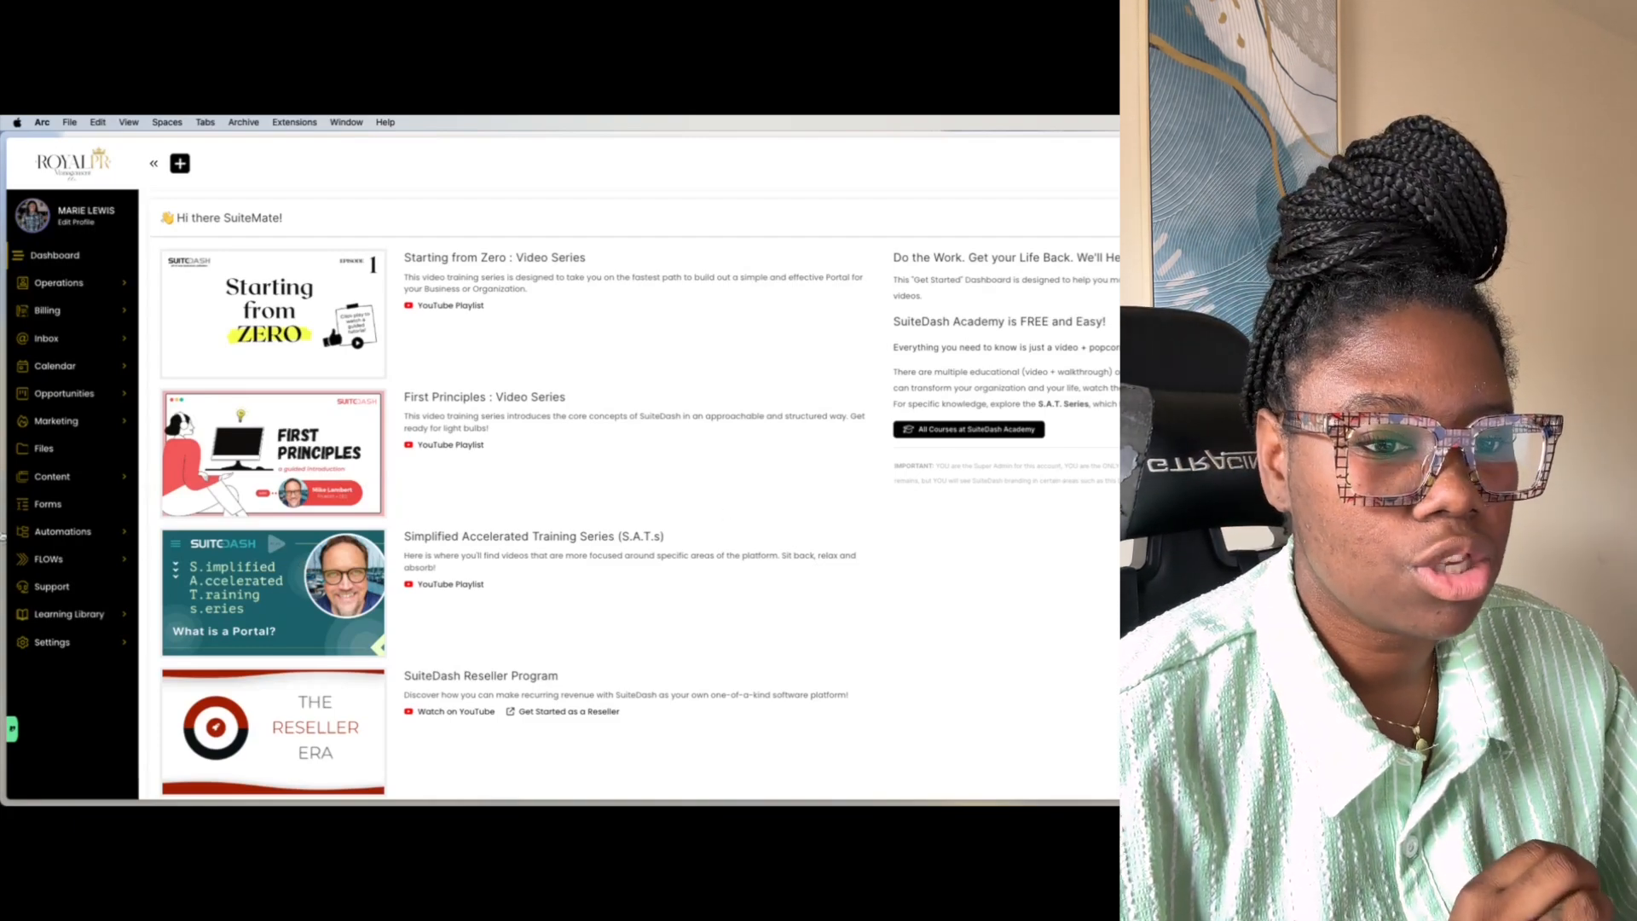
mouse_move(6, 506)
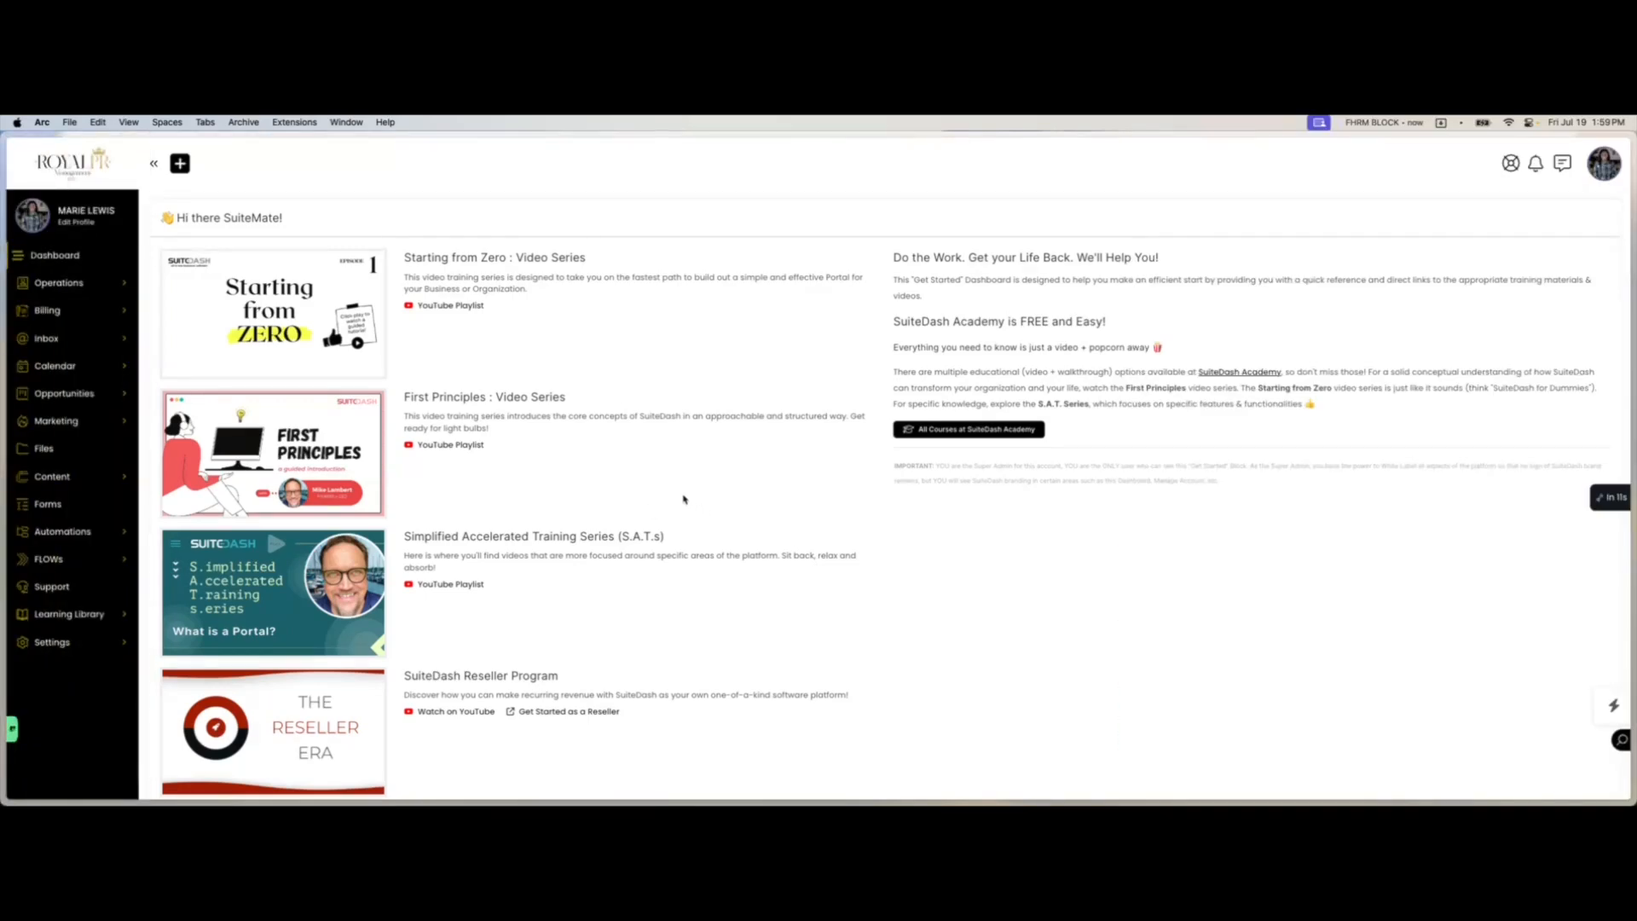
key(super+t)
text(doc.new)
key(Return)
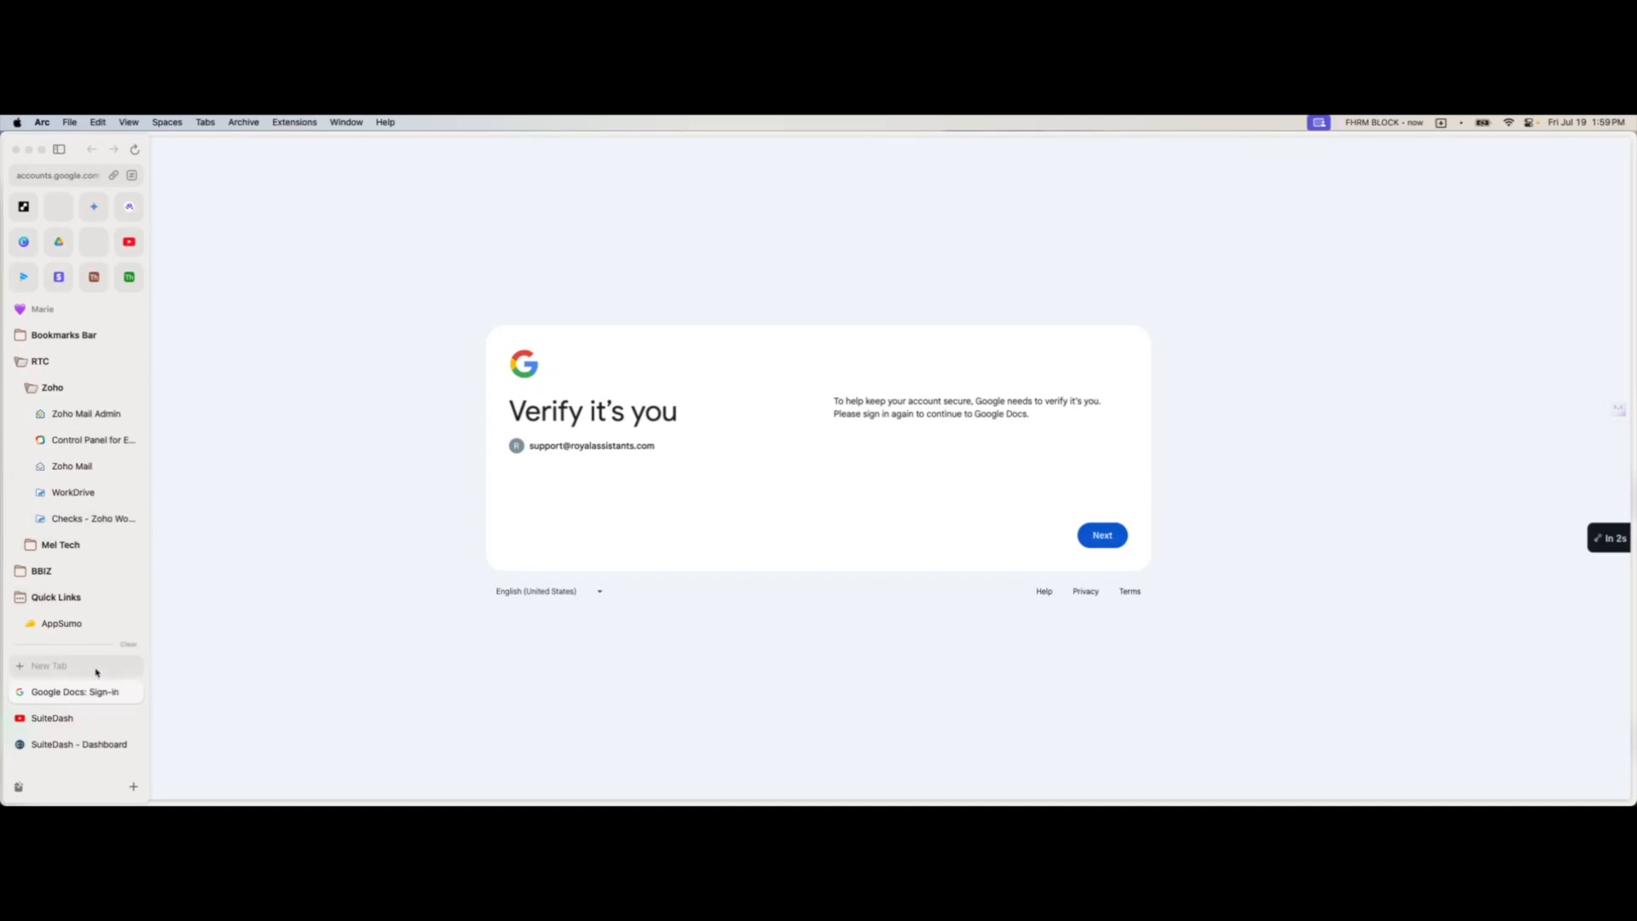
- Create a blank Google Sheets spreadsheet under the business account and close the unused Google Docs sign-in tab
key(super+t)
text(sheet.new)
key(Return)
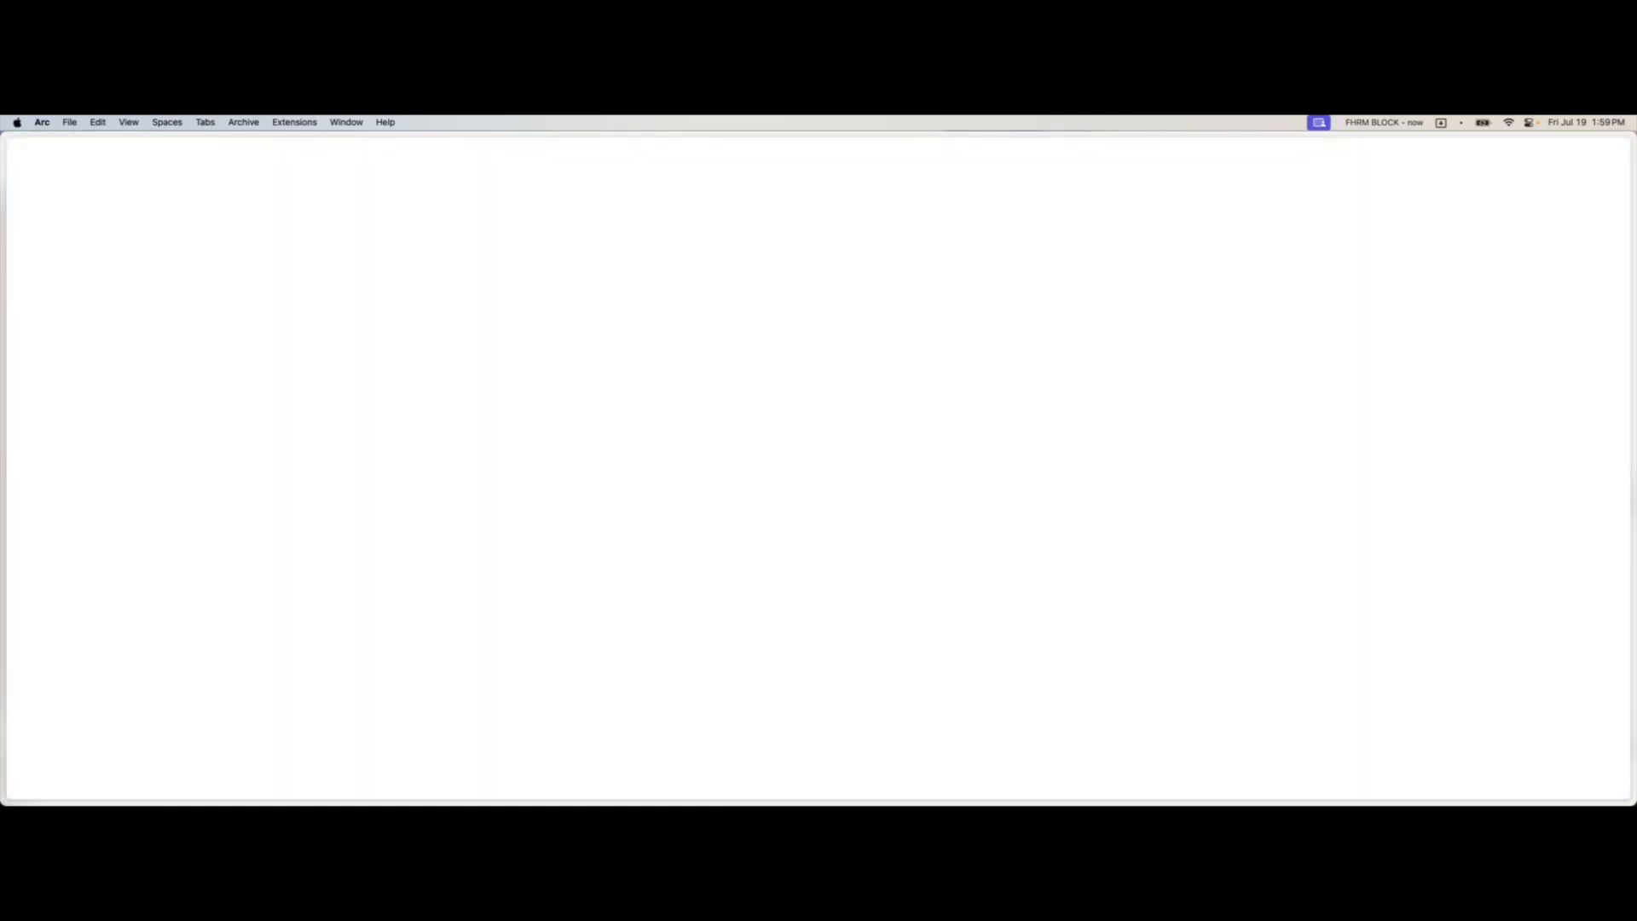
key(Return)
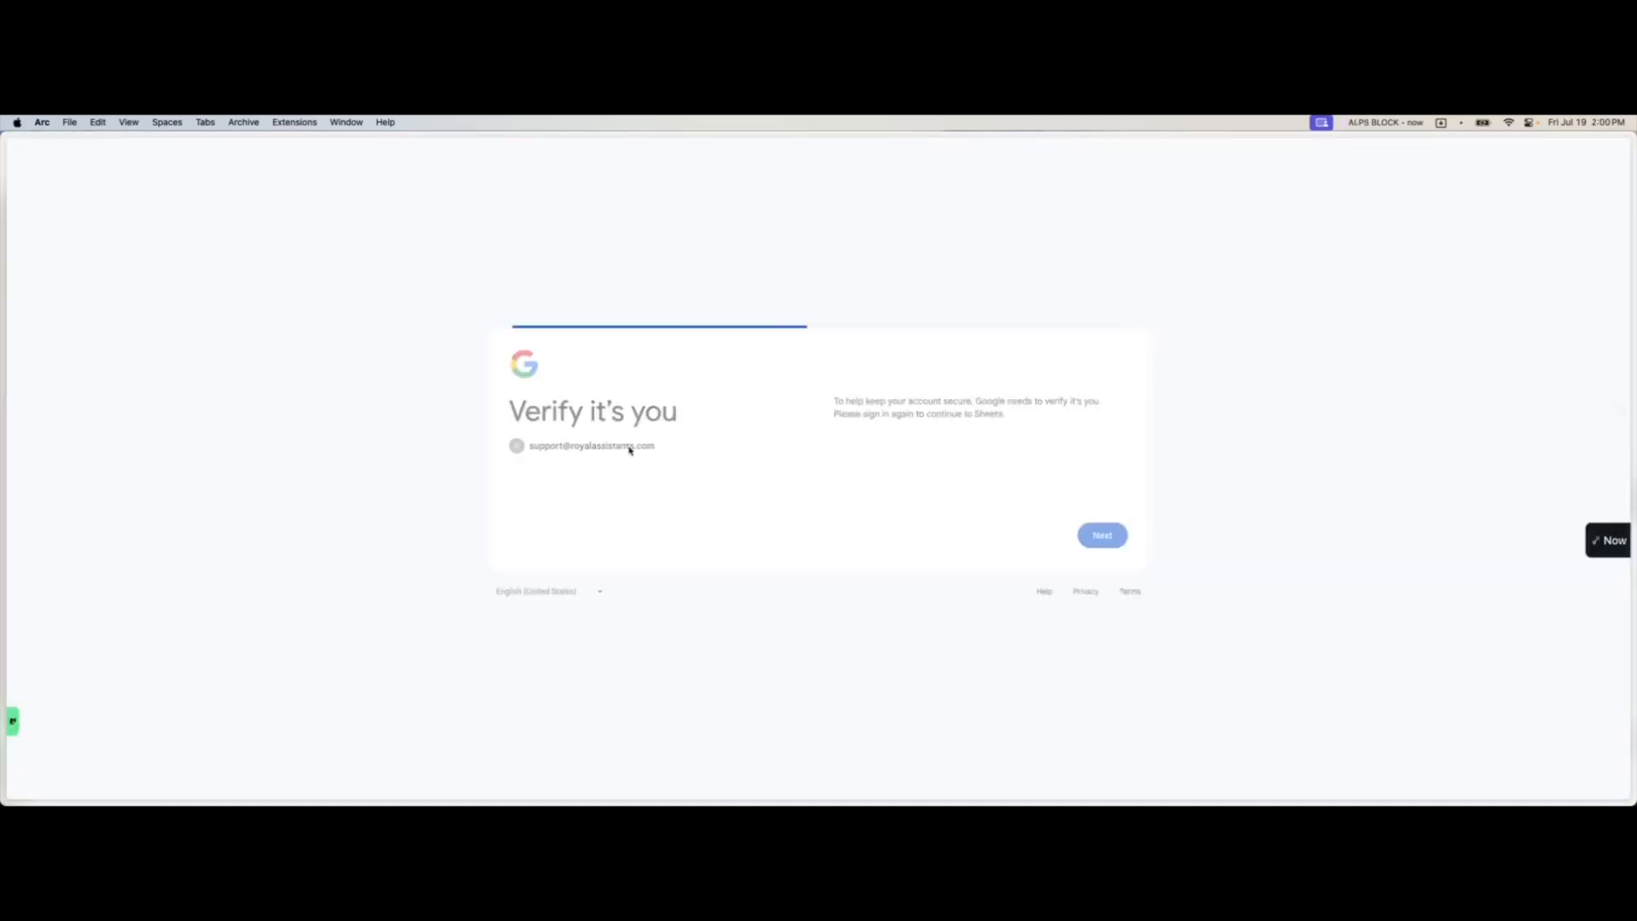
click(562, 450)
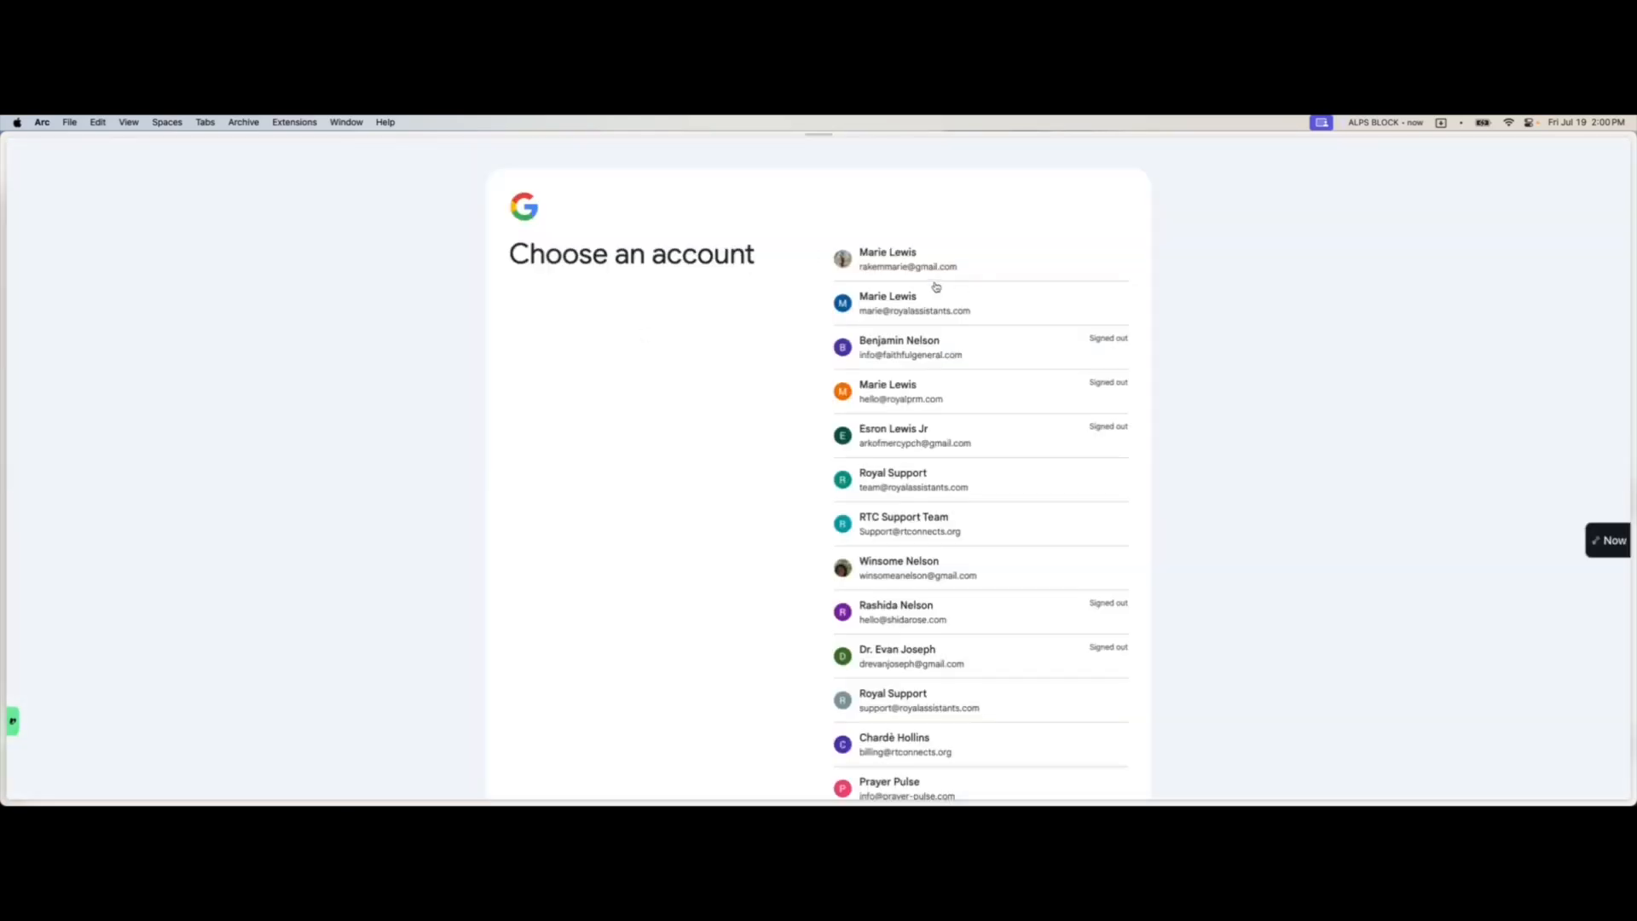
click(911, 303)
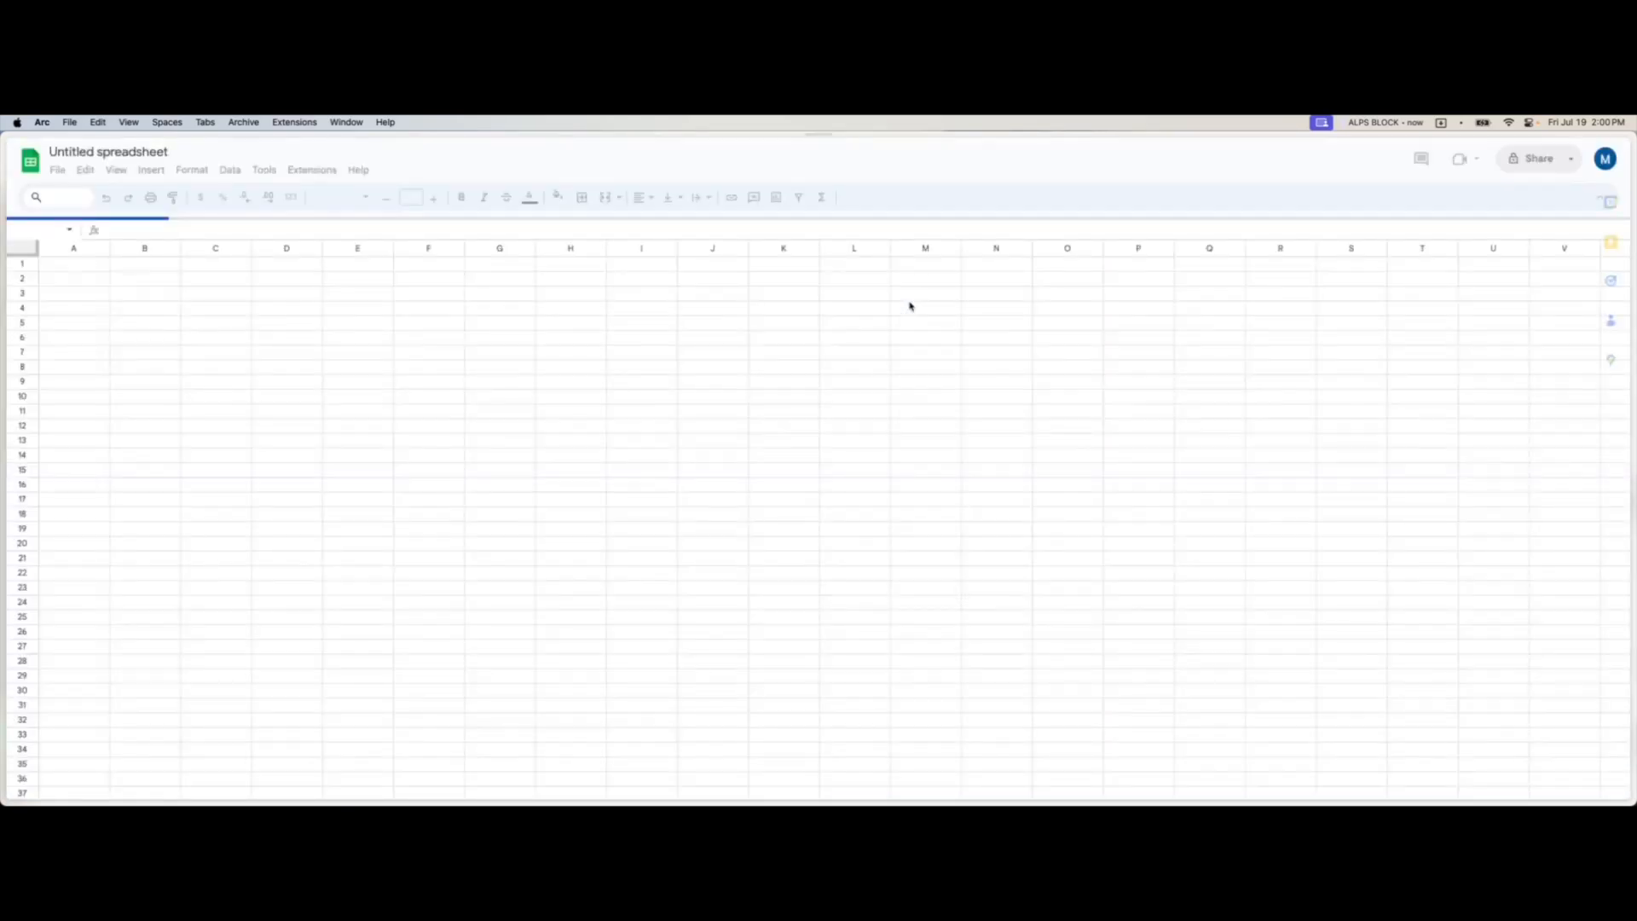
mouse_move(3, 318)
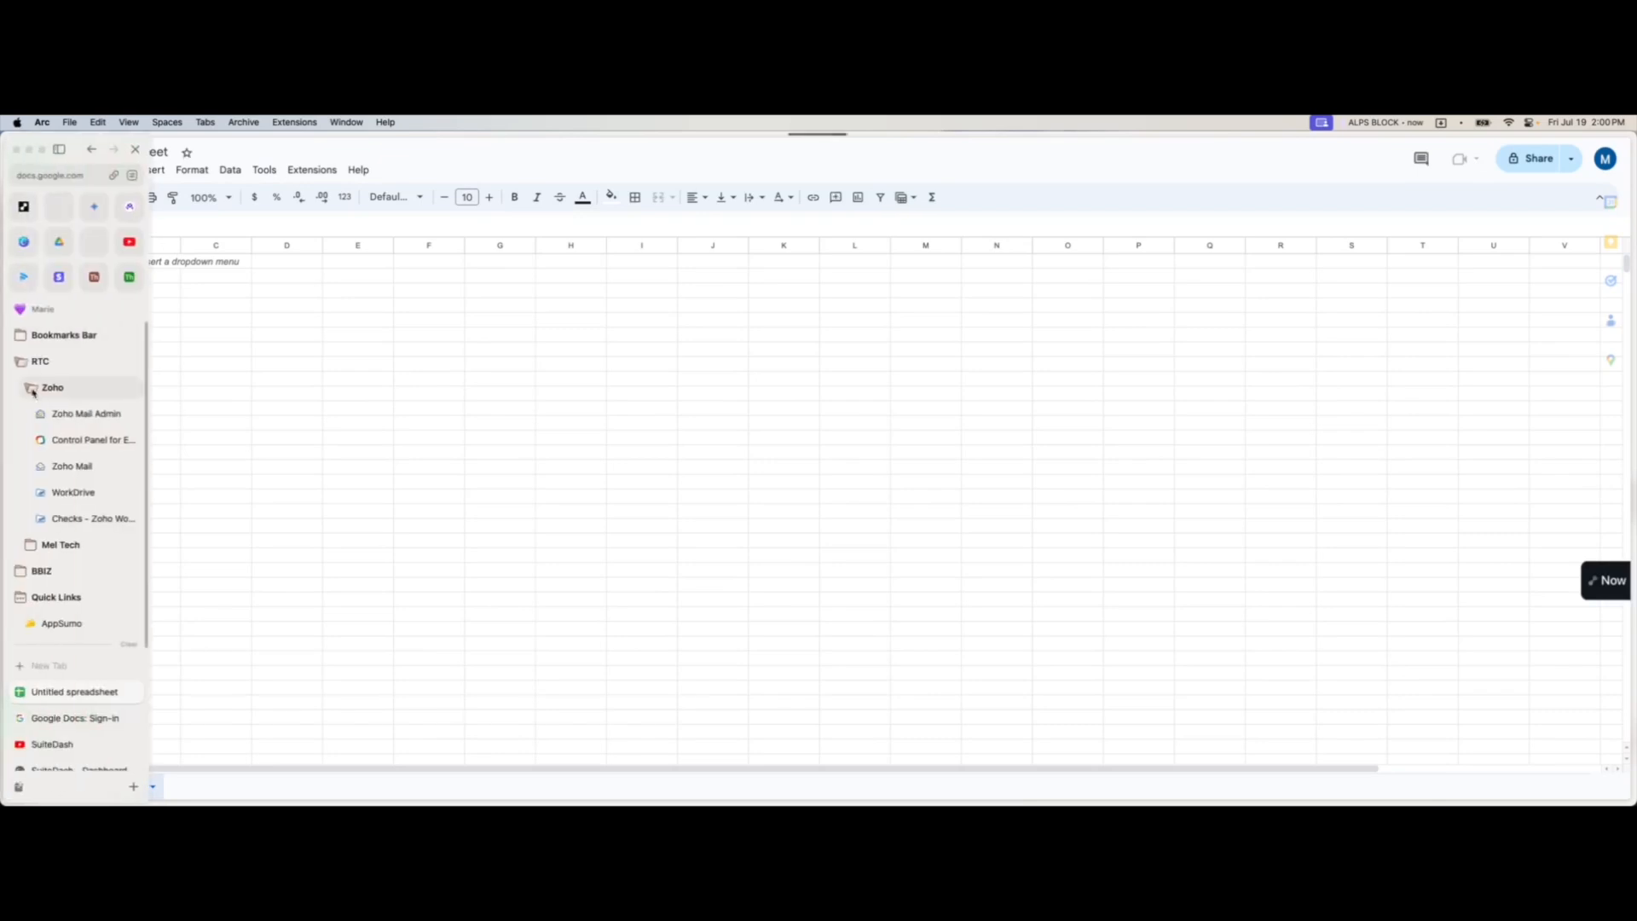
click(132, 717)
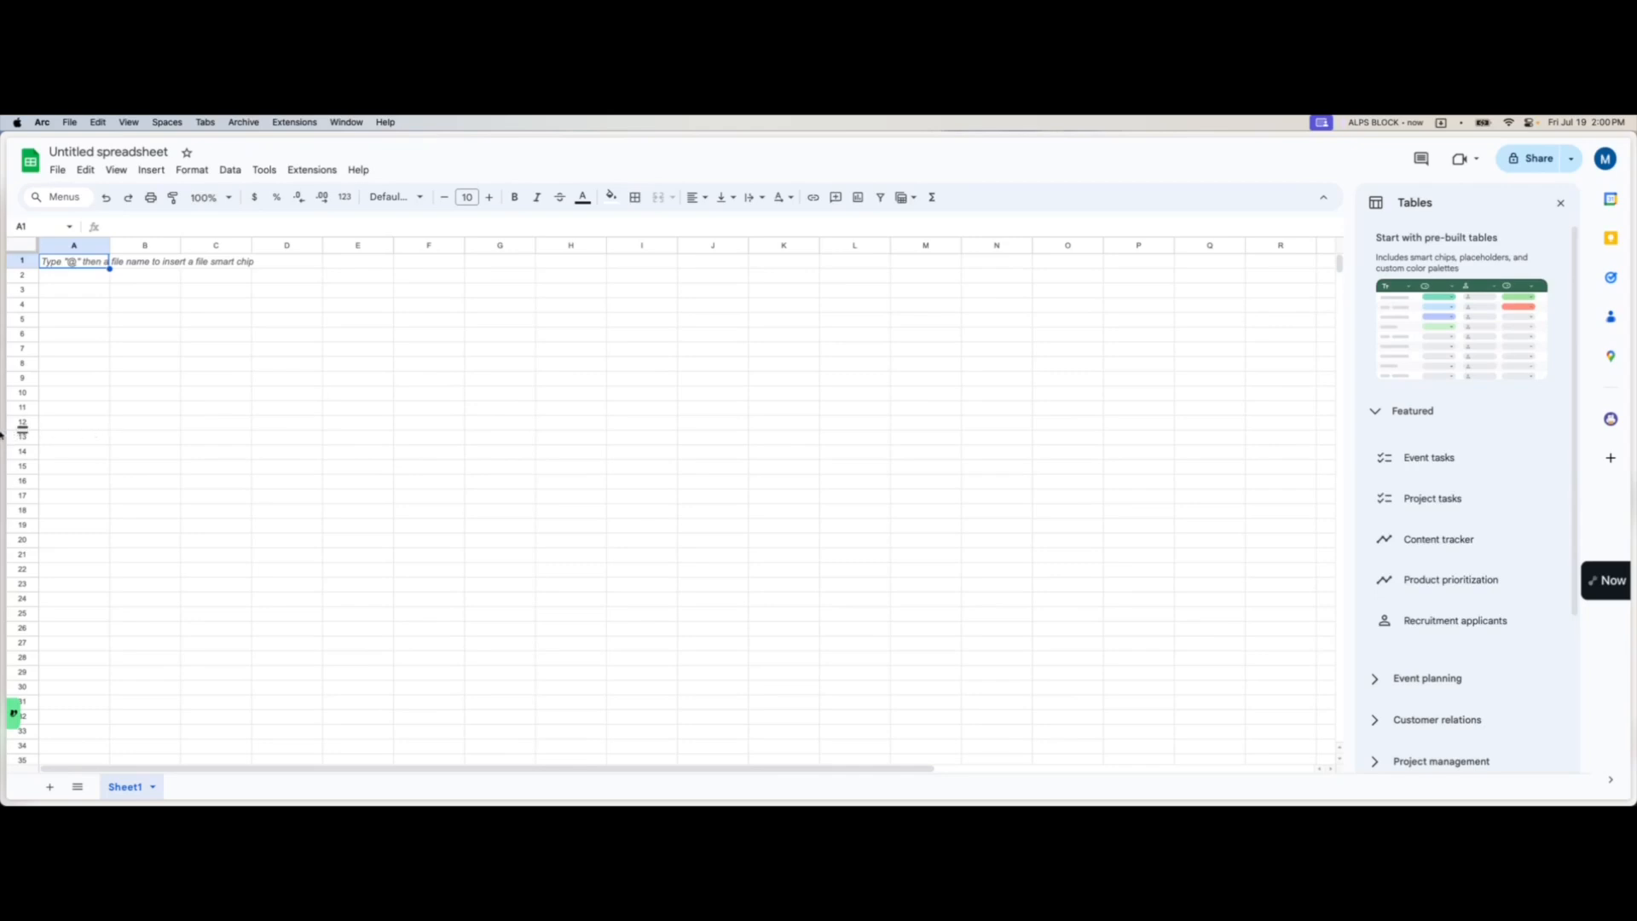
- Show the SuiteDash dashboard and the spreadsheet side by side, giving the dashboard about two-thirds of the width, and close the Tables suggestions
mouse_move(3, 437)
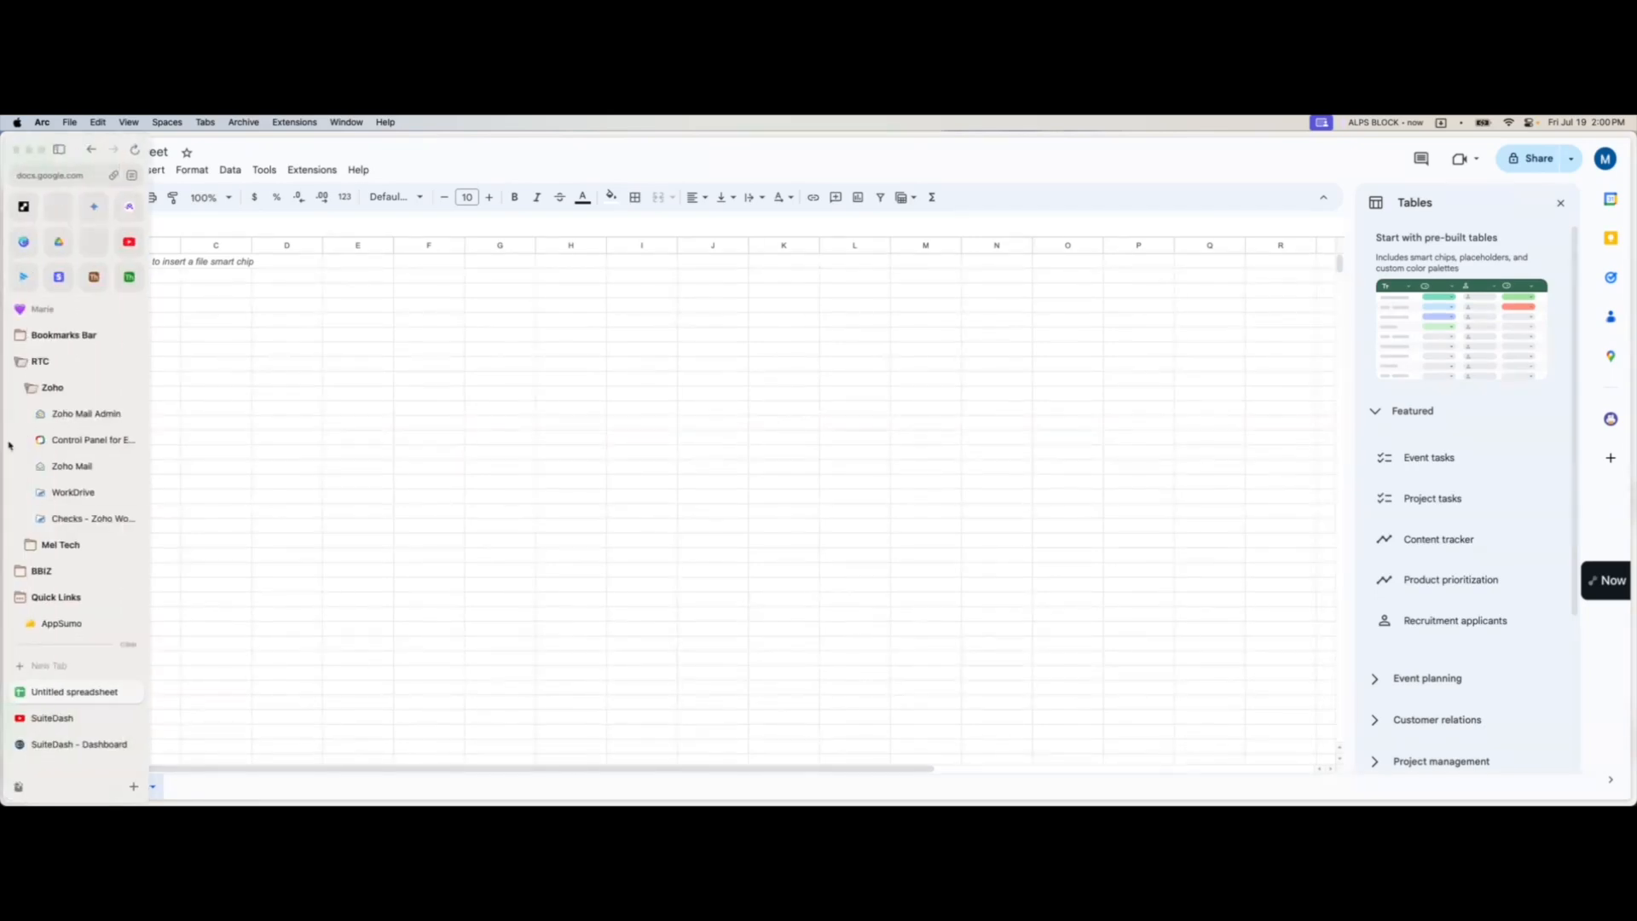
click(70, 745)
drag(69, 692, 63, 694)
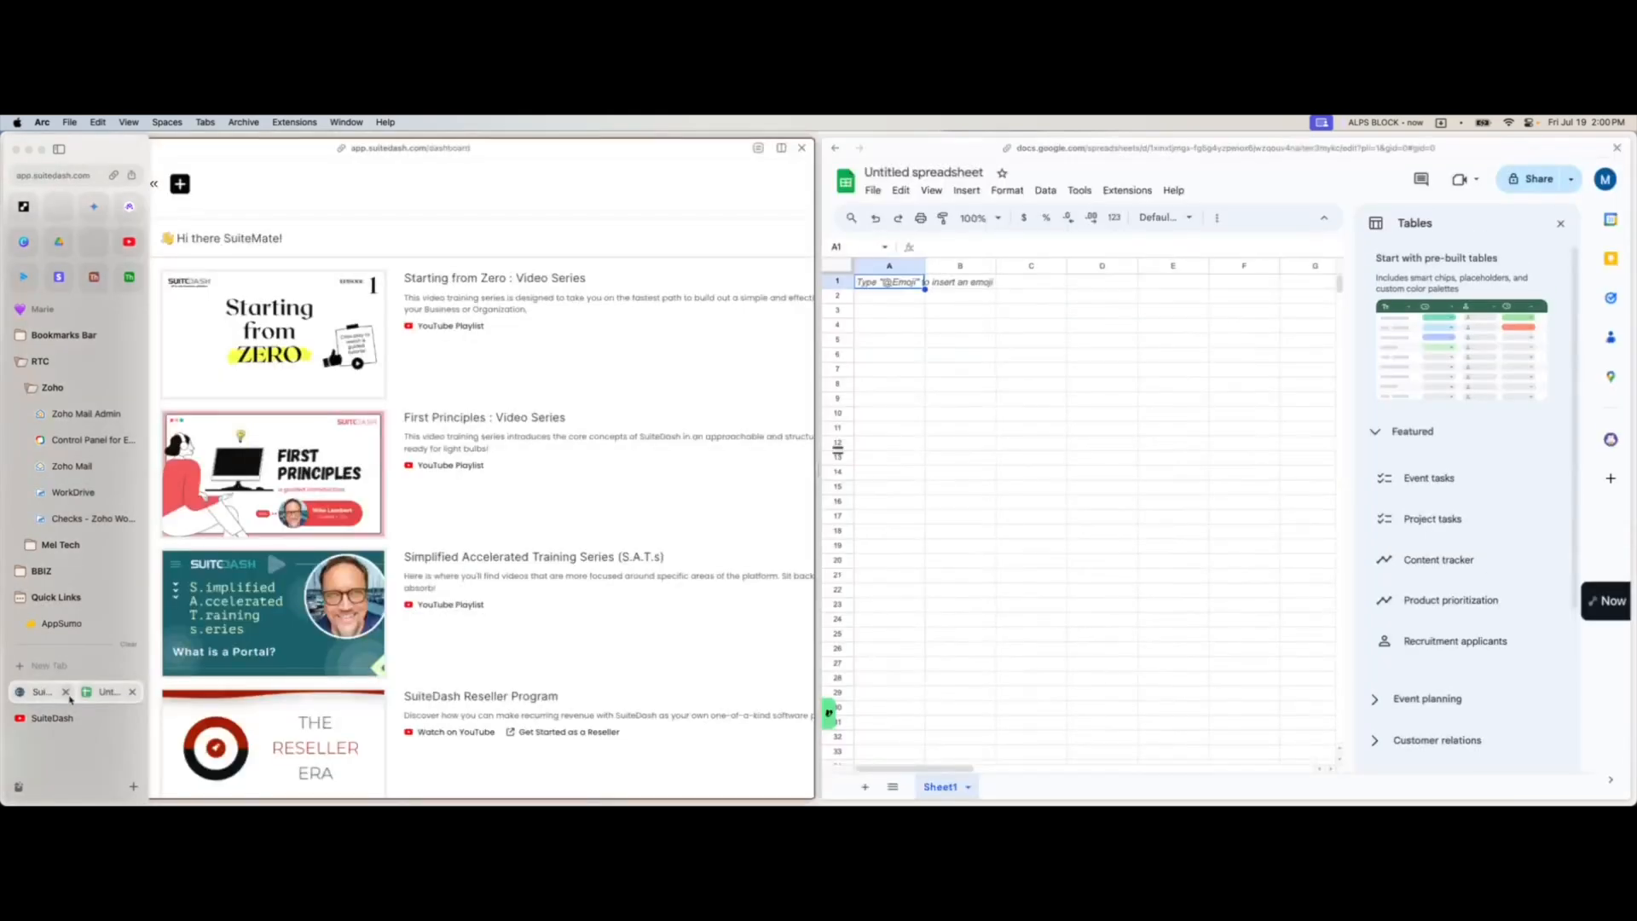
drag(830, 456, 1094, 461)
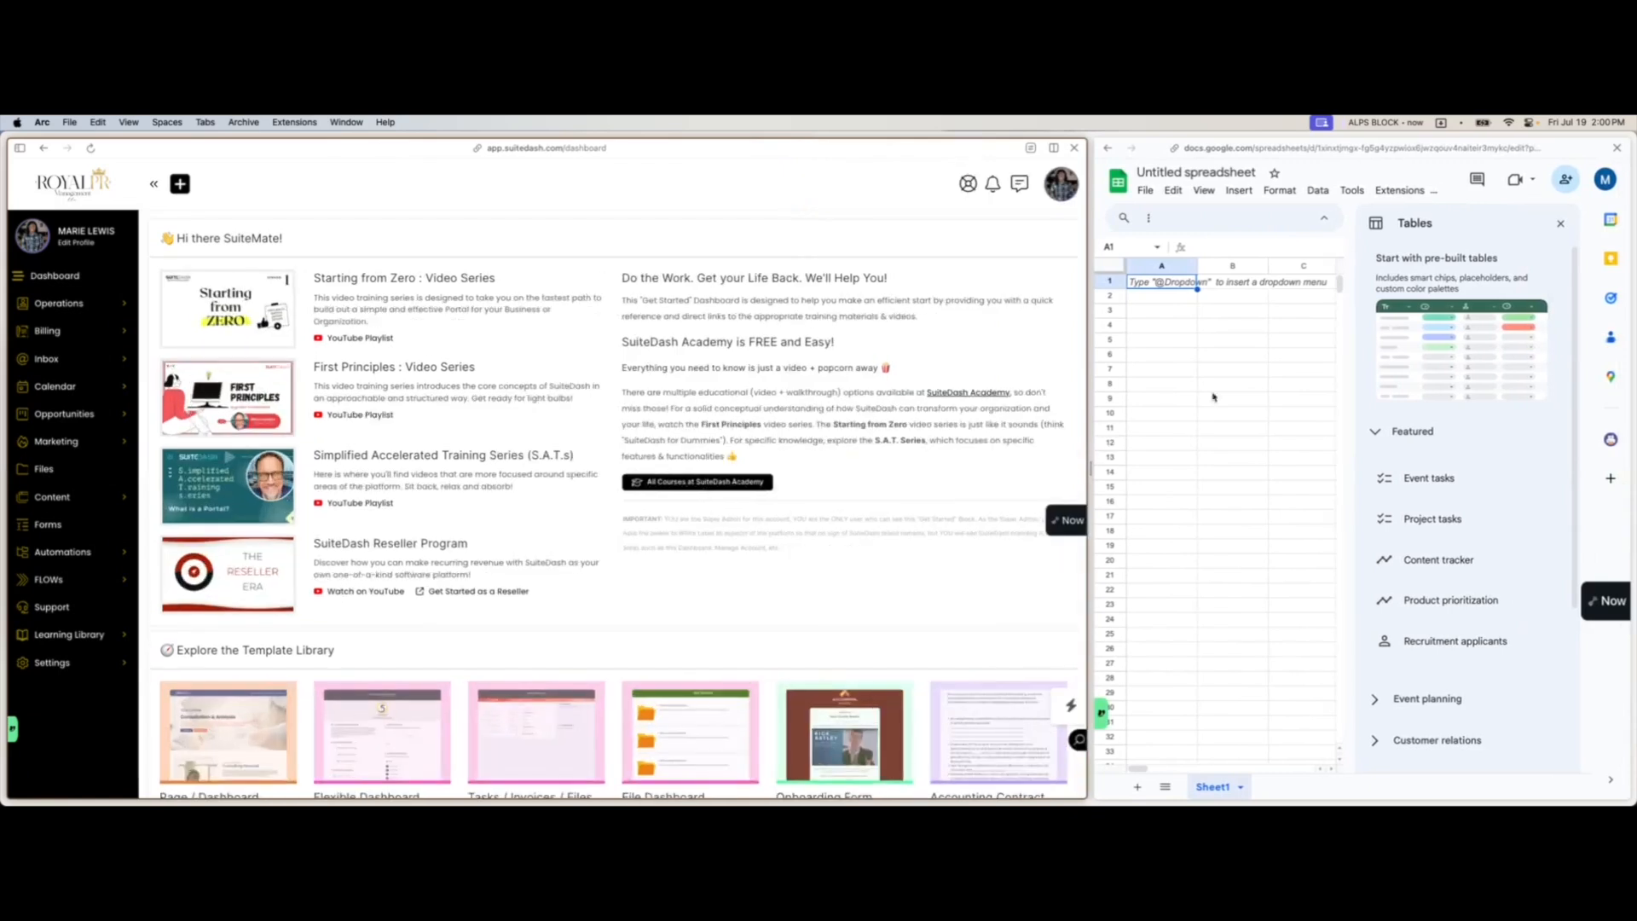
click(1559, 223)
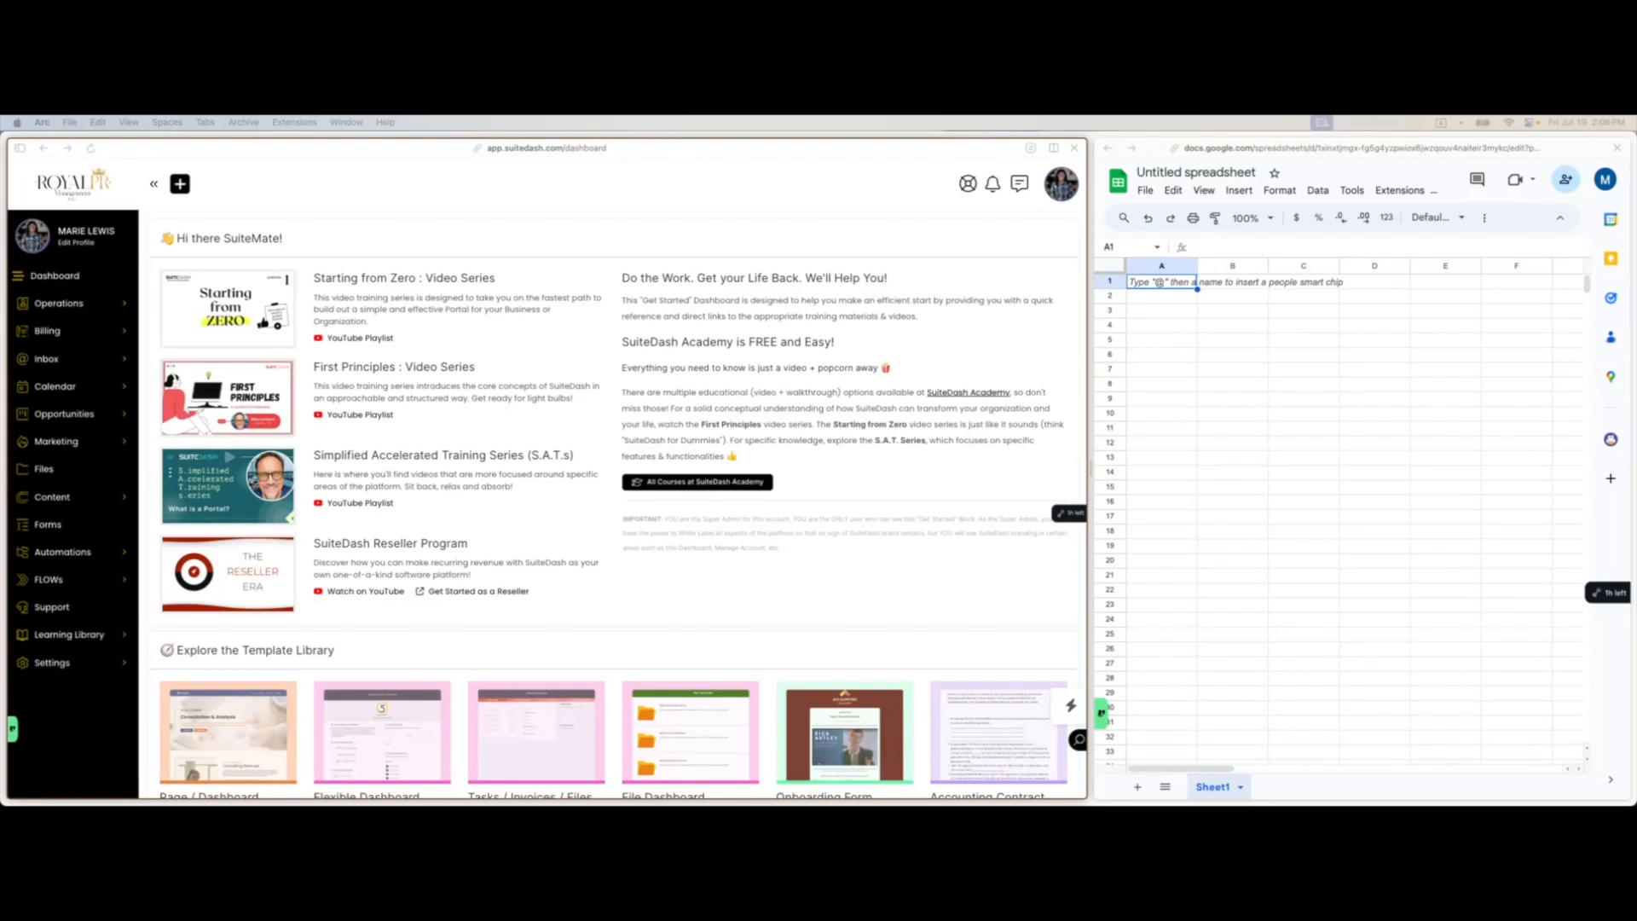
- Open the Circles list under Operations and look over the account's branding and custom content options
click(89, 303)
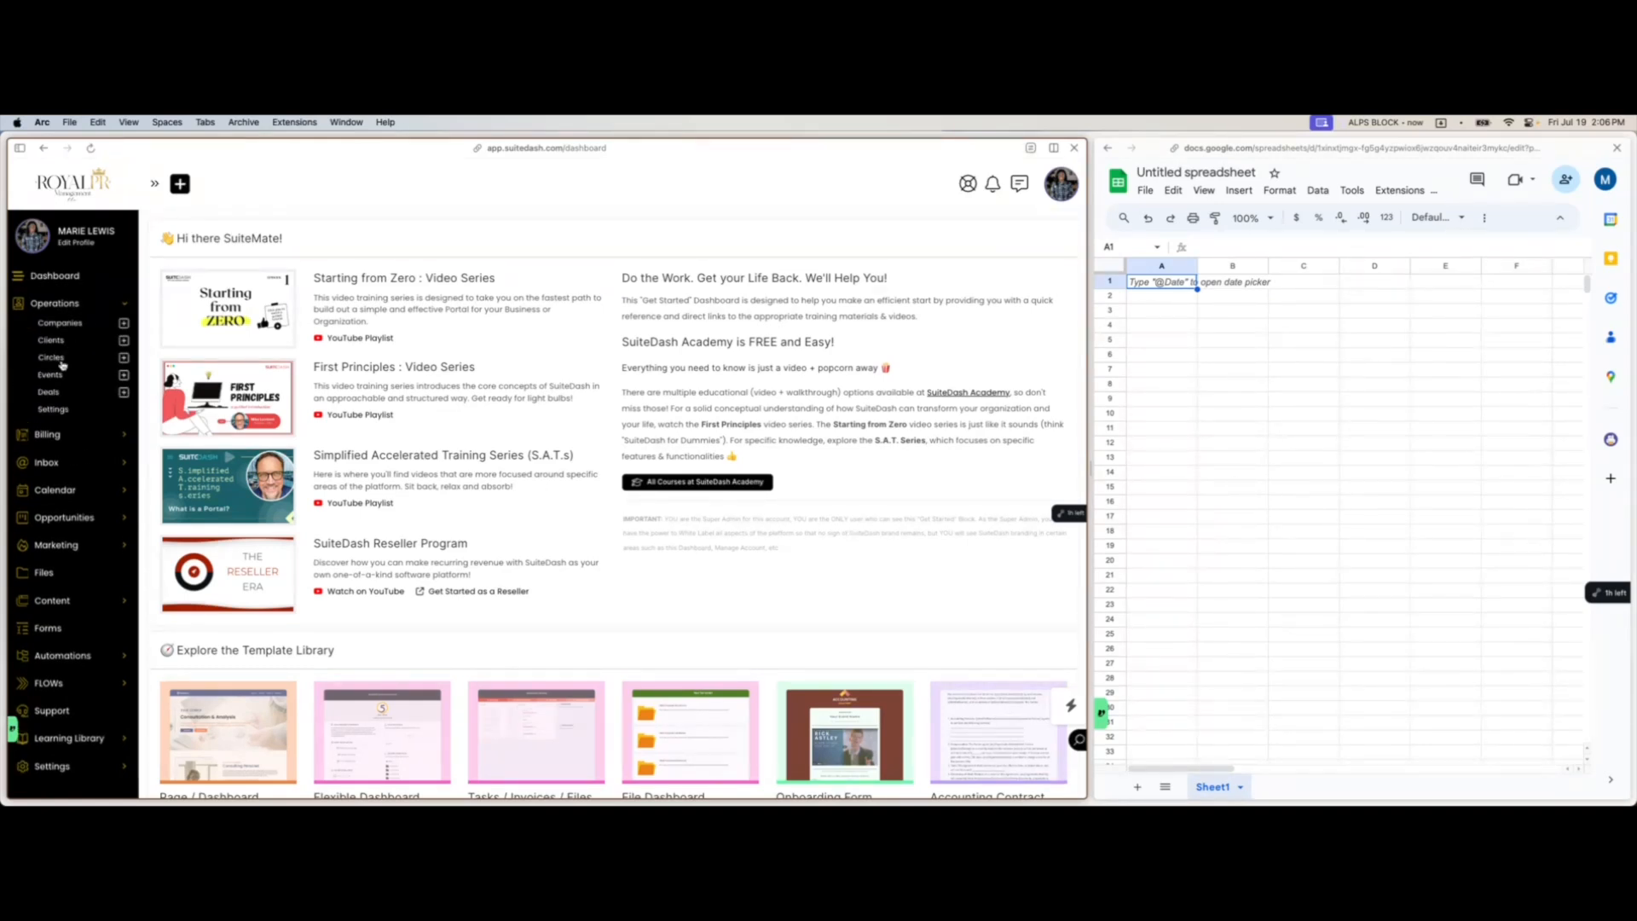
click(56, 358)
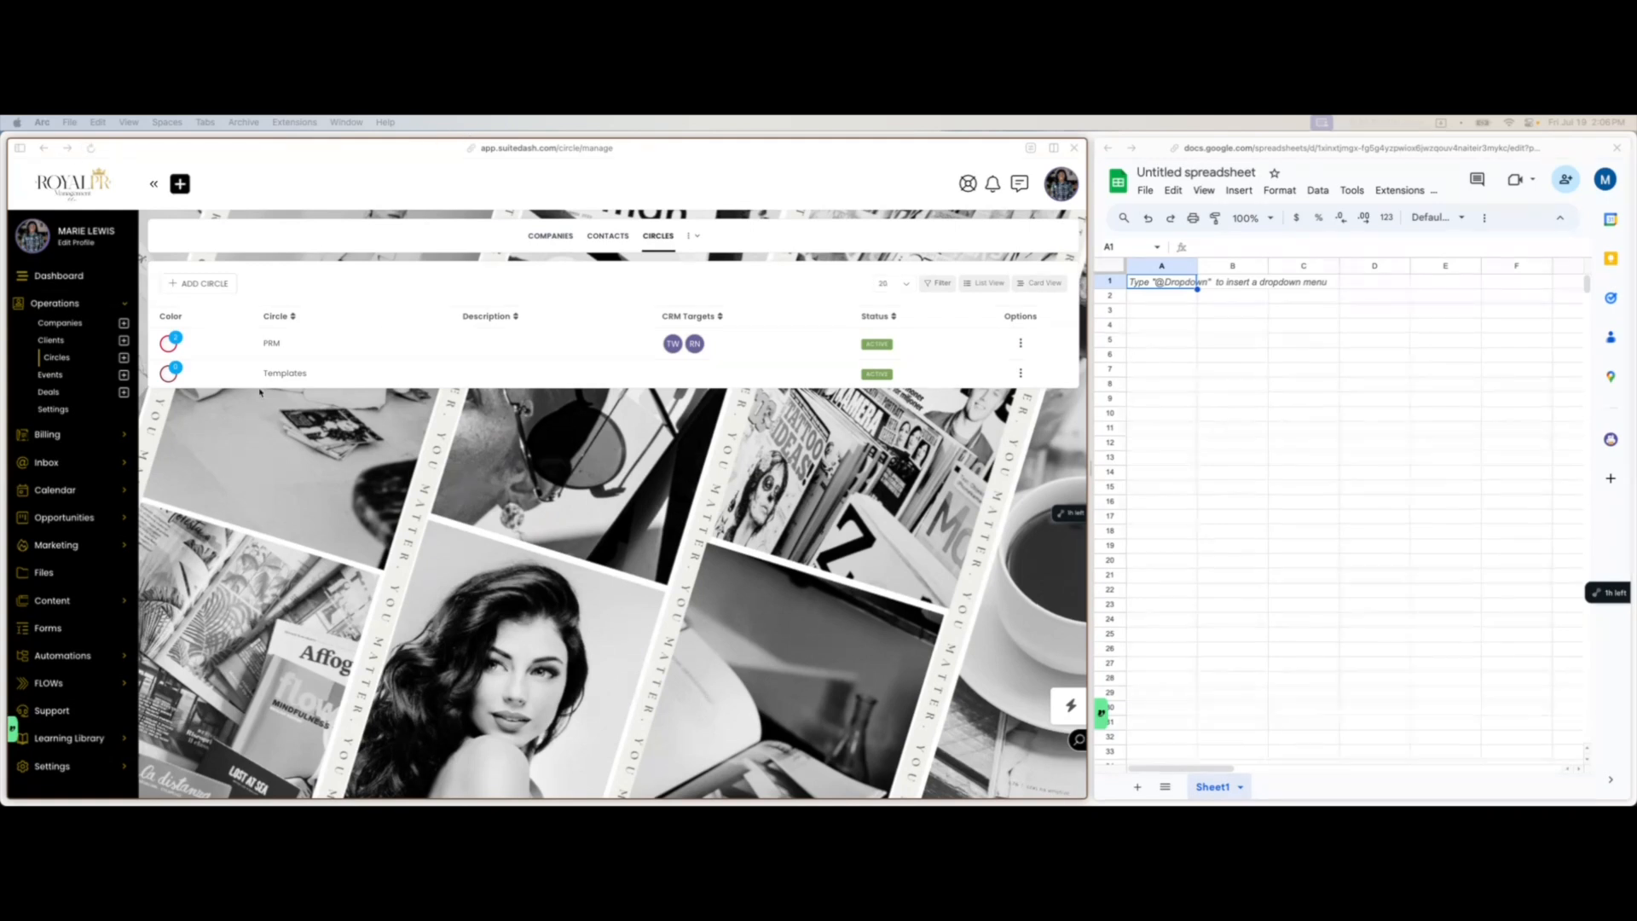
click(1062, 184)
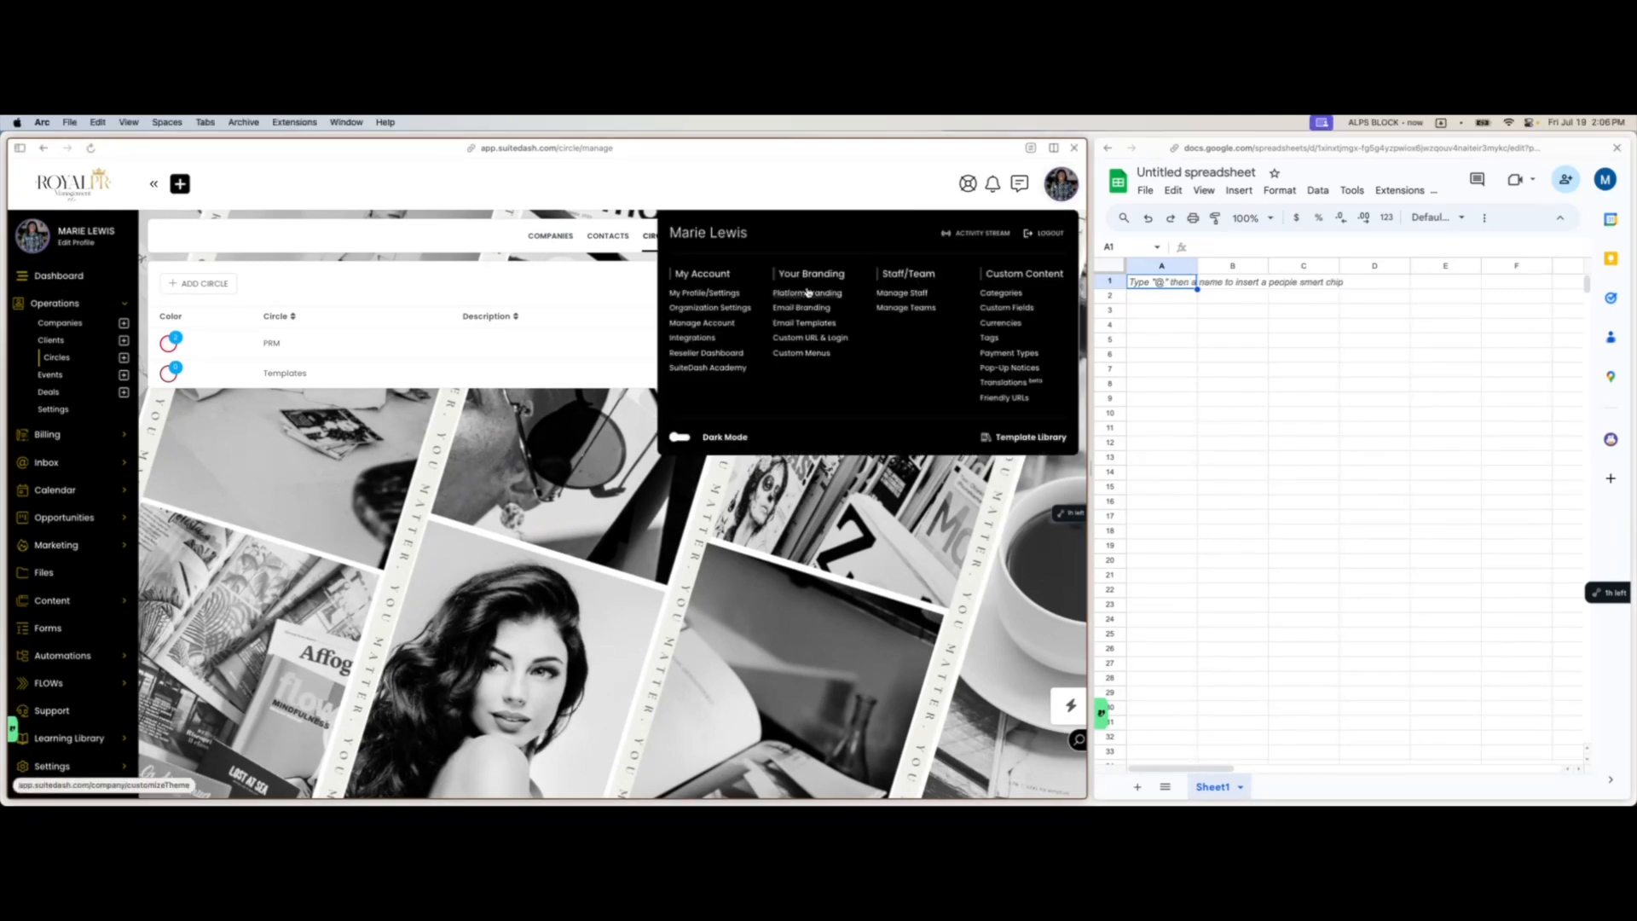
click(507, 487)
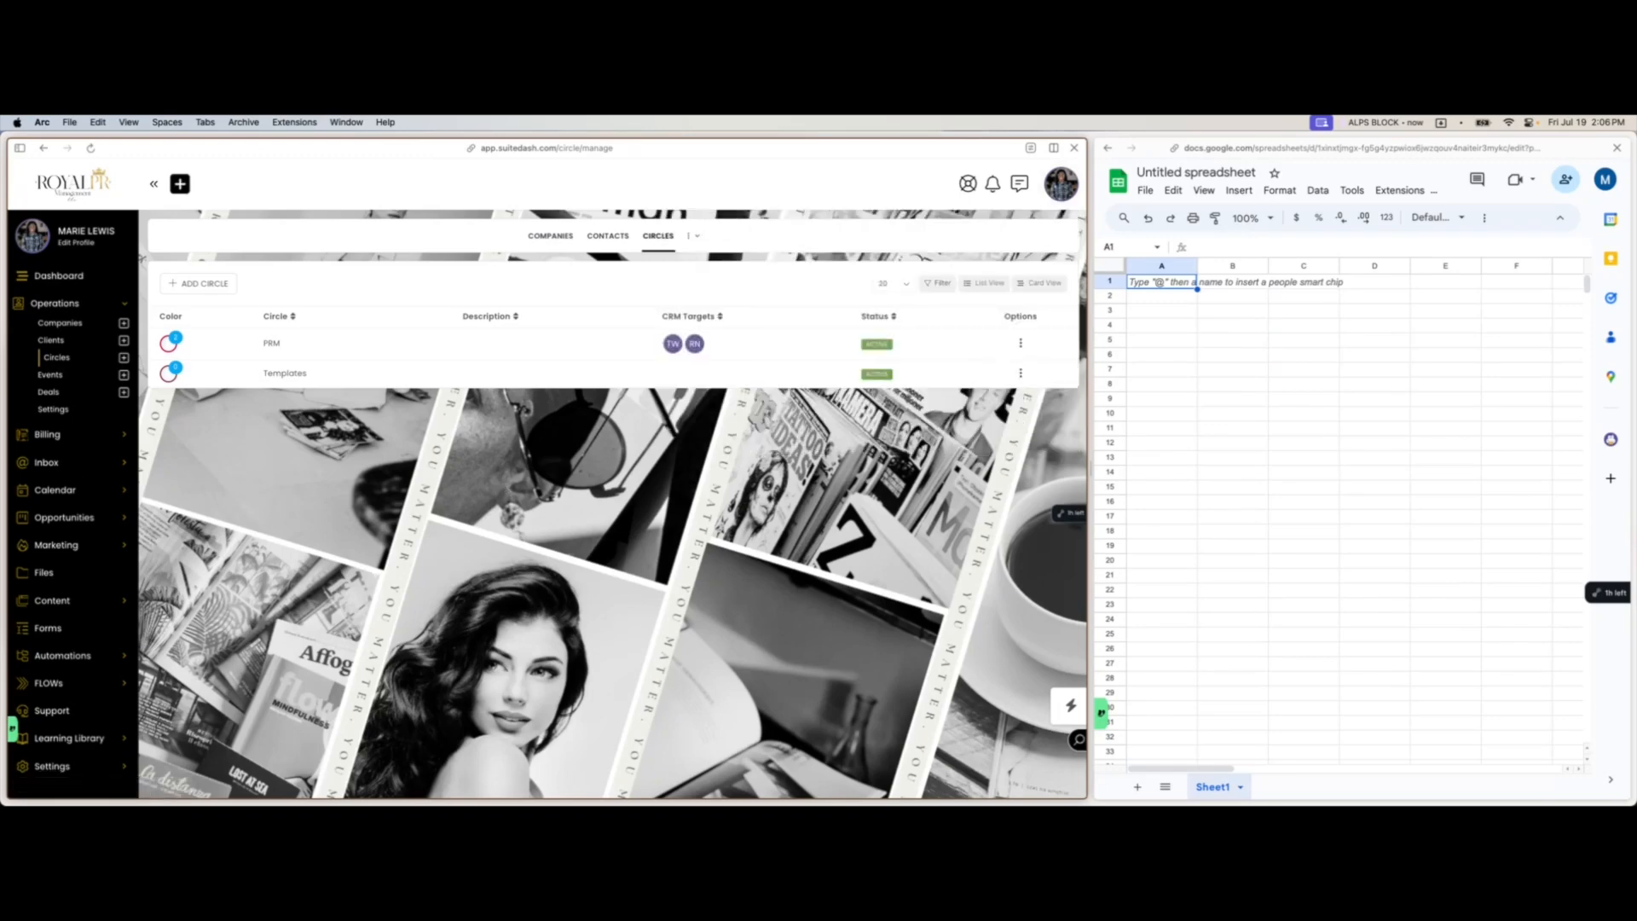
- Switch to the Golden and Techsavvy portal in Chrome, examine its Add Circle form using the name Inquiry, and cancel it
drag(0, 135, 1132, 141)
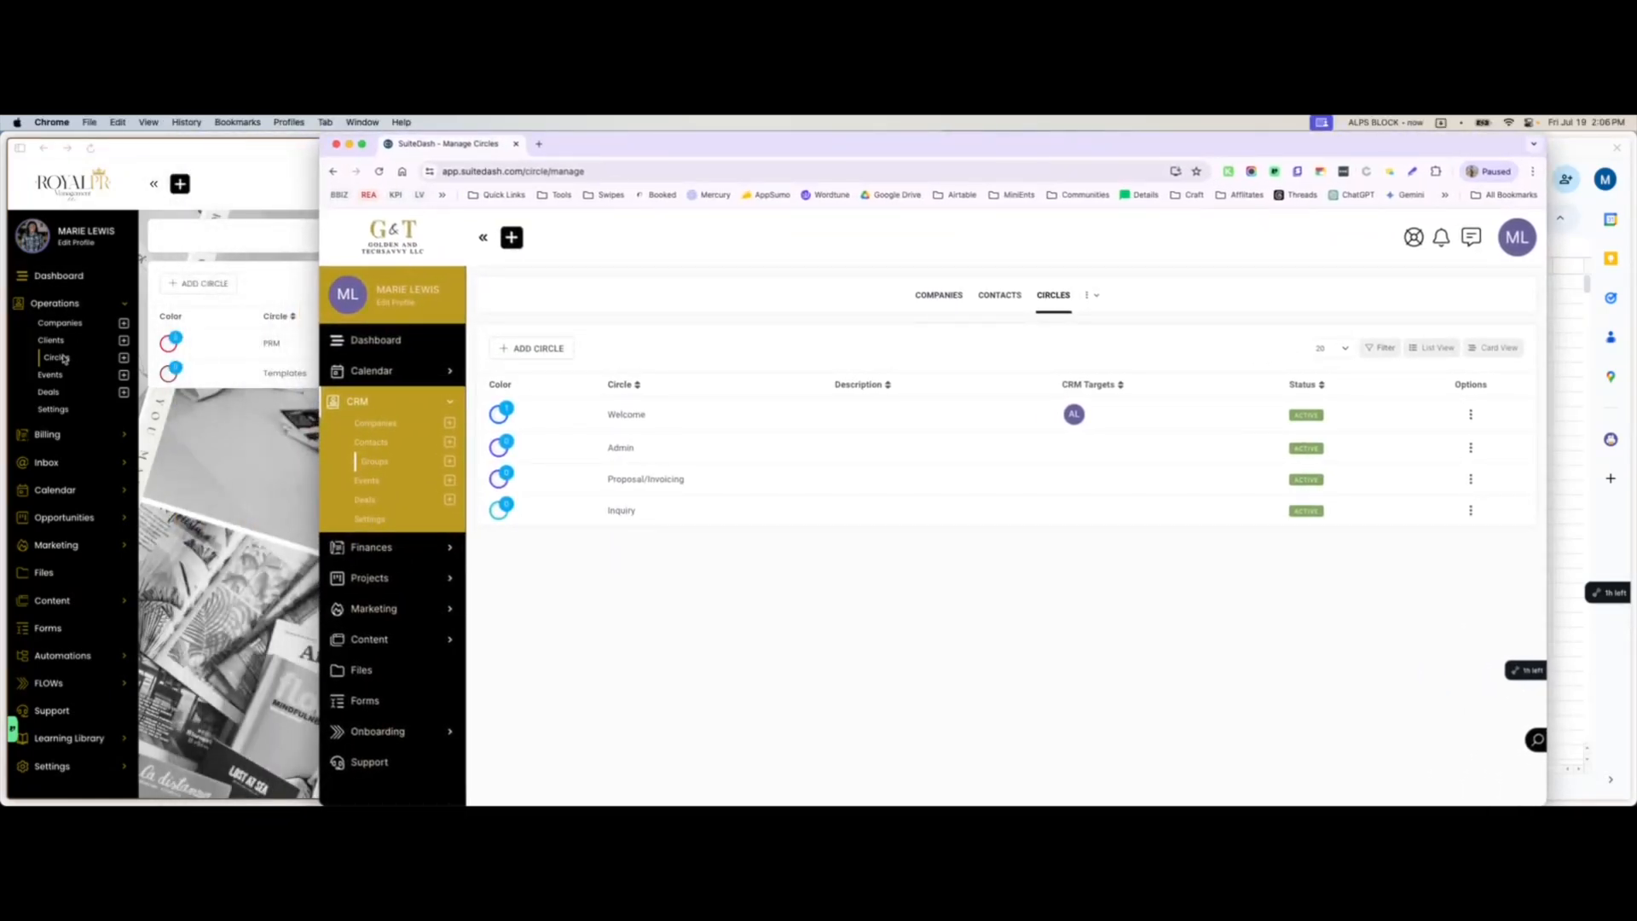
click(538, 352)
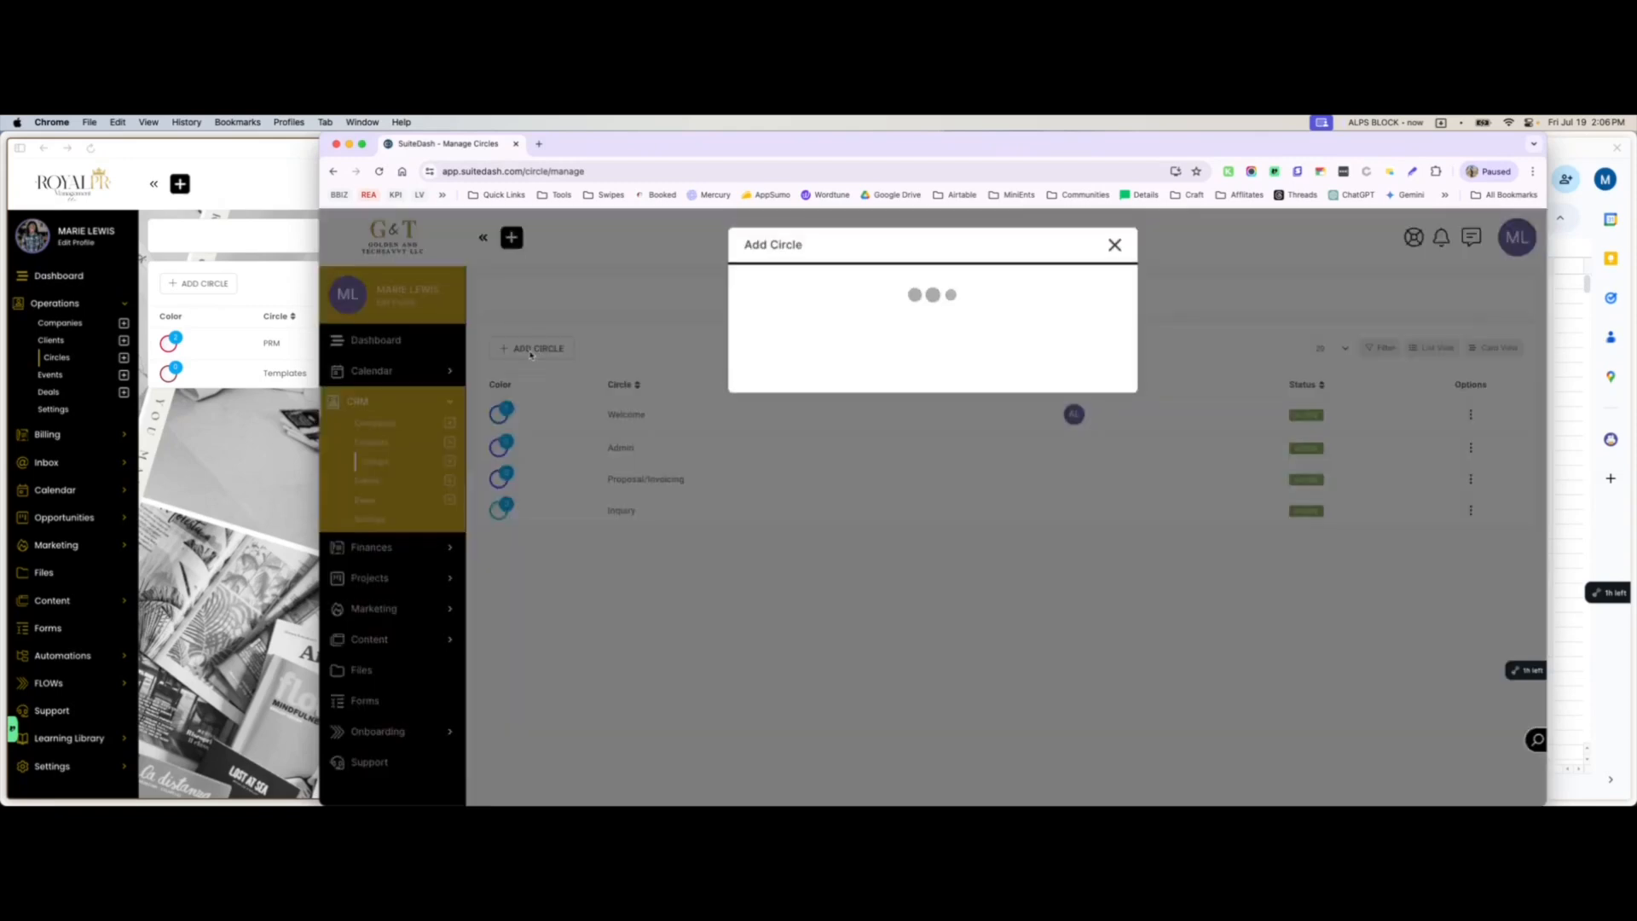
click(900, 302)
click(915, 327)
click(854, 369)
click(808, 623)
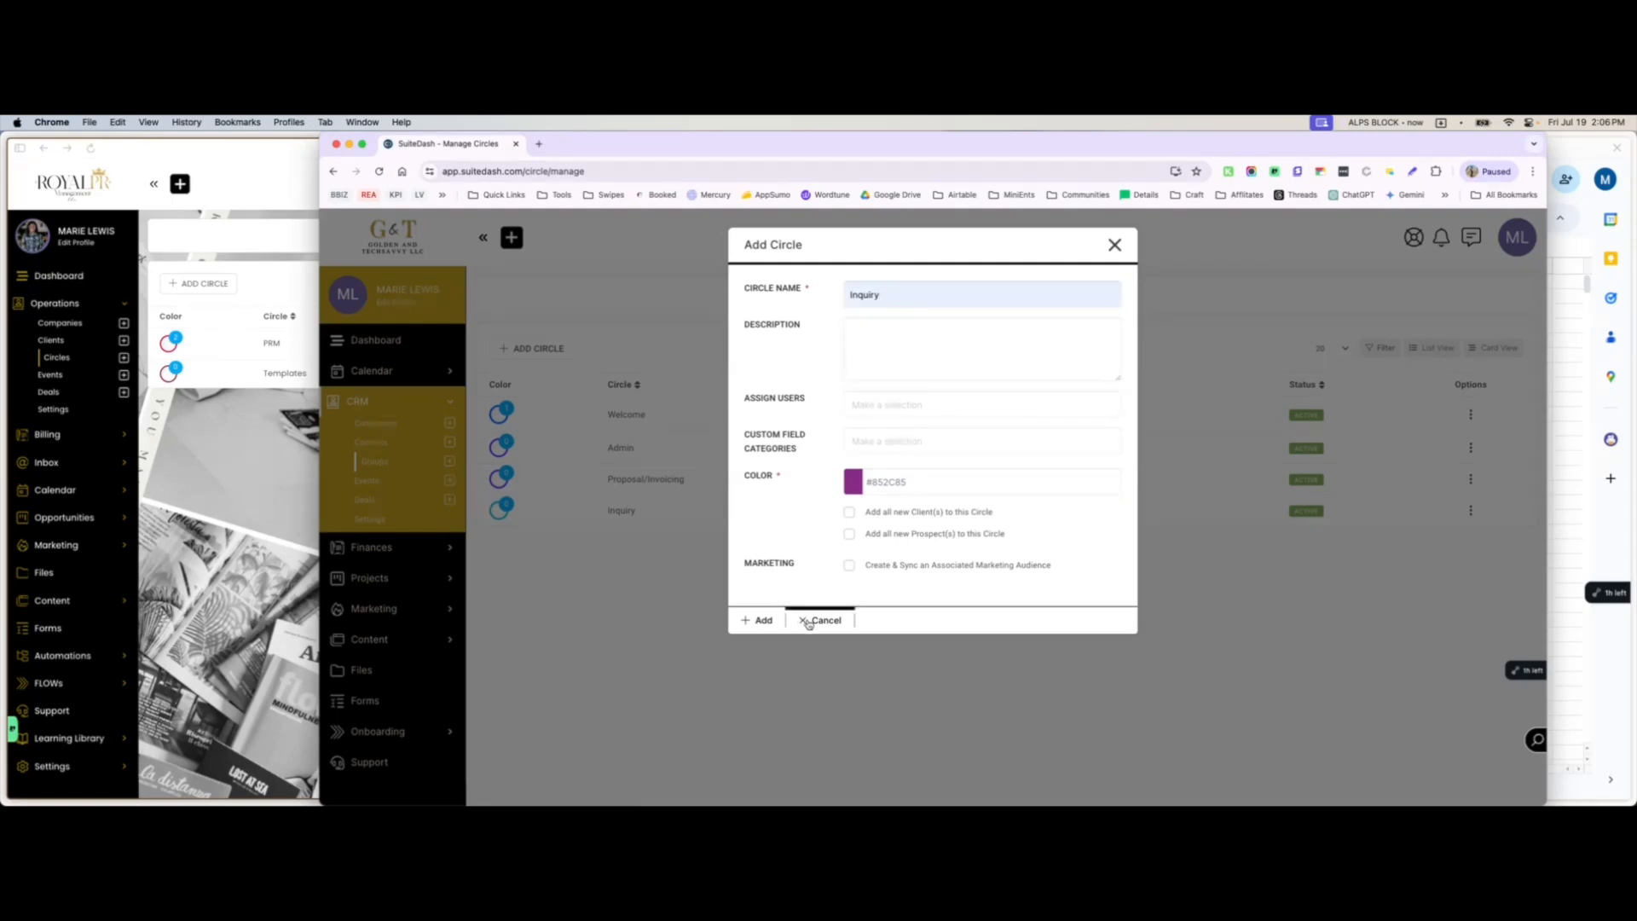
click(822, 621)
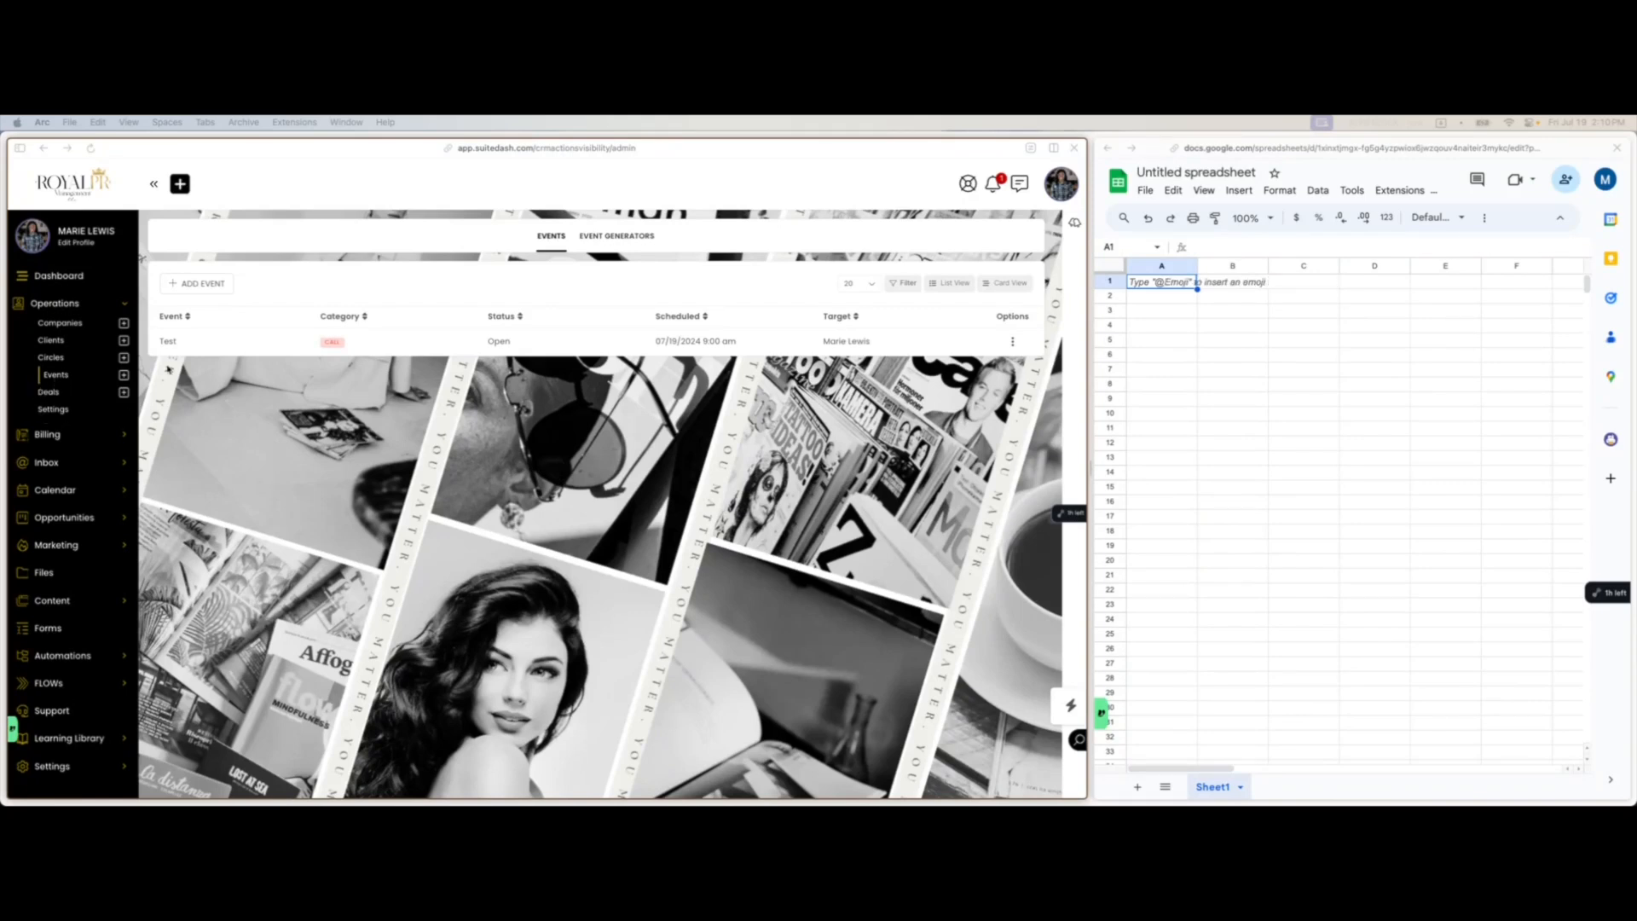
- Review the Operations pages for event generators, deals and CRM company settings
click(602, 239)
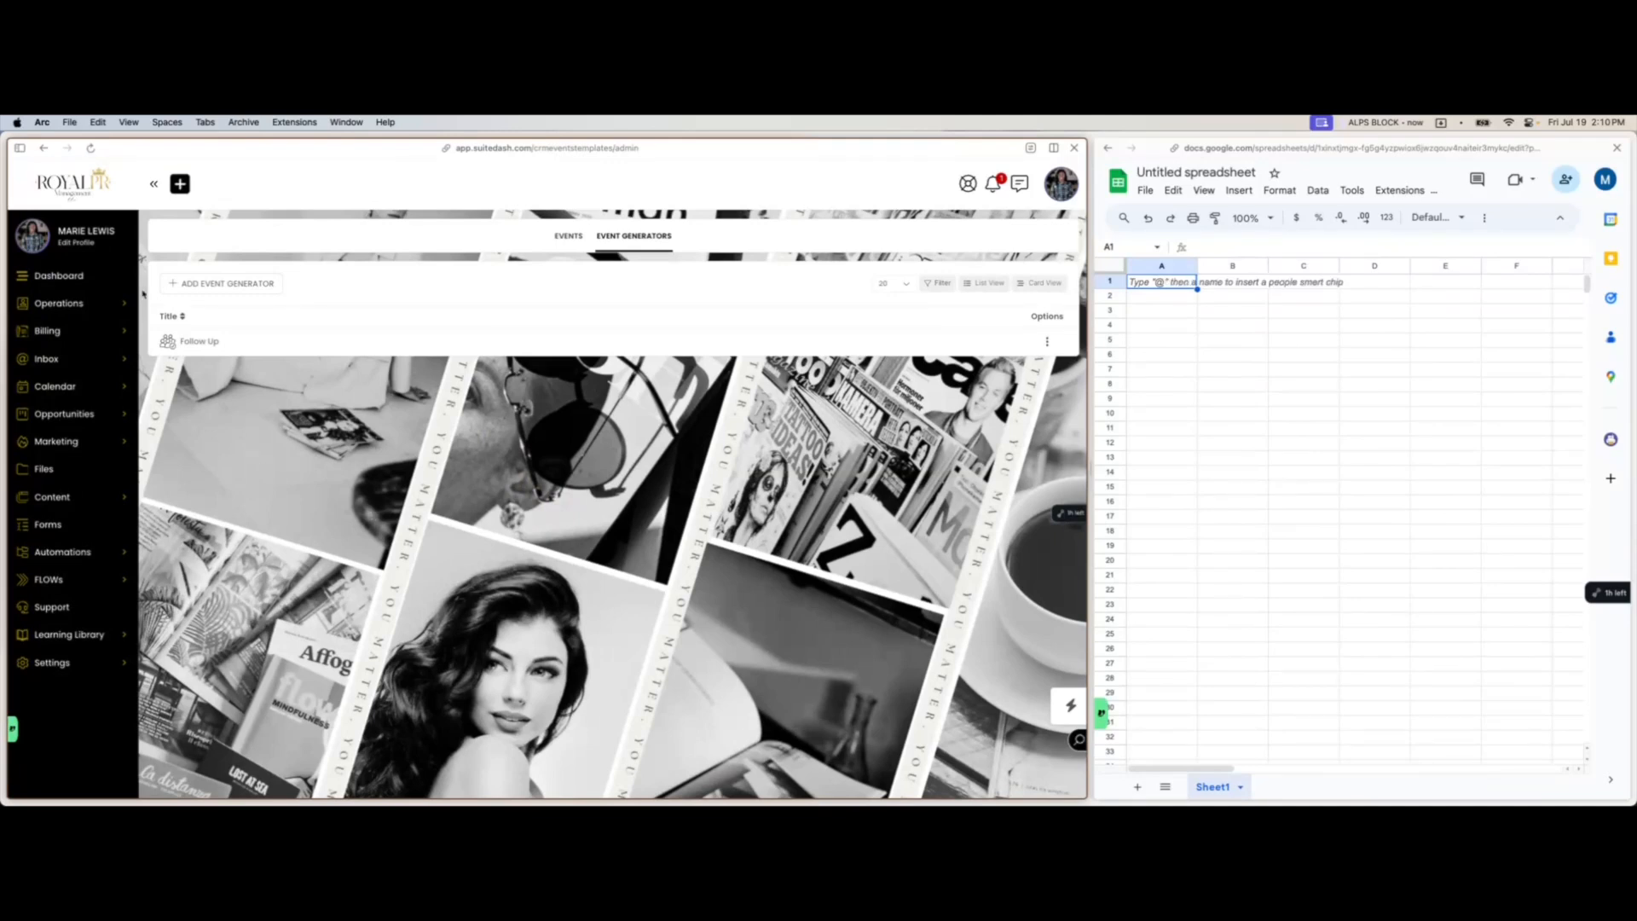
click(99, 314)
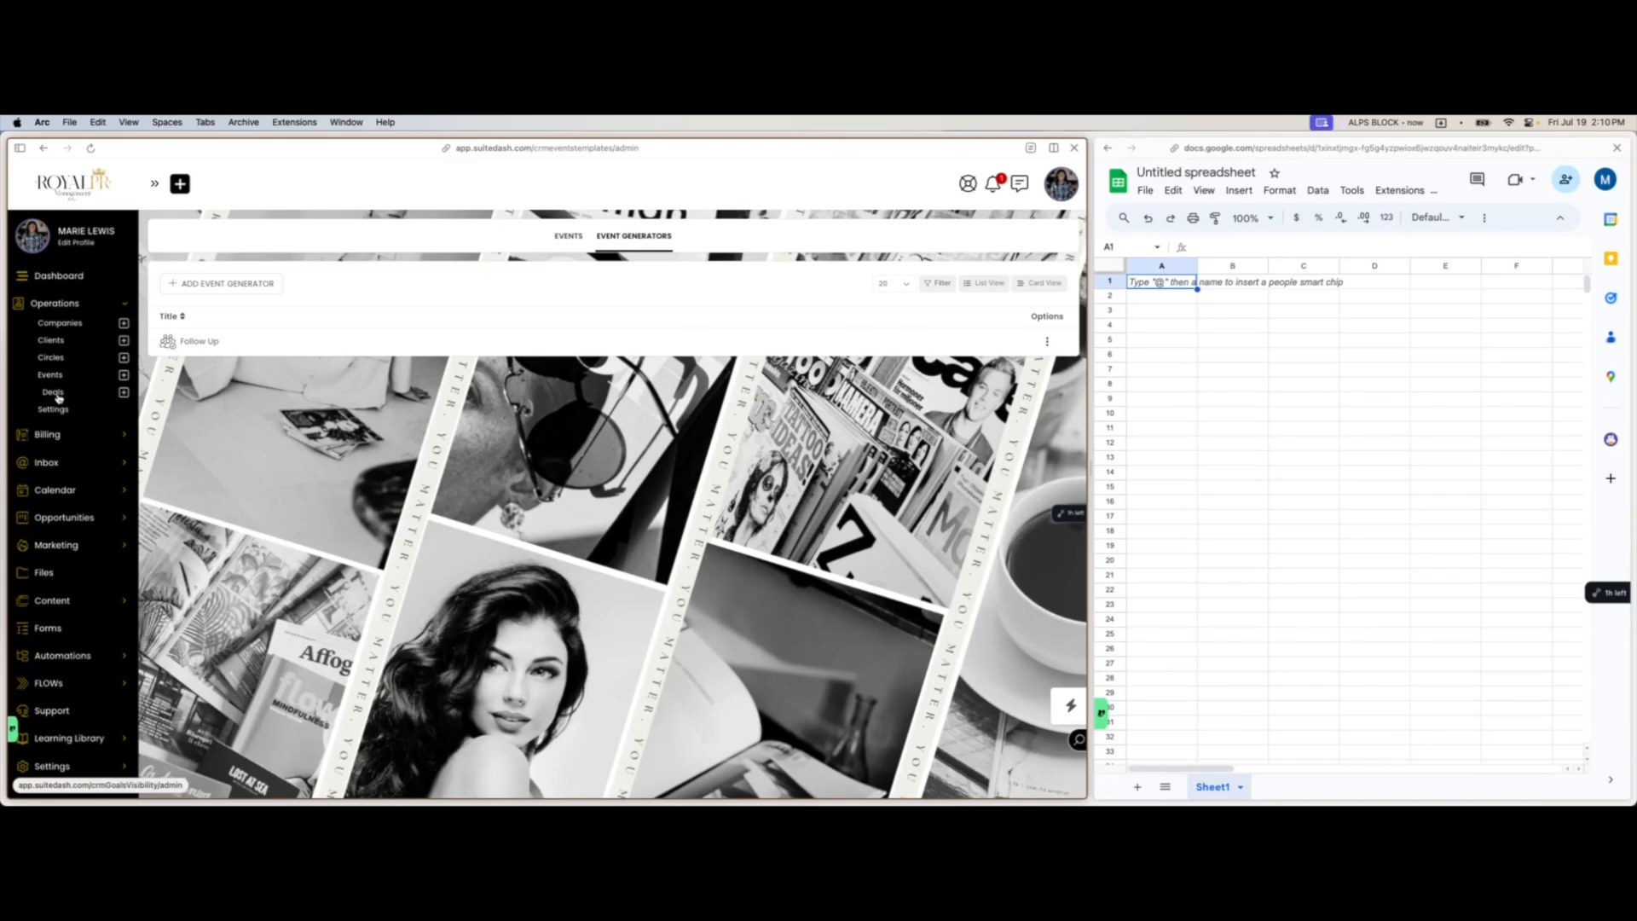
click(57, 397)
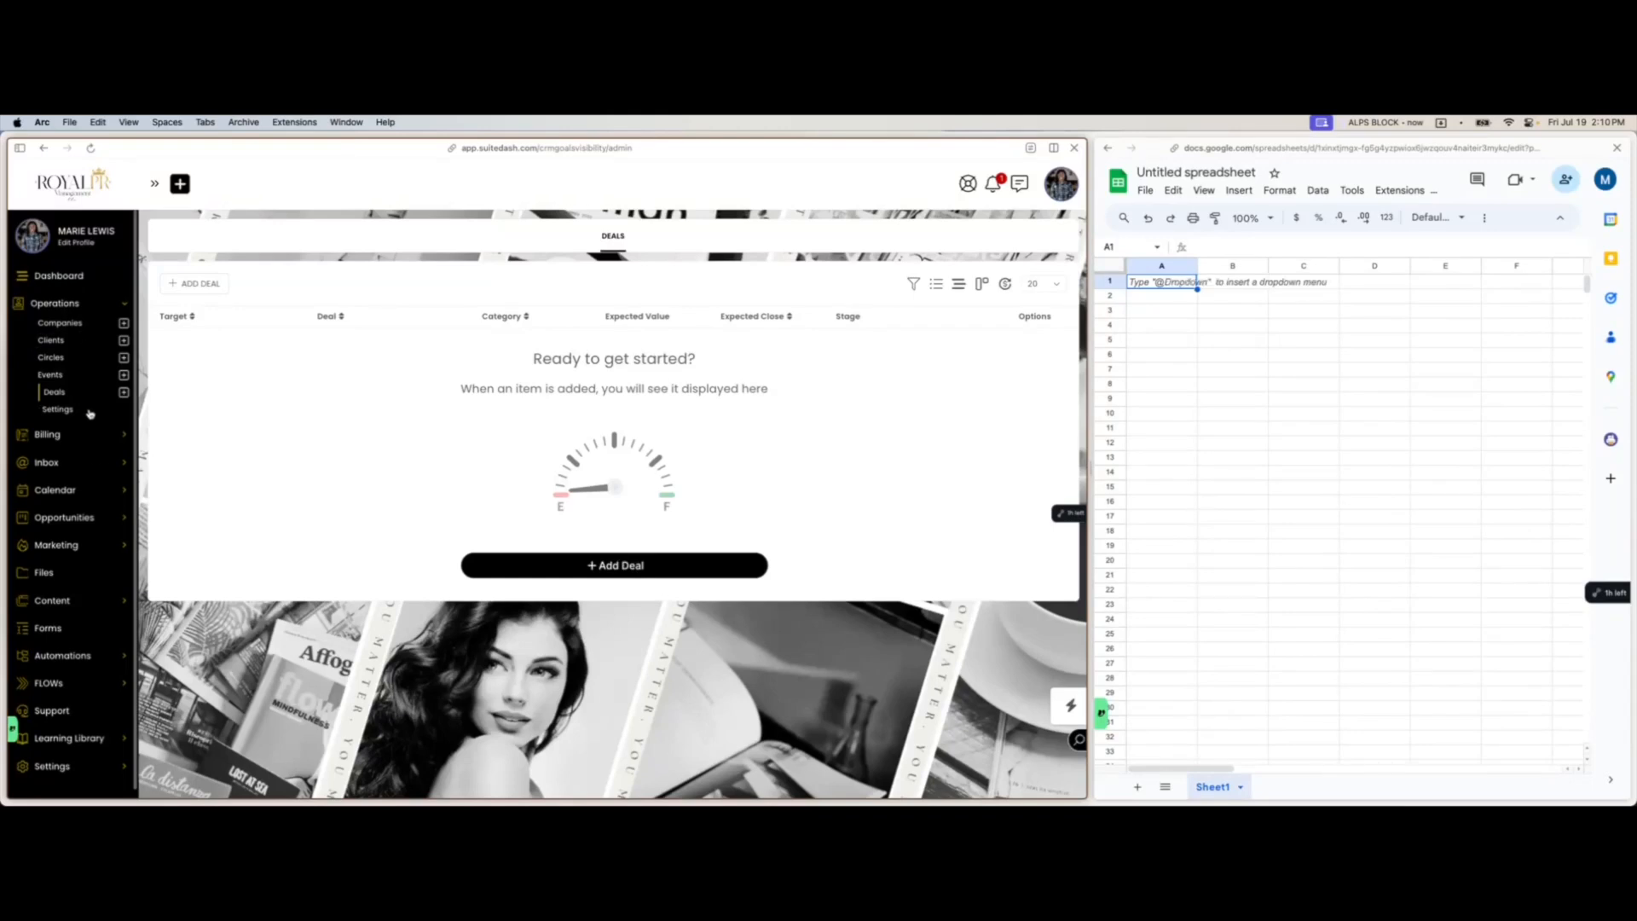
click(58, 410)
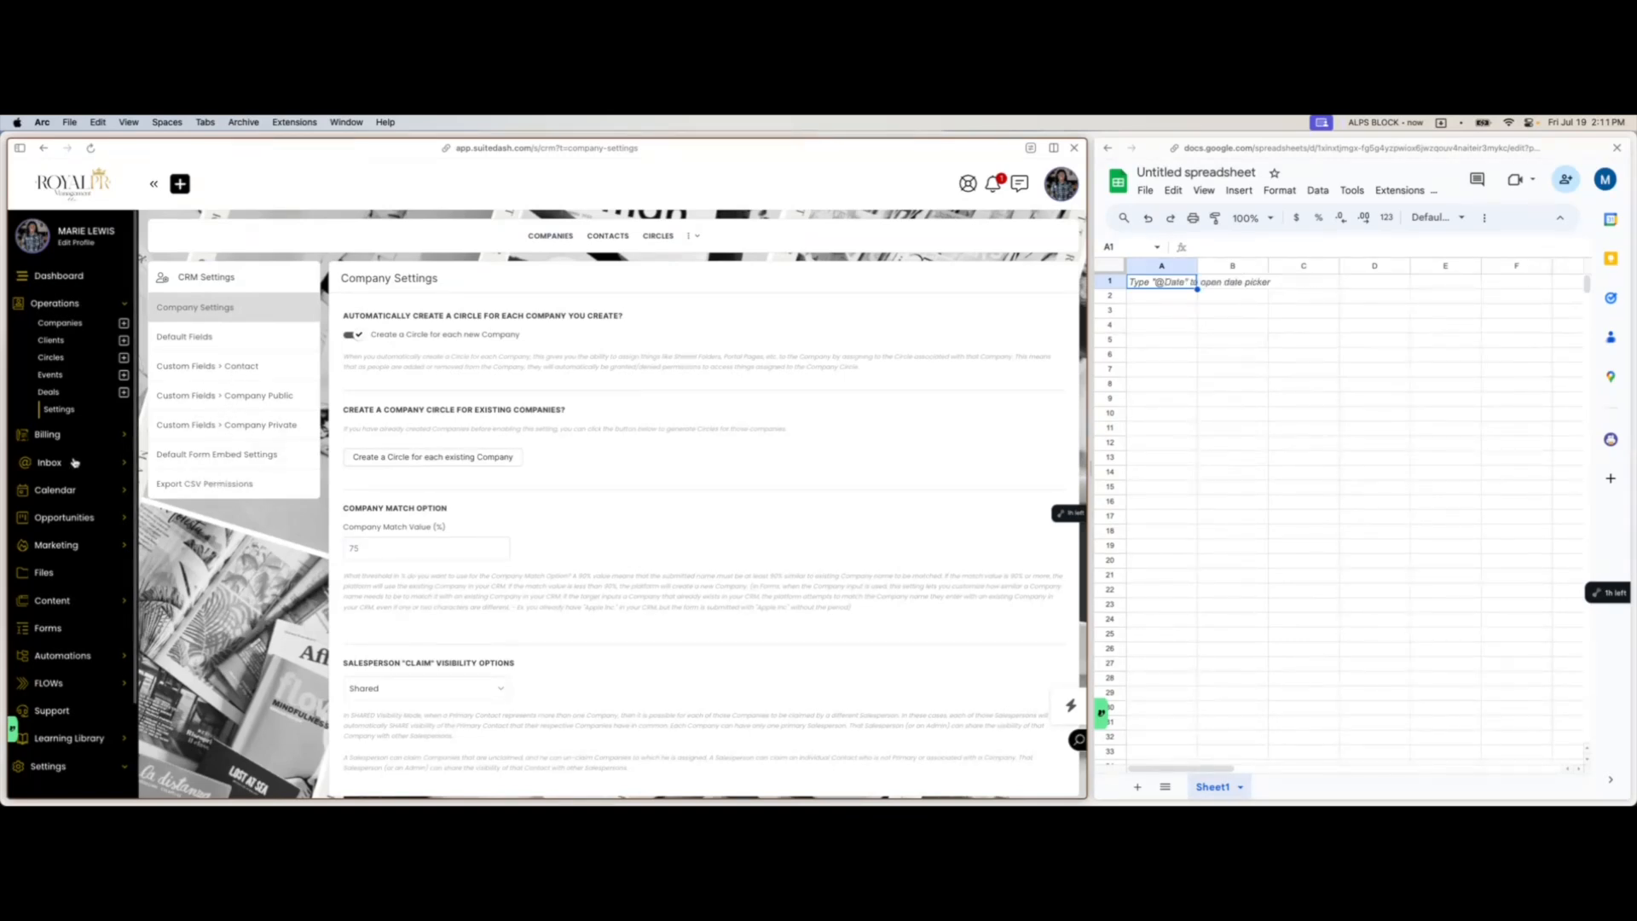
- Review the draft proposal's Save as Template option under Billing, dismiss it, and open the list of full proposal templates
click(55, 437)
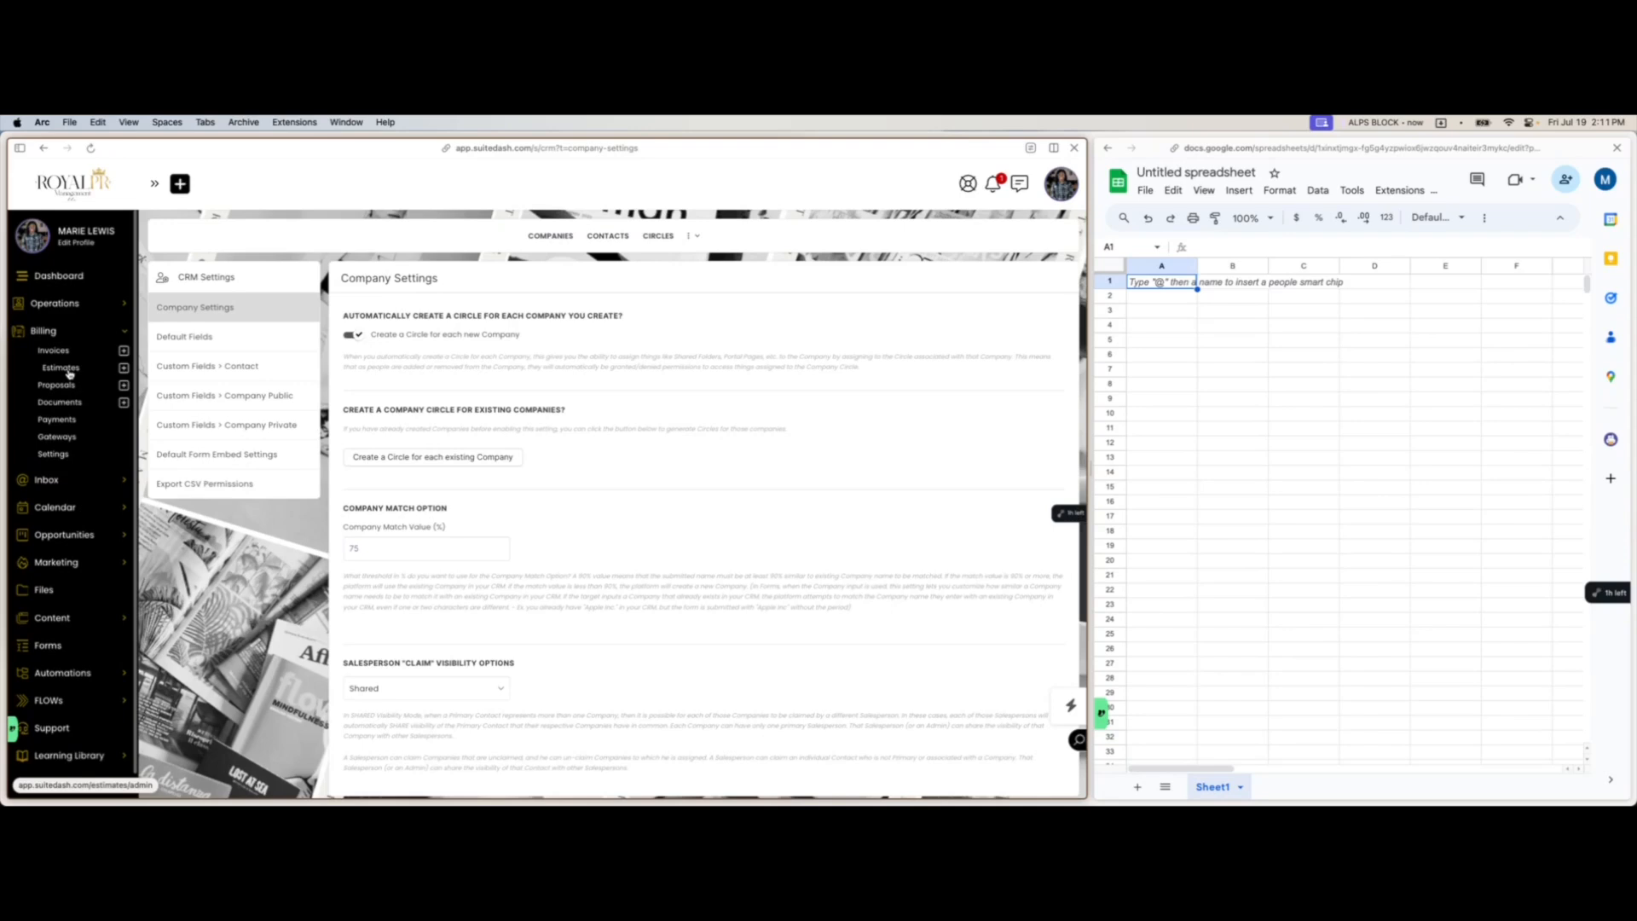
click(68, 386)
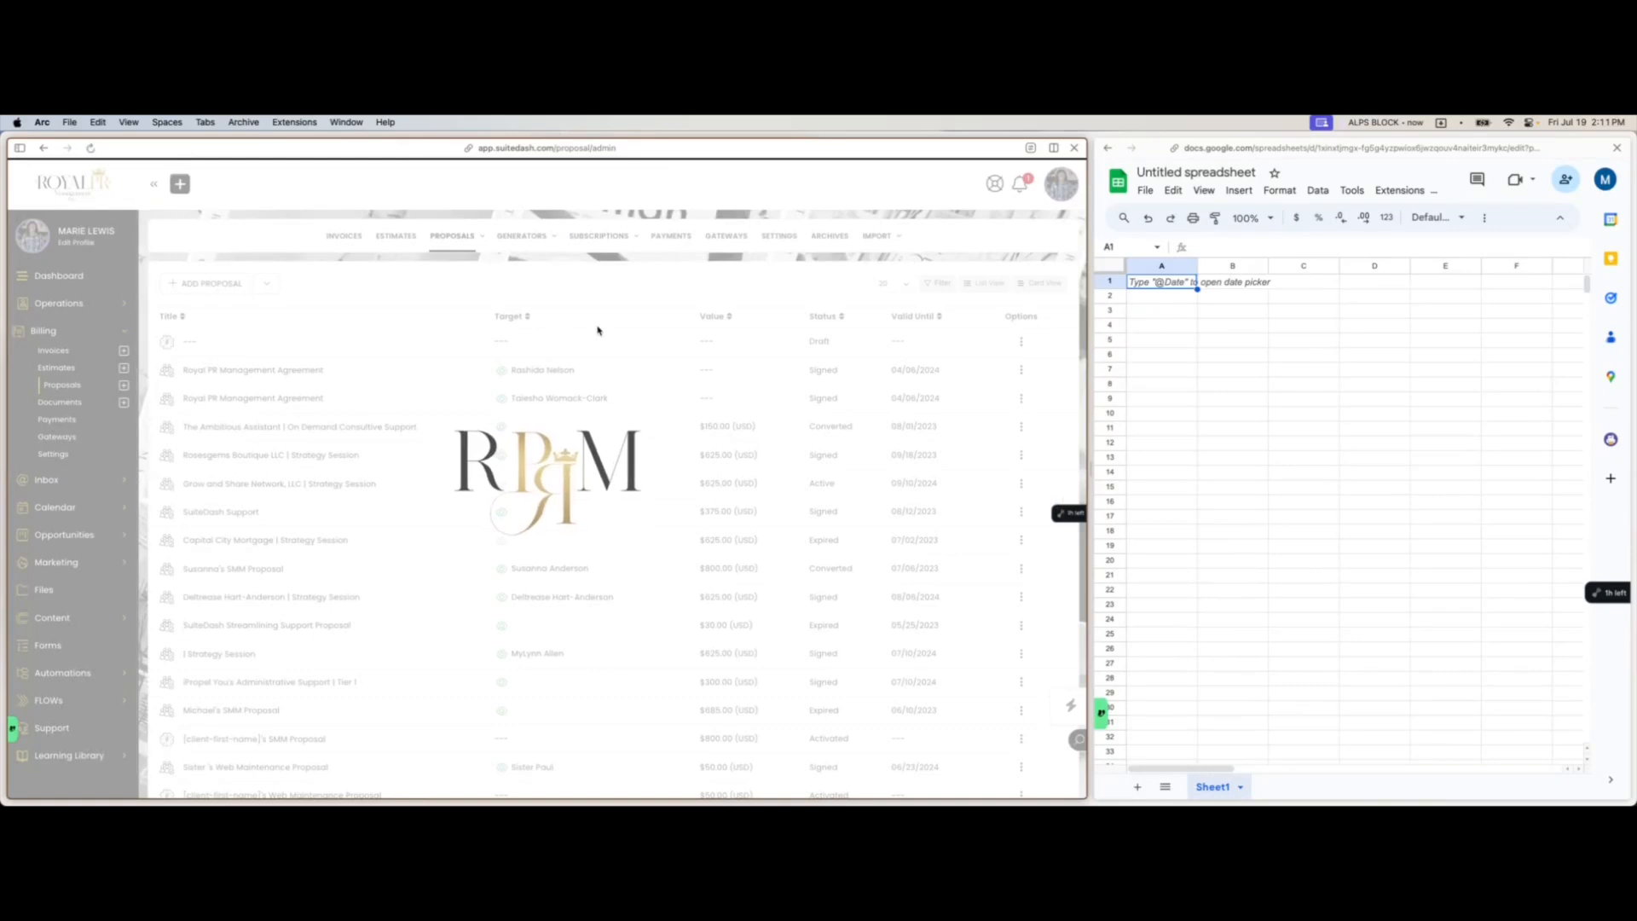
click(1019, 344)
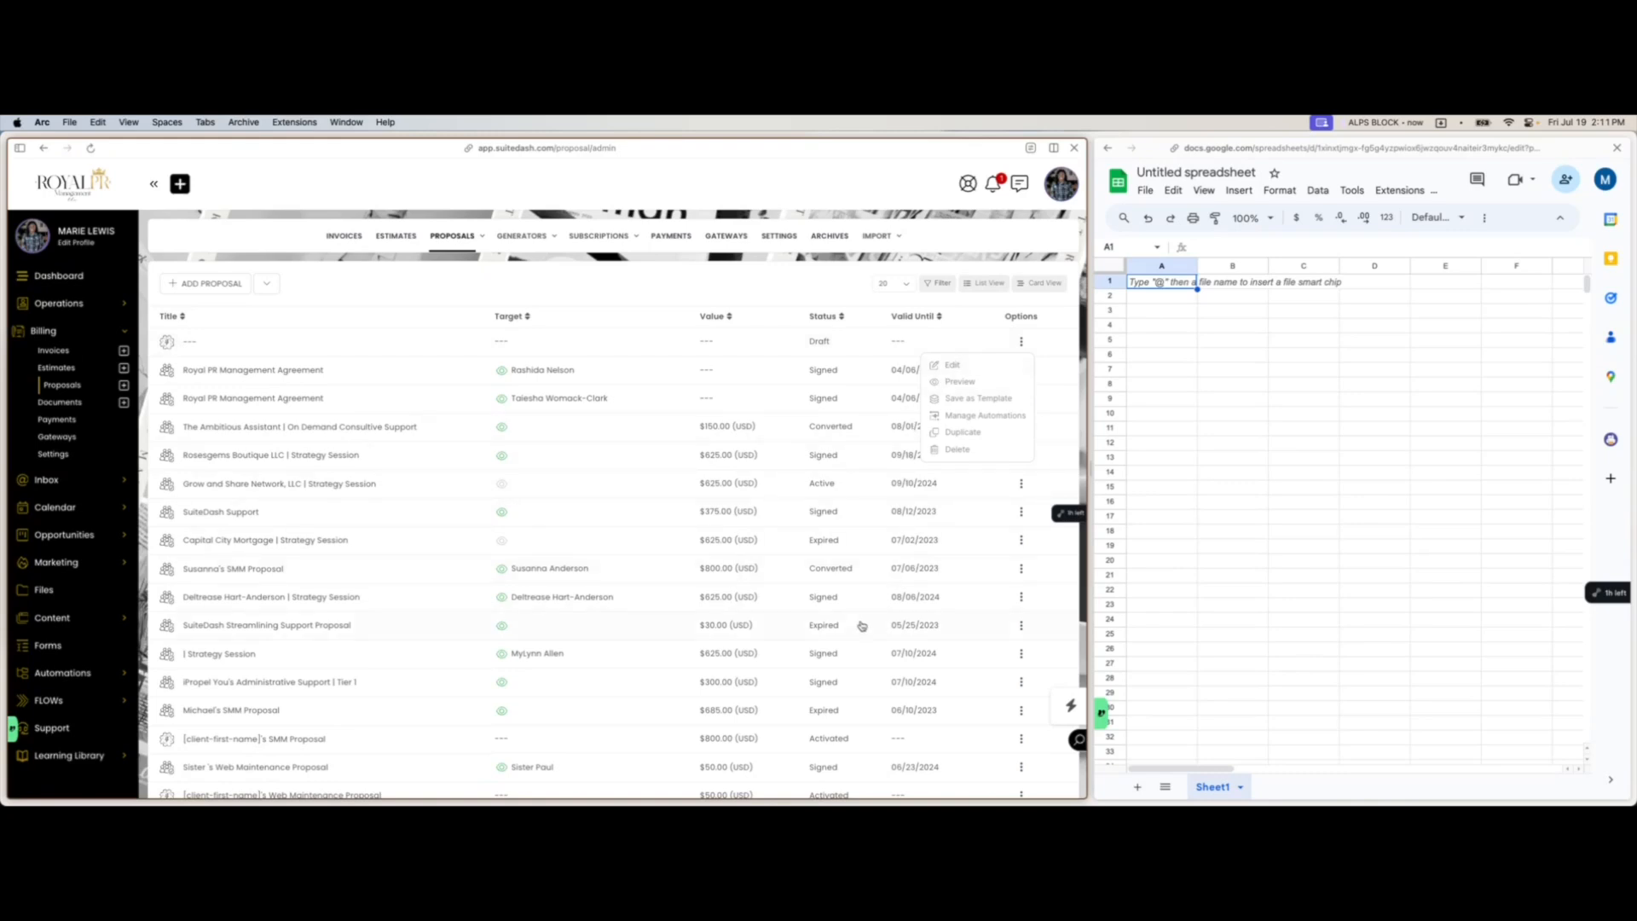
click(980, 398)
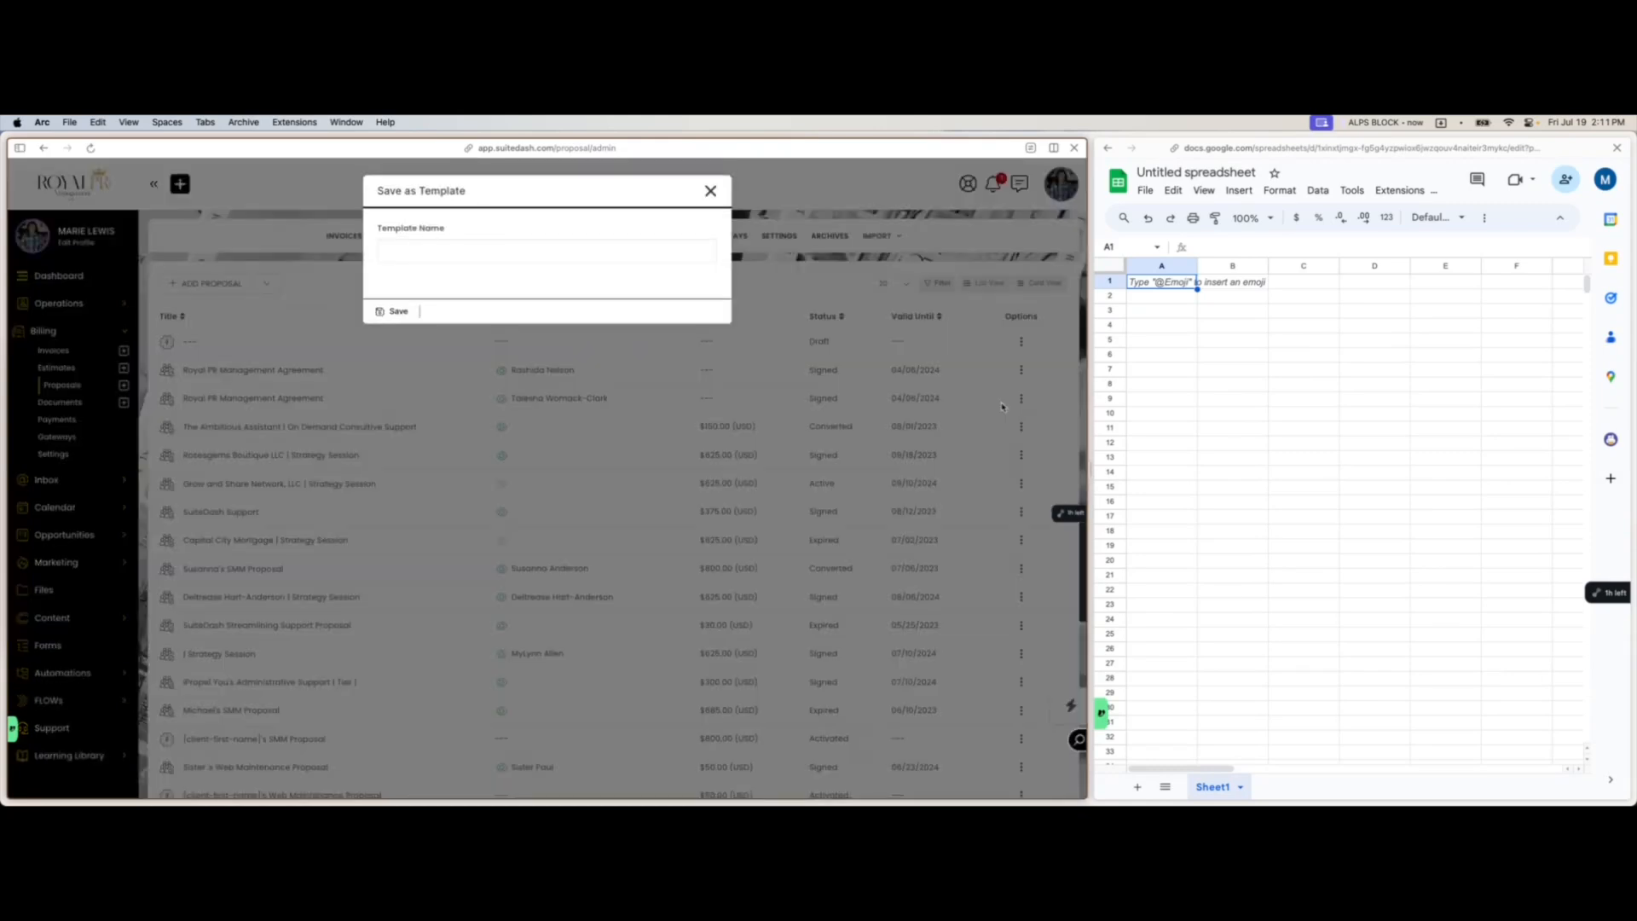
click(548, 258)
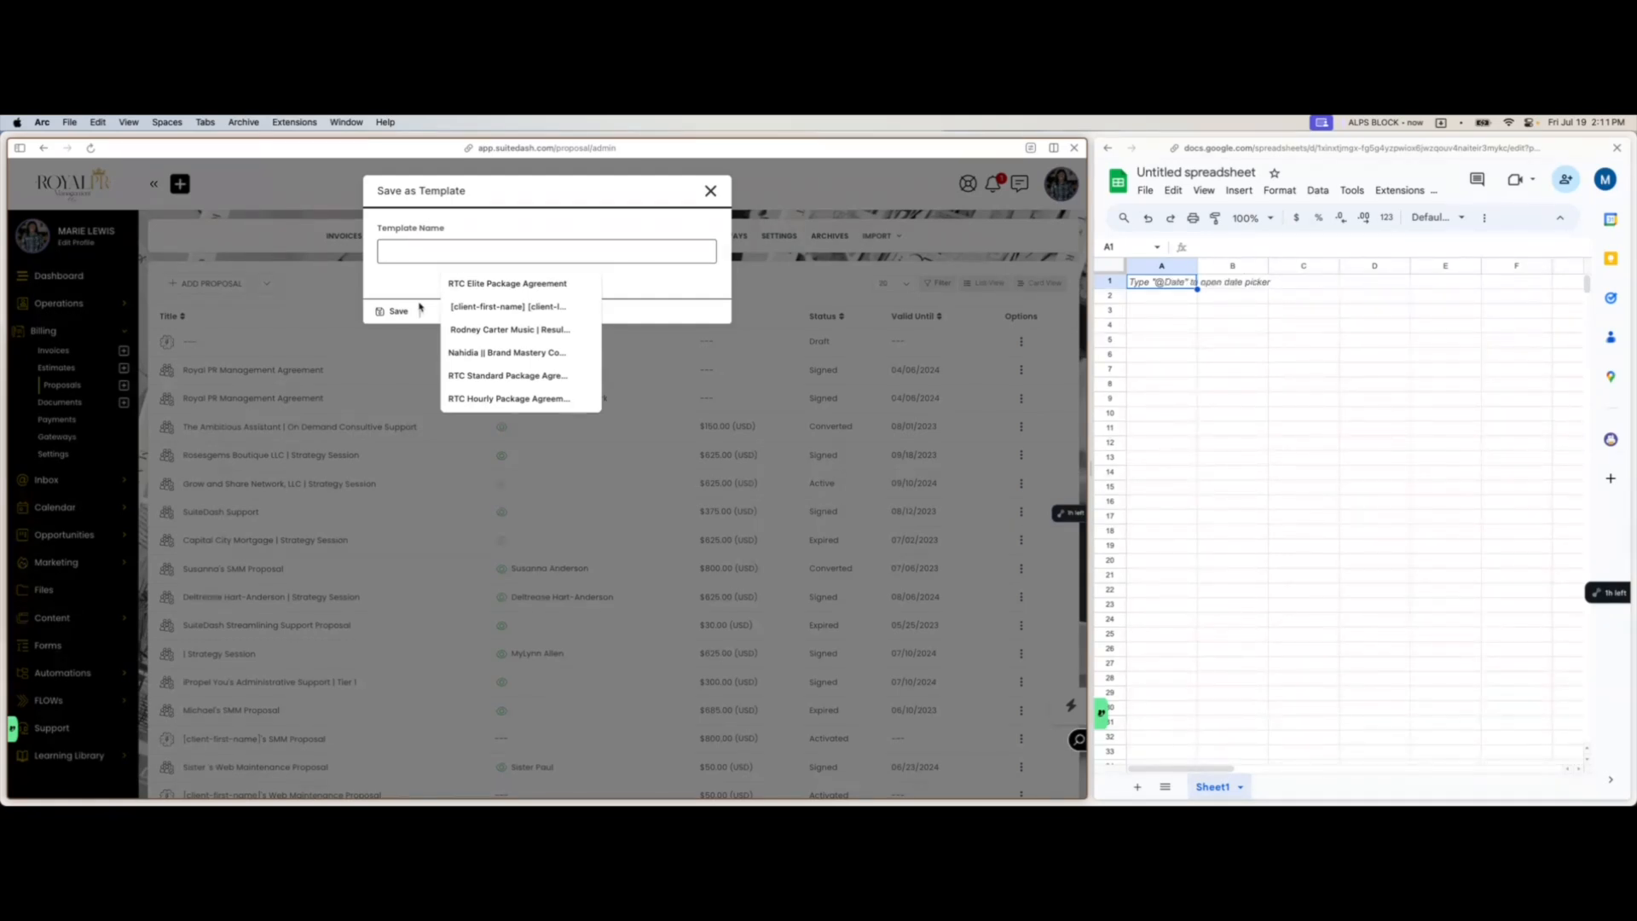
click(710, 191)
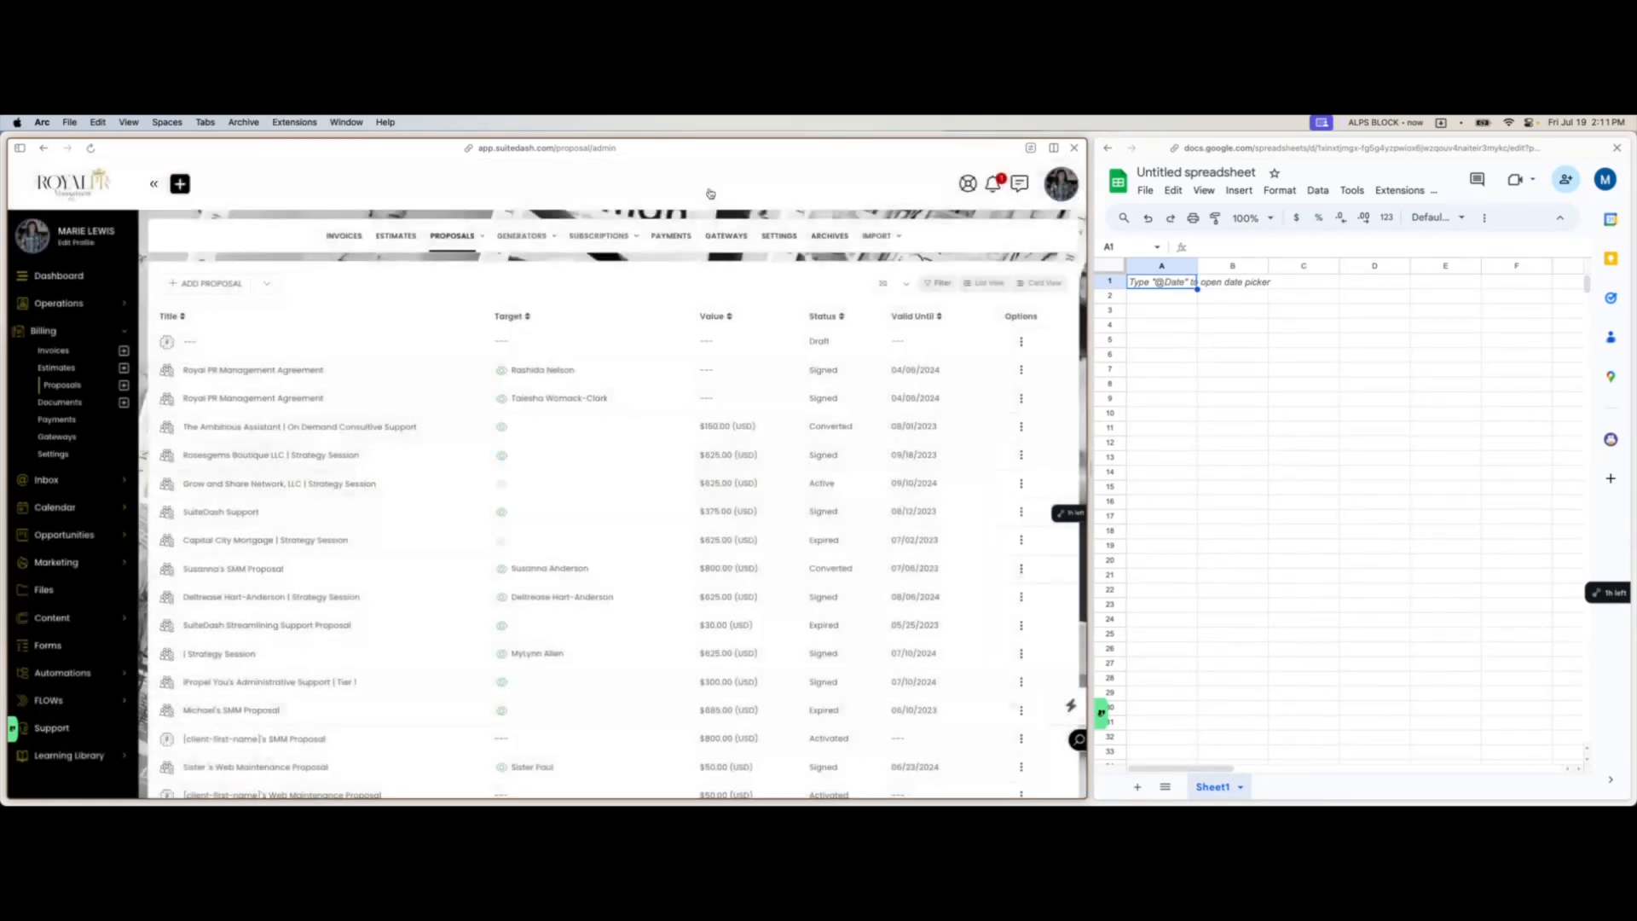
mouse_move(456, 267)
click(455, 293)
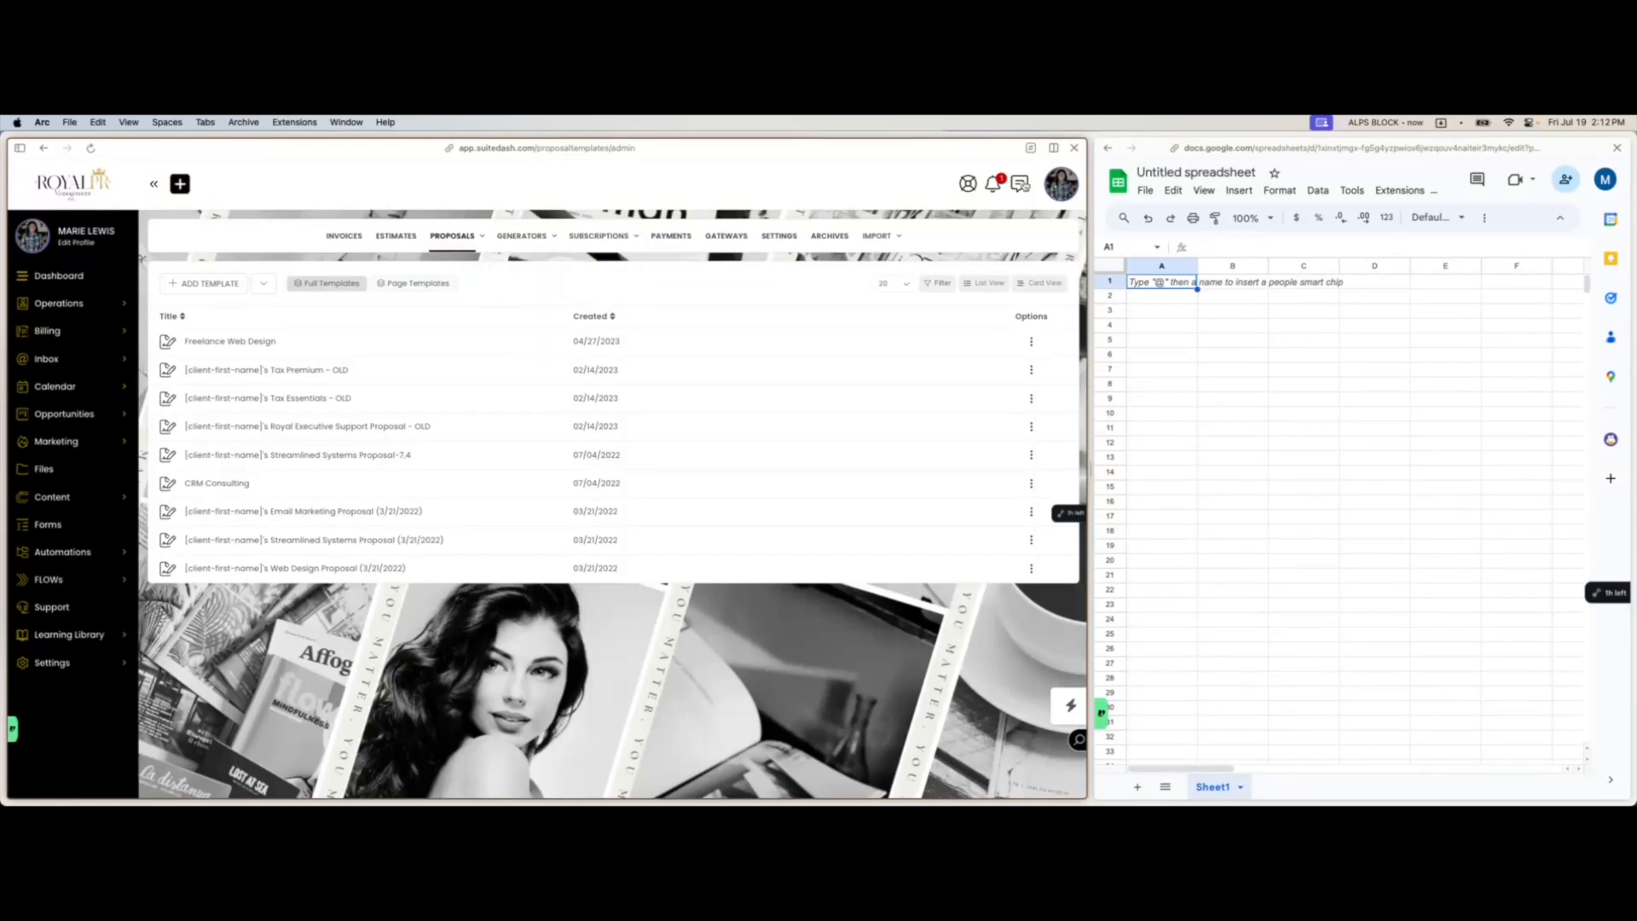
- Open the Platform Branding settings and find the Template Library settings
mouse_move(1048, 184)
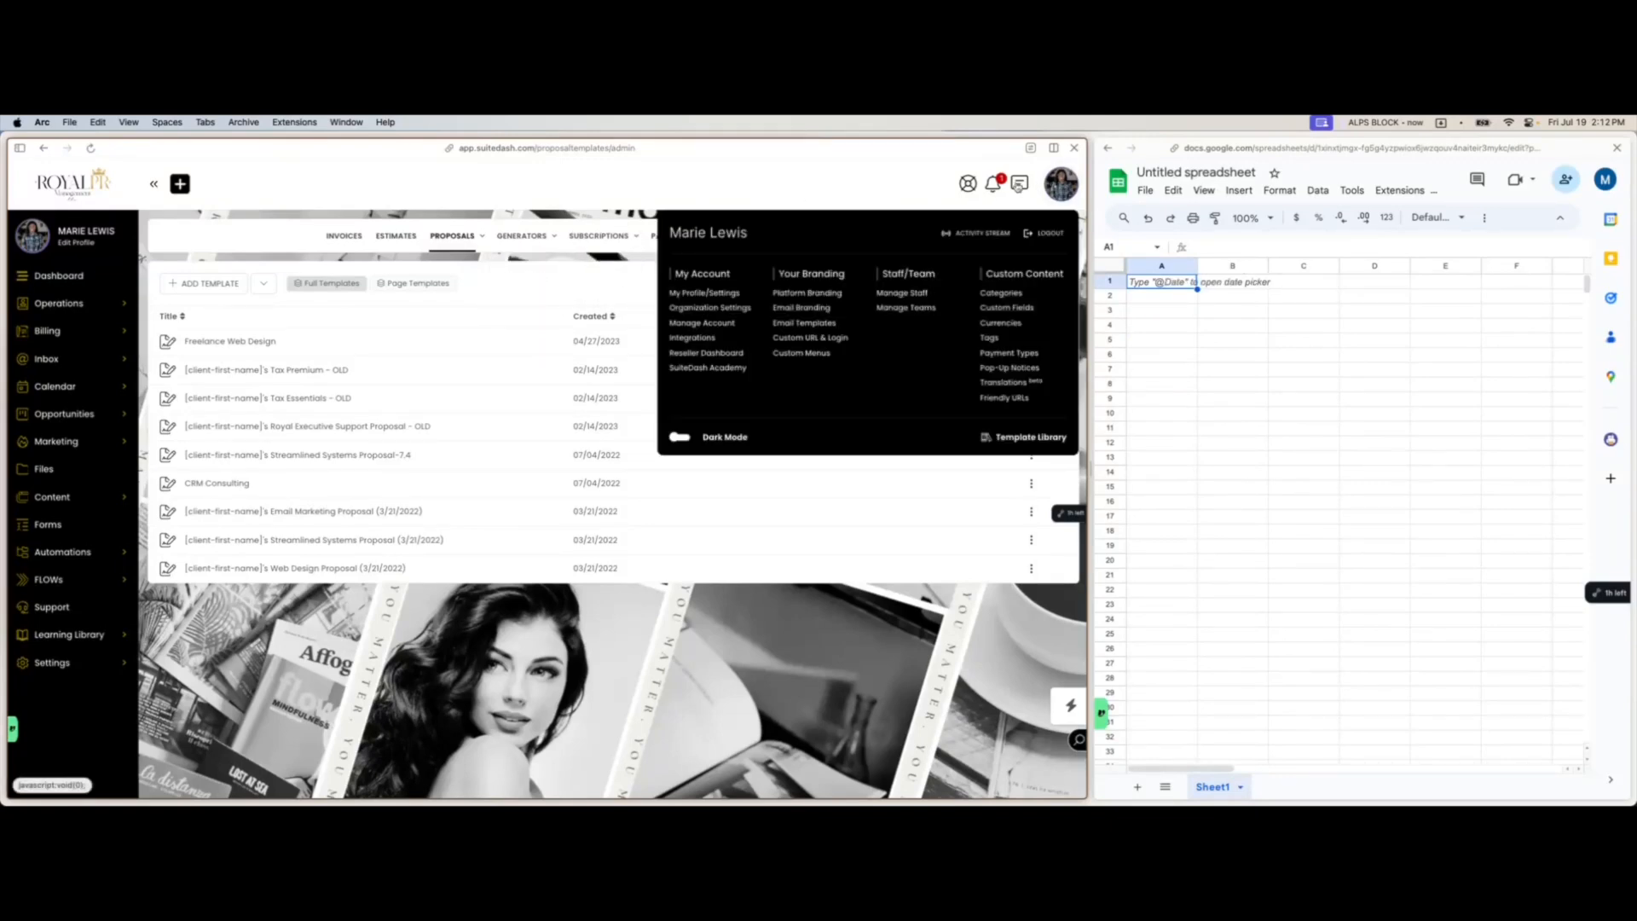
click(806, 294)
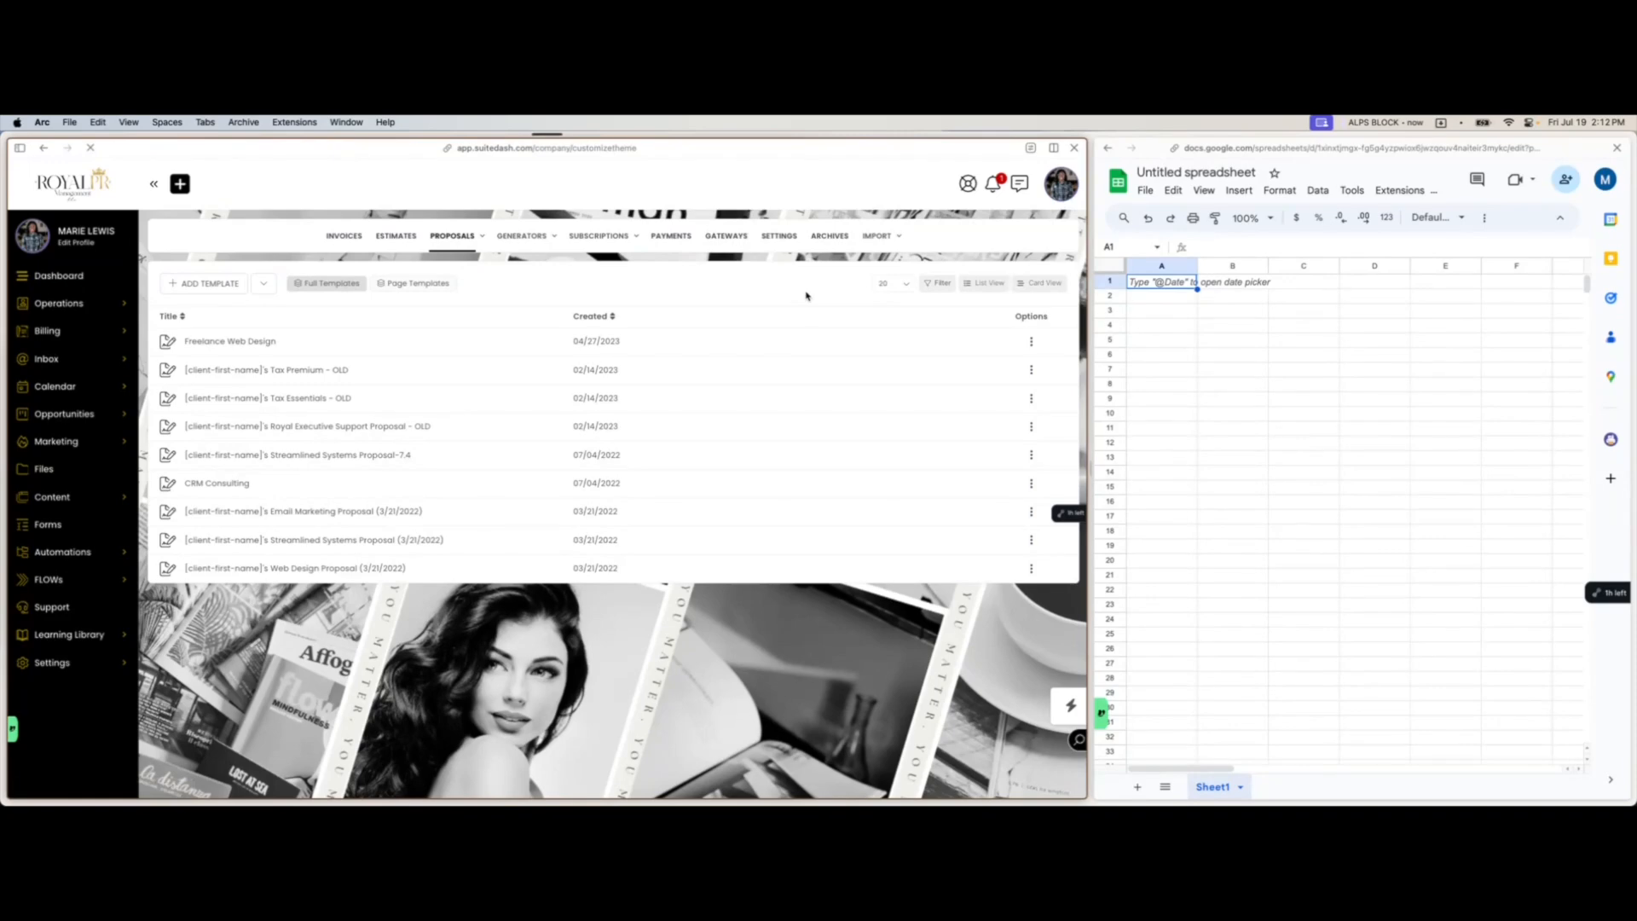
scroll(607, 673, down, 10)
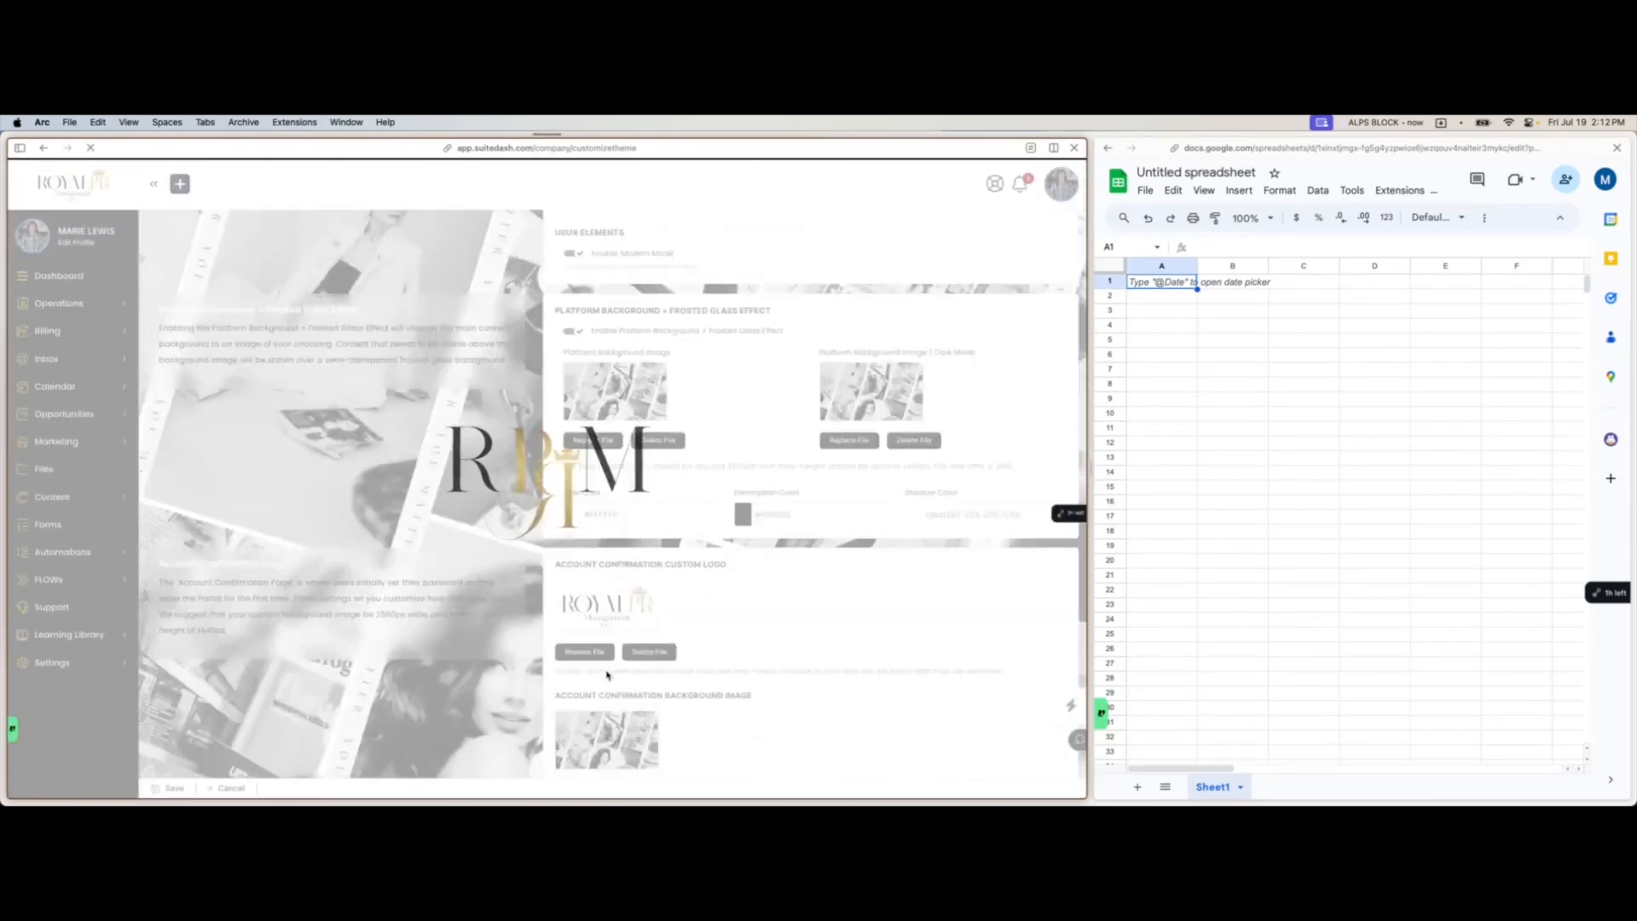
scroll(607, 672, down, 10)
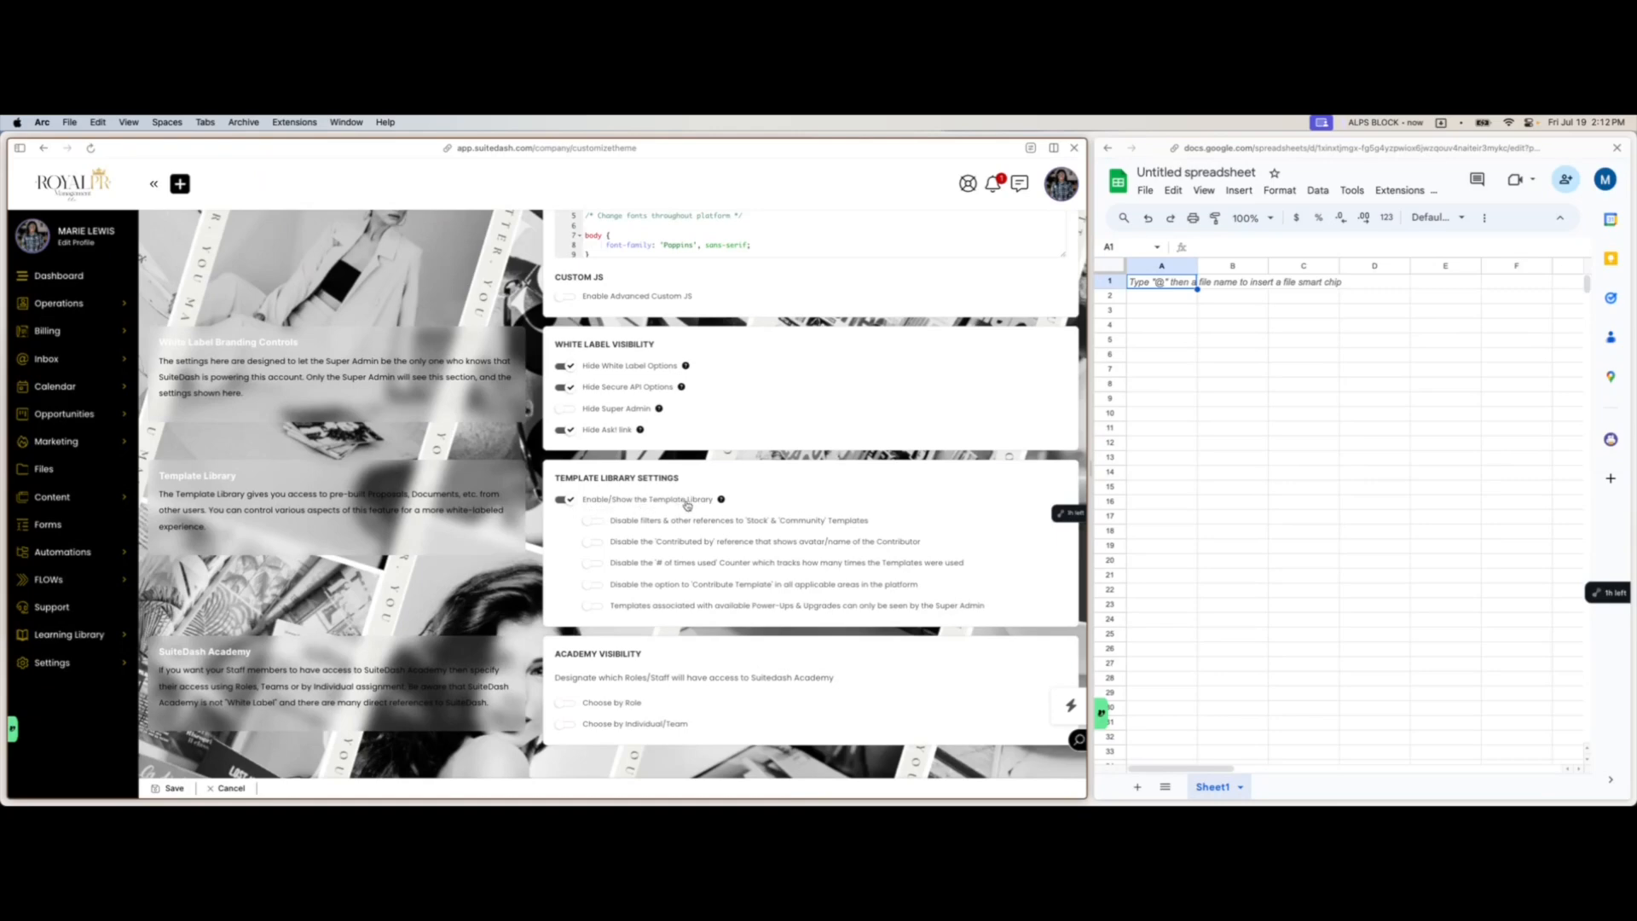
- Leave the branding settings and return to the list of full proposal templates under Billing
scroll(893, 272, up, 15)
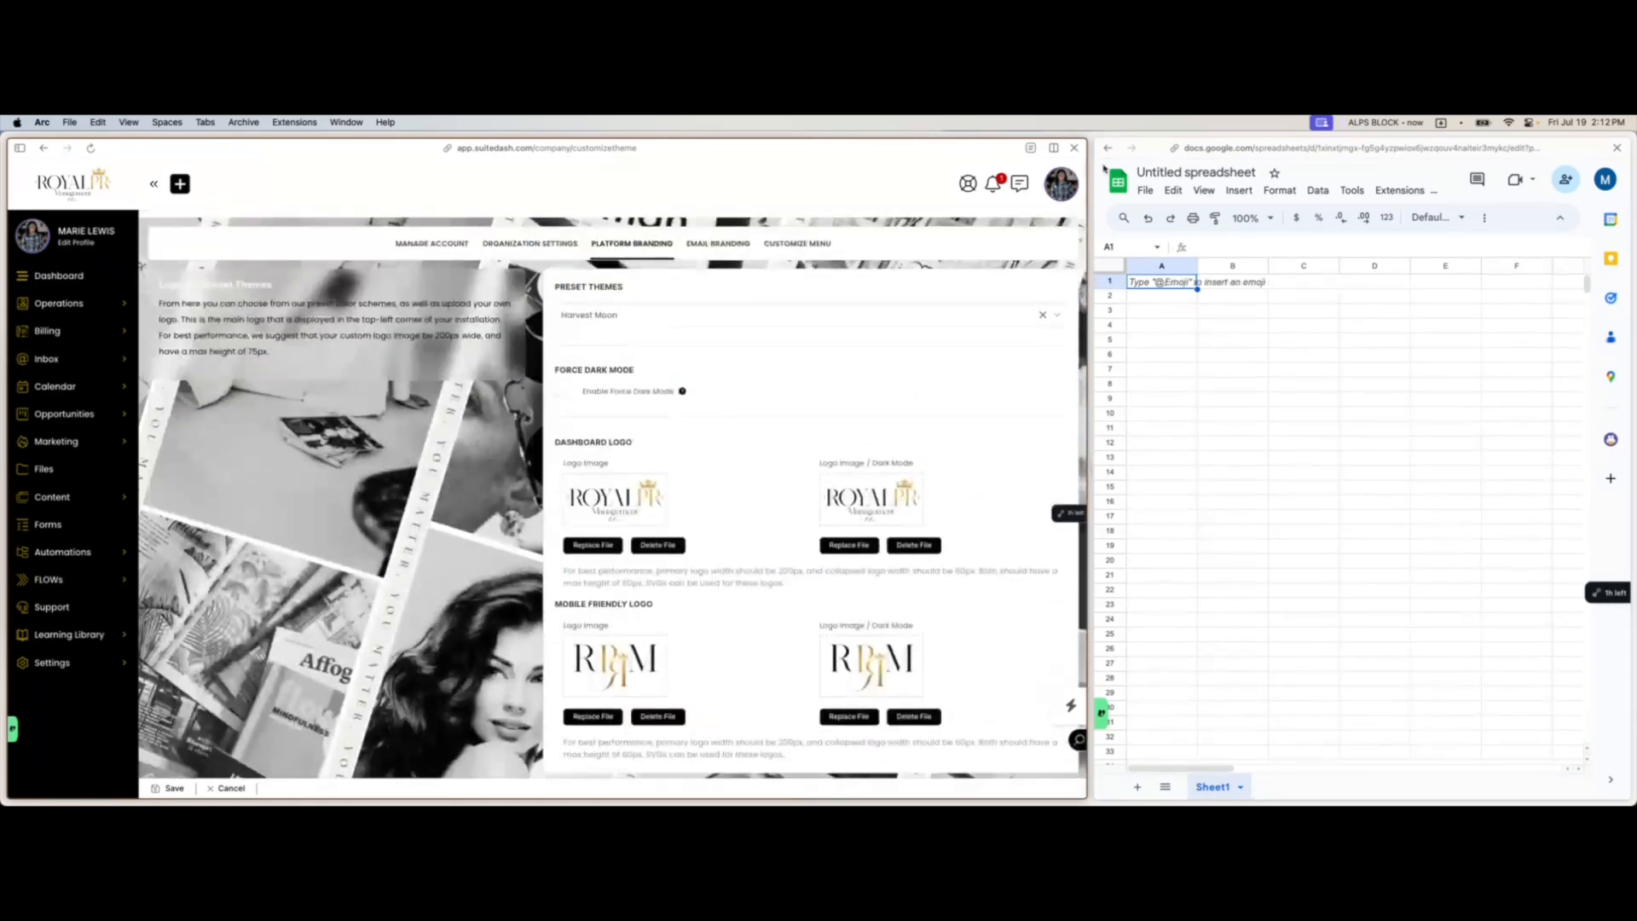
click(1067, 184)
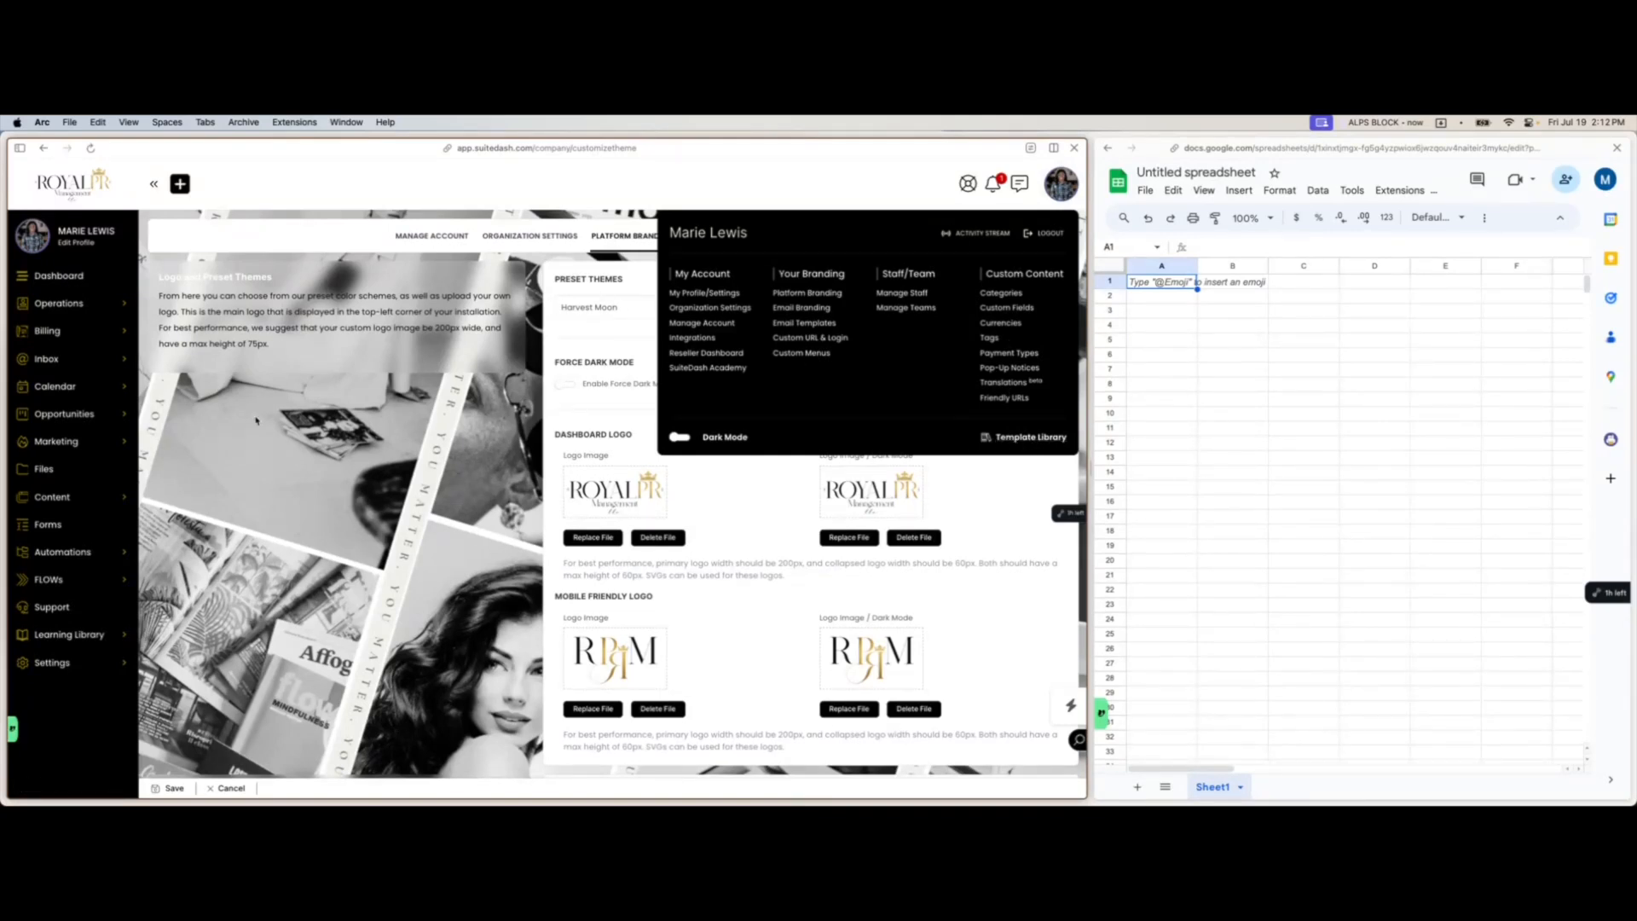
click(48, 331)
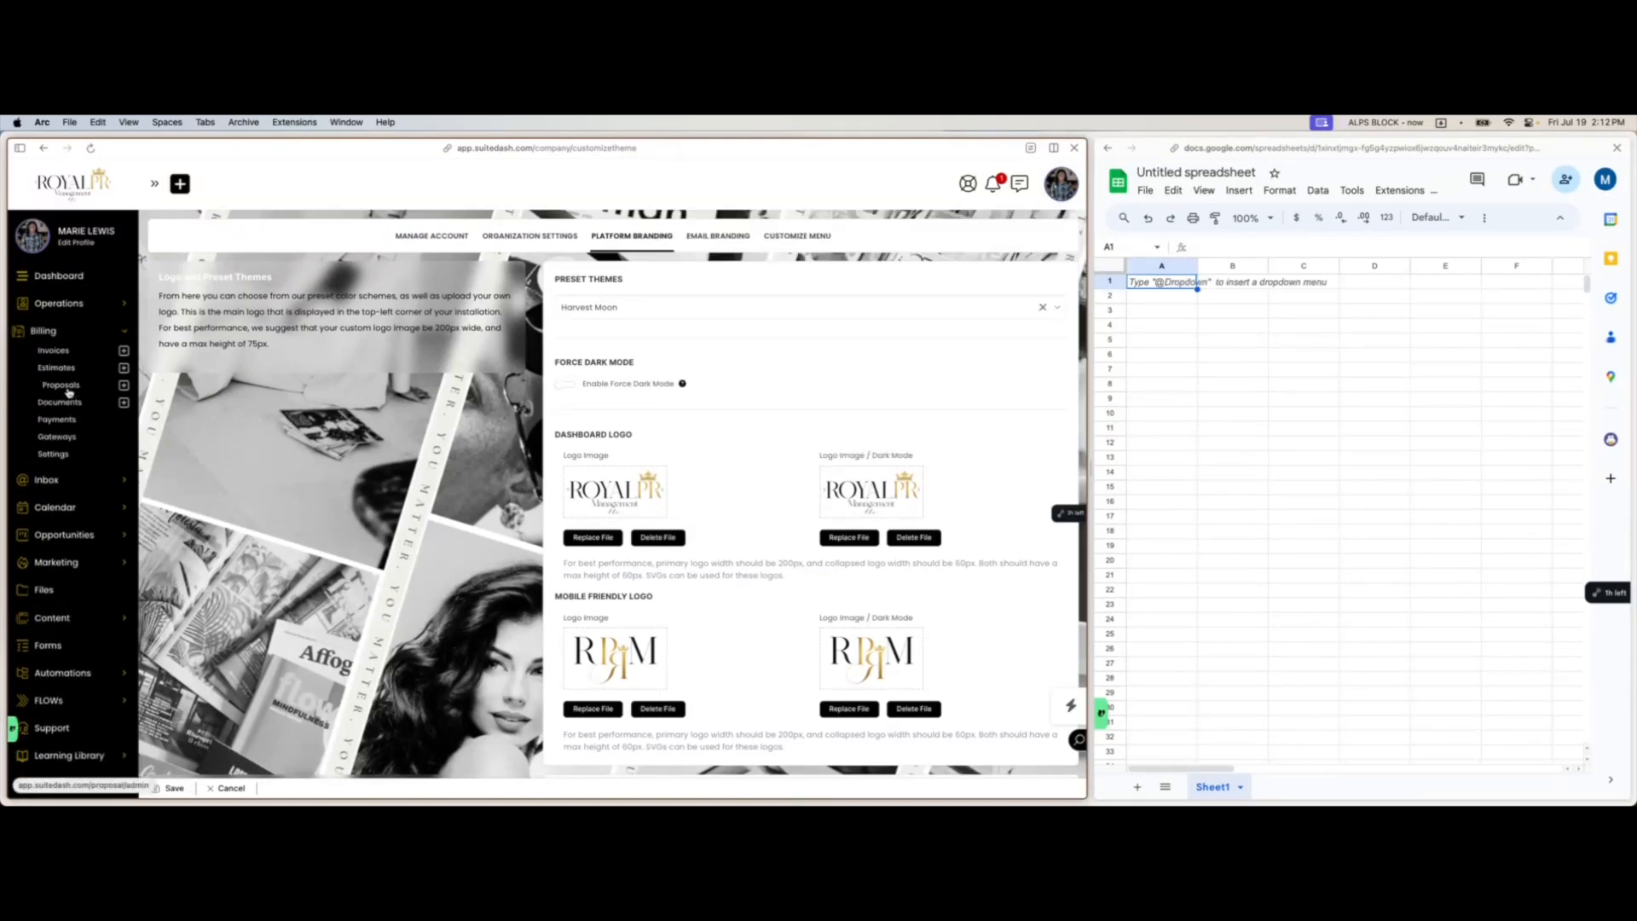
click(62, 386)
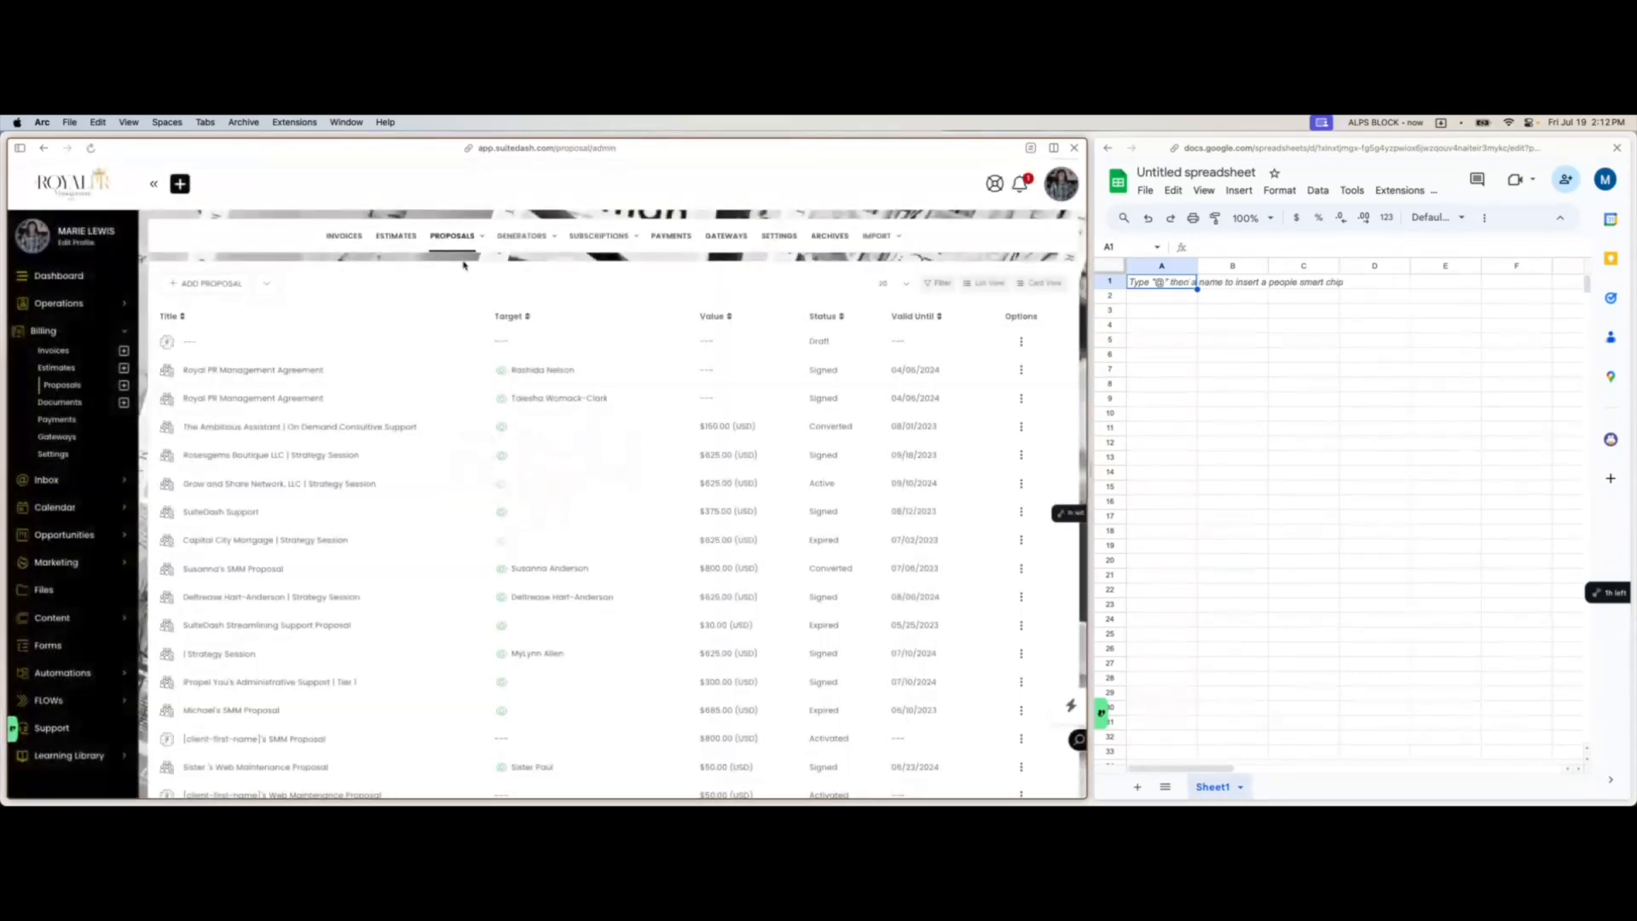
click(459, 293)
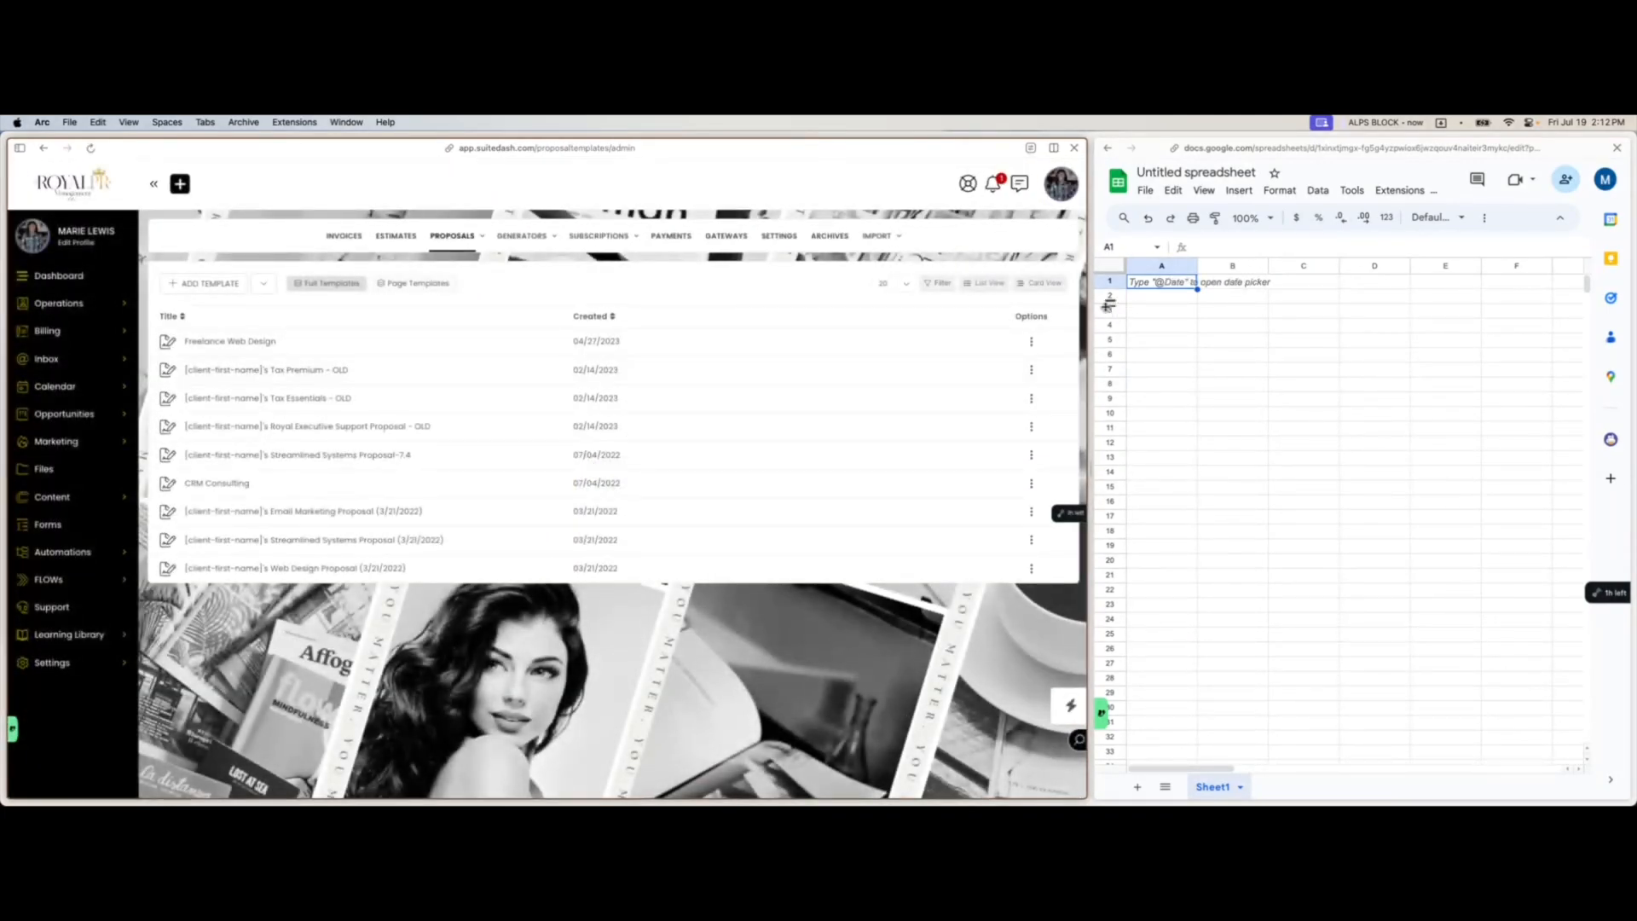
- Rename the untitled spreadsheet as SD Transfer List
click(1186, 173)
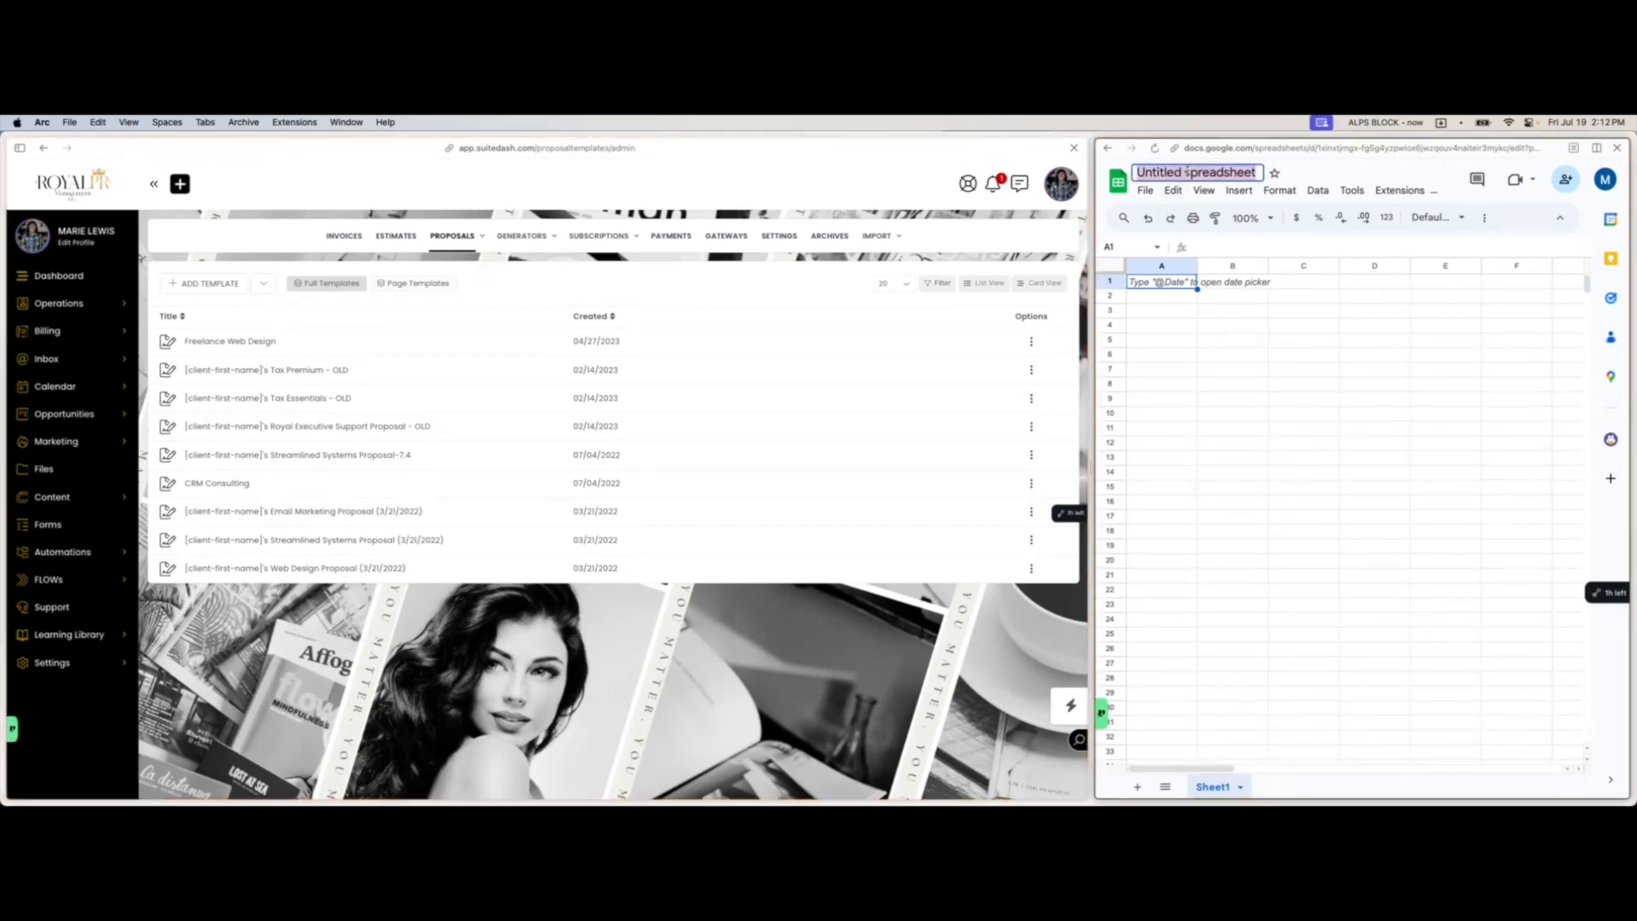
text(SD)
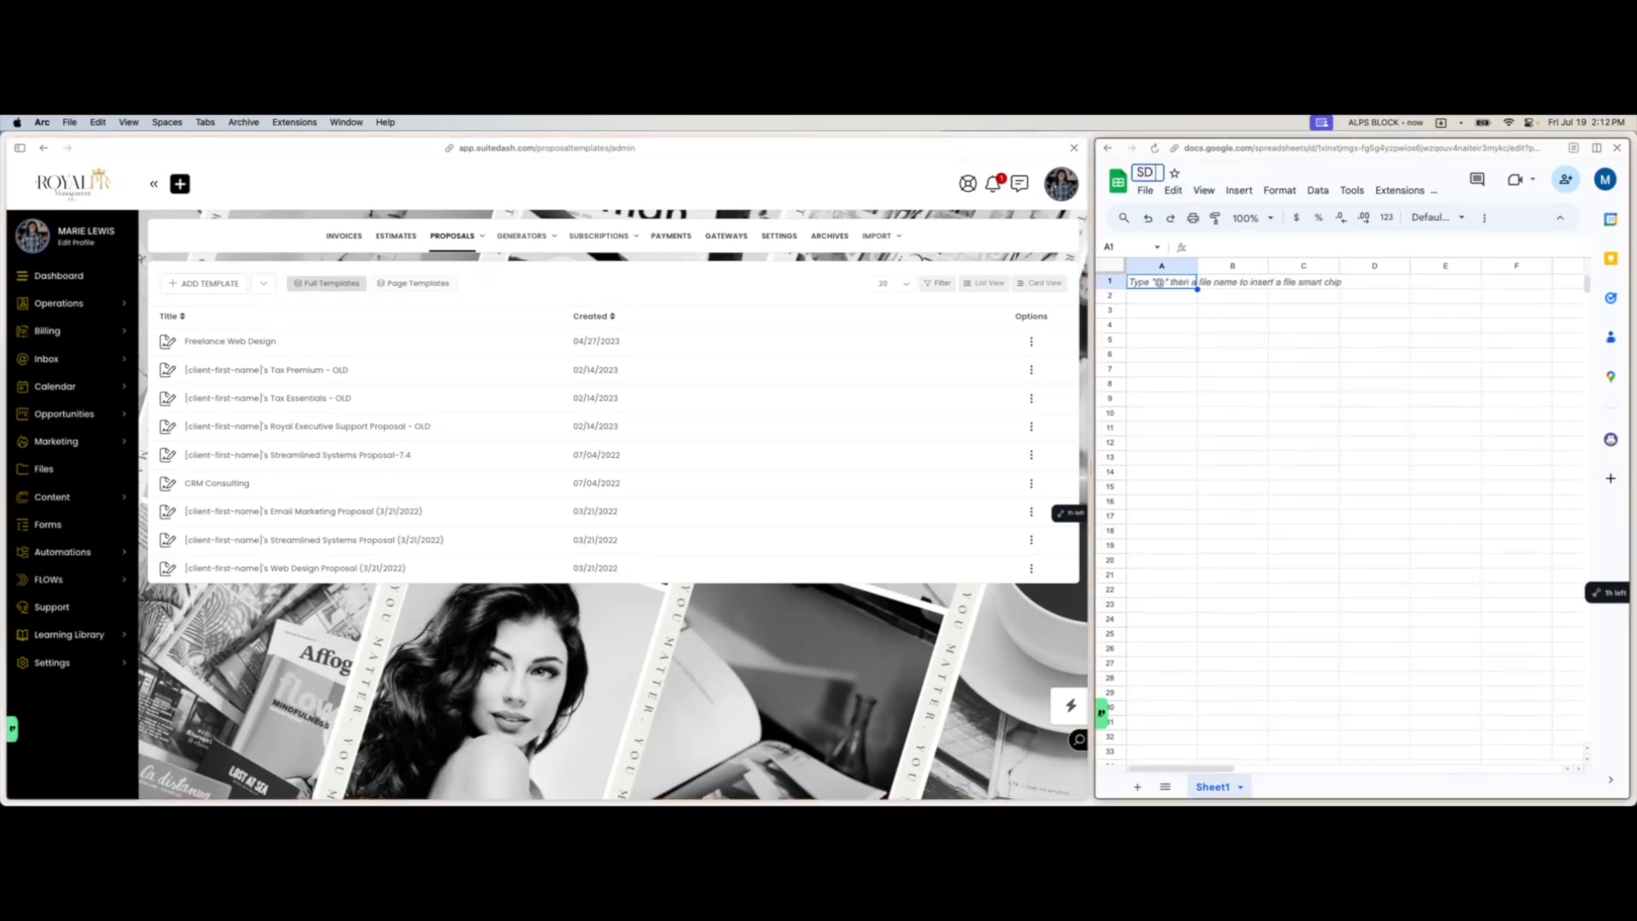
text( Transfer List)
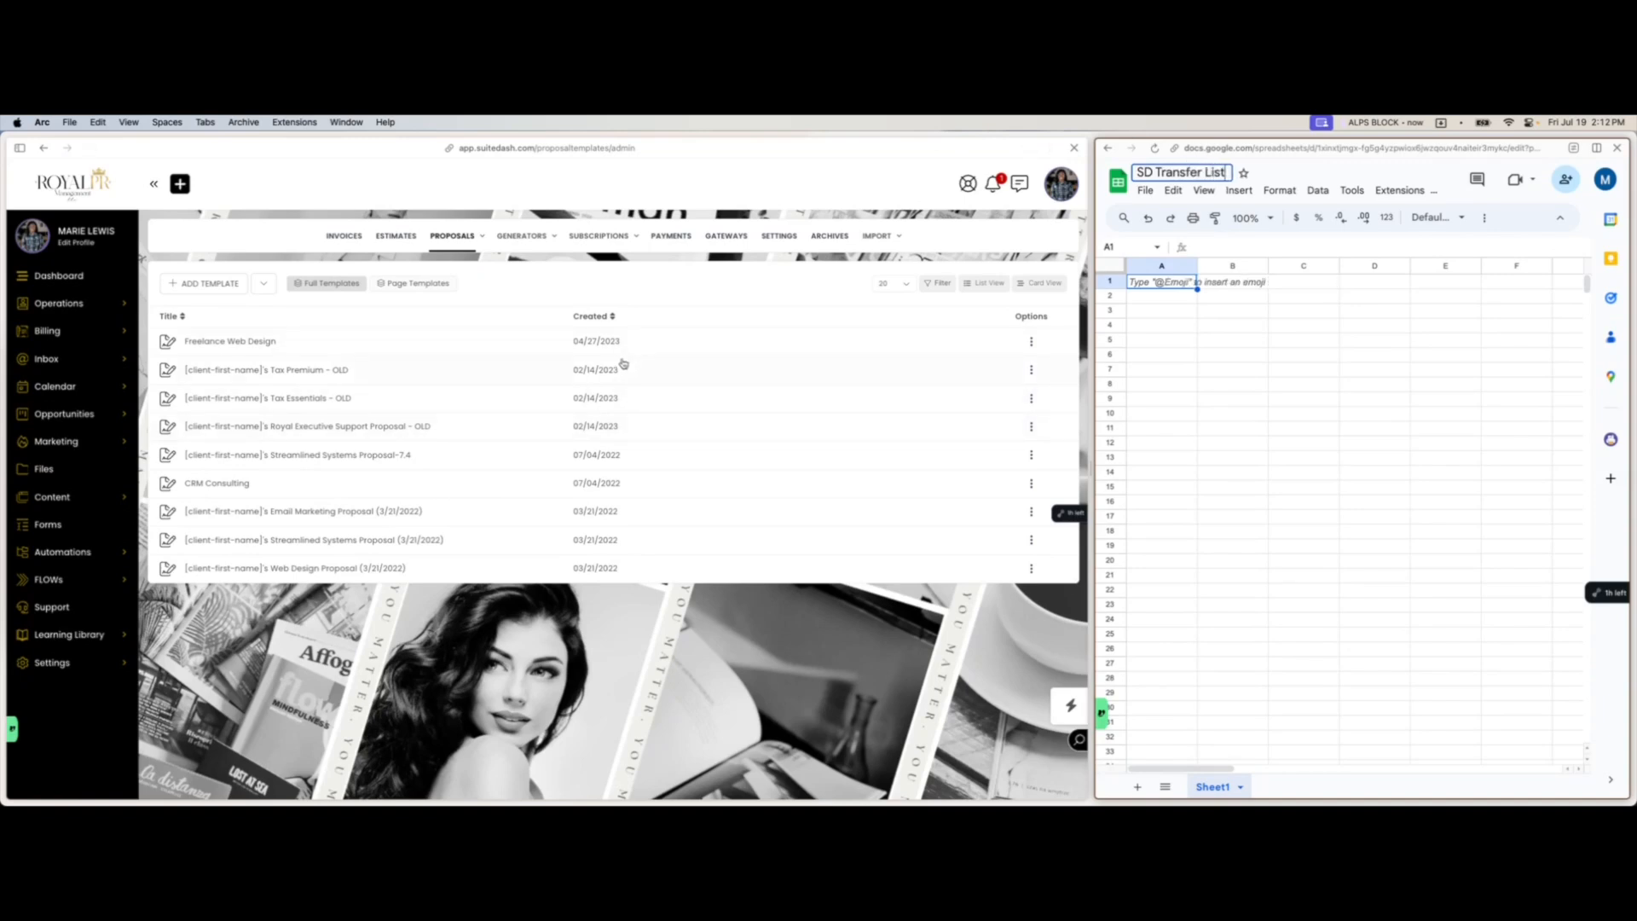
- Start contributing the Freelance Web Design template with category Consulting, creator name hidden and private sharing enabled
click(1032, 343)
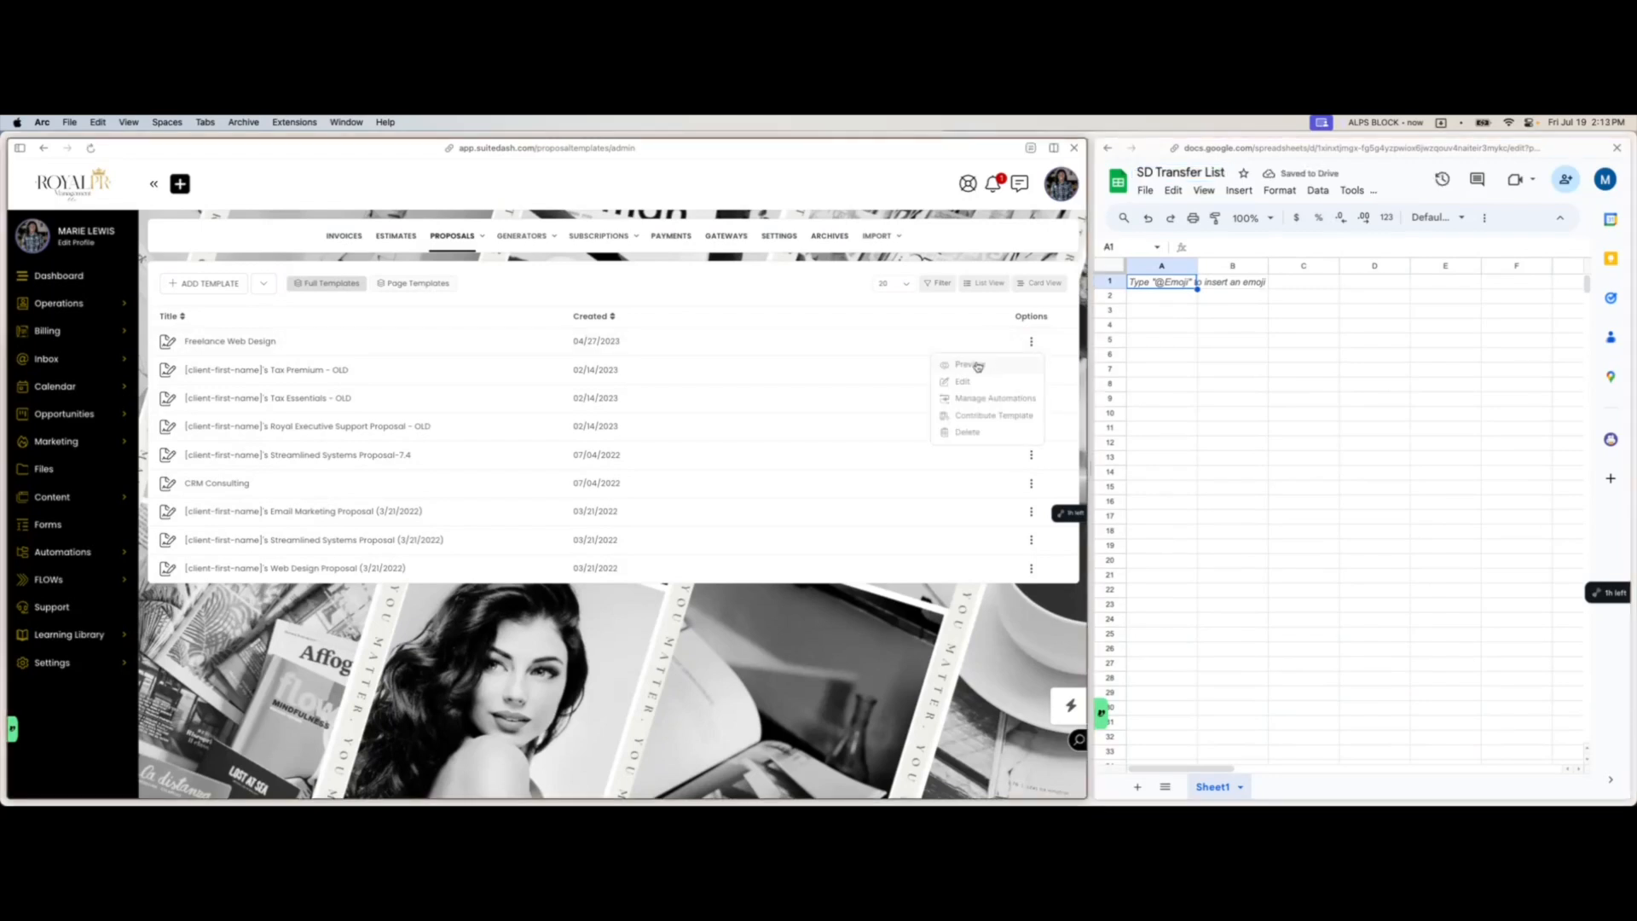
click(967, 416)
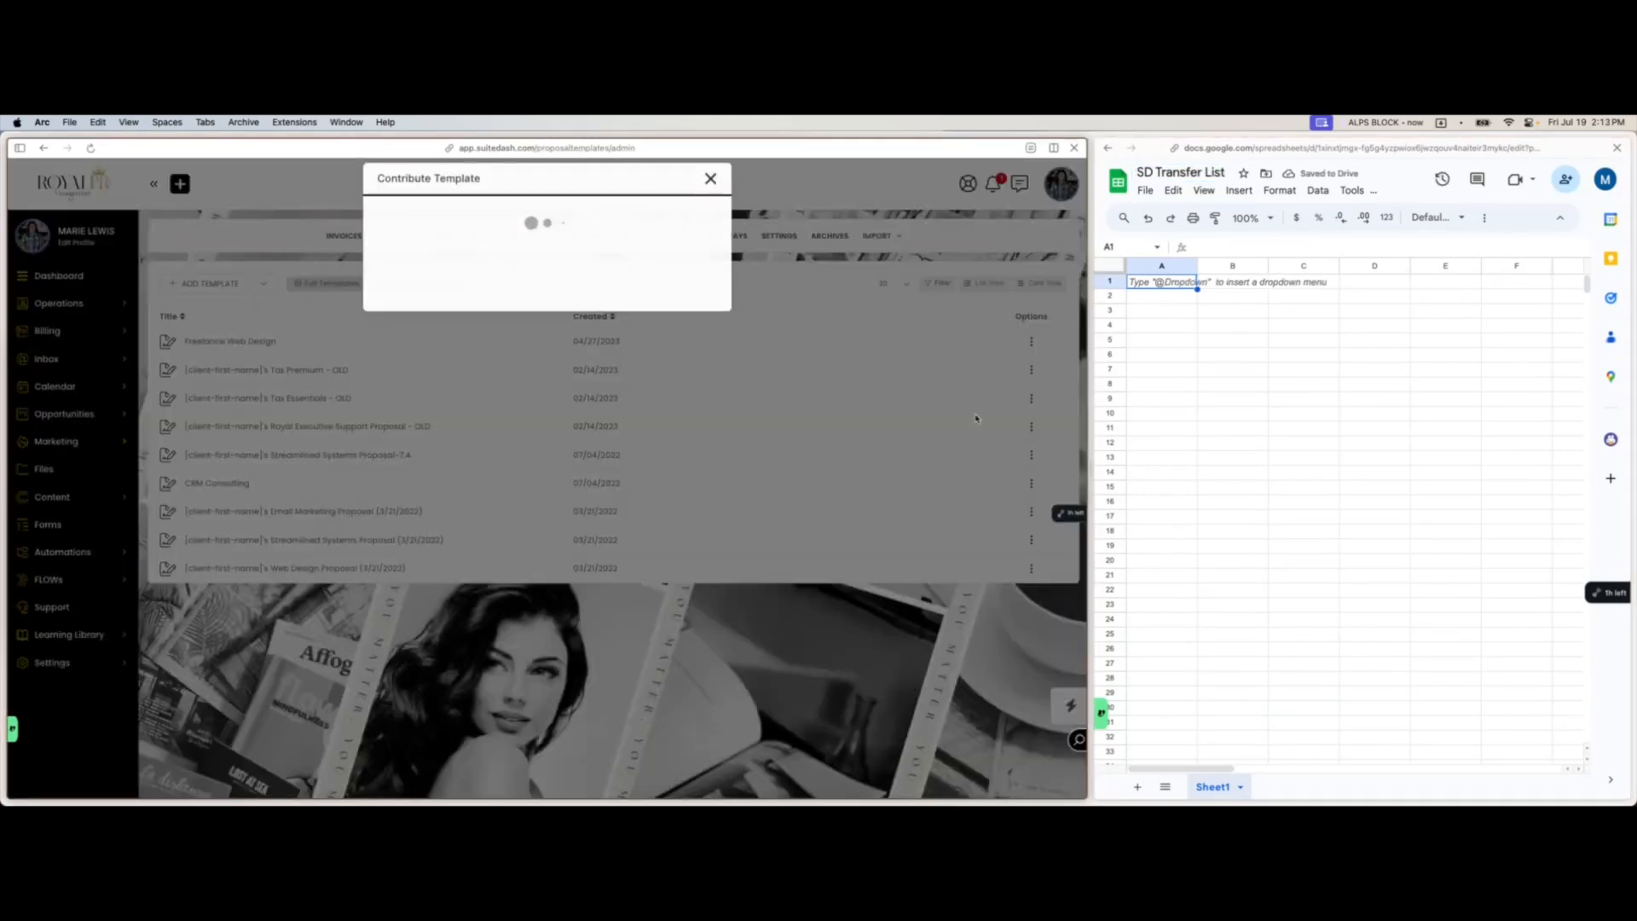
drag(490, 291, 381, 288)
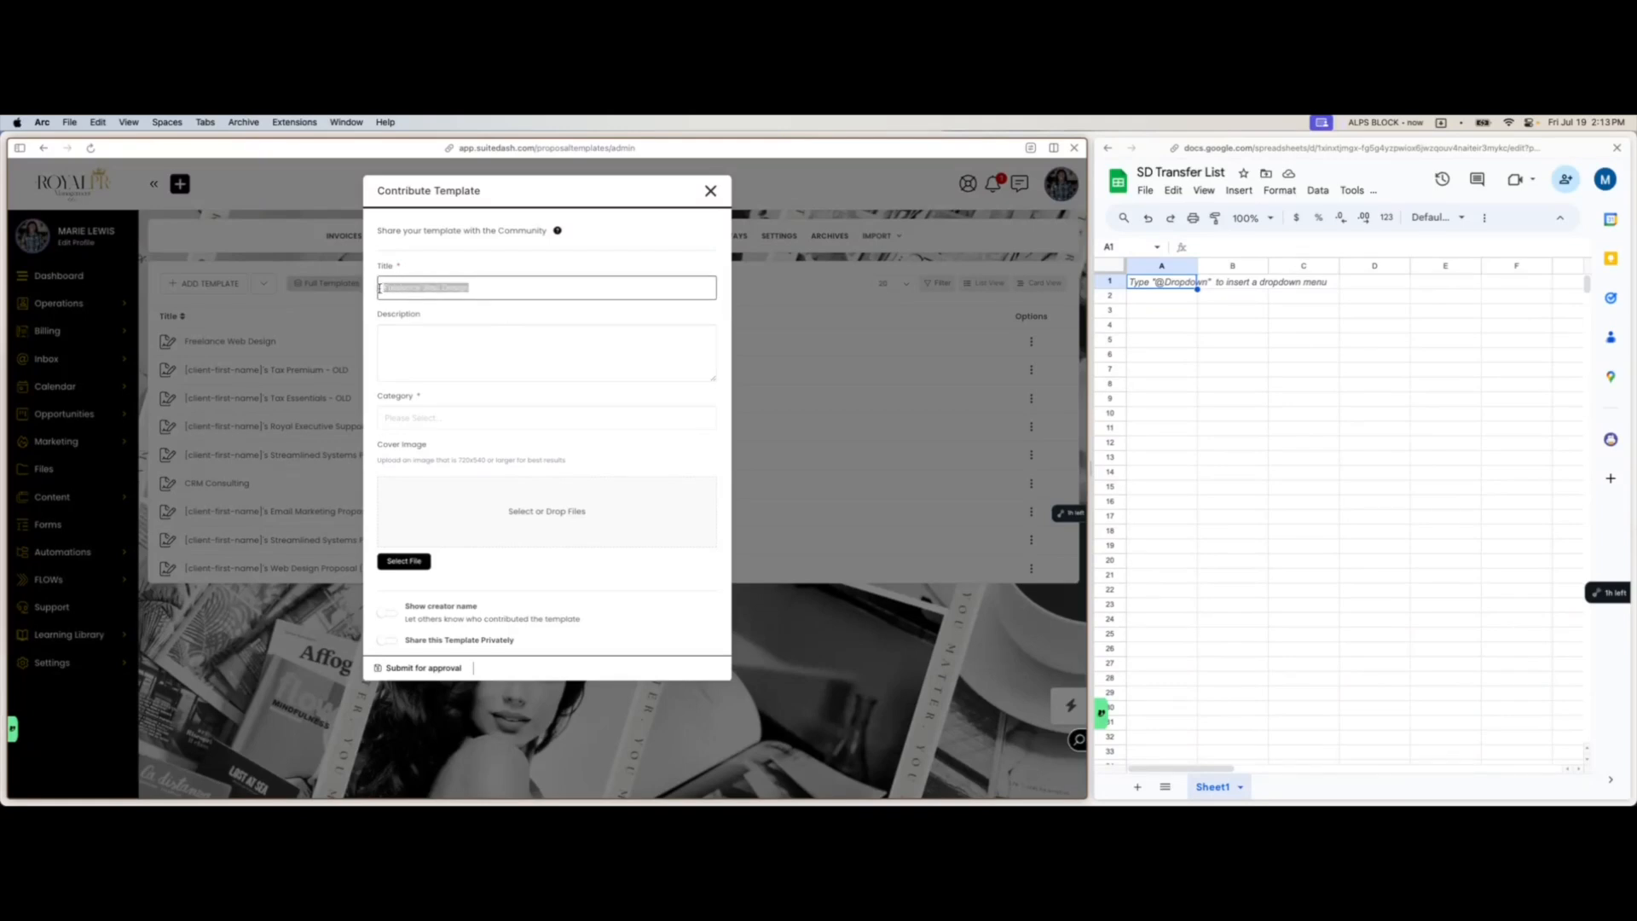
click(417, 409)
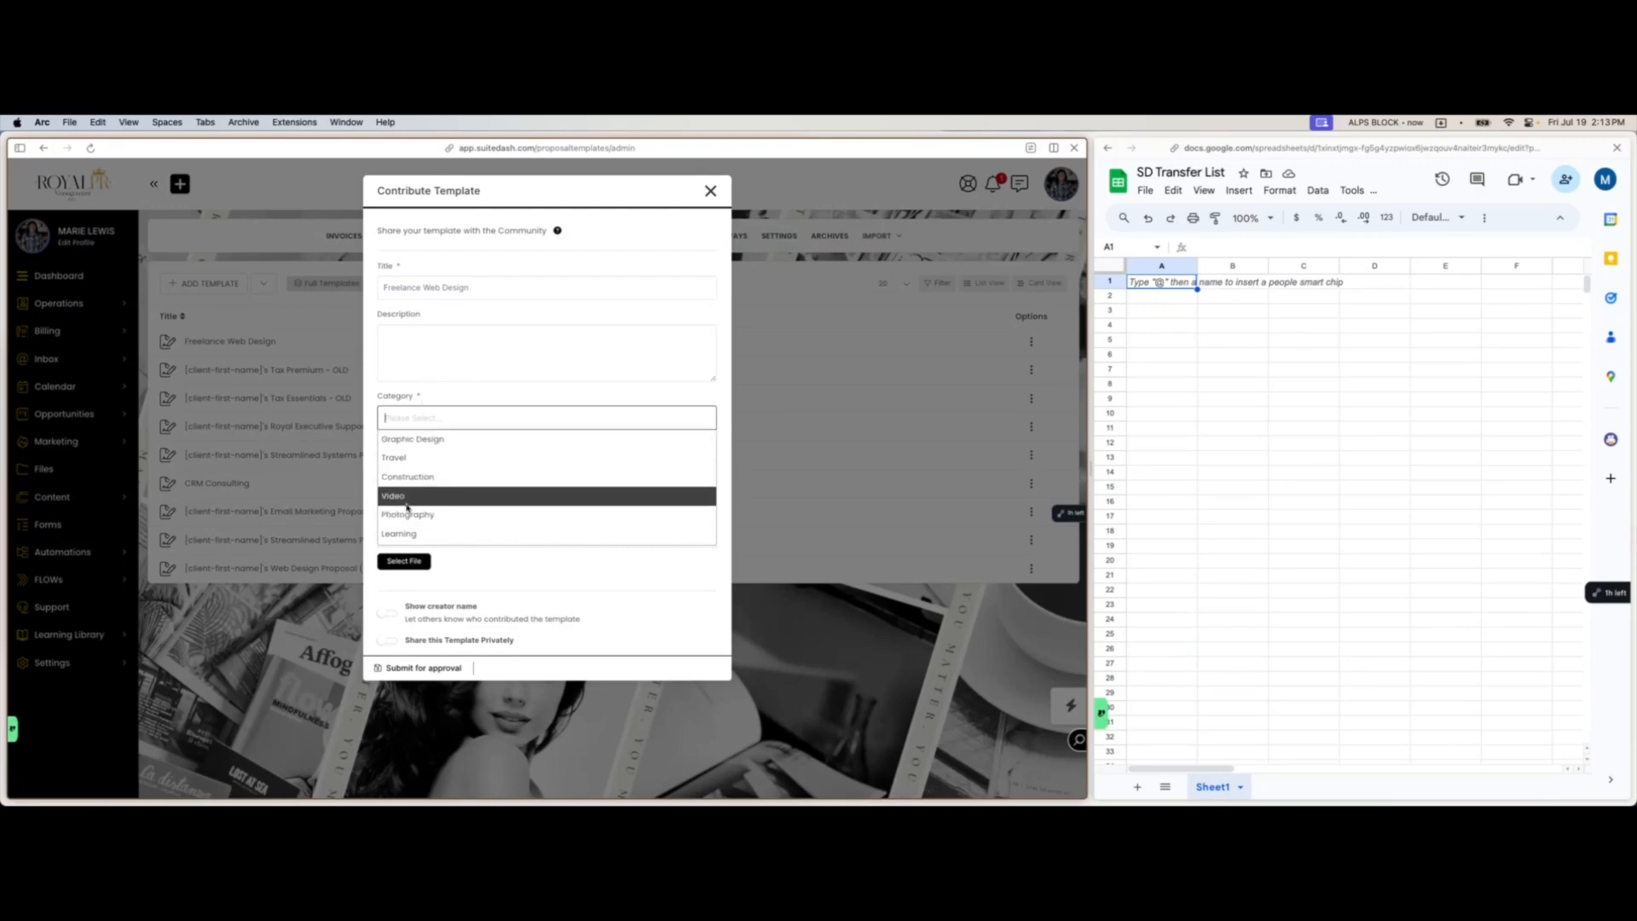
scroll(466, 512, down, 3)
scroll(466, 511, down, 3)
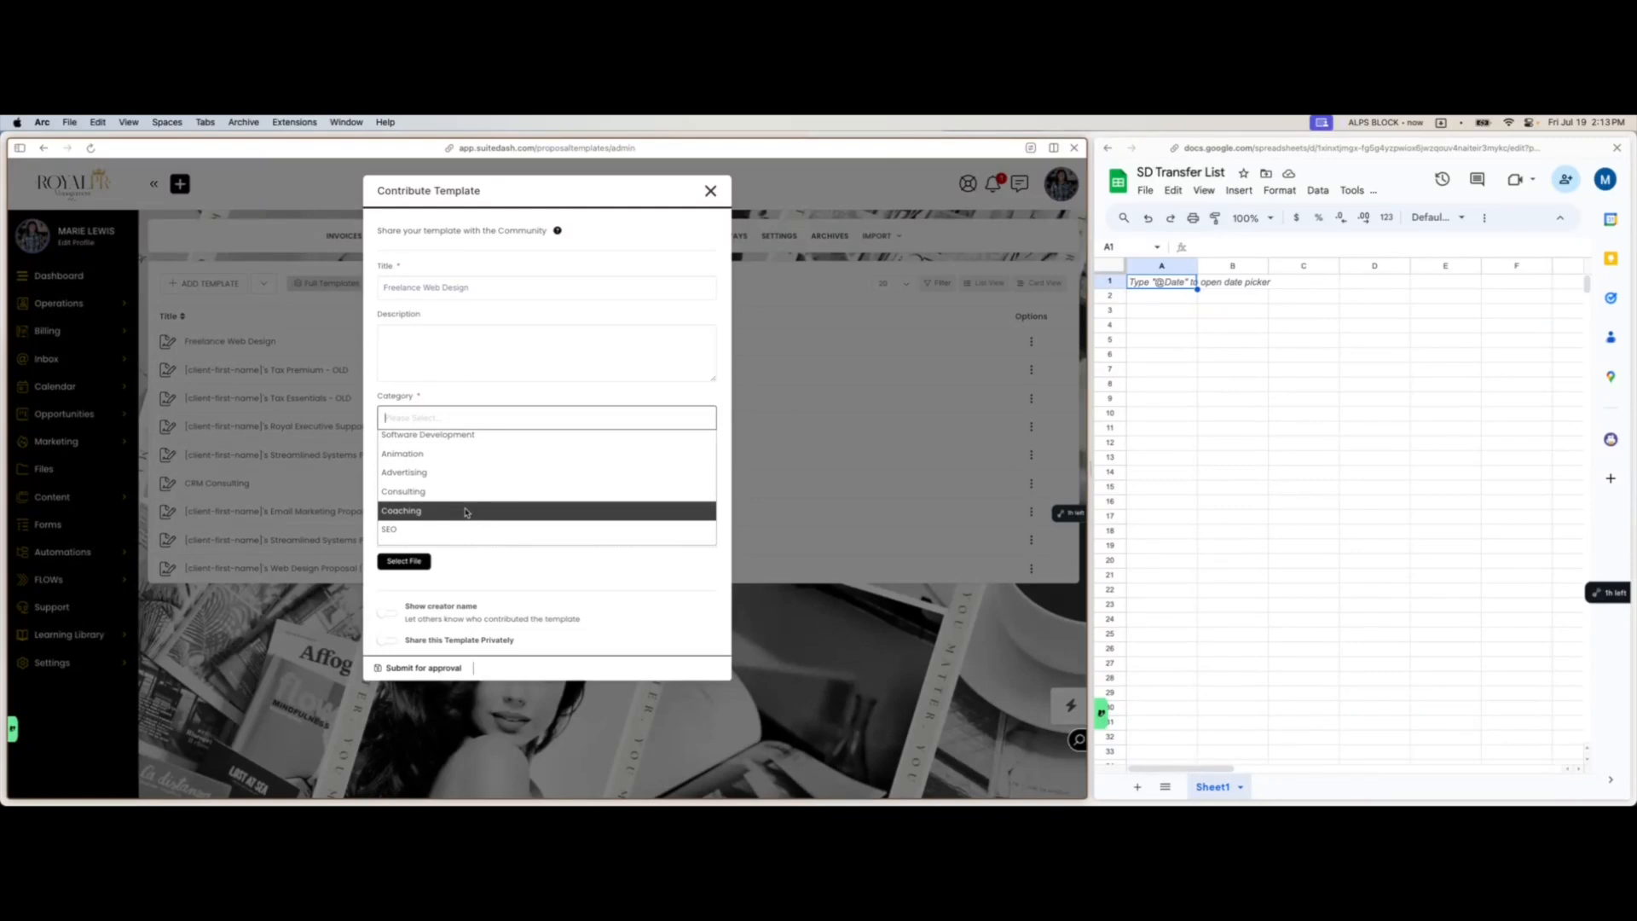
click(453, 499)
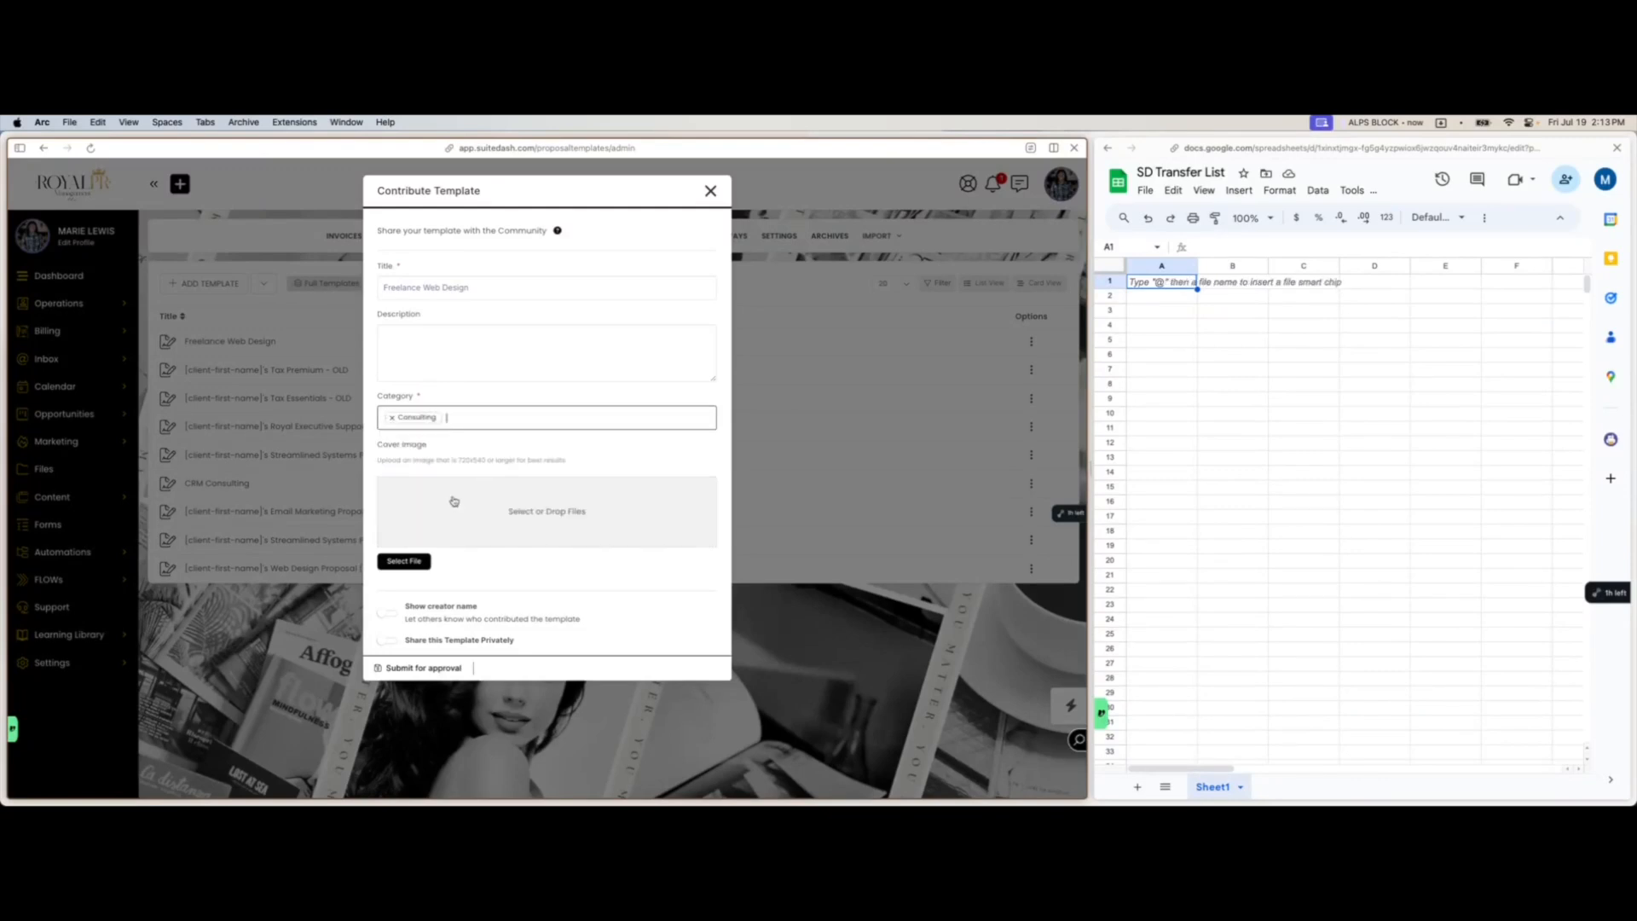
click(388, 618)
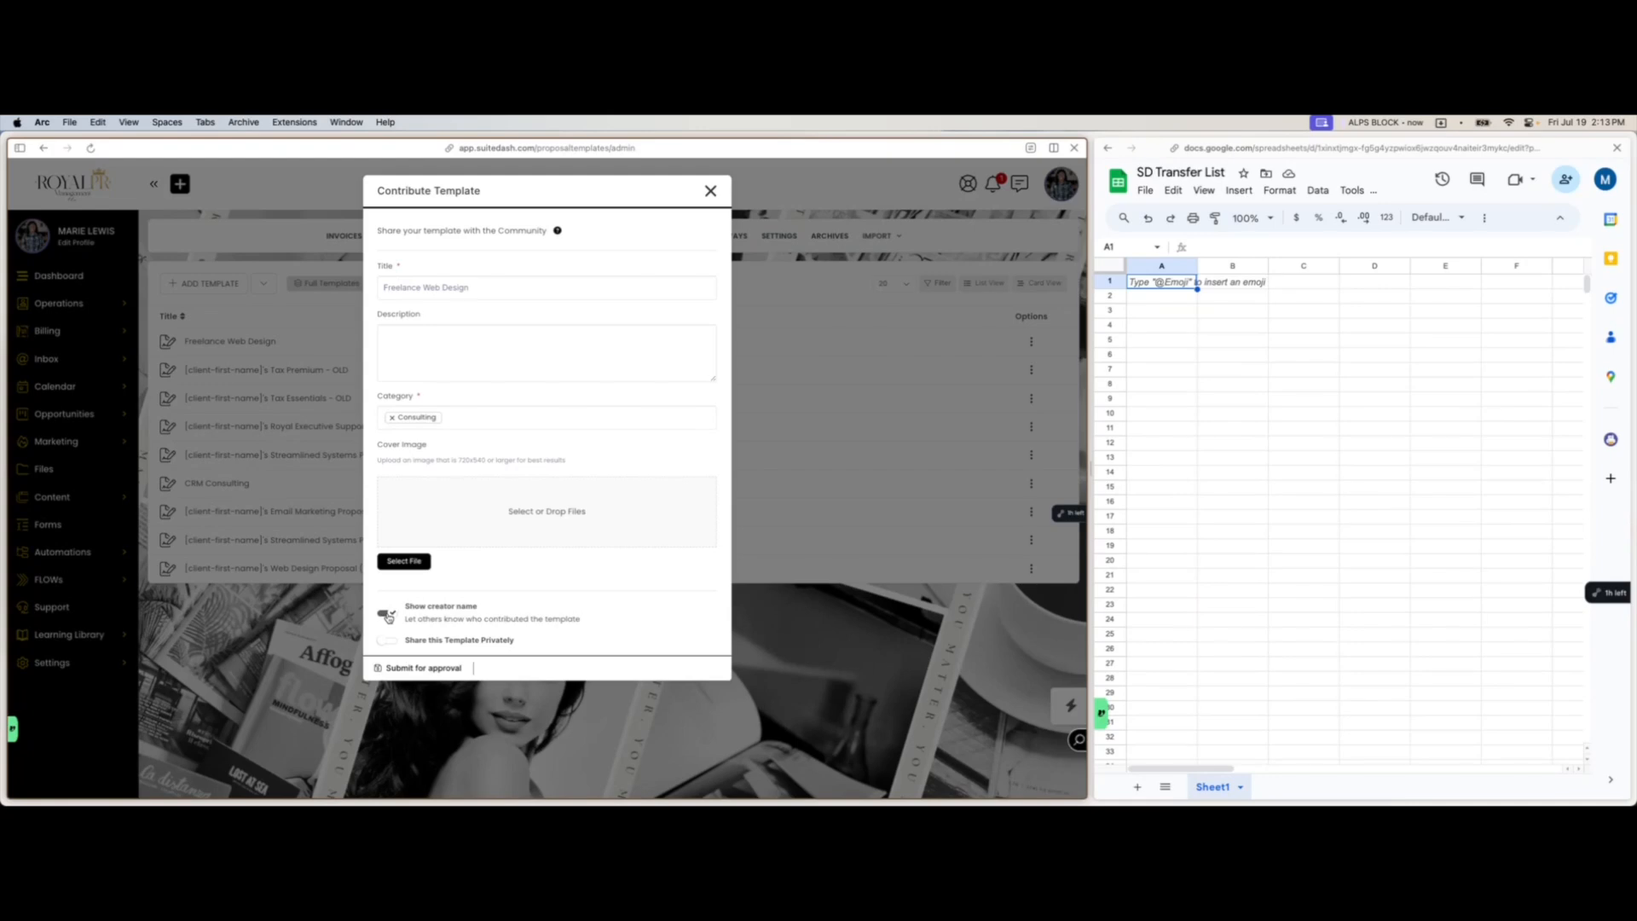
click(388, 617)
click(388, 640)
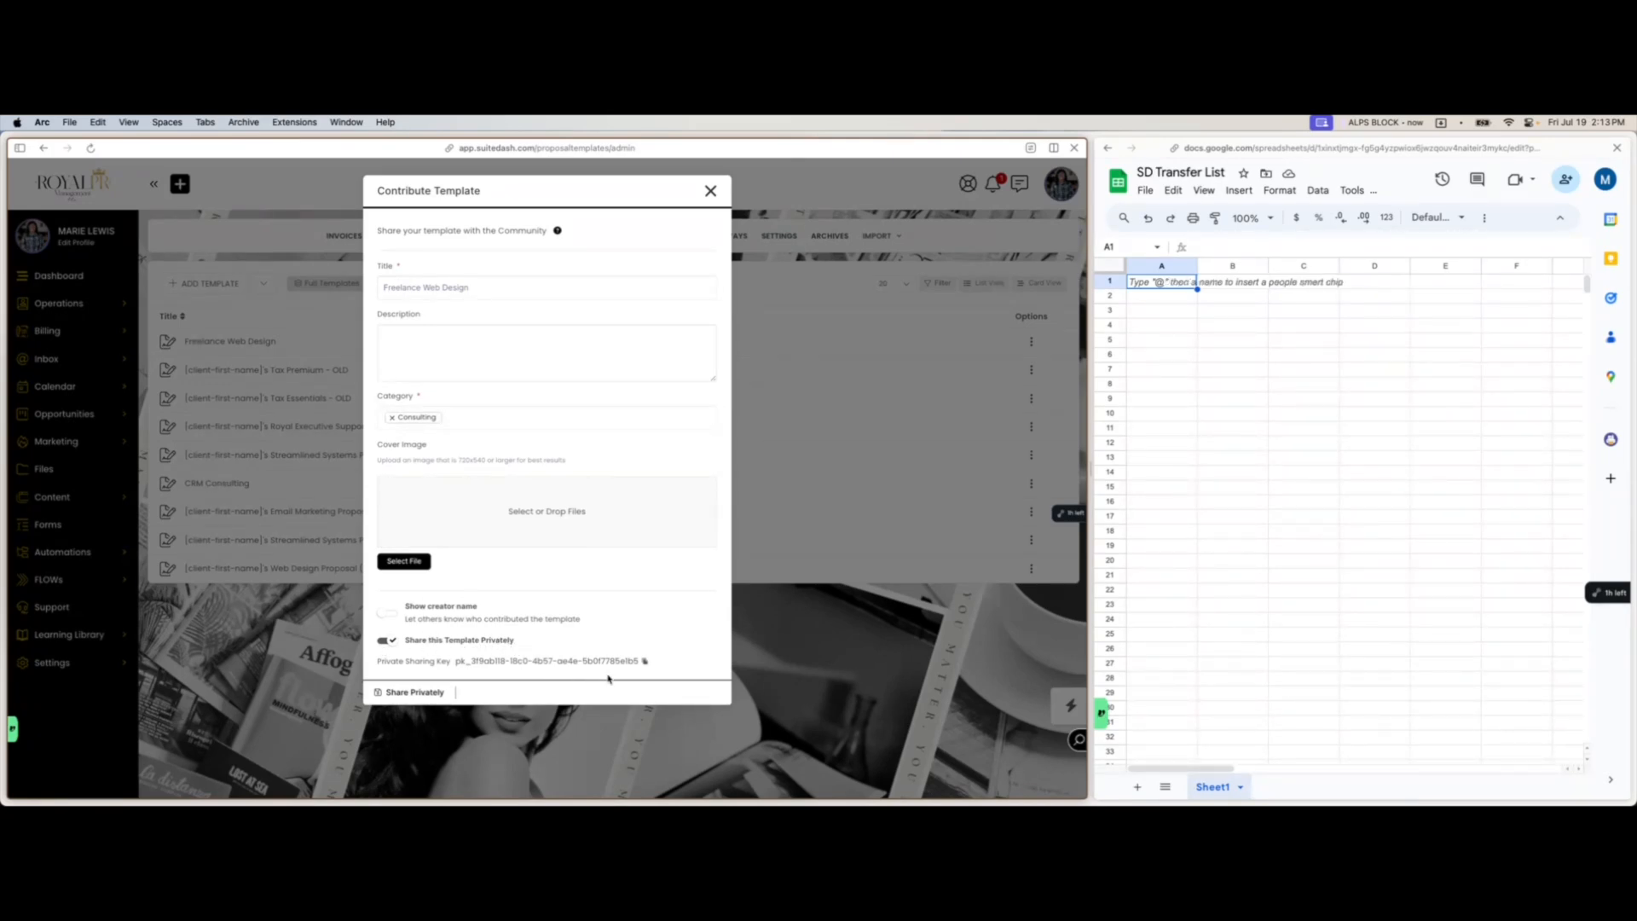
- Copy the template's private sharing key and paste it into cell B2 of the spreadsheet
click(644, 662)
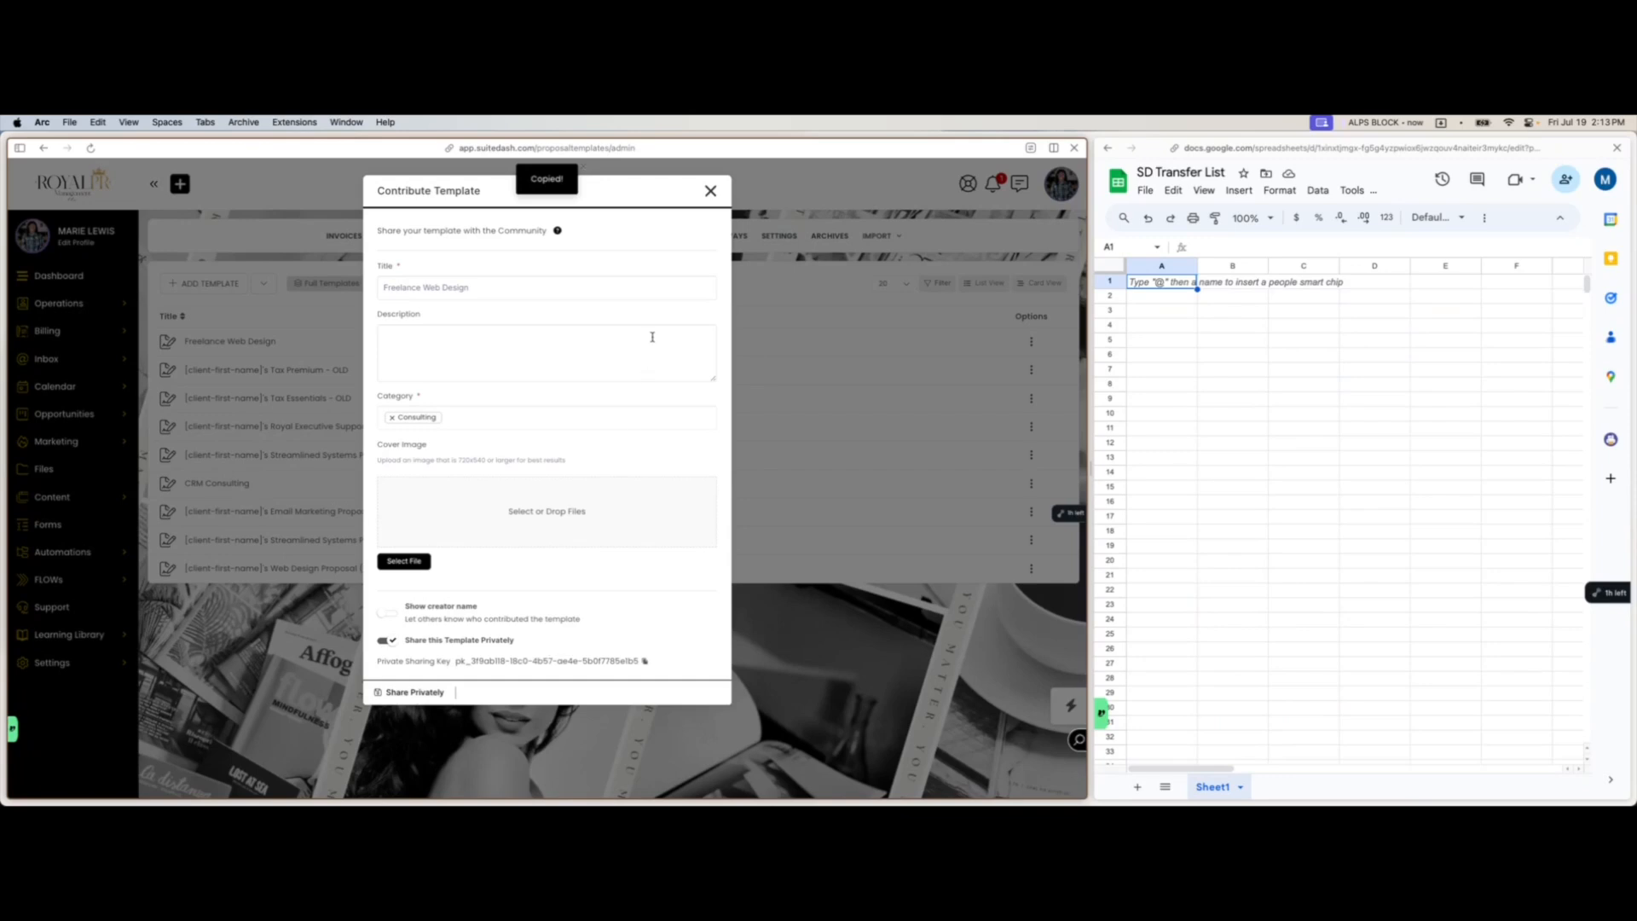
click(1226, 298)
key(super+v)
- Enter the headers Name in A1 and Private Key in B1, and make row 1 bold
click(1244, 284)
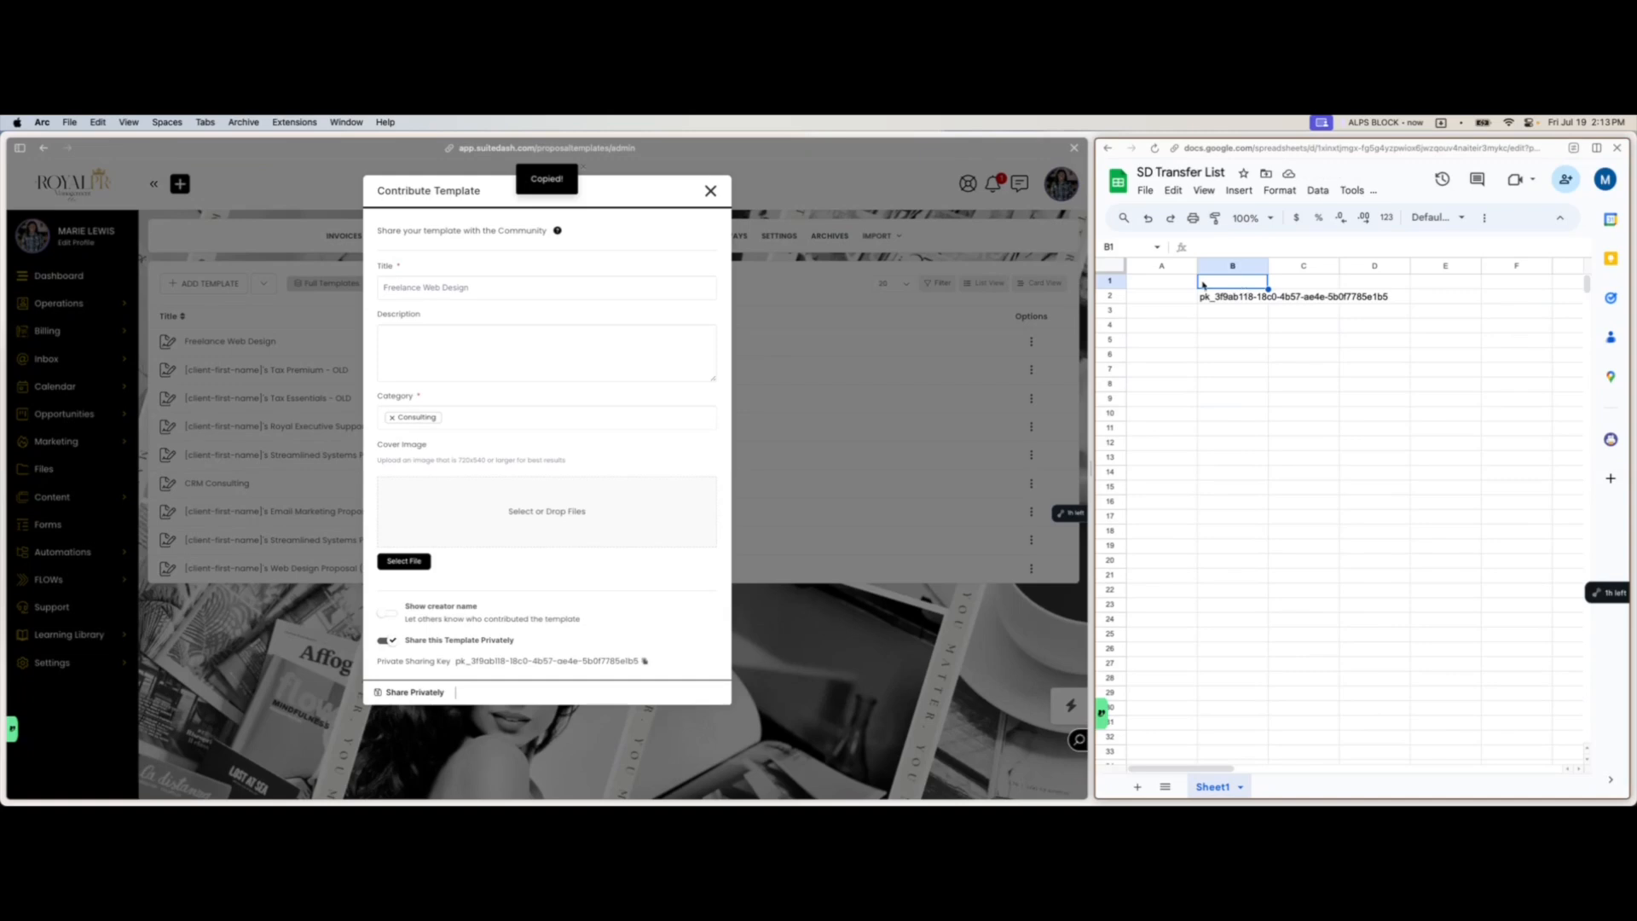
click(1172, 287)
text(Name)
key(Tab)
text(Private Key)
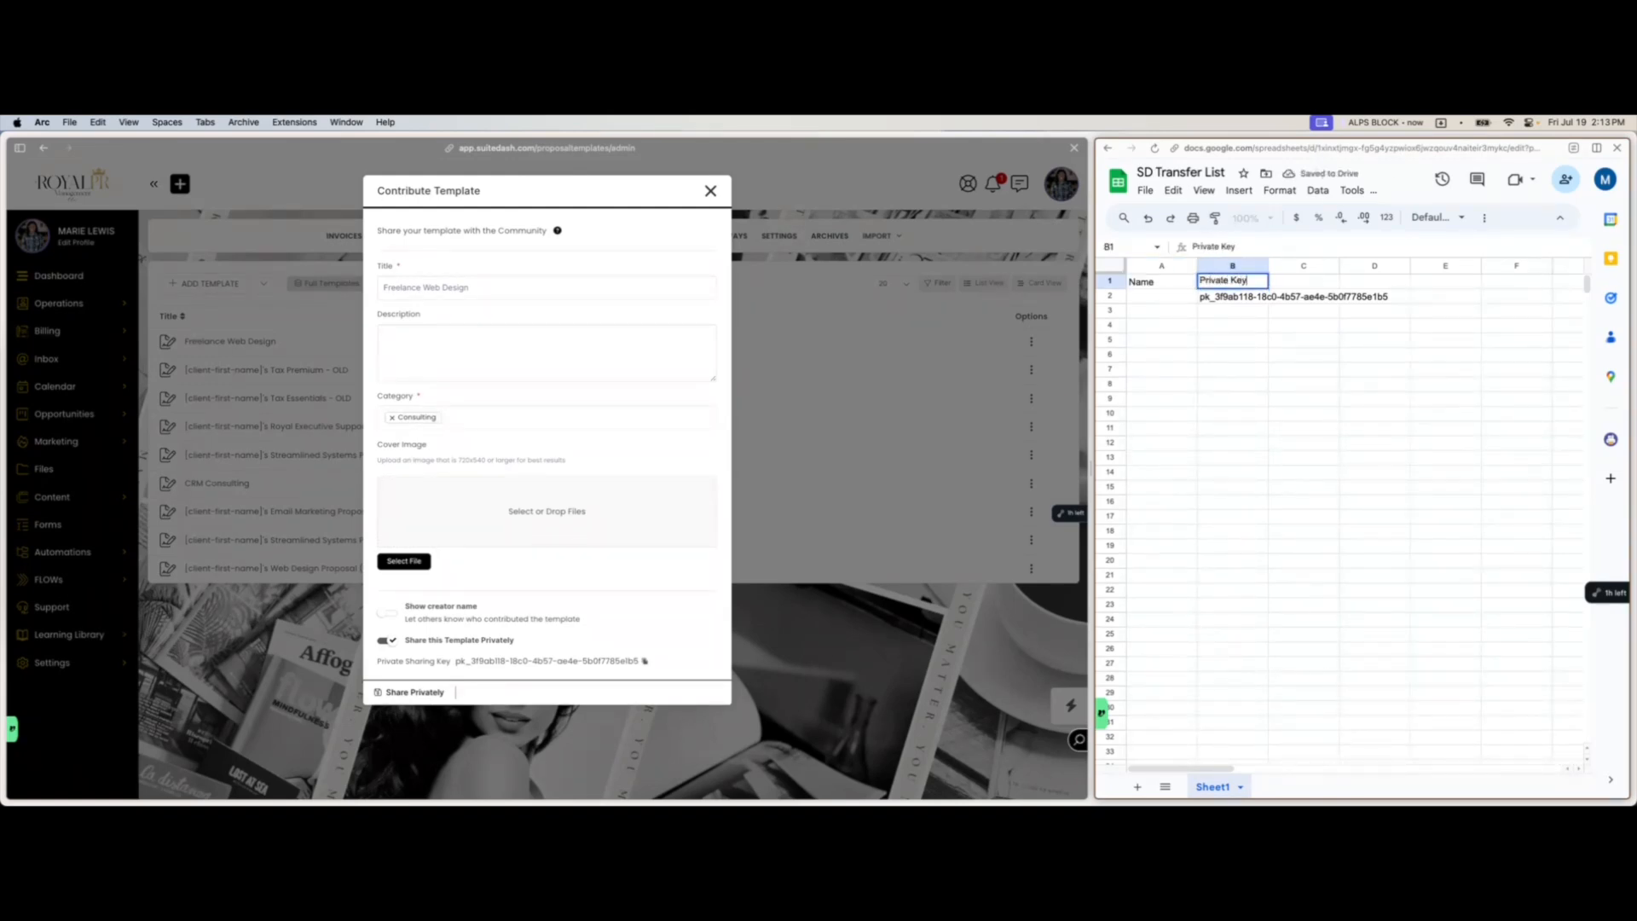
click(1109, 281)
key(ctrl+b)
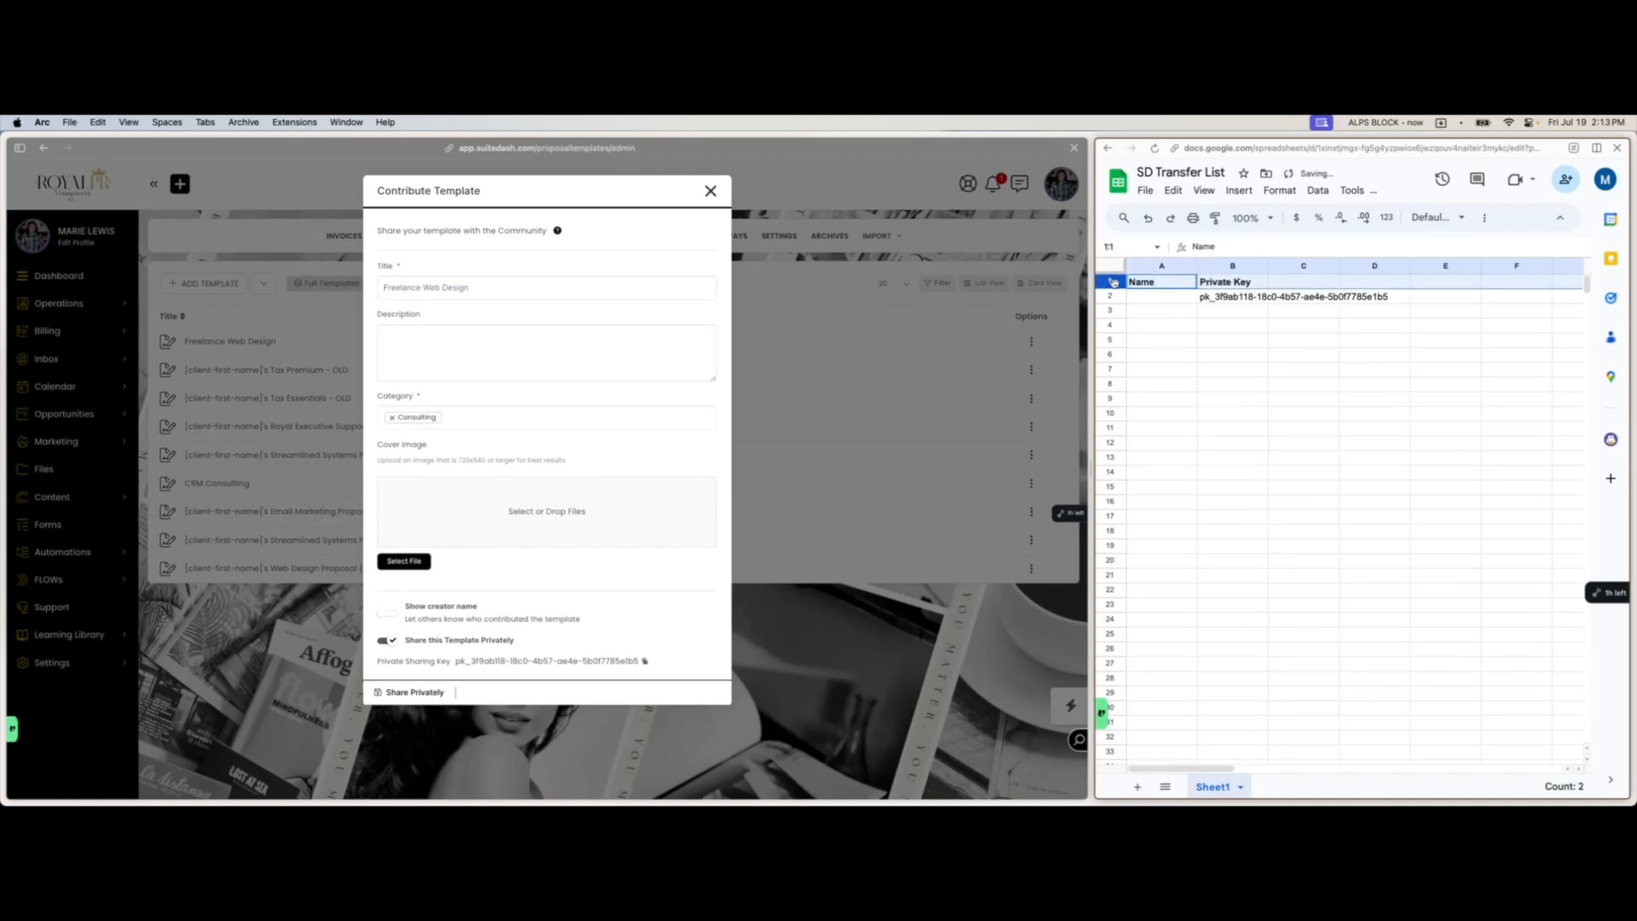
click(1261, 331)
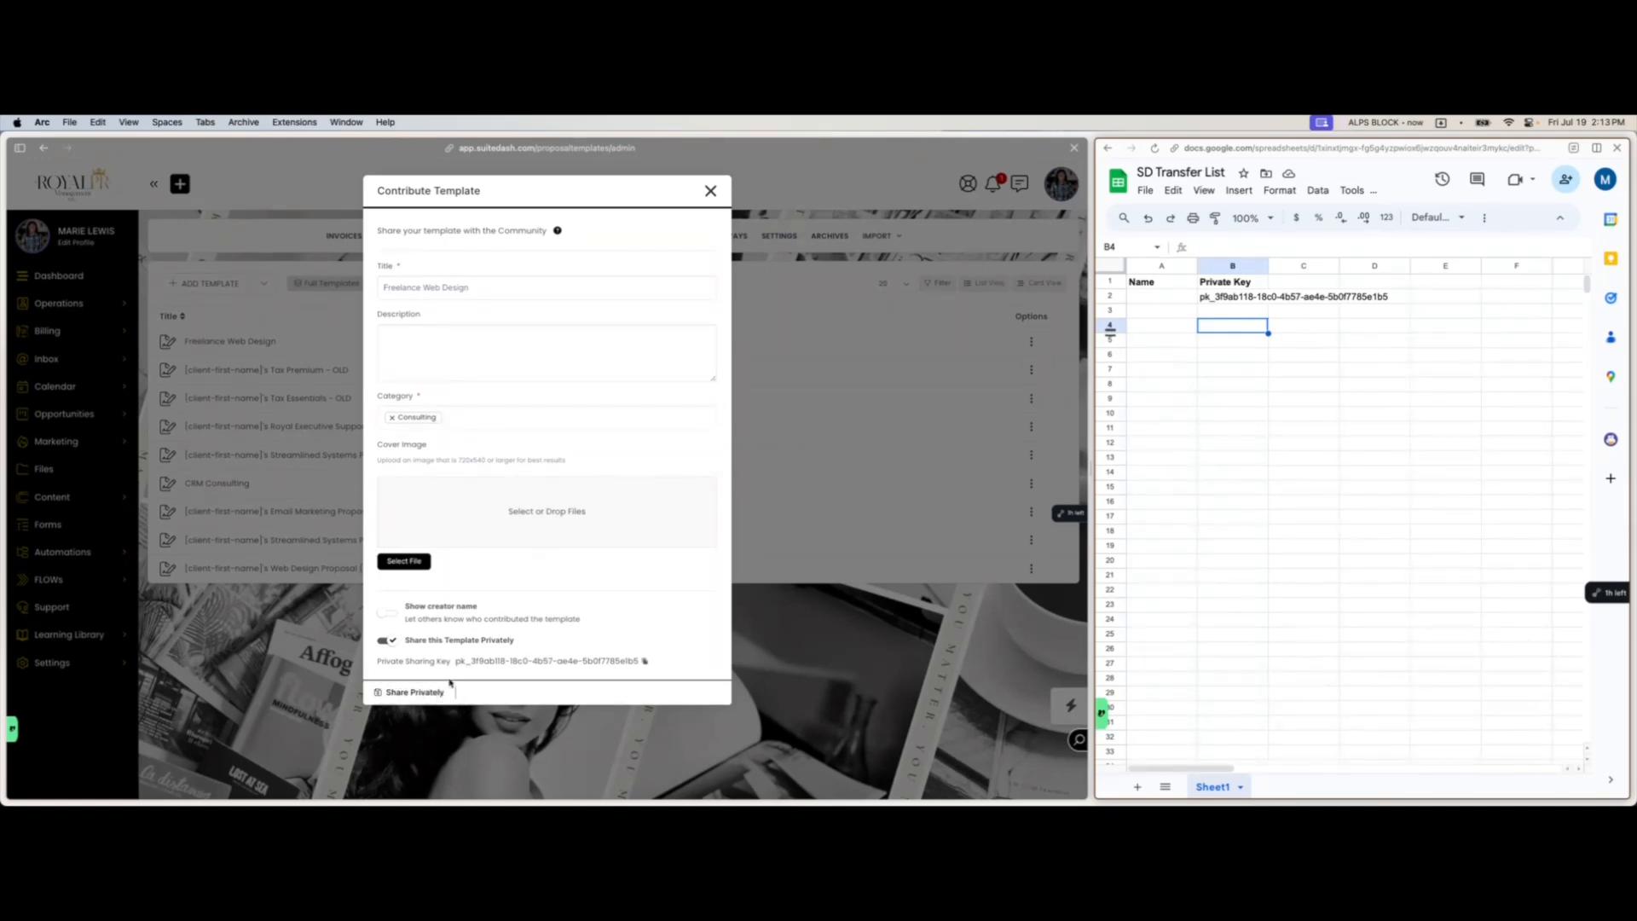
- Copy the private sharing key again and close the Contribute Template form without submitting it
click(643, 662)
click(643, 661)
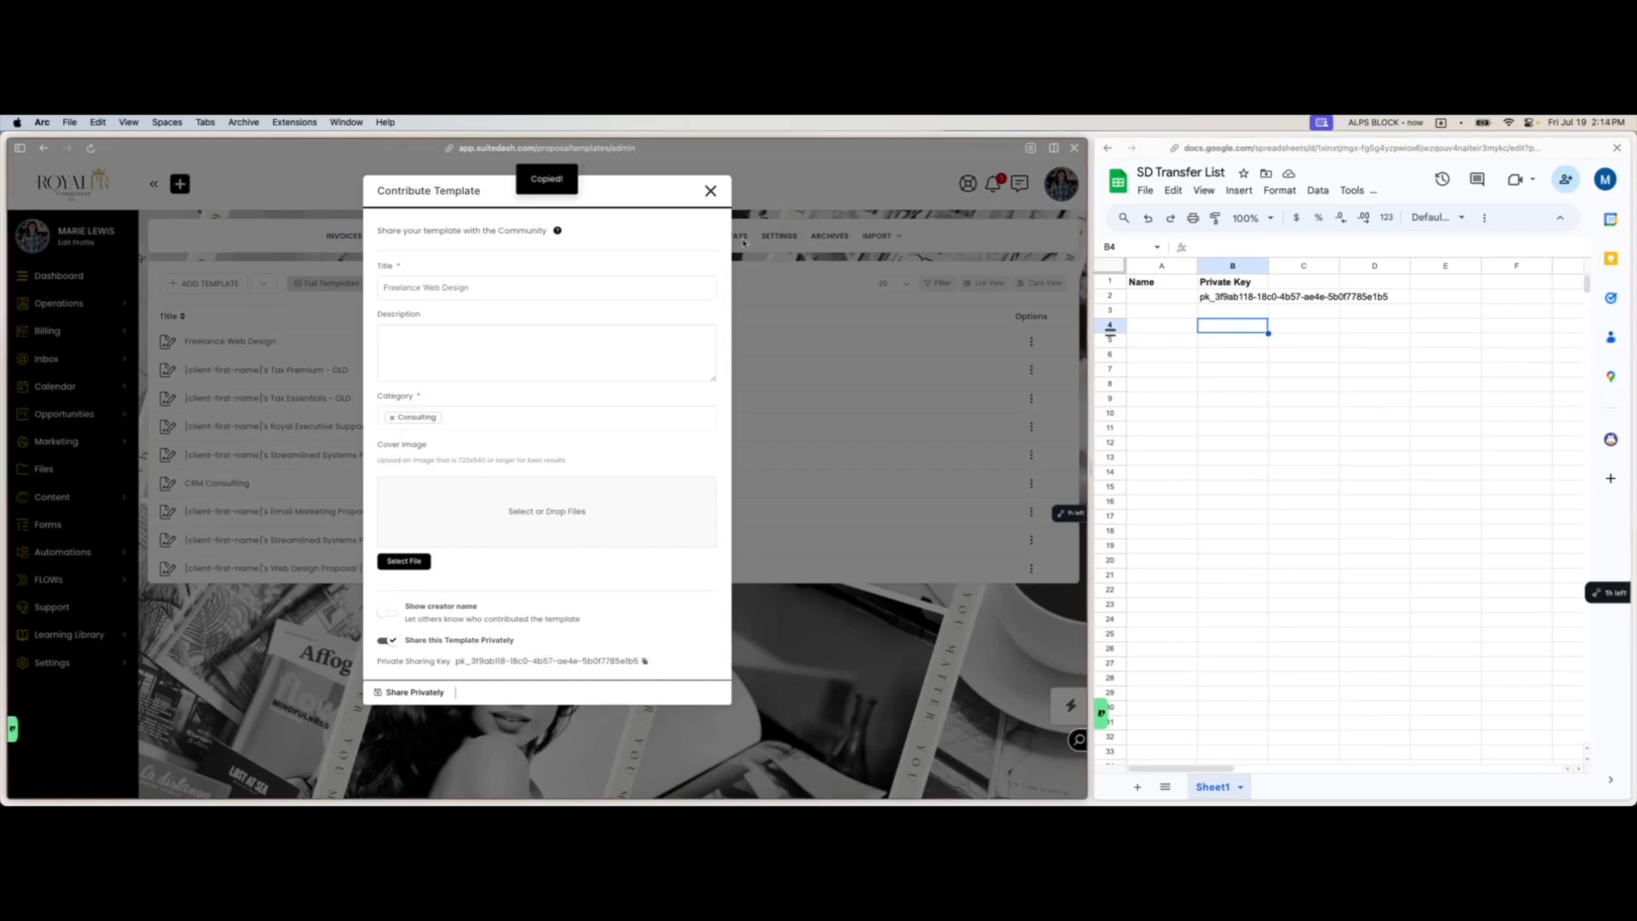
click(712, 191)
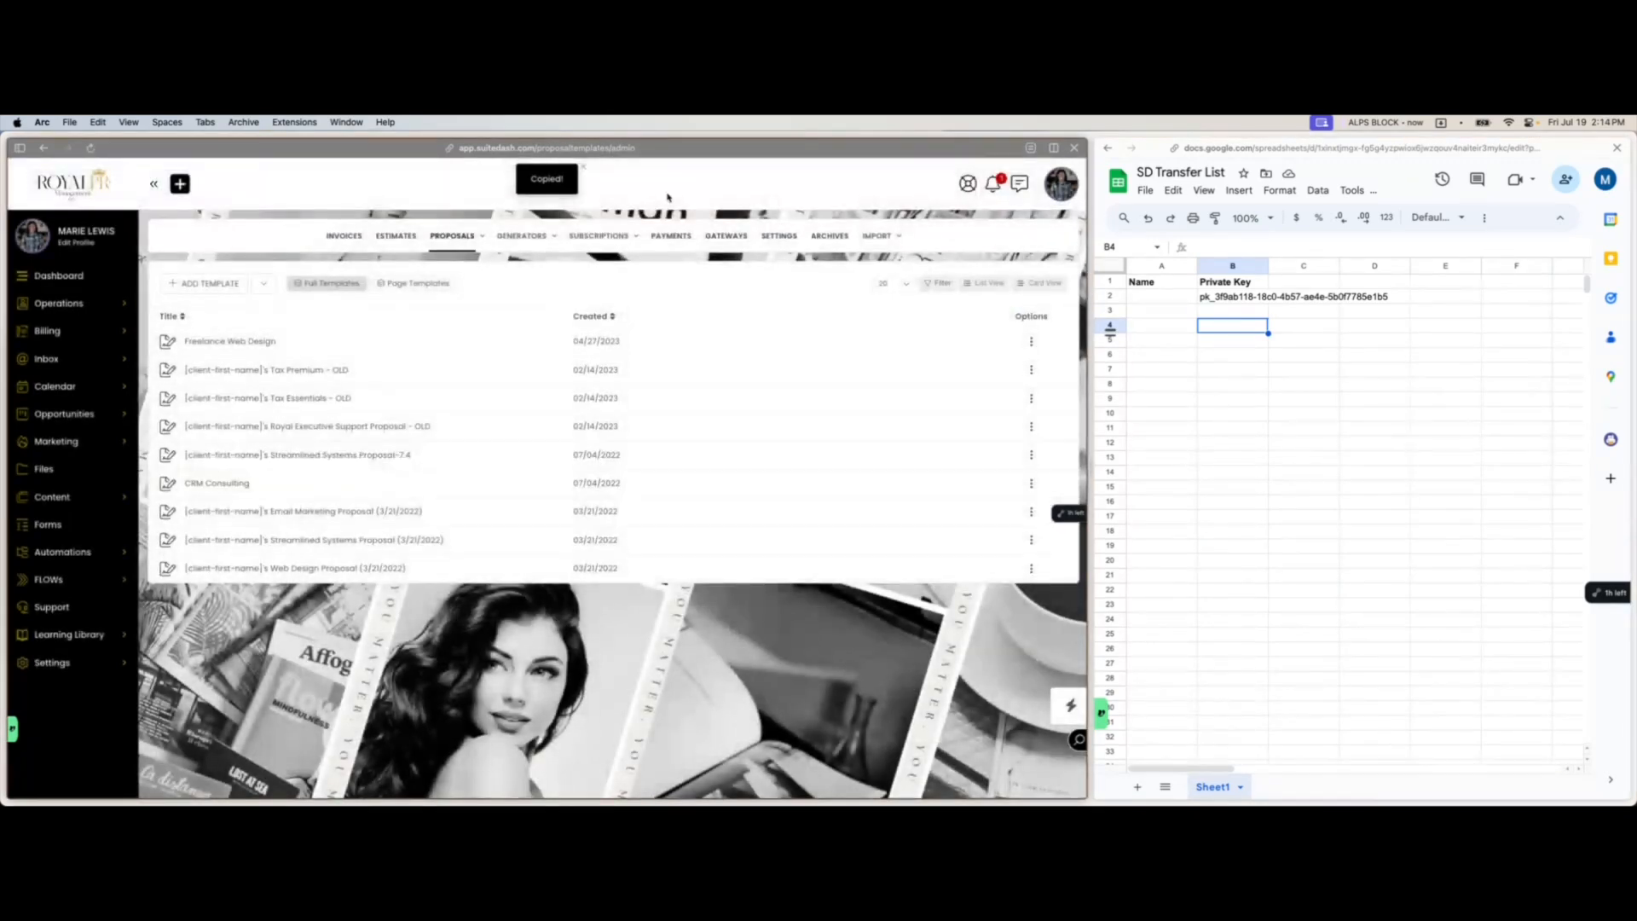
- Open the Freelance Web Design template, review its pages from Introduction through Thank You, and leave it
click(1031, 342)
click(599, 355)
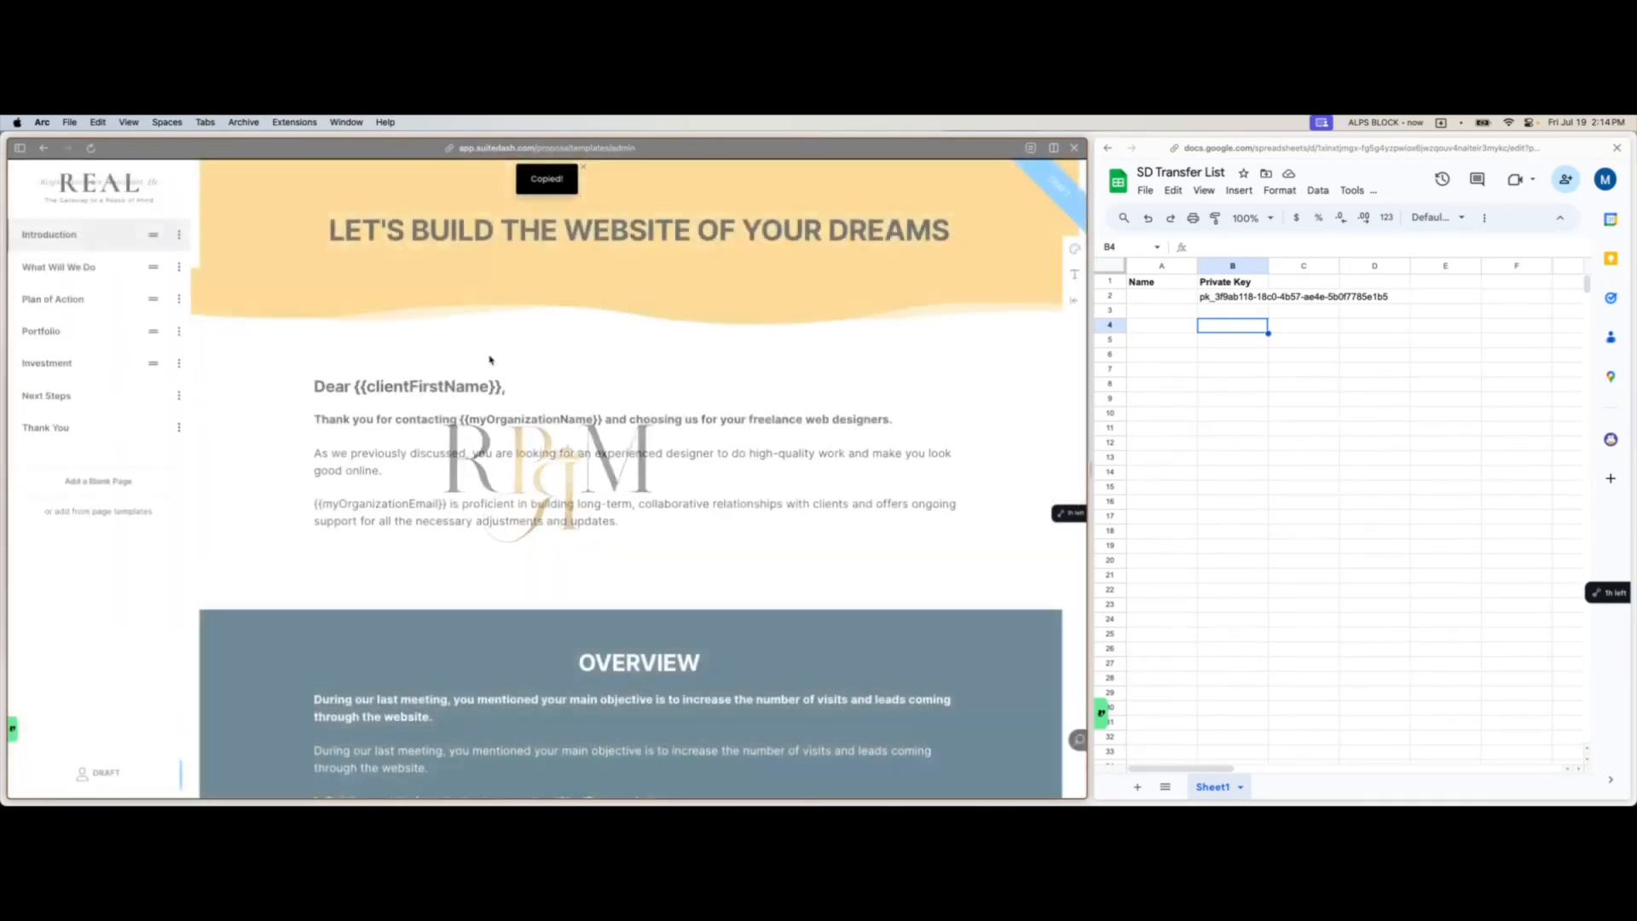
scroll(488, 542, down, 6)
scroll(488, 542, up, 6)
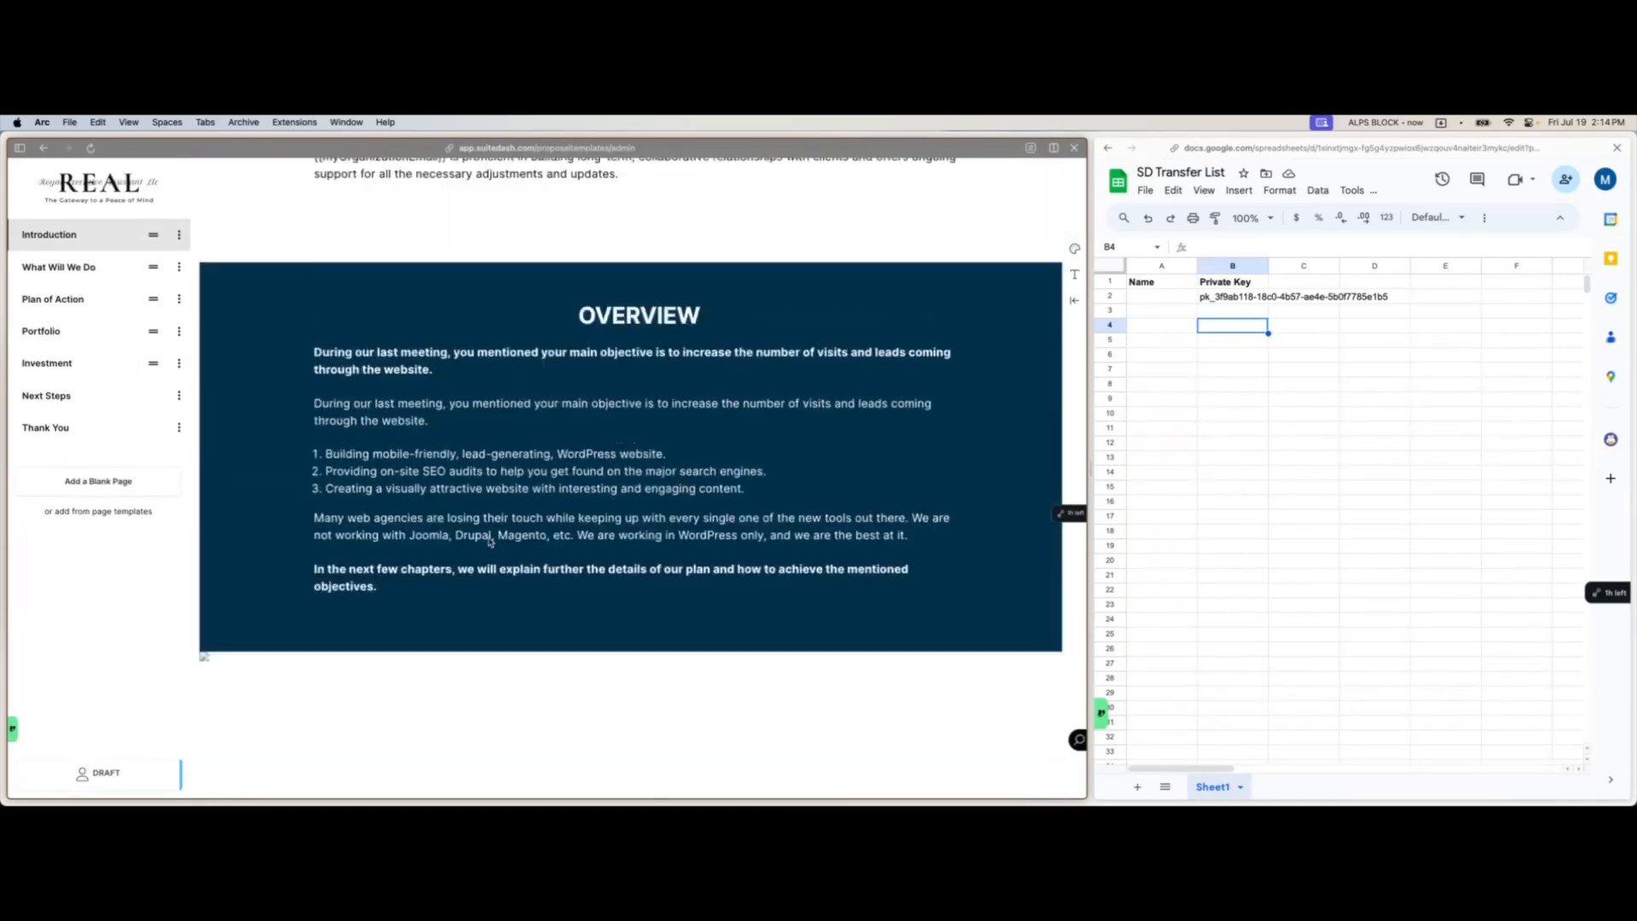
click(115, 269)
click(111, 302)
click(107, 328)
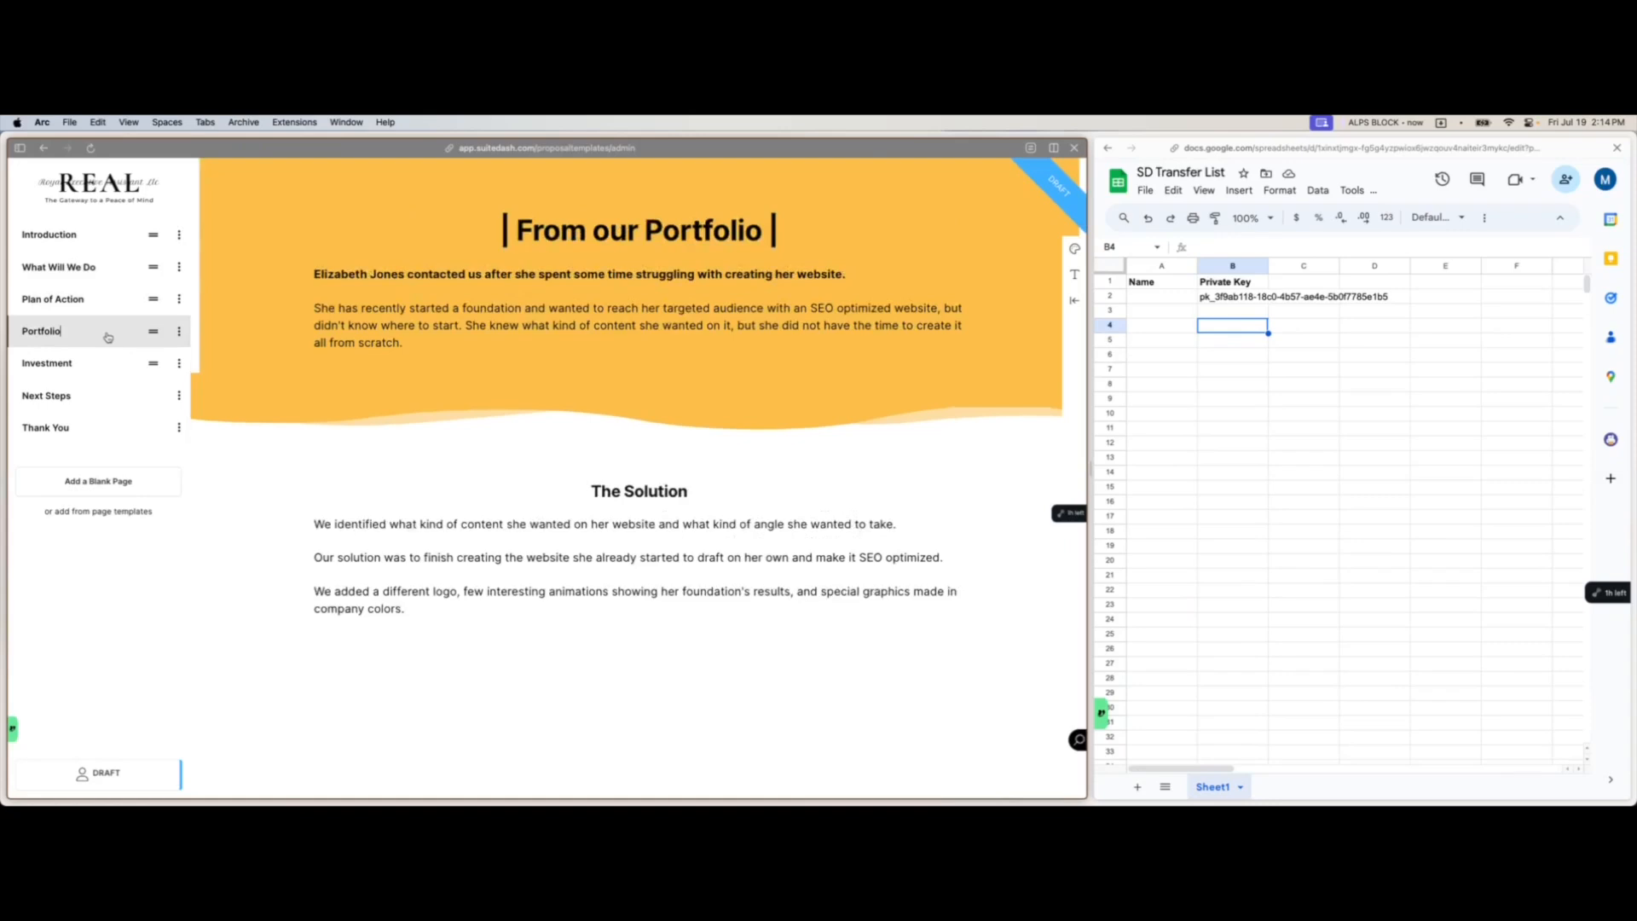
click(103, 366)
click(106, 399)
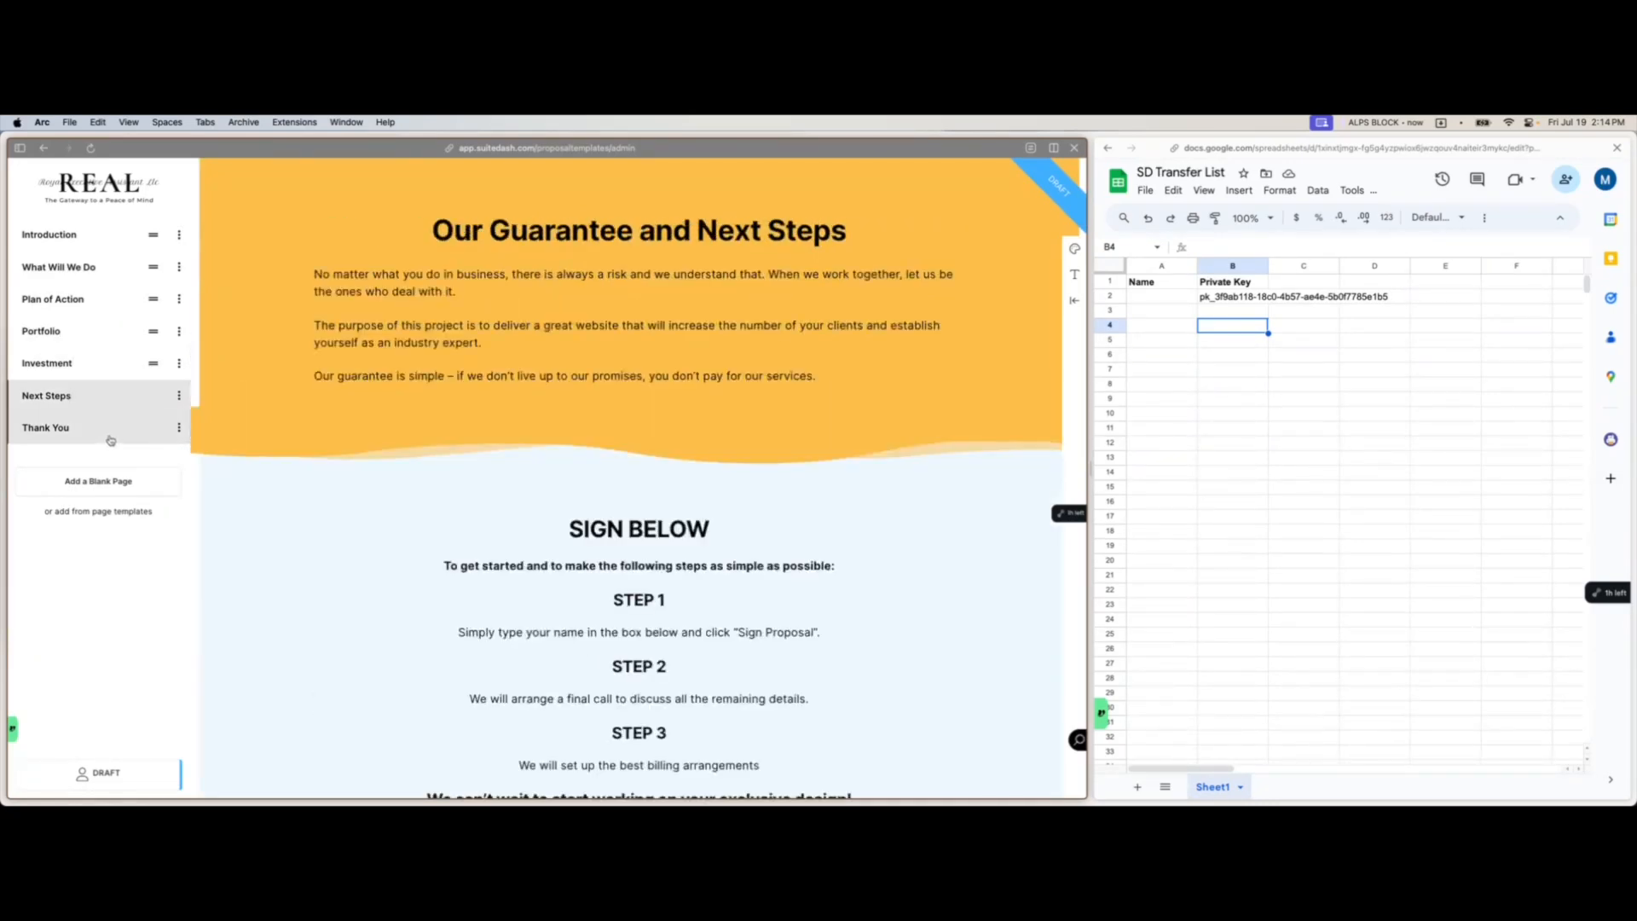
click(110, 432)
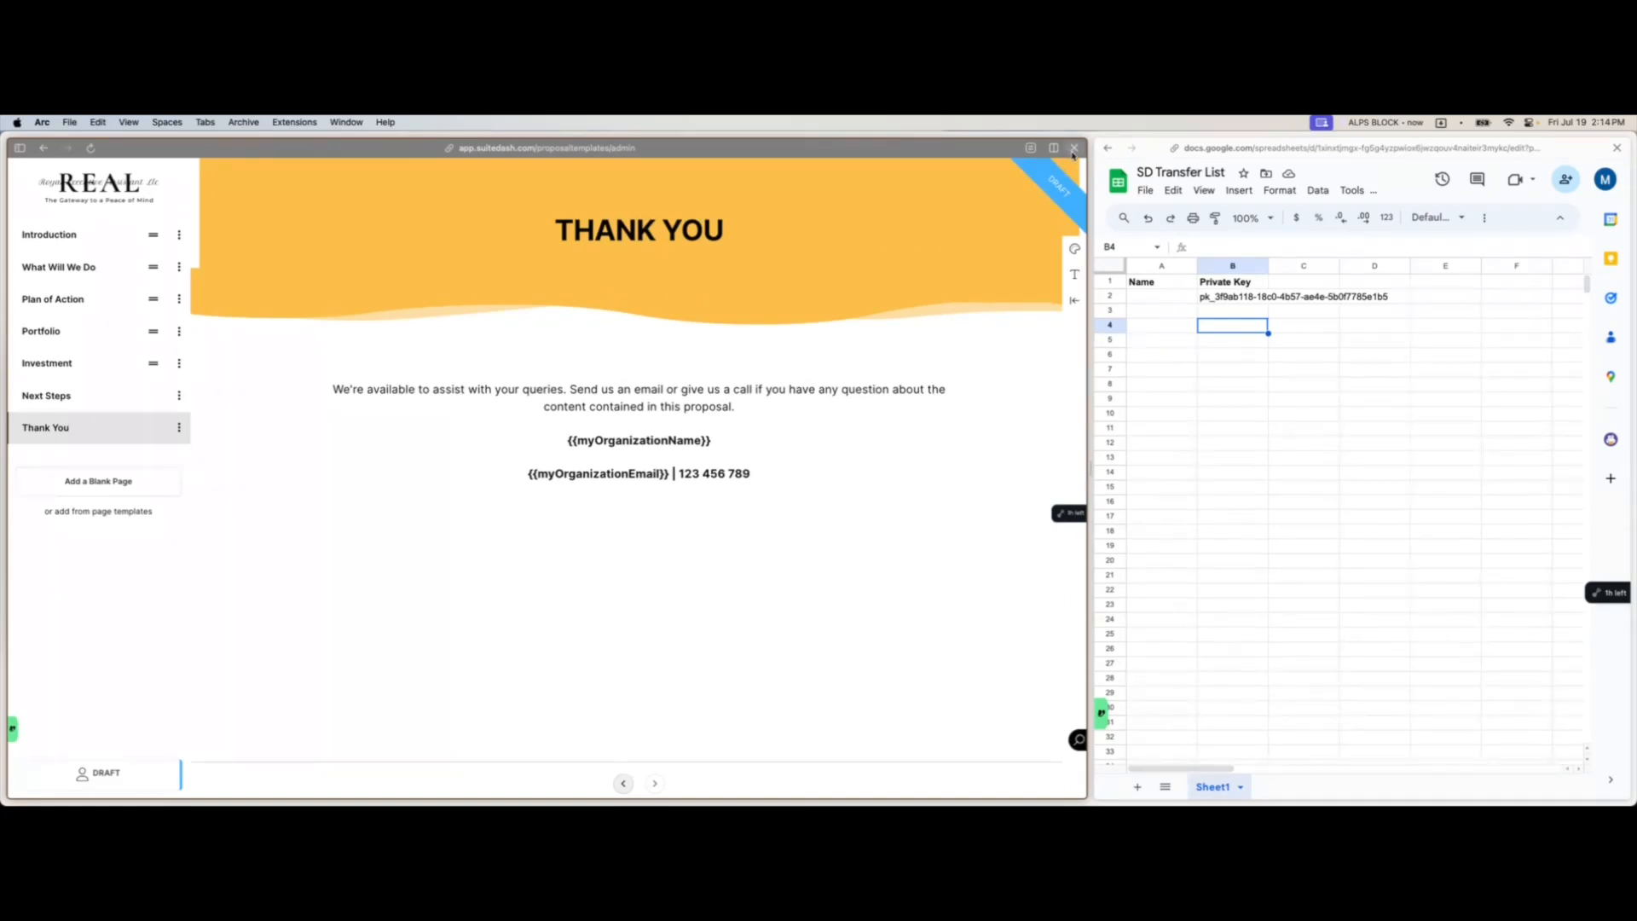
scroll(1011, 263, left, 5)
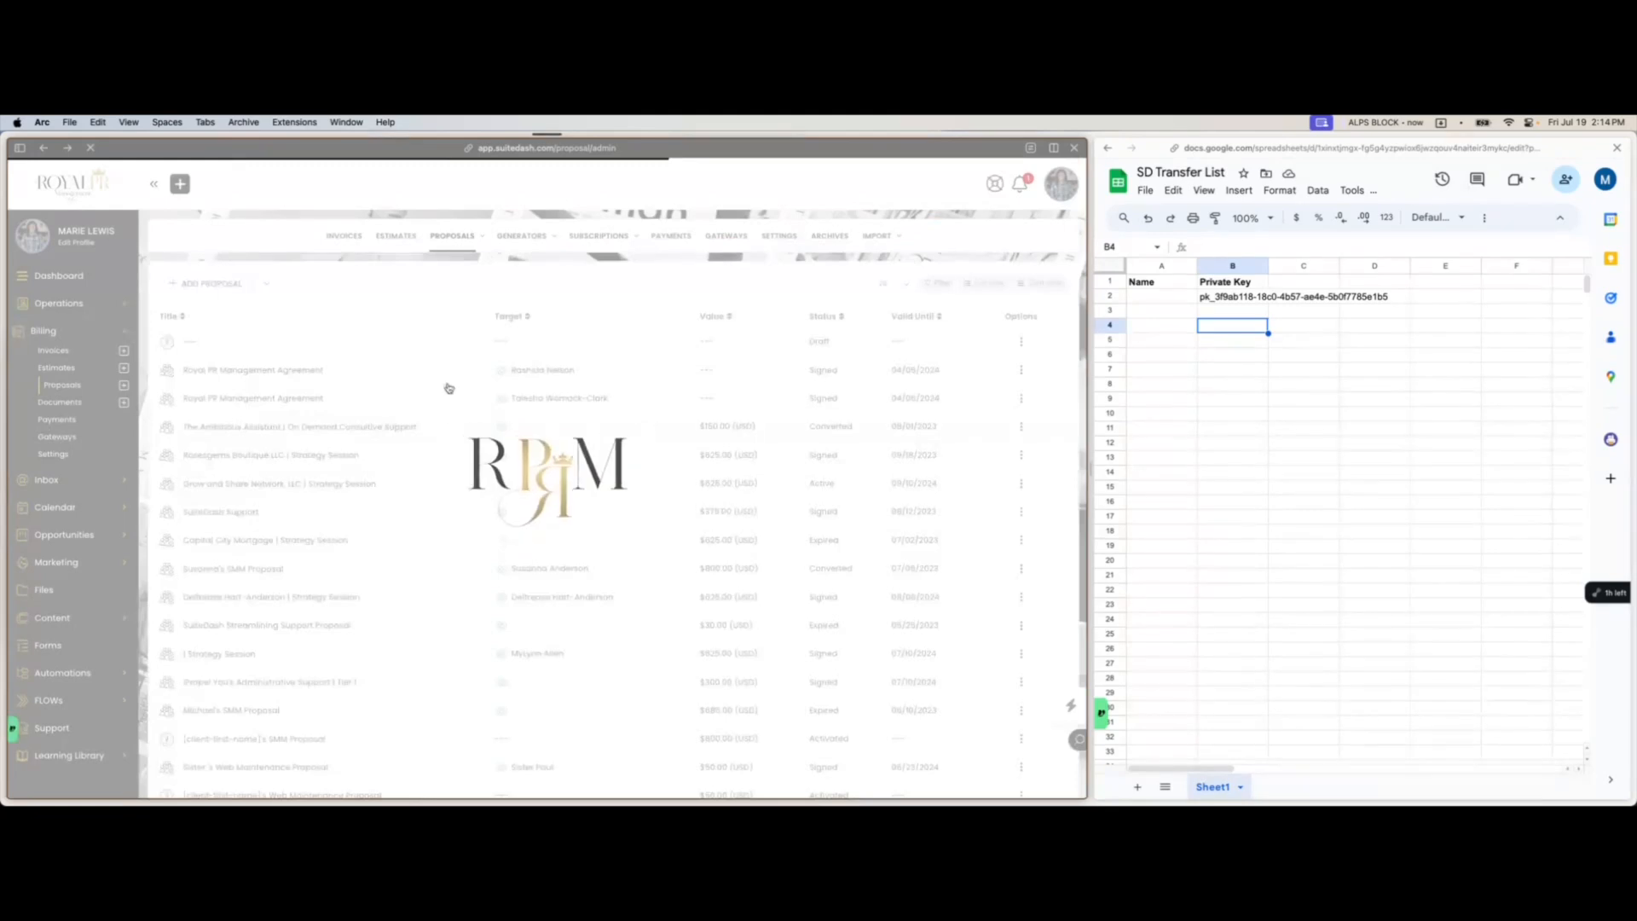
- Reopen the Contribute Template form for Freelance Web Design from the full proposal templates and enable private sharing
mouse_move(455, 237)
click(452, 294)
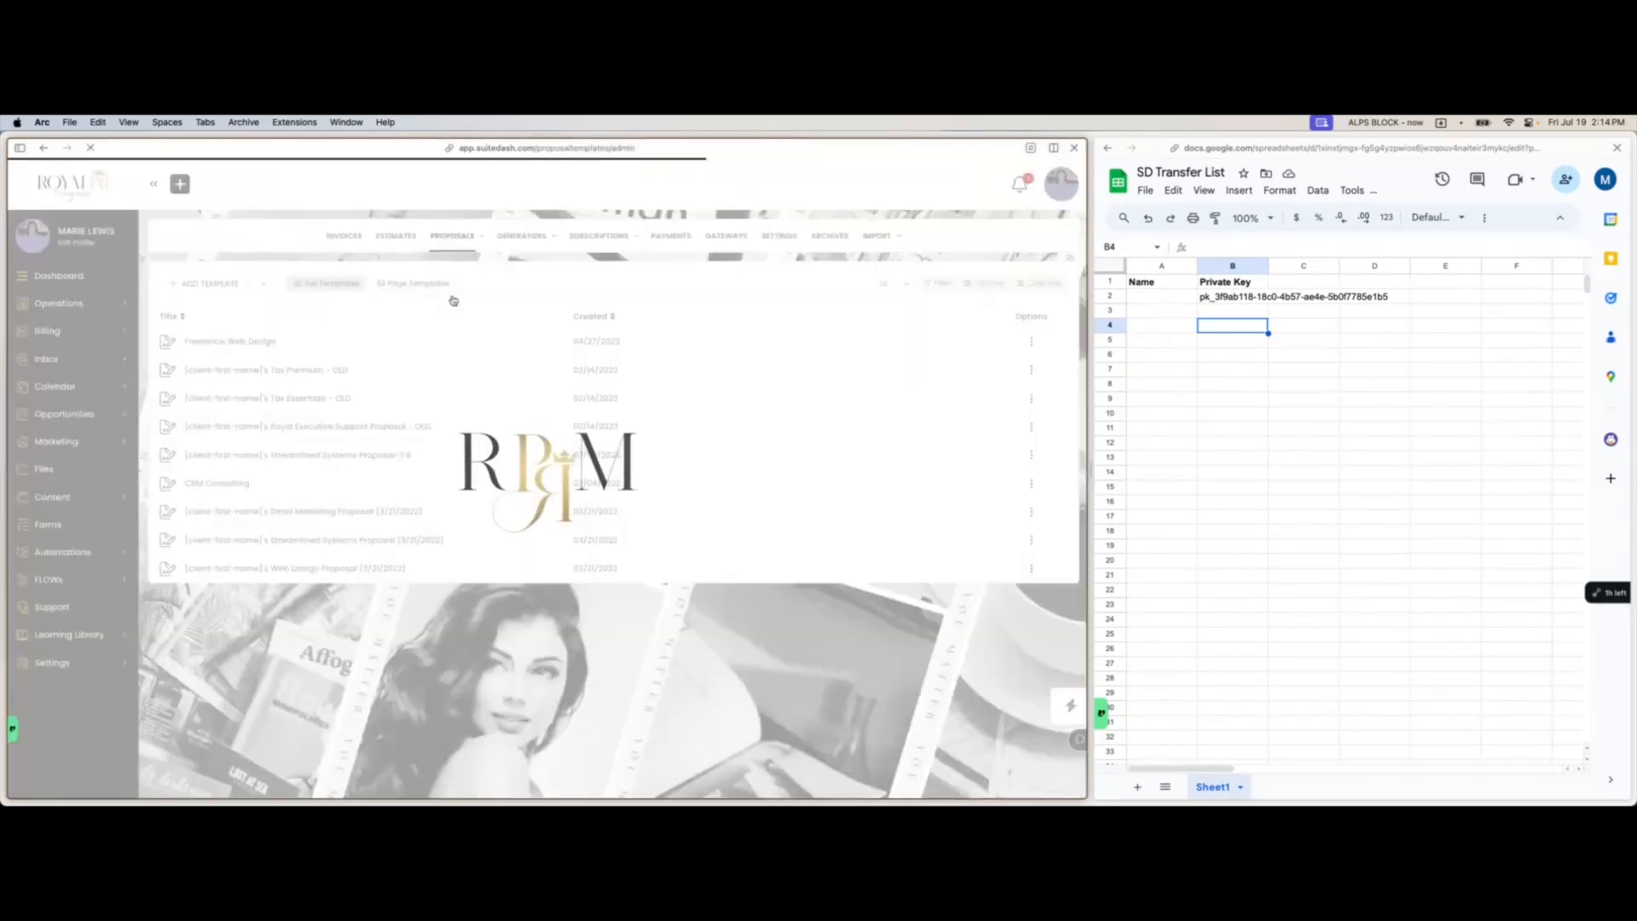
click(1031, 341)
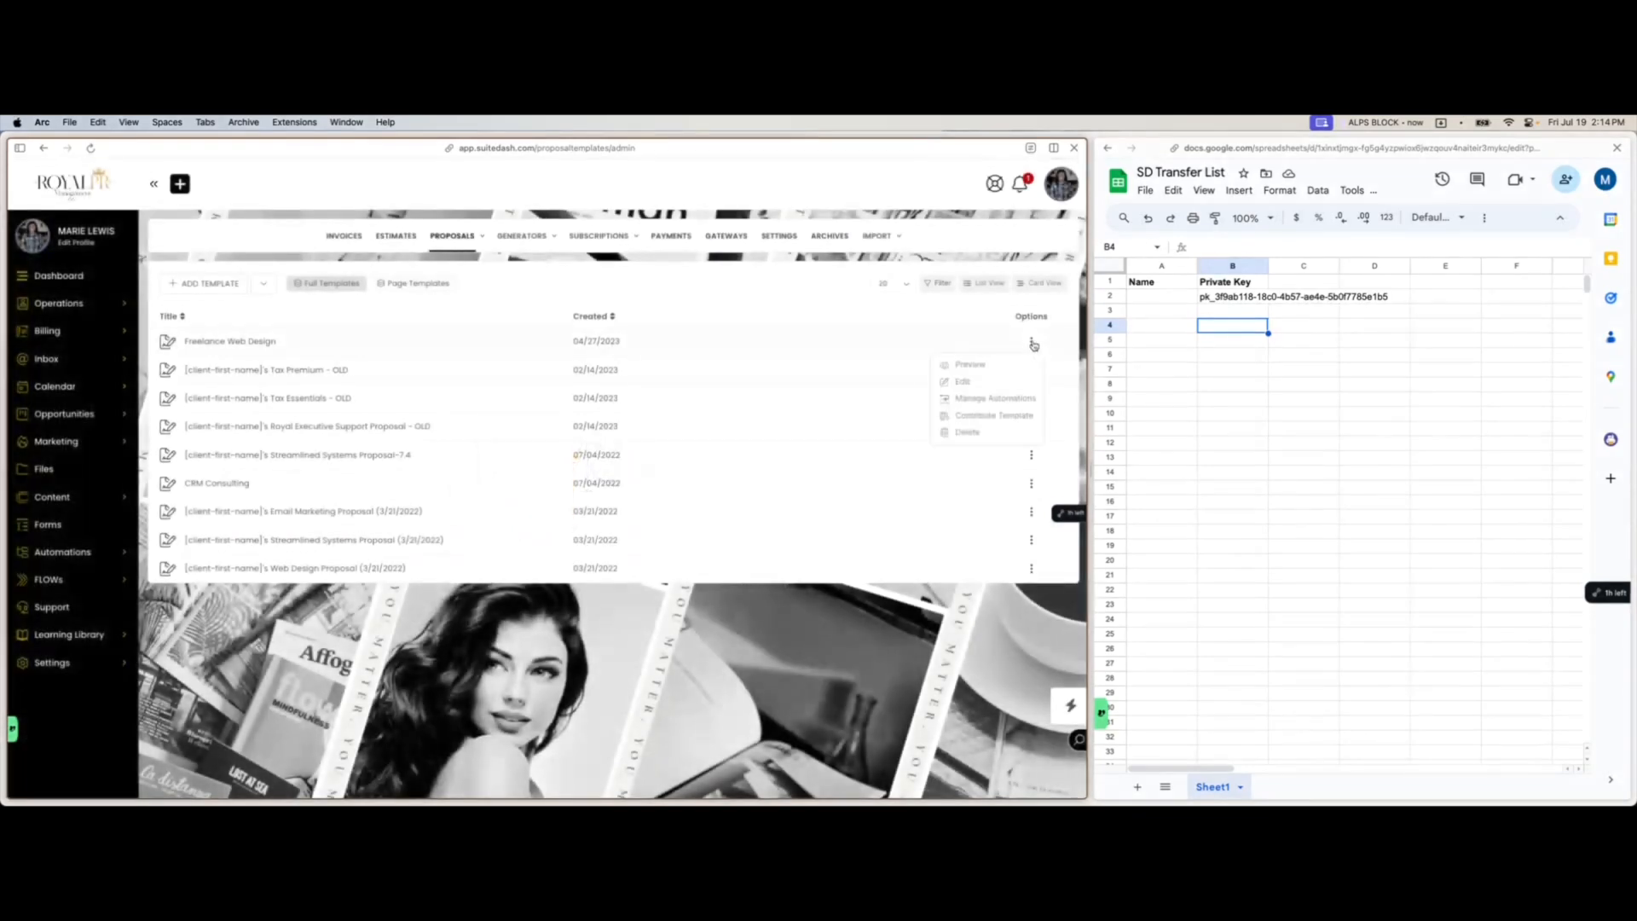
click(988, 417)
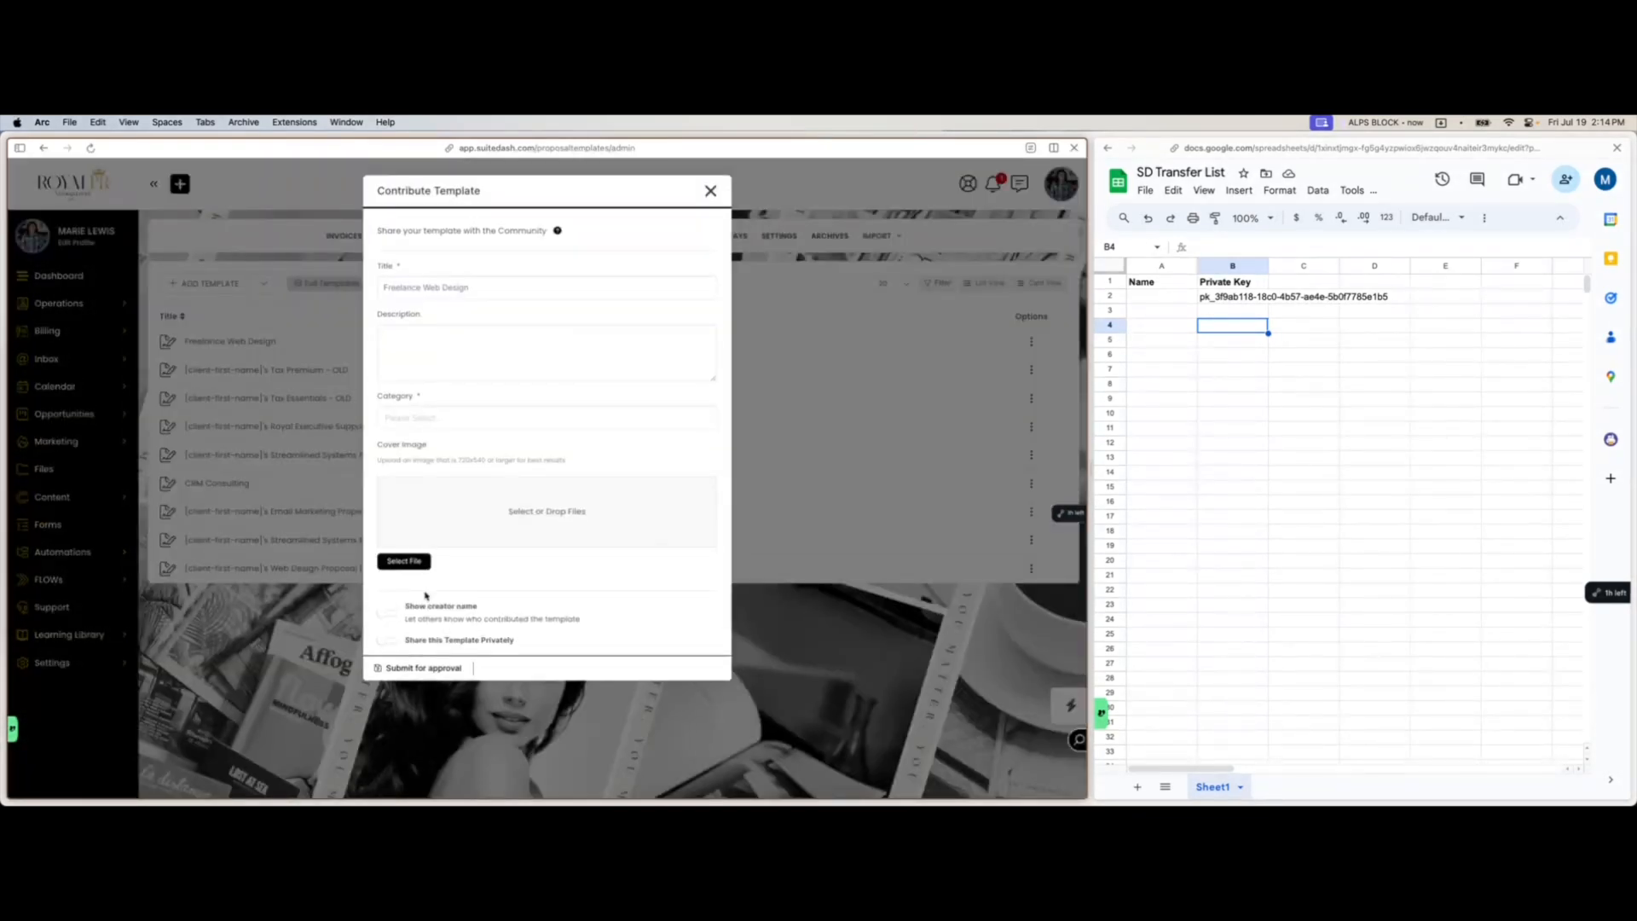
click(388, 642)
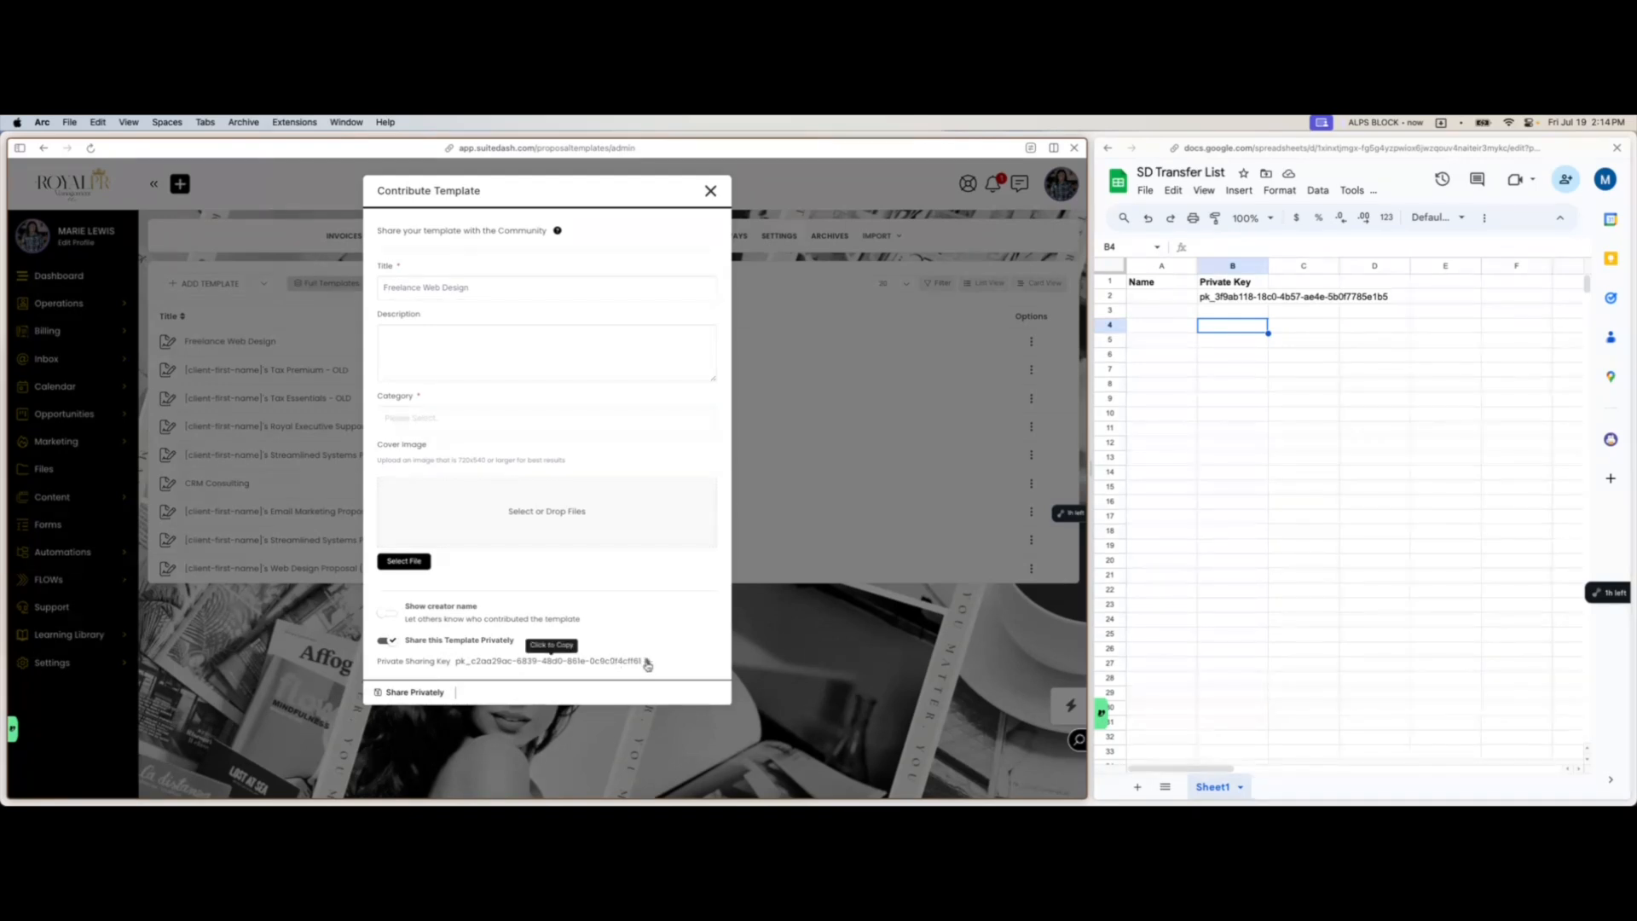
- Replace the key in cell B2 with the newly generated private sharing key copied from the form
click(647, 663)
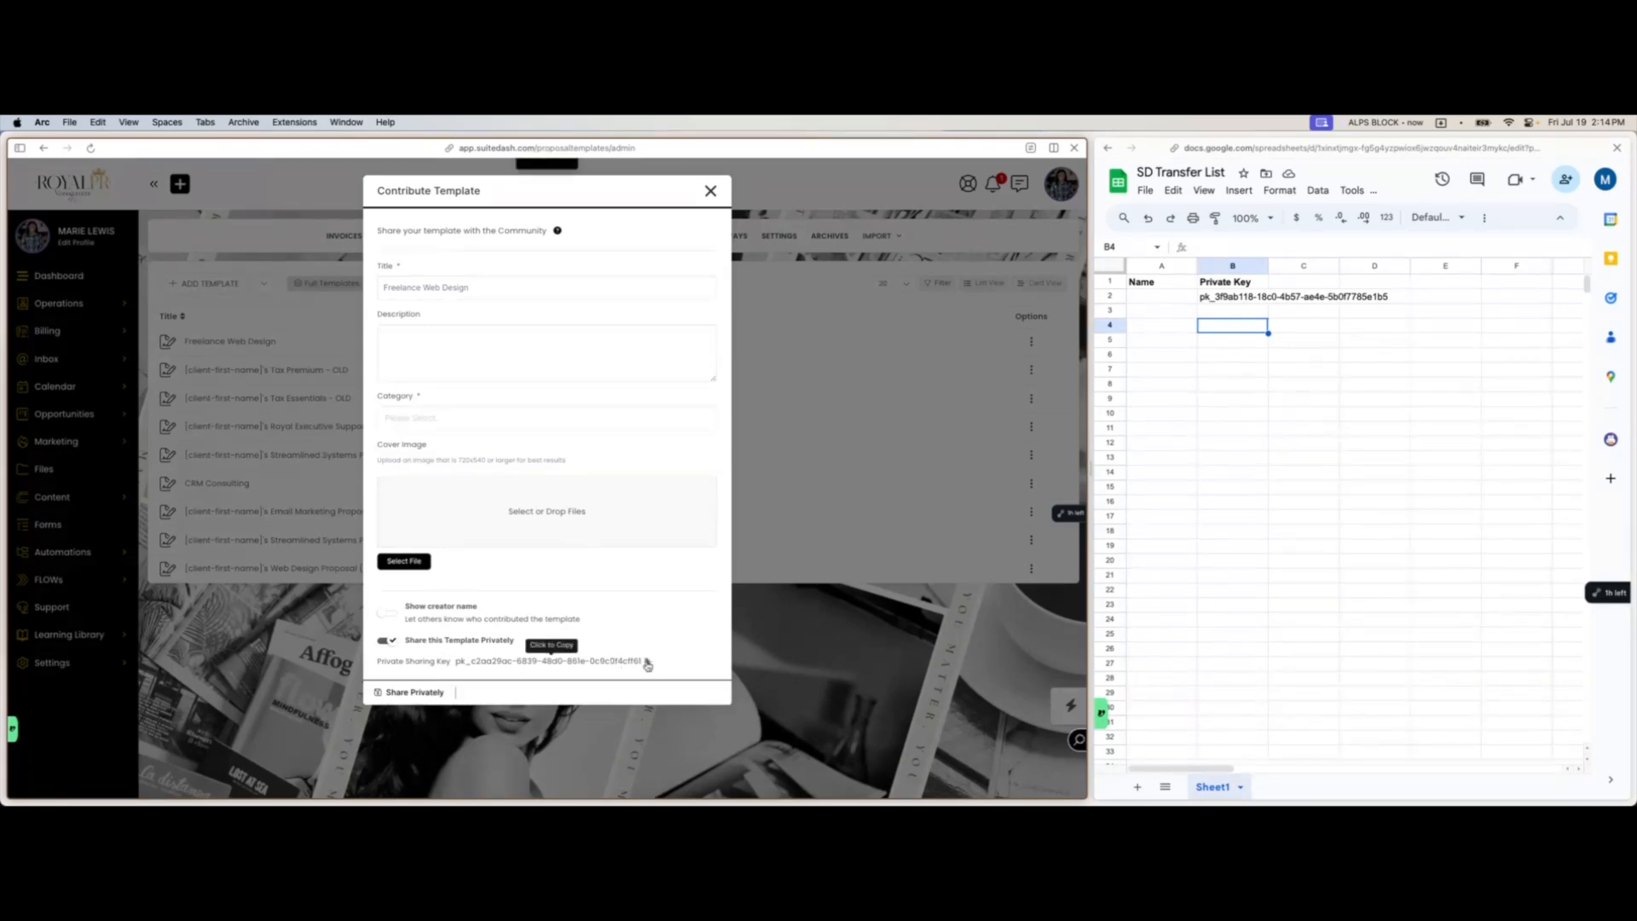
click(1257, 298)
key(super+v)
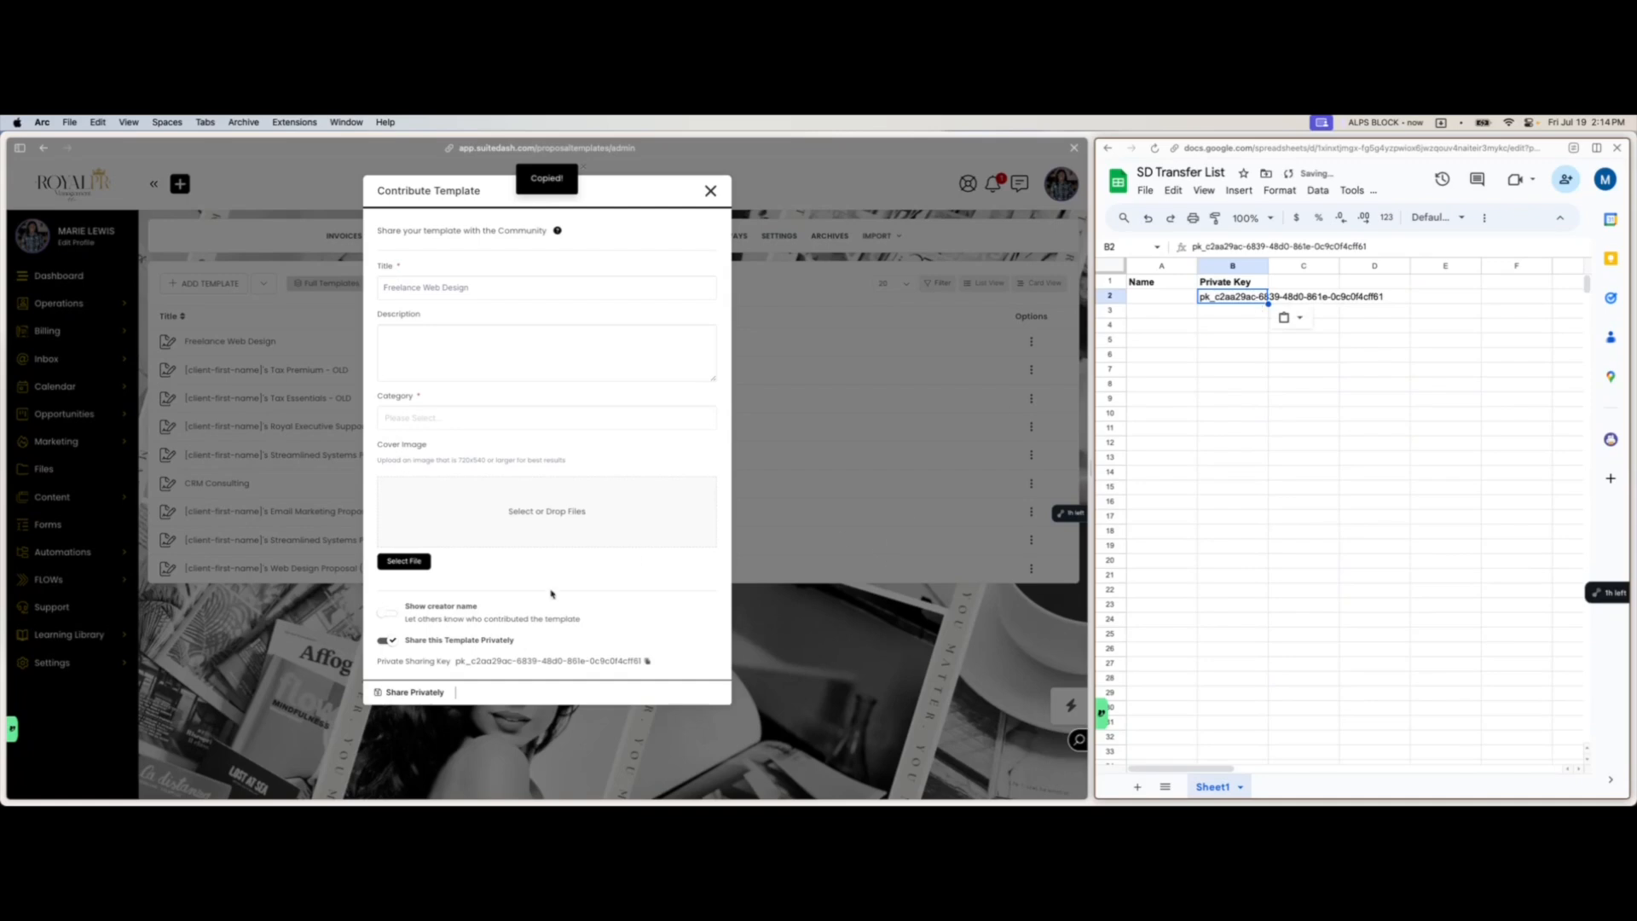
- Copy the template title Freelance Web Design from the form into cell A2 and fit column A to its contents
click(505, 293)
key(super+a)
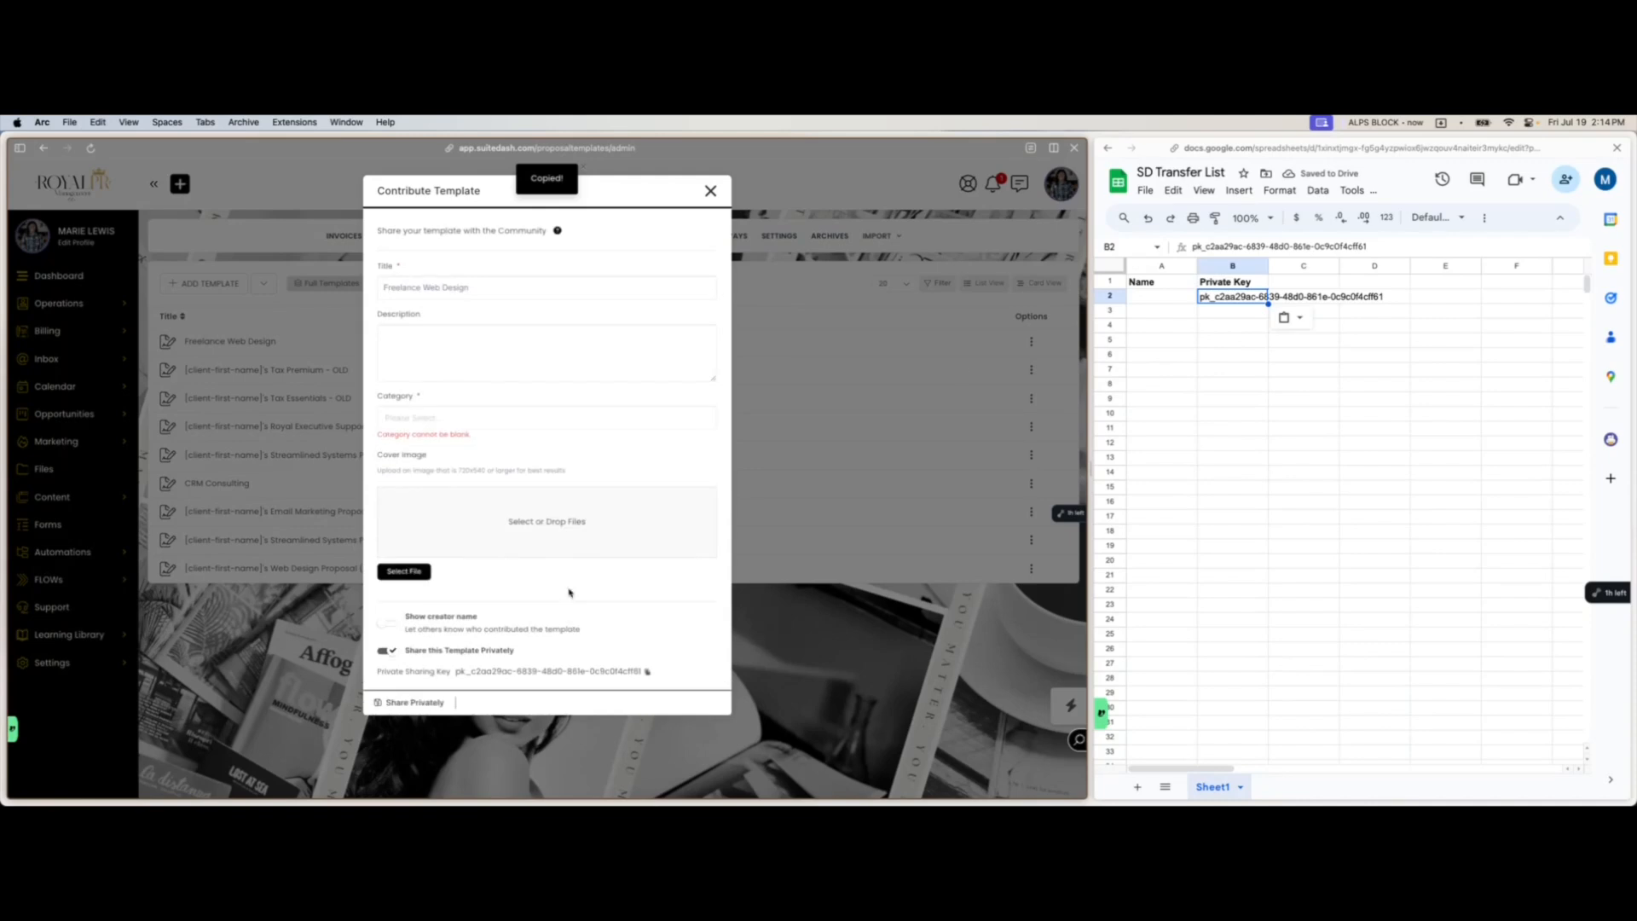
click(1165, 298)
key(super+v)
key(Return)
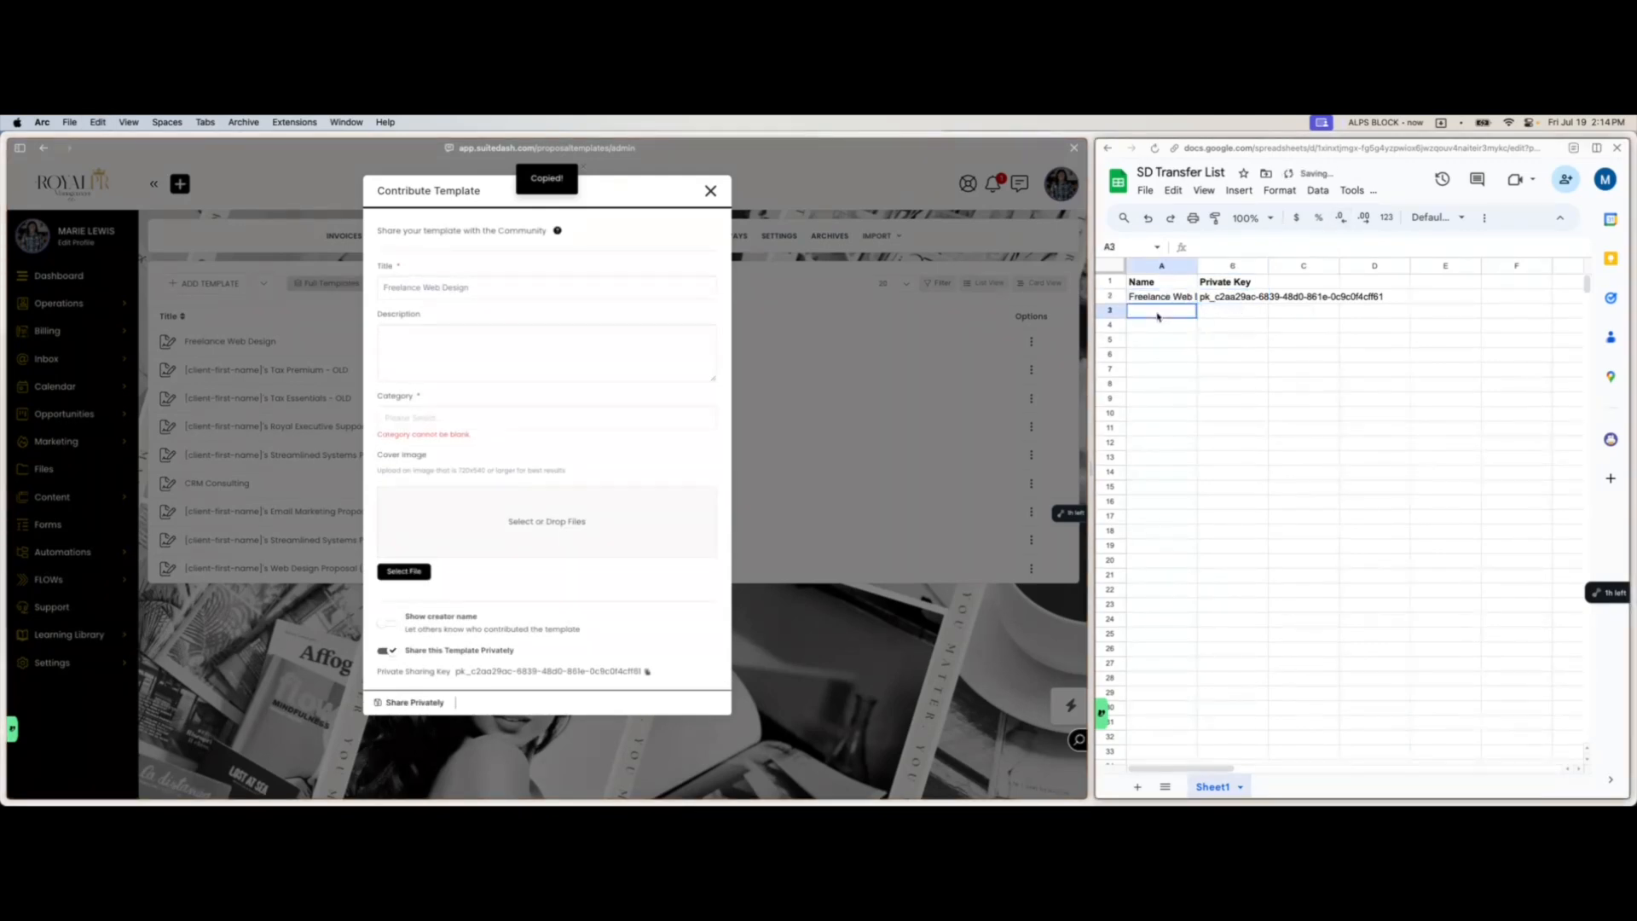
double_click(1198, 265)
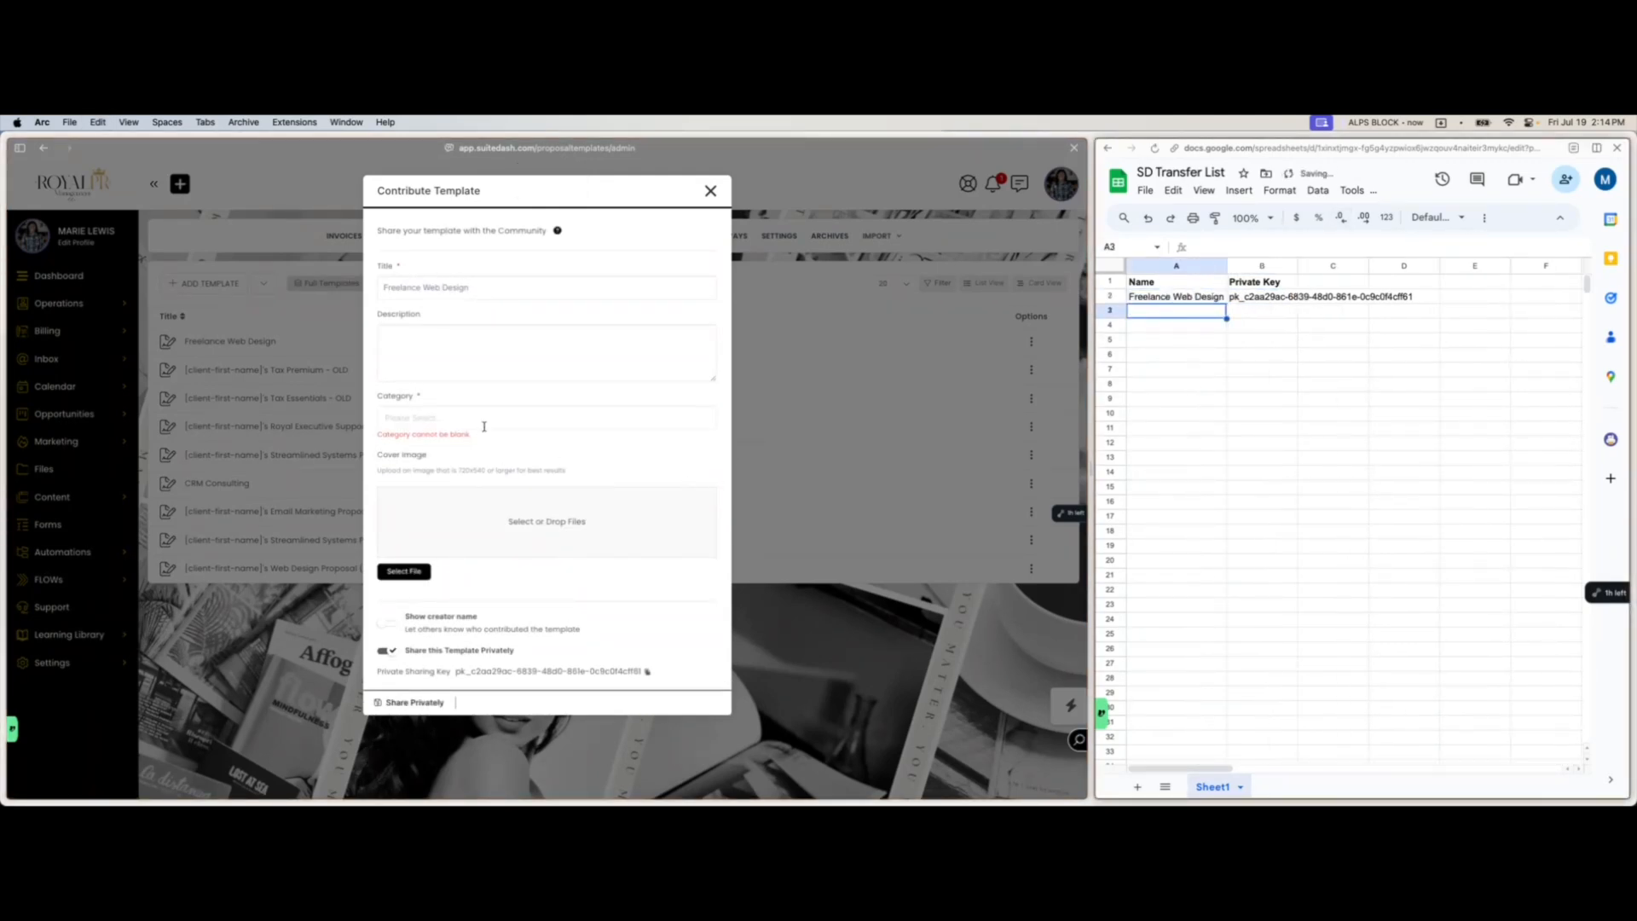
- Set the template's category to Photography and share it privately
click(483, 420)
click(468, 516)
click(415, 701)
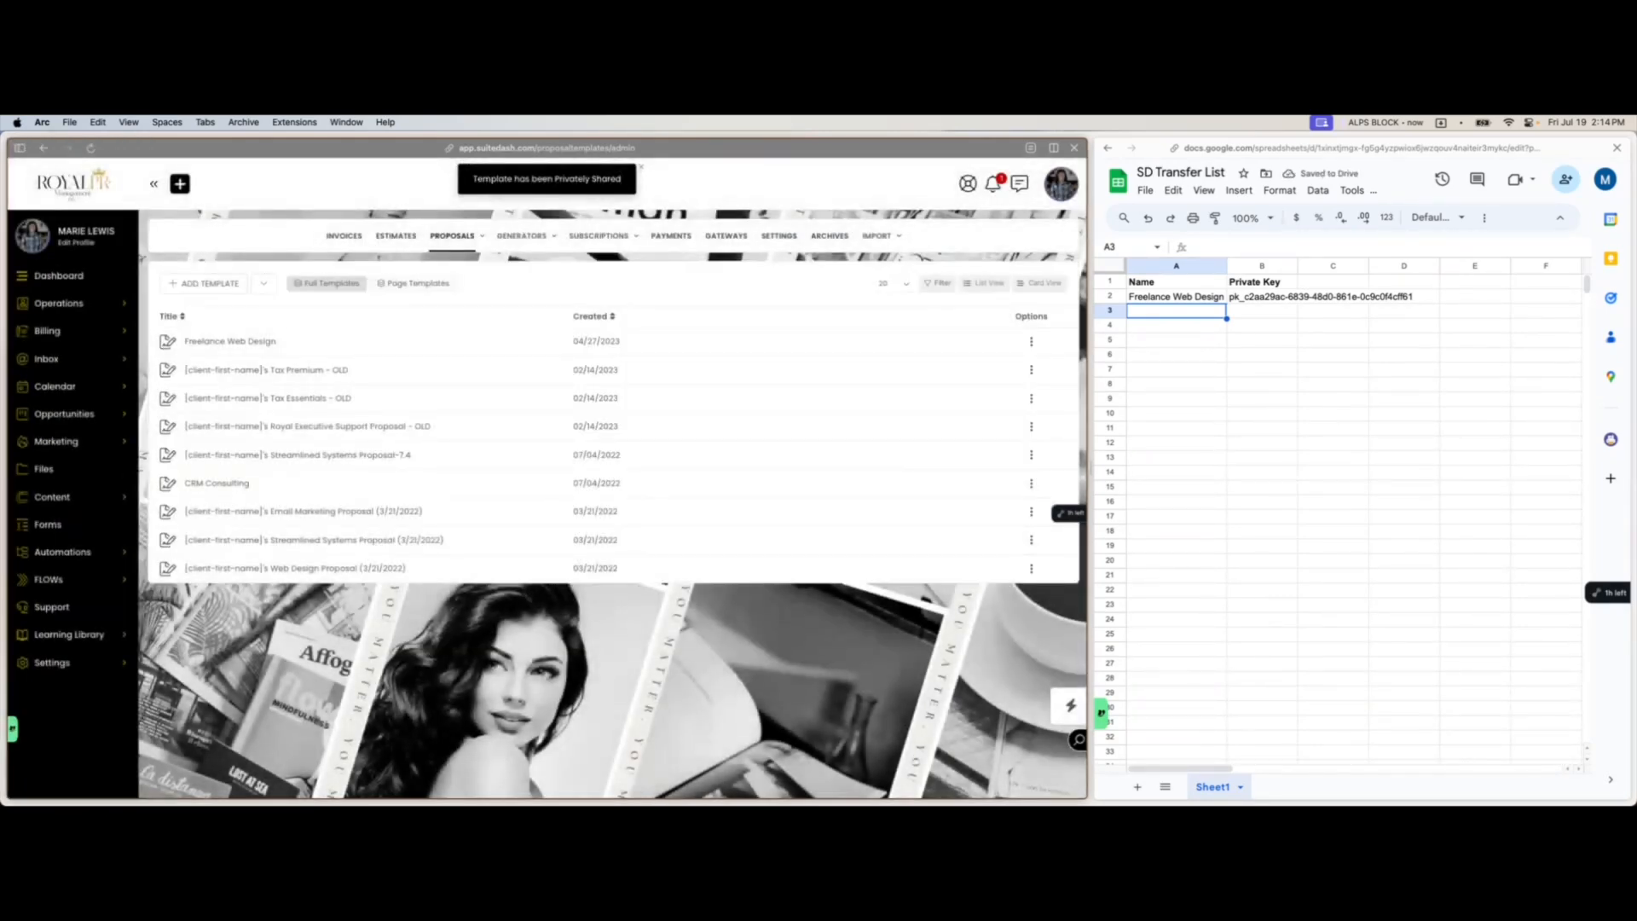
- Switch to the Golden and Techsavvy portal in Chrome and open its Template Library
key(super+Tab)
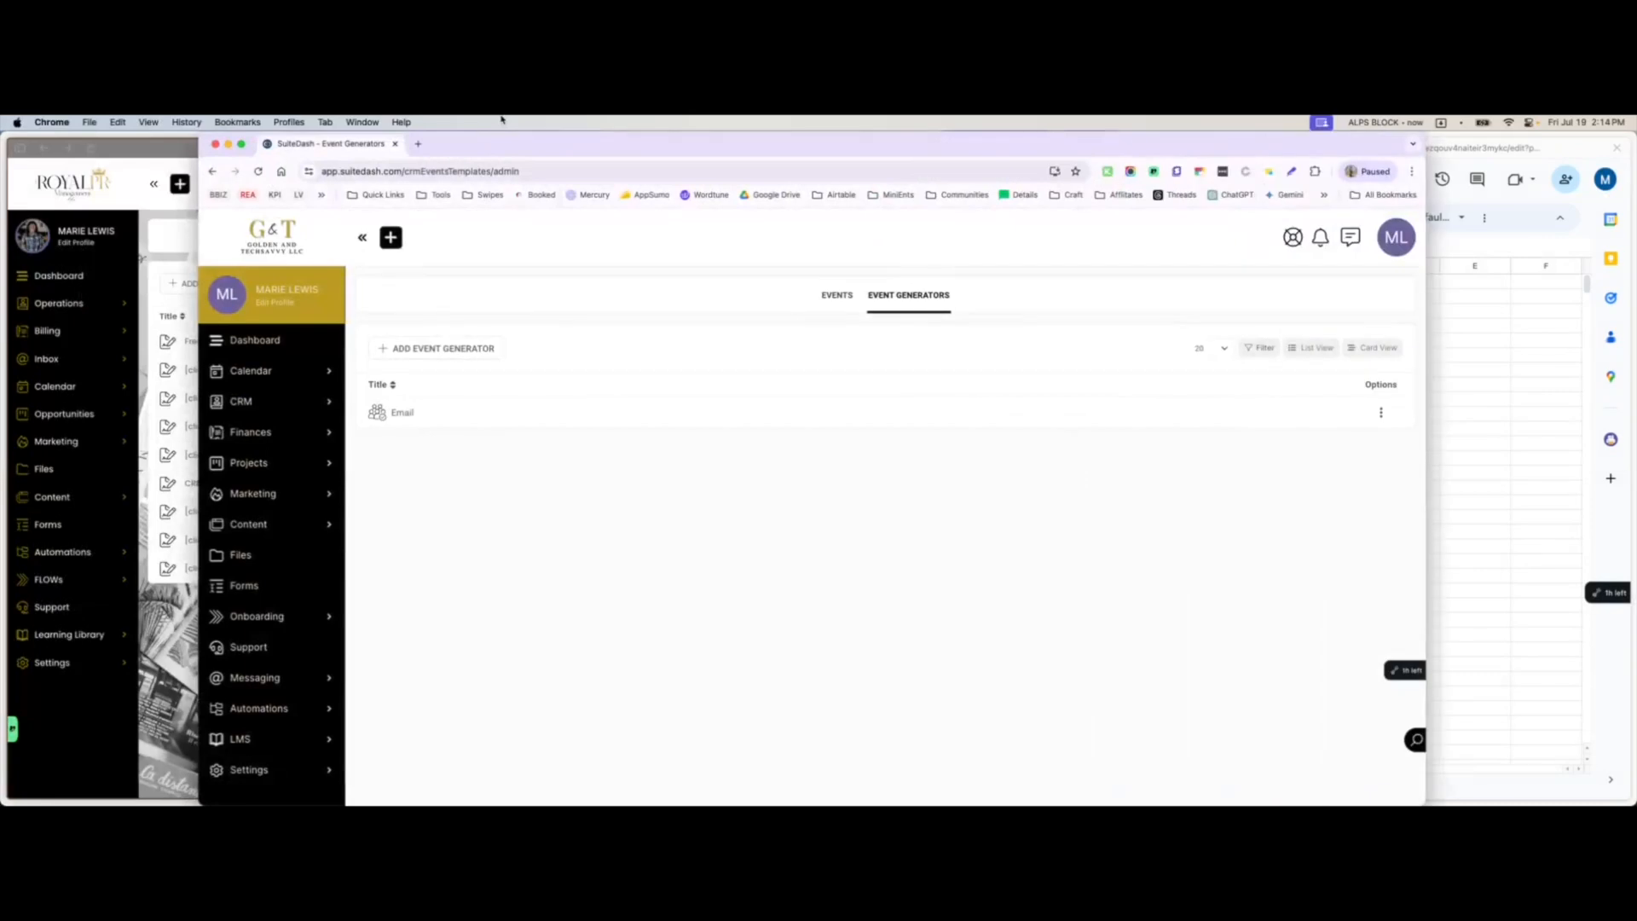
drag(566, 145, 482, 144)
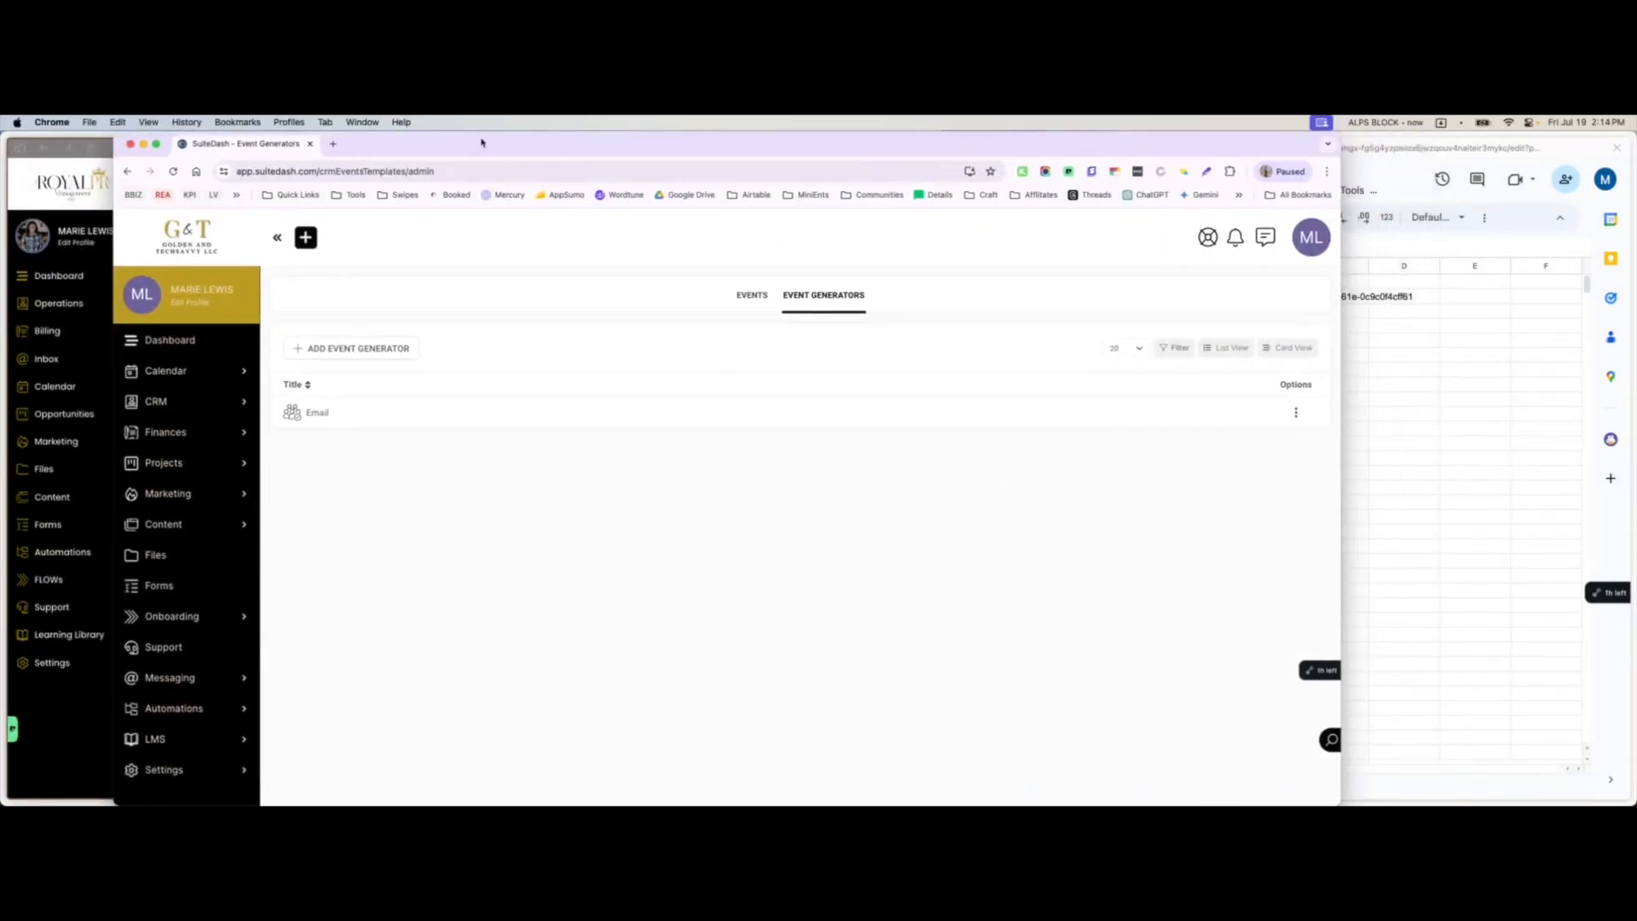
click(1299, 247)
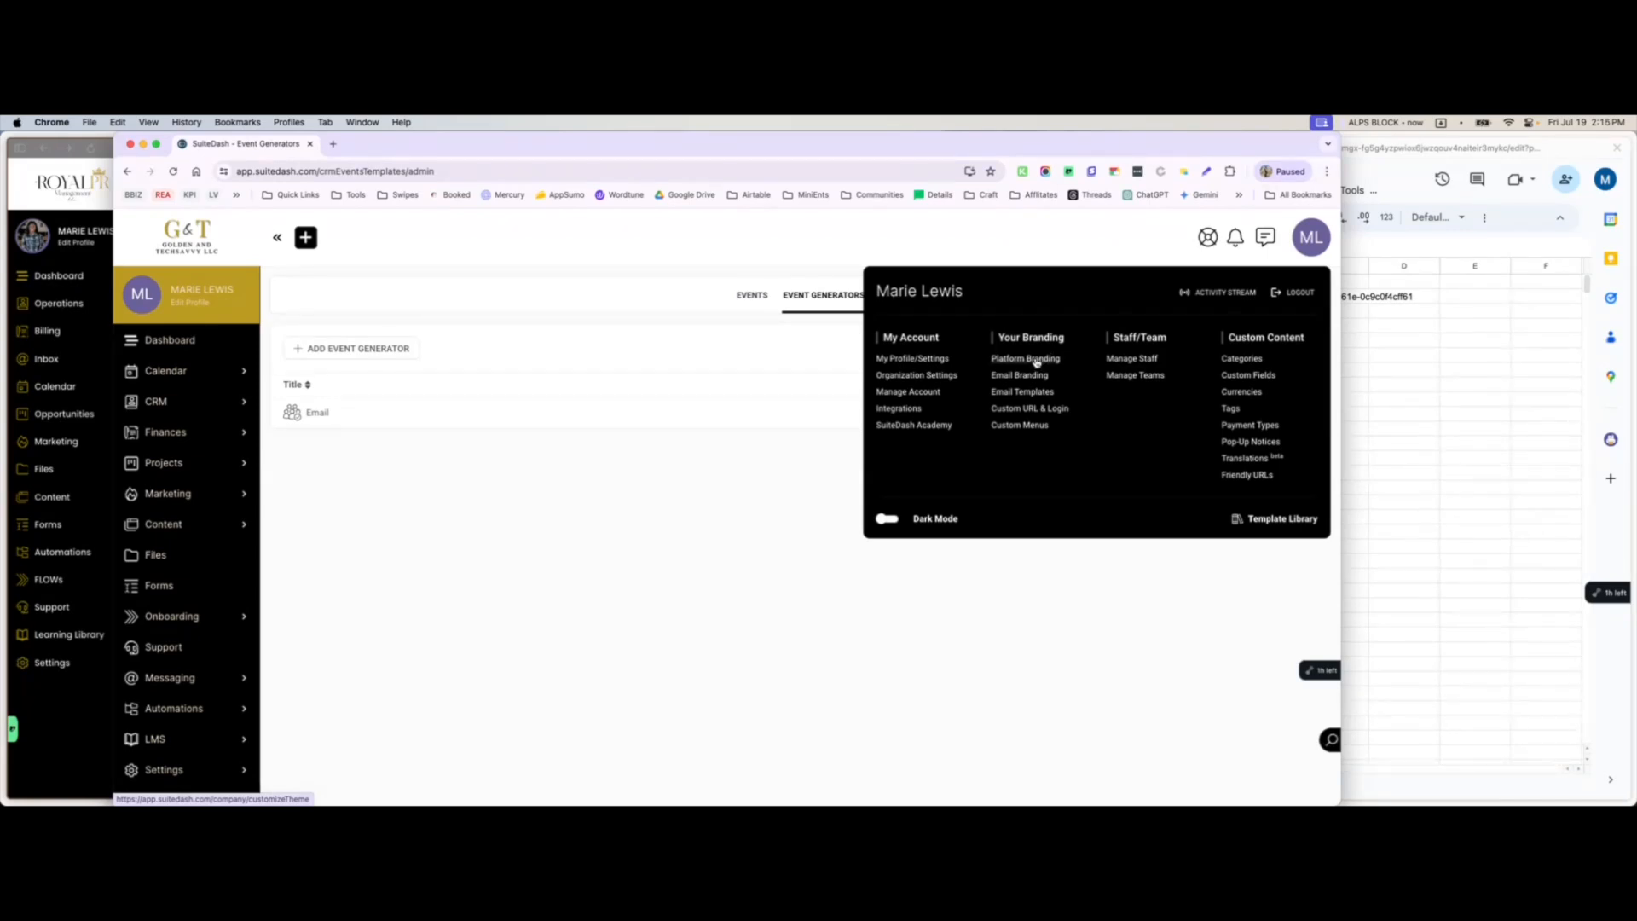
click(1279, 521)
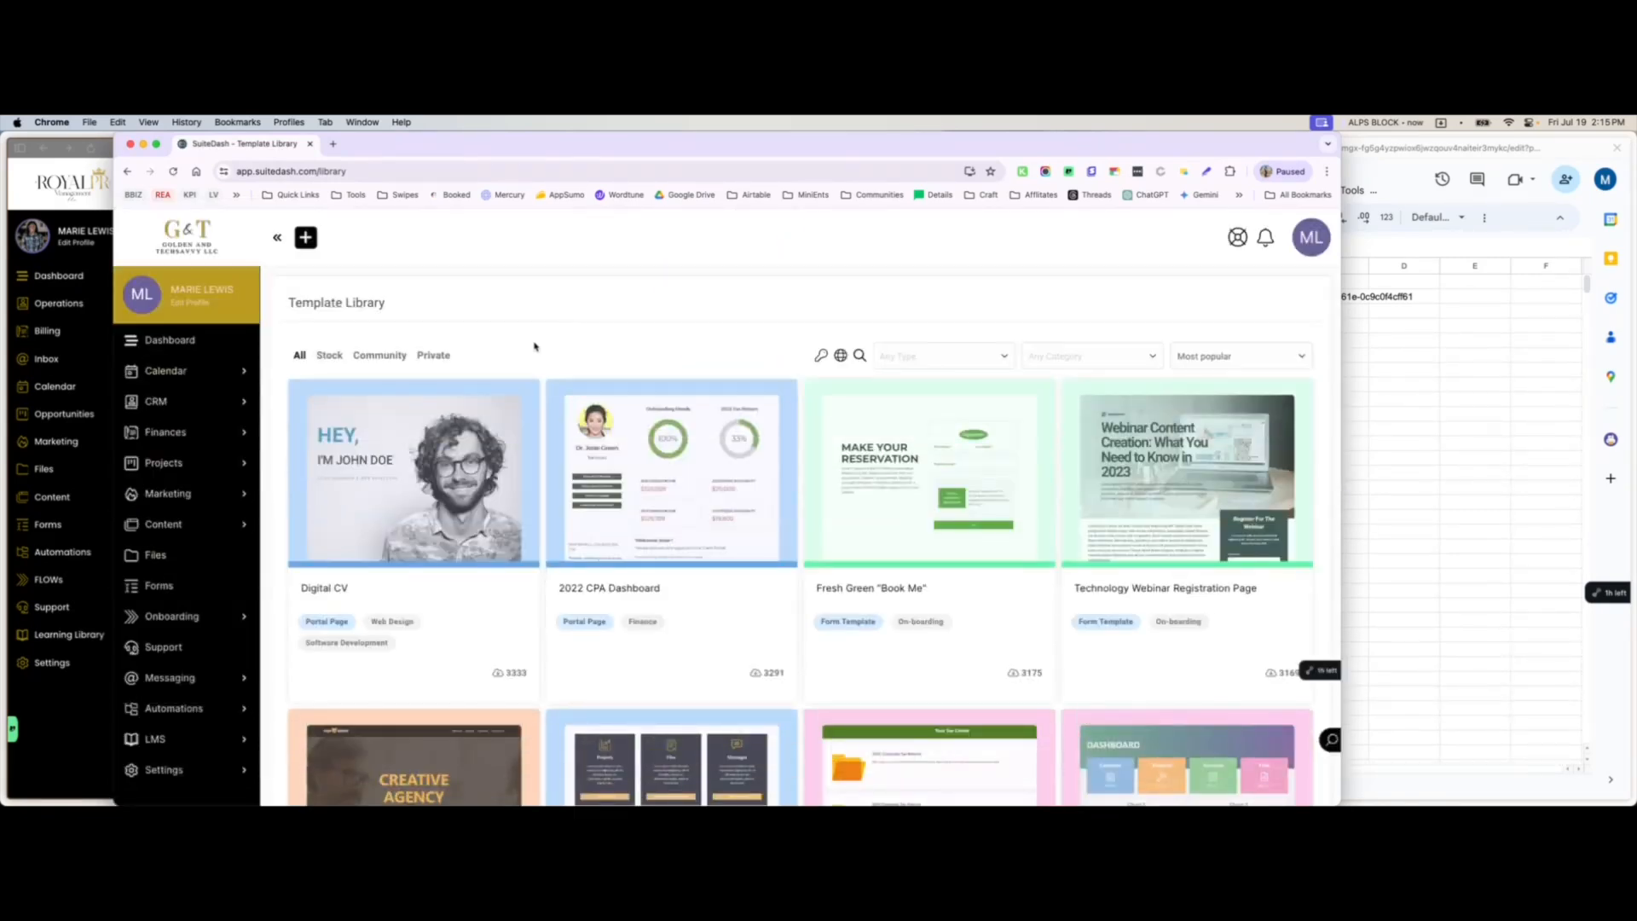
- Redeem the copied private sharing key in the Template Library by pasting it into the Private Sharing Key field
click(821, 356)
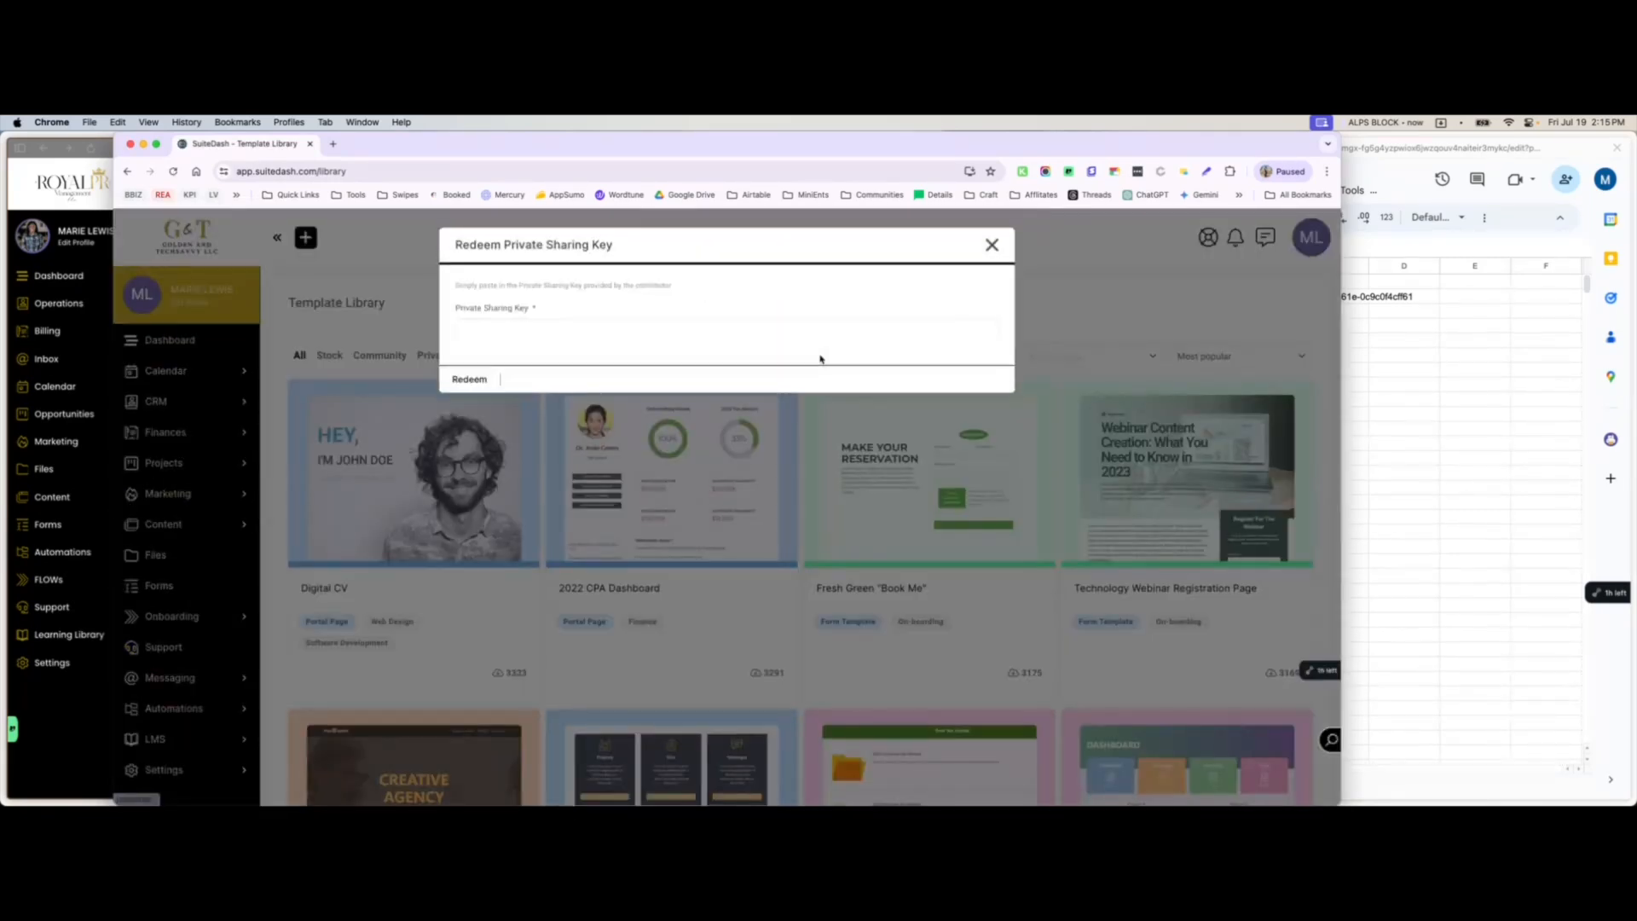
click(637, 334)
key(super+v)
key(super+a)
key(shift+super+v)
double_click(336, 704)
click(483, 379)
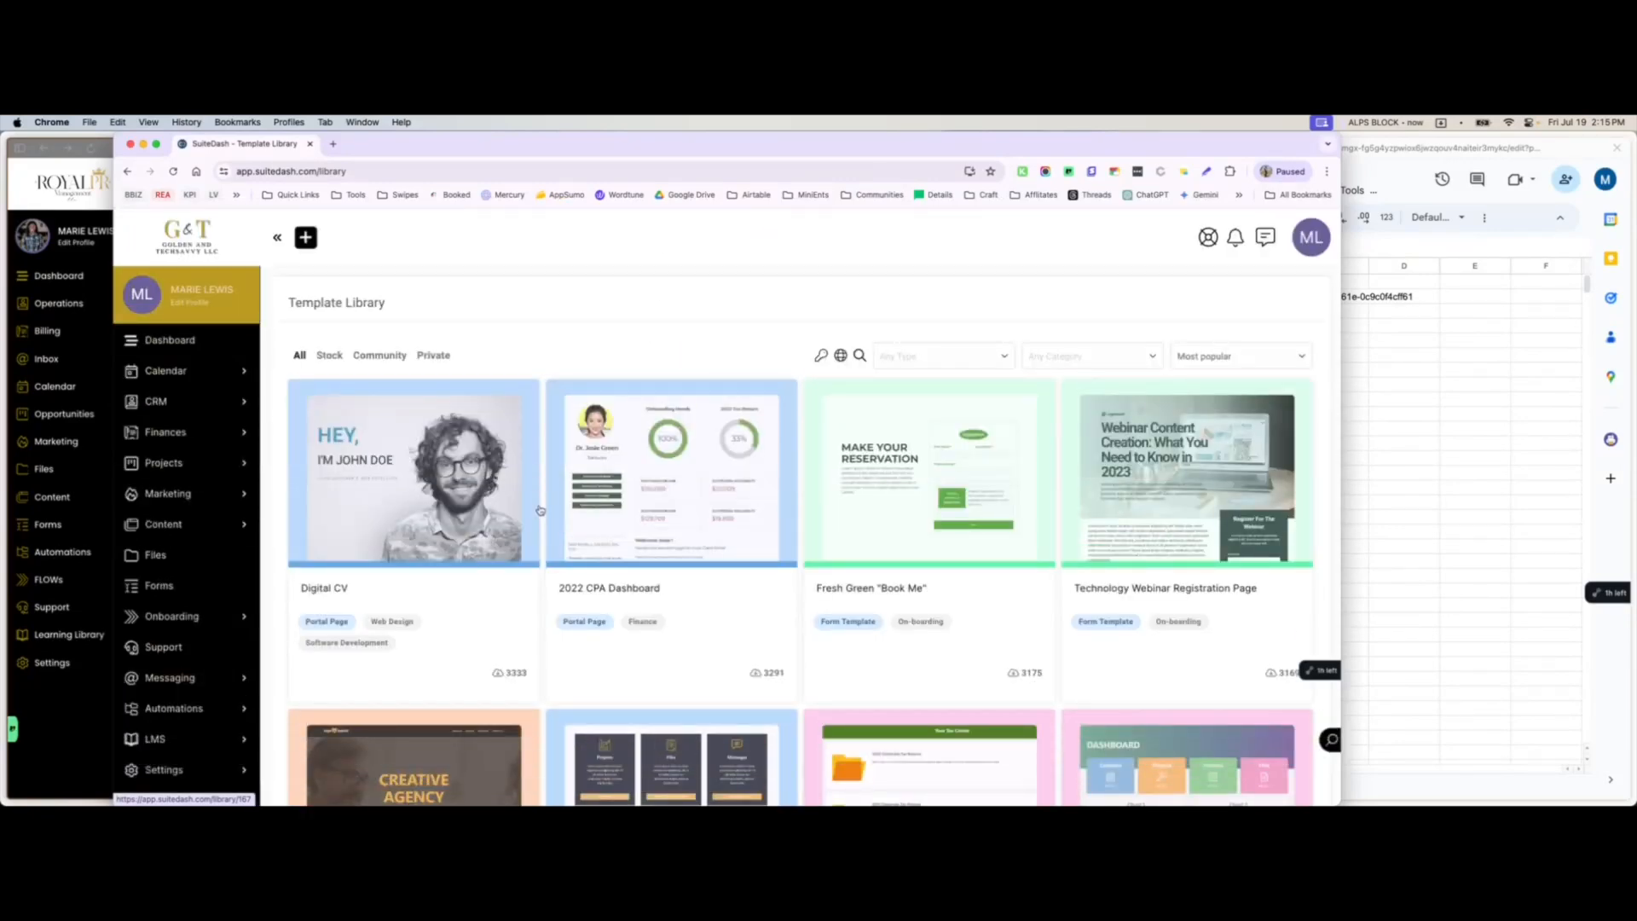
- Open the Freelance Web Design template from the library's private templates and look through its preview
click(434, 356)
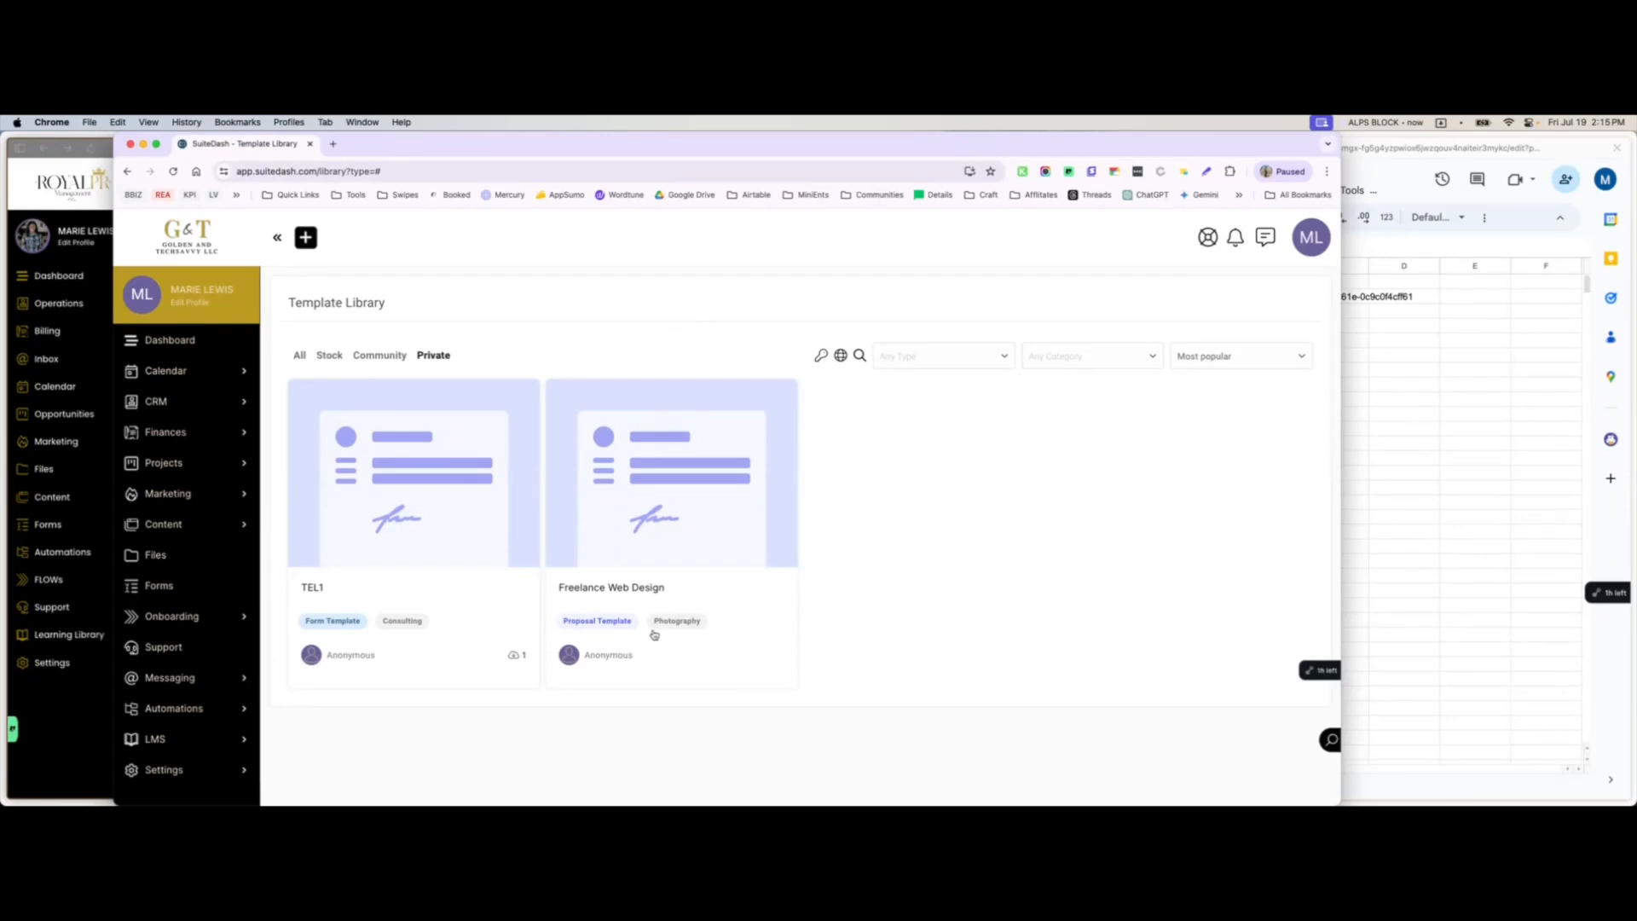
click(694, 522)
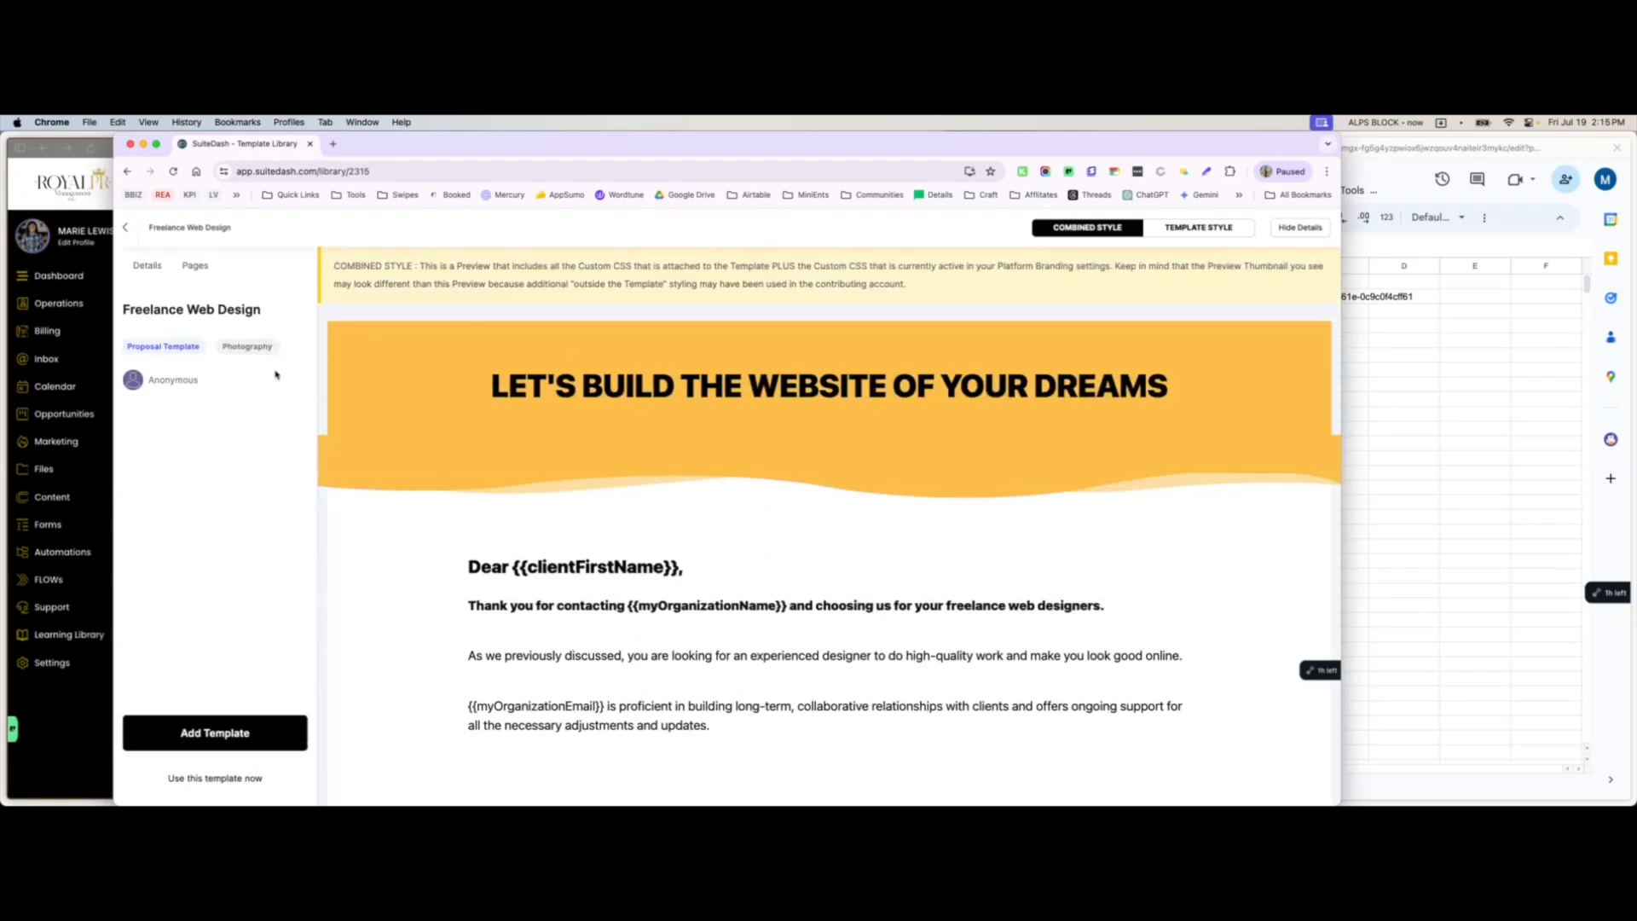
scroll(559, 503, down, 10)
scroll(546, 508, up, 10)
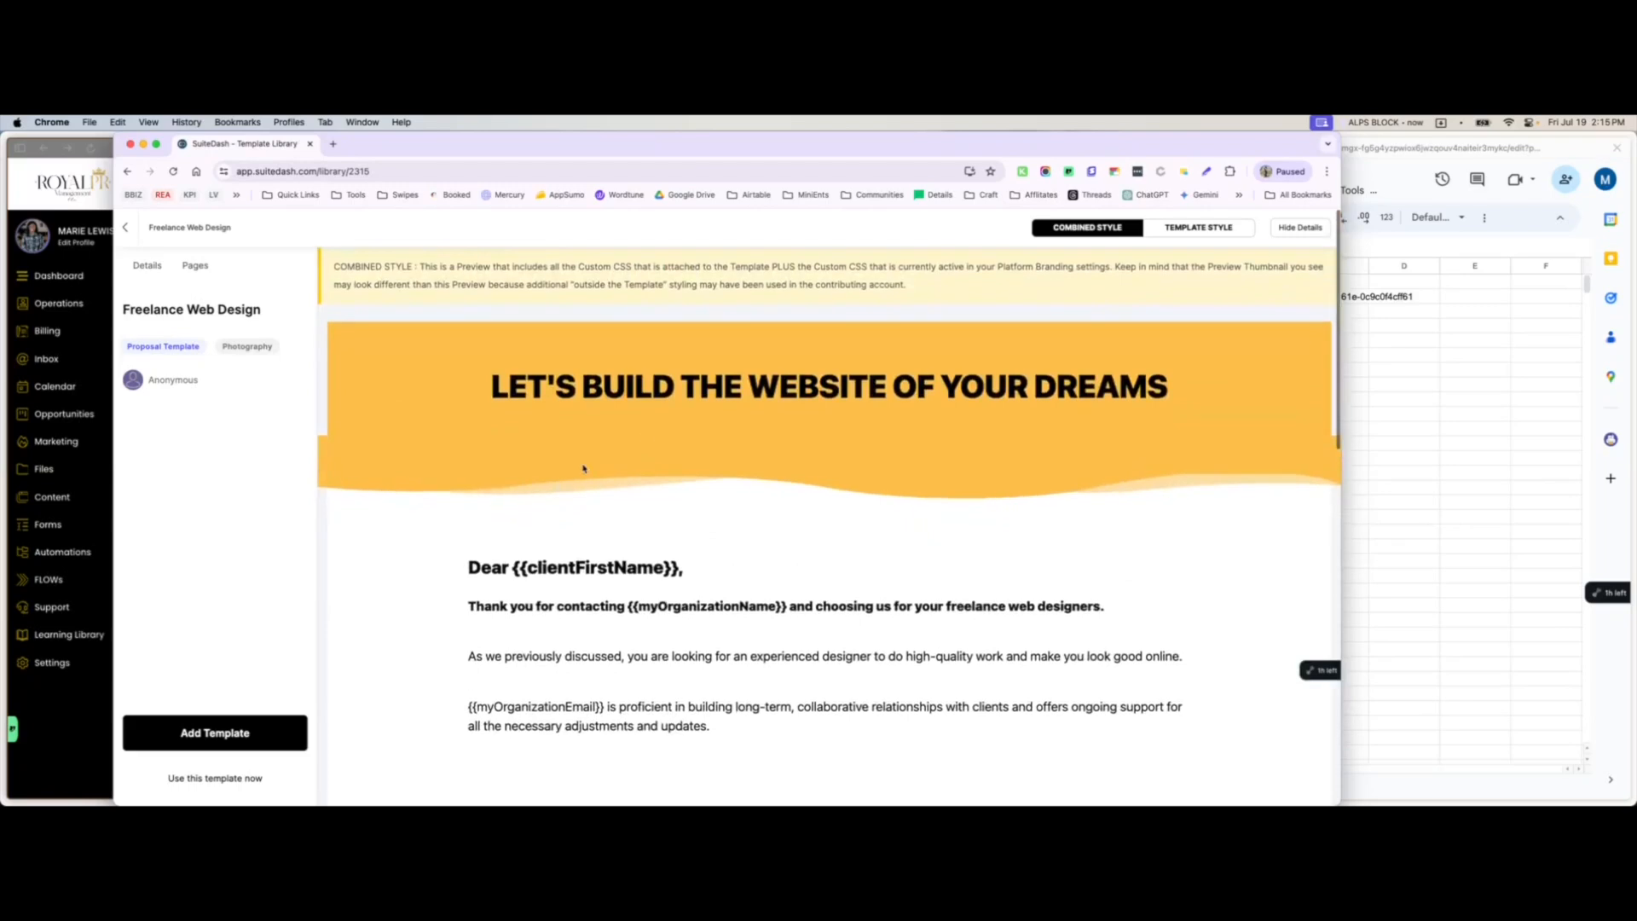
- Use the template immediately to create a proposal titled Freelance Web Design and look over its pages
click(241, 779)
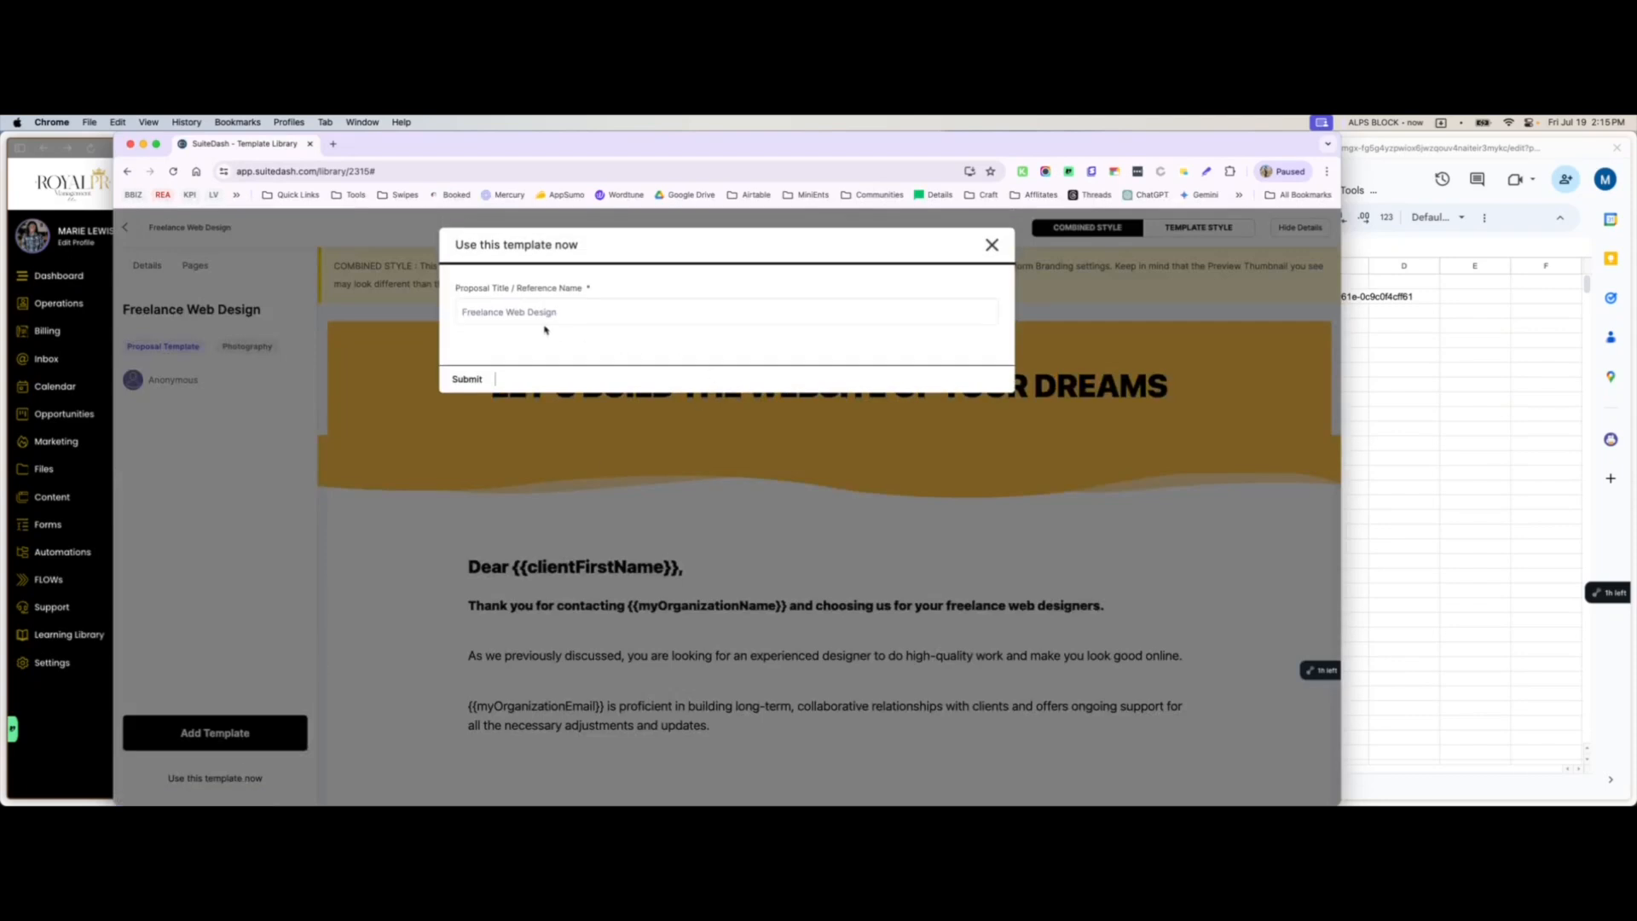
click(482, 380)
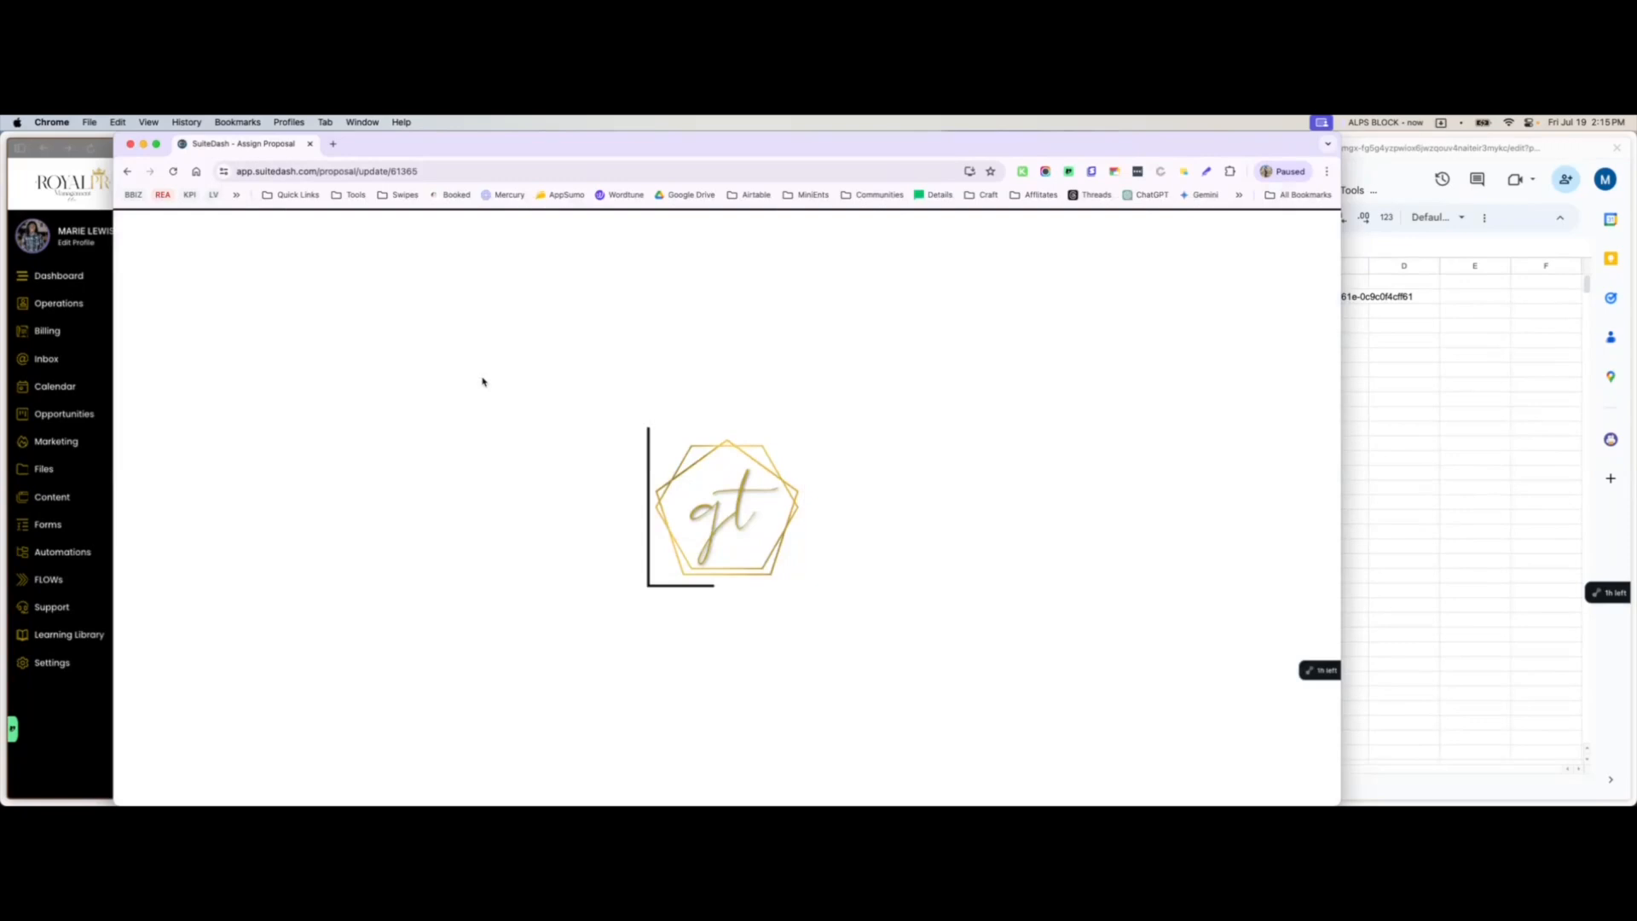
scroll(722, 552, down, 5)
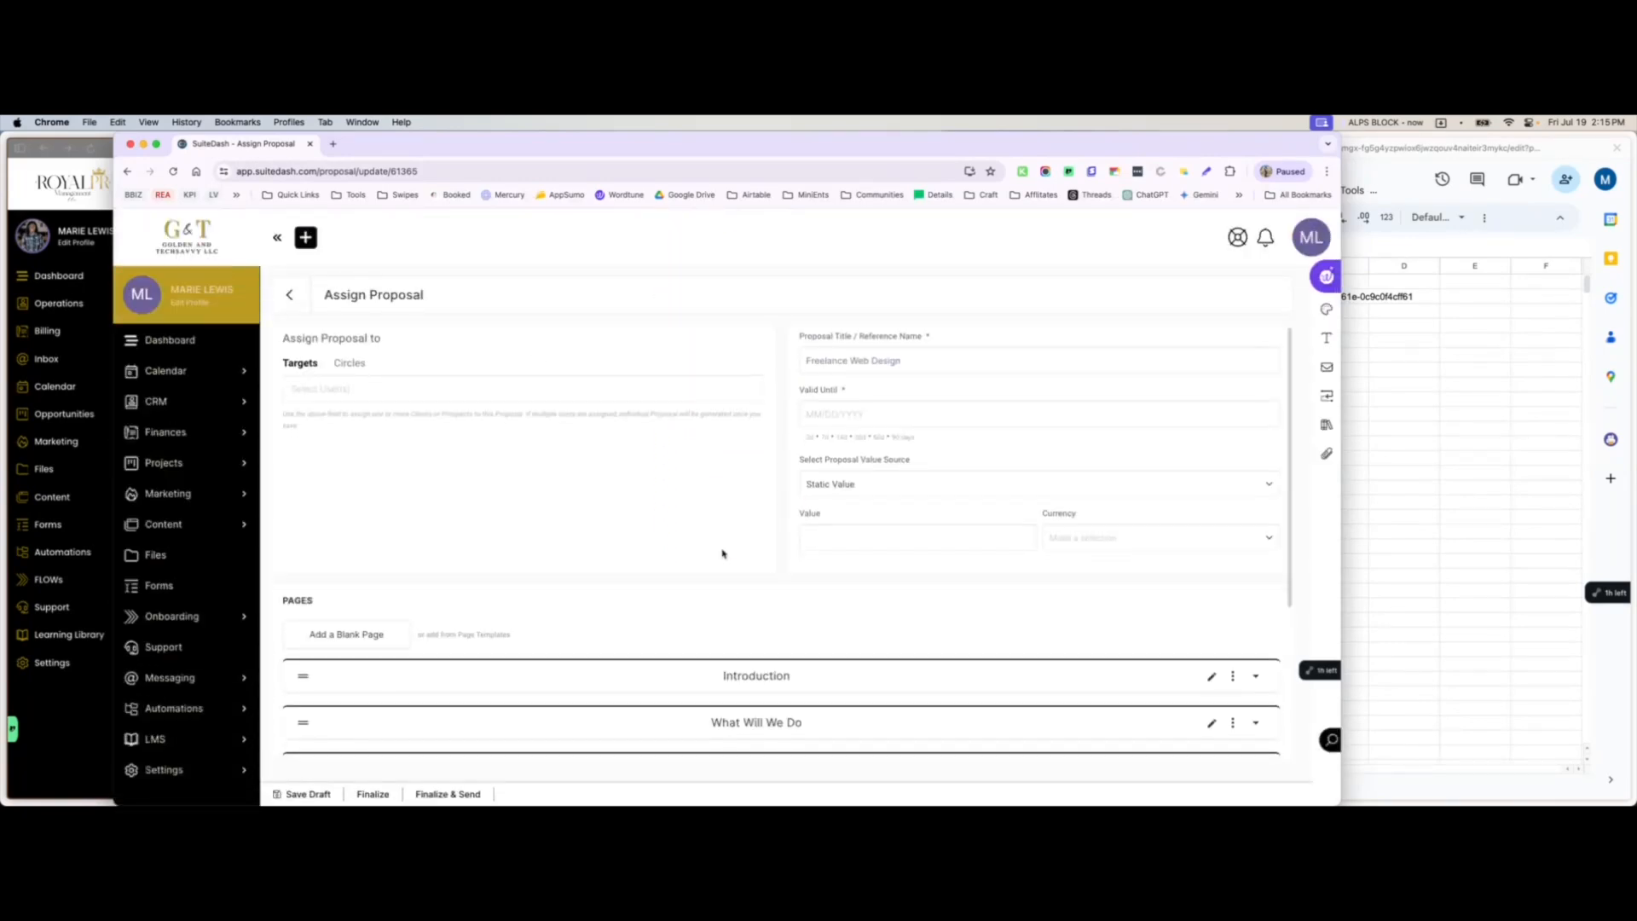
scroll(722, 553, up, 4)
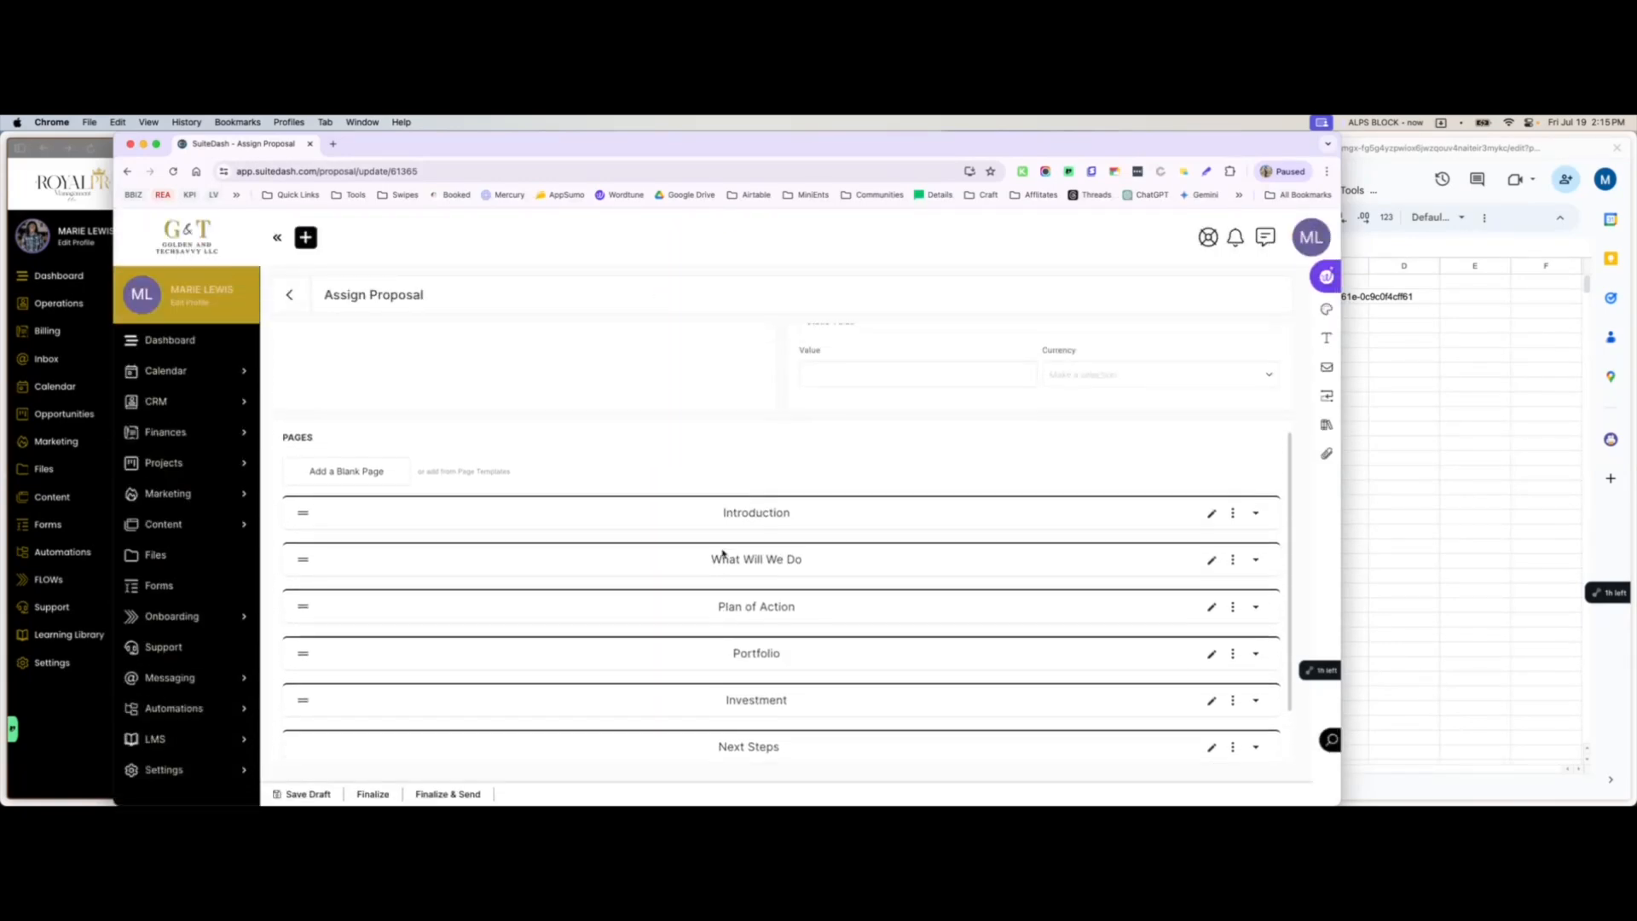
- Examine the Assign Proposal form's target selection, Valid Until date picker and list of proposal pages
click(562, 396)
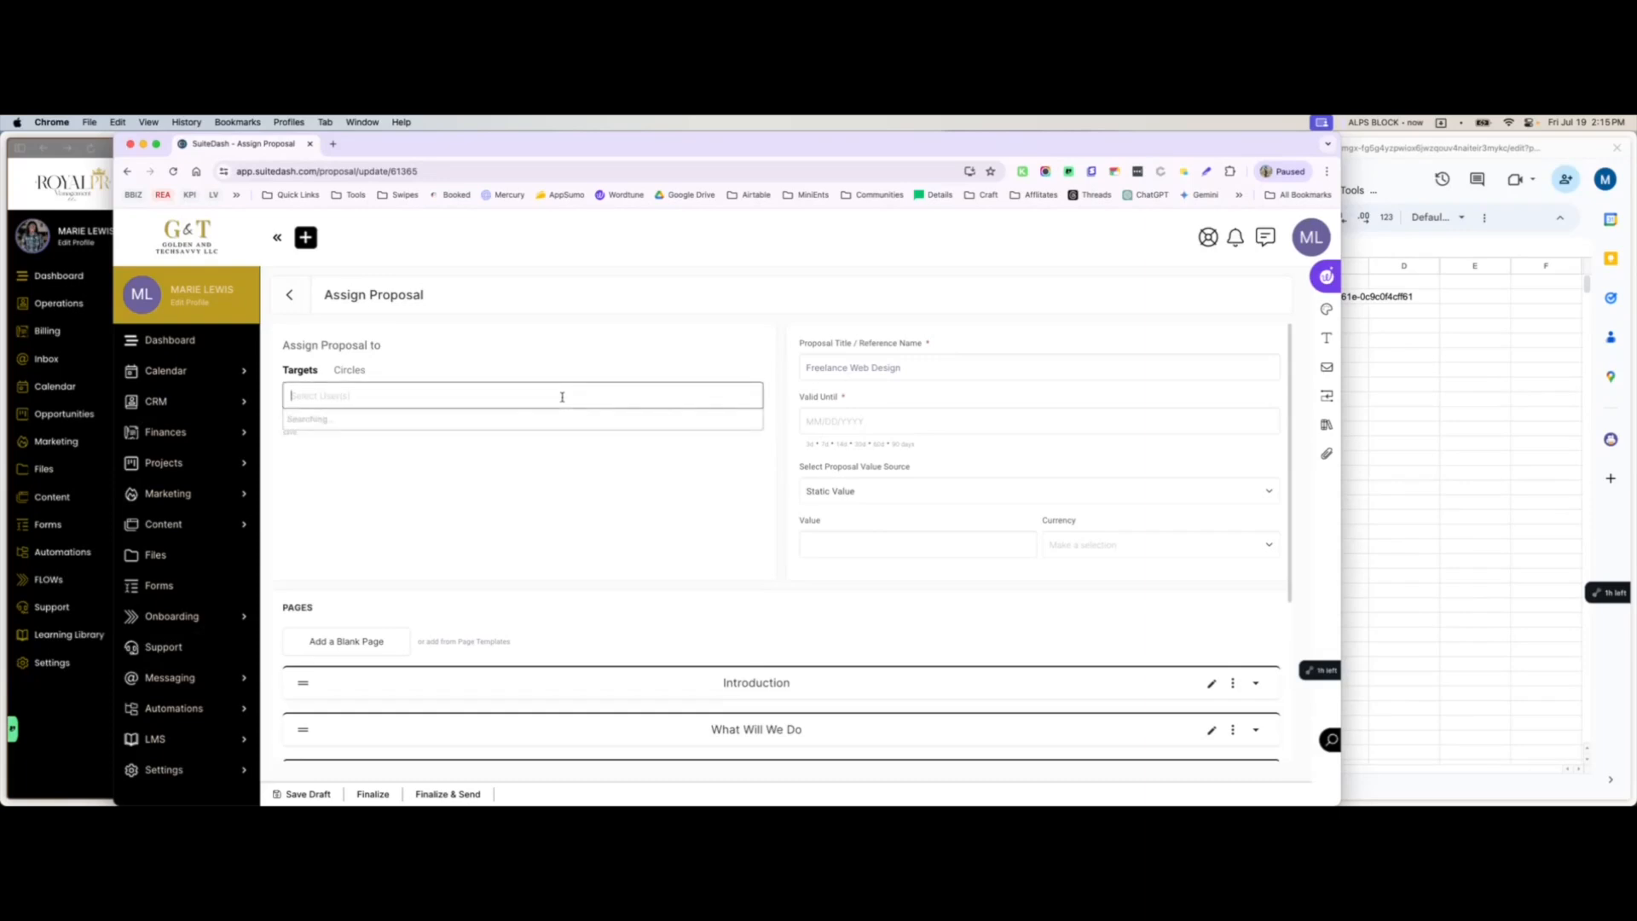
click(857, 424)
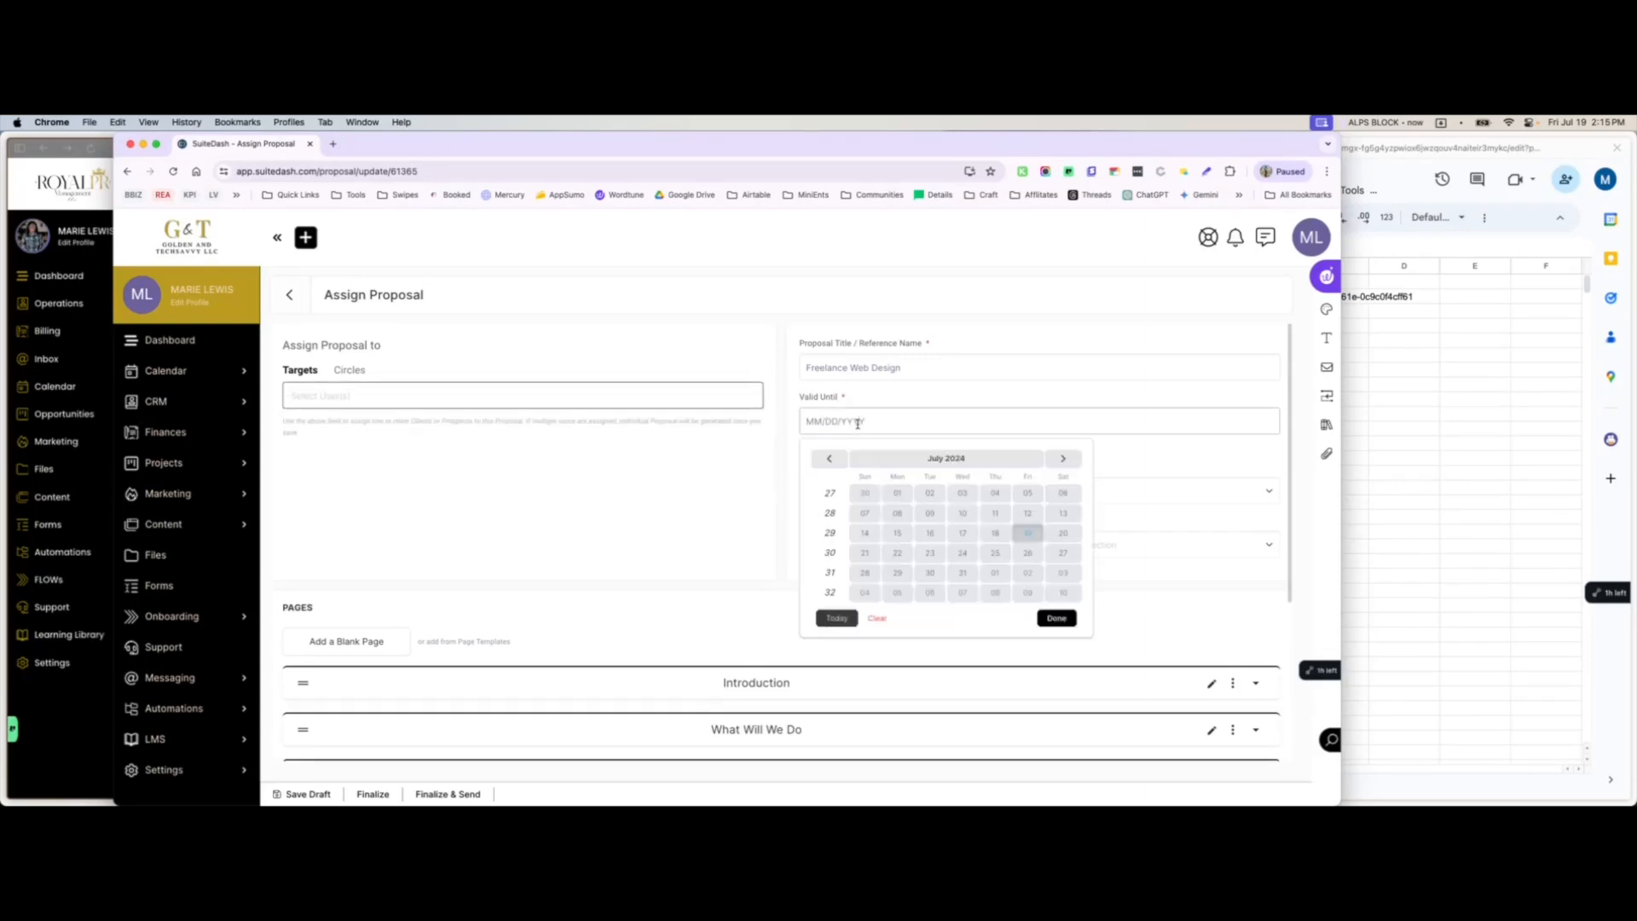
scroll(662, 518, down, 1)
scroll(661, 518, up, 1)
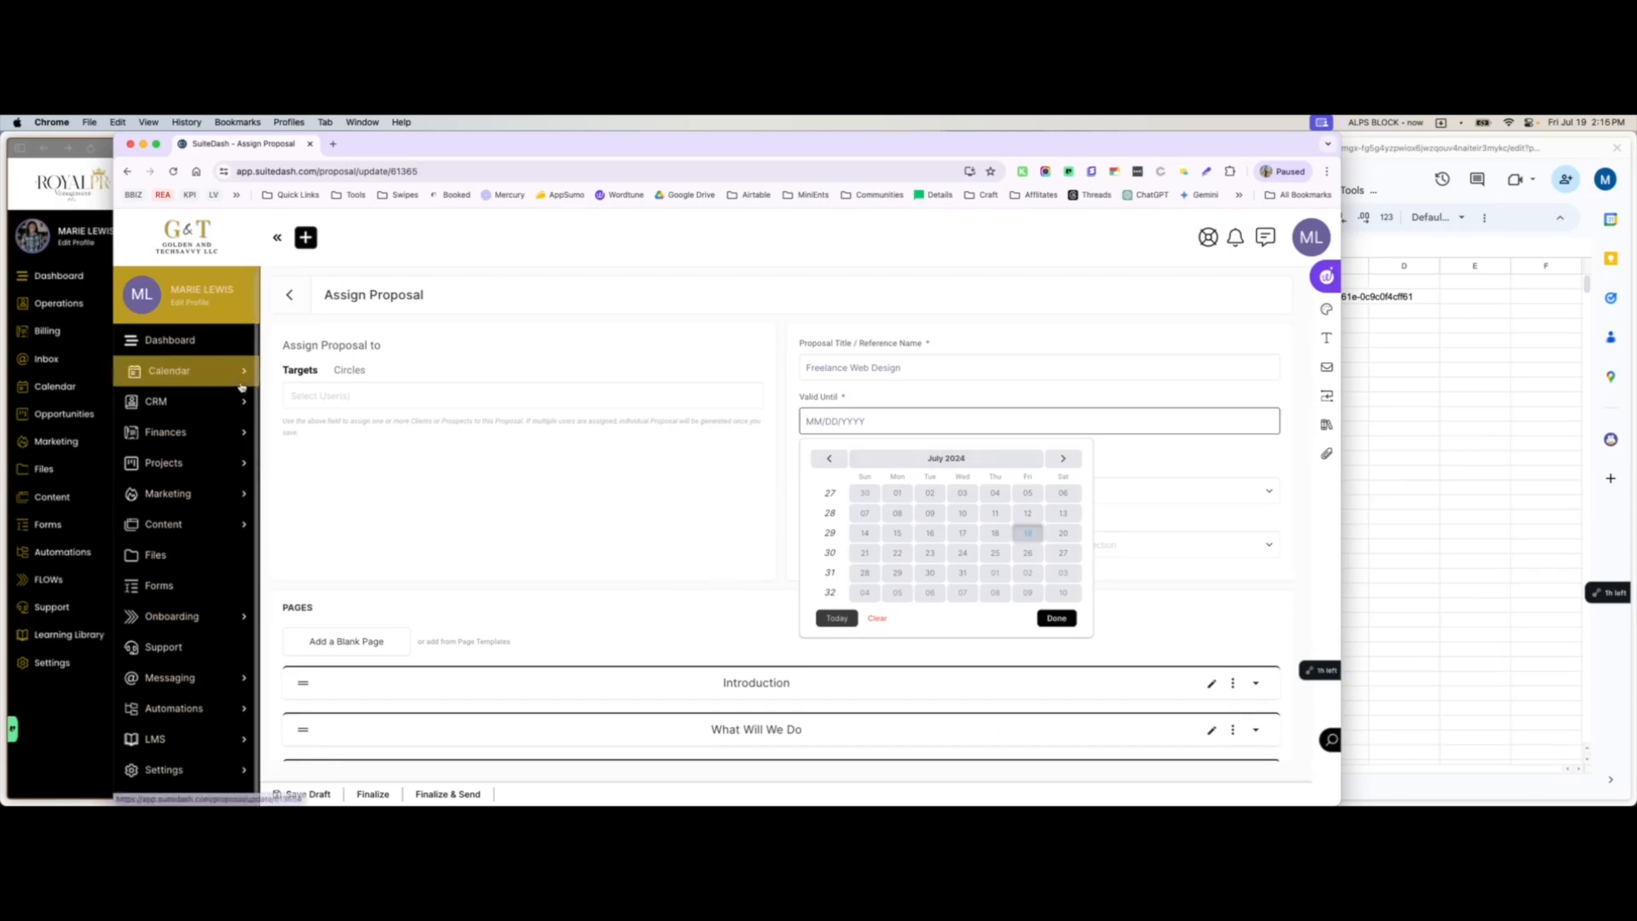
click(78, 219)
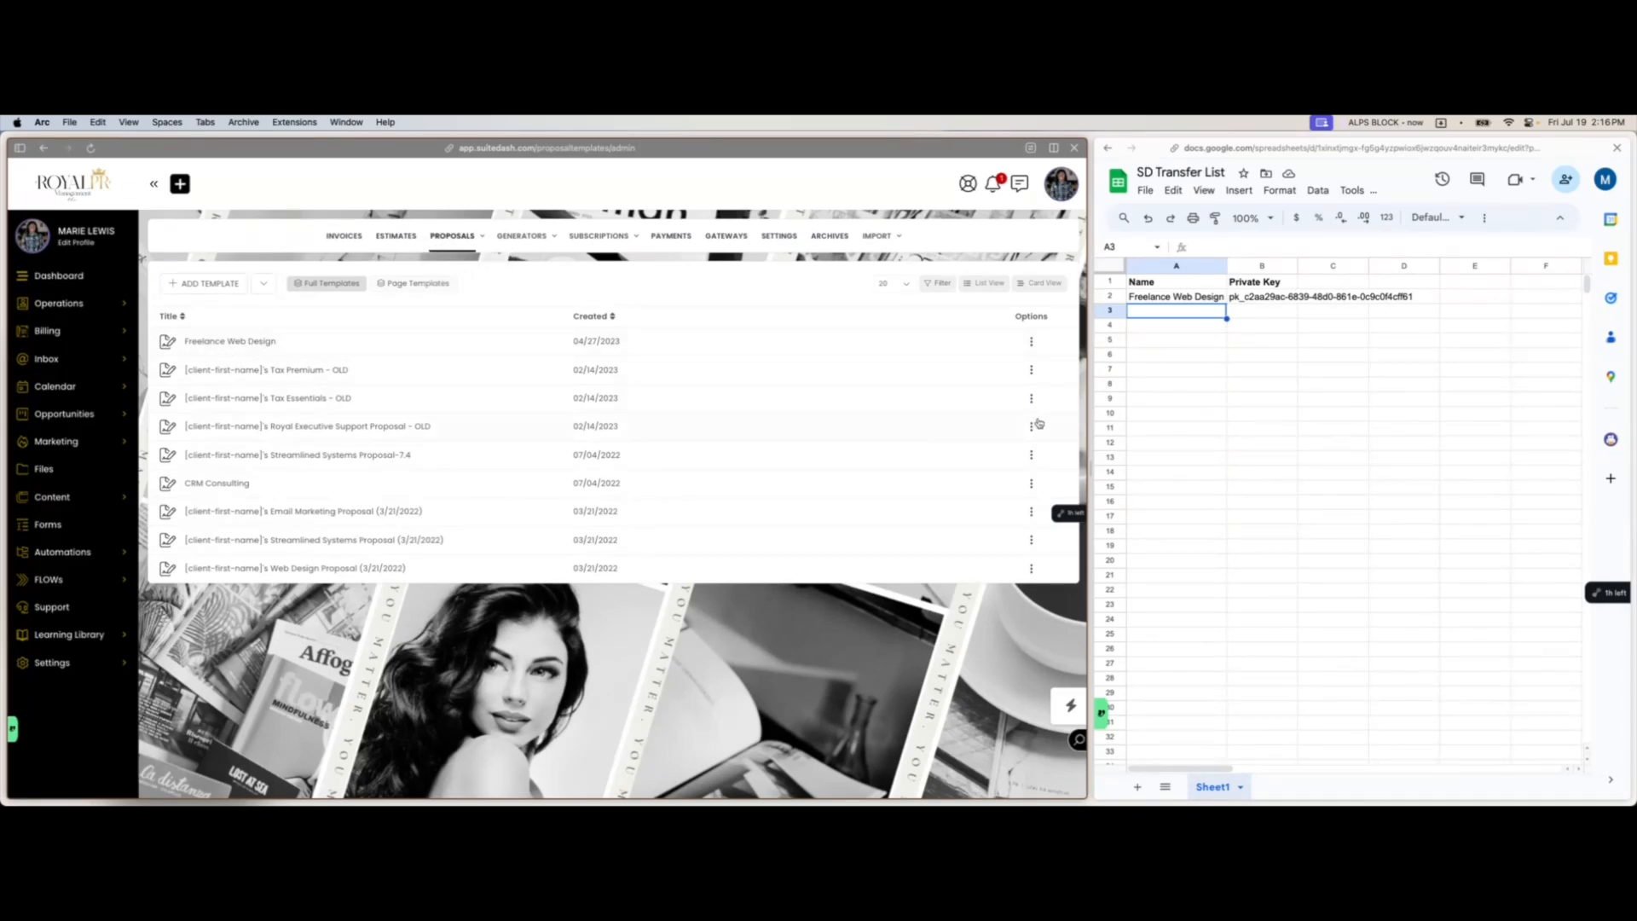
key(ctrl+Up)
key(ctrl+Up)
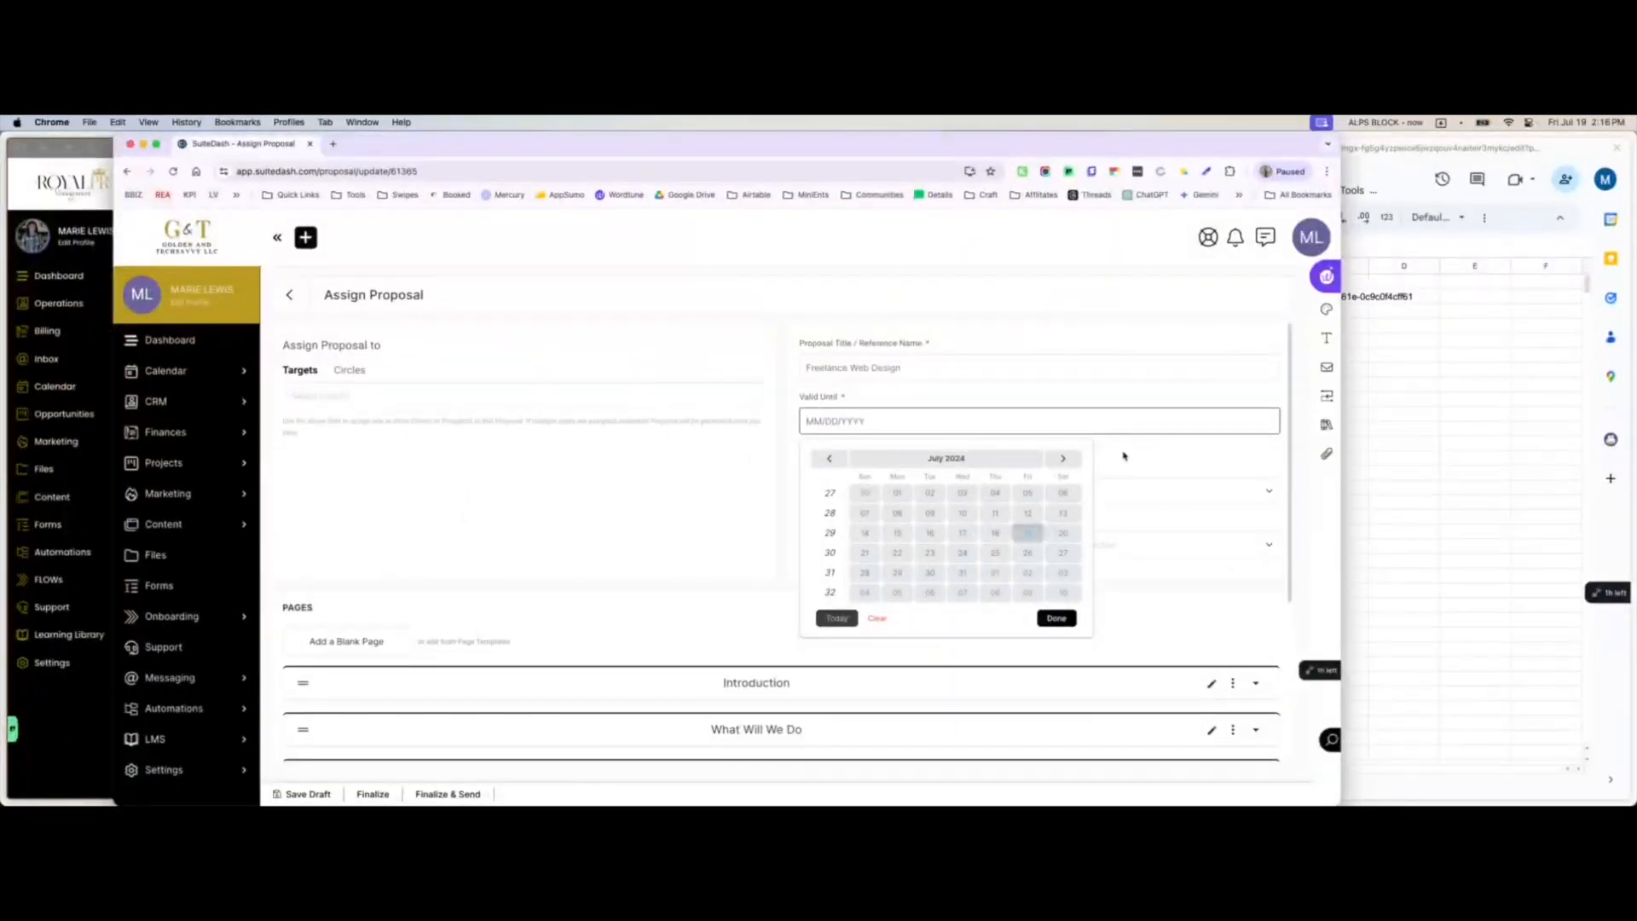
scroll(1134, 435, down, 3)
scroll(1111, 460, down, 2)
scroll(767, 426, up, 4)
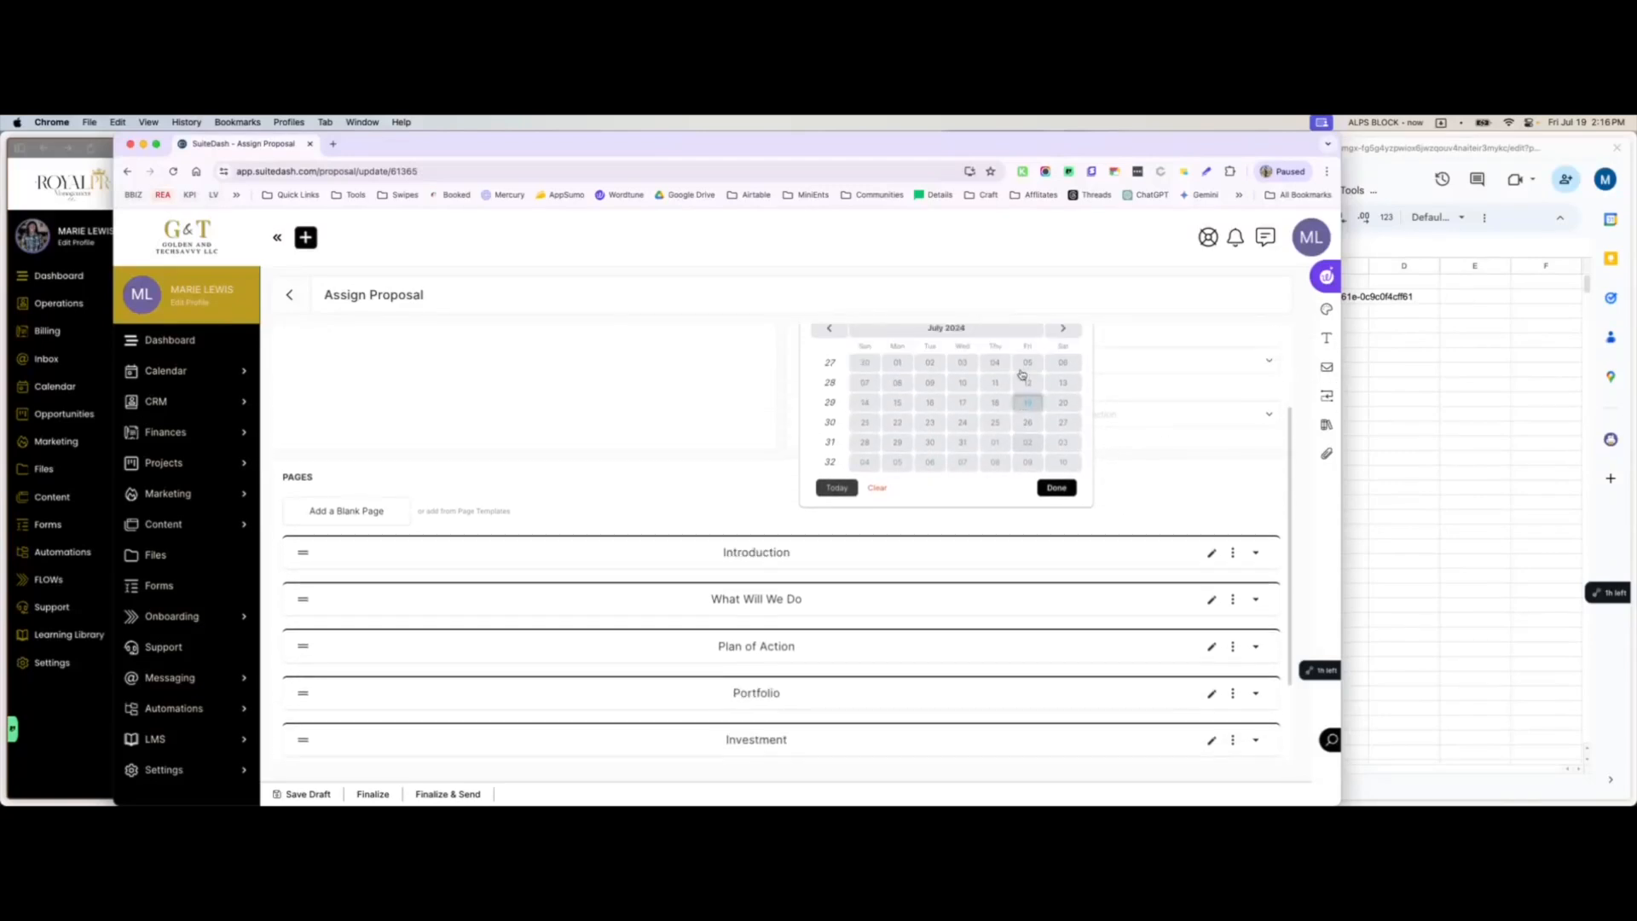
- Leave the proposal and reopen Freelance Web Design from the private templates in the Template Library
click(291, 296)
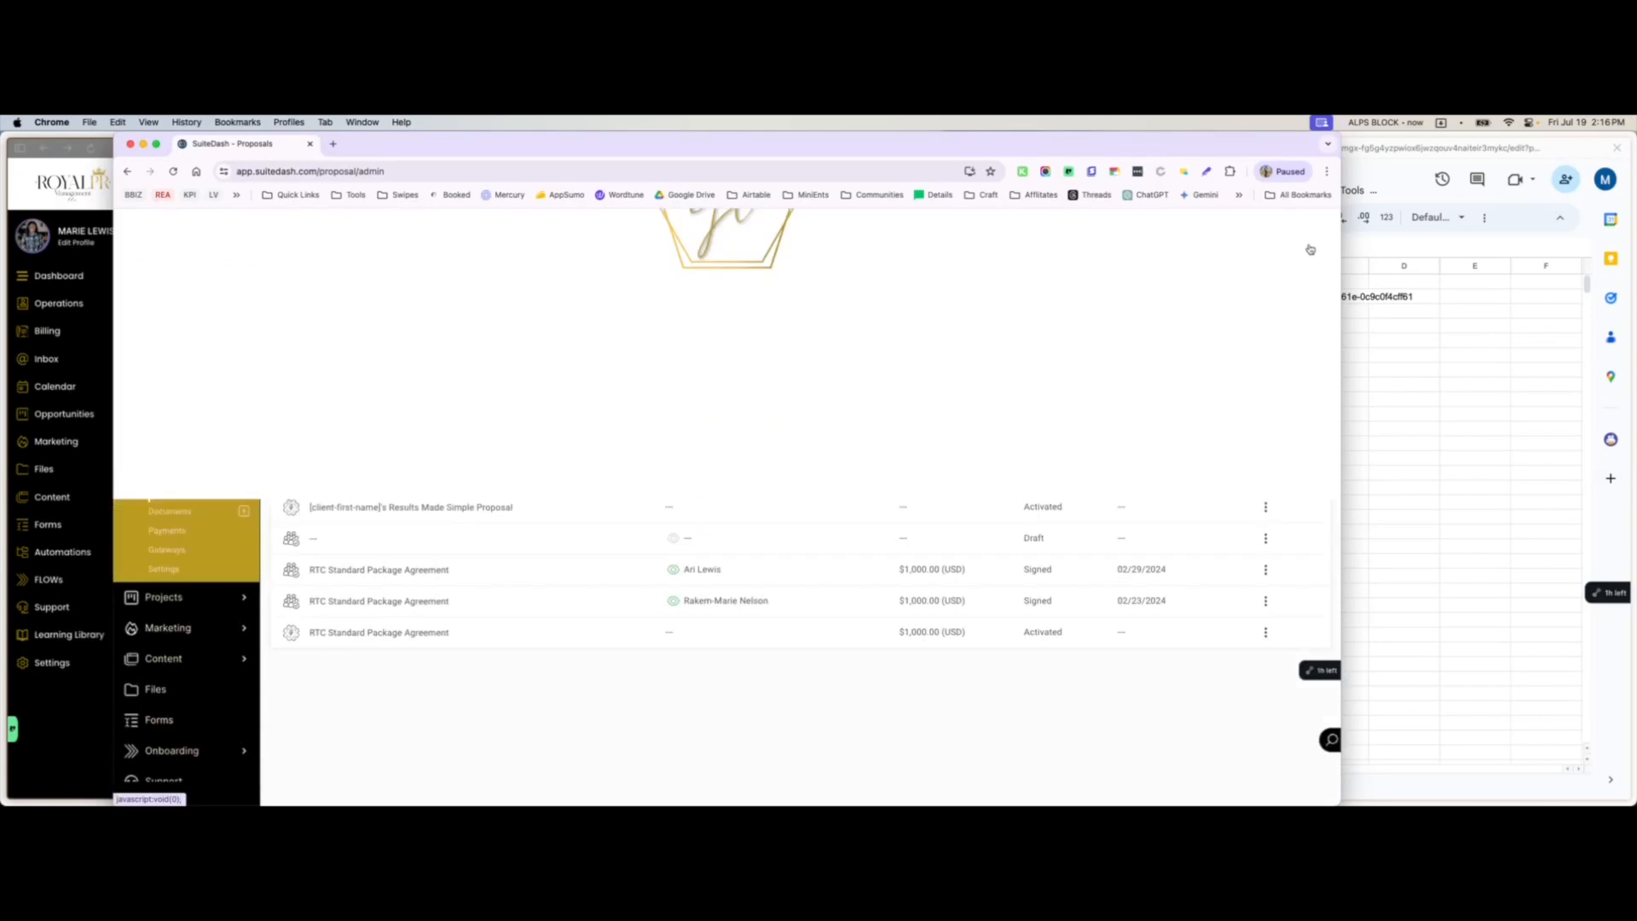
click(1313, 246)
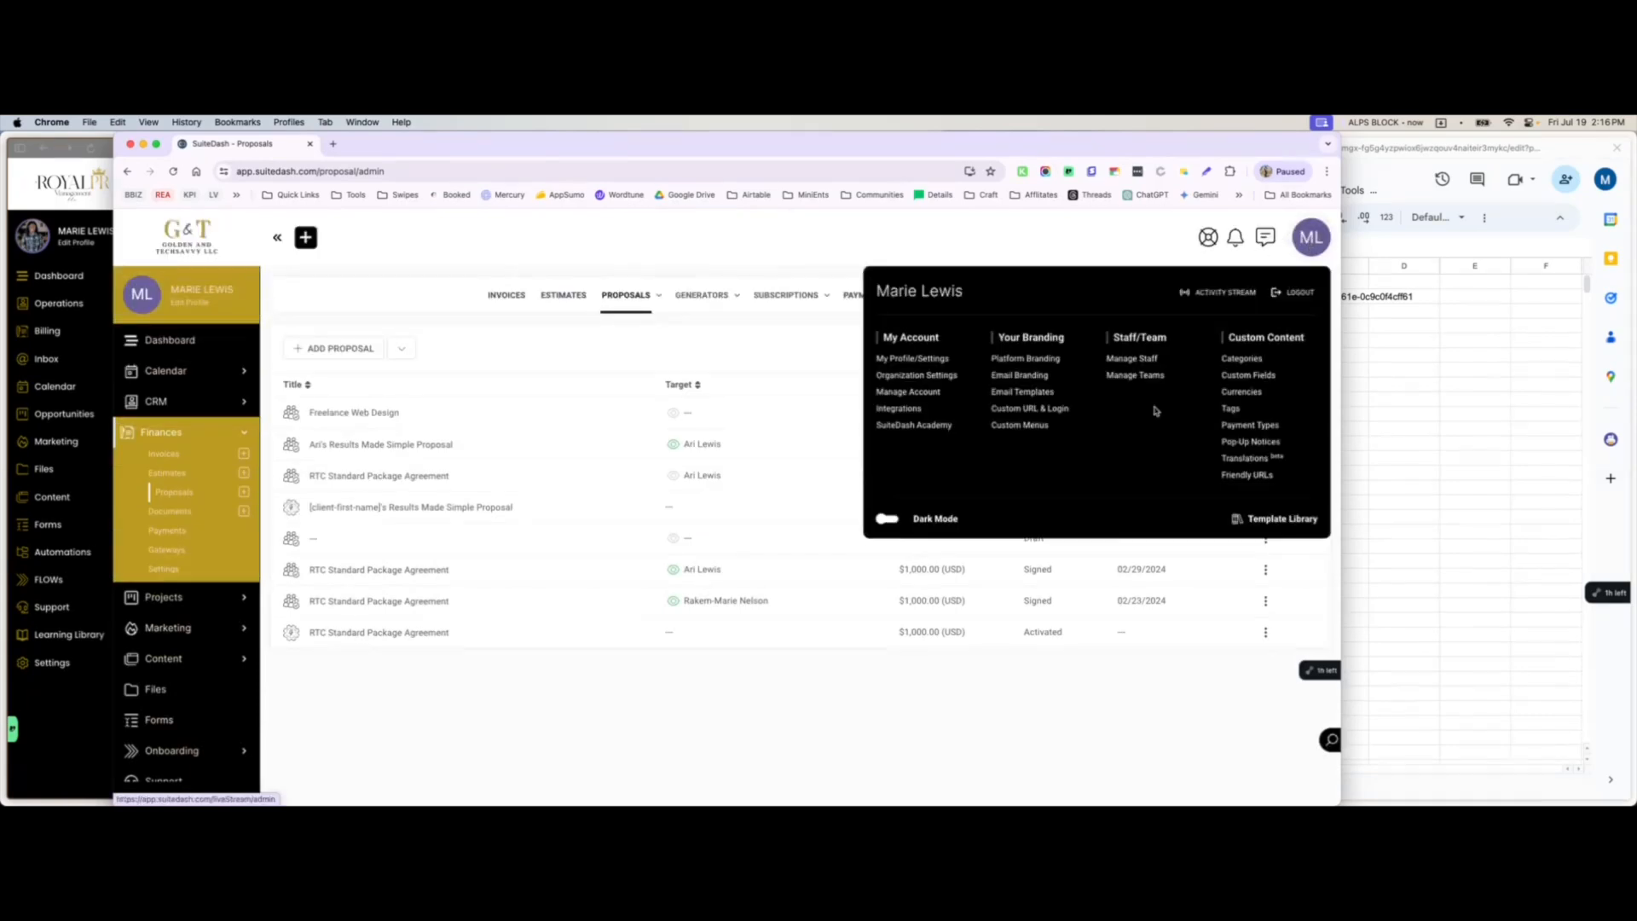
click(1284, 520)
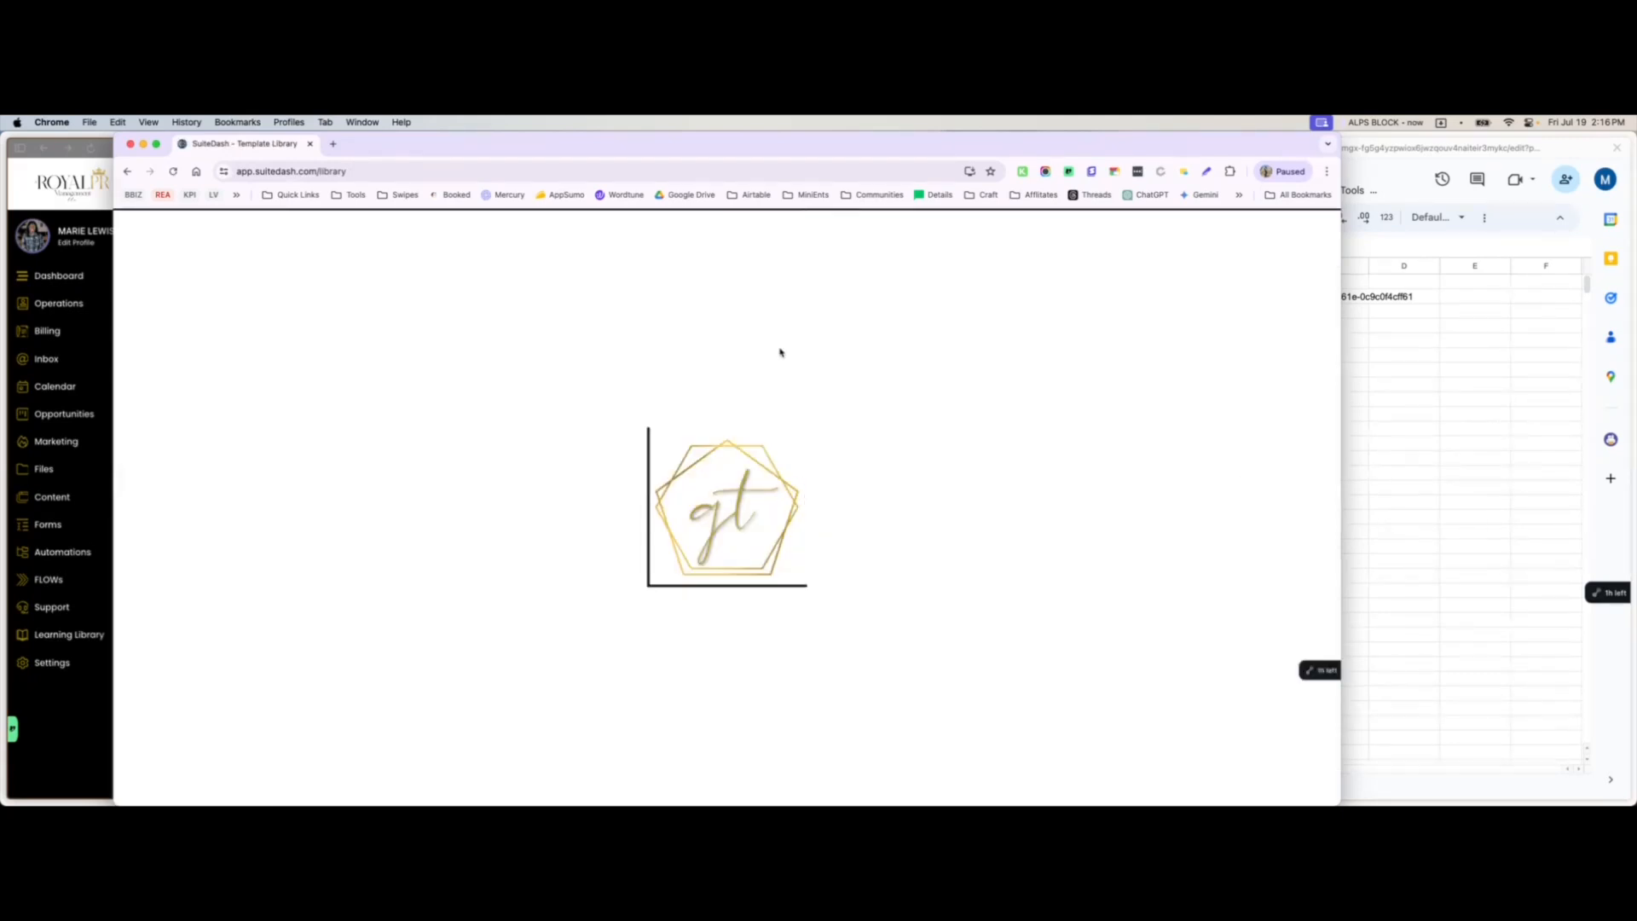
click(433, 355)
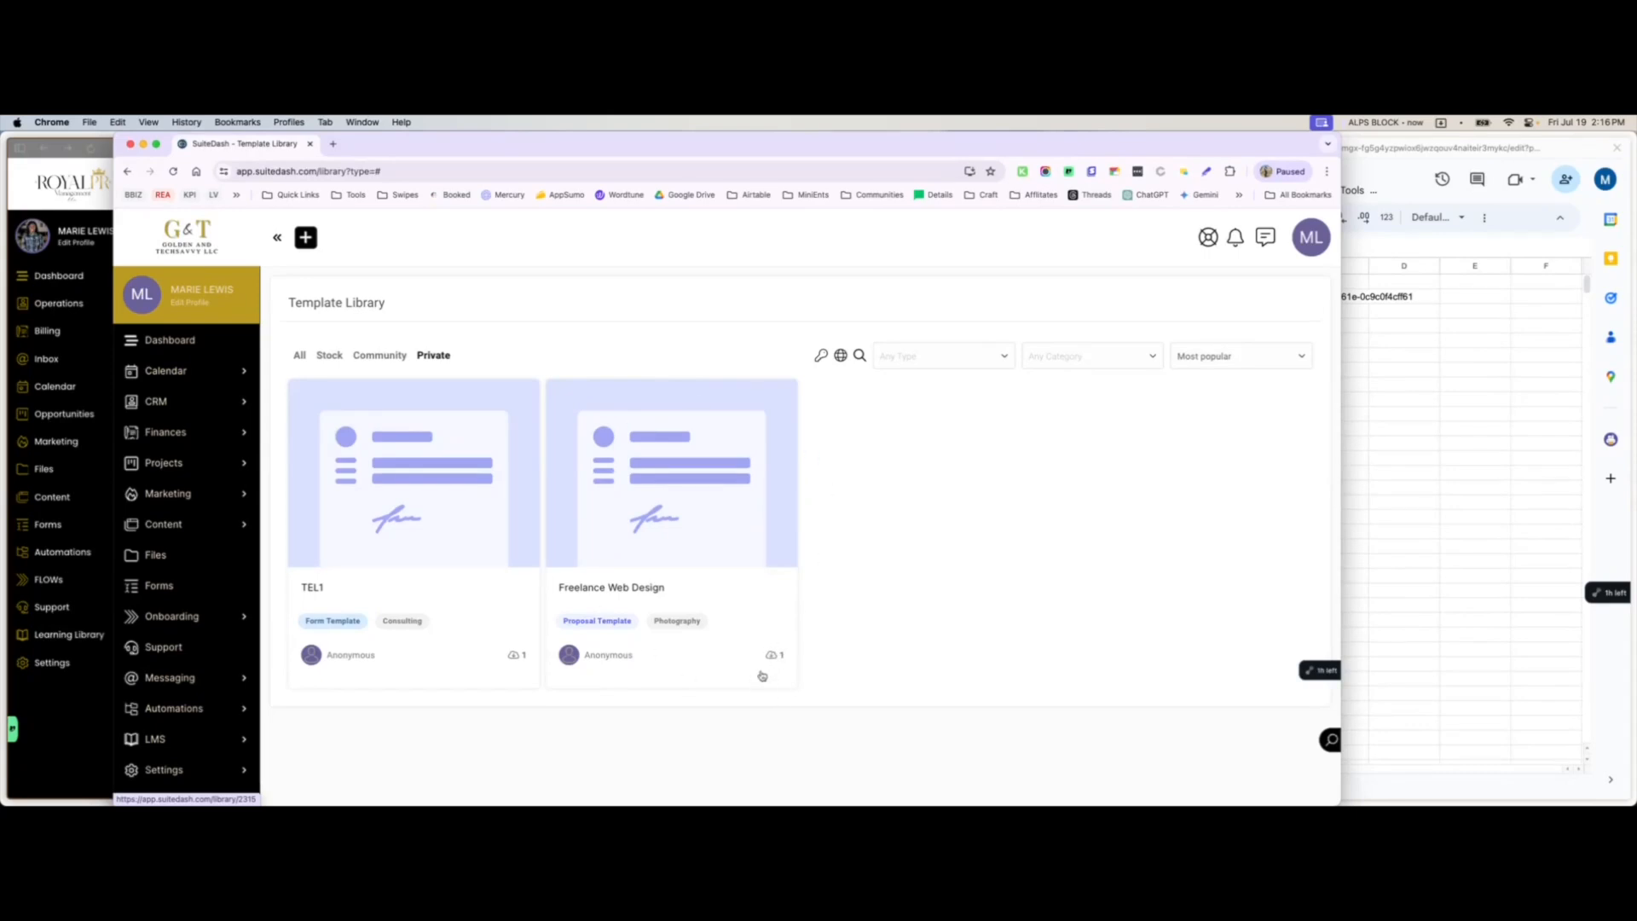
click(701, 571)
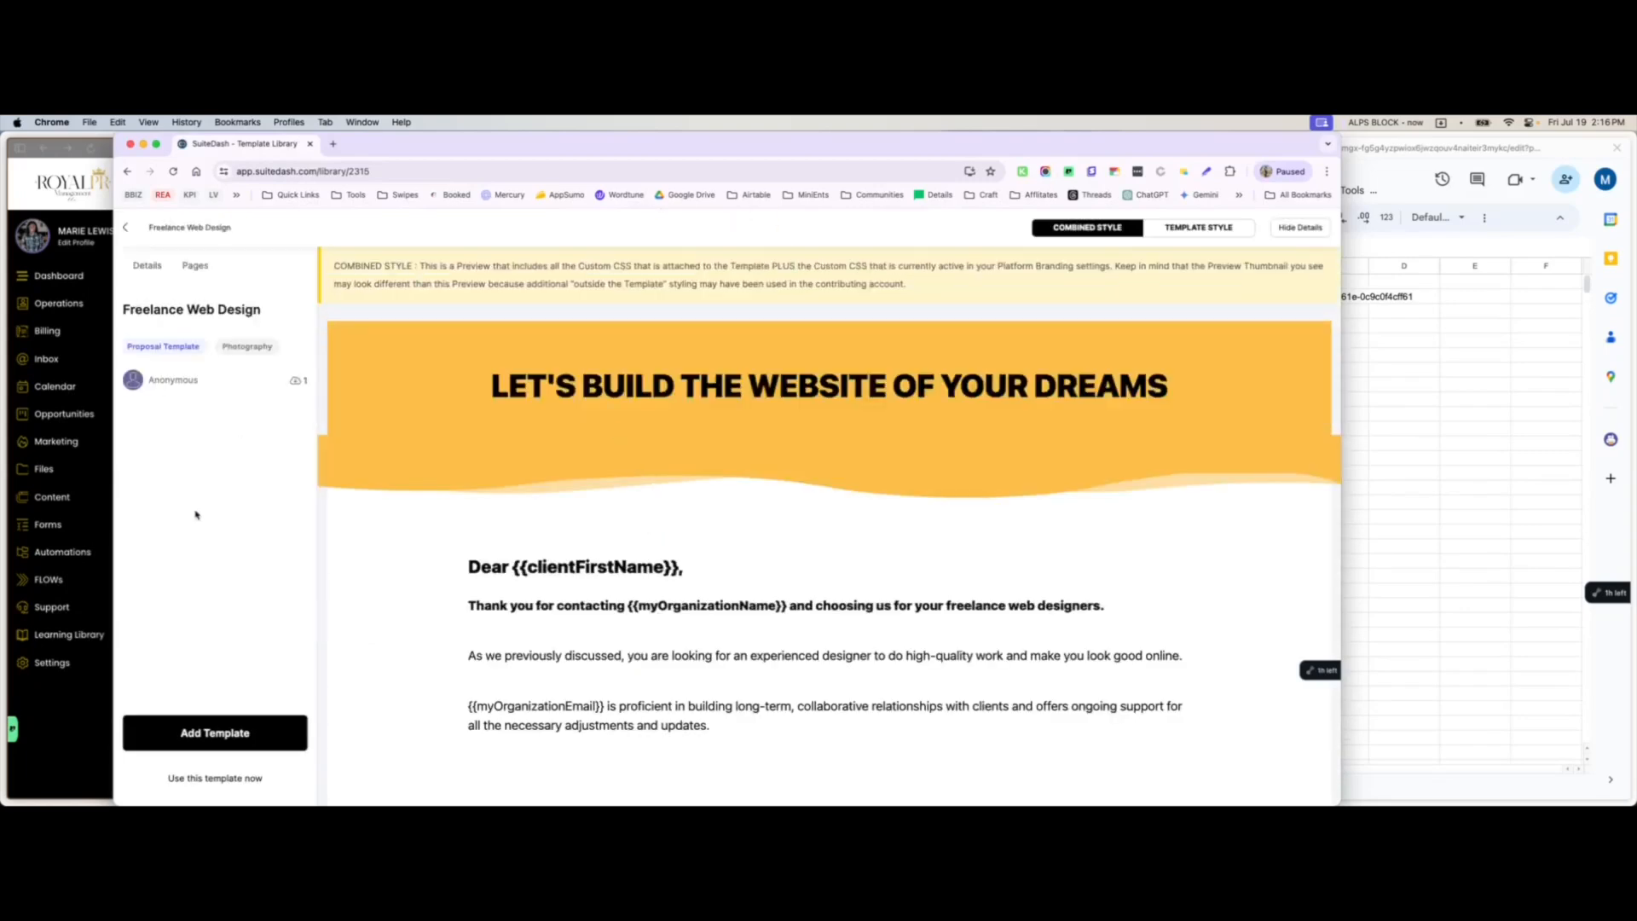
- Add Freelance Web Design to the portal's proposal templates, check its pages, and save the template
click(242, 733)
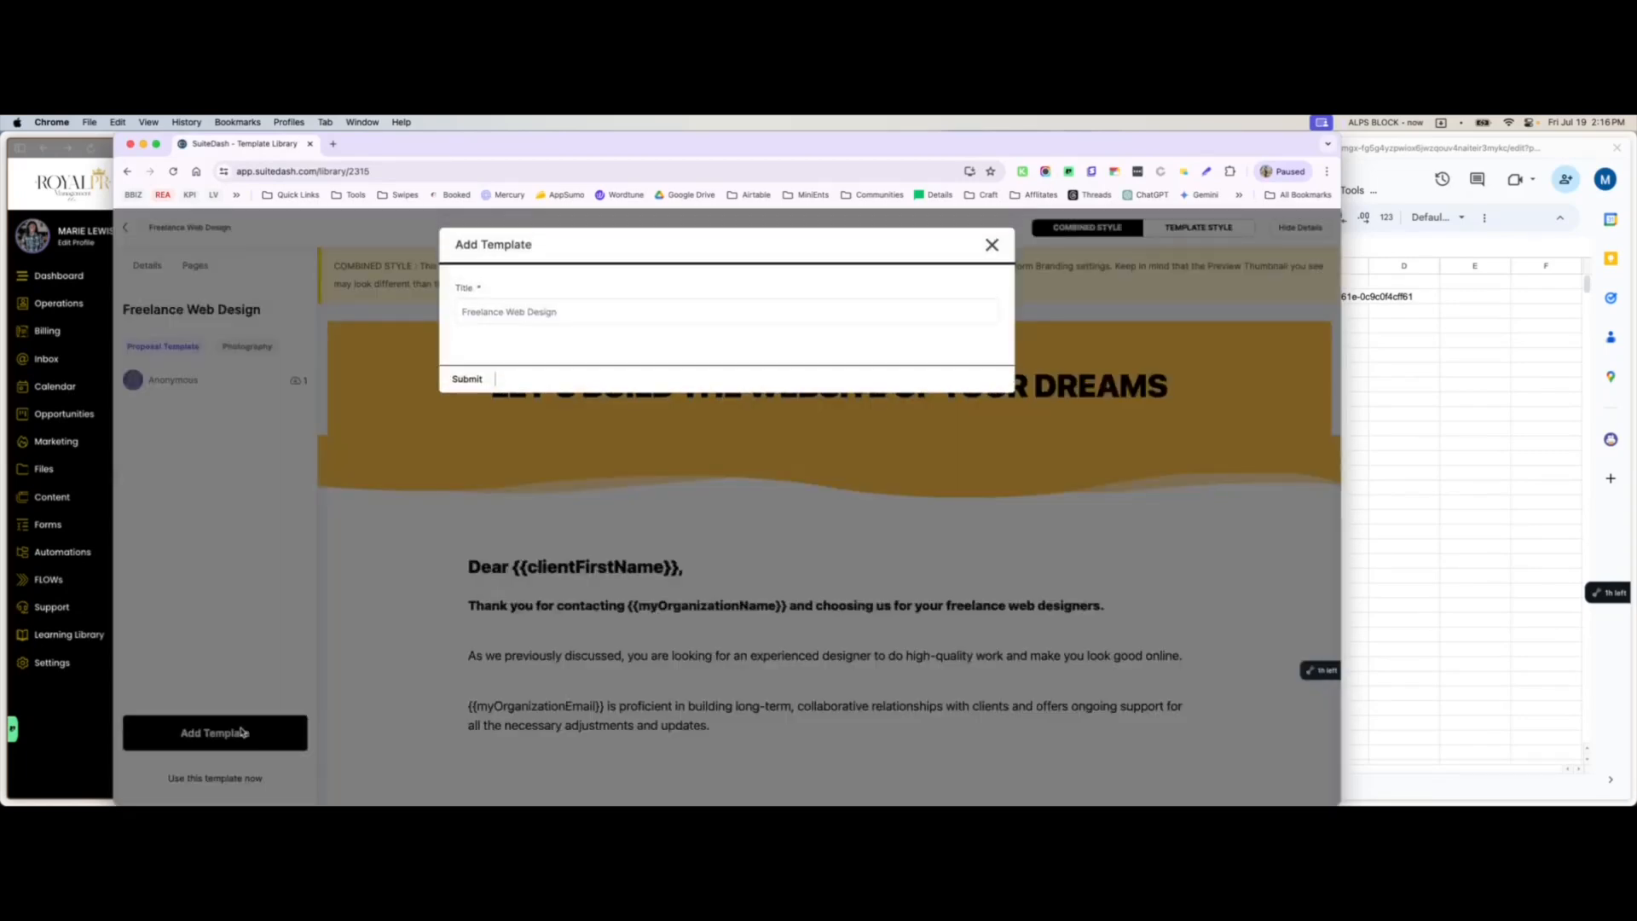
click(471, 378)
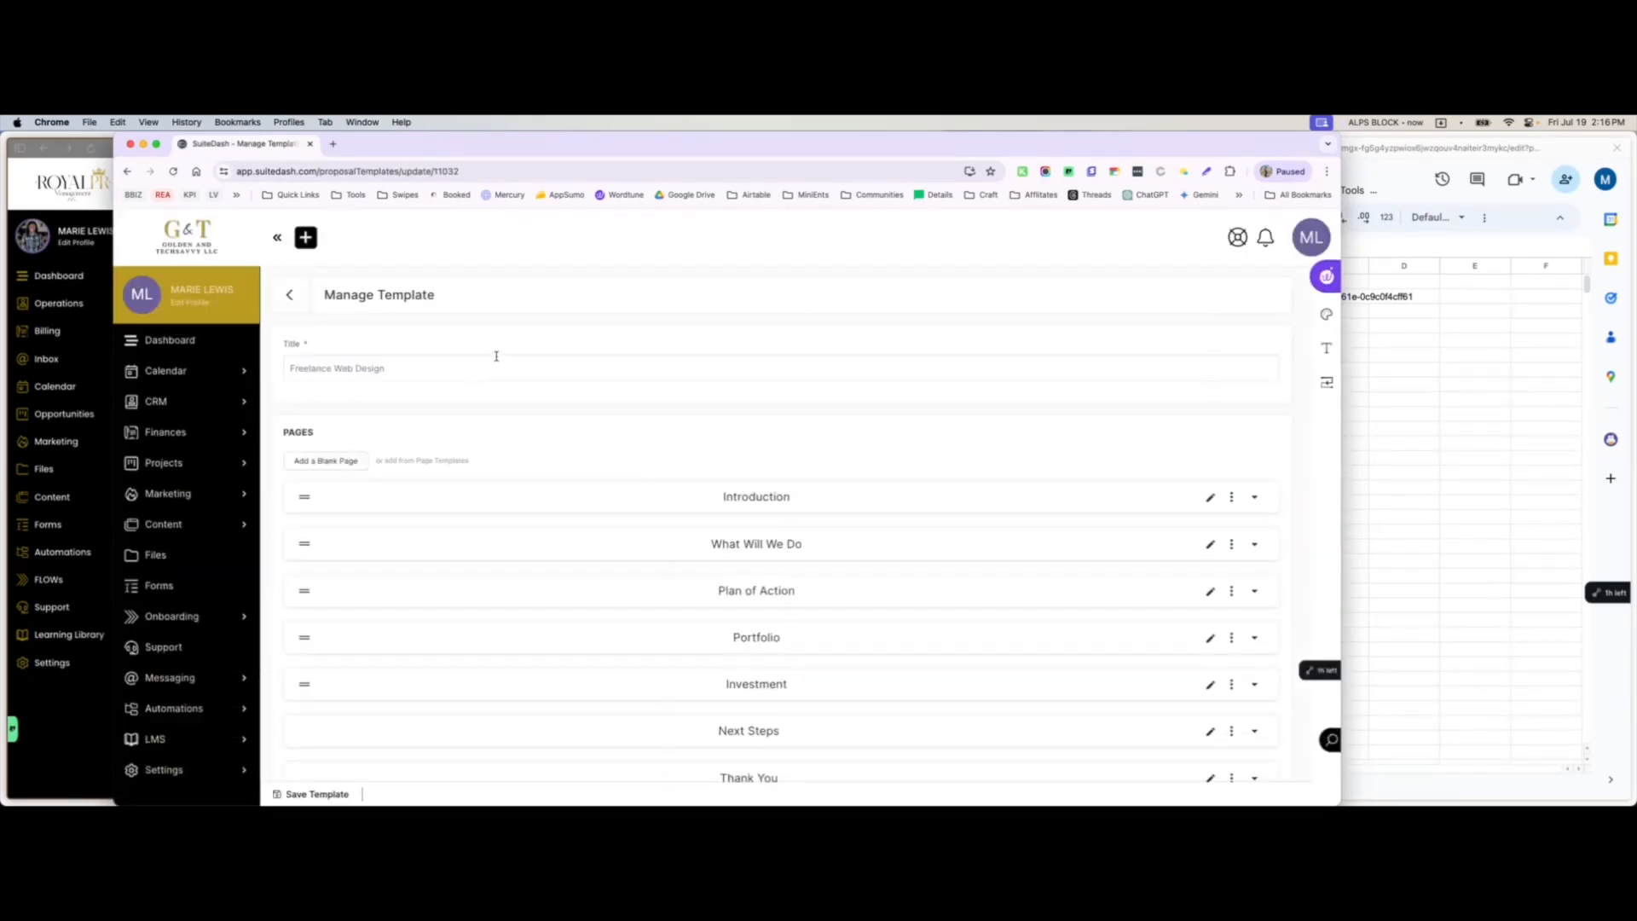
scroll(540, 556, down, 3)
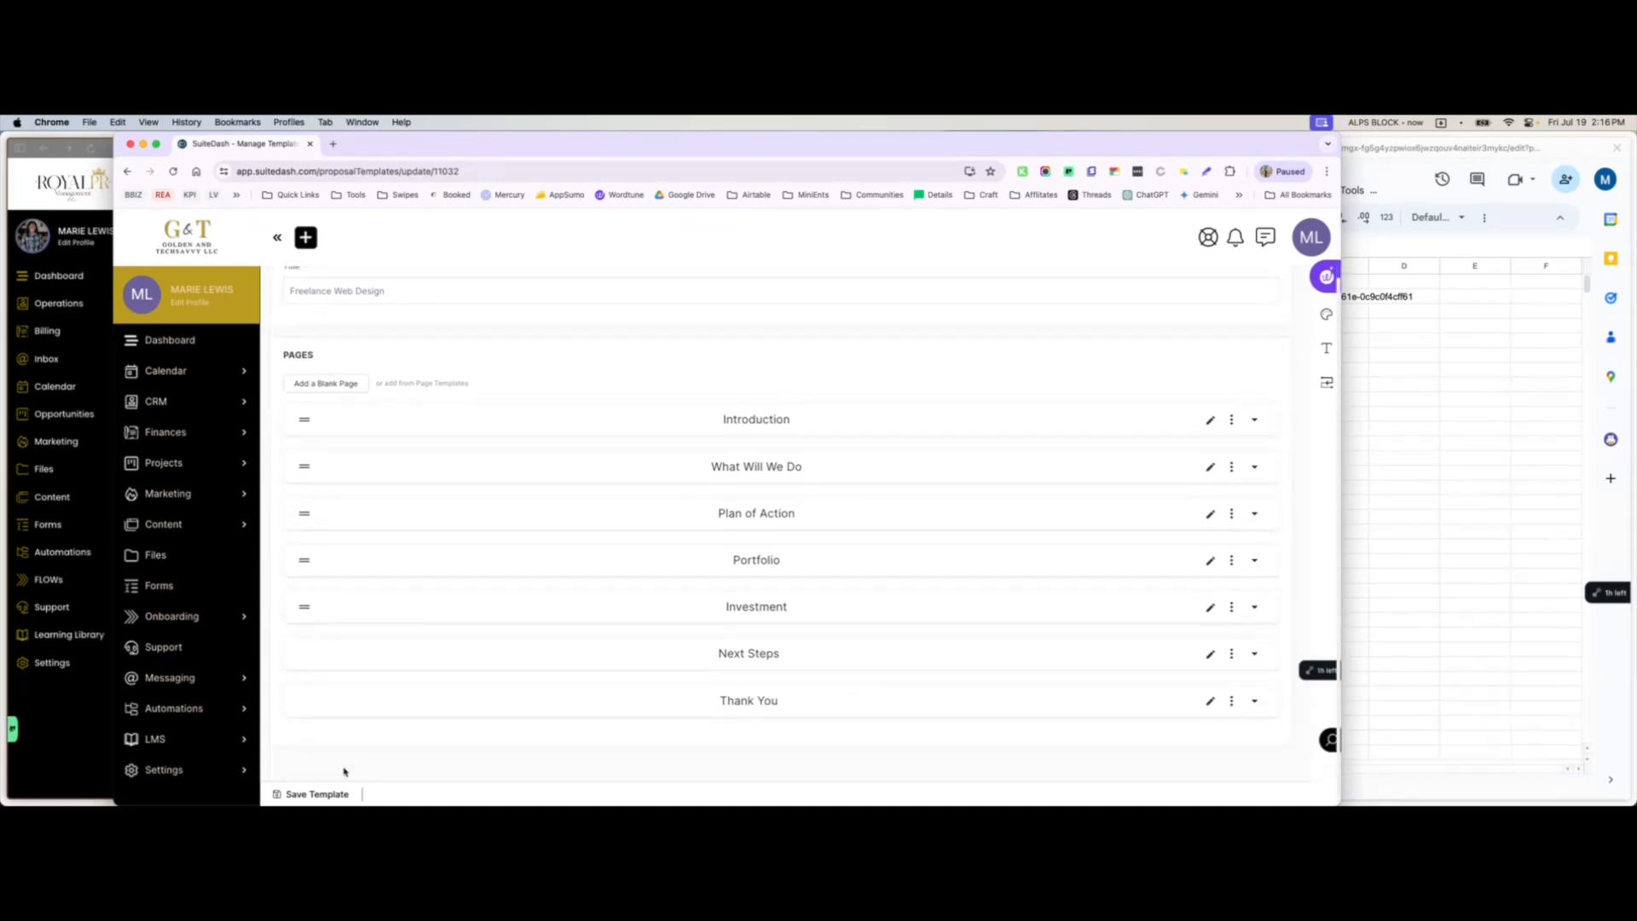
scroll(561, 572, up, 3)
click(338, 794)
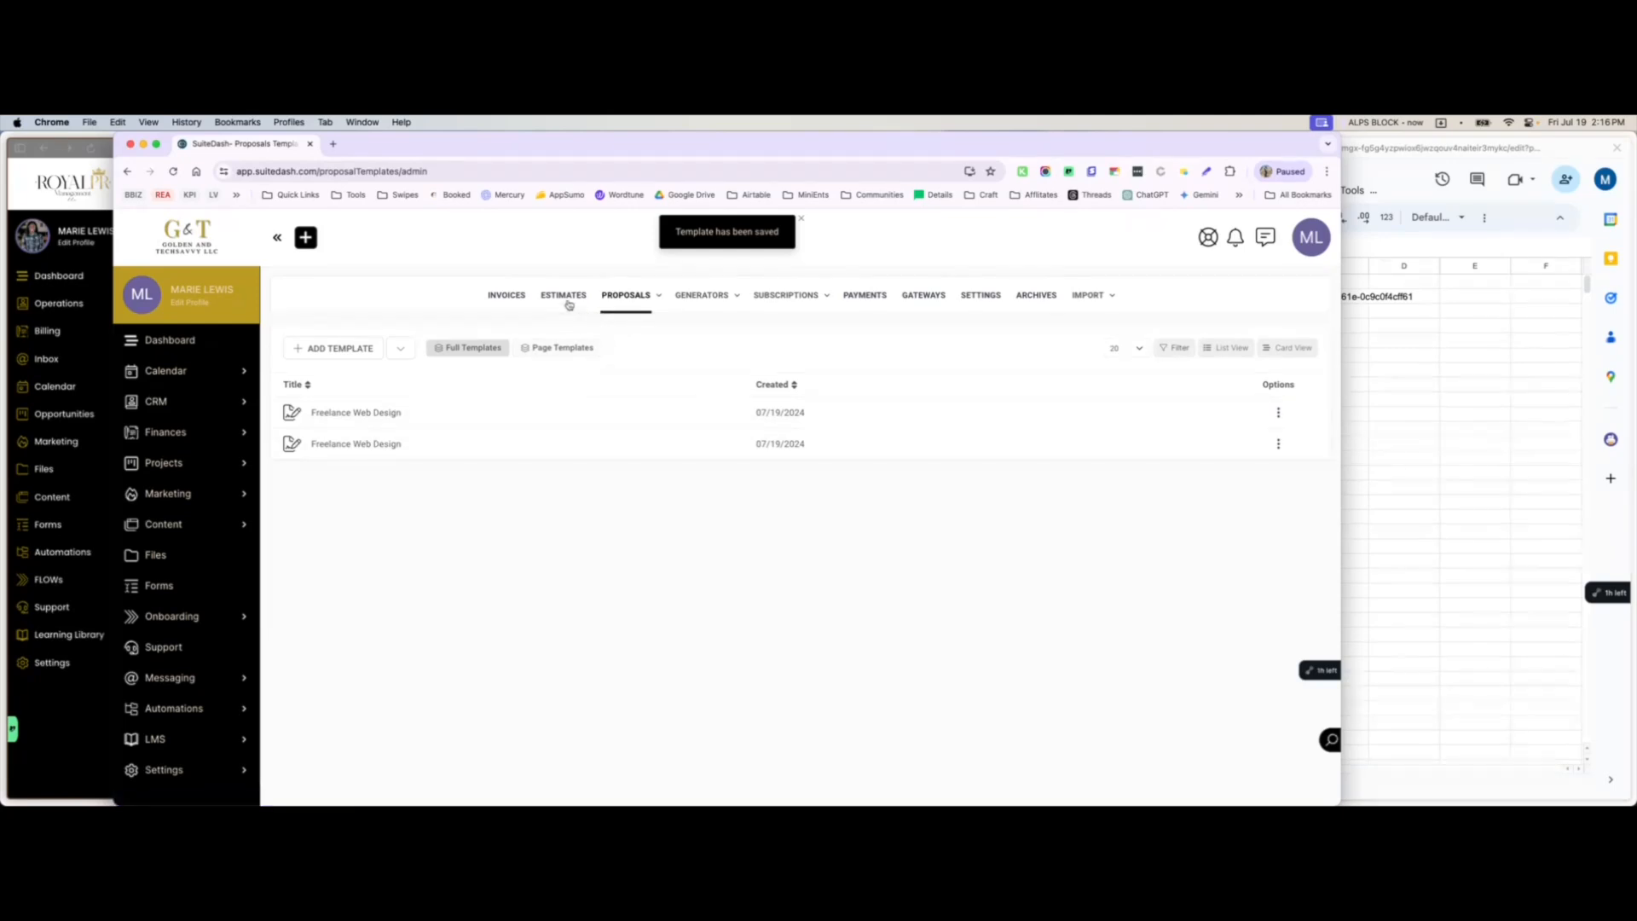
- Start a new proposal of type Generator from the proposals list
click(631, 333)
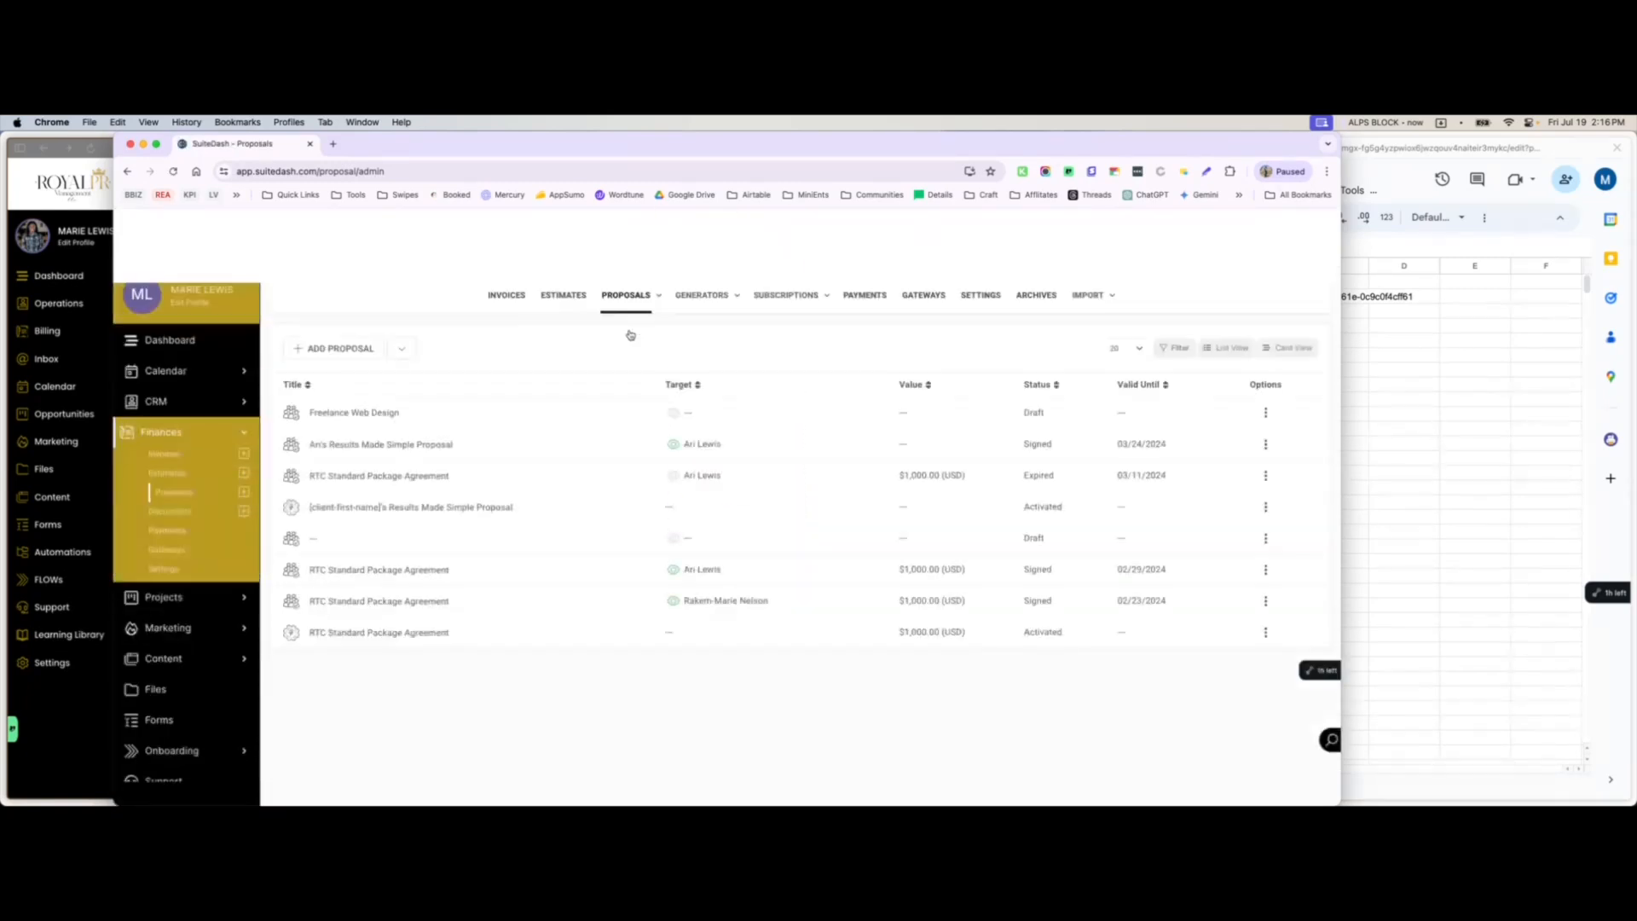
click(346, 349)
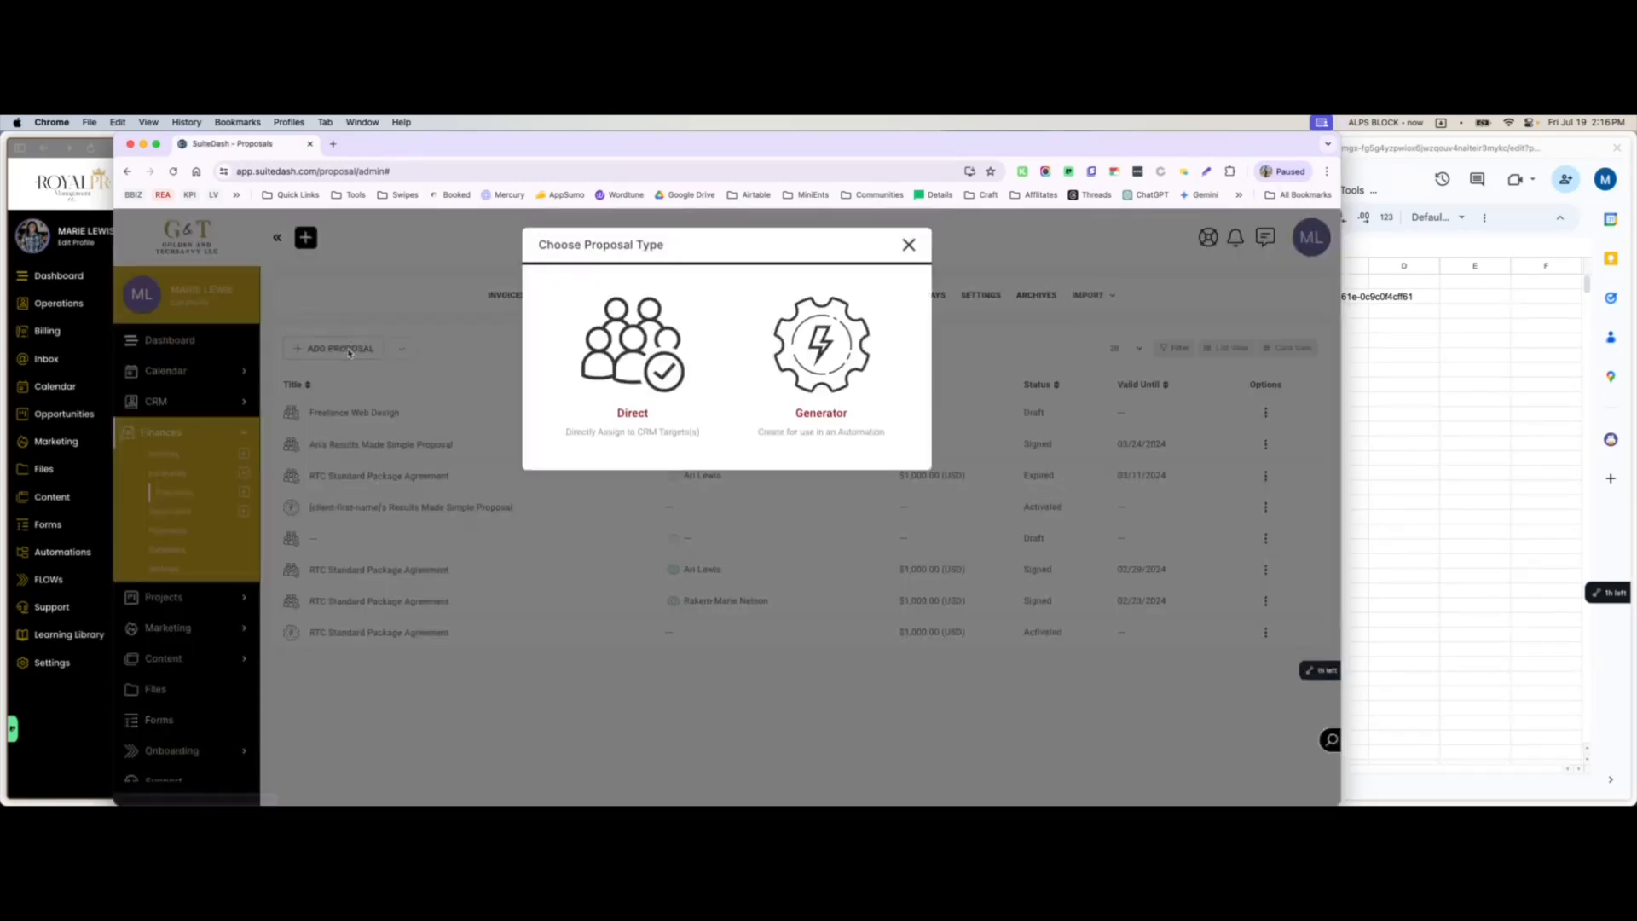
click(828, 369)
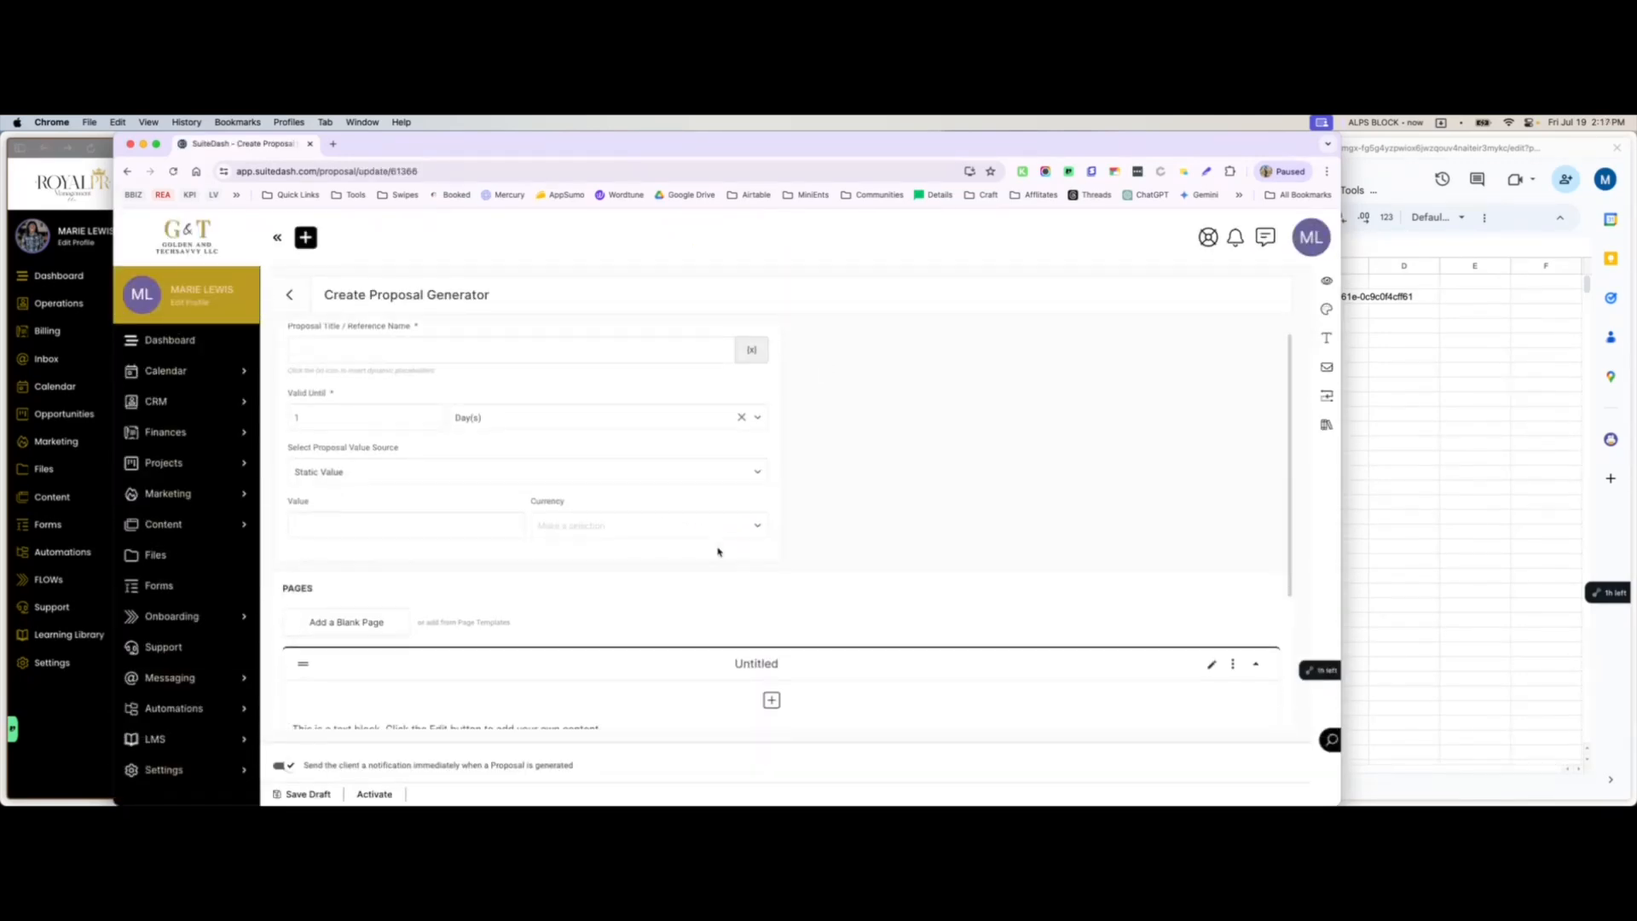
- Load the Freelance Web Design template into the proposal generator, keeping the current pages and setting its automations to Reset
scroll(720, 551, down, 1)
click(1236, 631)
scroll(1236, 631, down, 1)
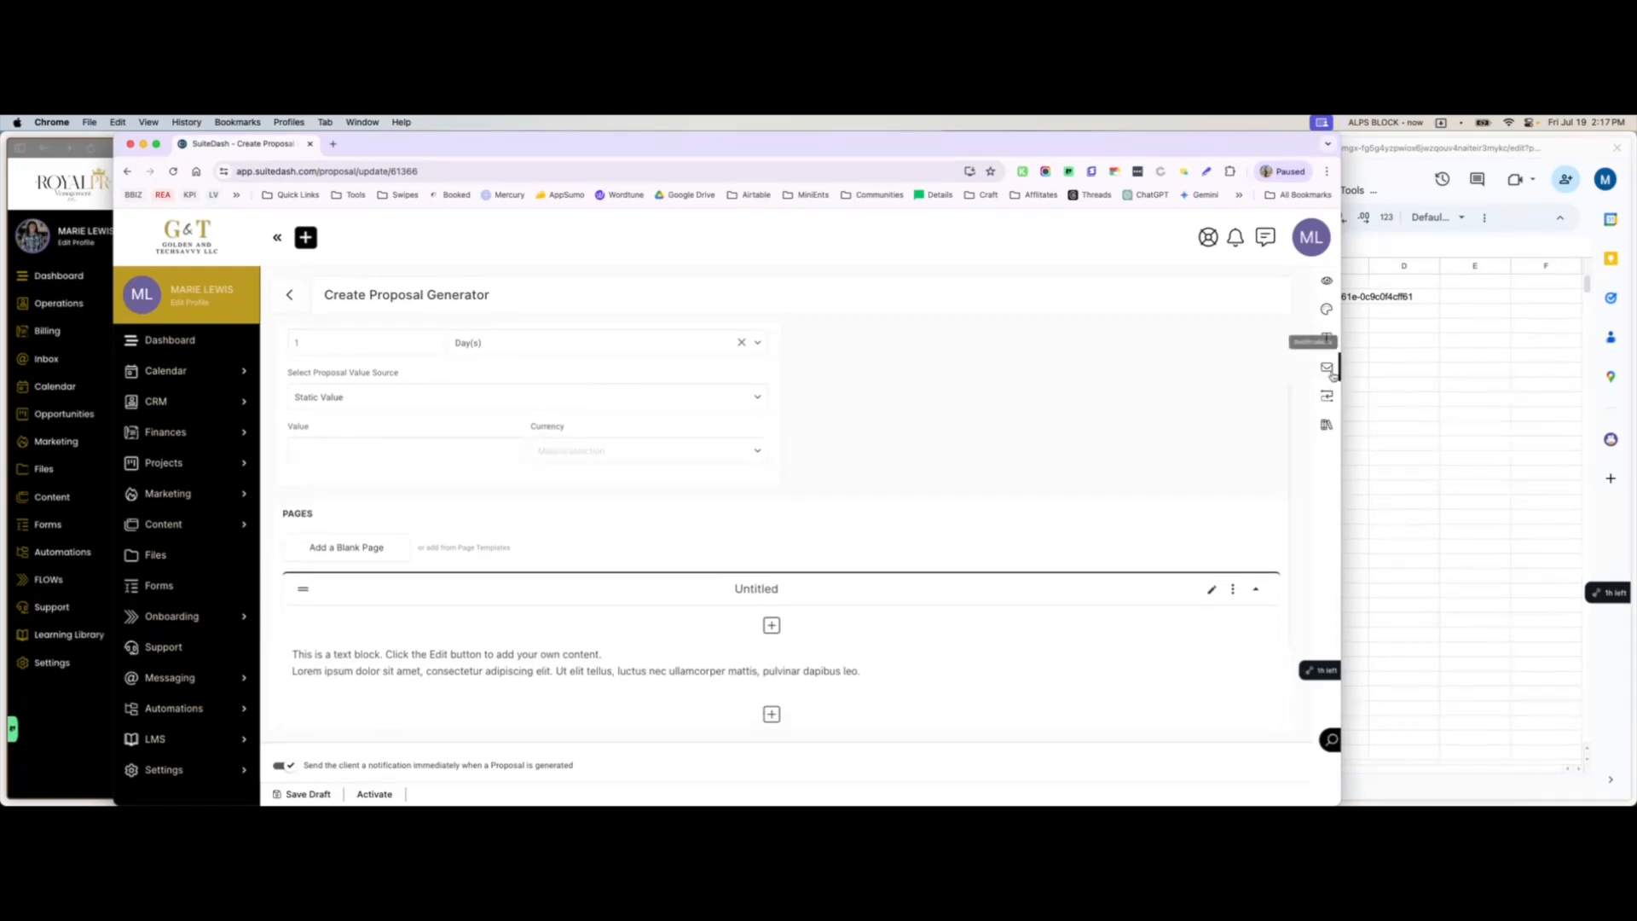
click(1328, 286)
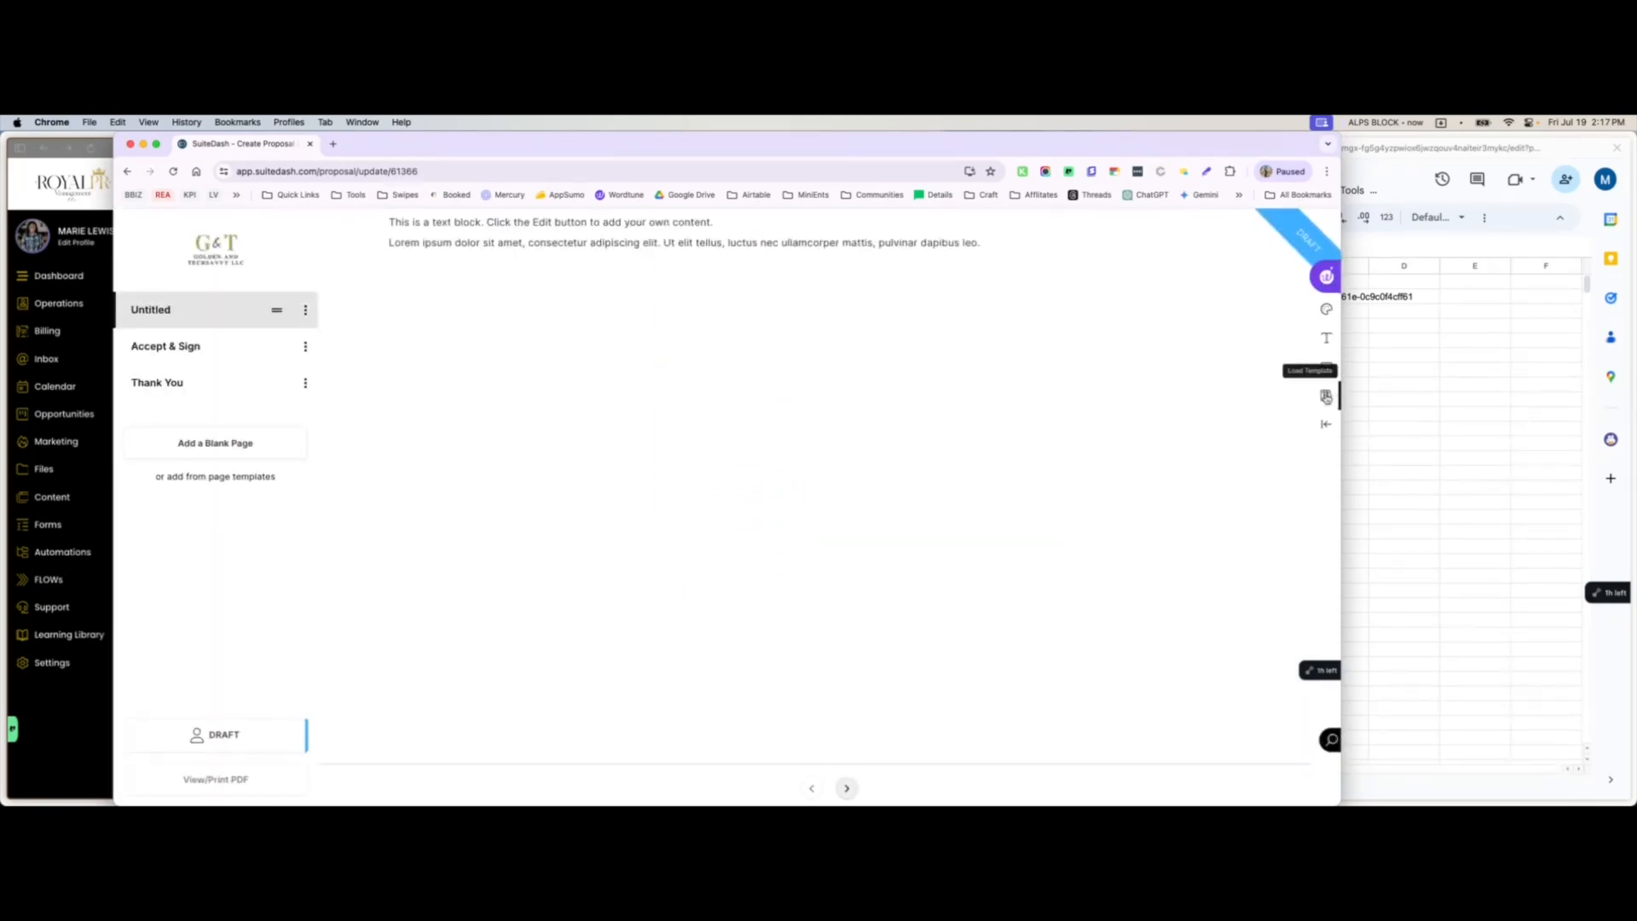
click(1325, 397)
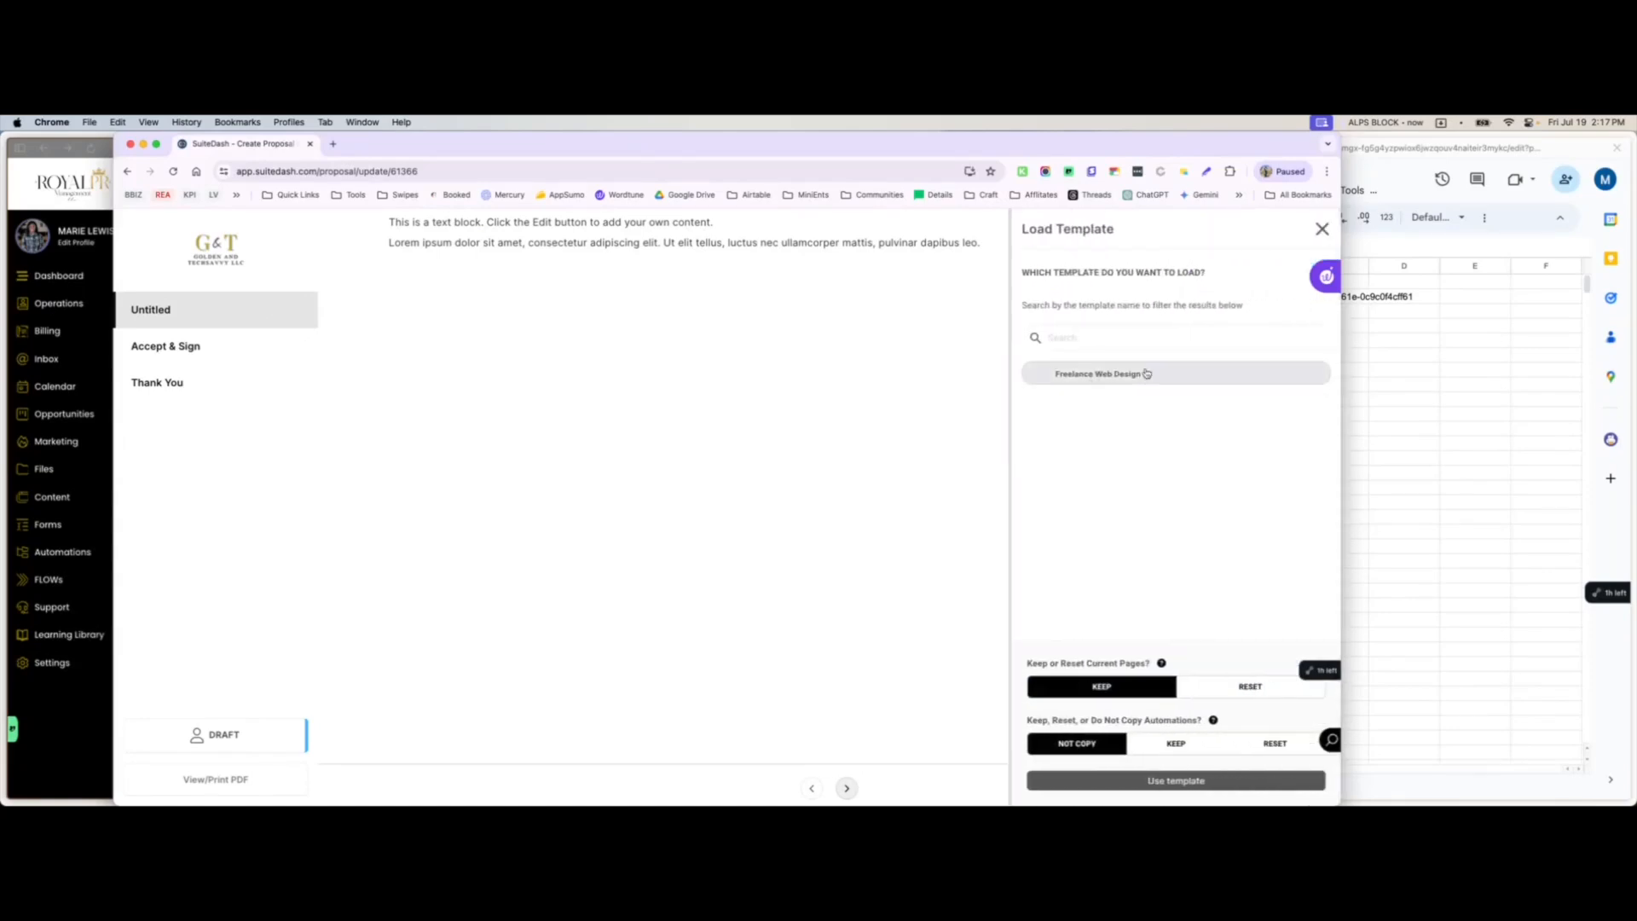
click(1120, 375)
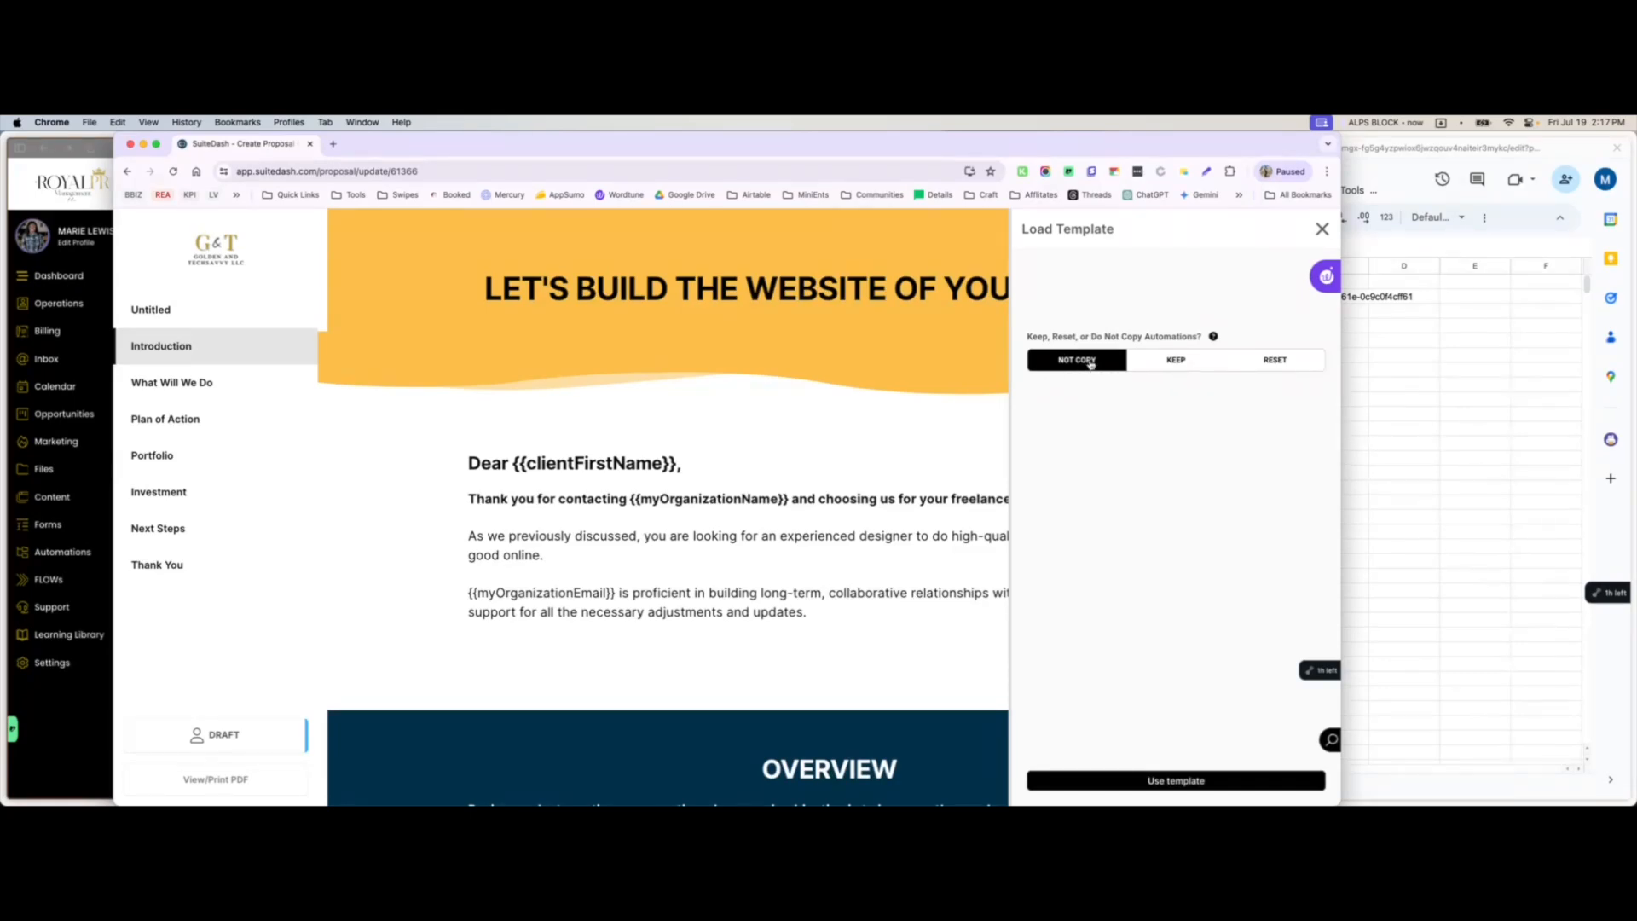
click(1176, 366)
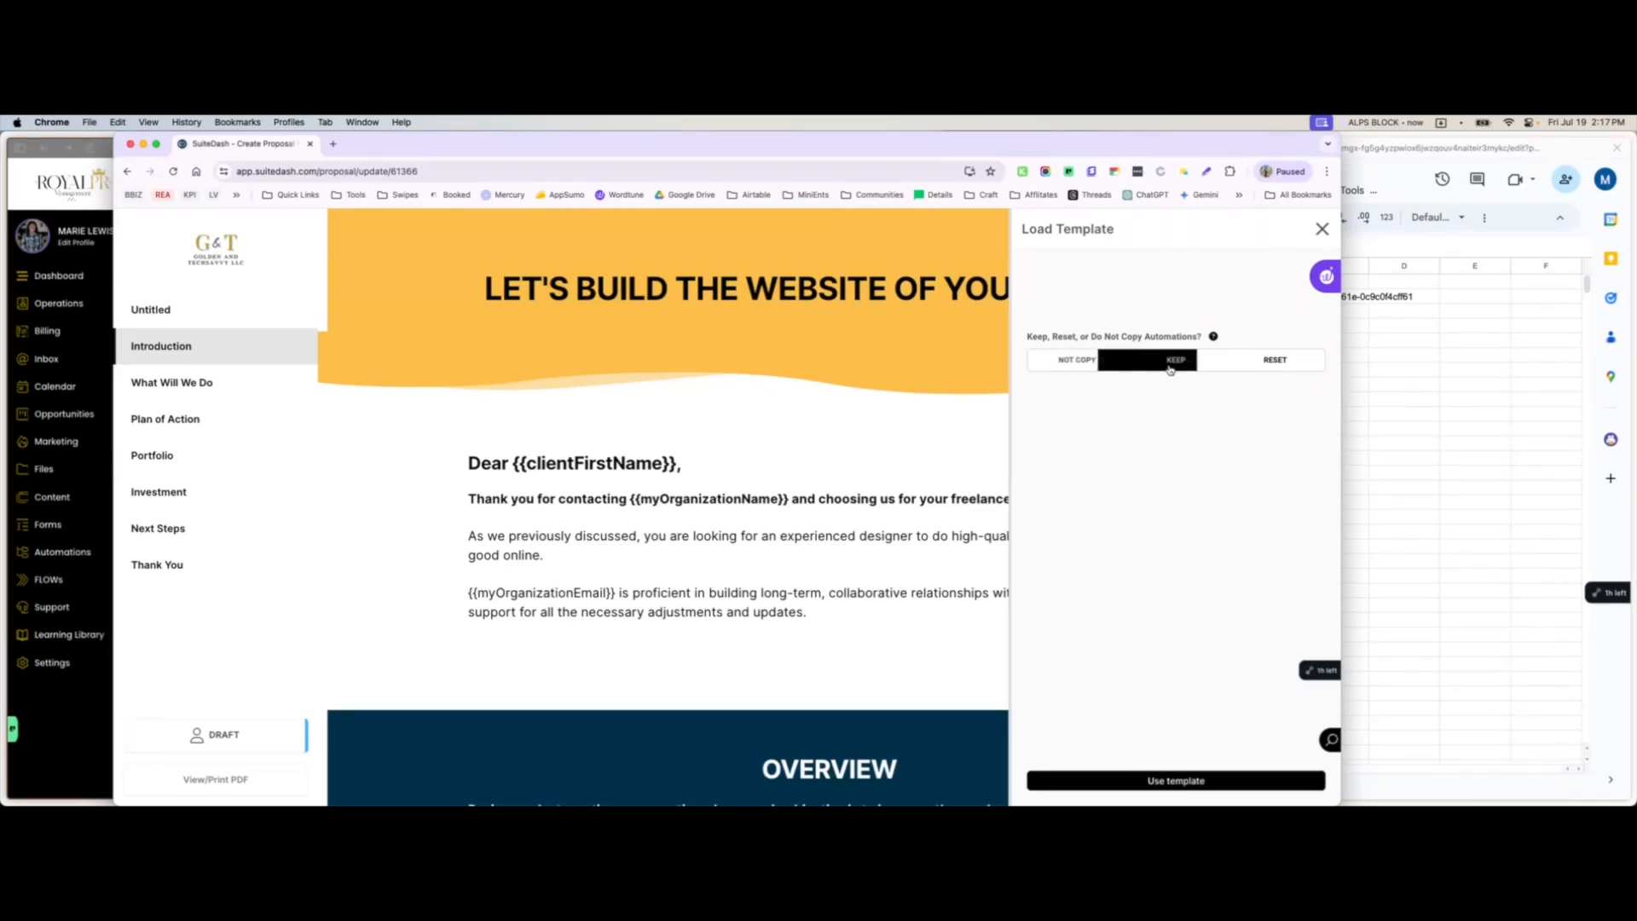
click(1259, 362)
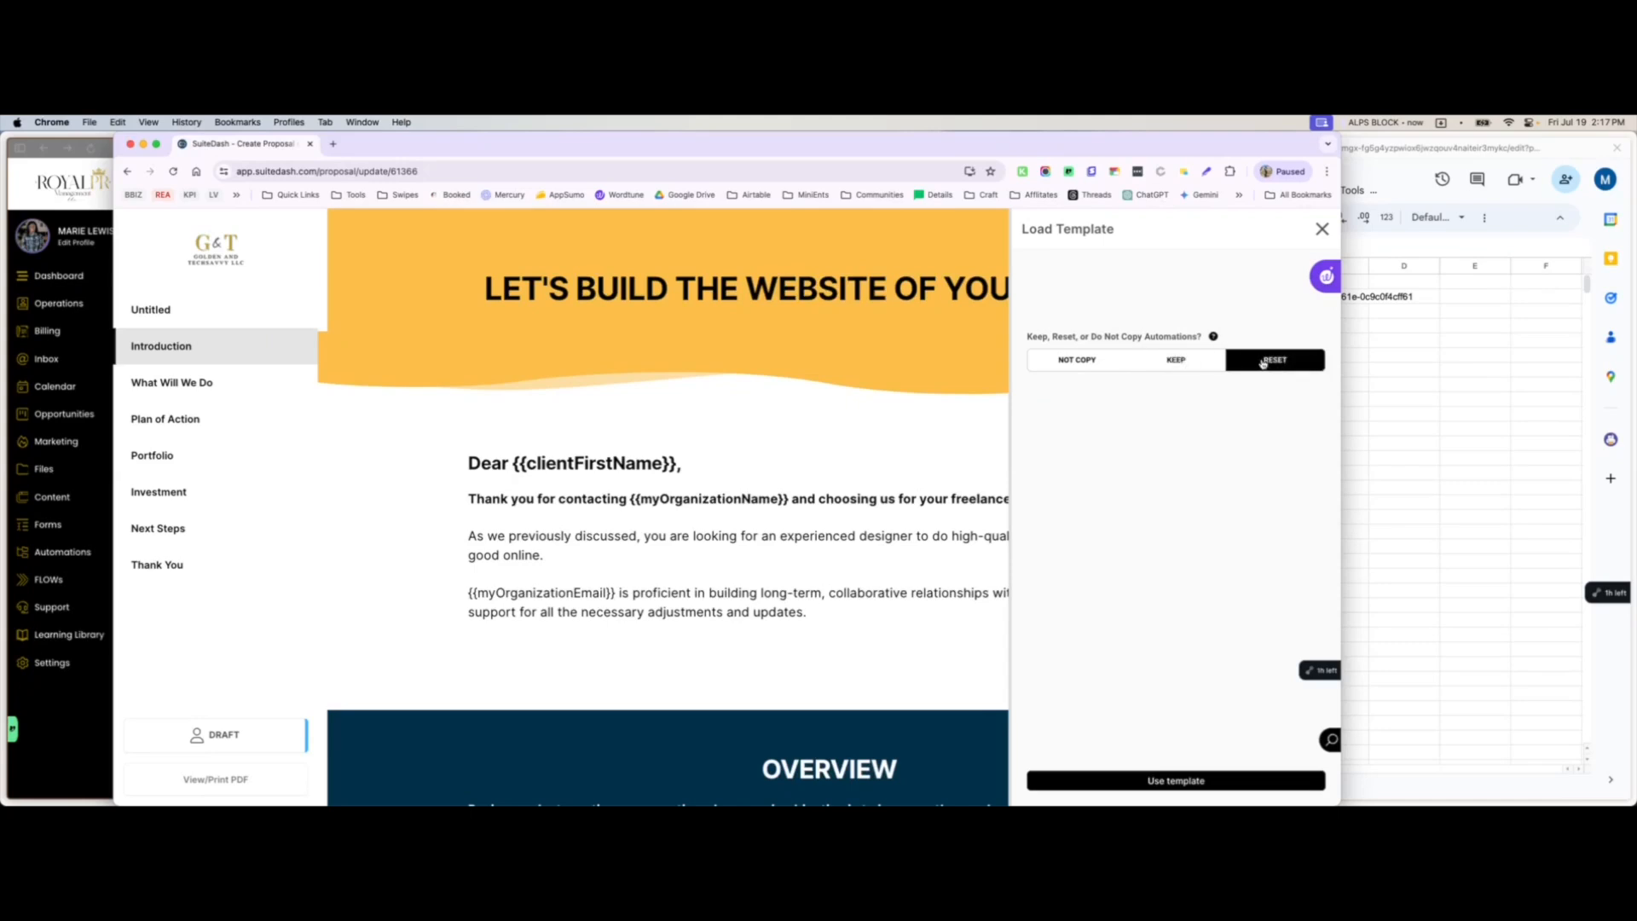
click(1148, 777)
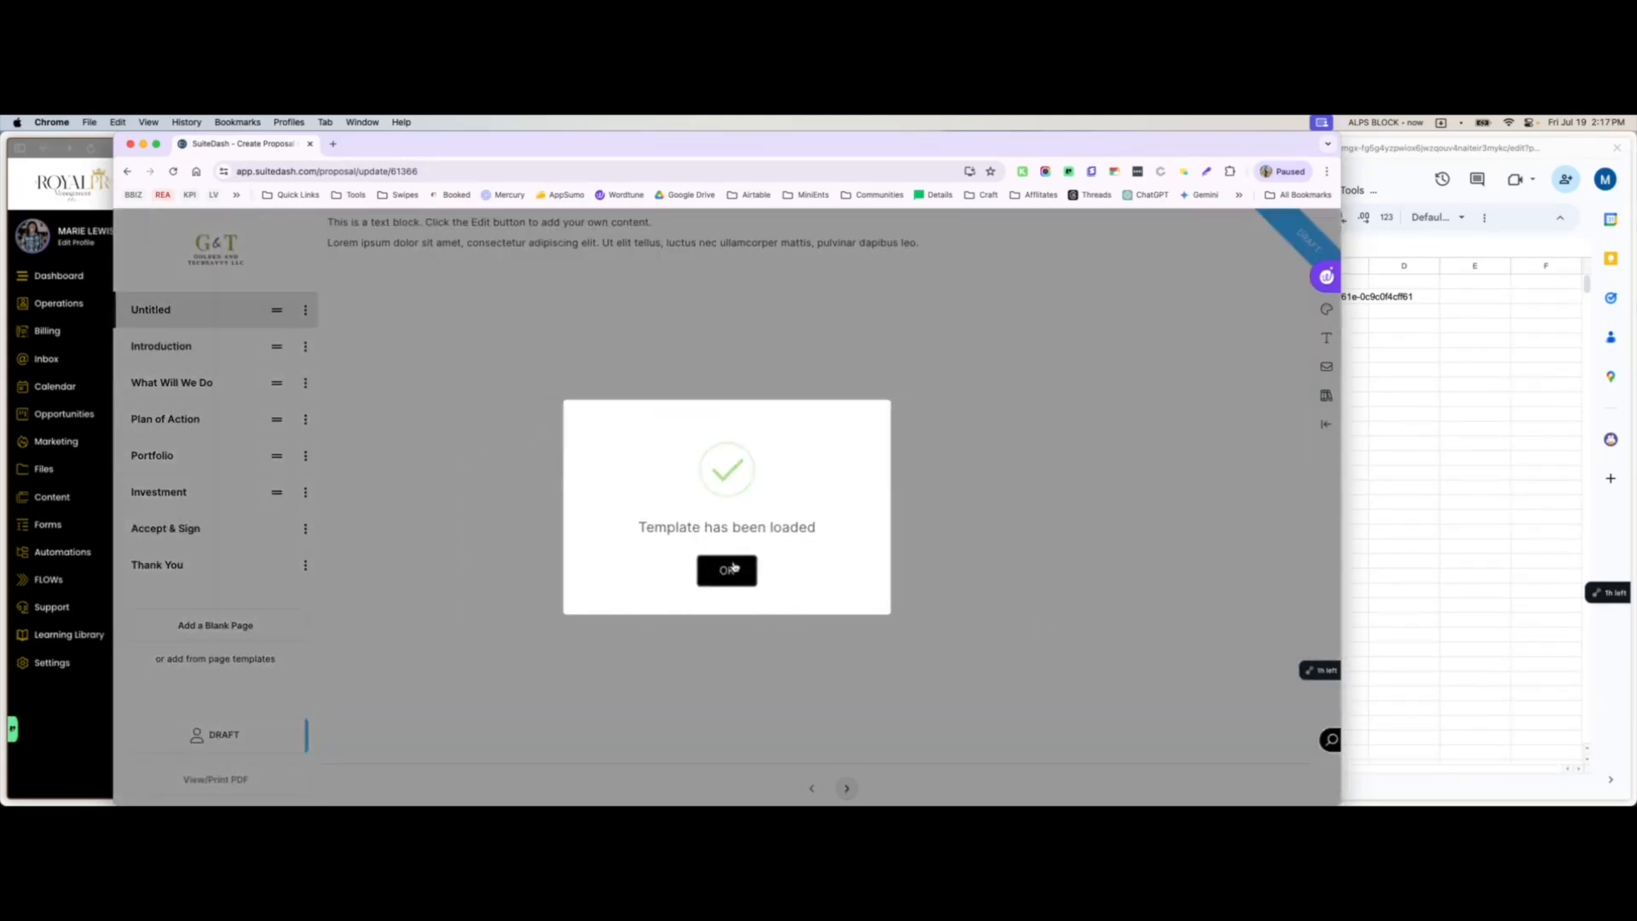
click(733, 568)
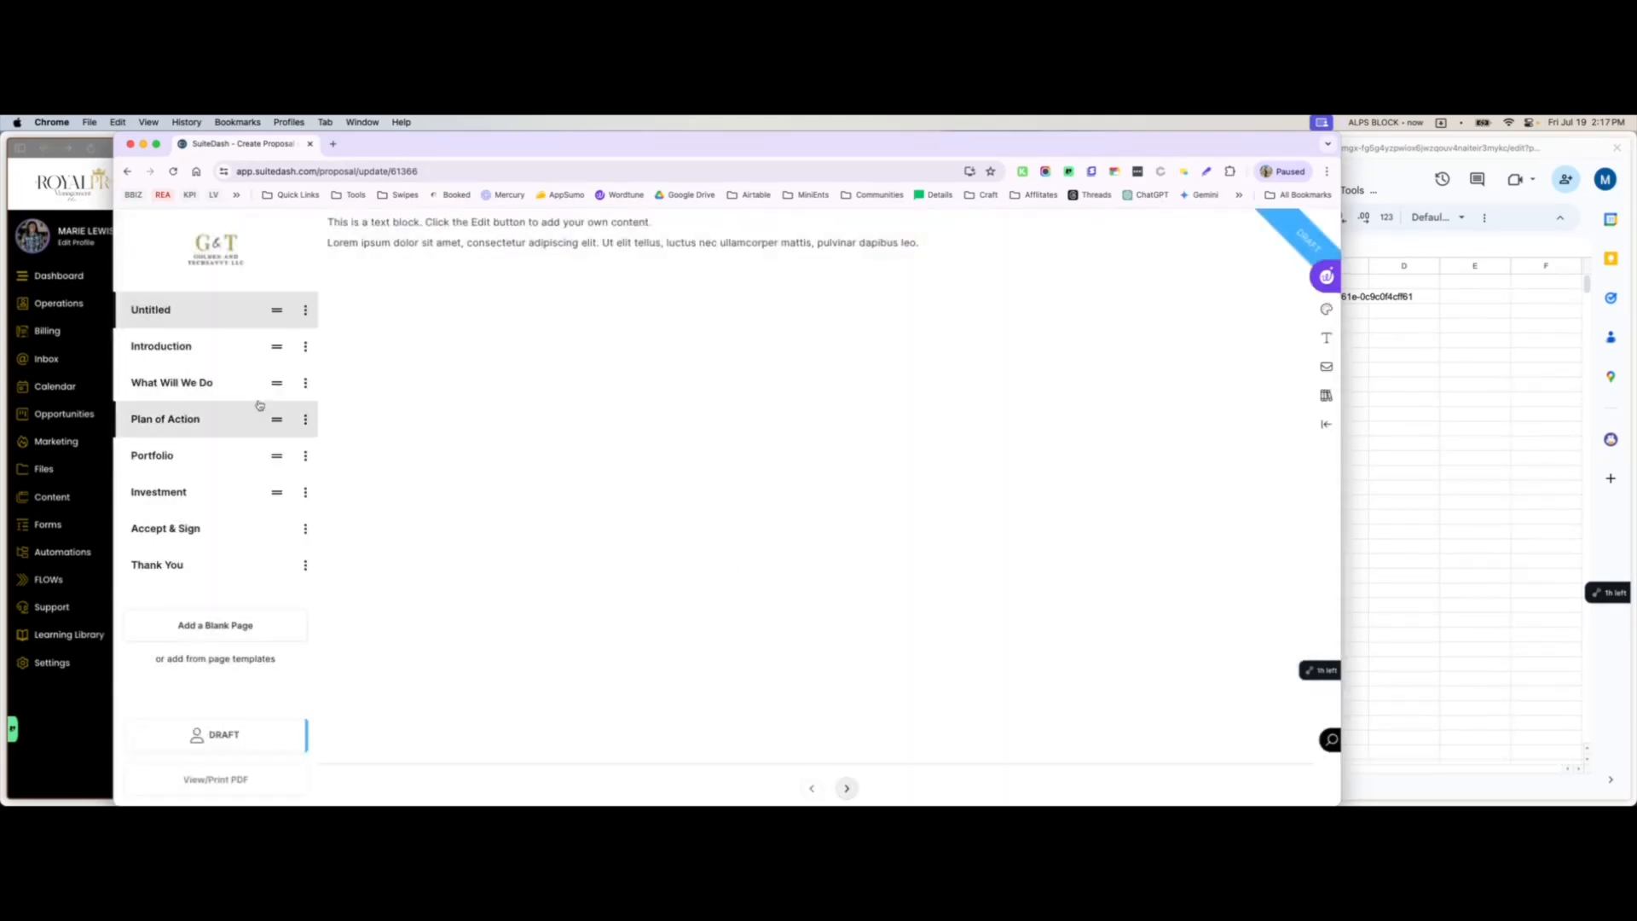
- Look through the generator's pages from Introduction to Thank You
click(215, 352)
click(218, 385)
click(225, 419)
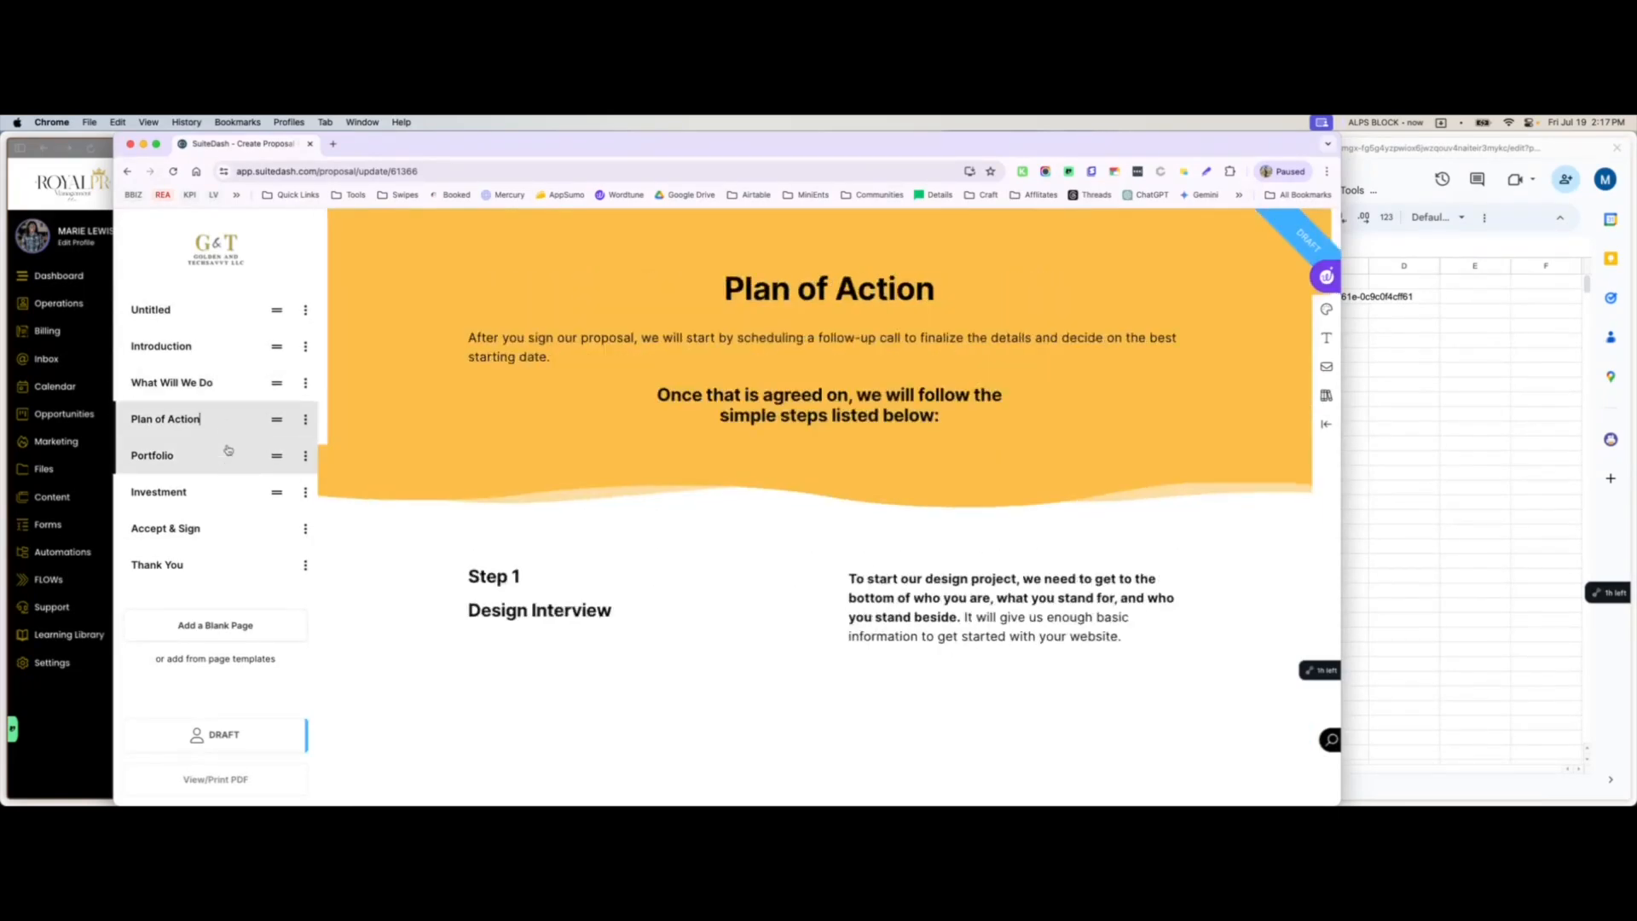
click(226, 456)
click(220, 494)
click(217, 529)
click(213, 566)
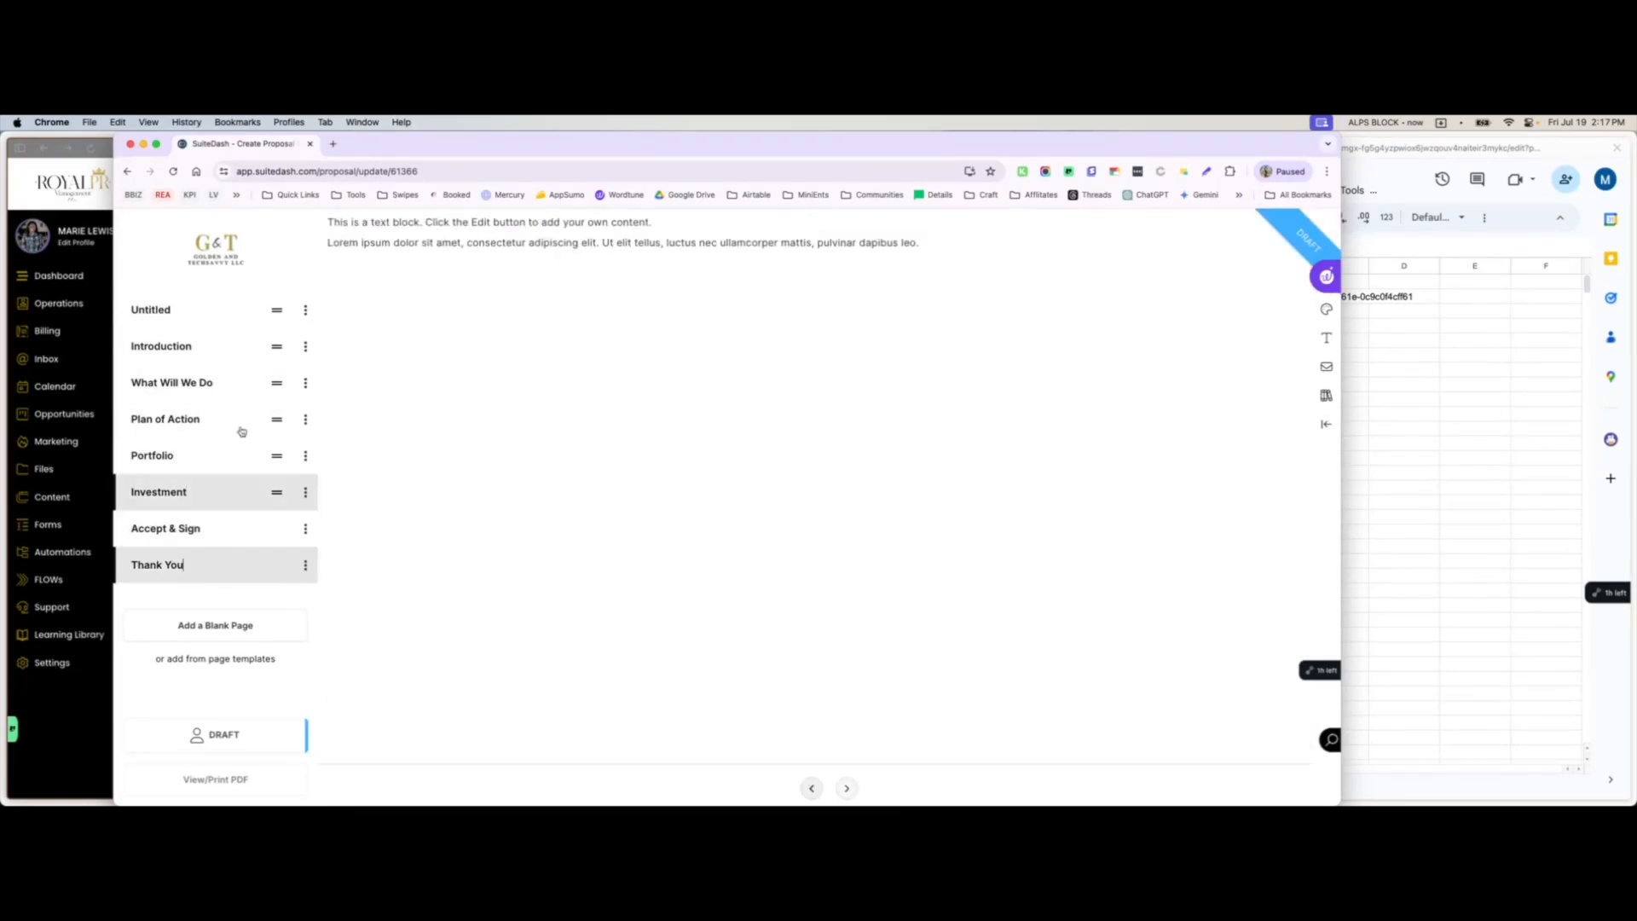
- Delete the blank Untitled page from the generator and return to the proposal settings form
click(305, 310)
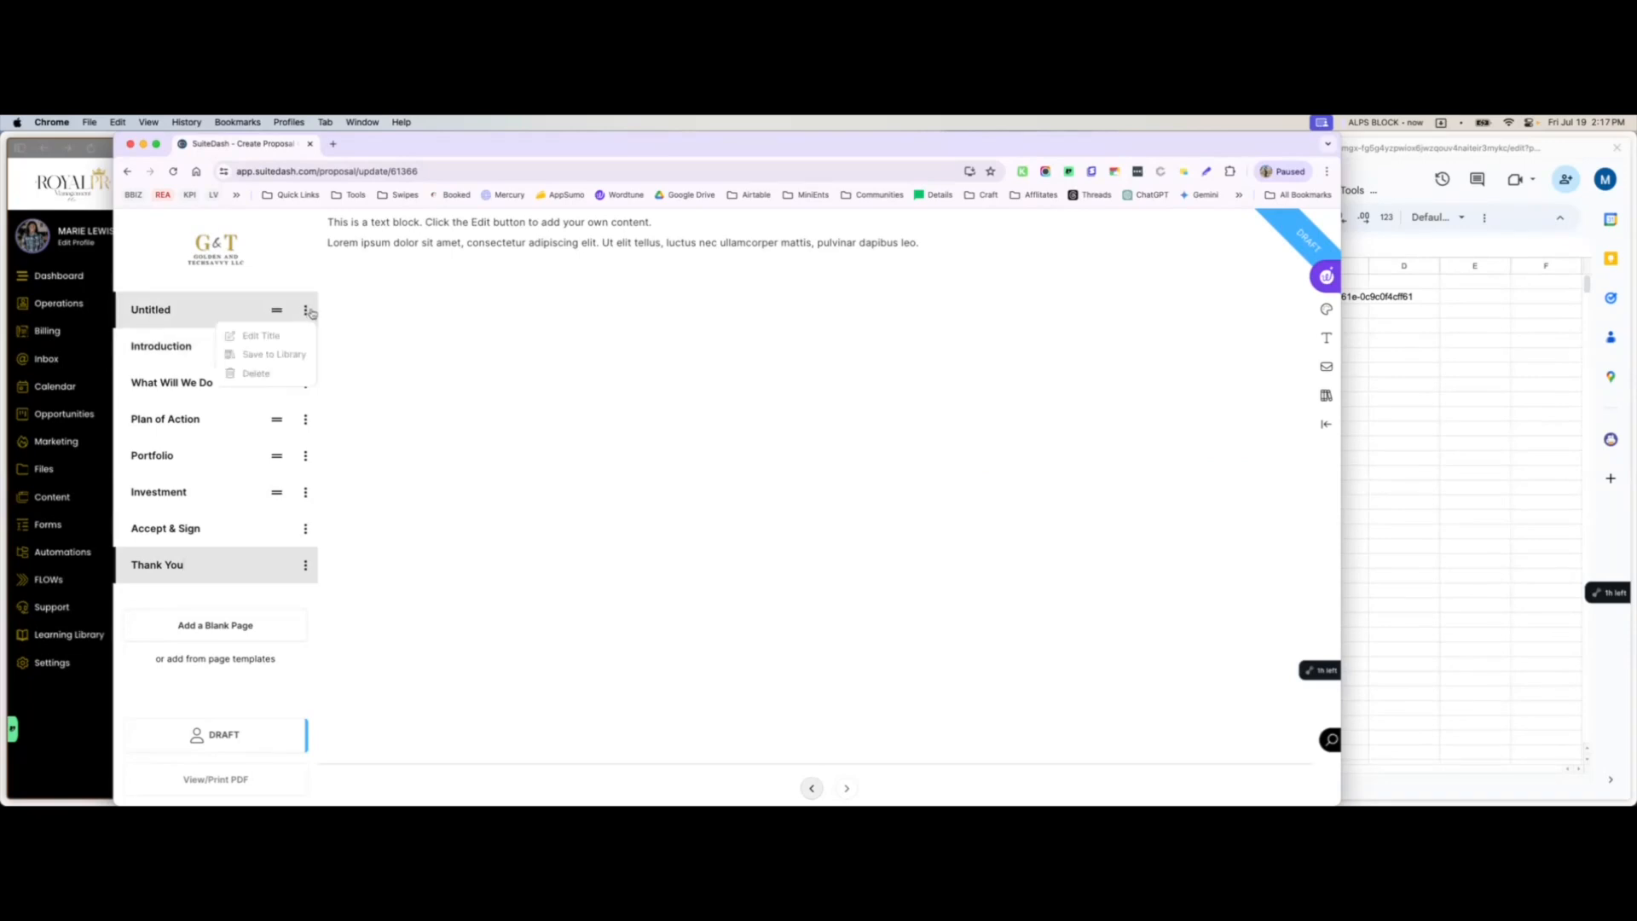
click(280, 376)
click(682, 571)
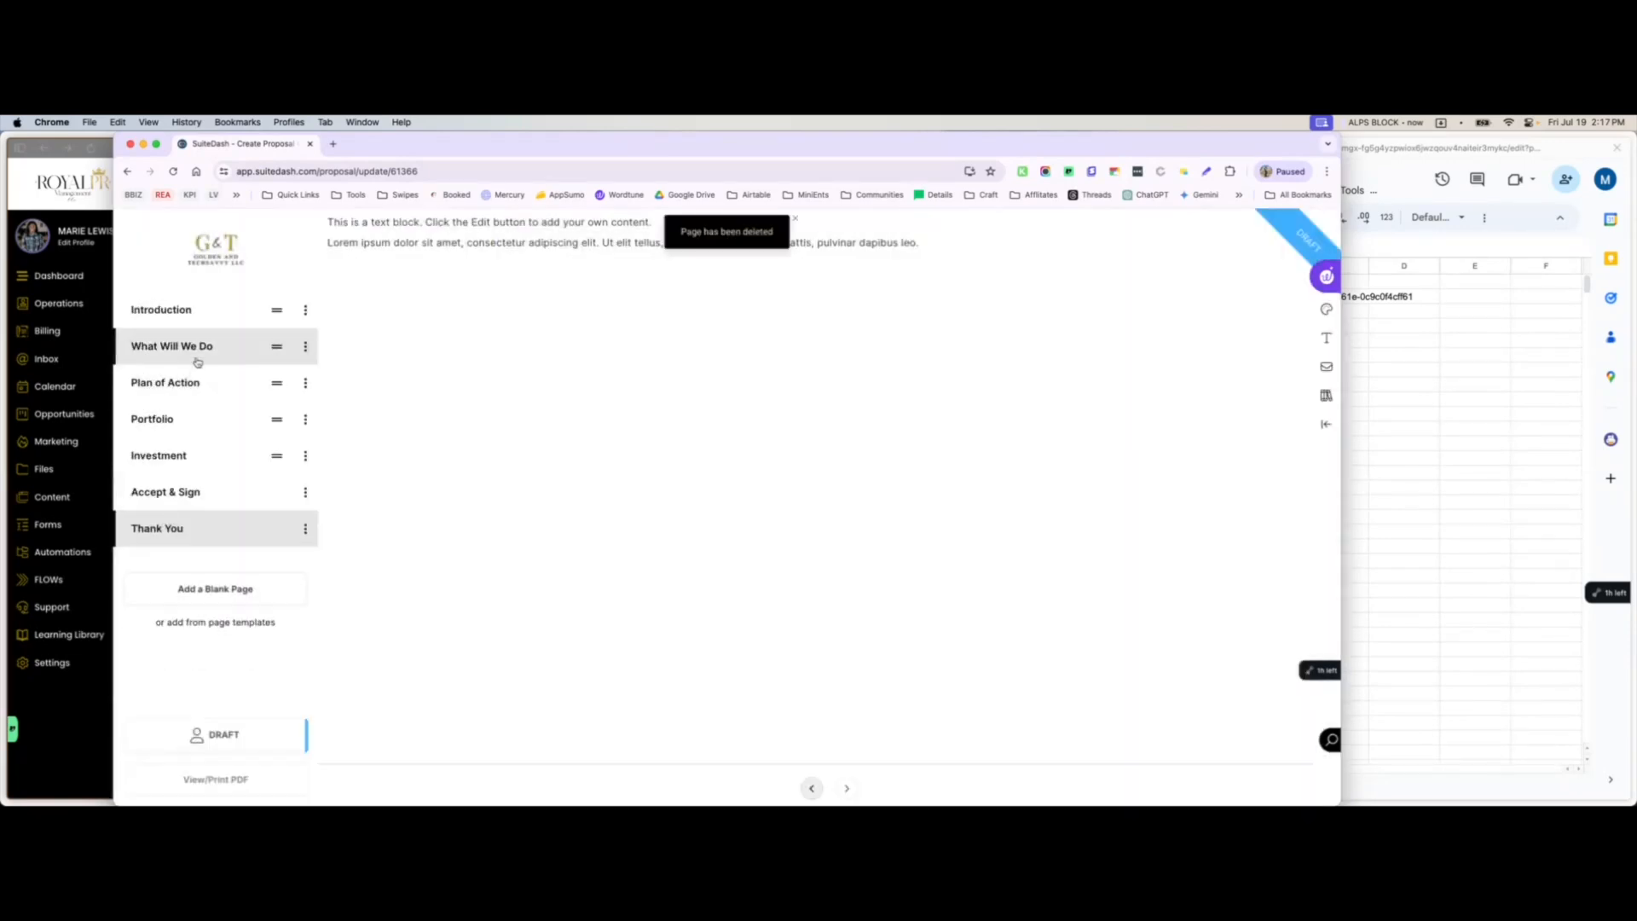
click(305, 348)
click(417, 433)
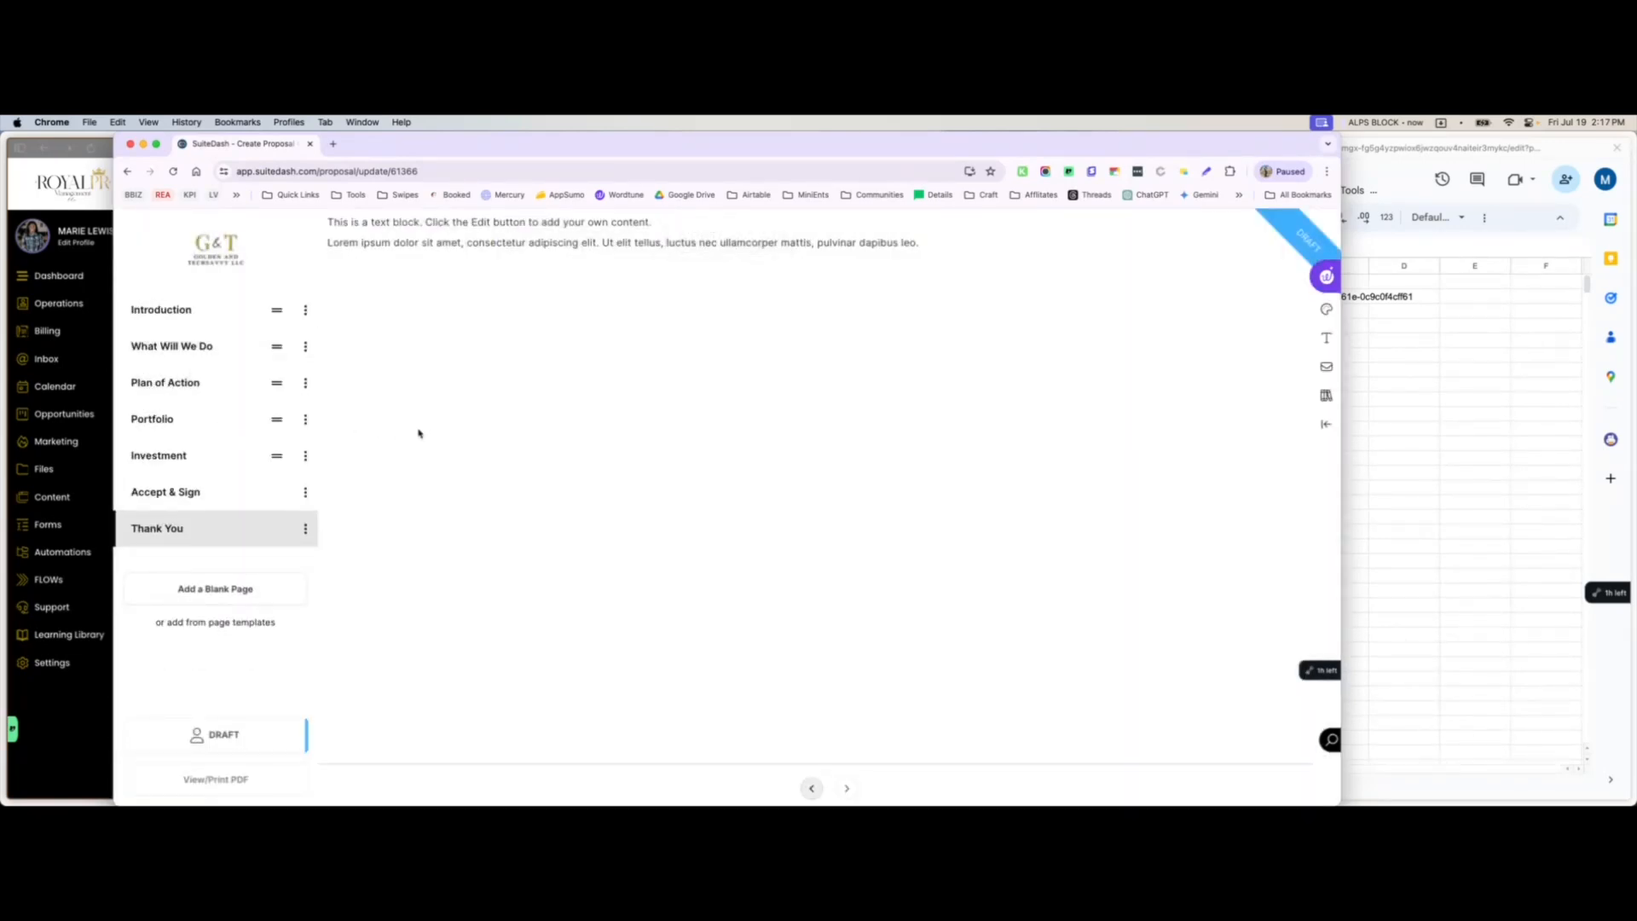
click(1326, 424)
scroll(455, 373, up, 2)
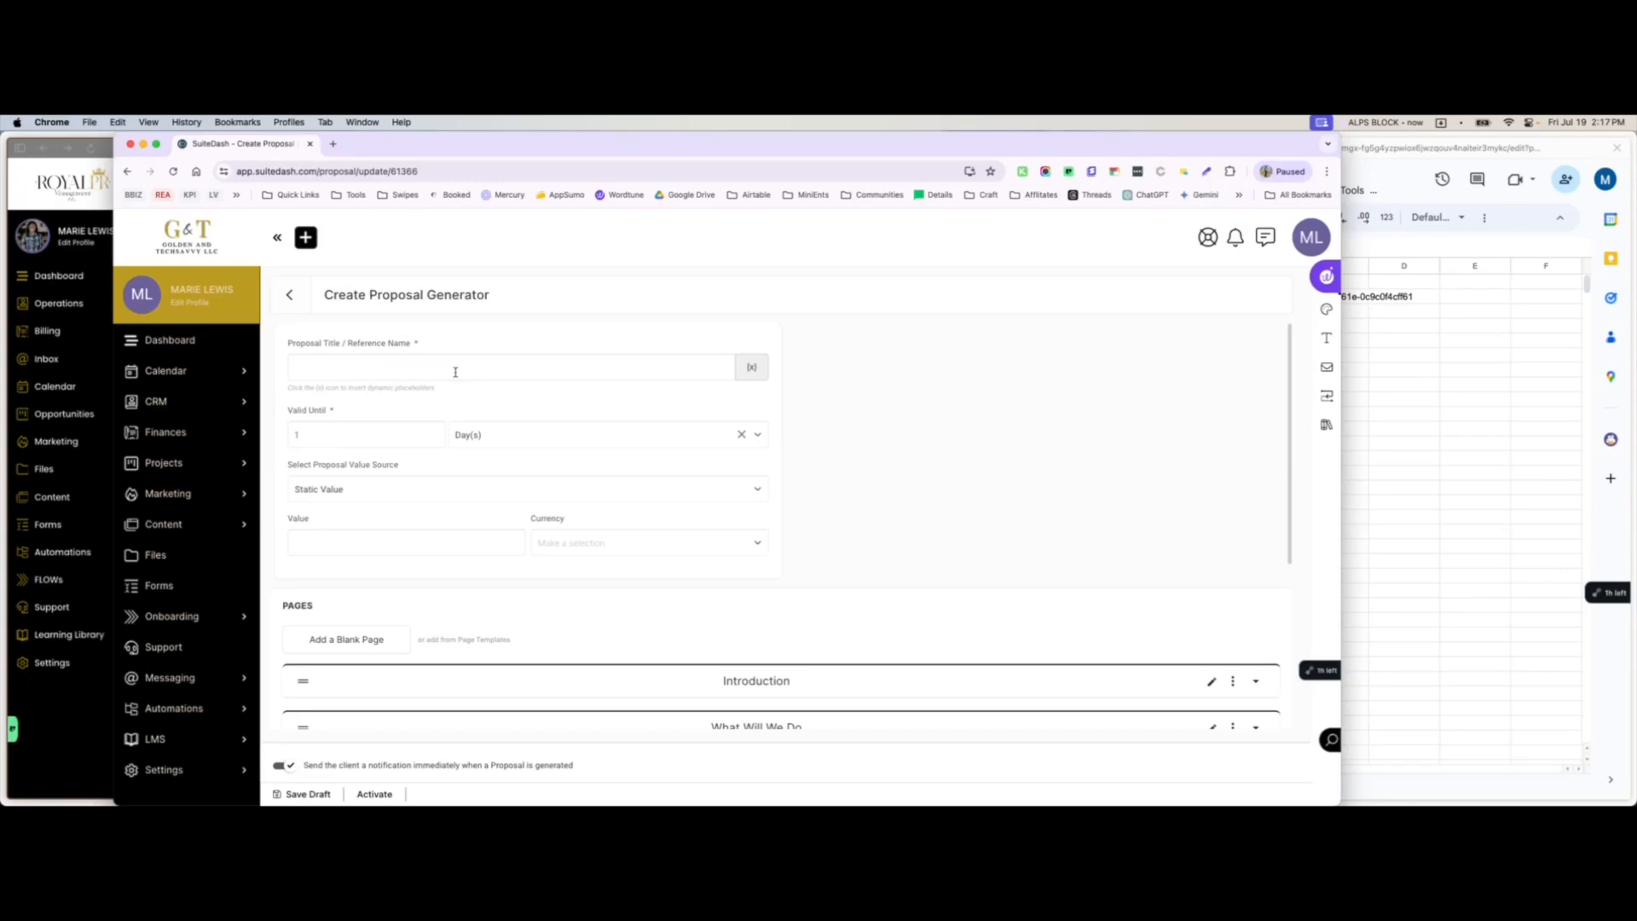
- Title the proposal "{{clientFullName}} x Freelance Web Design" using the client full name placeholder and the copied template name
click(448, 369)
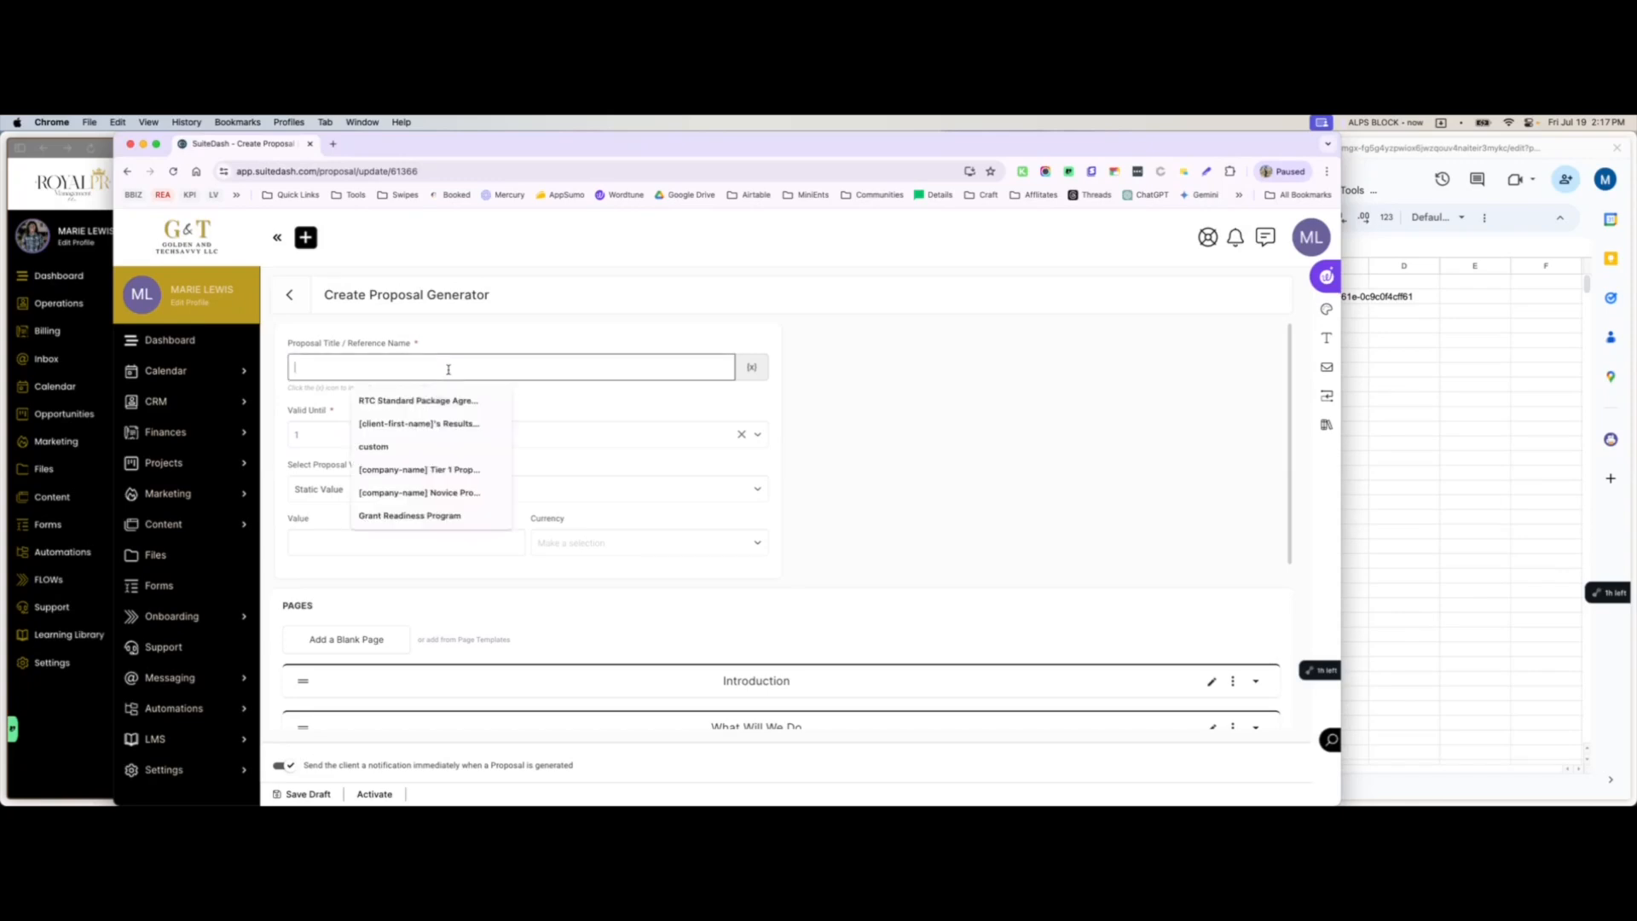
click(749, 368)
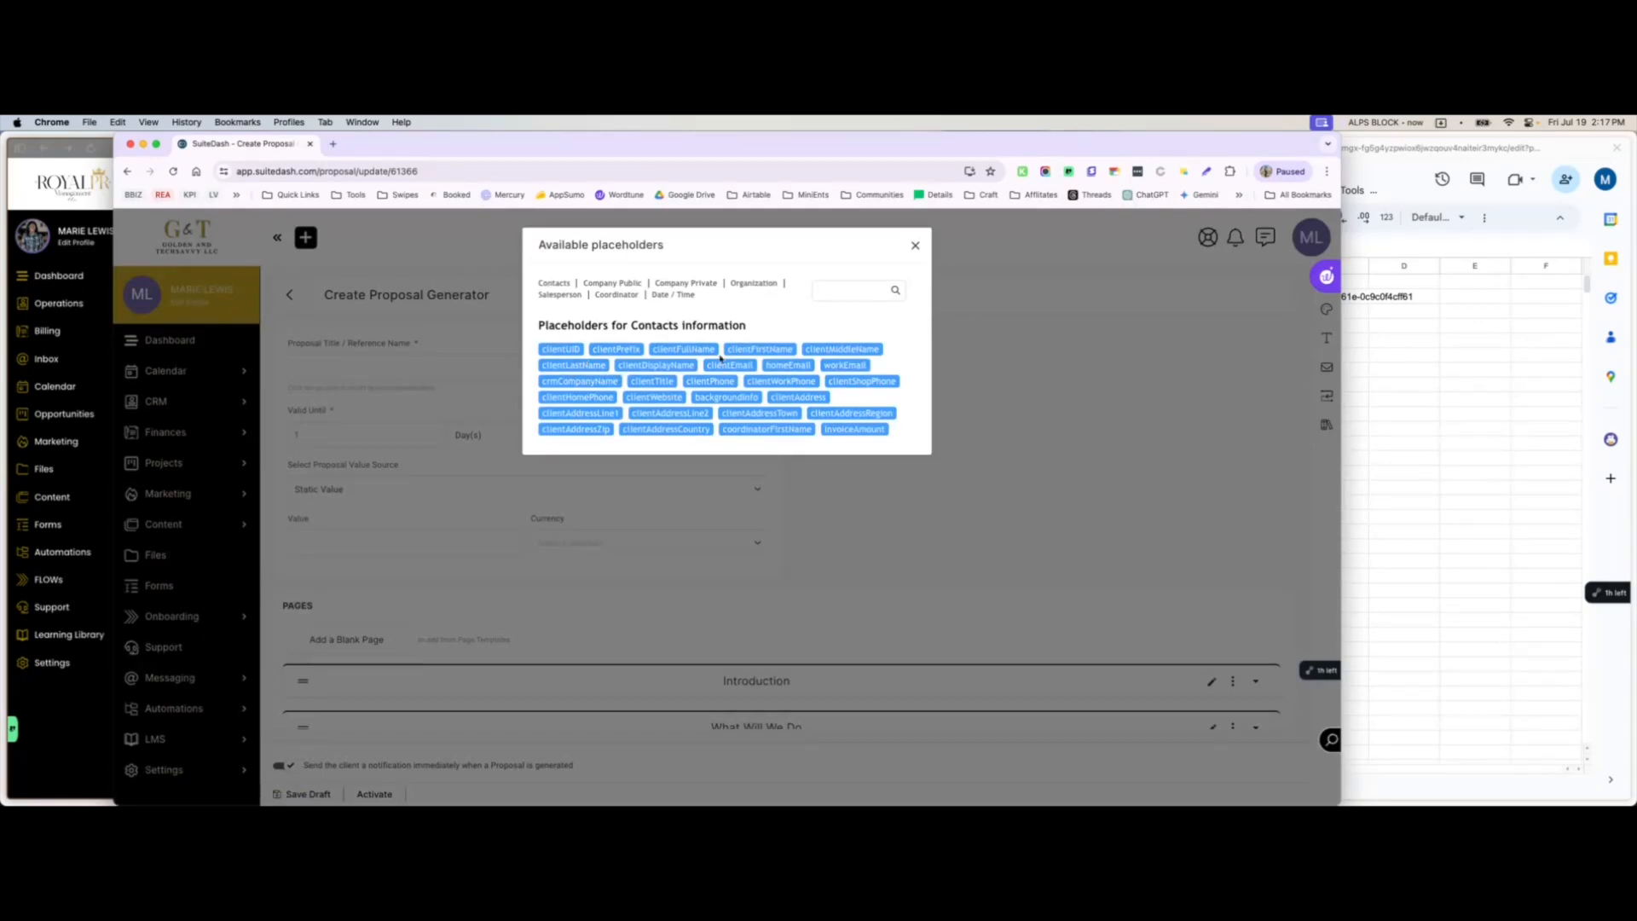
click(679, 349)
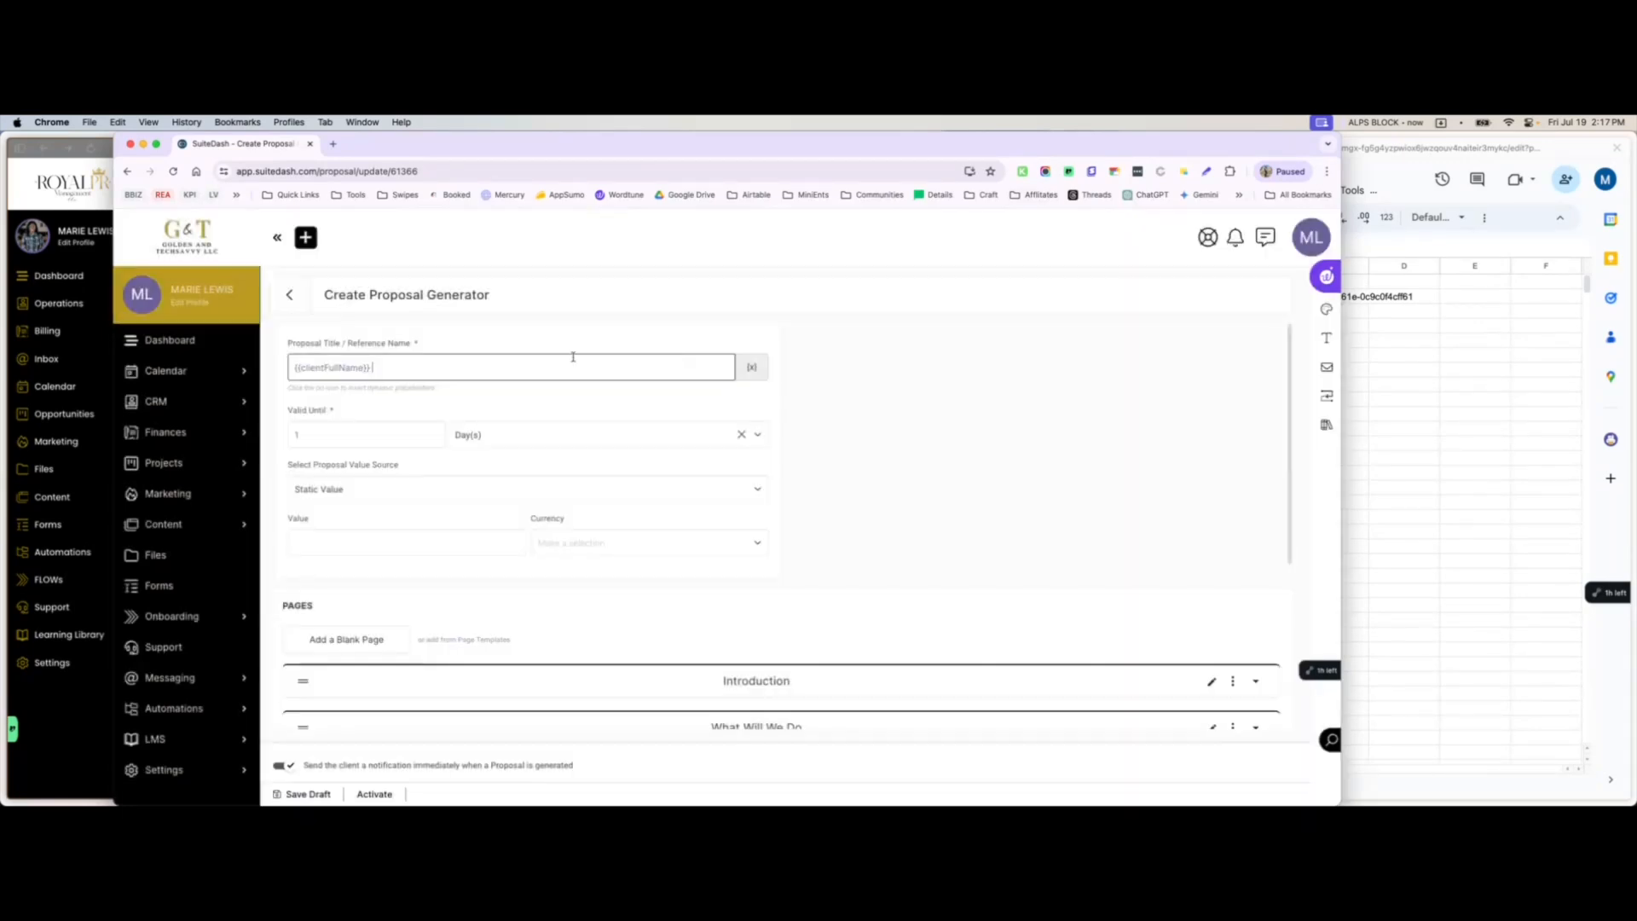
key(super+shift+v)
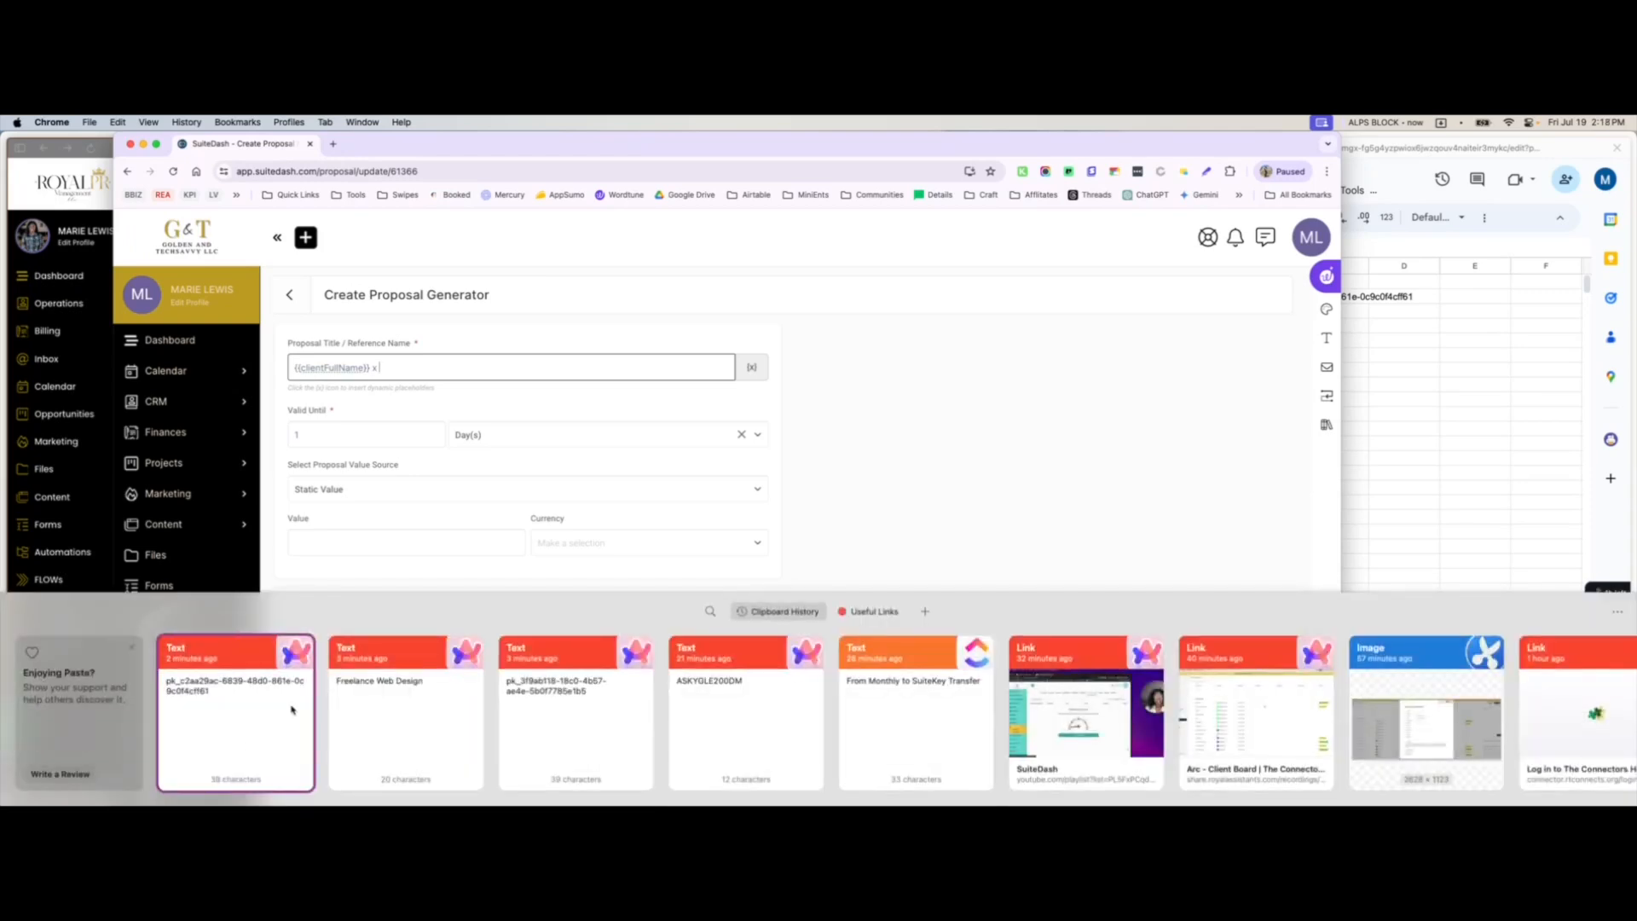
double_click(378, 713)
- Set the proposal's static value to 0 with USD as currency and activate the generator
scroll(548, 482, down, 2)
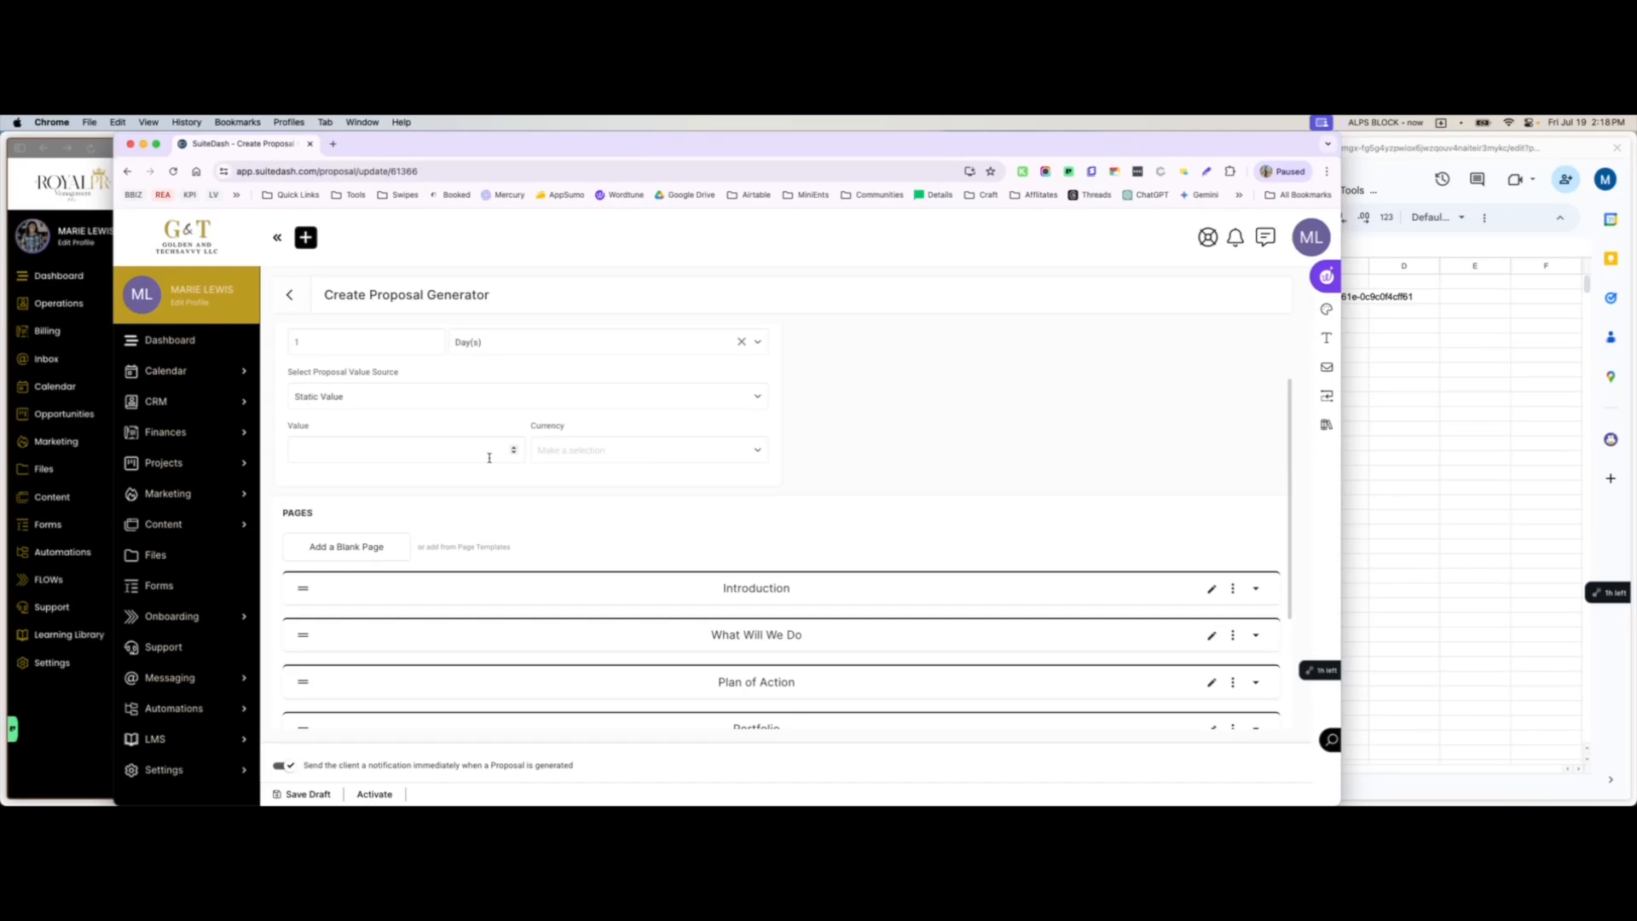
scroll(536, 560, down, 2)
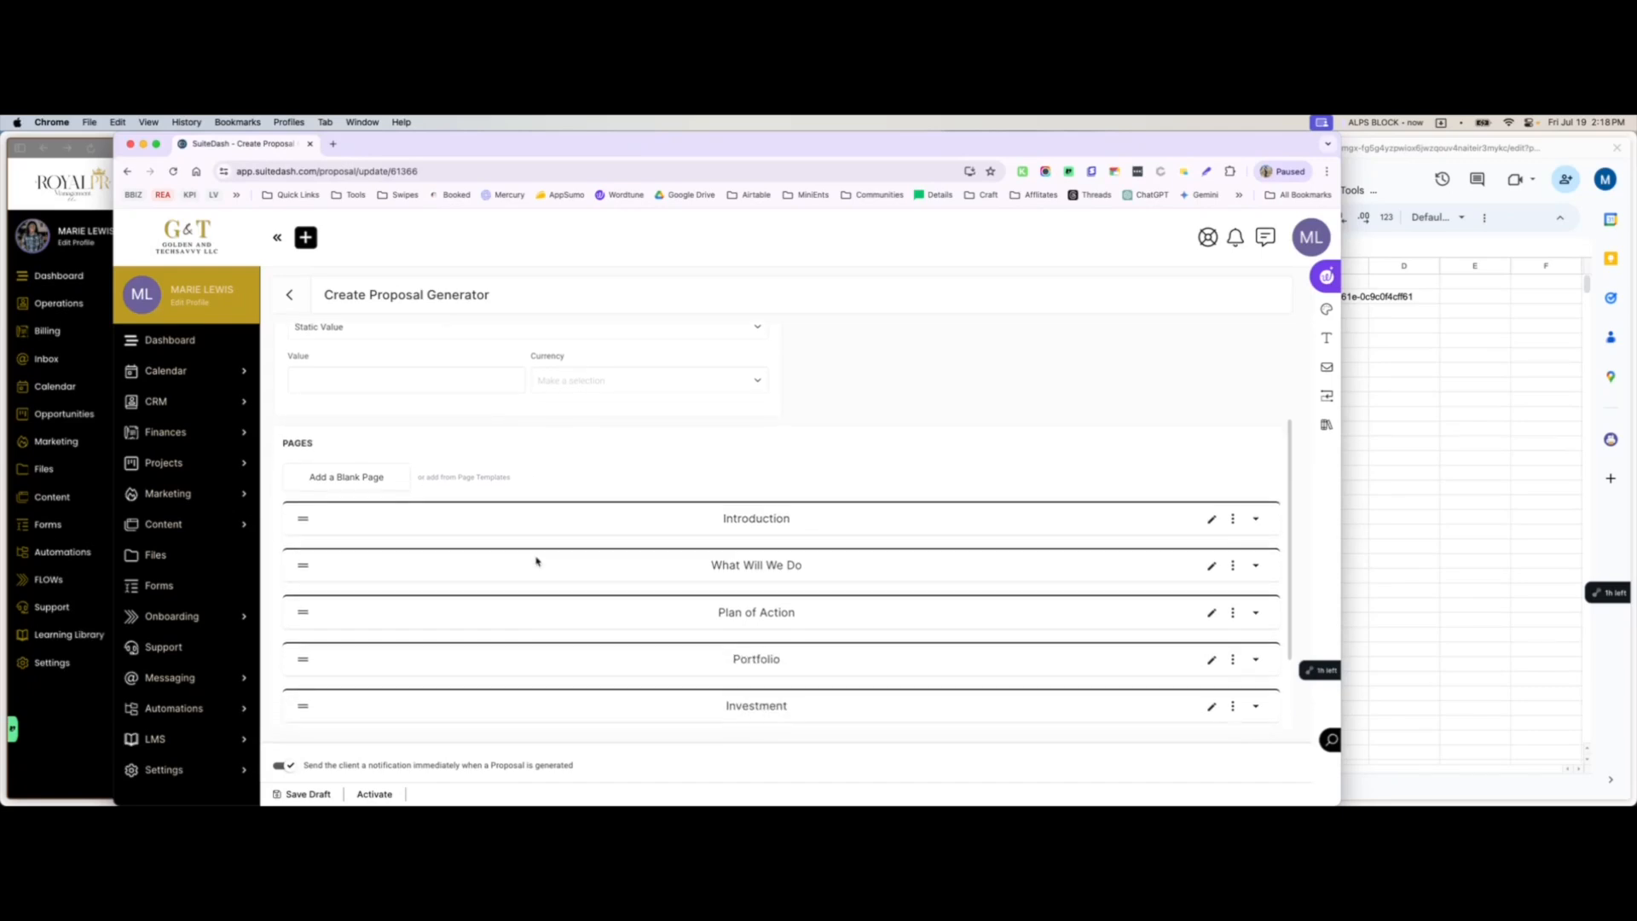
click(375, 793)
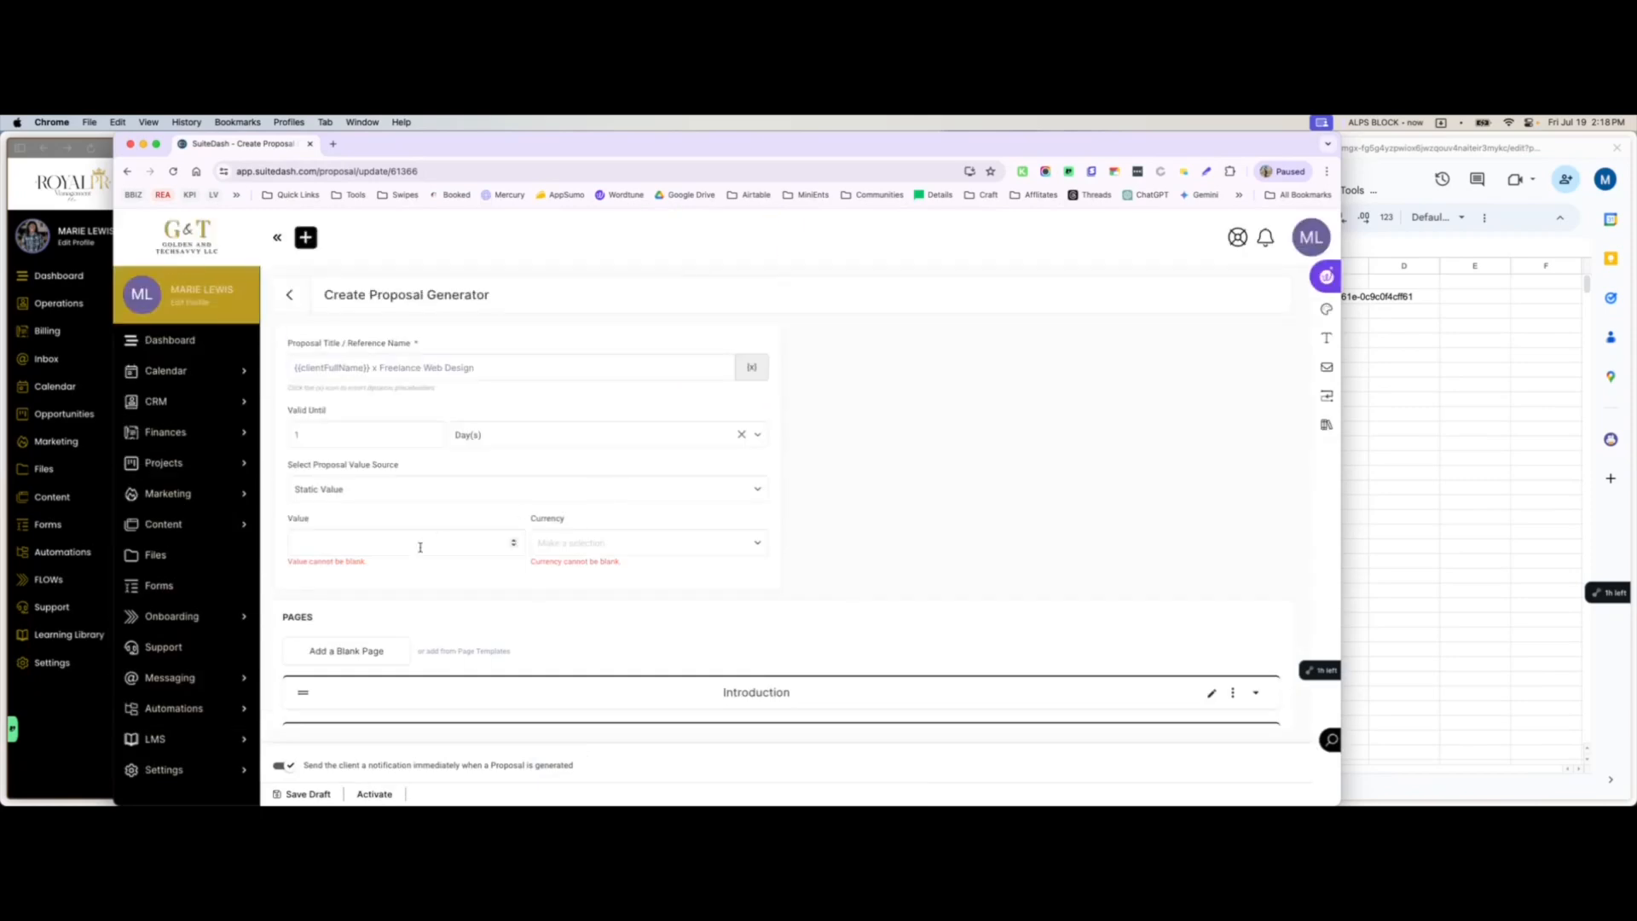
click(409, 544)
click(573, 543)
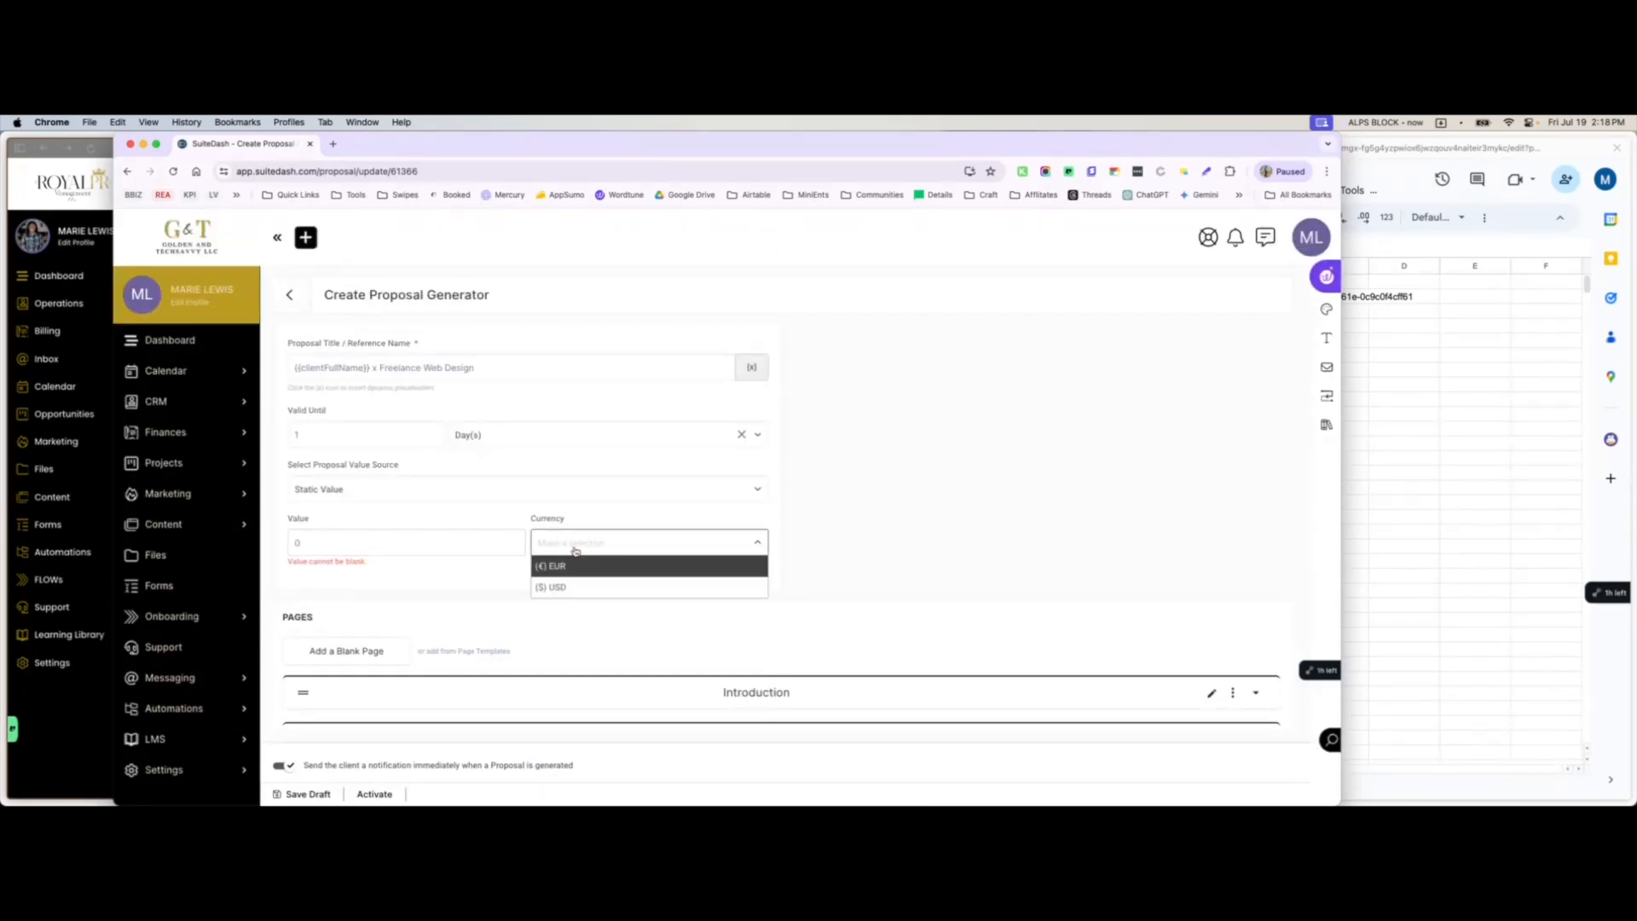
click(558, 585)
click(370, 793)
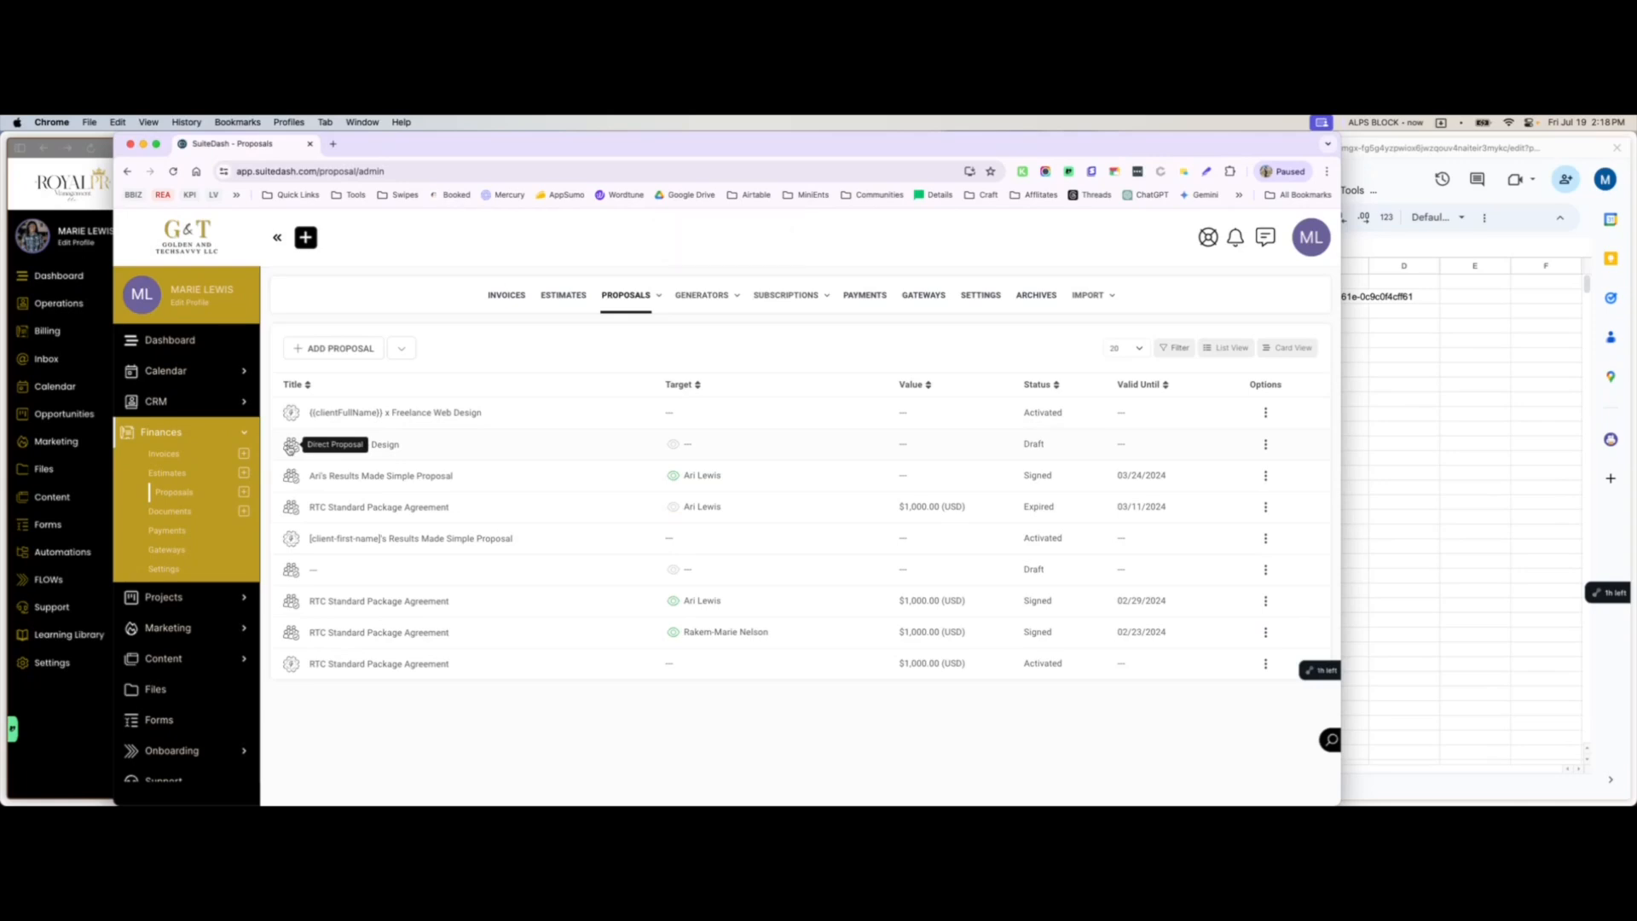
- Start a new direct proposal, check which templates it can load, and return to its form without loading one
click(361, 345)
click(657, 372)
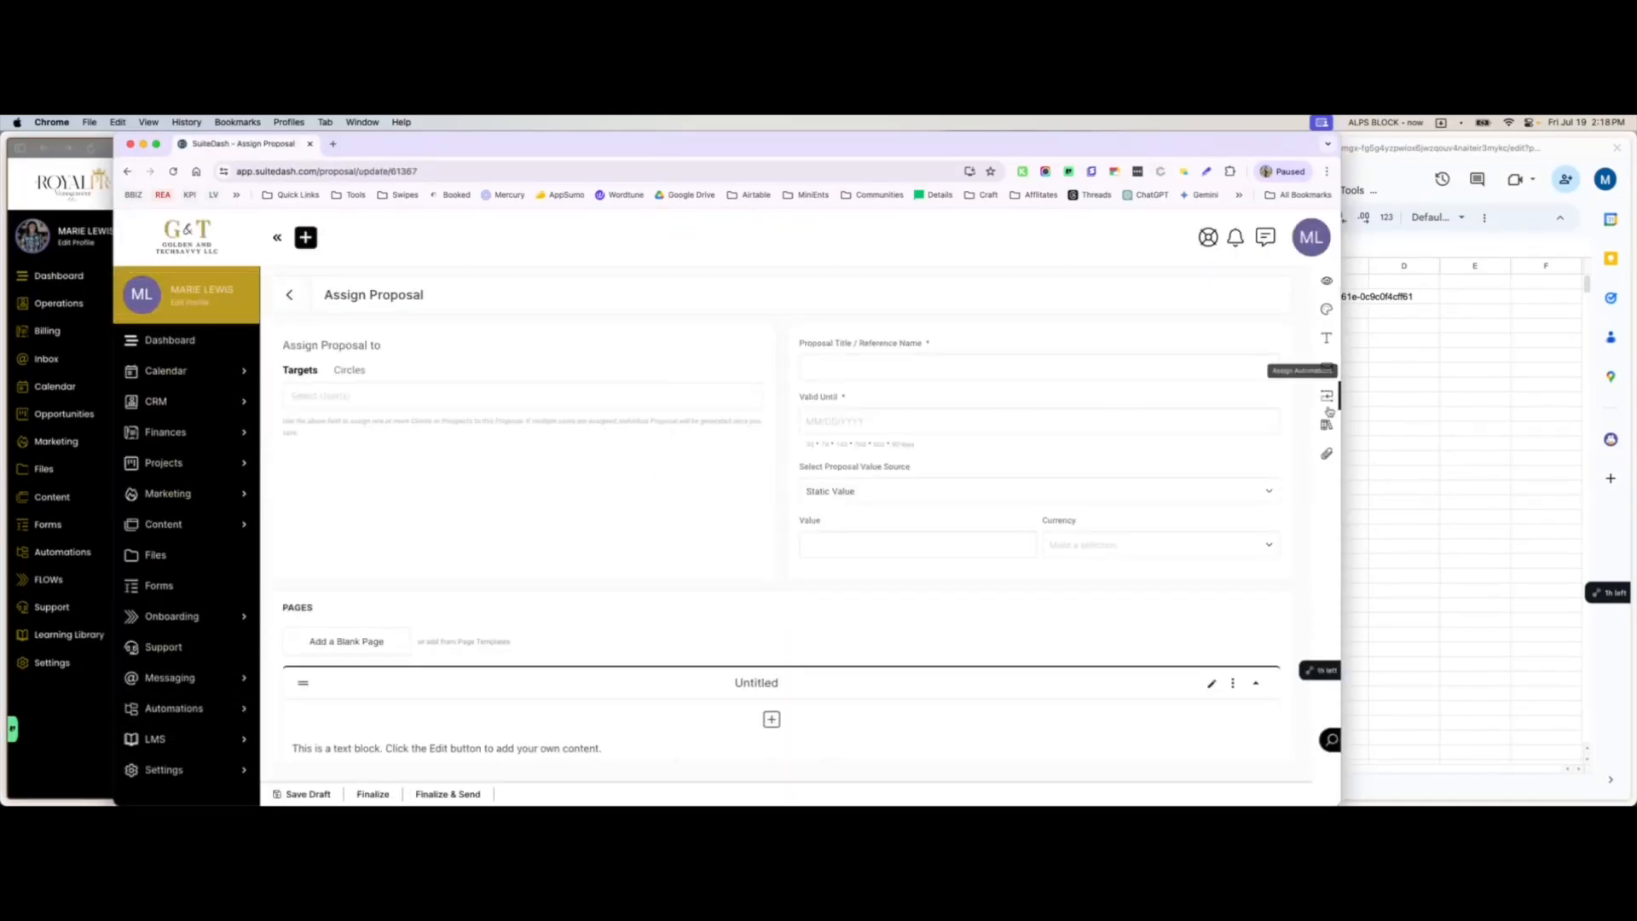
click(1325, 425)
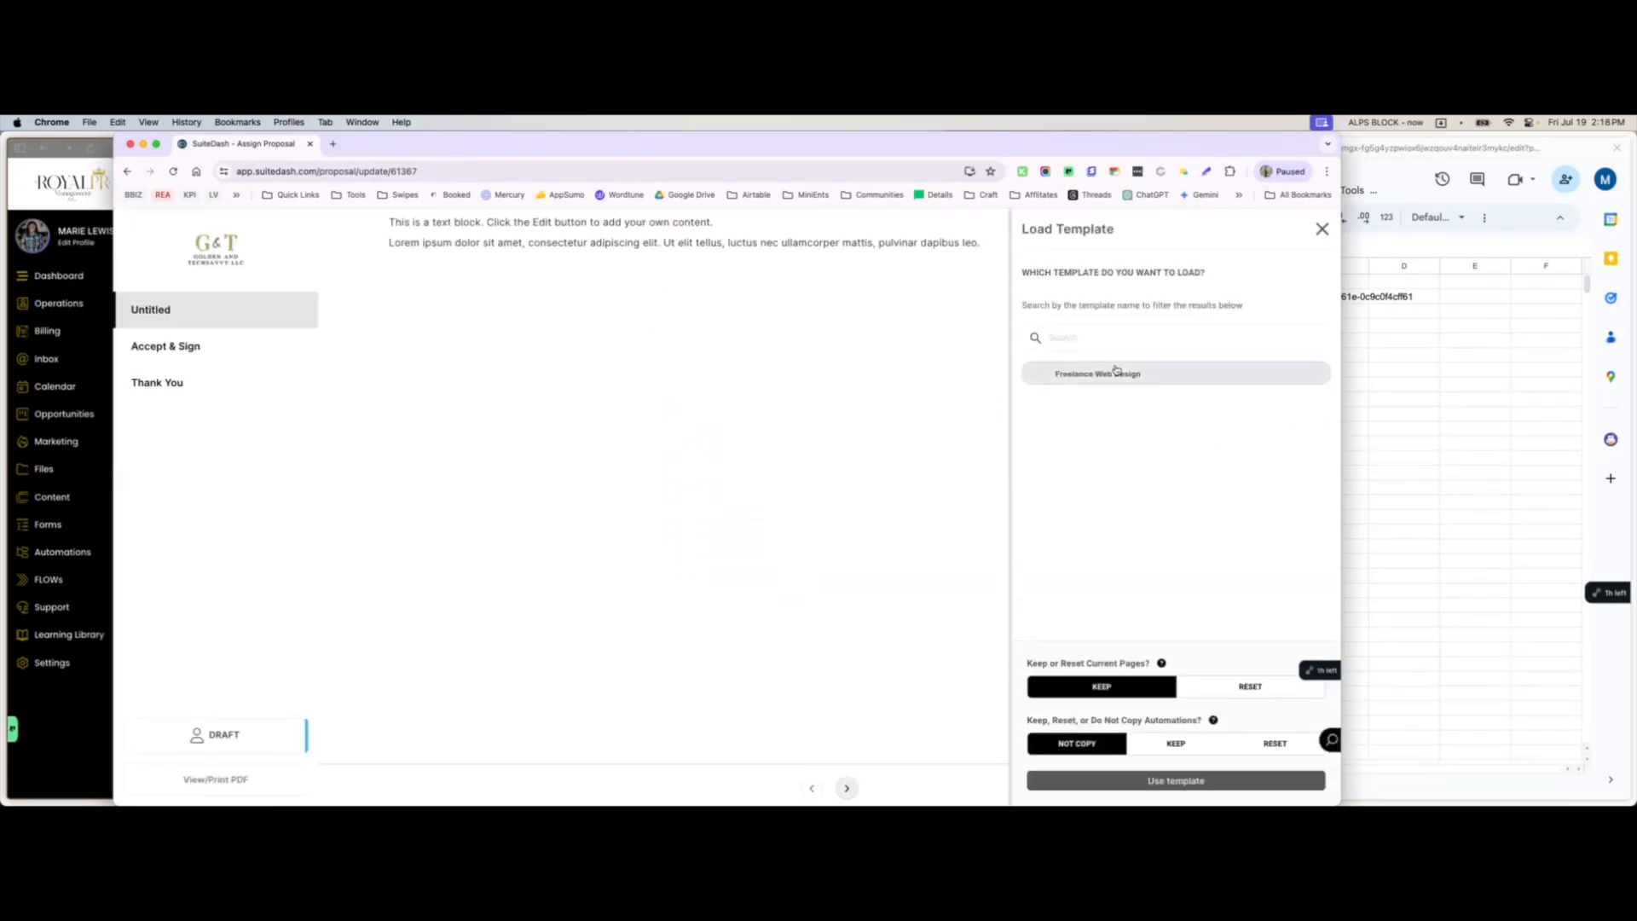
click(1321, 229)
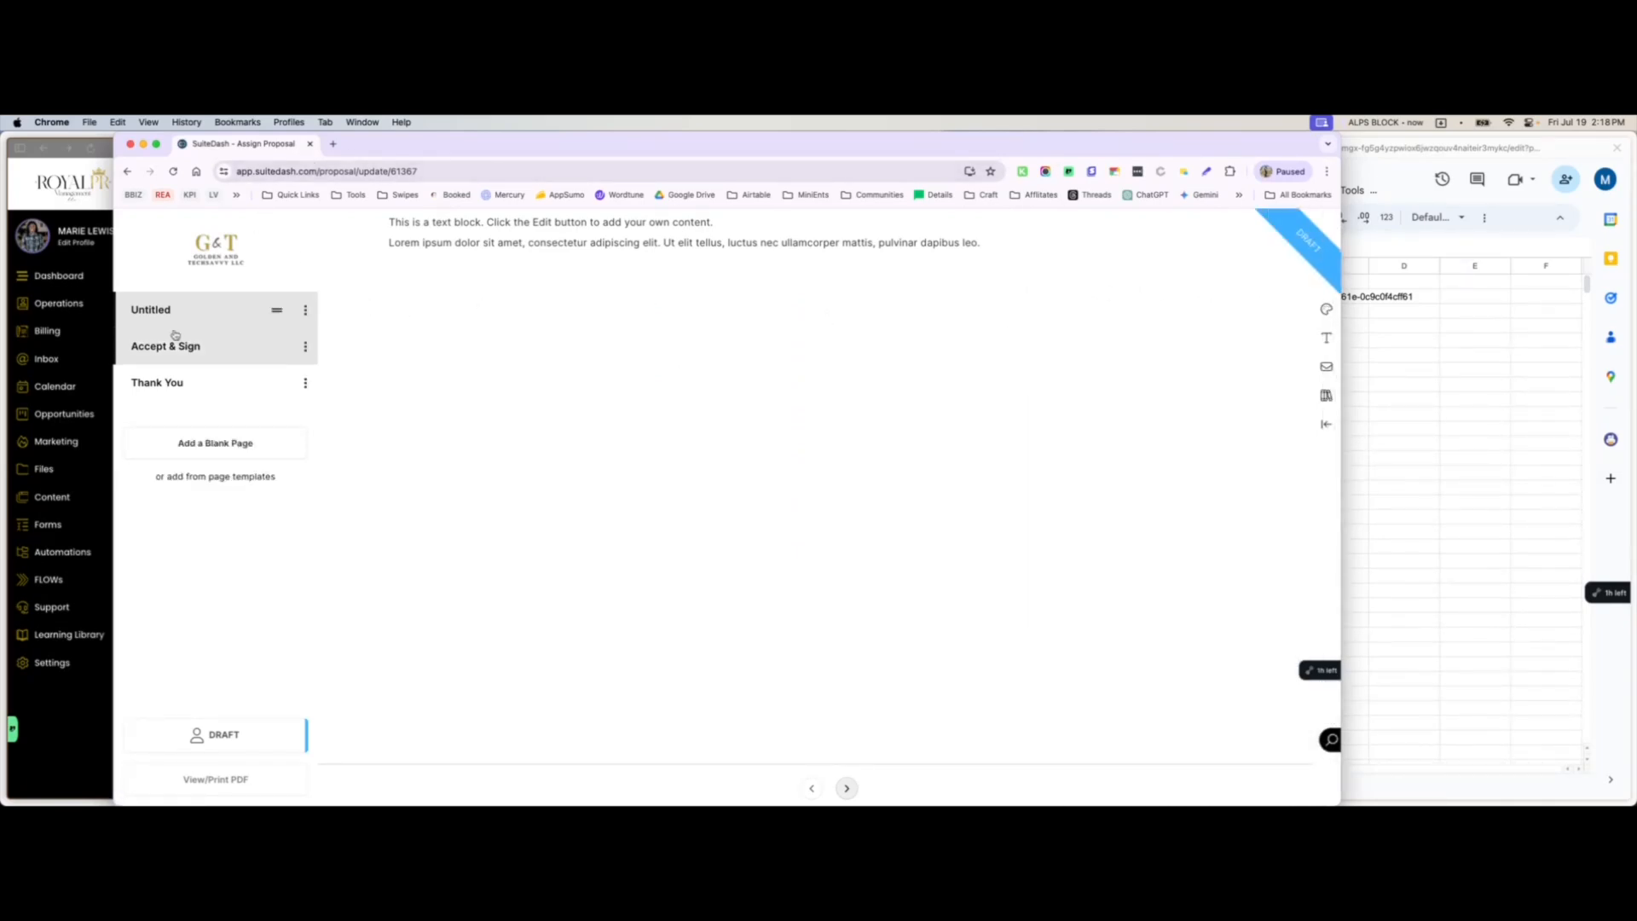
click(1324, 425)
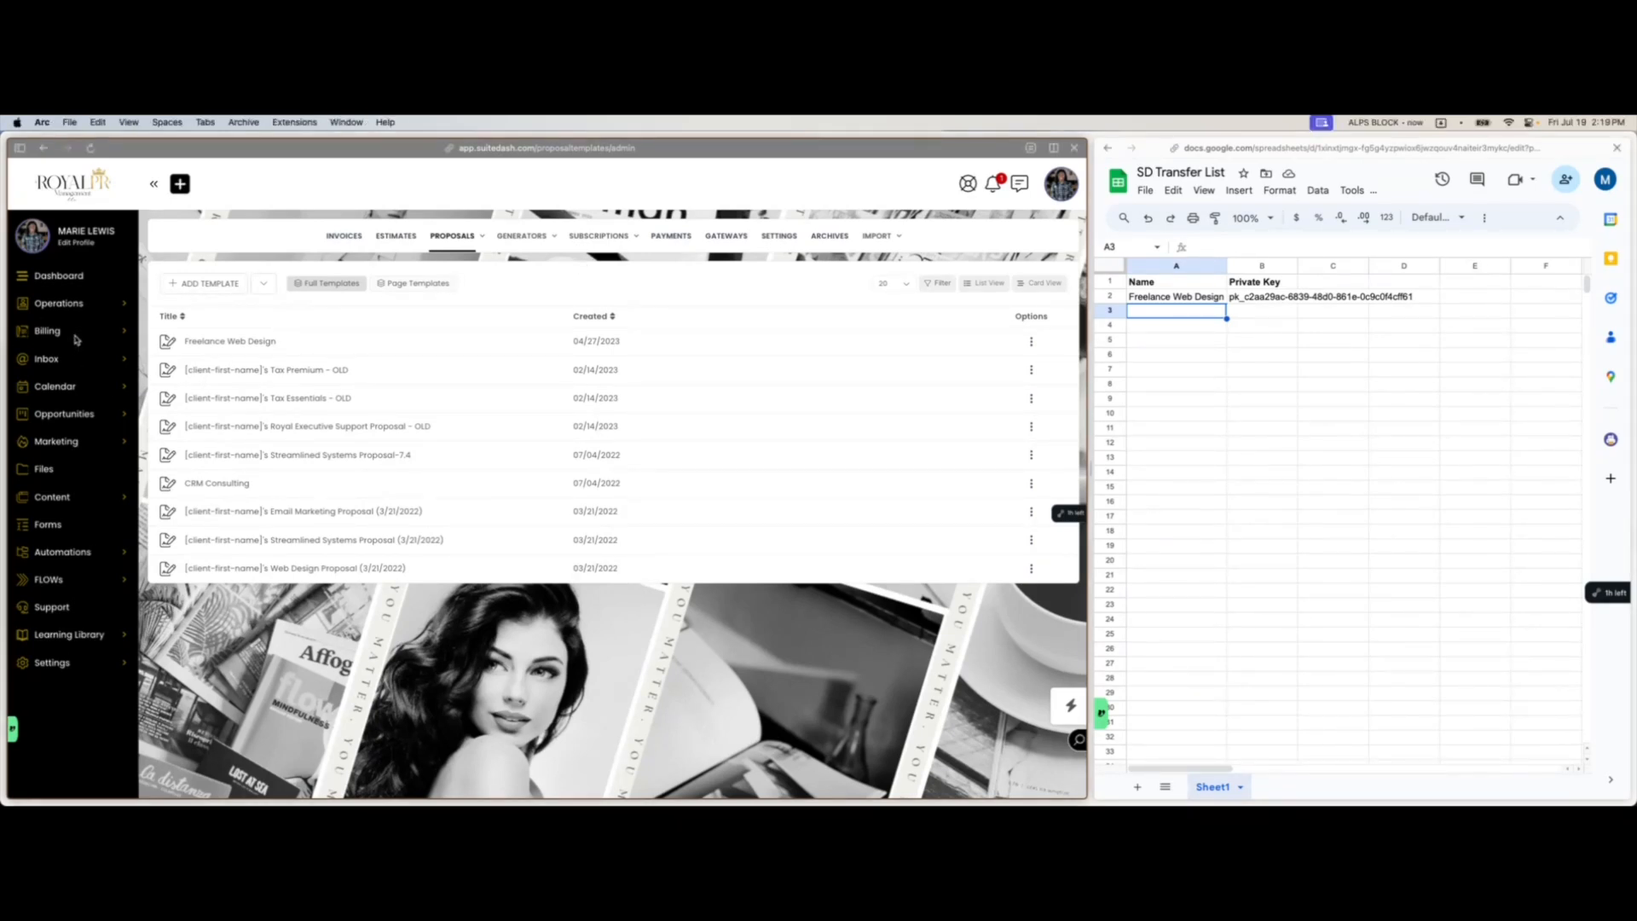
- Switch to the Royal PR portal and examine its document templates and the options for Royal PR Management Agreement v2
click(75, 338)
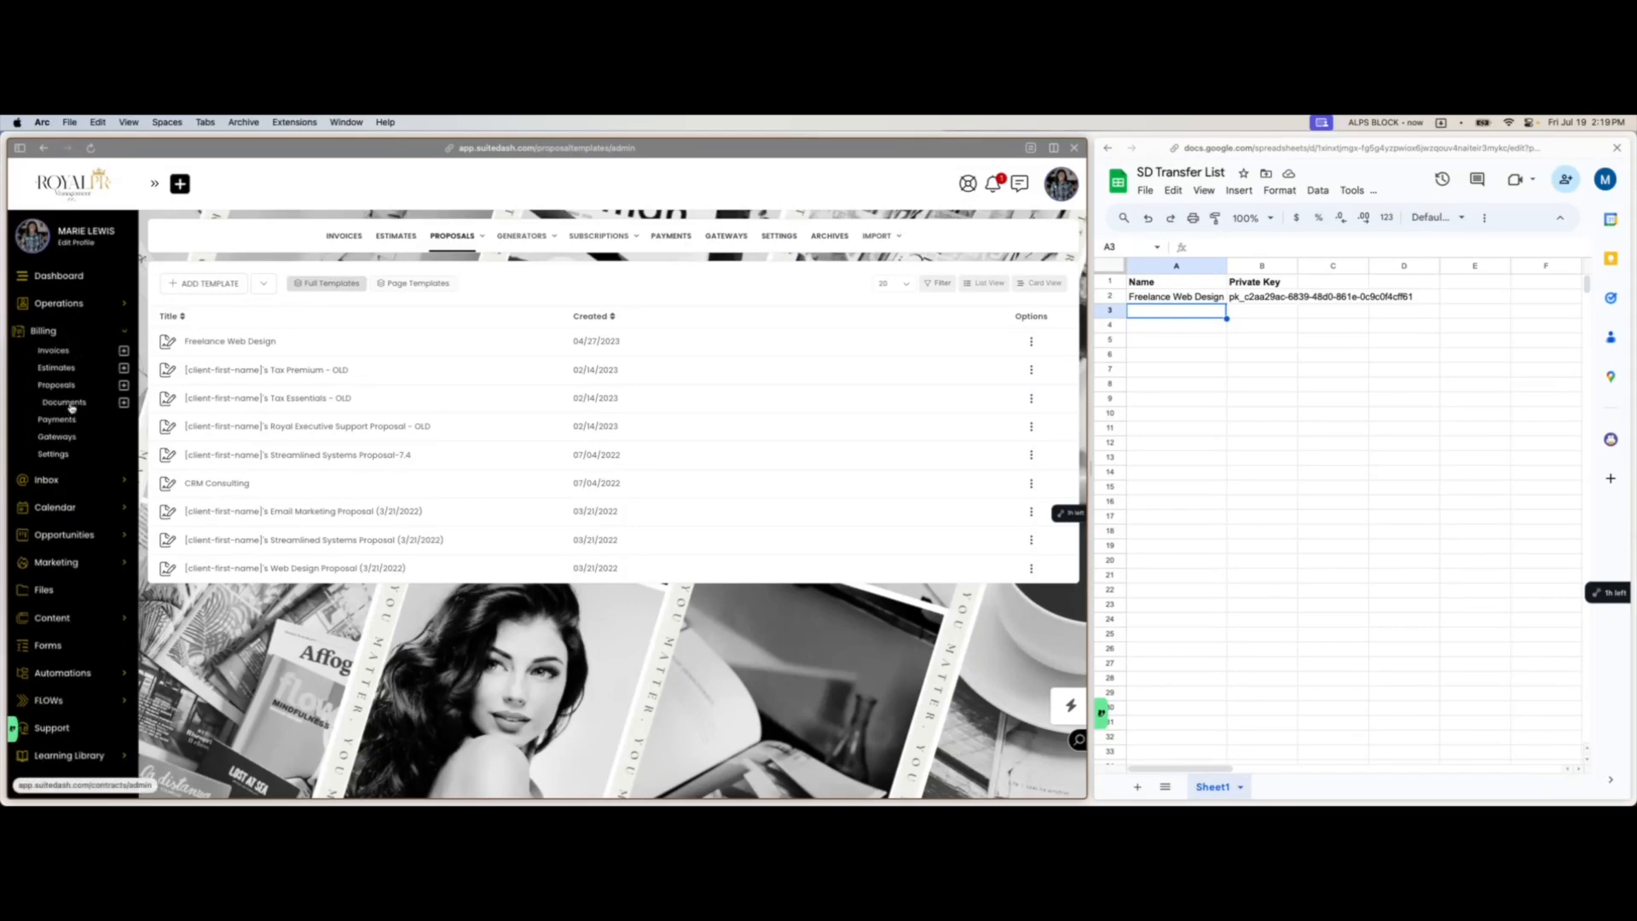
click(71, 404)
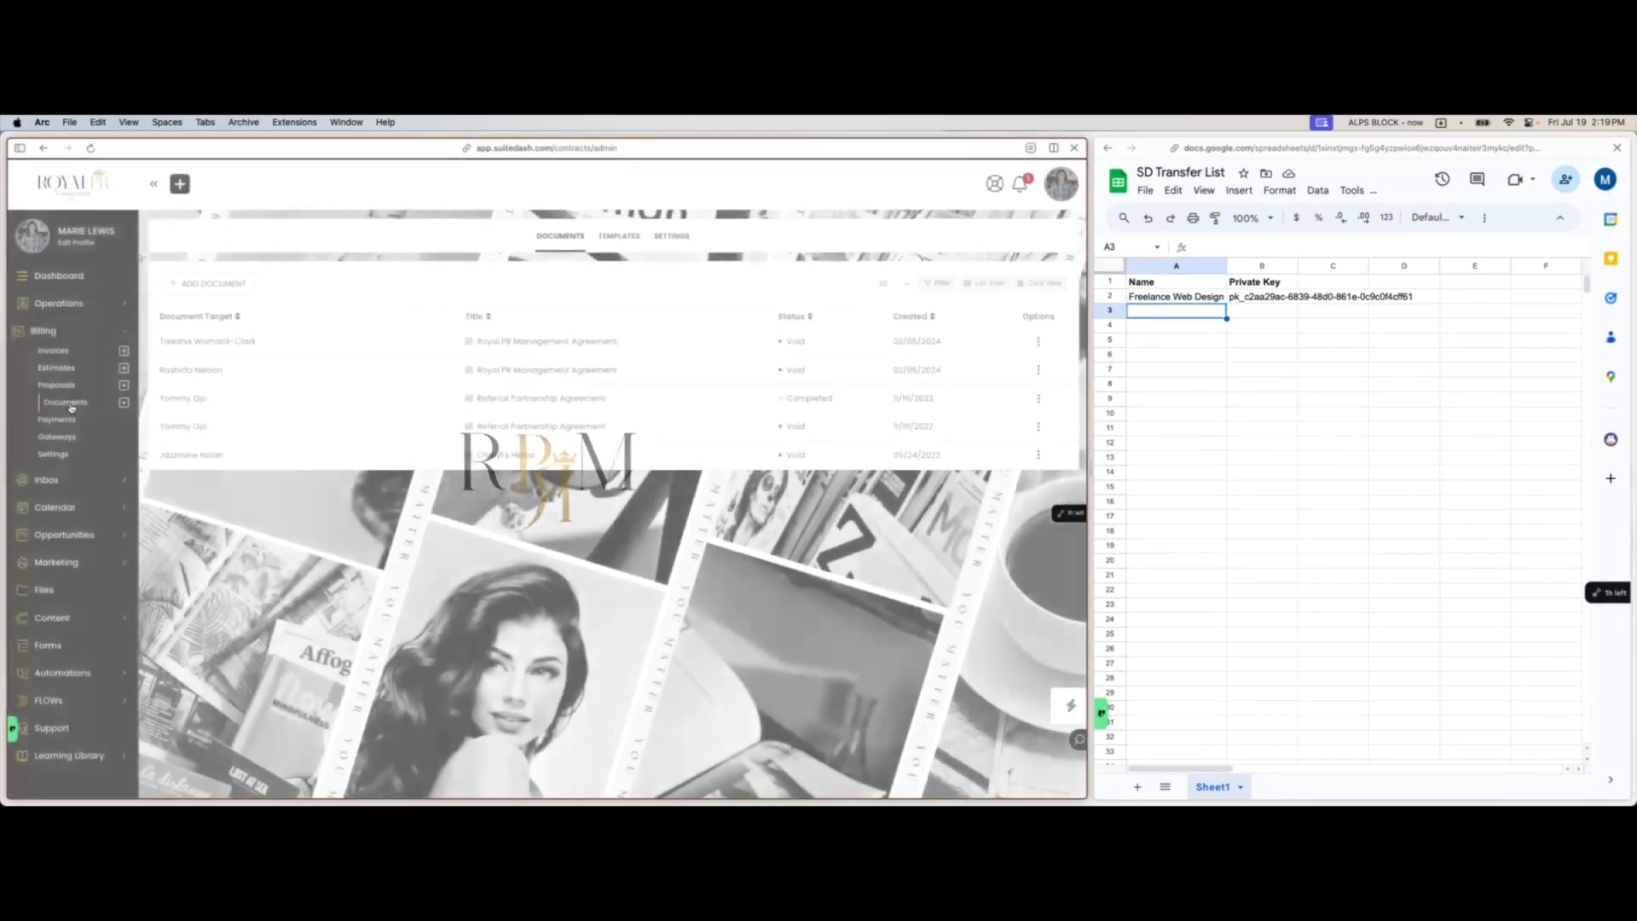
click(619, 236)
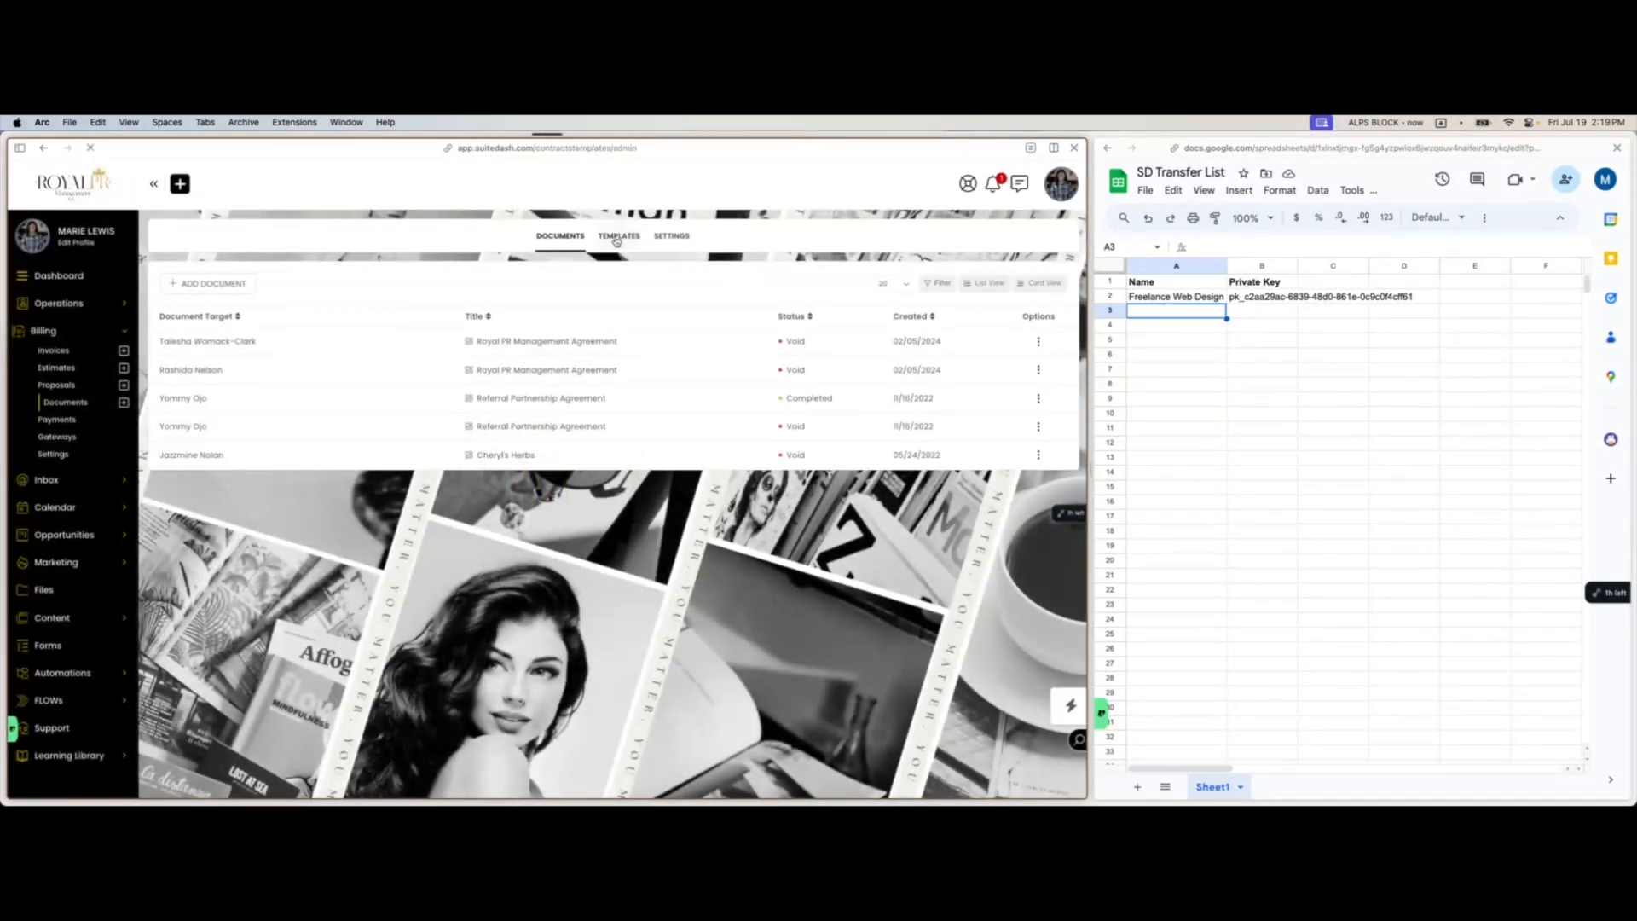
click(1038, 341)
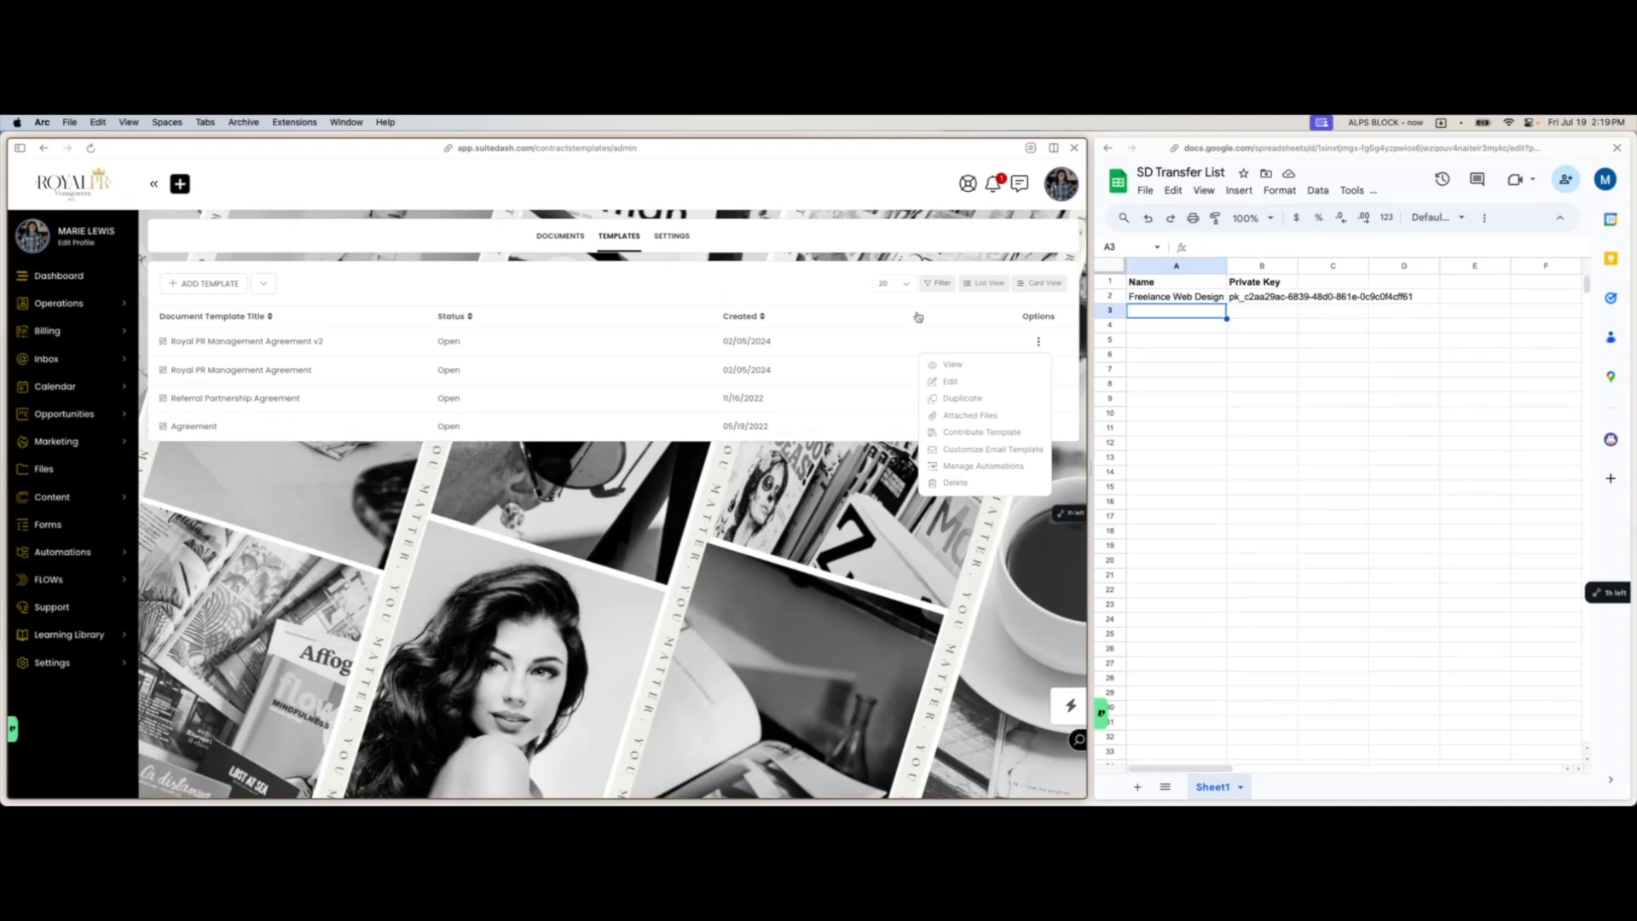
click(1154, 342)
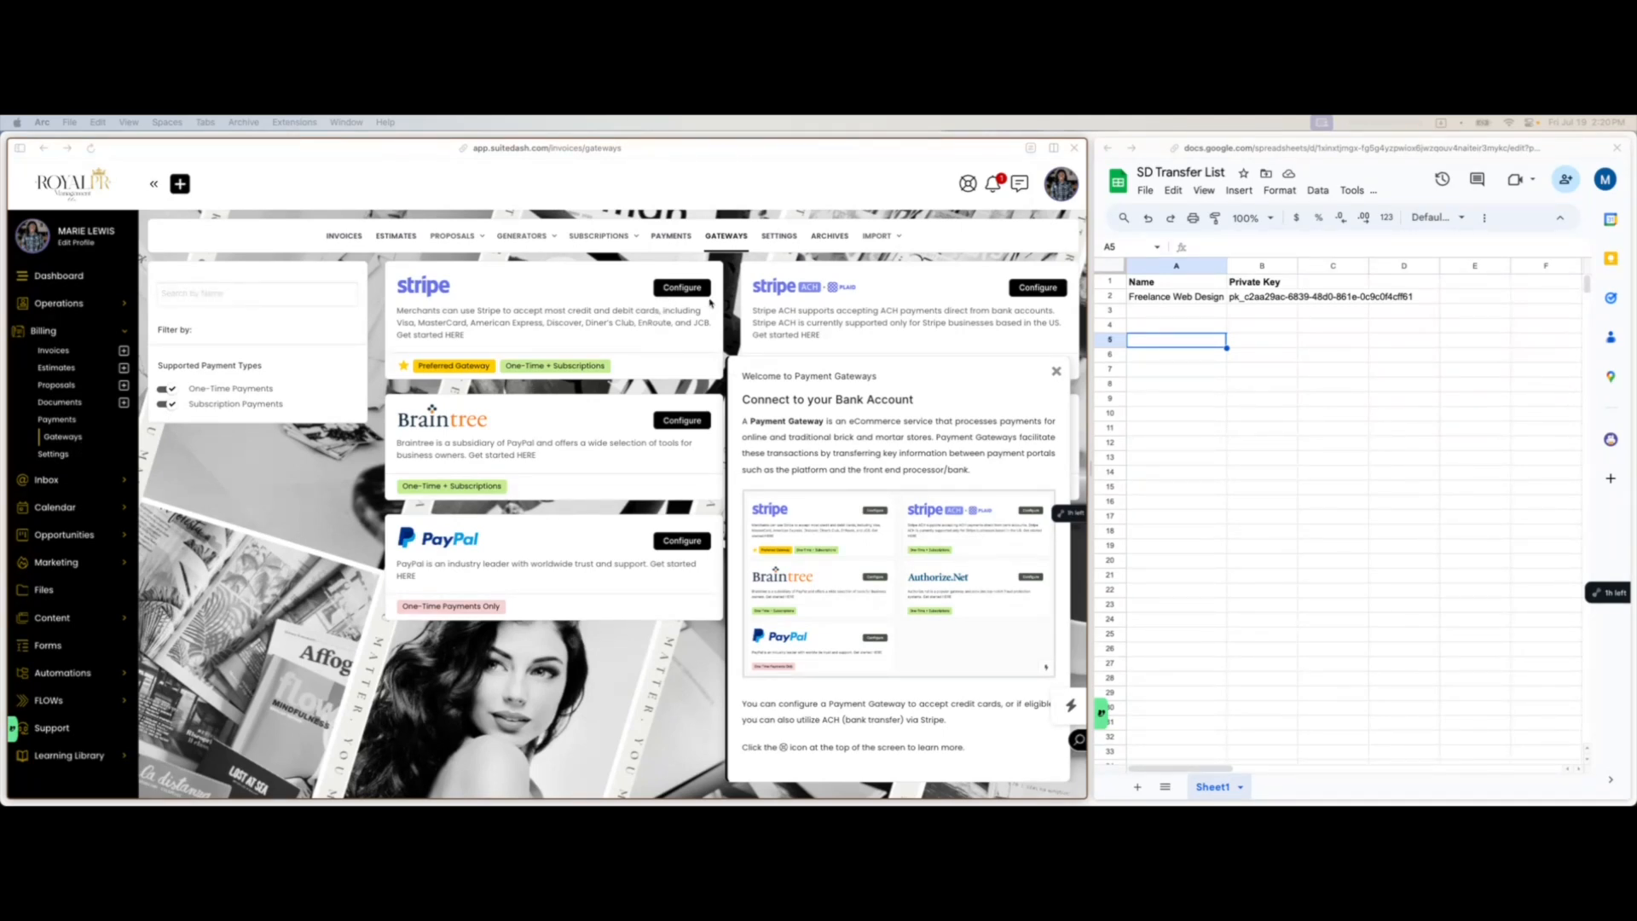
- Check the Braintree gateway's configuration fields and review the billing section's invoice settings
click(682, 421)
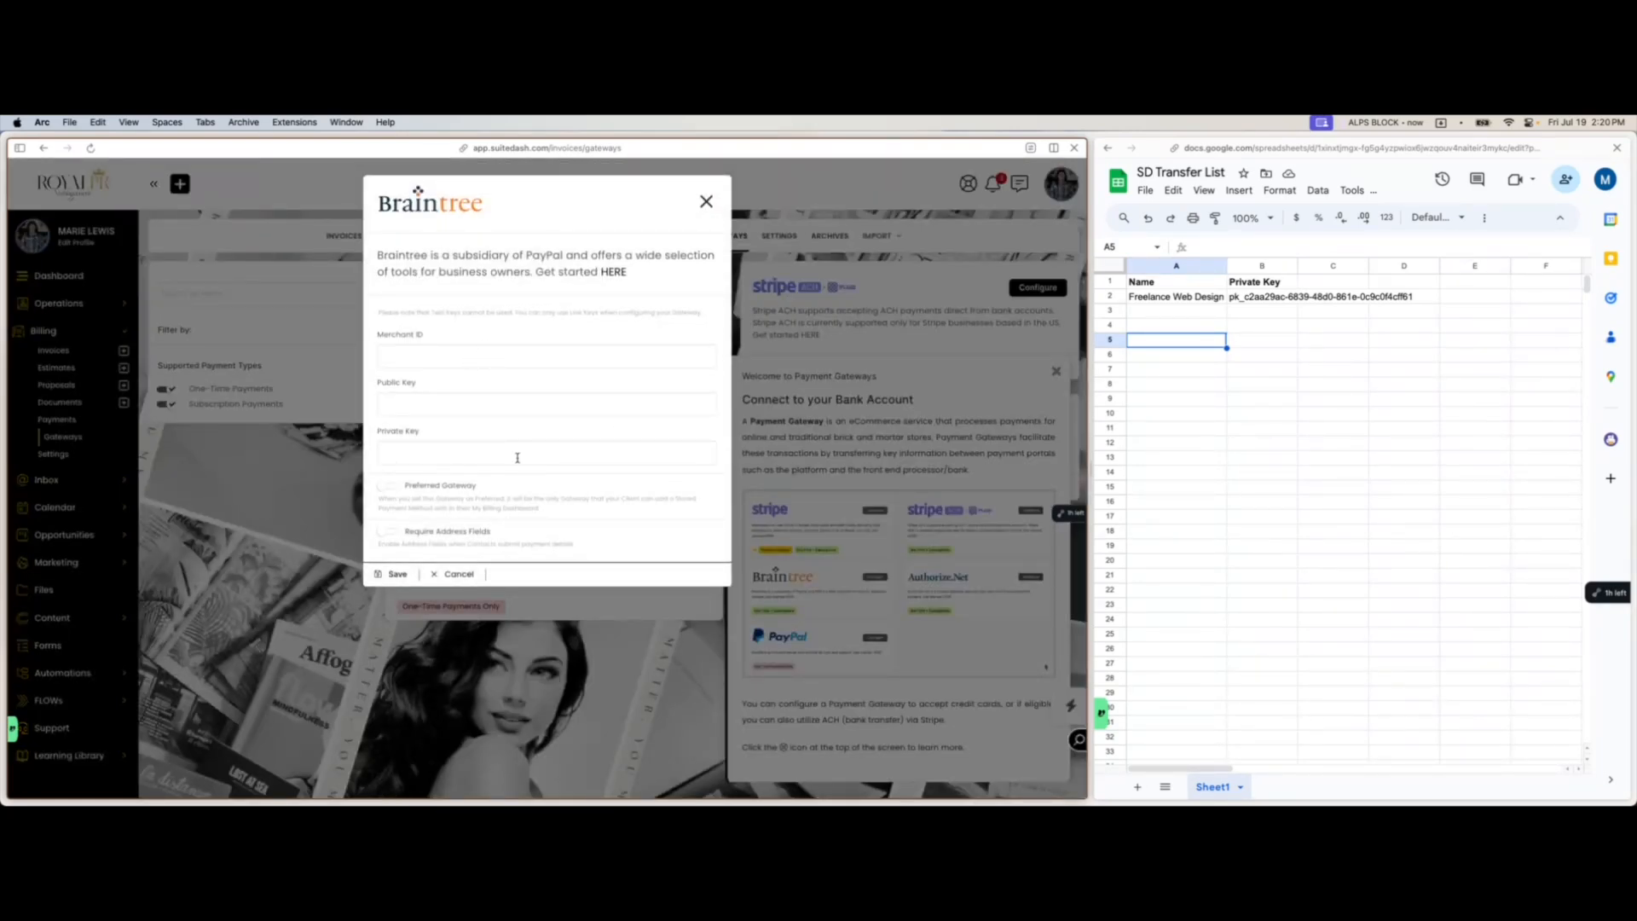
click(704, 203)
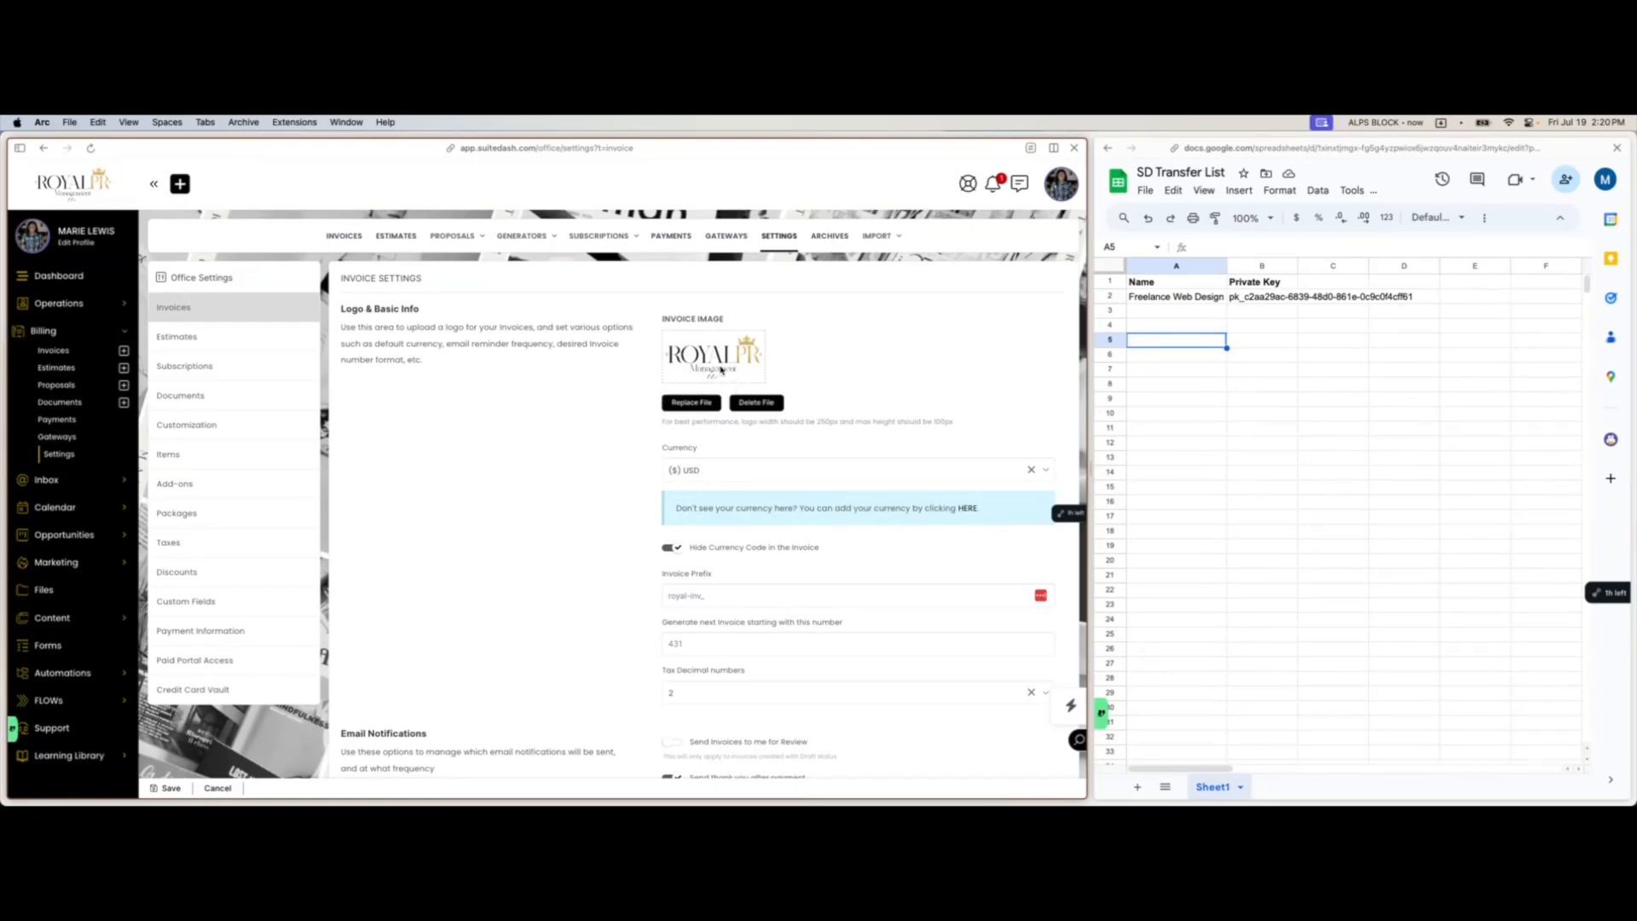
scroll(684, 494, down, 5)
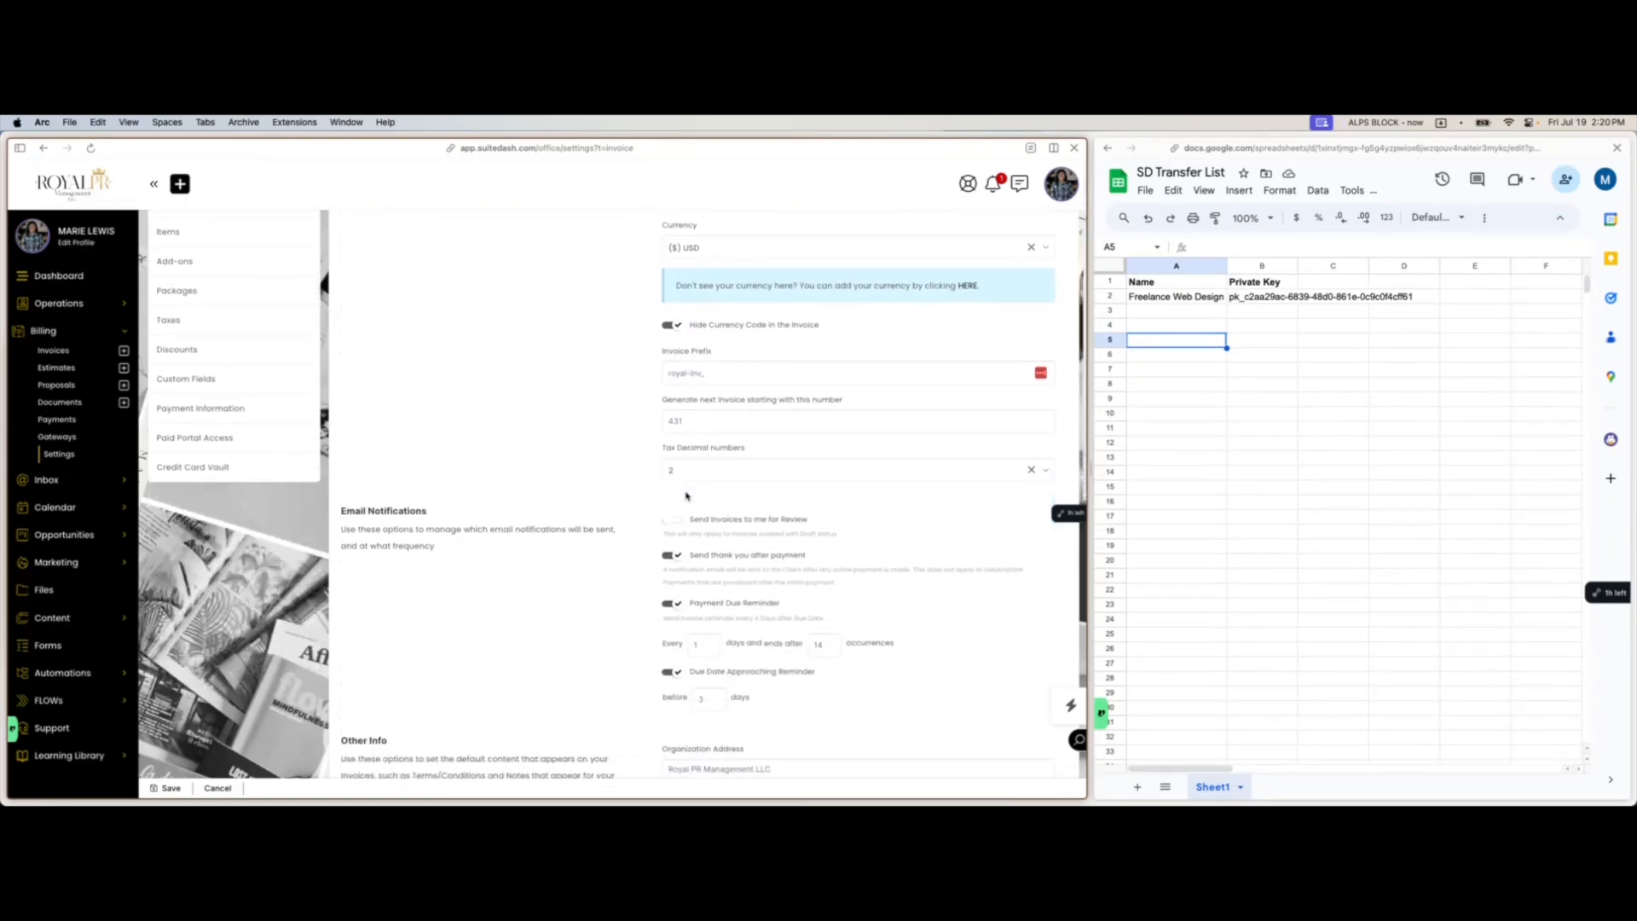
- Review the invoice settings for email notifications, organization address, Bill To details, terms and customer notes
scroll(686, 495, down, 5)
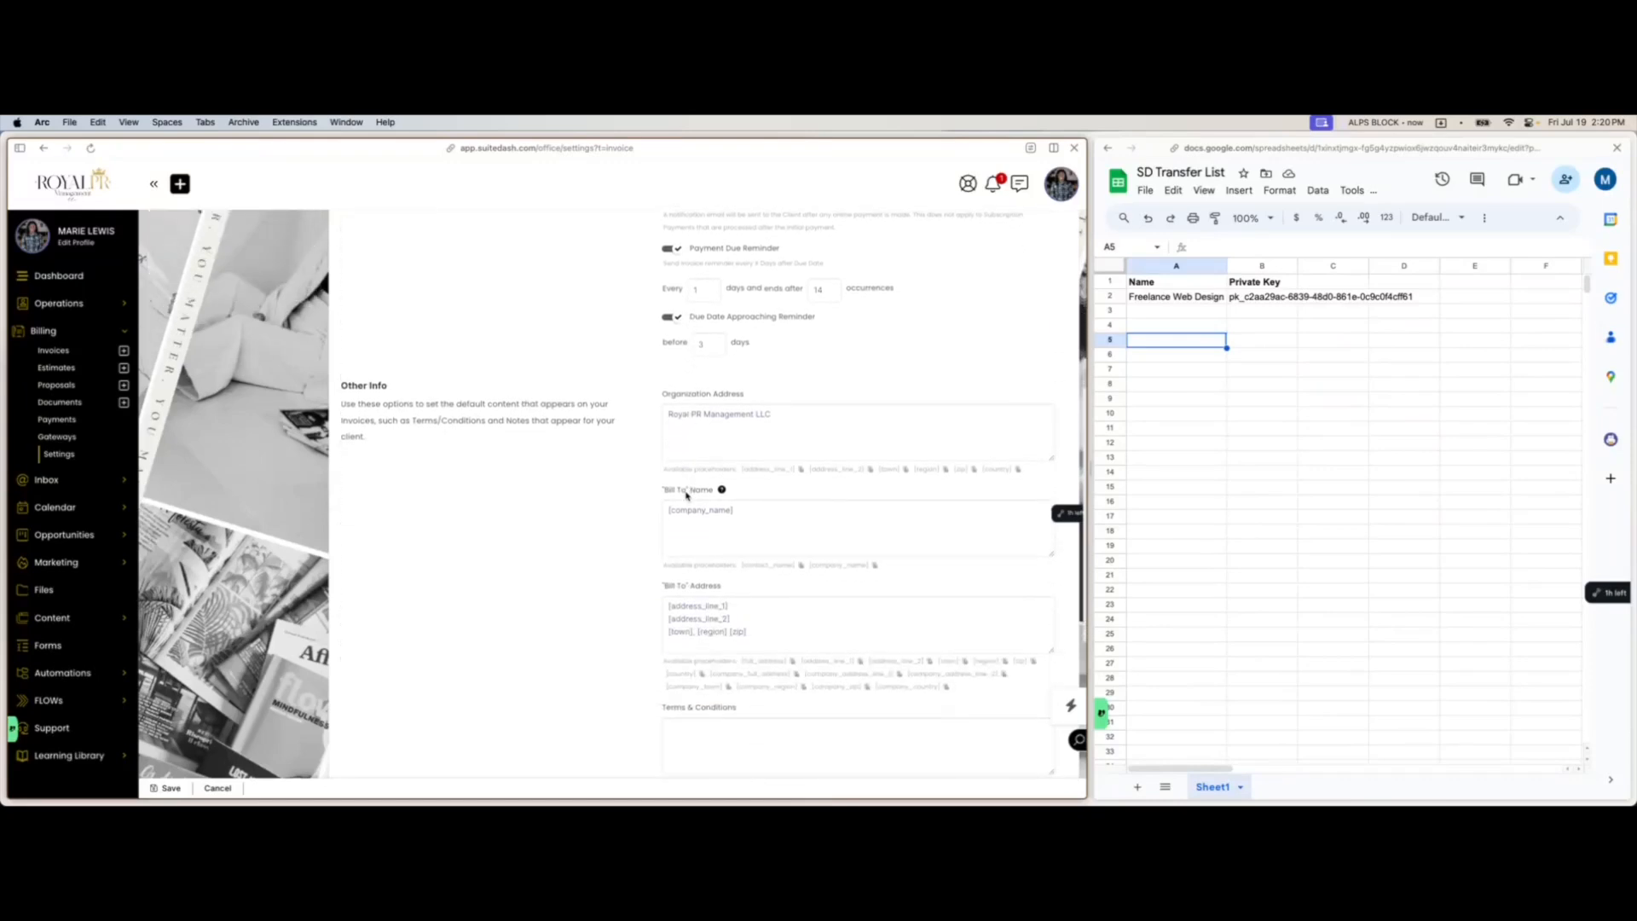
scroll(687, 496, down, 2)
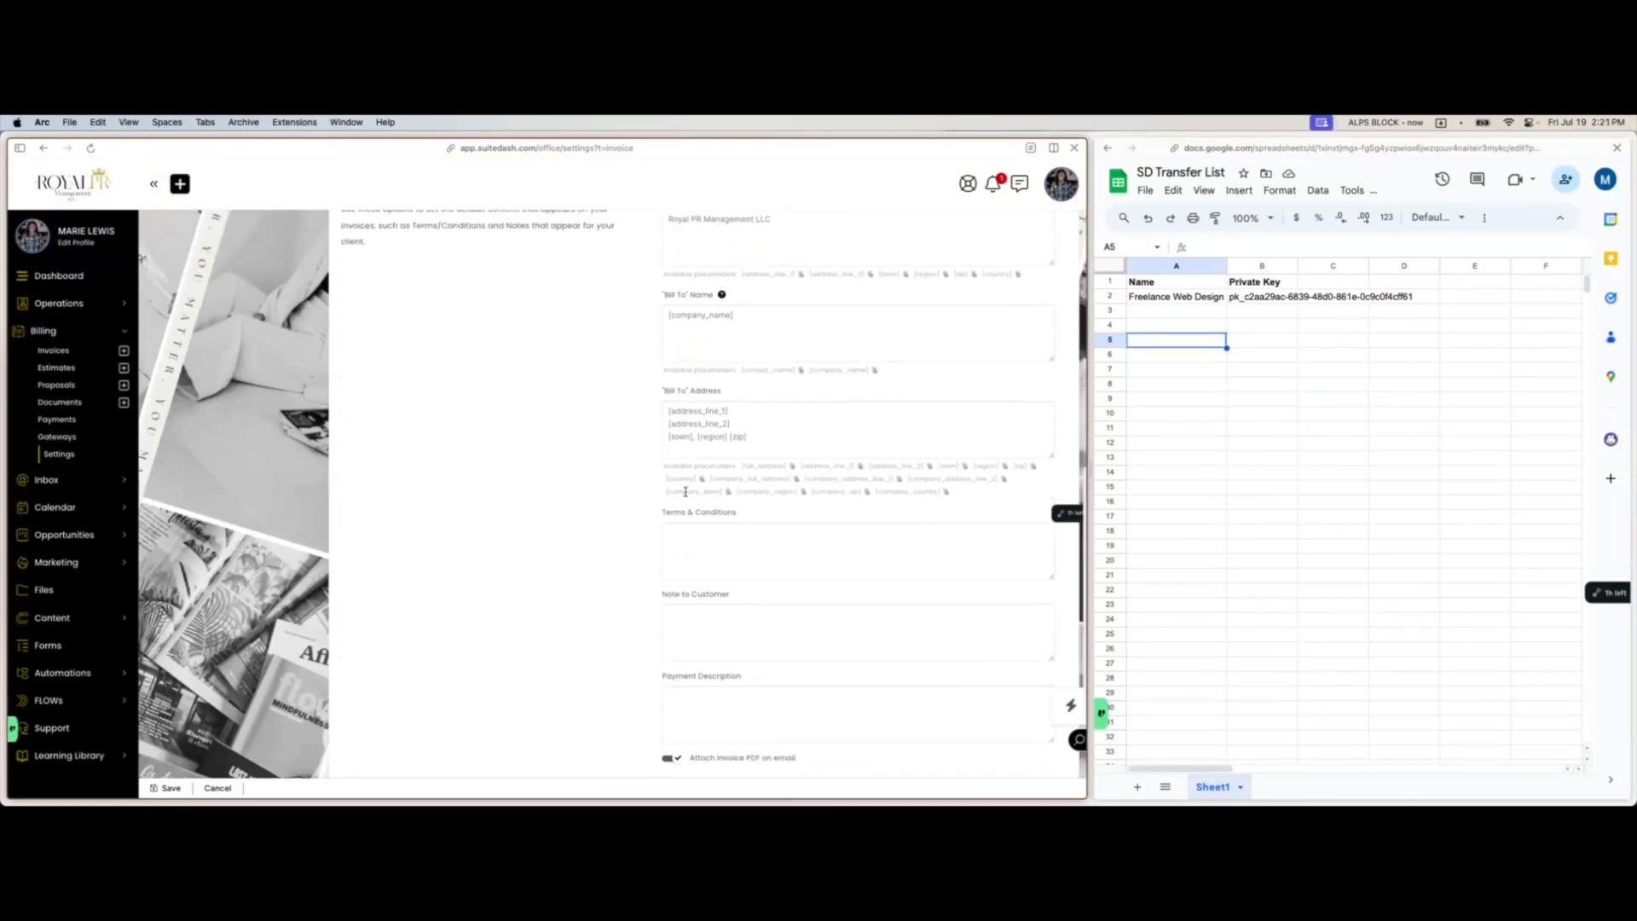
scroll(685, 492, up, 5)
scroll(684, 492, up, 5)
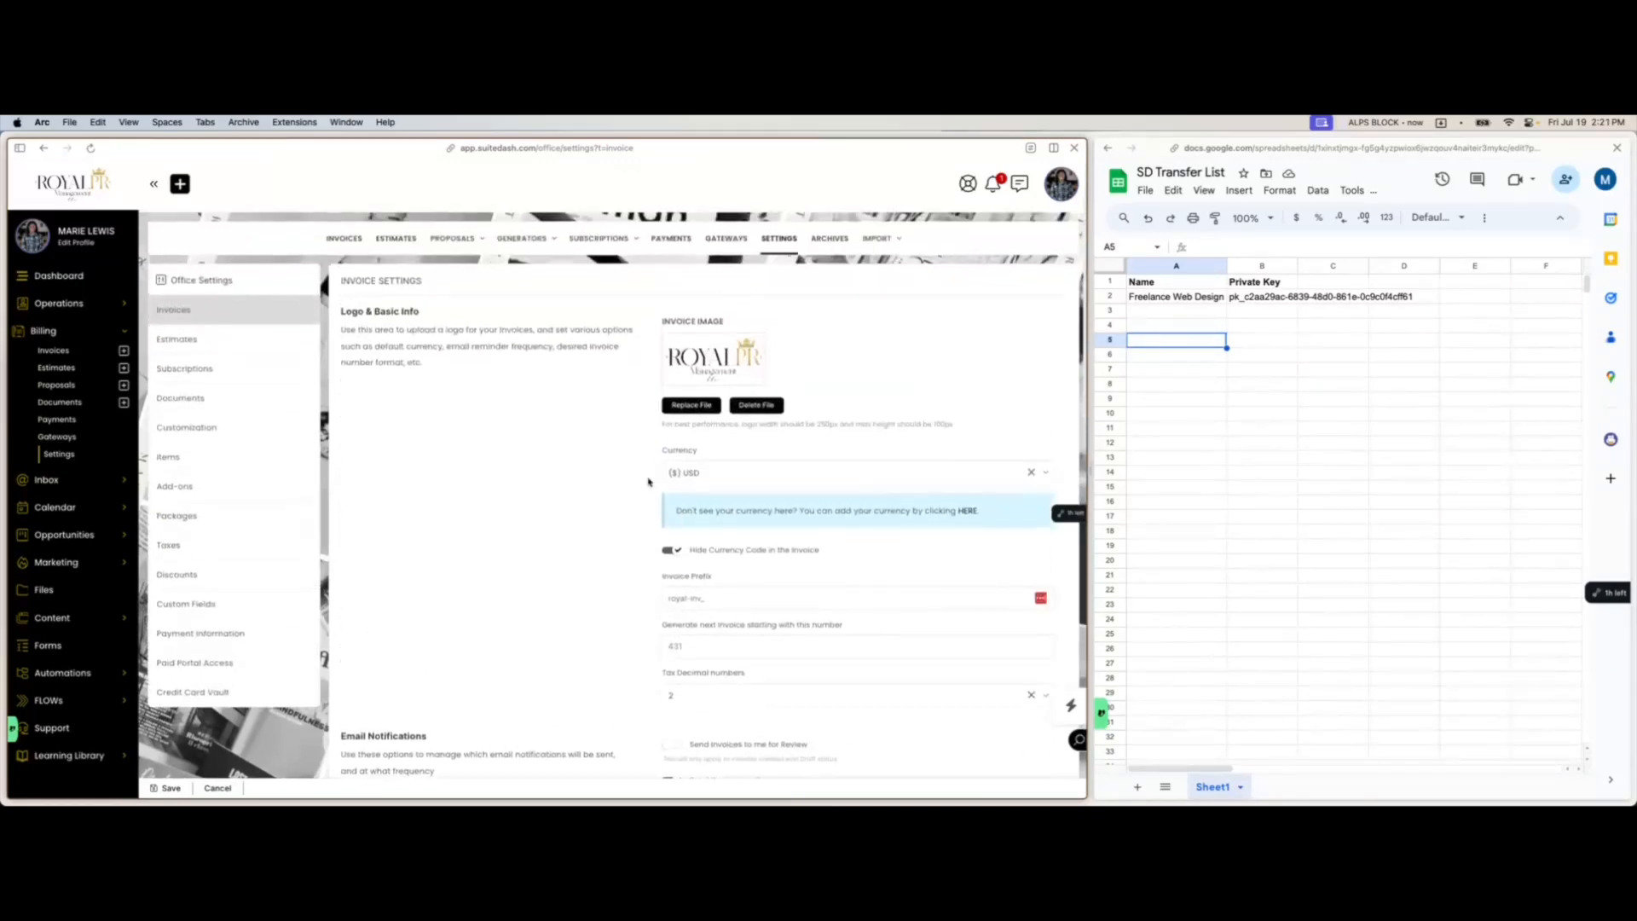
- Go to the calendar's appointment types and examine the options for the Chit-Chat appointment type
click(79, 483)
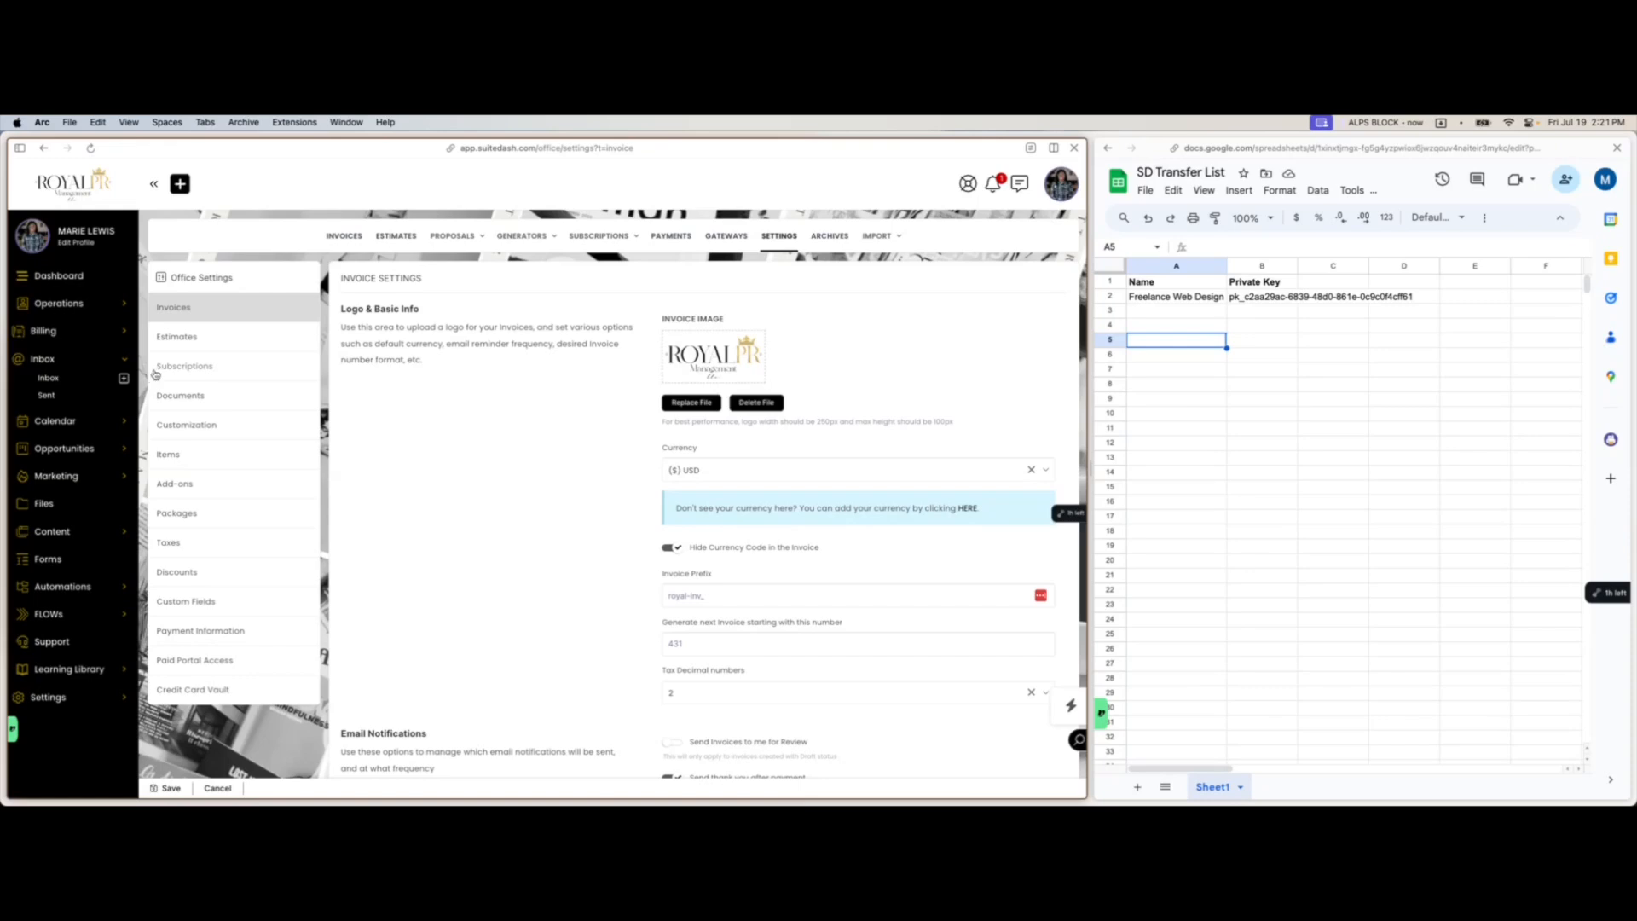
click(56, 422)
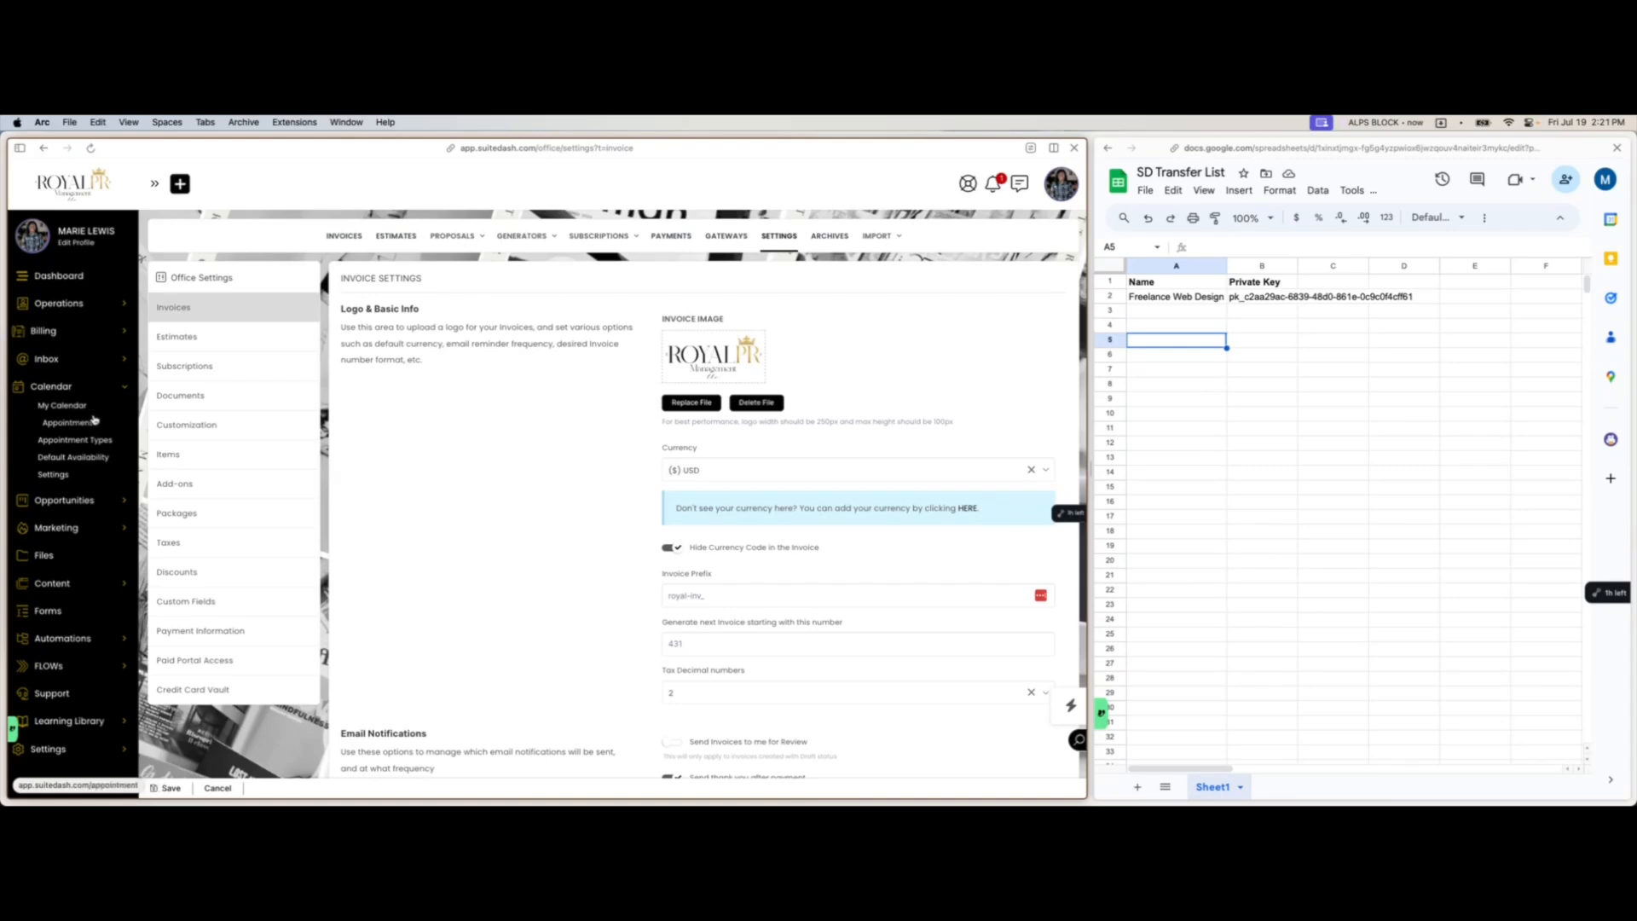
click(92, 445)
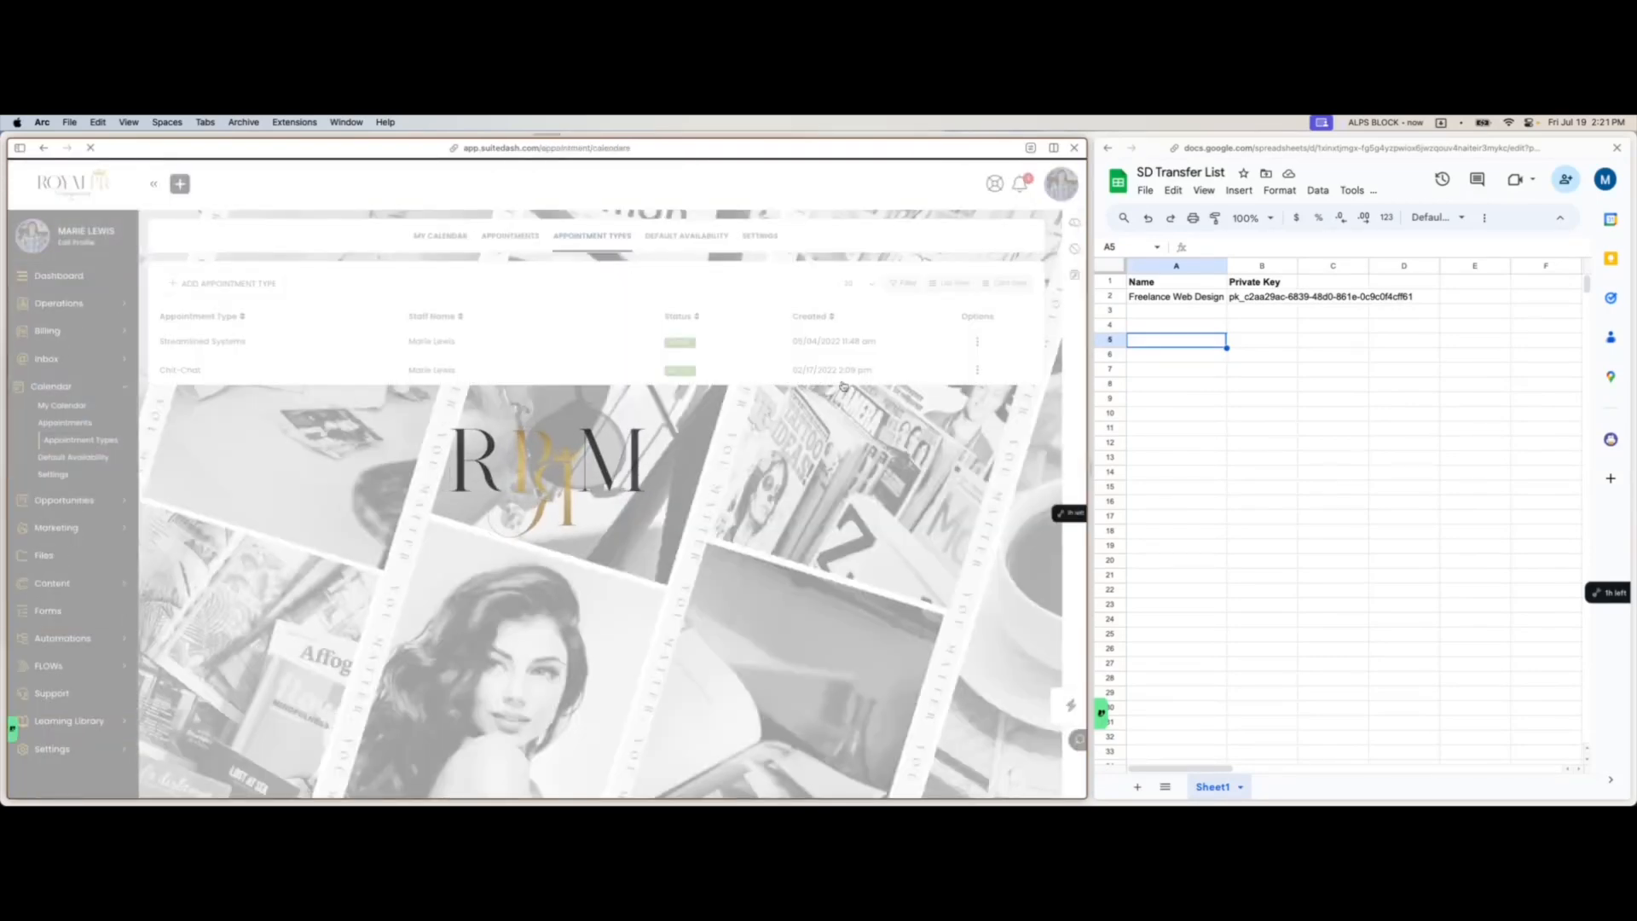
click(977, 371)
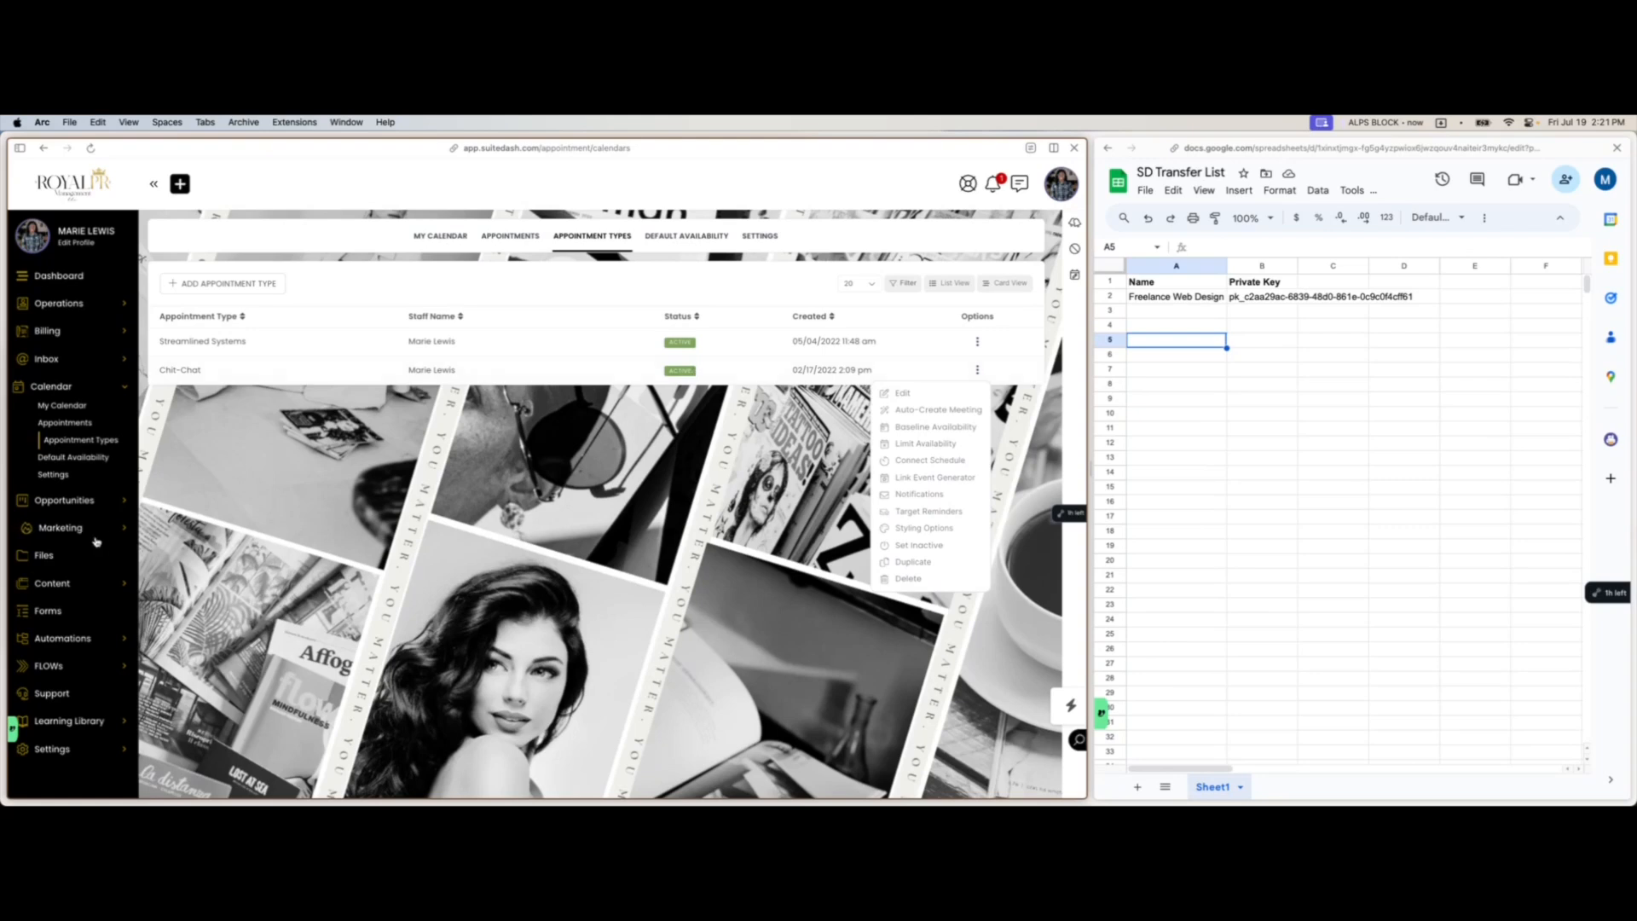
- Review the calendar's default availability and its appointment settings, dismissing the welcome message on each page
click(88, 464)
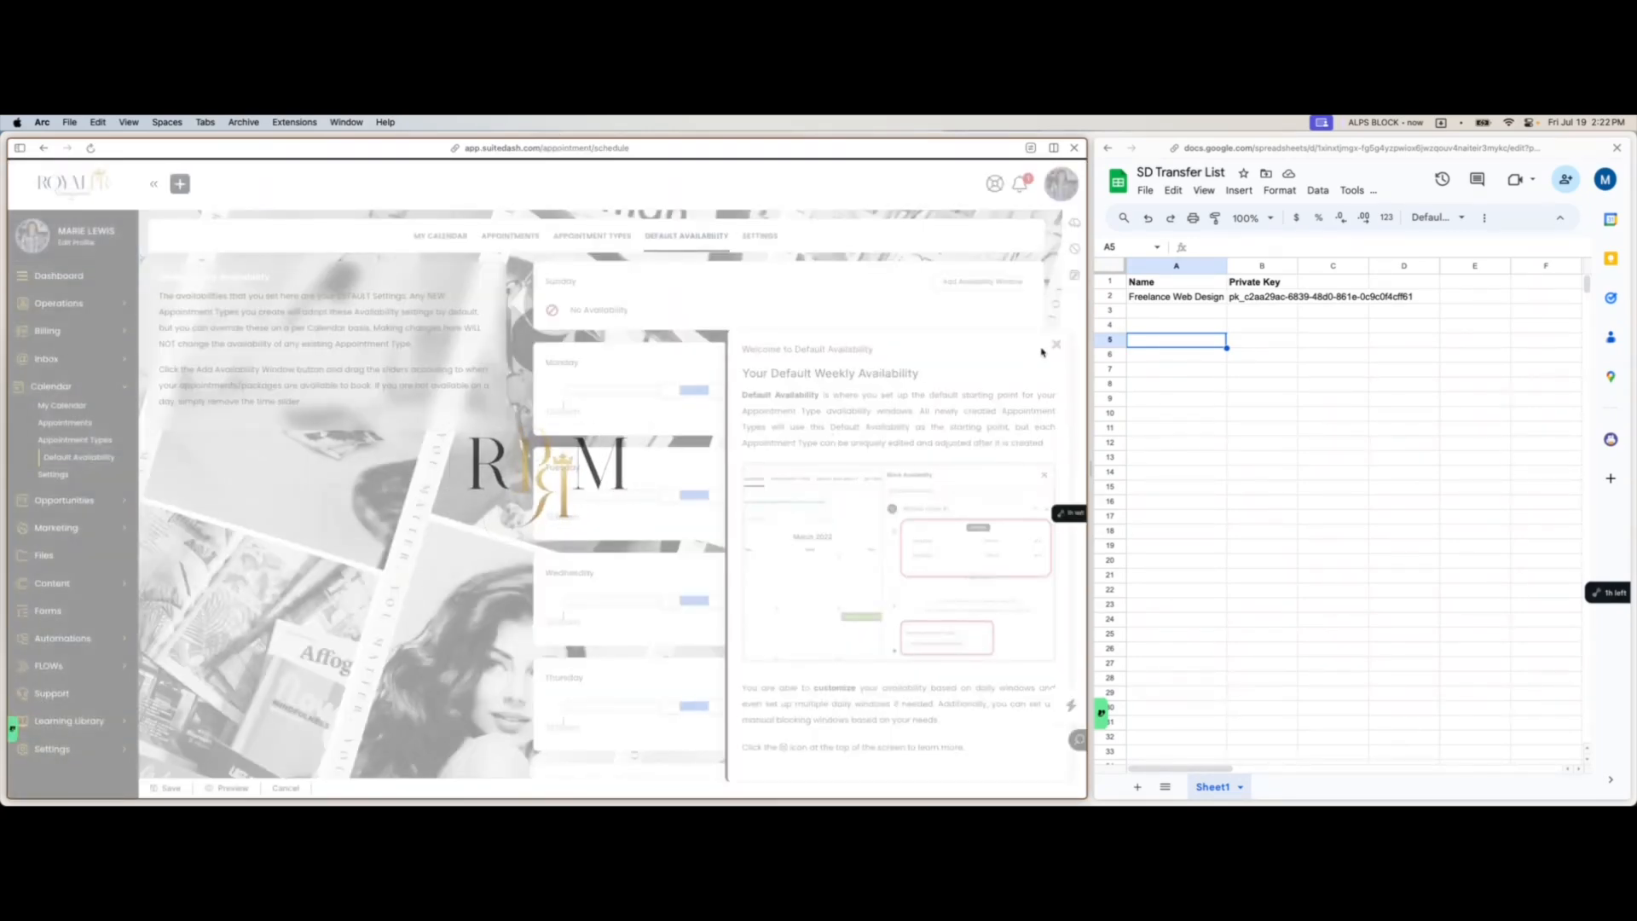
click(1055, 344)
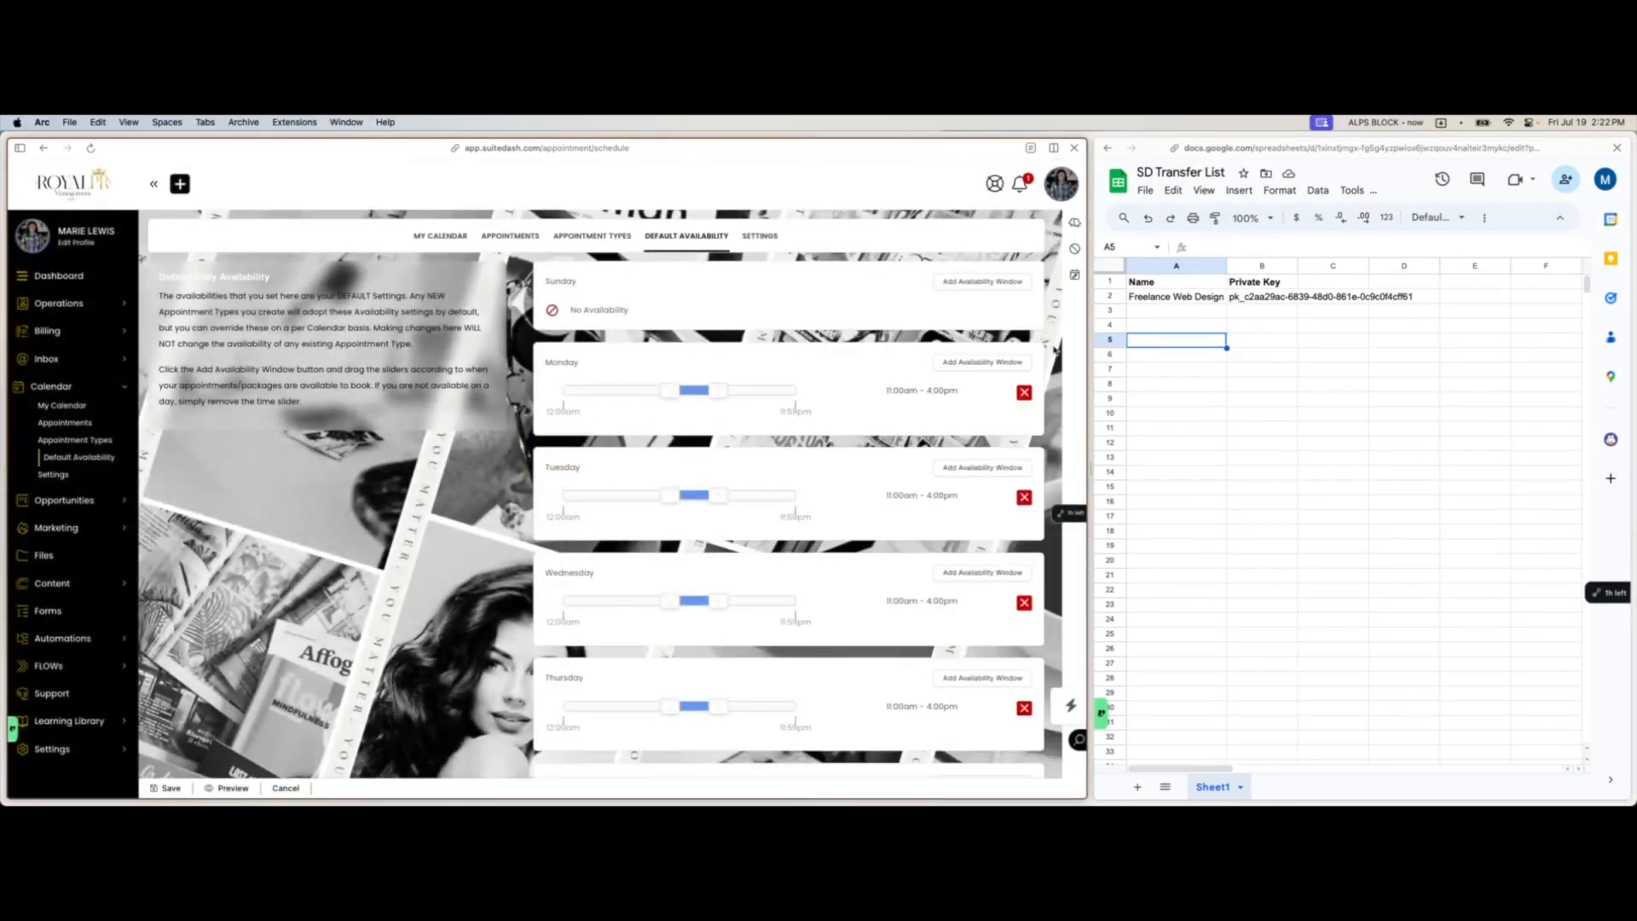
click(761, 235)
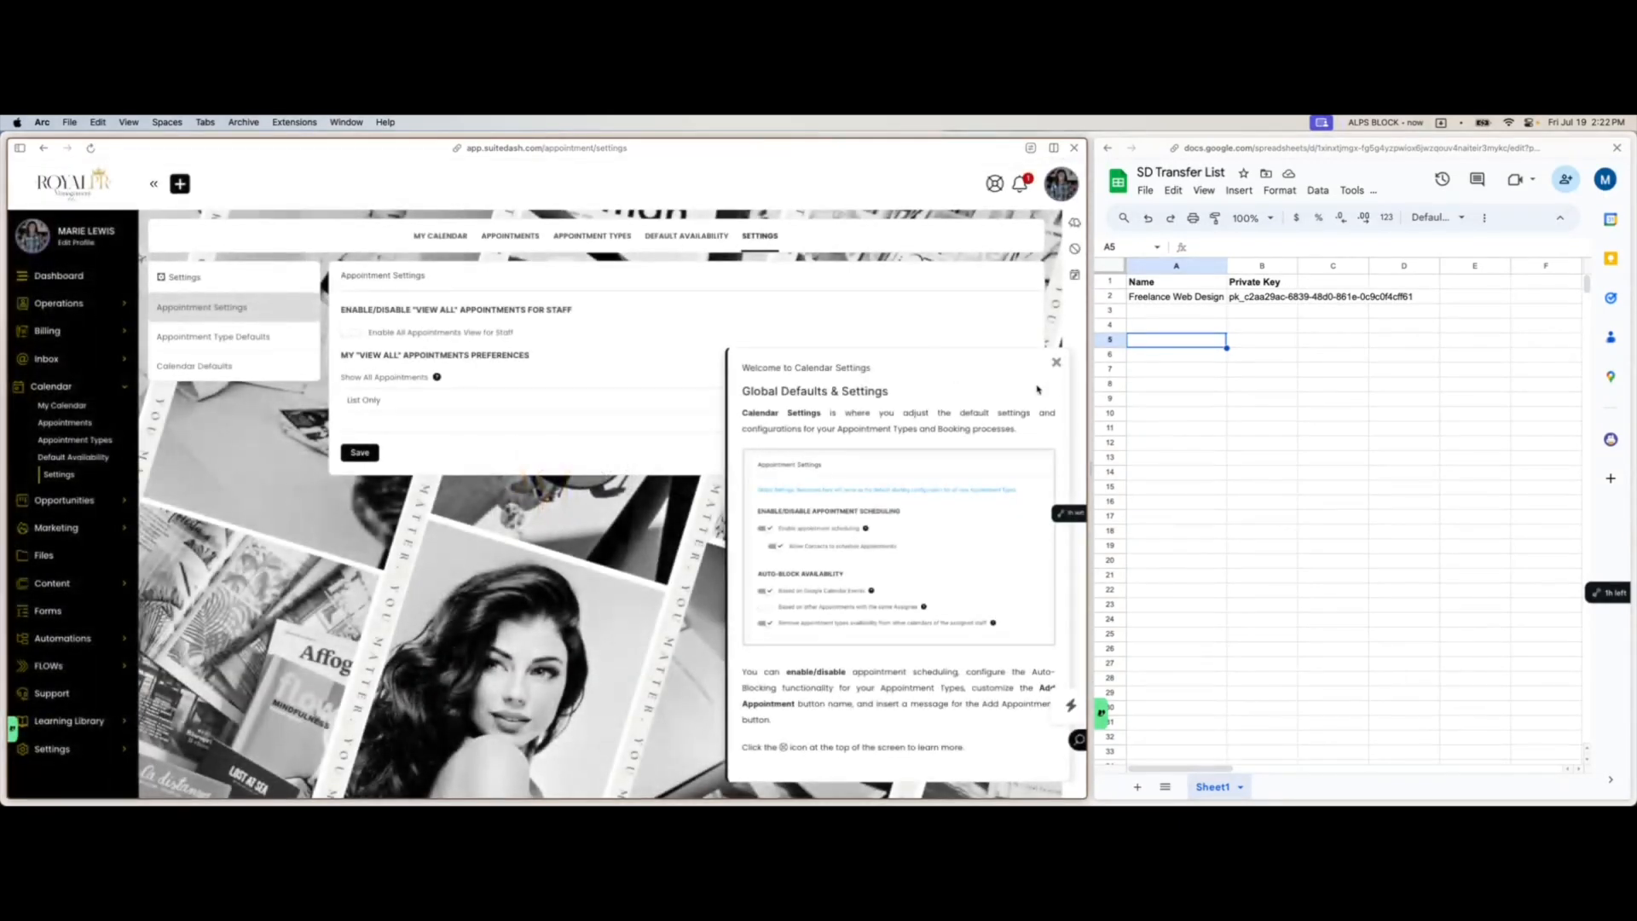
click(1056, 363)
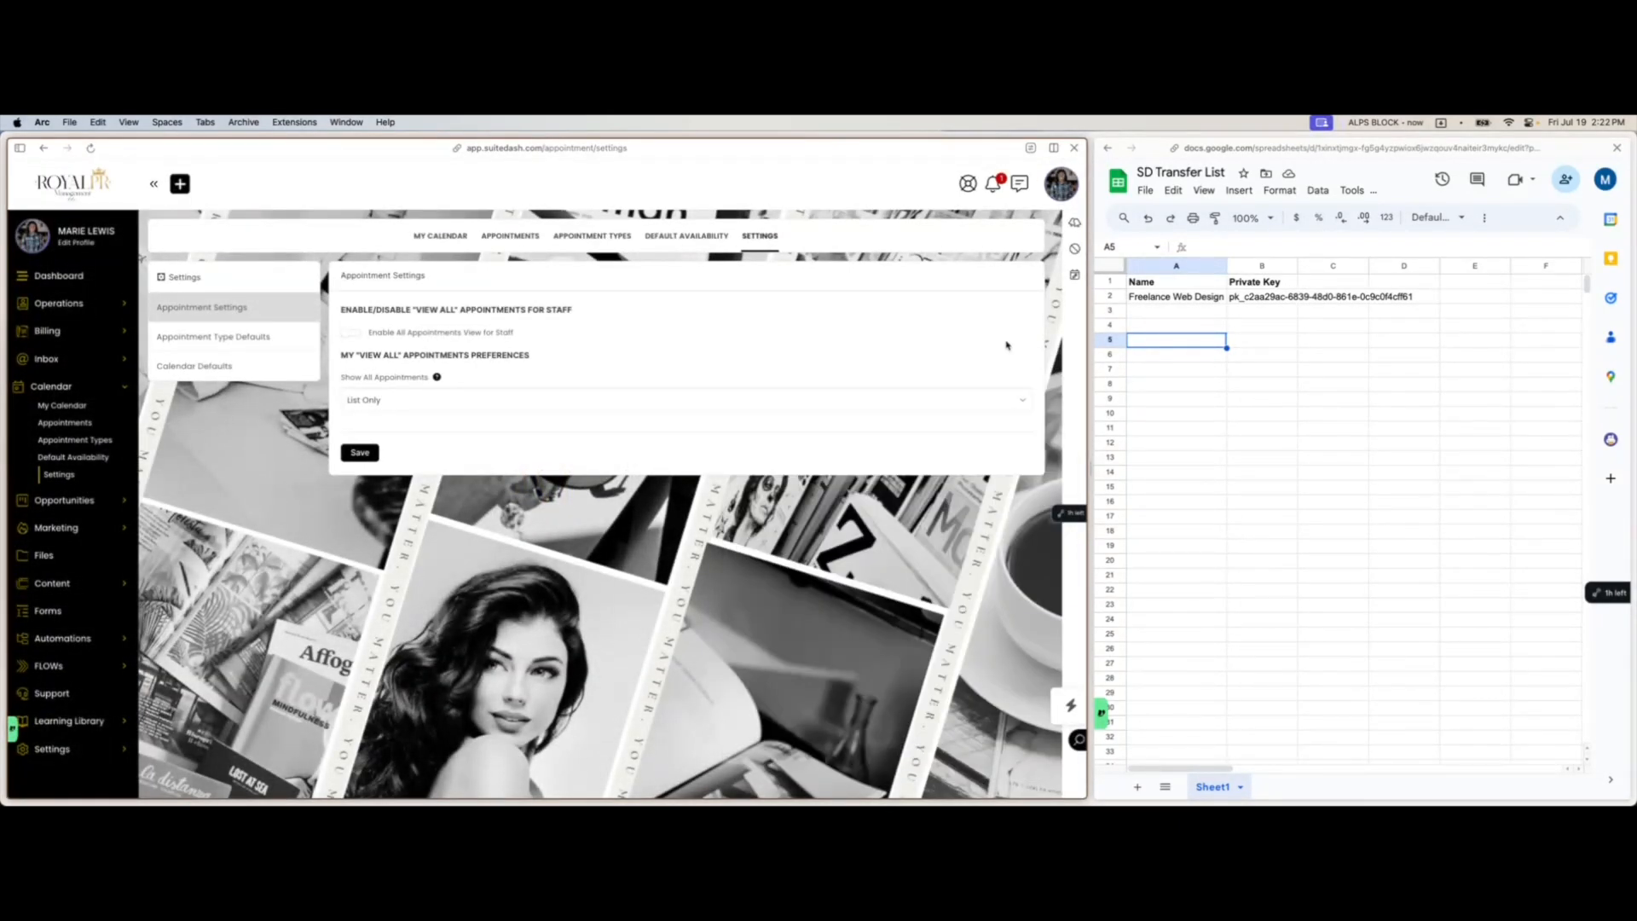
- Go to the Opportunities projects and examine the options for the Tax Preparation generator and the Test task template
click(72, 503)
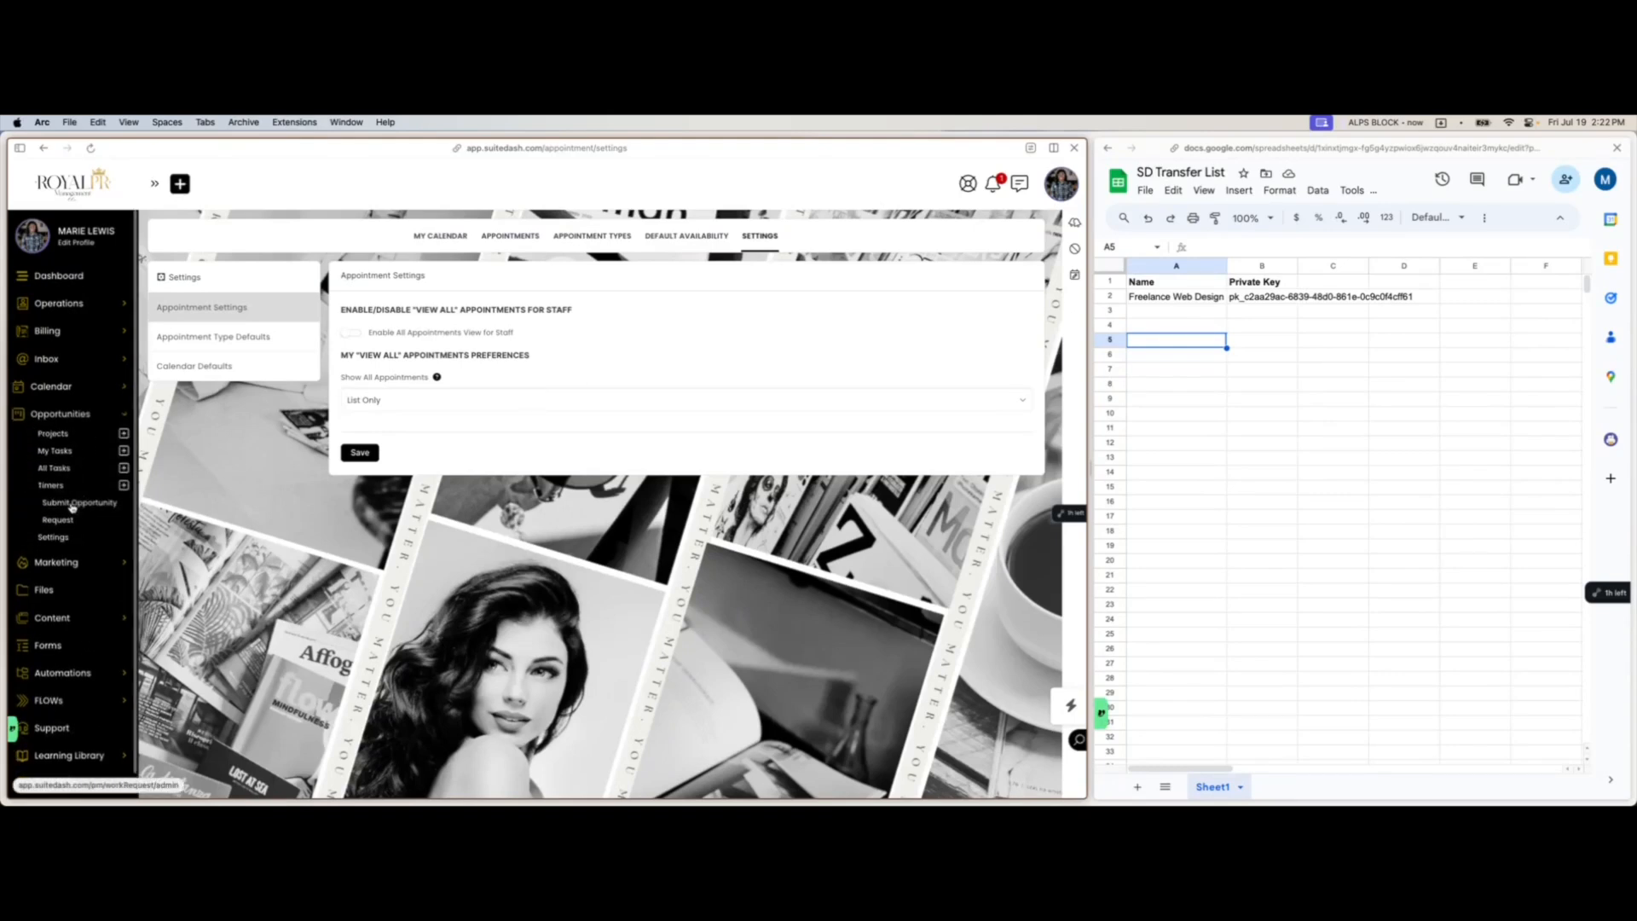
click(58, 437)
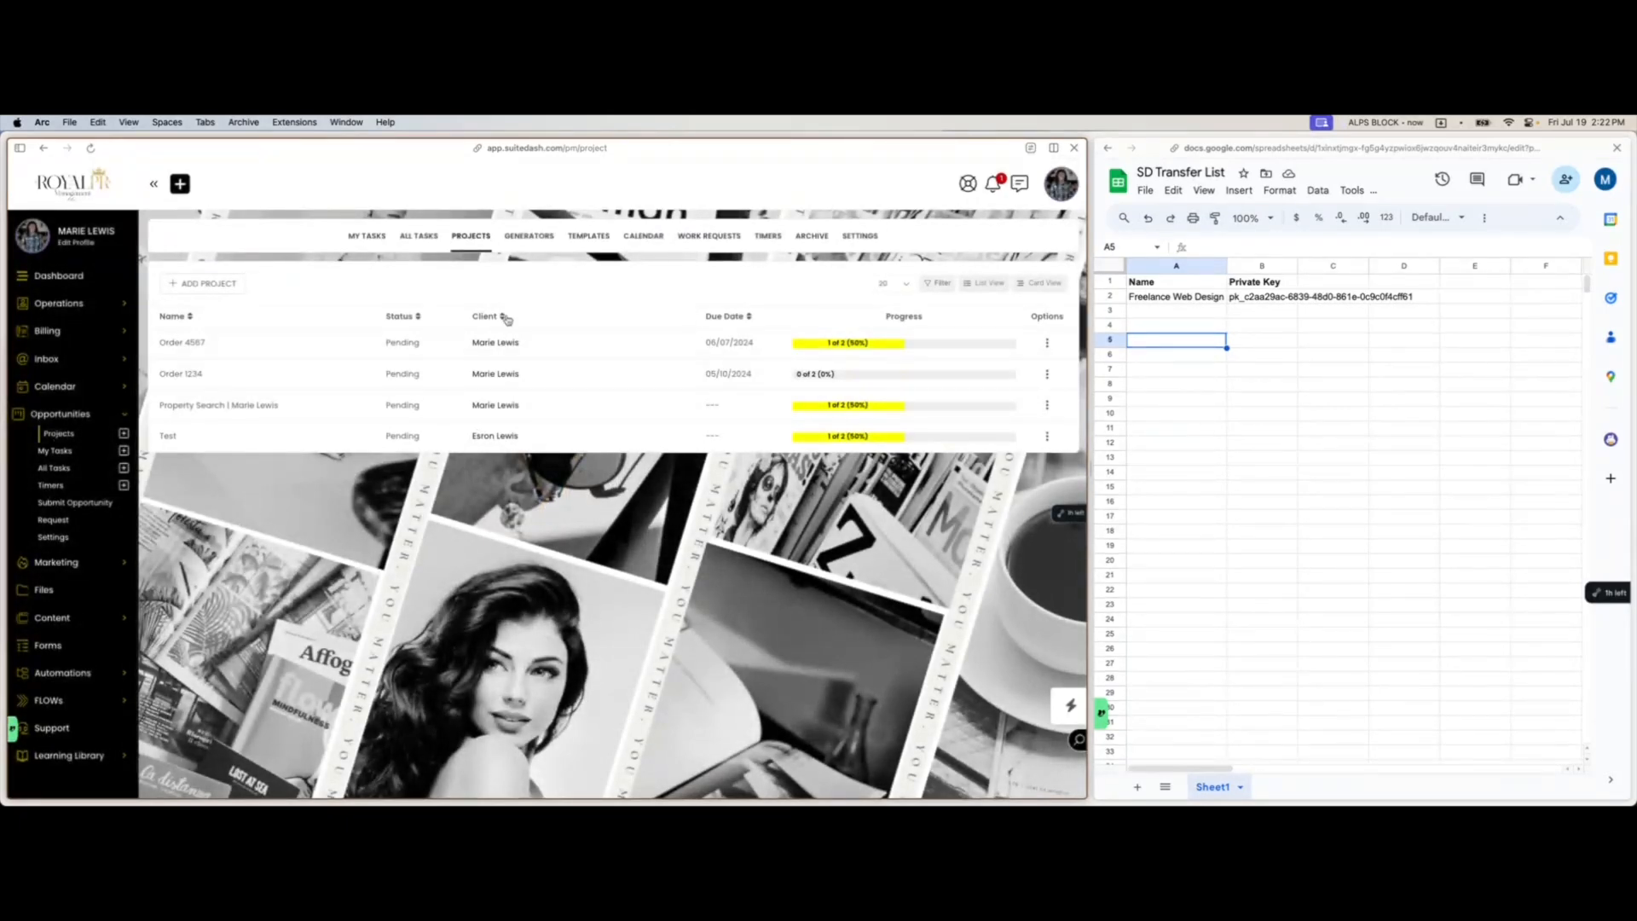
click(534, 243)
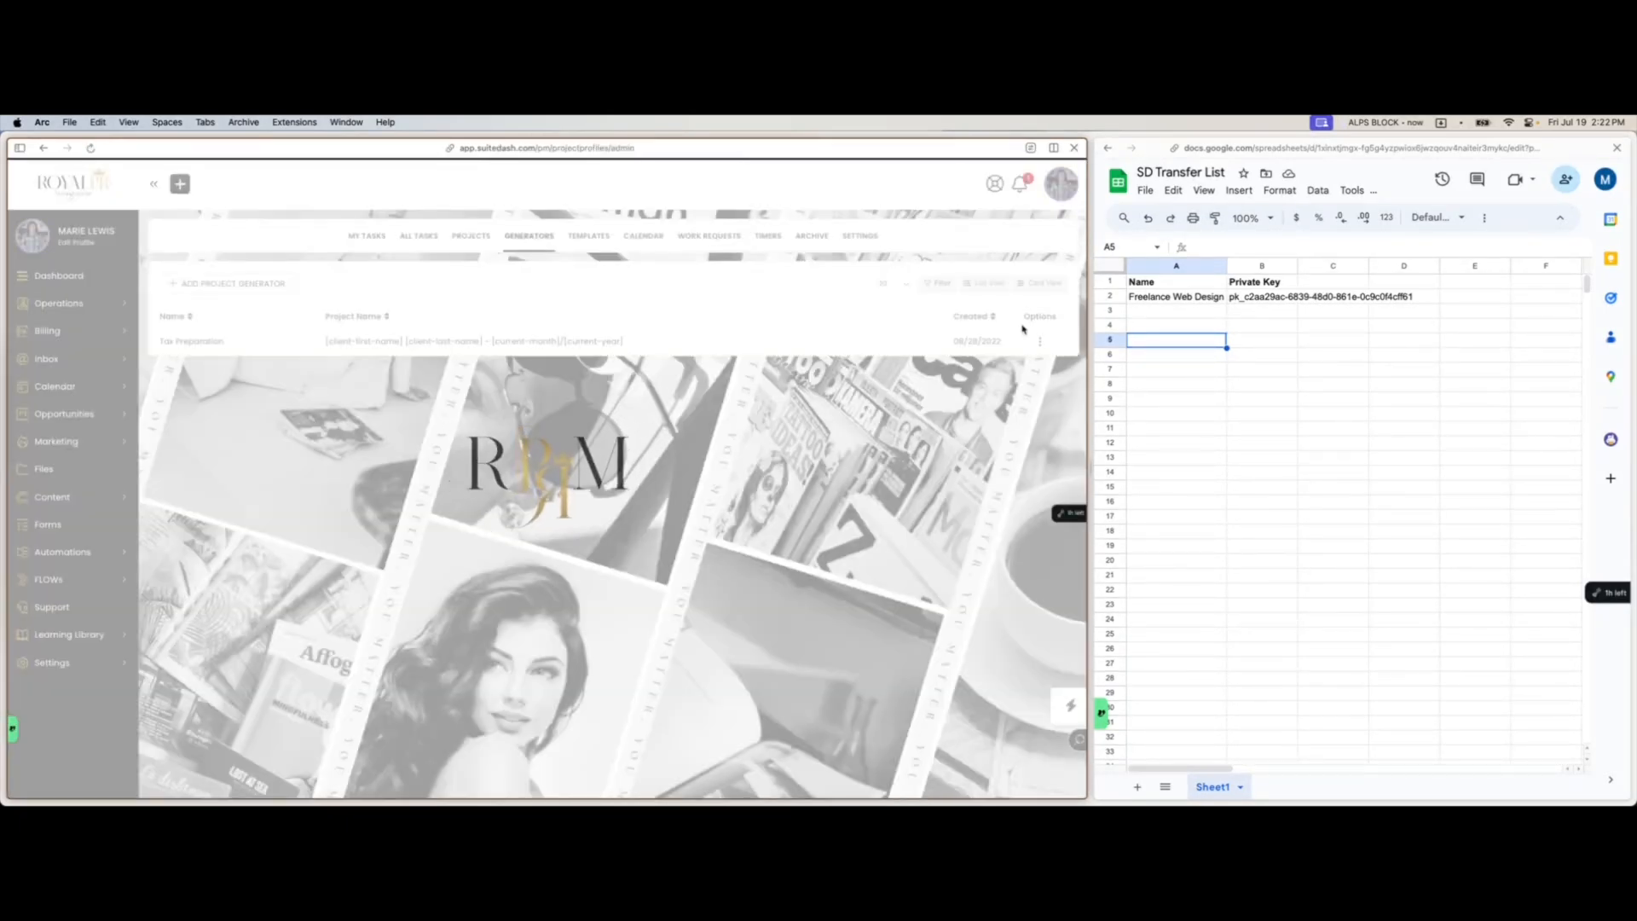
click(1040, 342)
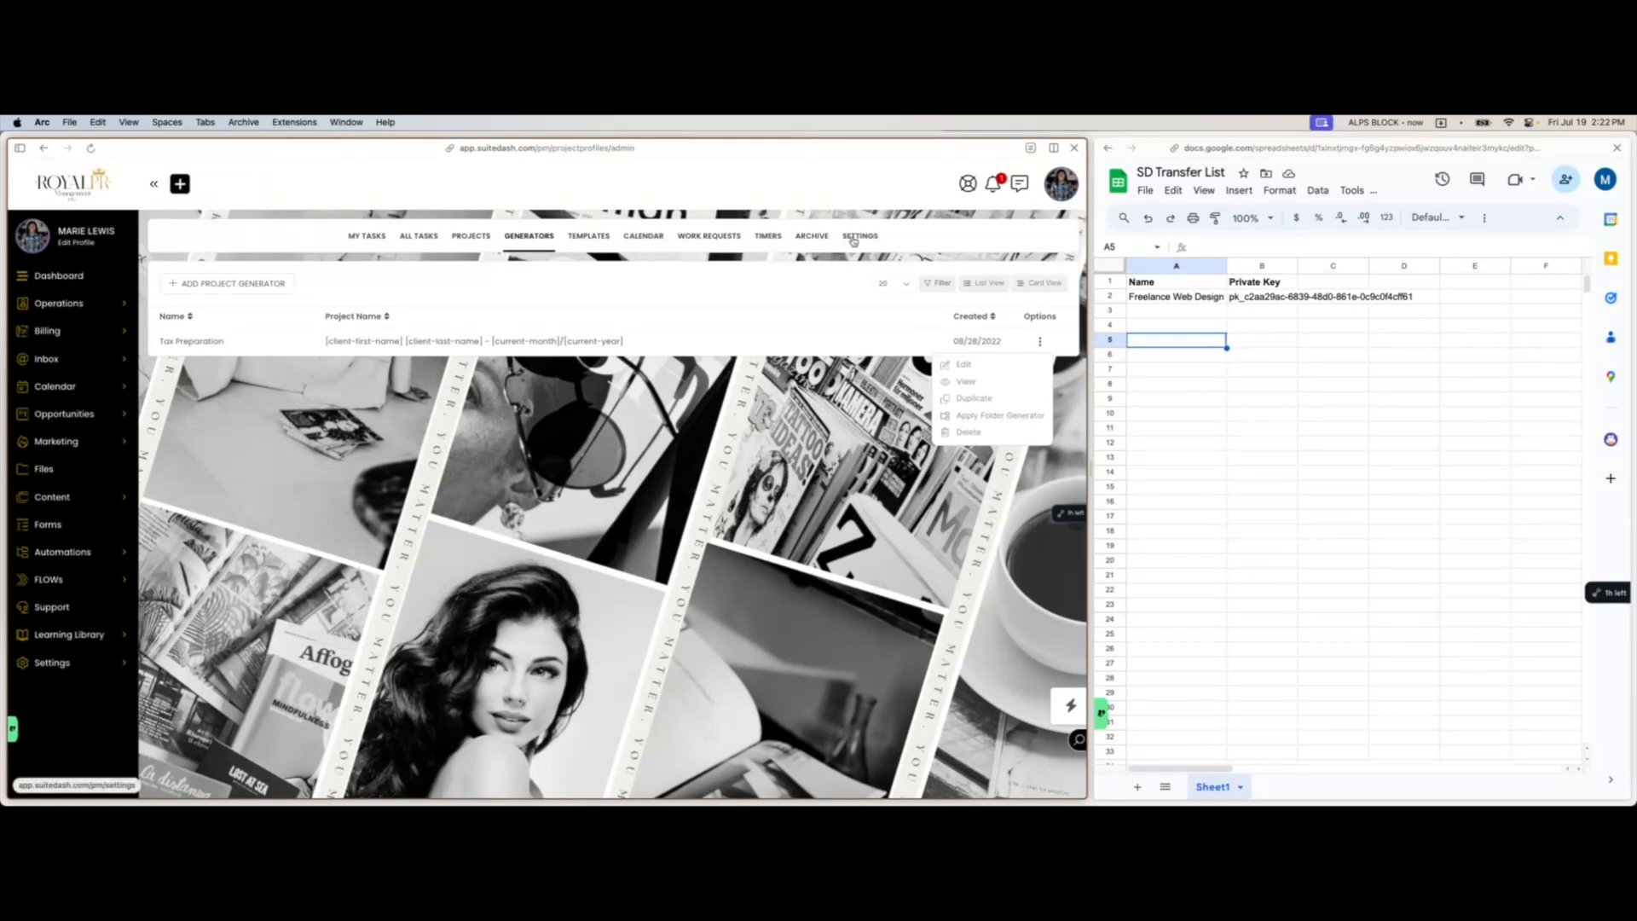
click(588, 241)
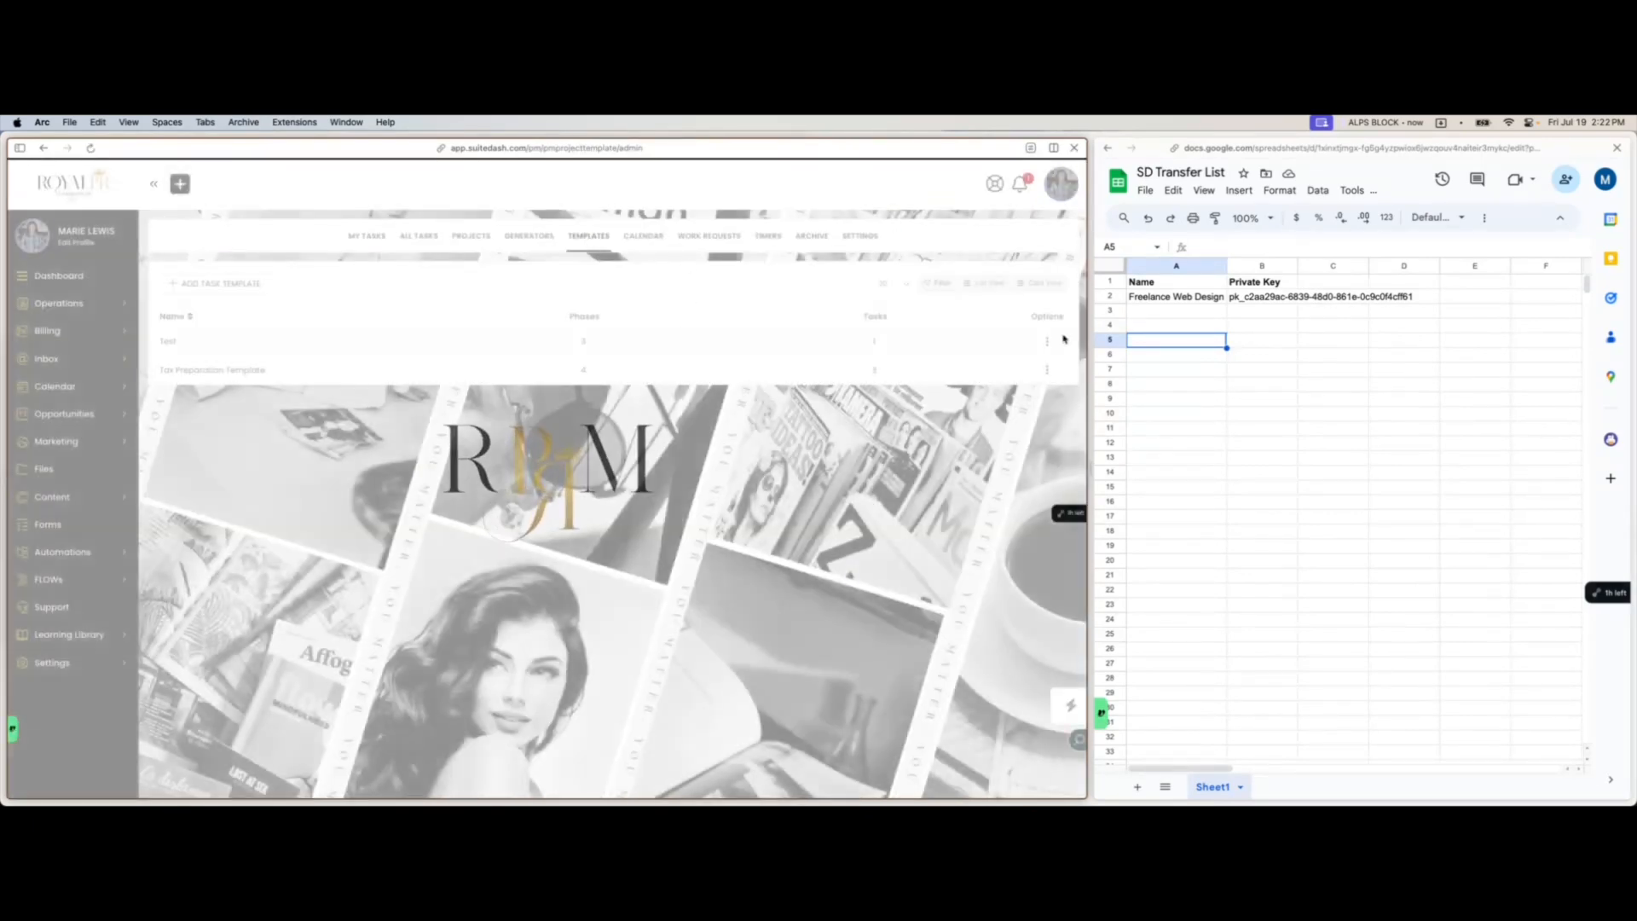
click(1051, 341)
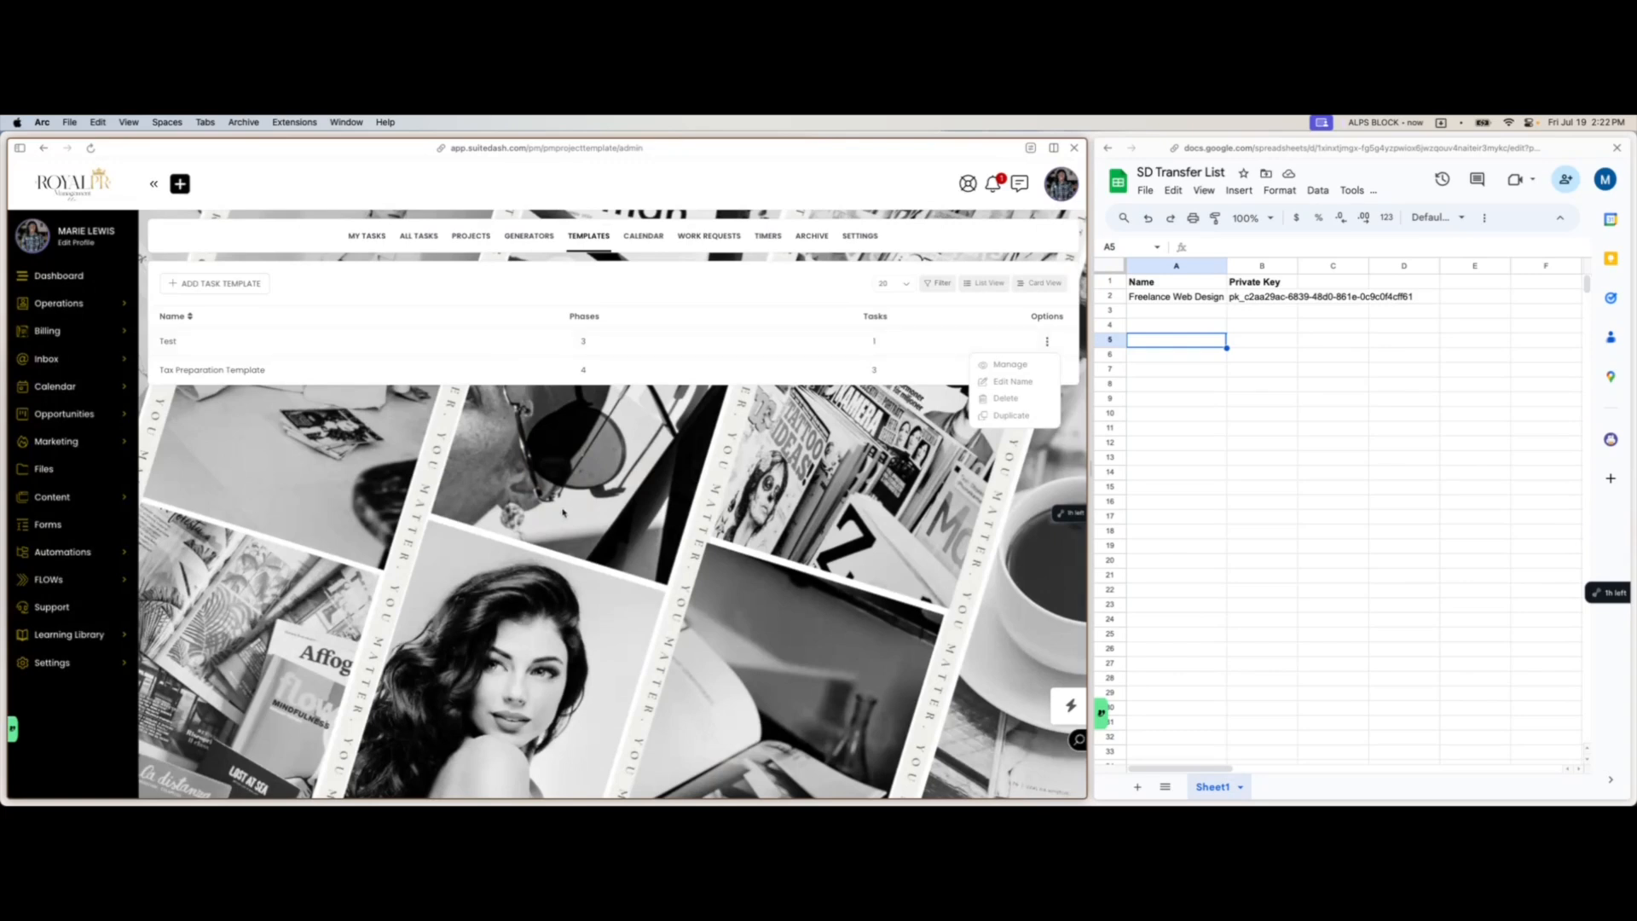
- Open the Opportunities settings and return to the task templates list
click(64, 414)
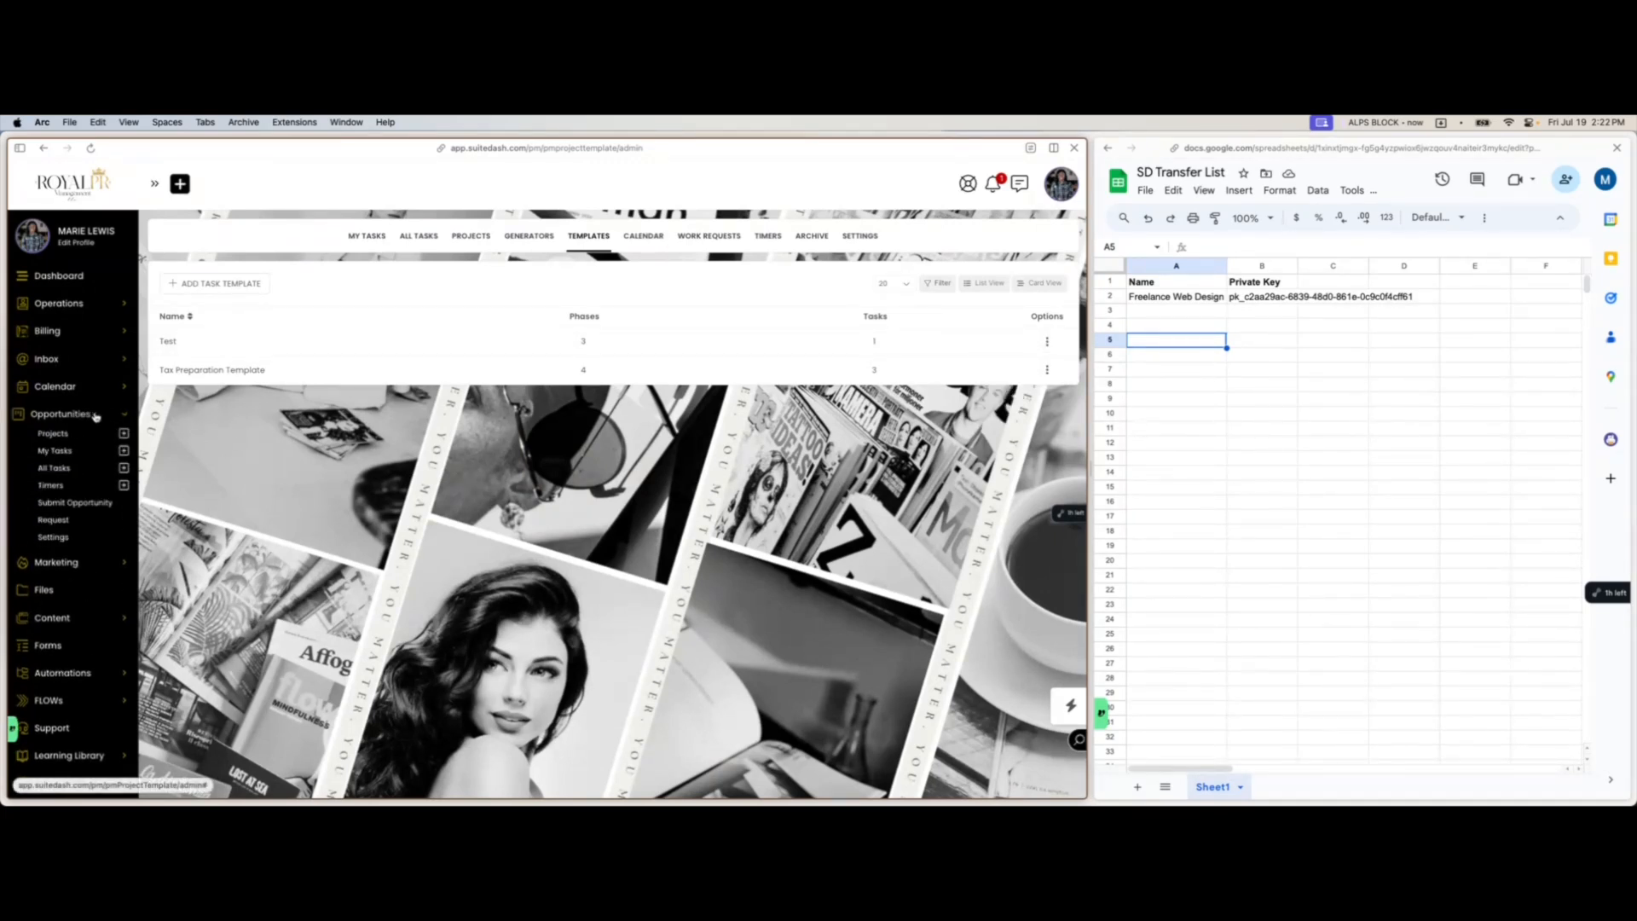
click(55, 546)
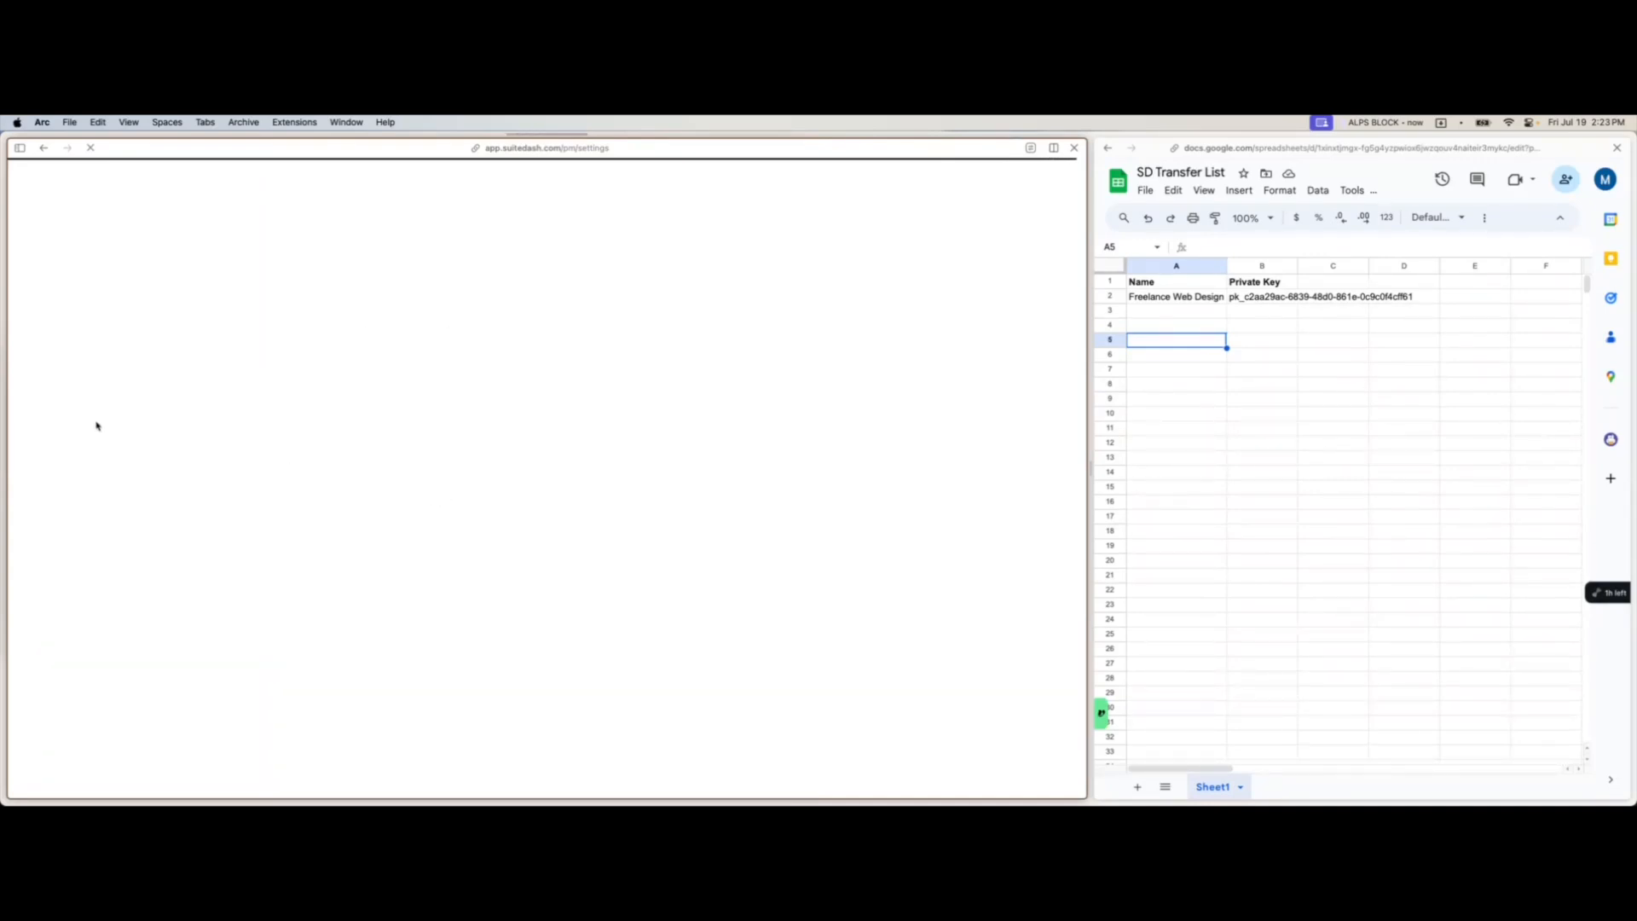
click(45, 149)
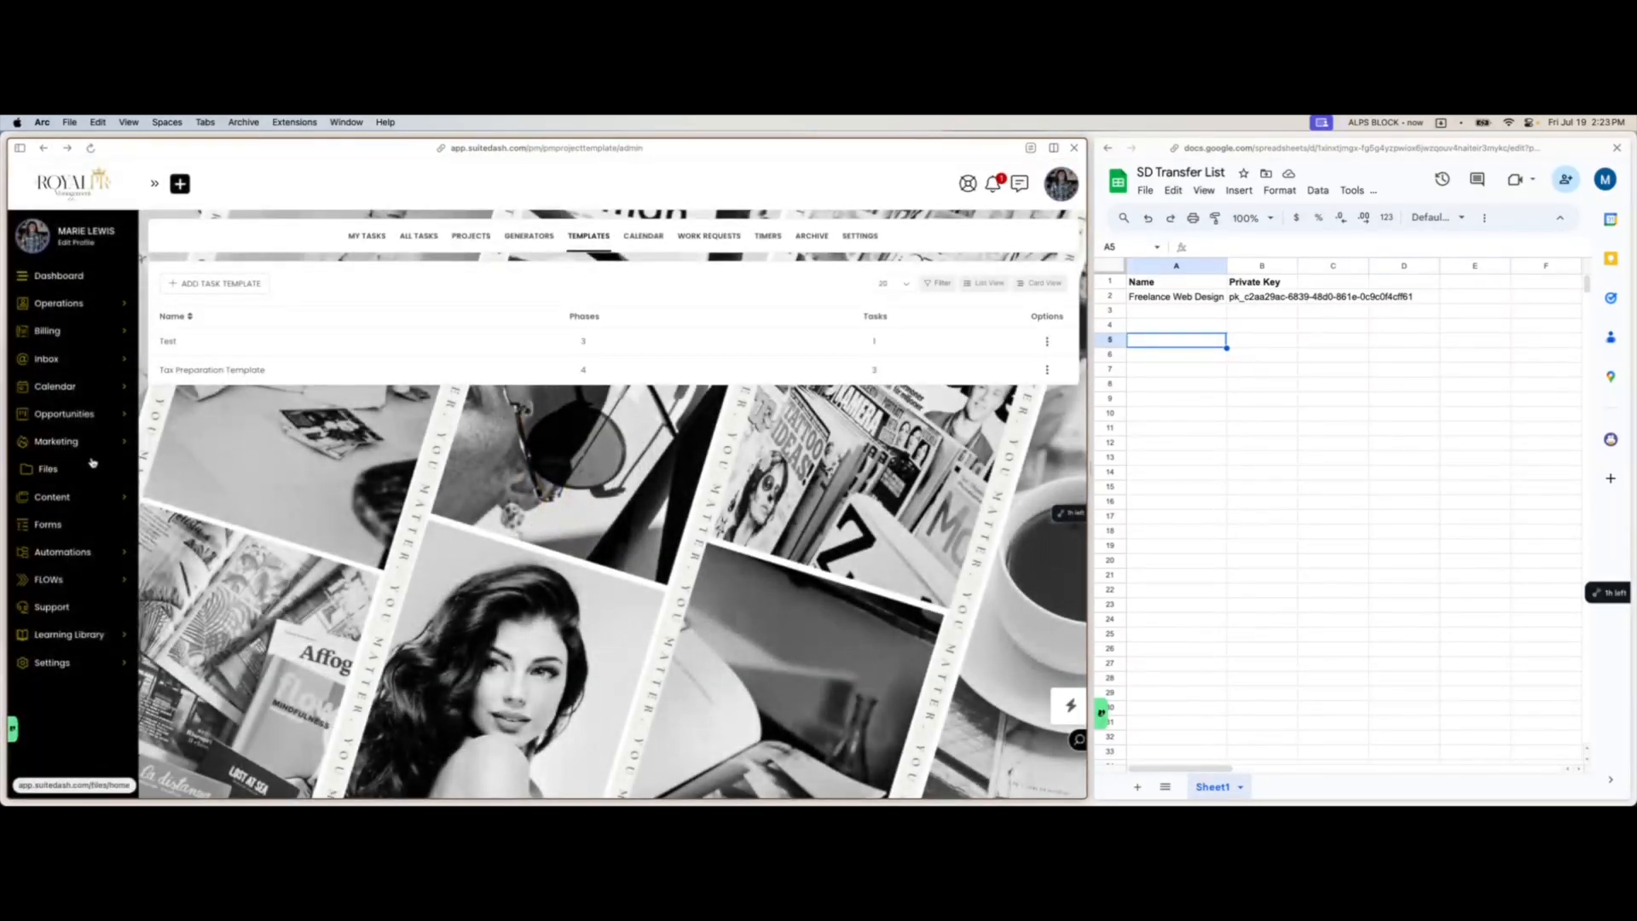
- Examine the options for the first A Royal Welcome marketing template and the Active Clients audience
click(85, 443)
click(76, 462)
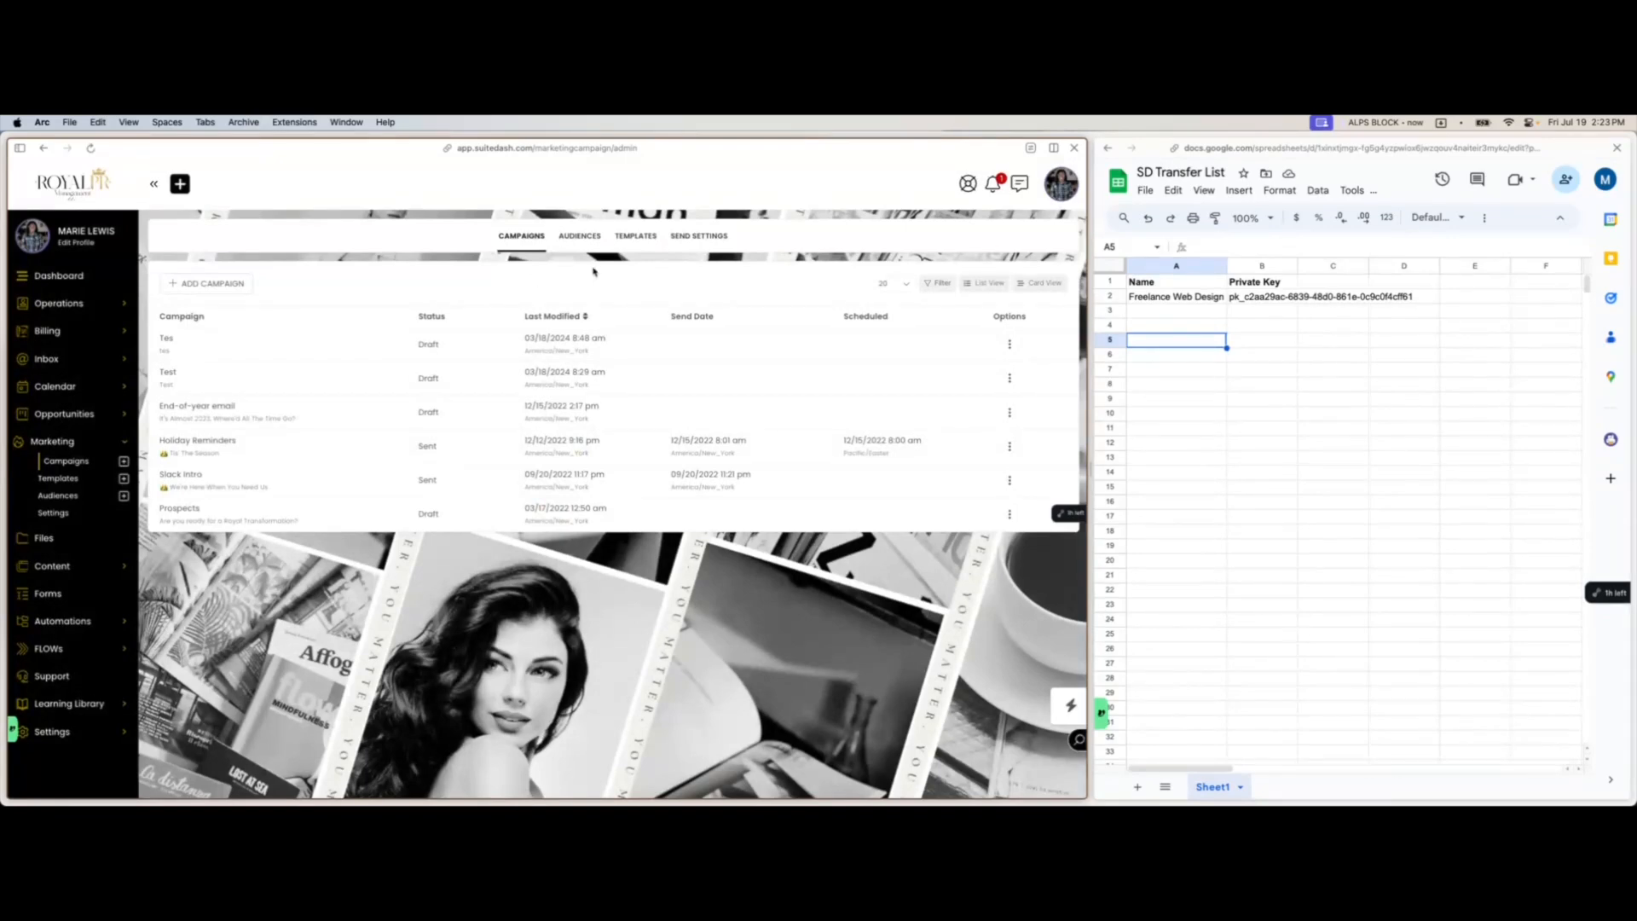
click(635, 241)
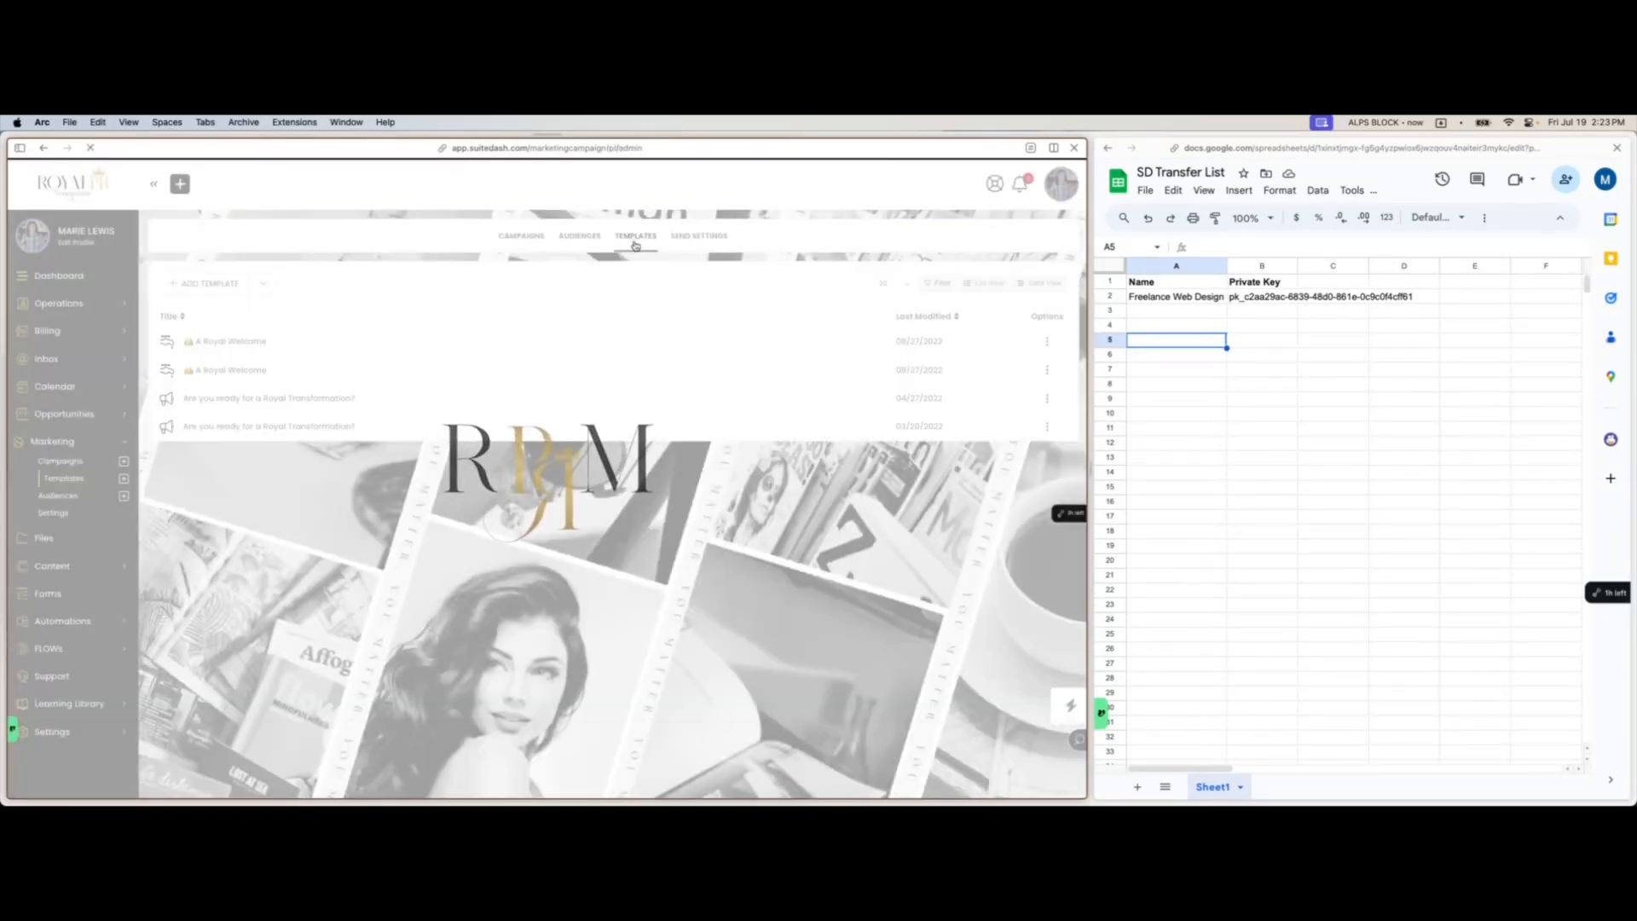
click(1047, 342)
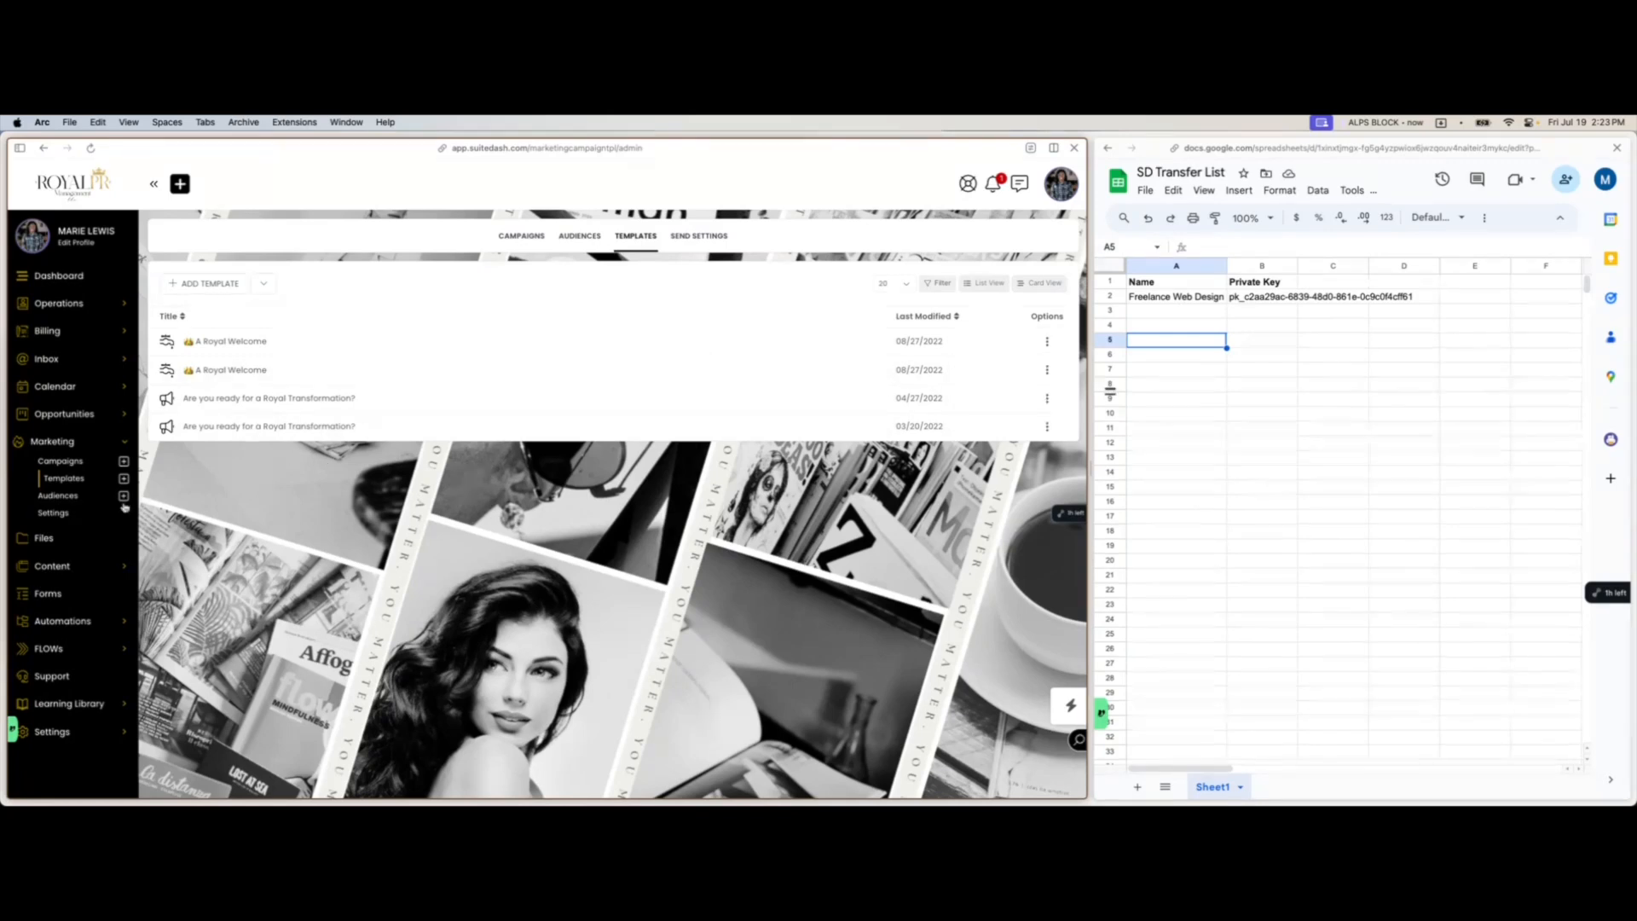
click(56, 502)
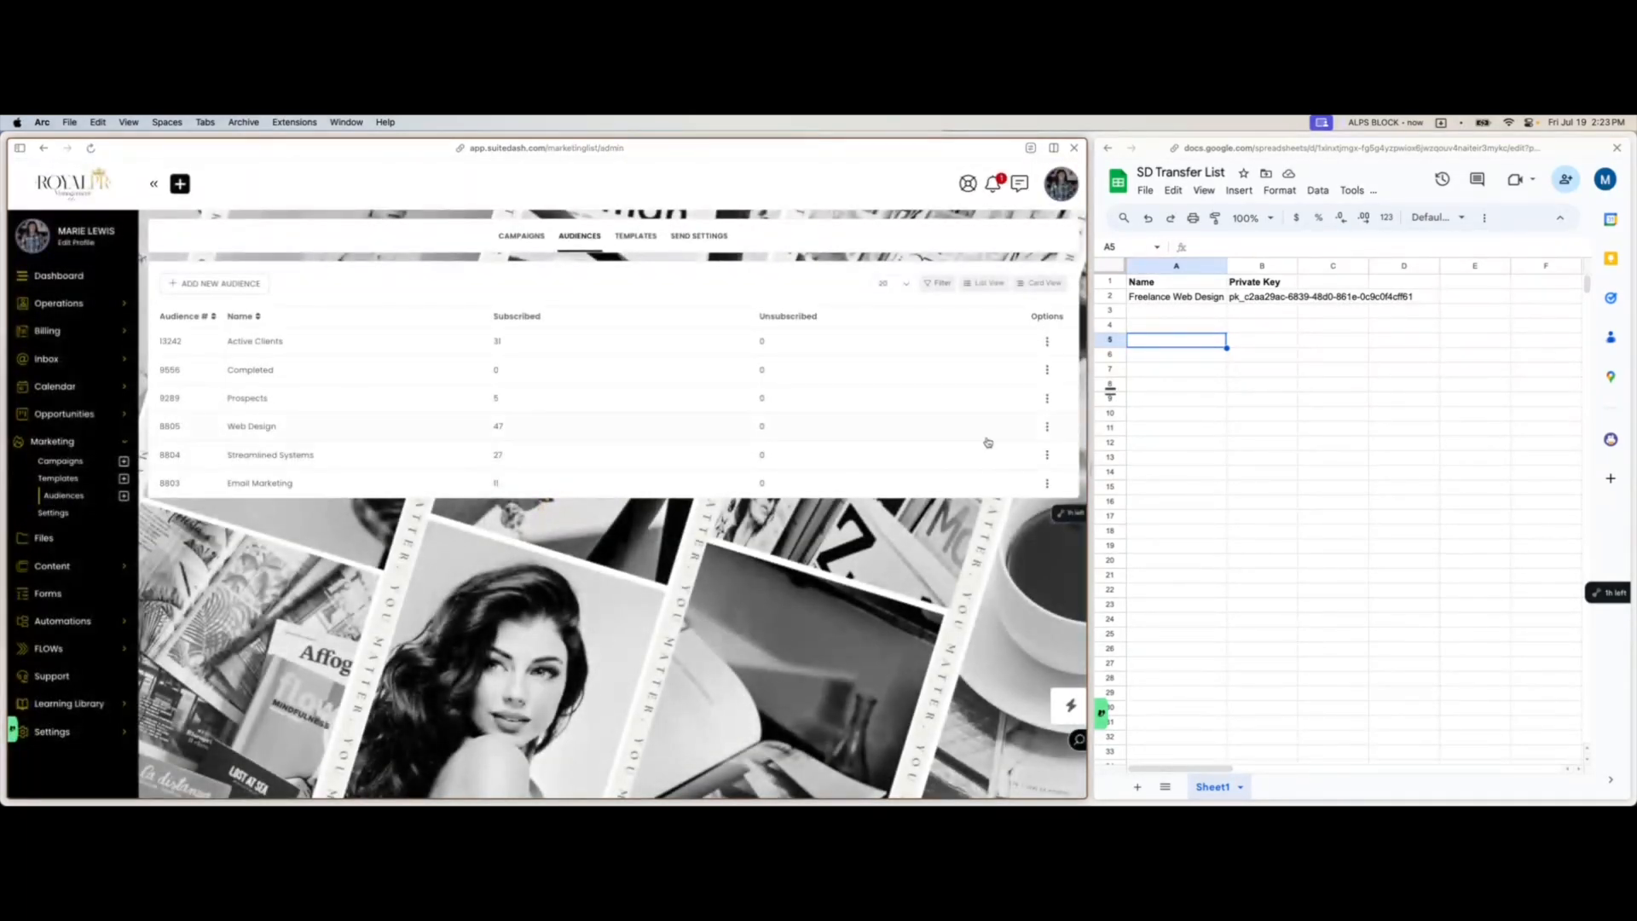
click(1048, 340)
- Inspect the new package form for transferring portal files without creating one, and check the bulk actions for all folders
click(60, 544)
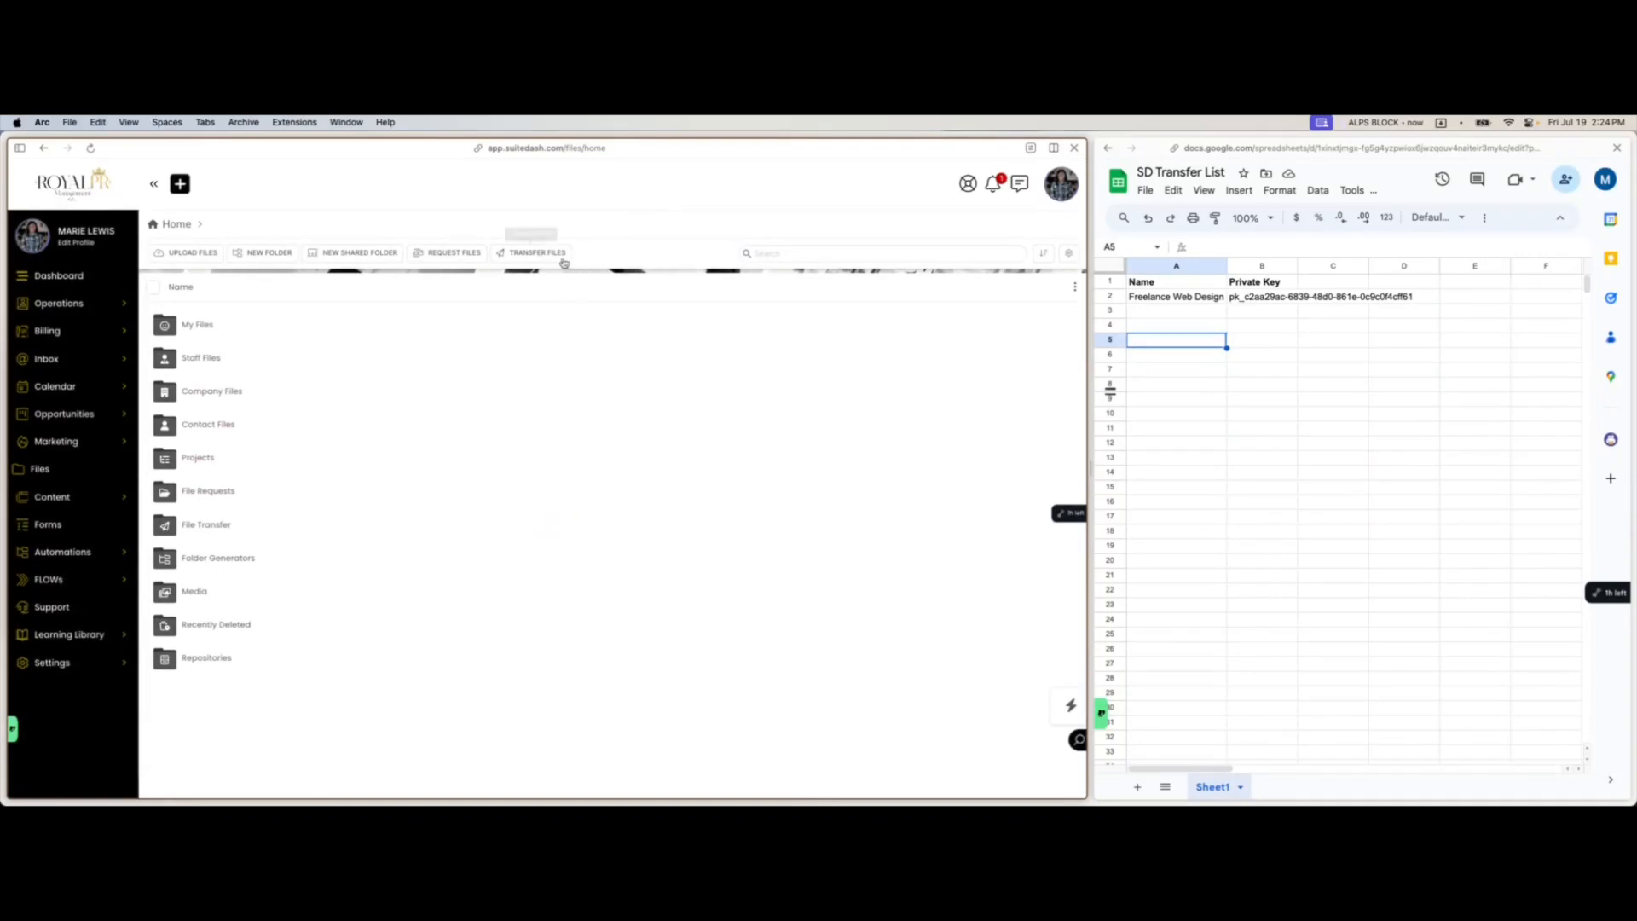
click(526, 255)
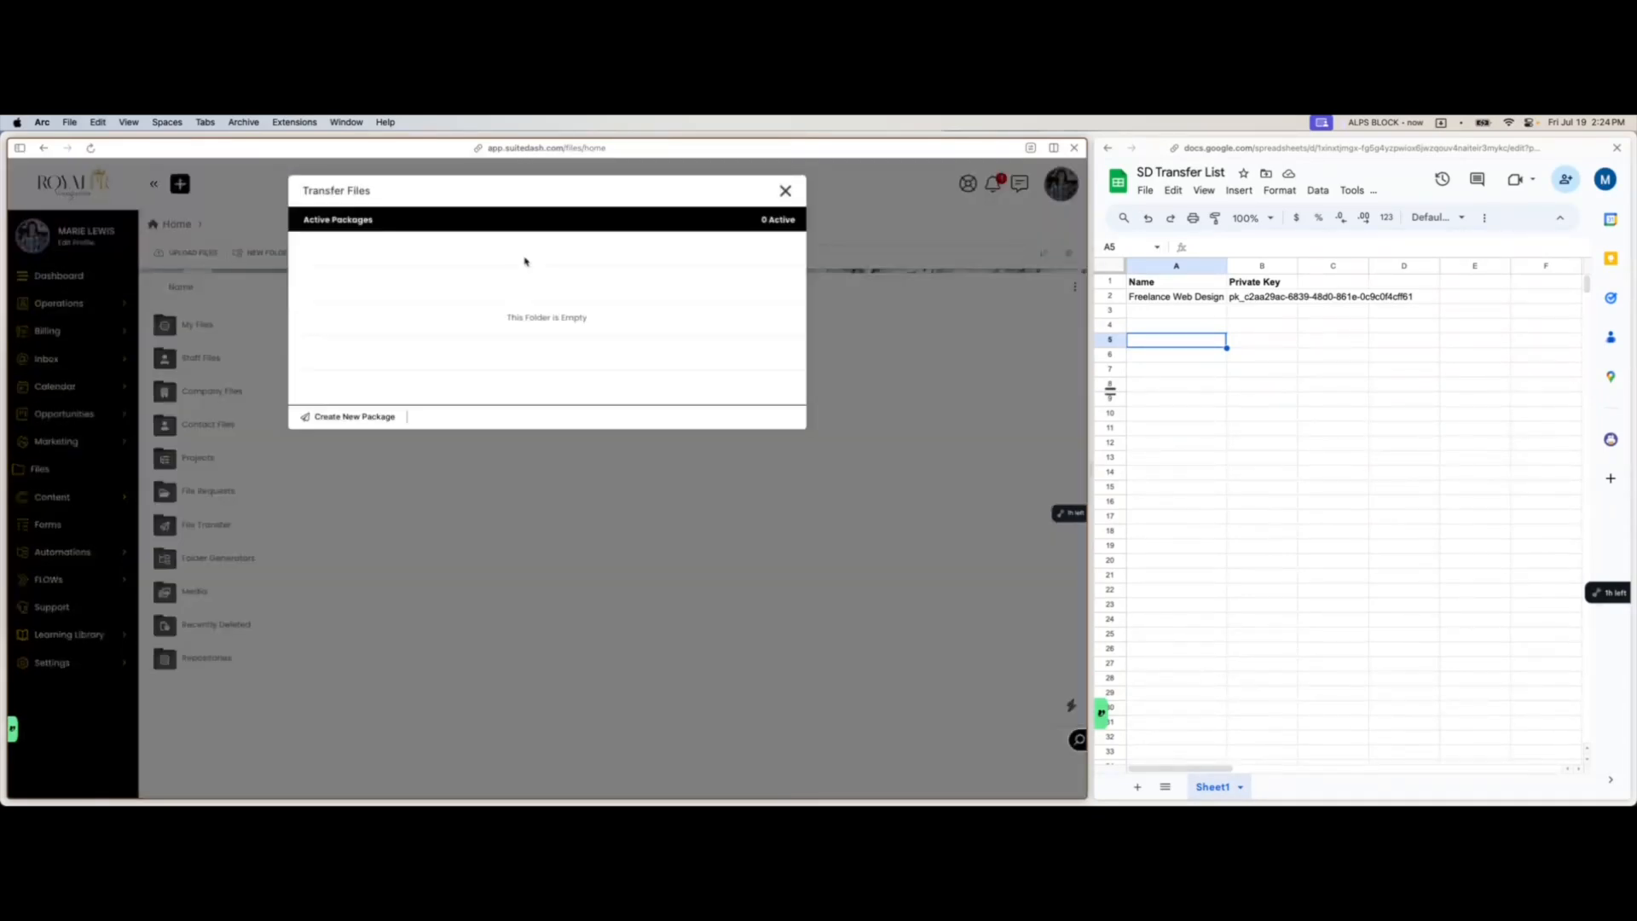
click(366, 415)
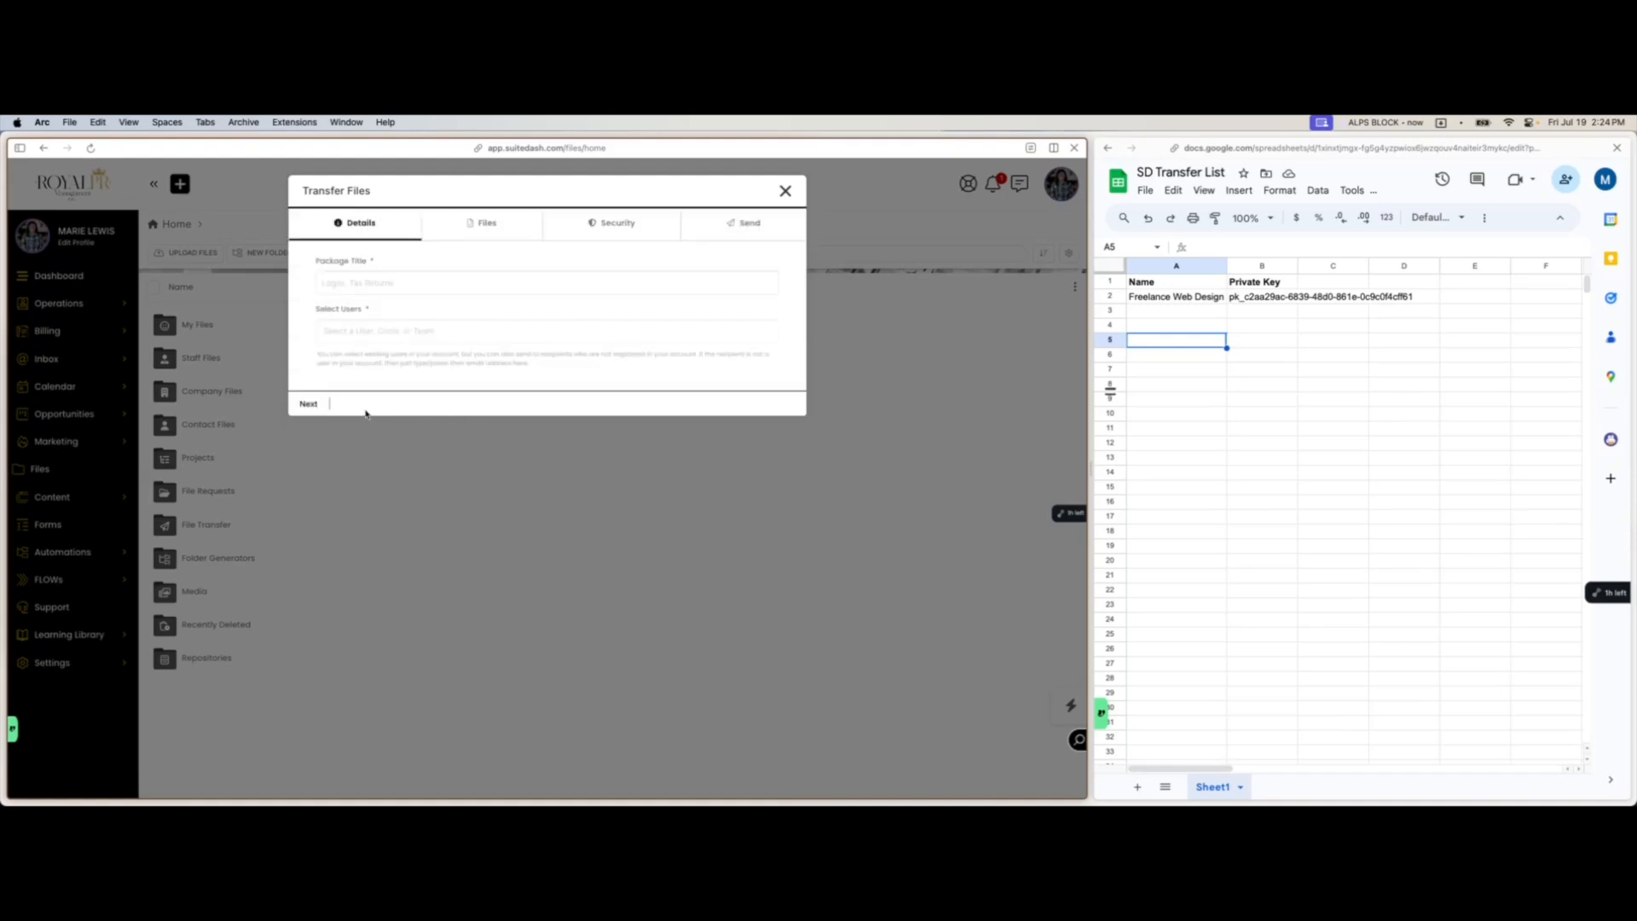
click(492, 222)
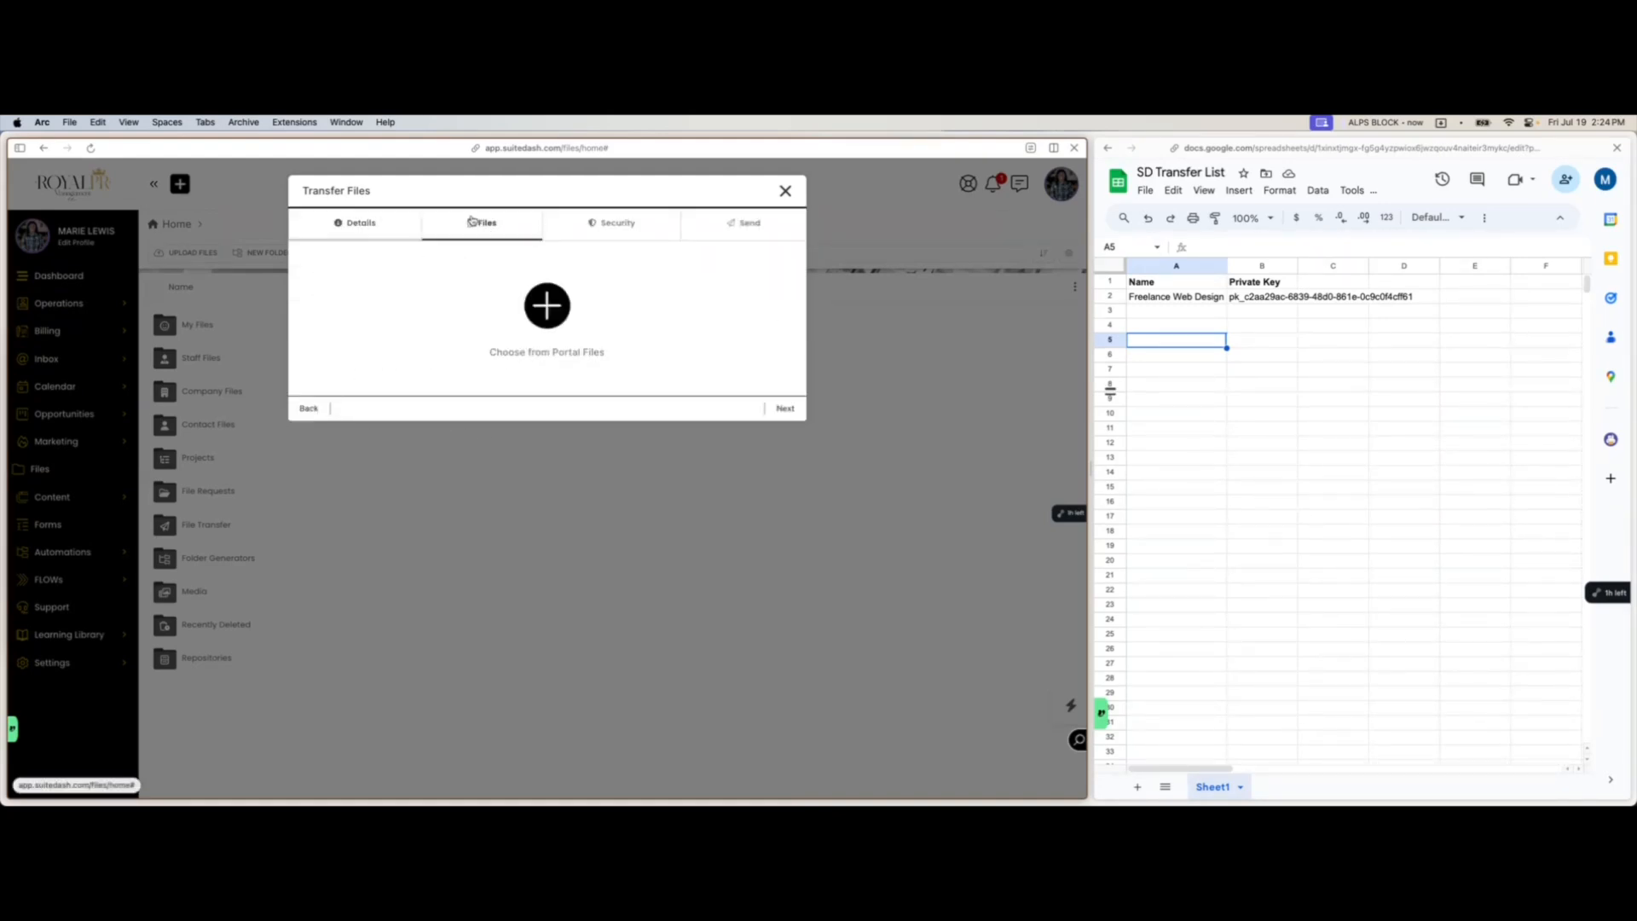
click(384, 222)
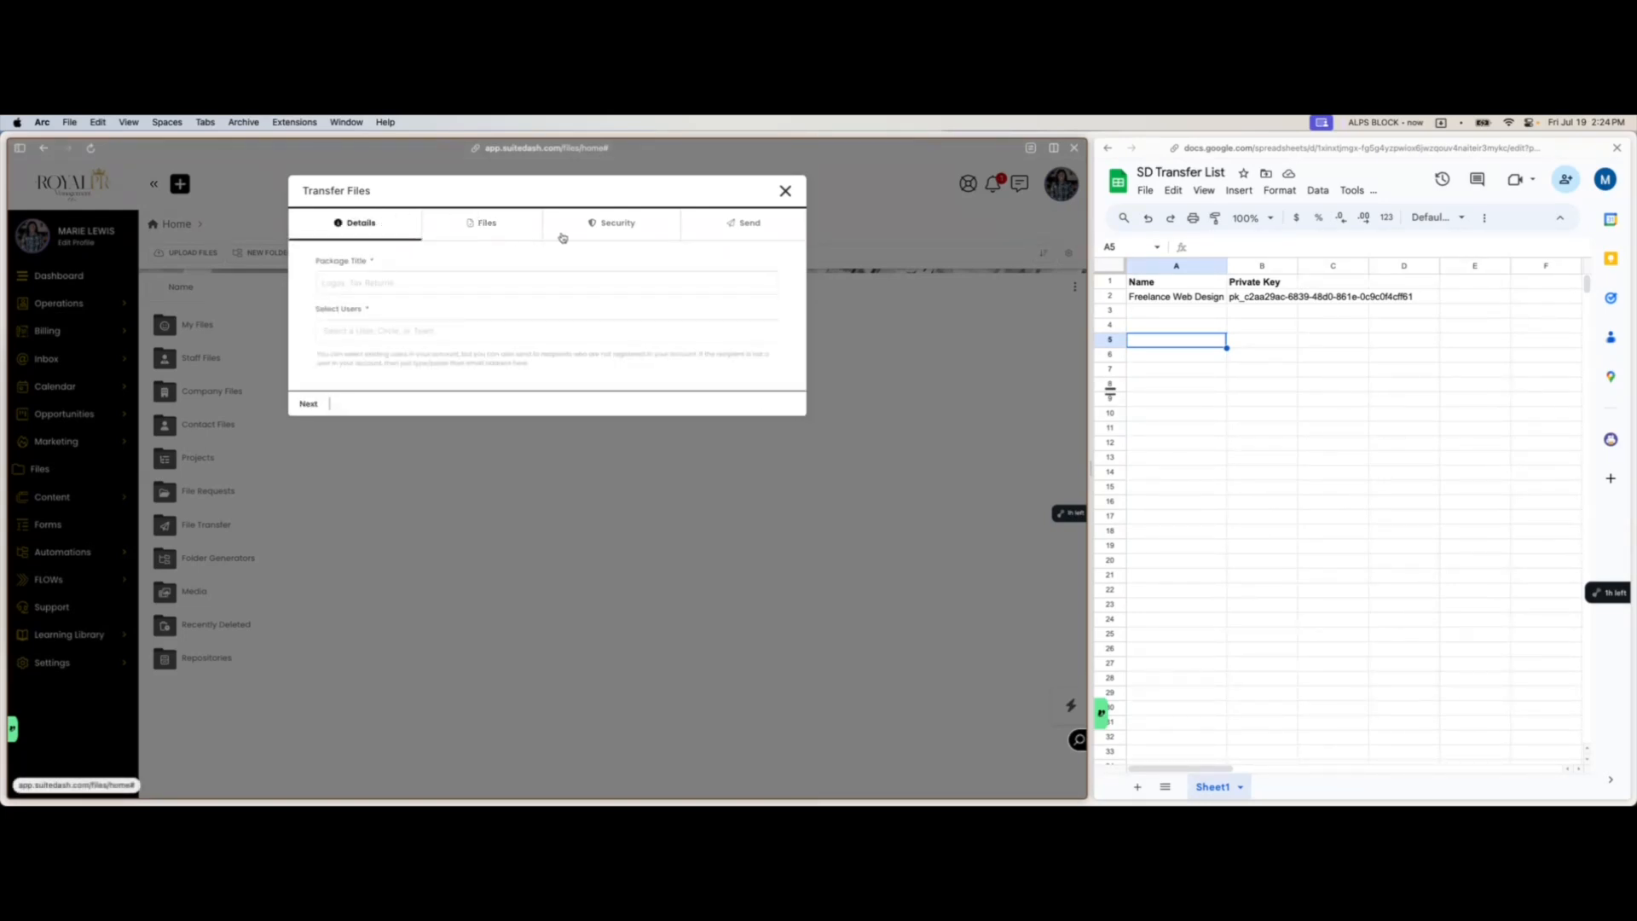
click(785, 192)
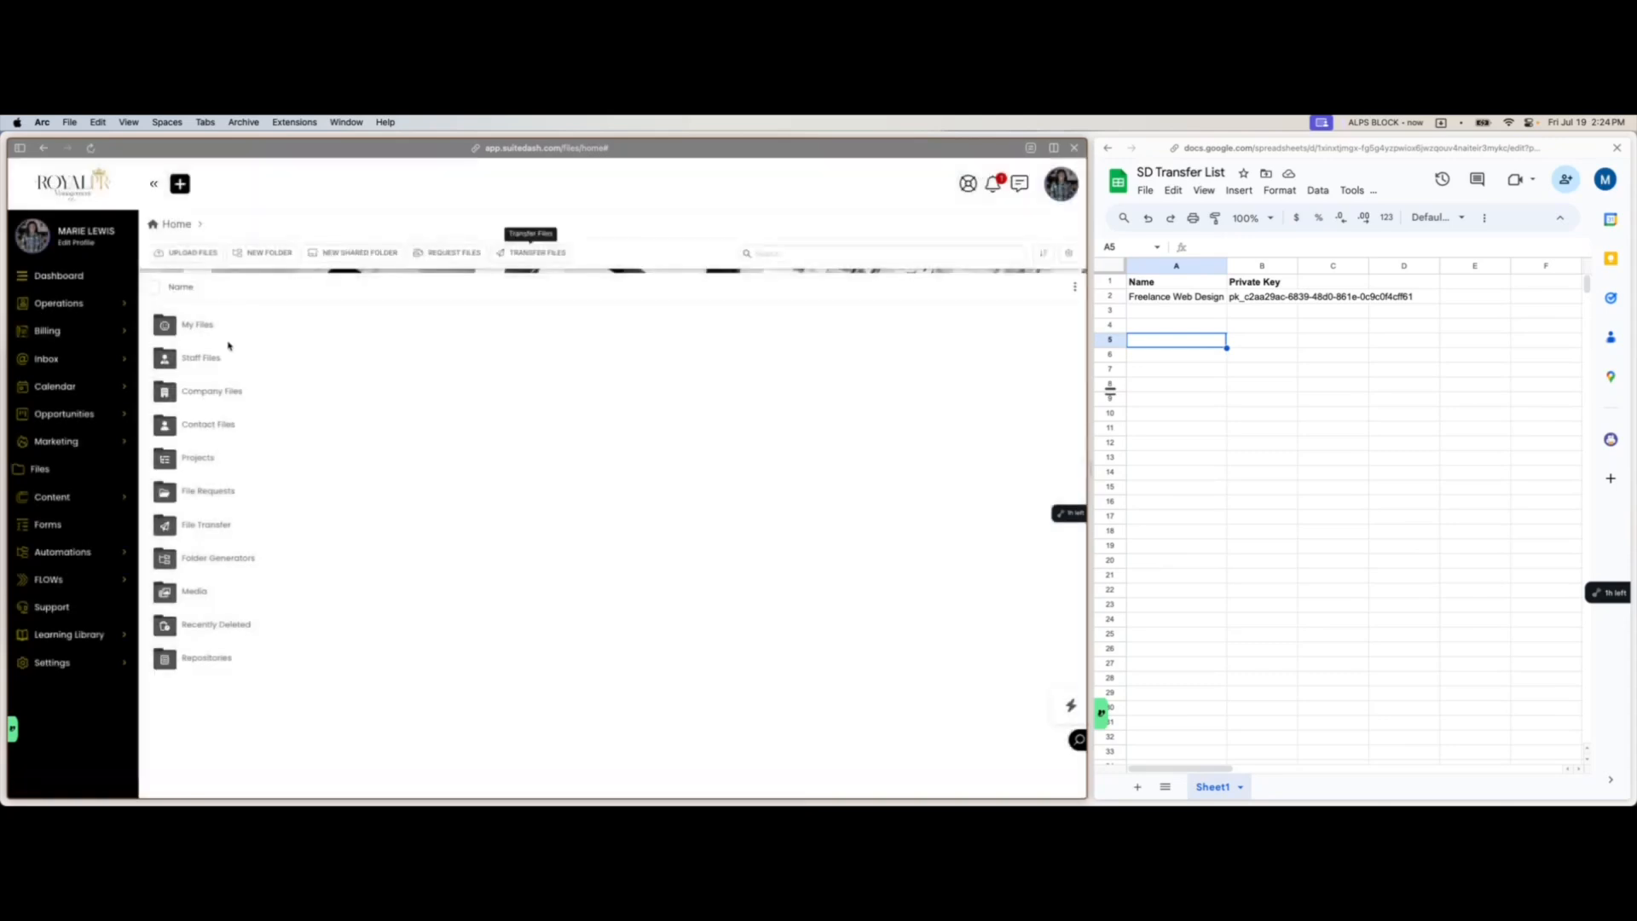
click(153, 288)
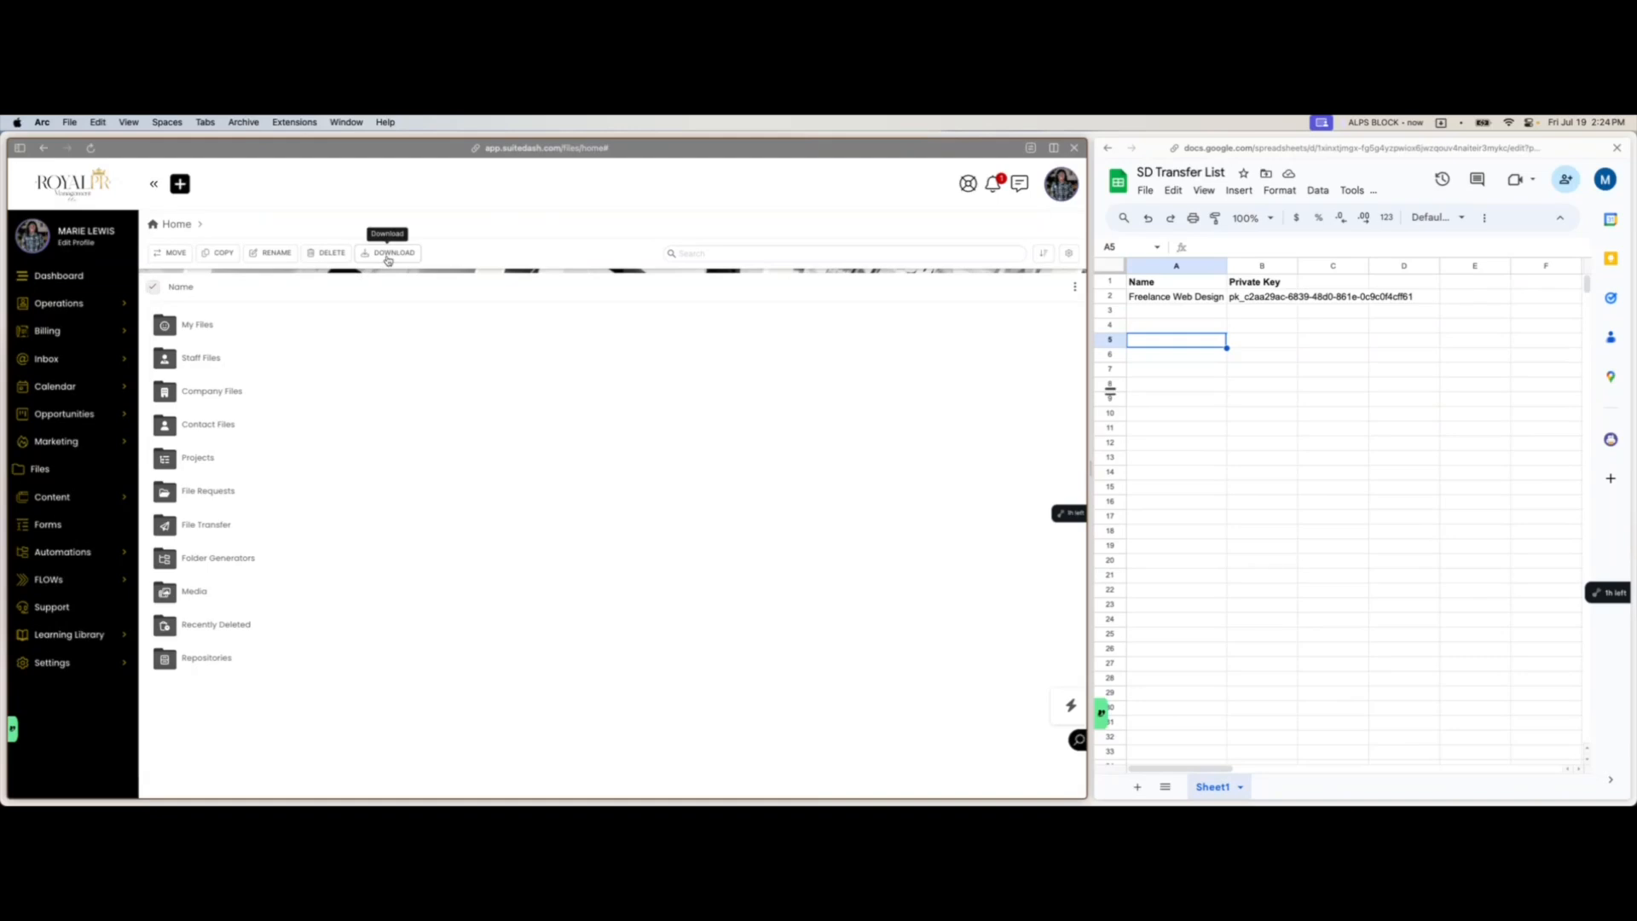
click(155, 290)
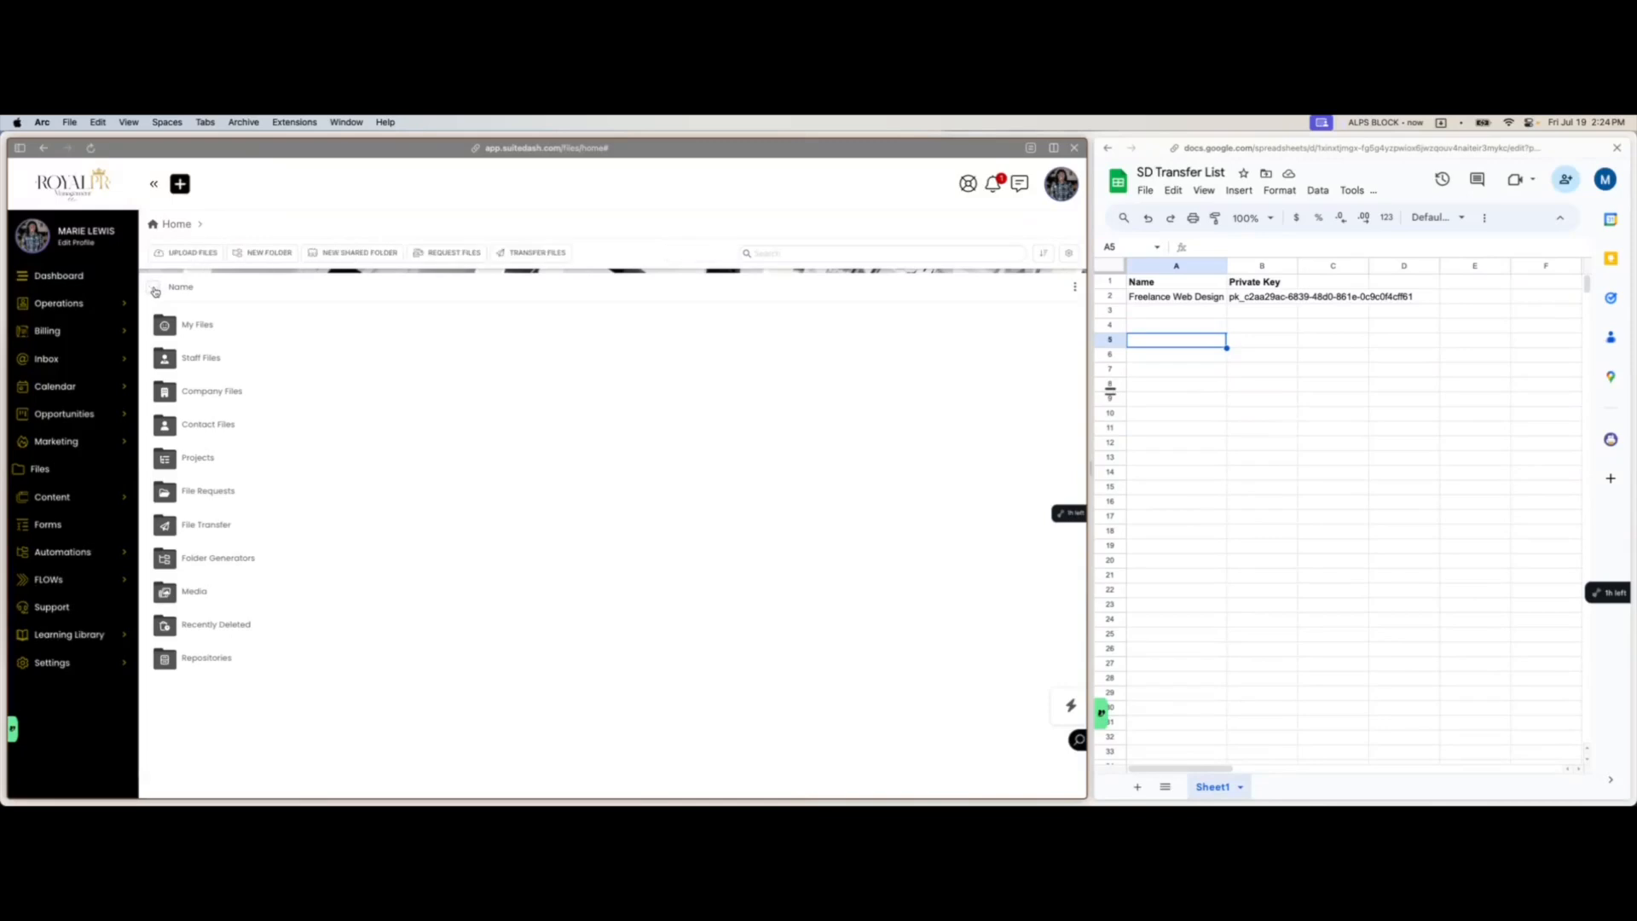
- Go to the content dashboards and examine the options for the first Untitled dashboard
click(76, 501)
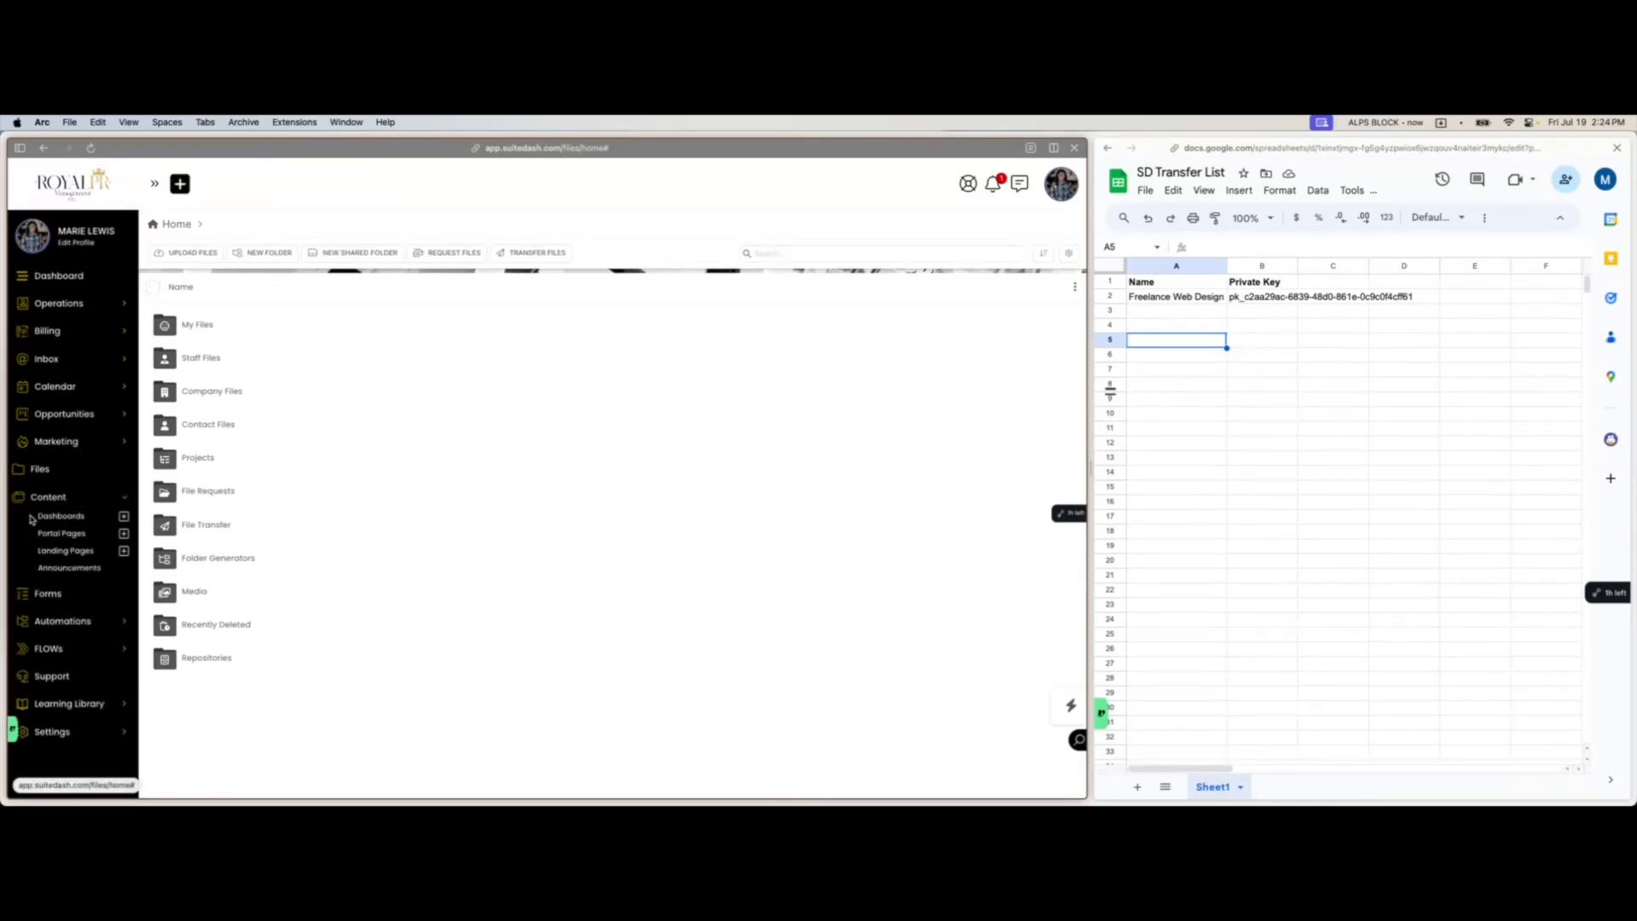
click(62, 518)
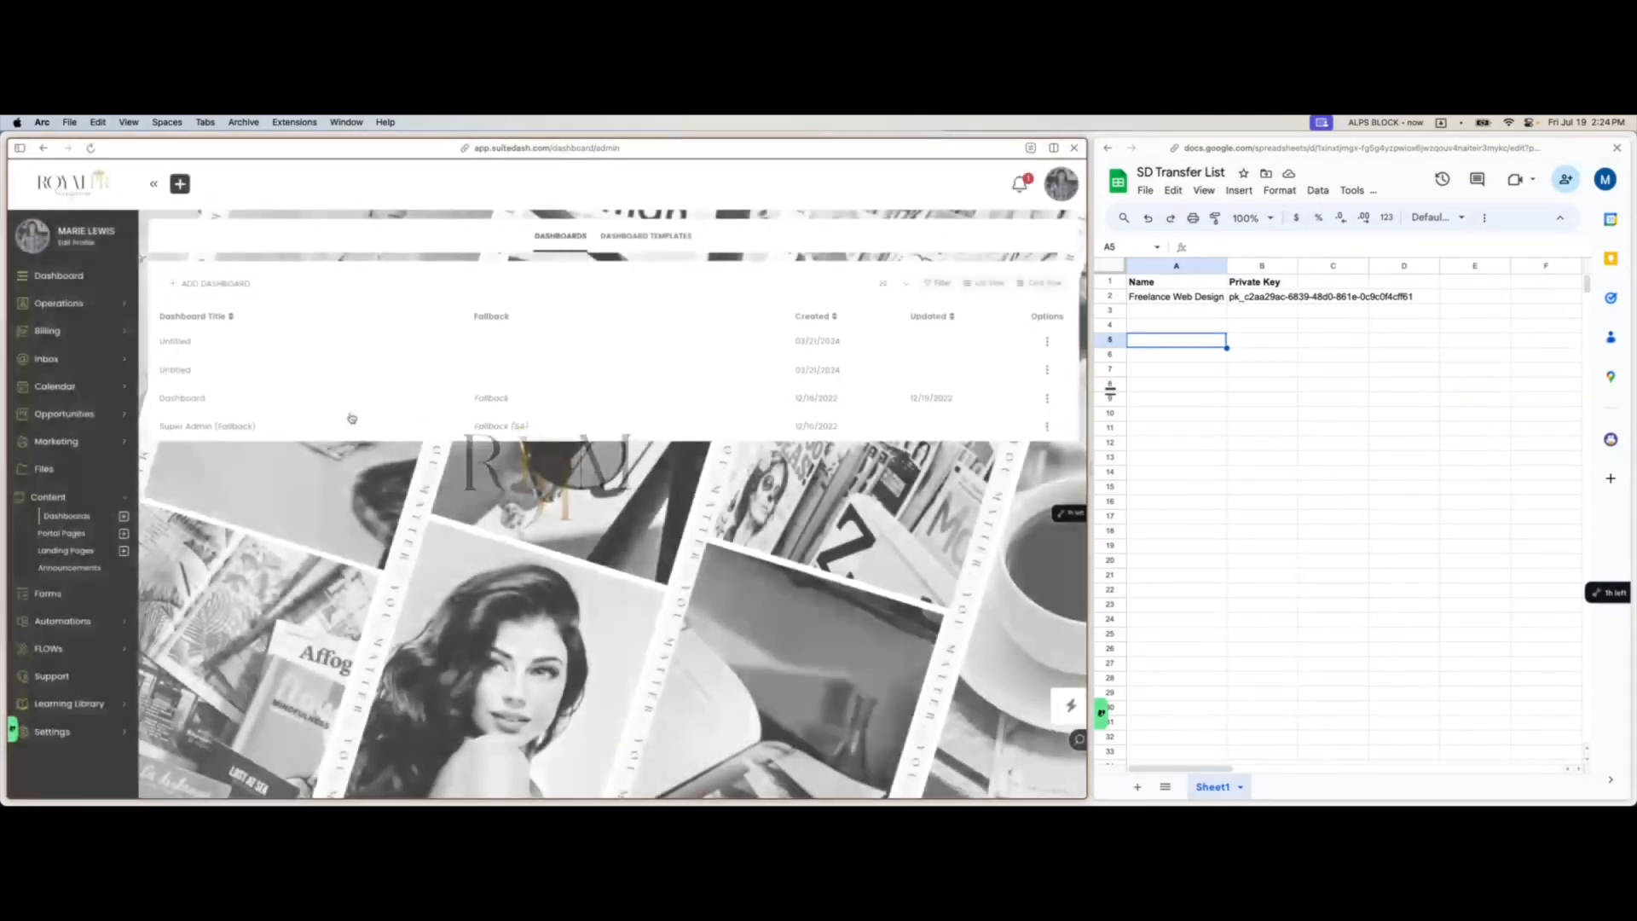
click(1048, 340)
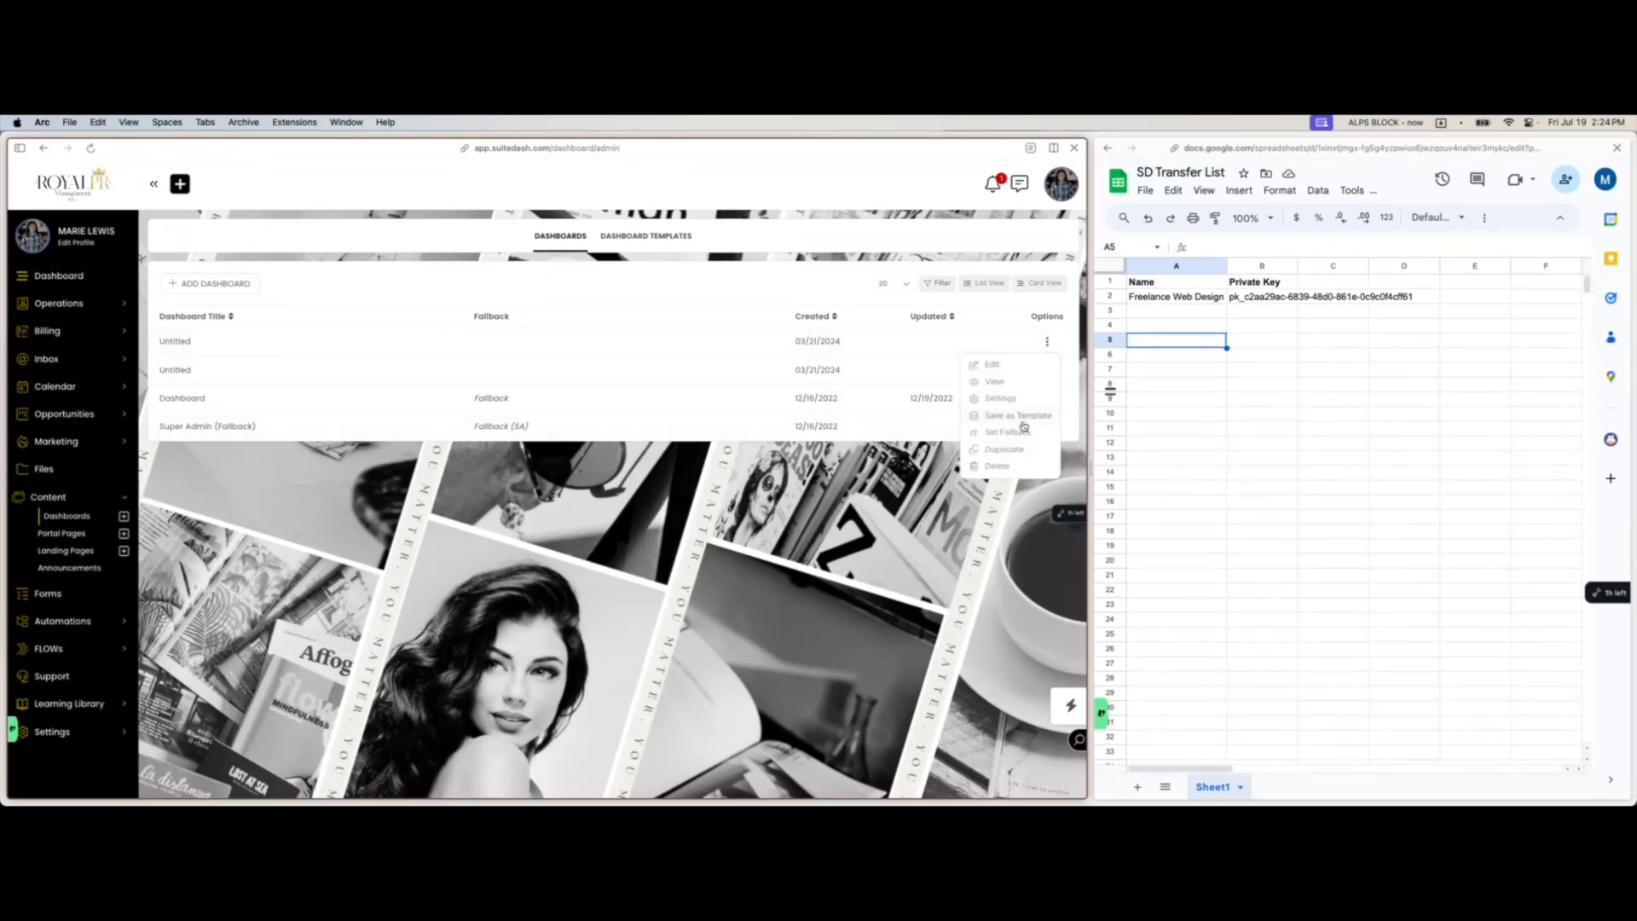
- Review the page layout of the REA | Client Dashboard template among the dashboard templates, and return to the template list
click(656, 236)
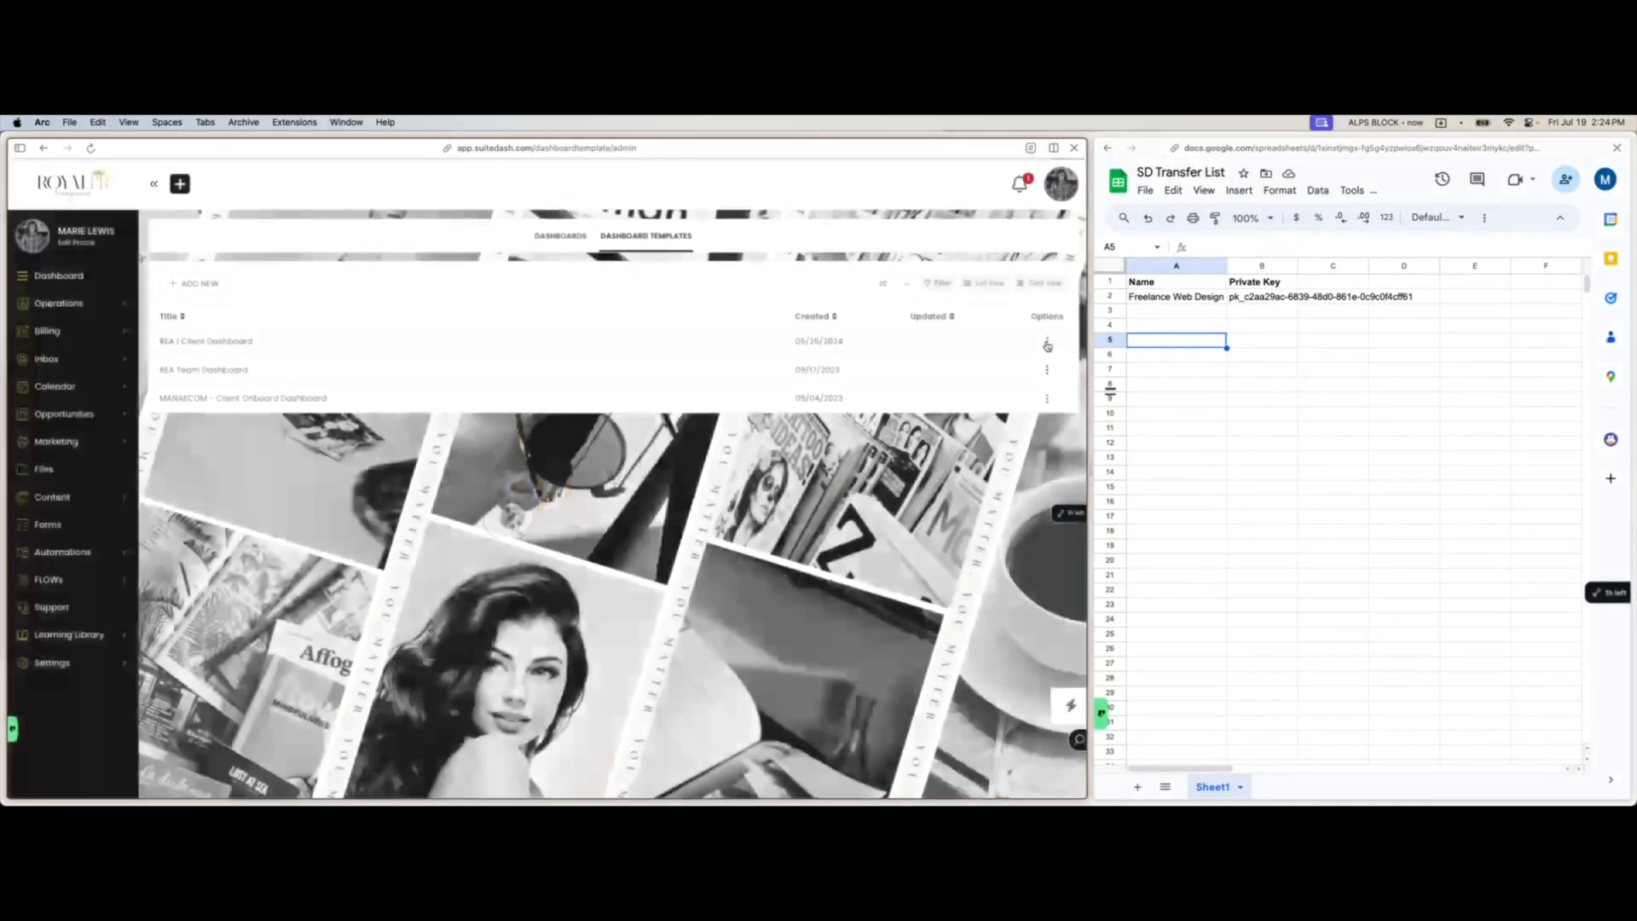
click(461, 349)
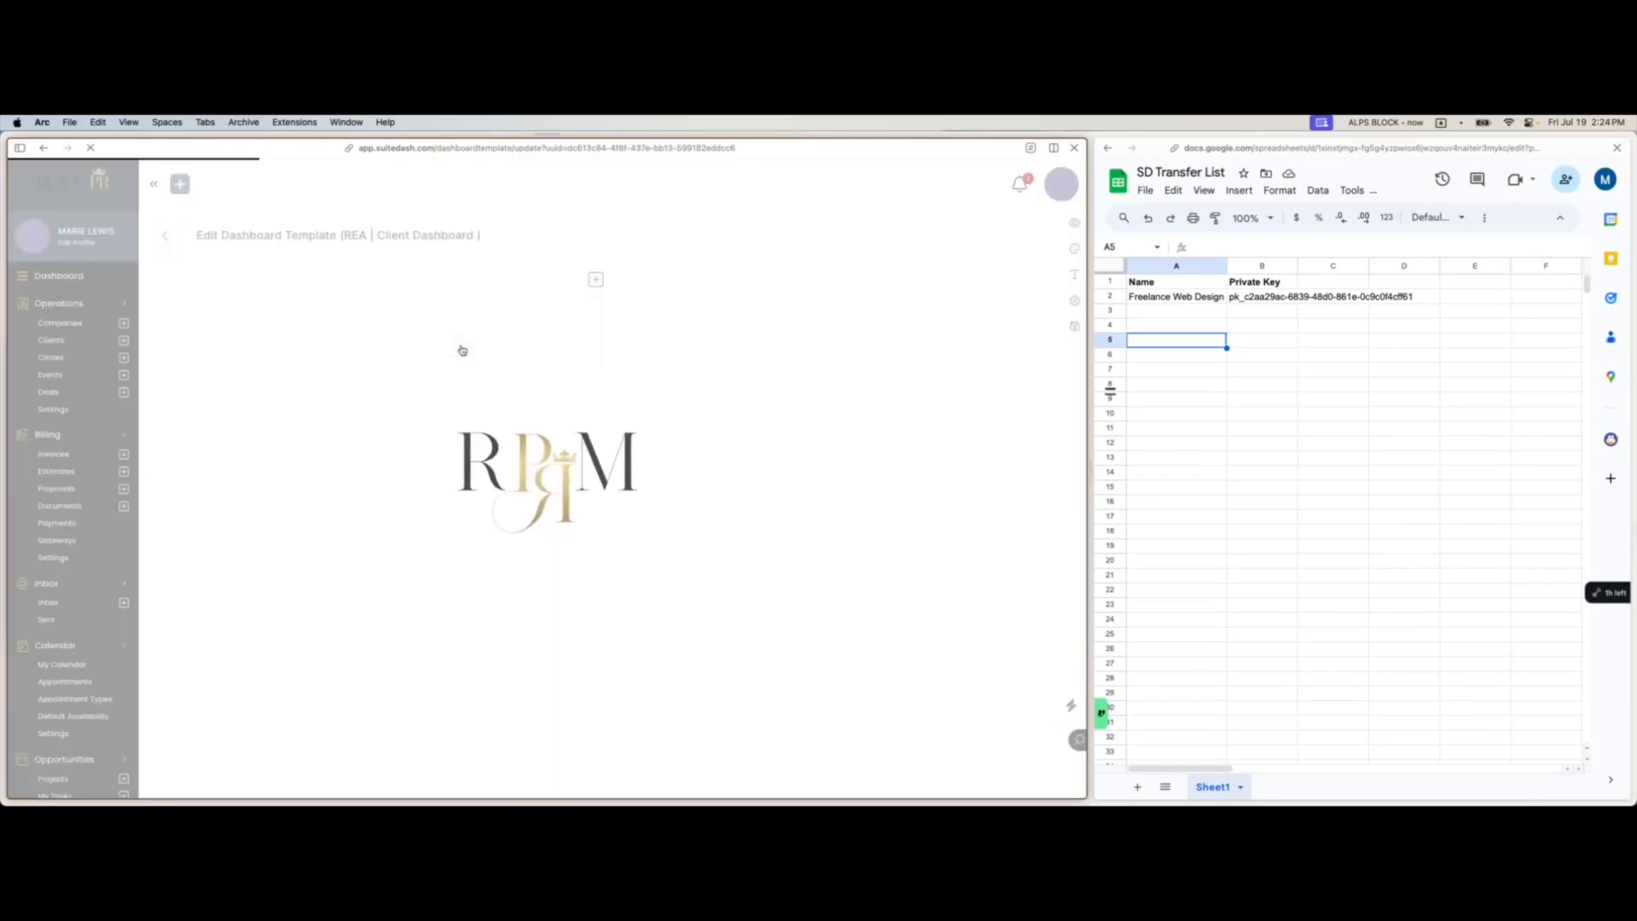
scroll(515, 512, down, 10)
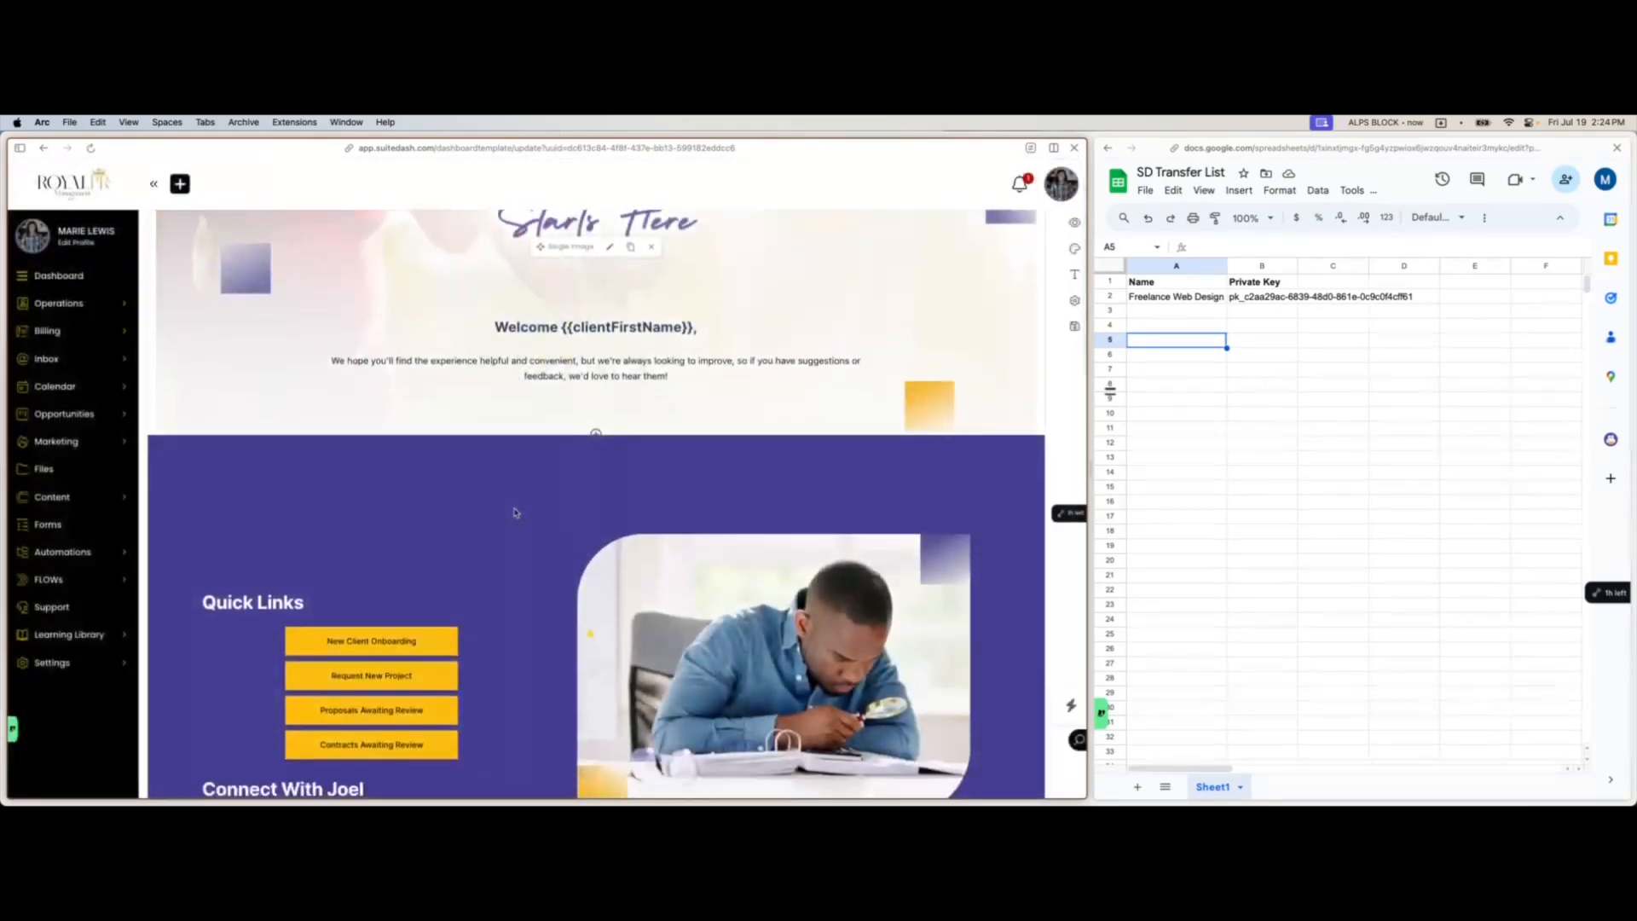
scroll(515, 513, down, 15)
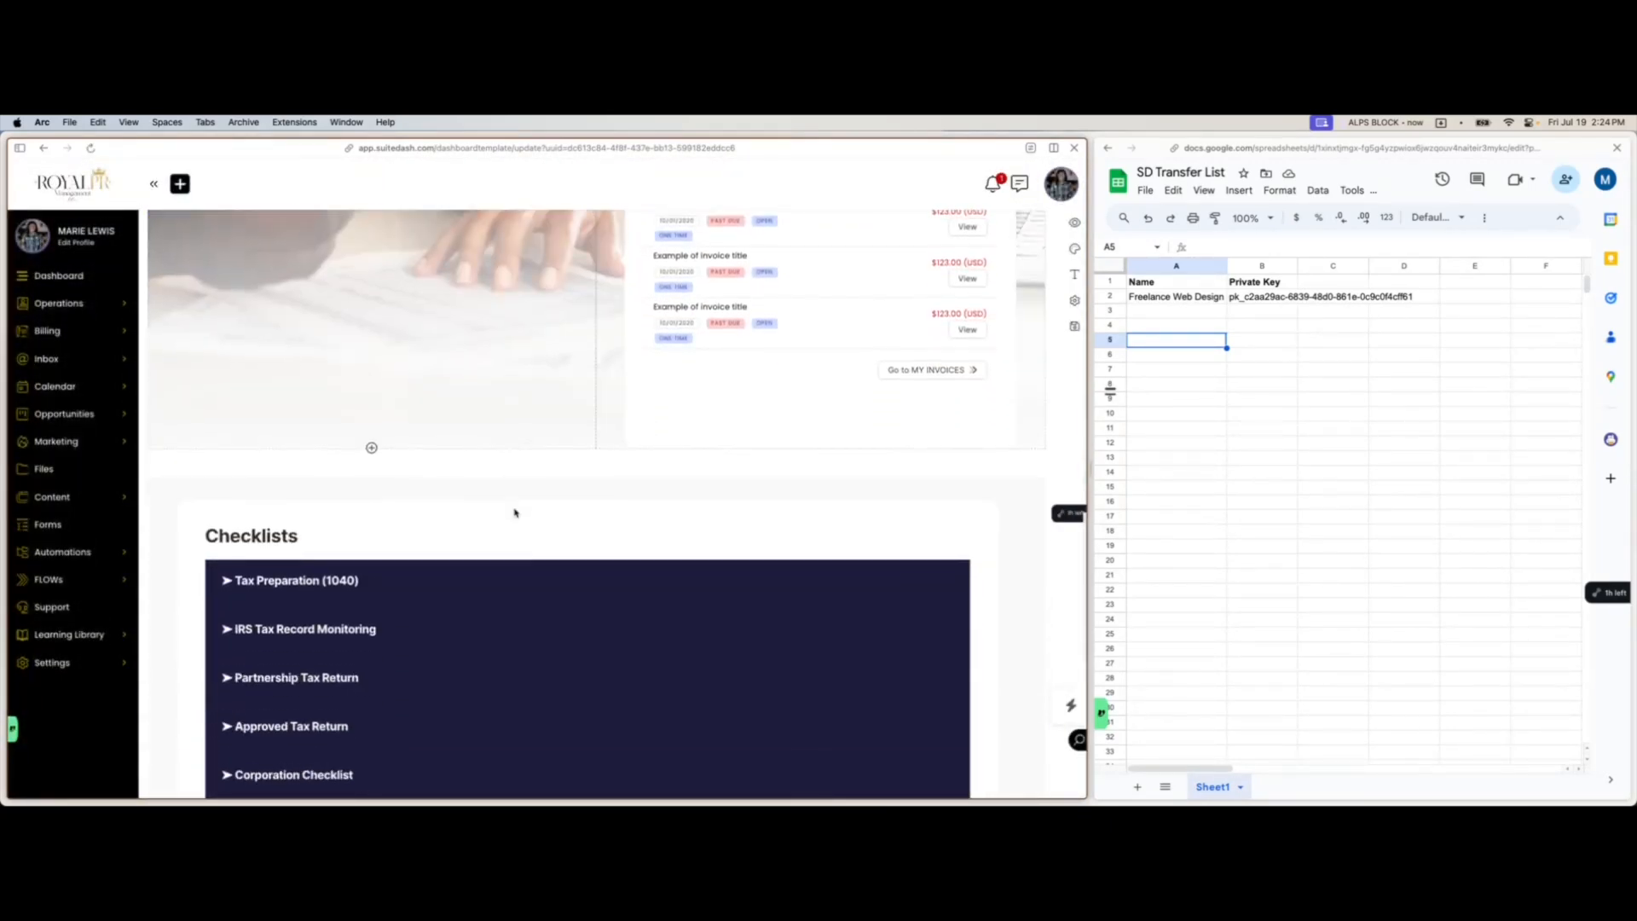
scroll(515, 513, up, 20)
scroll(514, 512, up, 3)
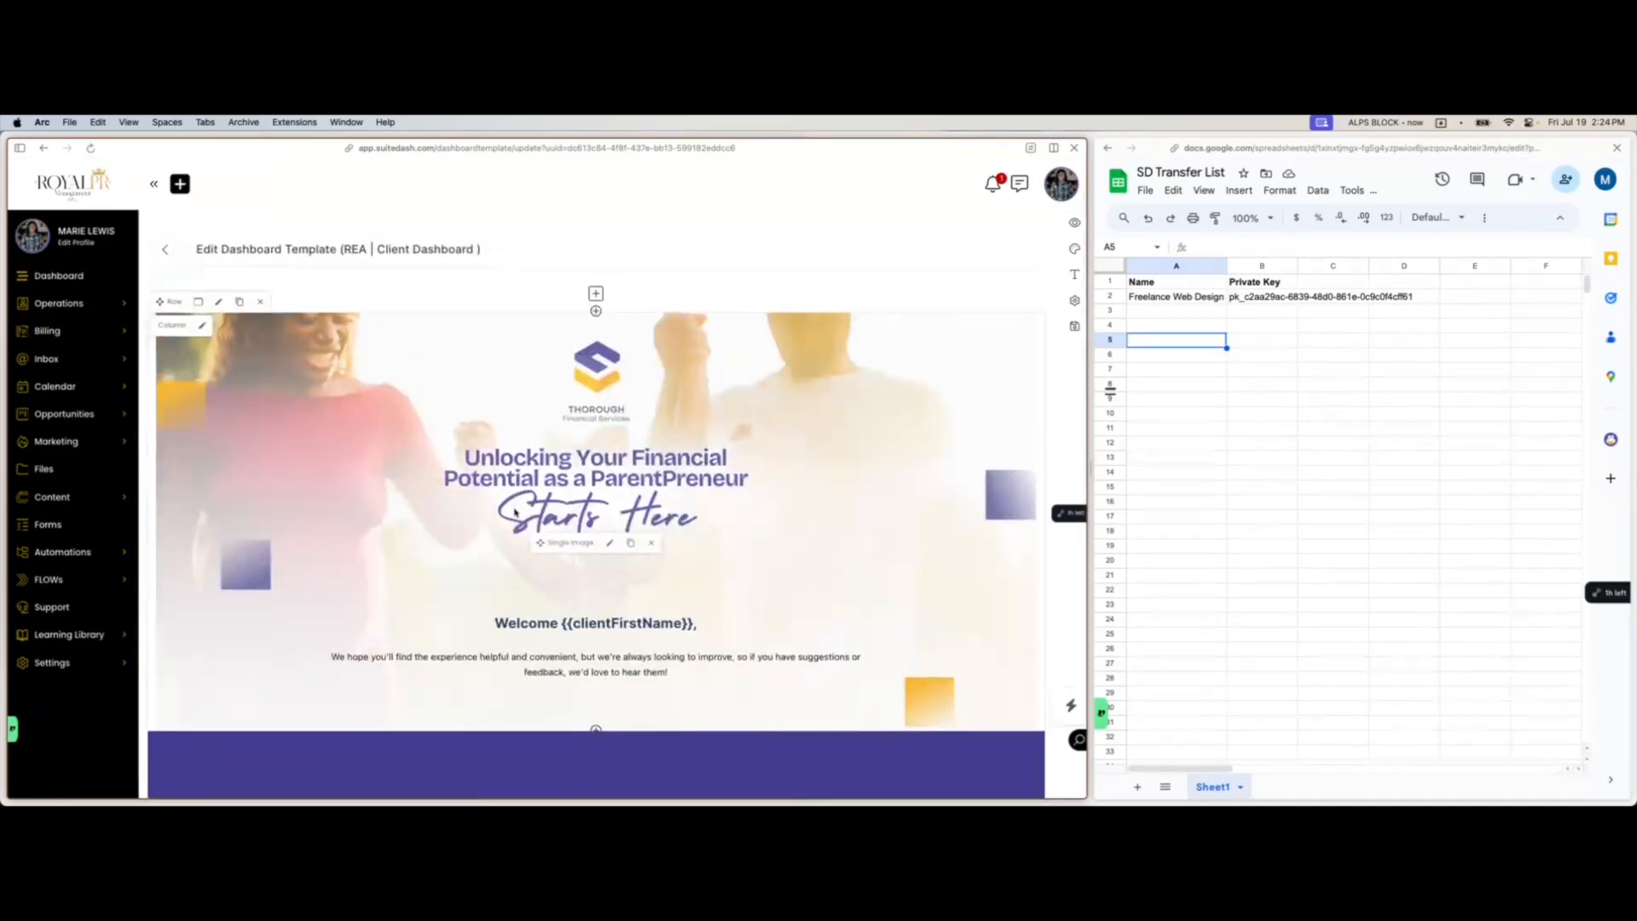
click(168, 239)
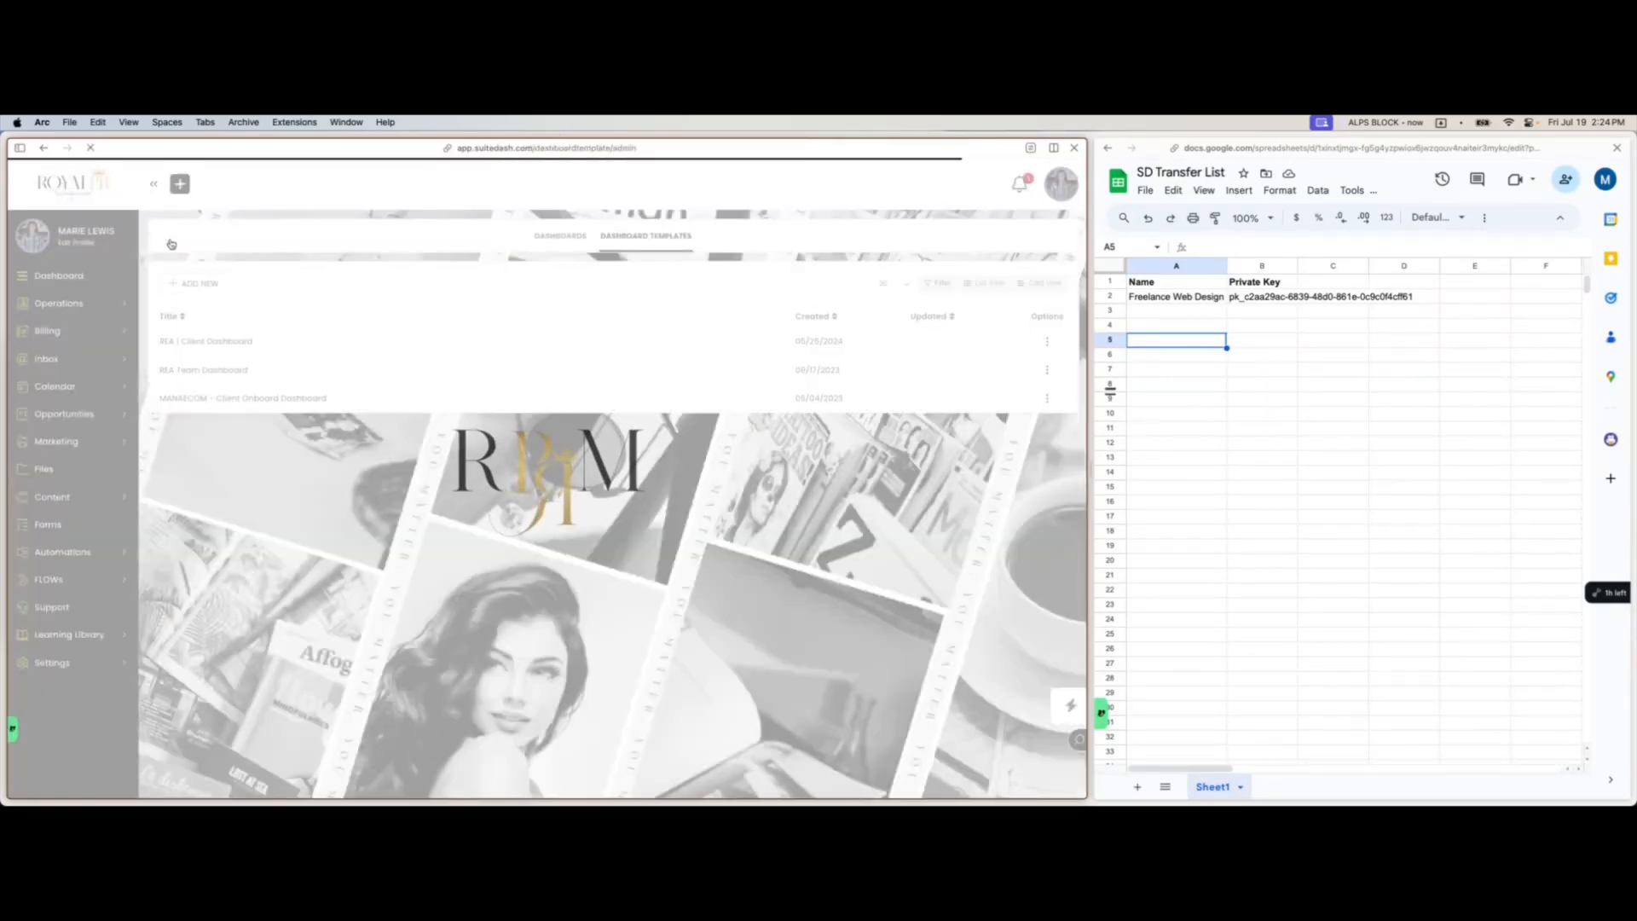
- Go back to the dashboards list and examine the full layout of the fallback dashboard titled Dashboard
click(560, 237)
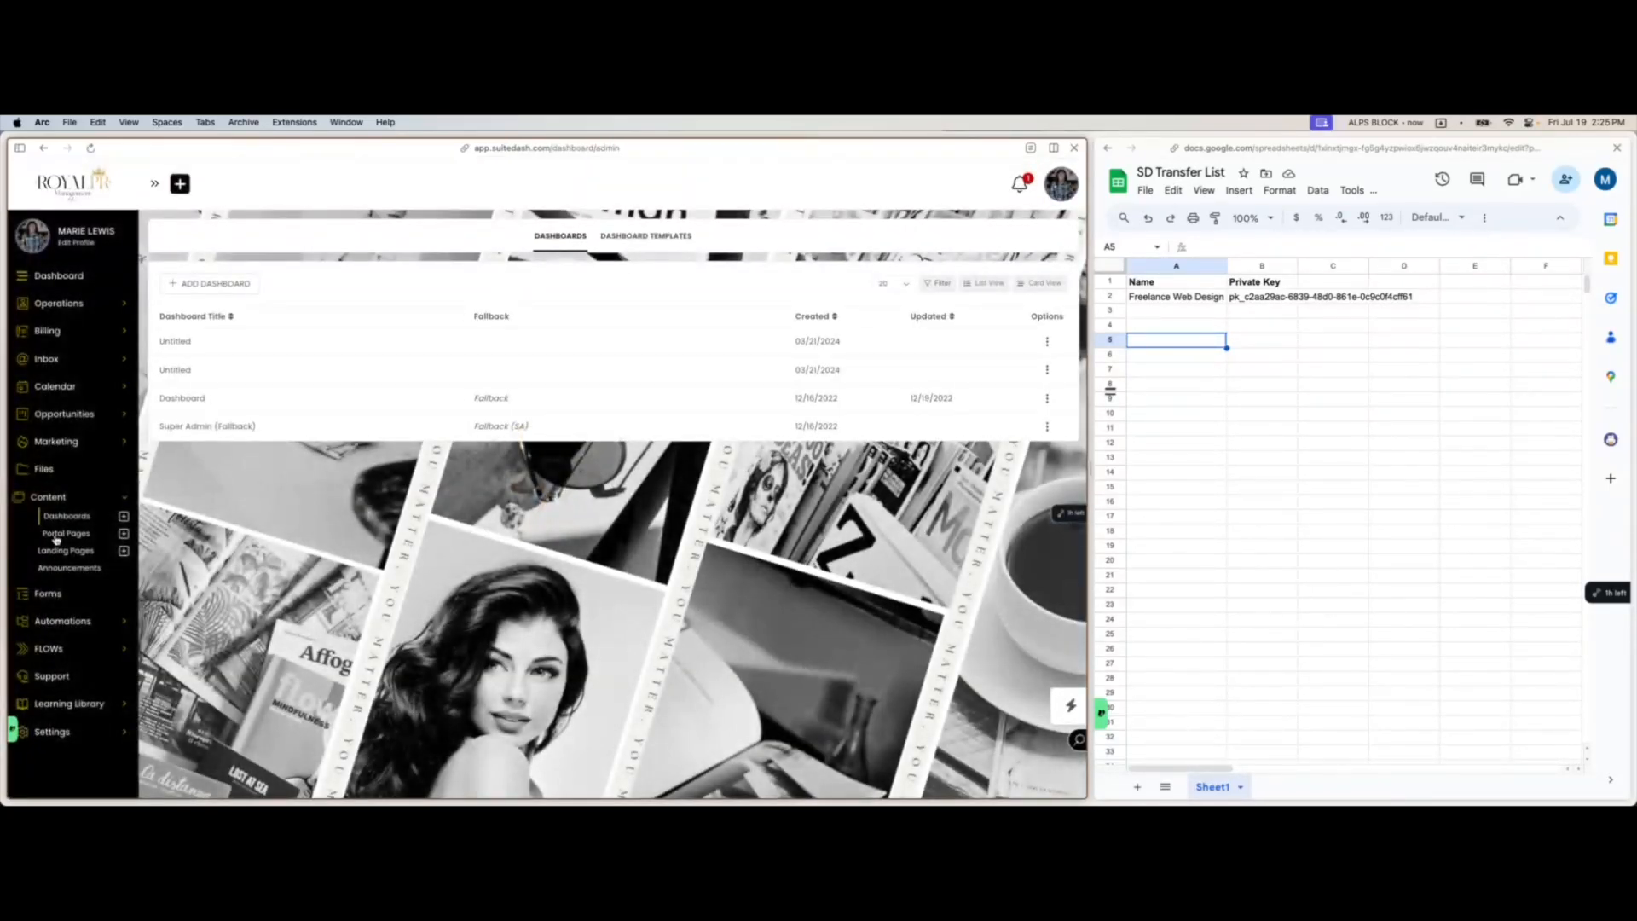
click(236, 407)
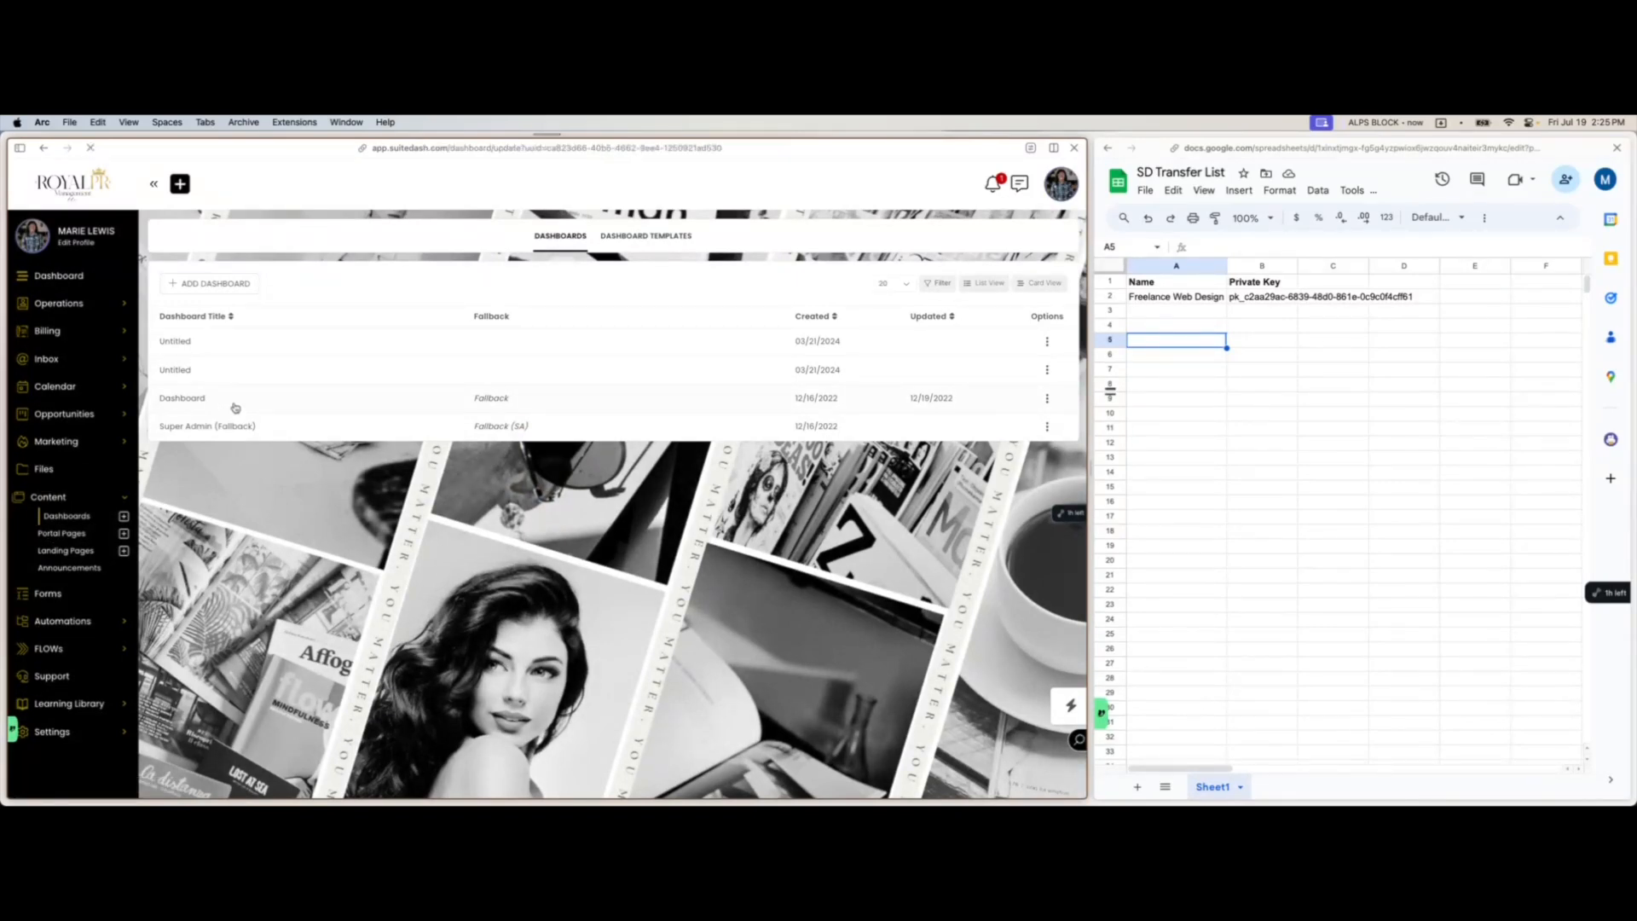
scroll(610, 552, down, 5)
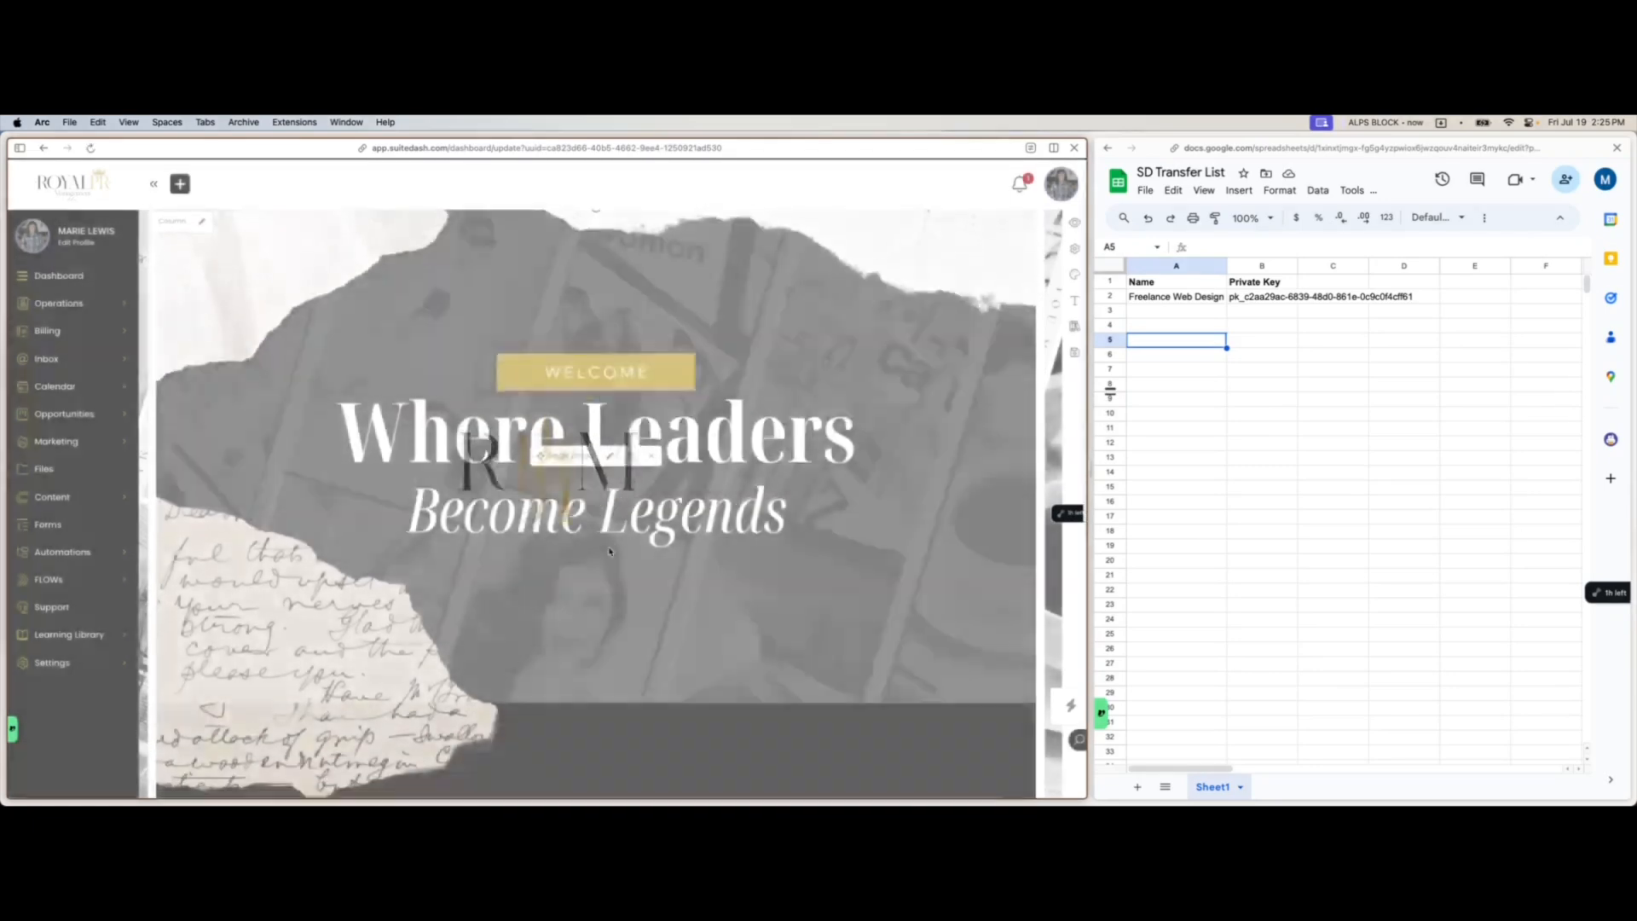
scroll(610, 552, down, 10)
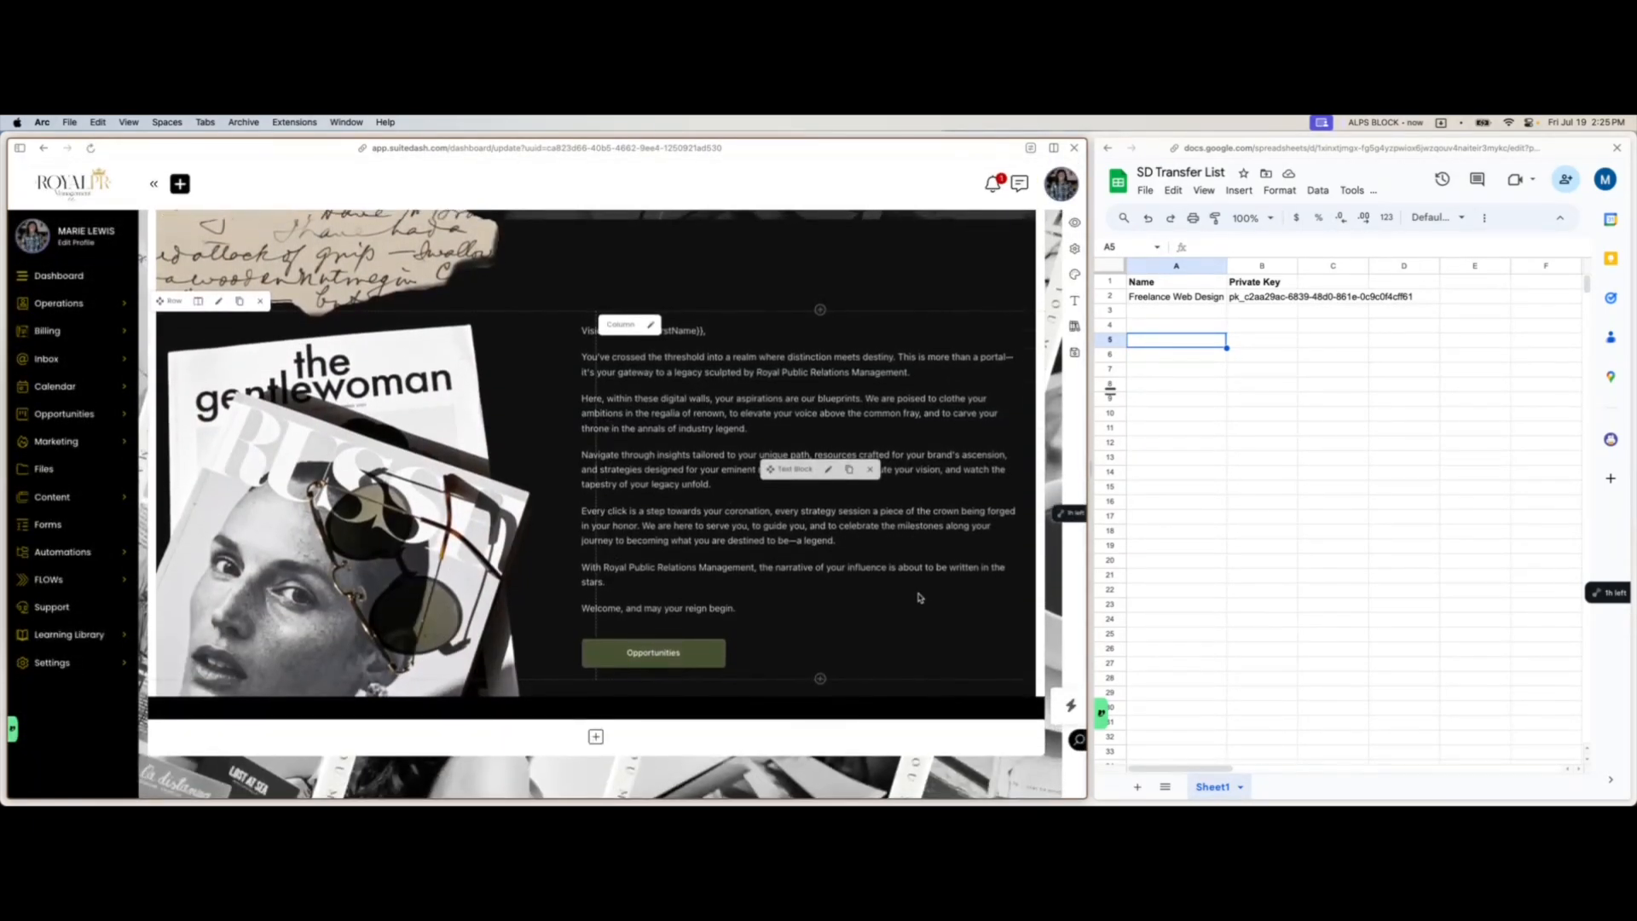
scroll(535, 525, up, 8)
scroll(535, 525, up, 2)
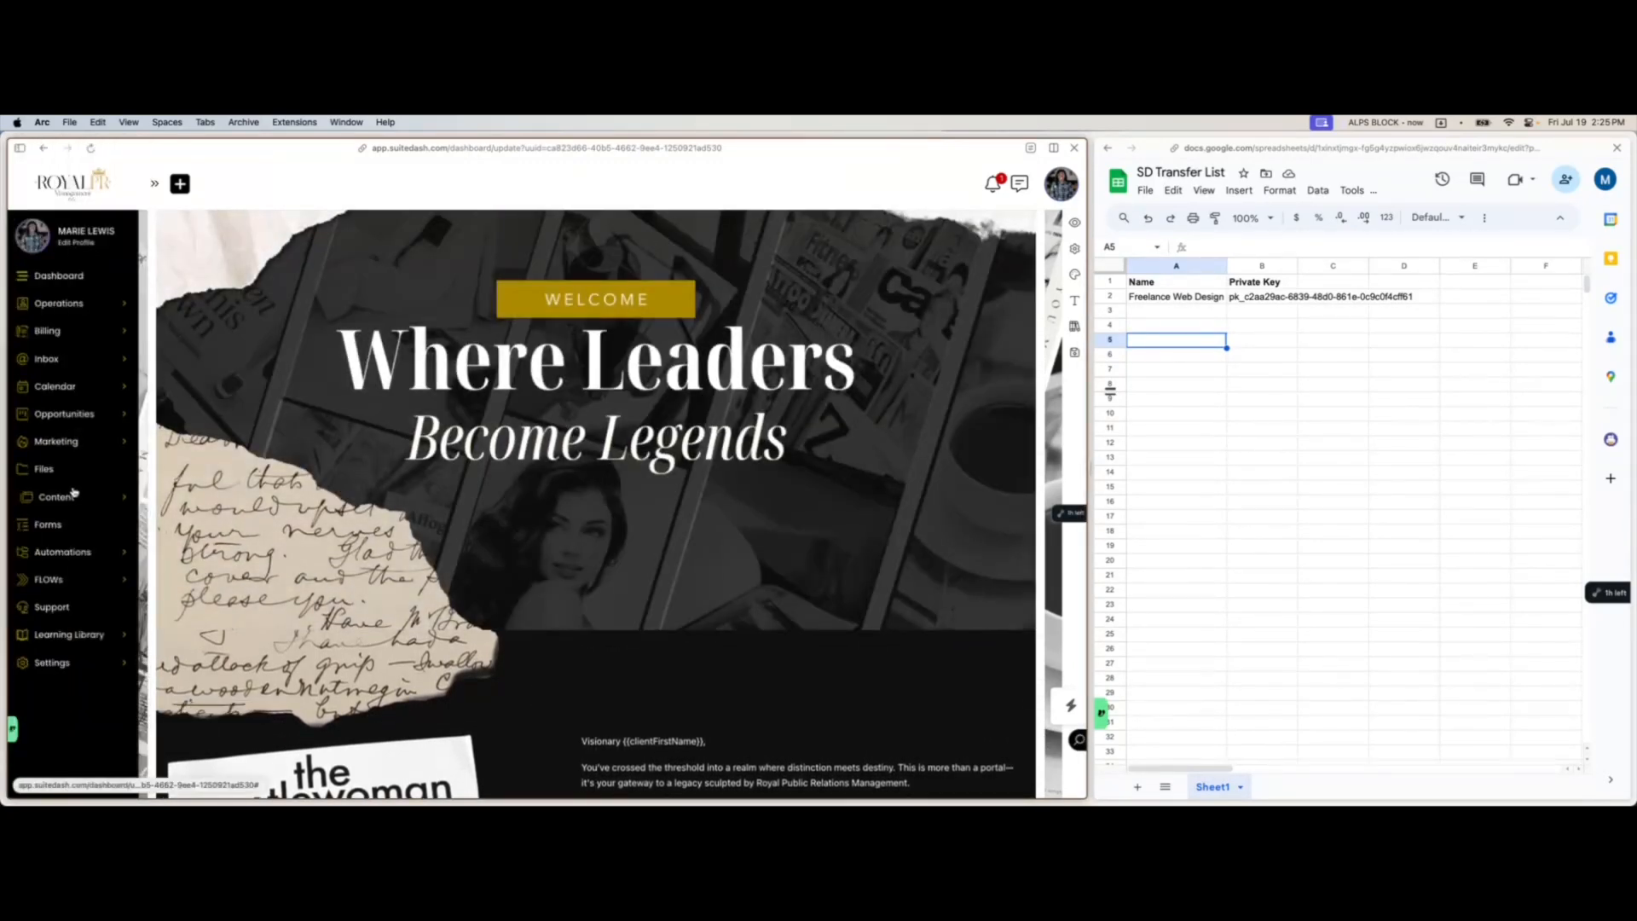
- Go to the content portal pages and examine Portal Page Template #7 from its admin dashboard header to the footer
click(51, 496)
click(64, 534)
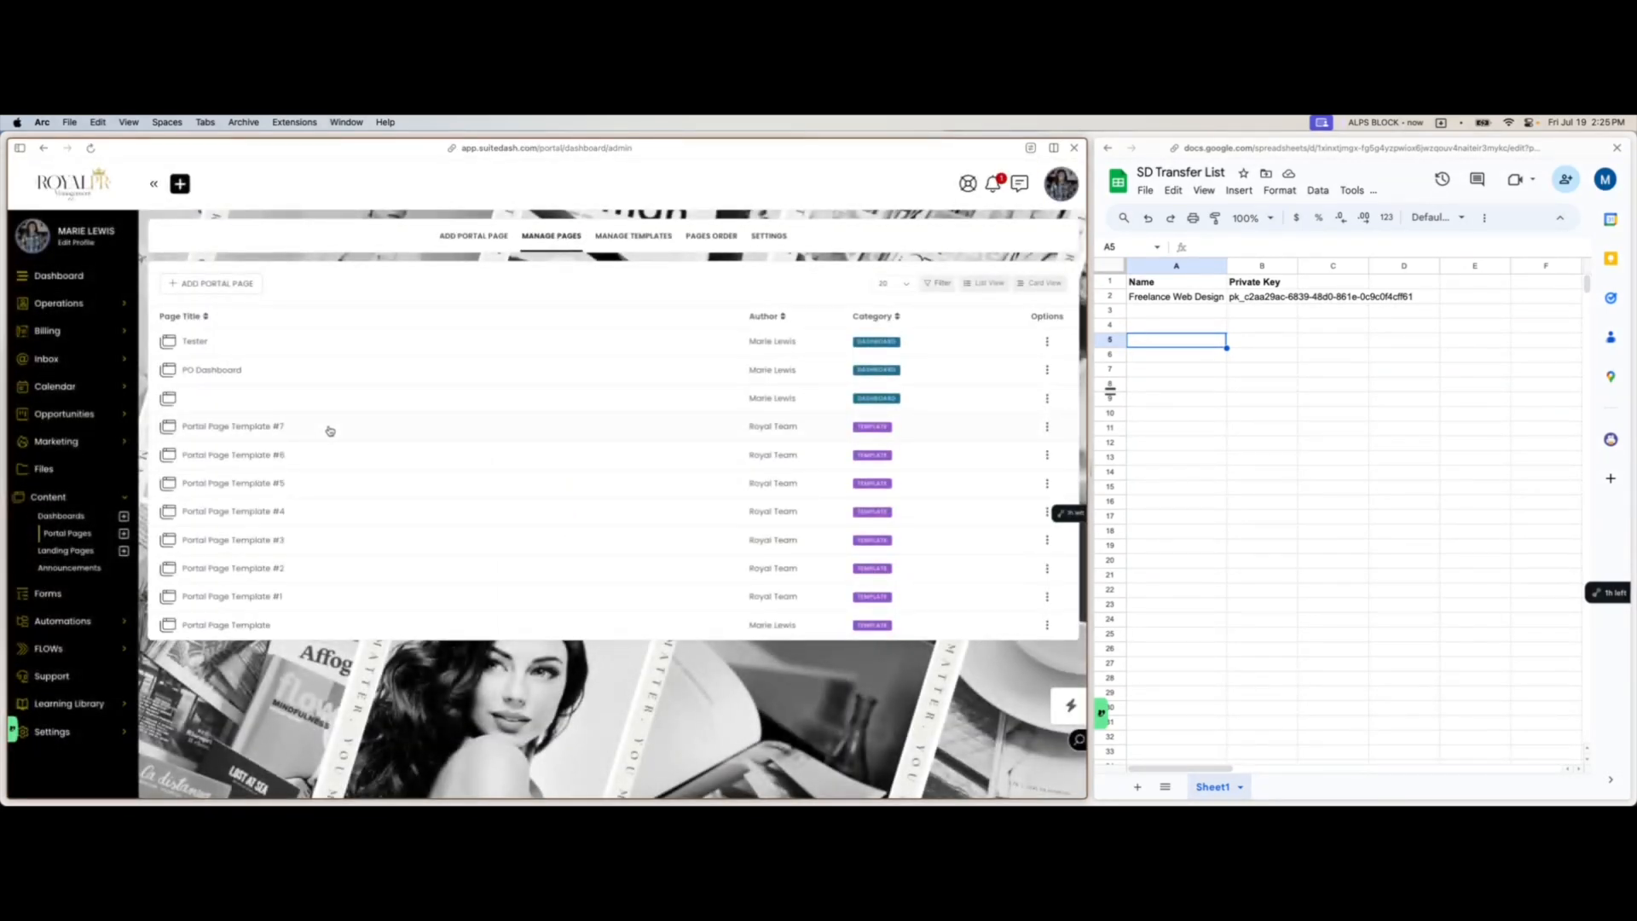
click(329, 430)
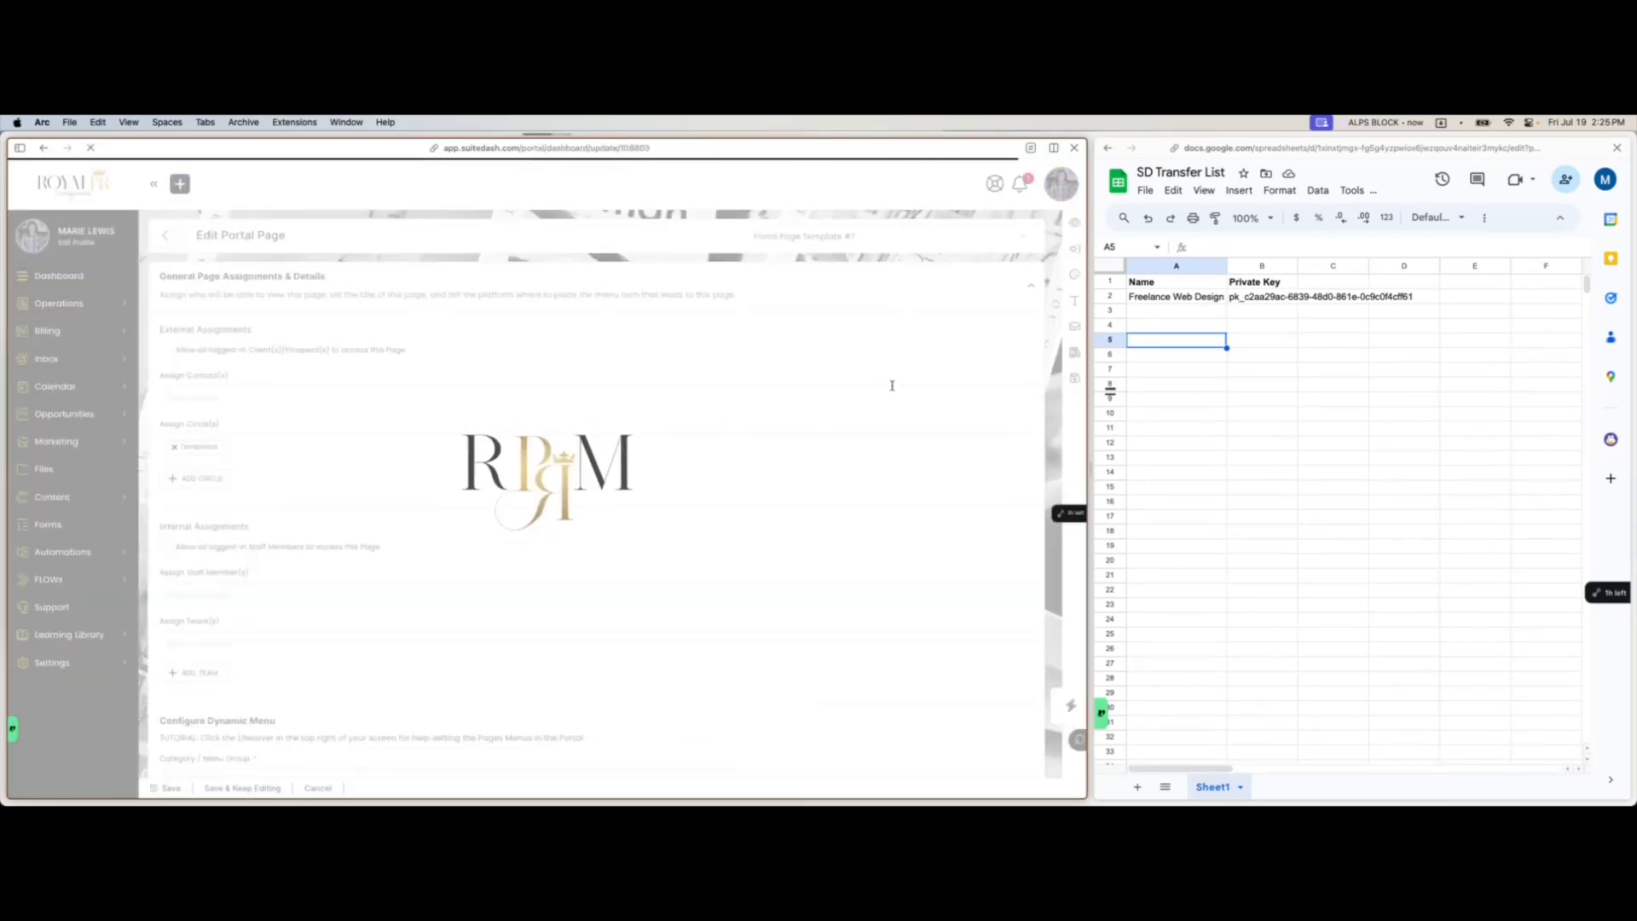
scroll(891, 387, down, 15)
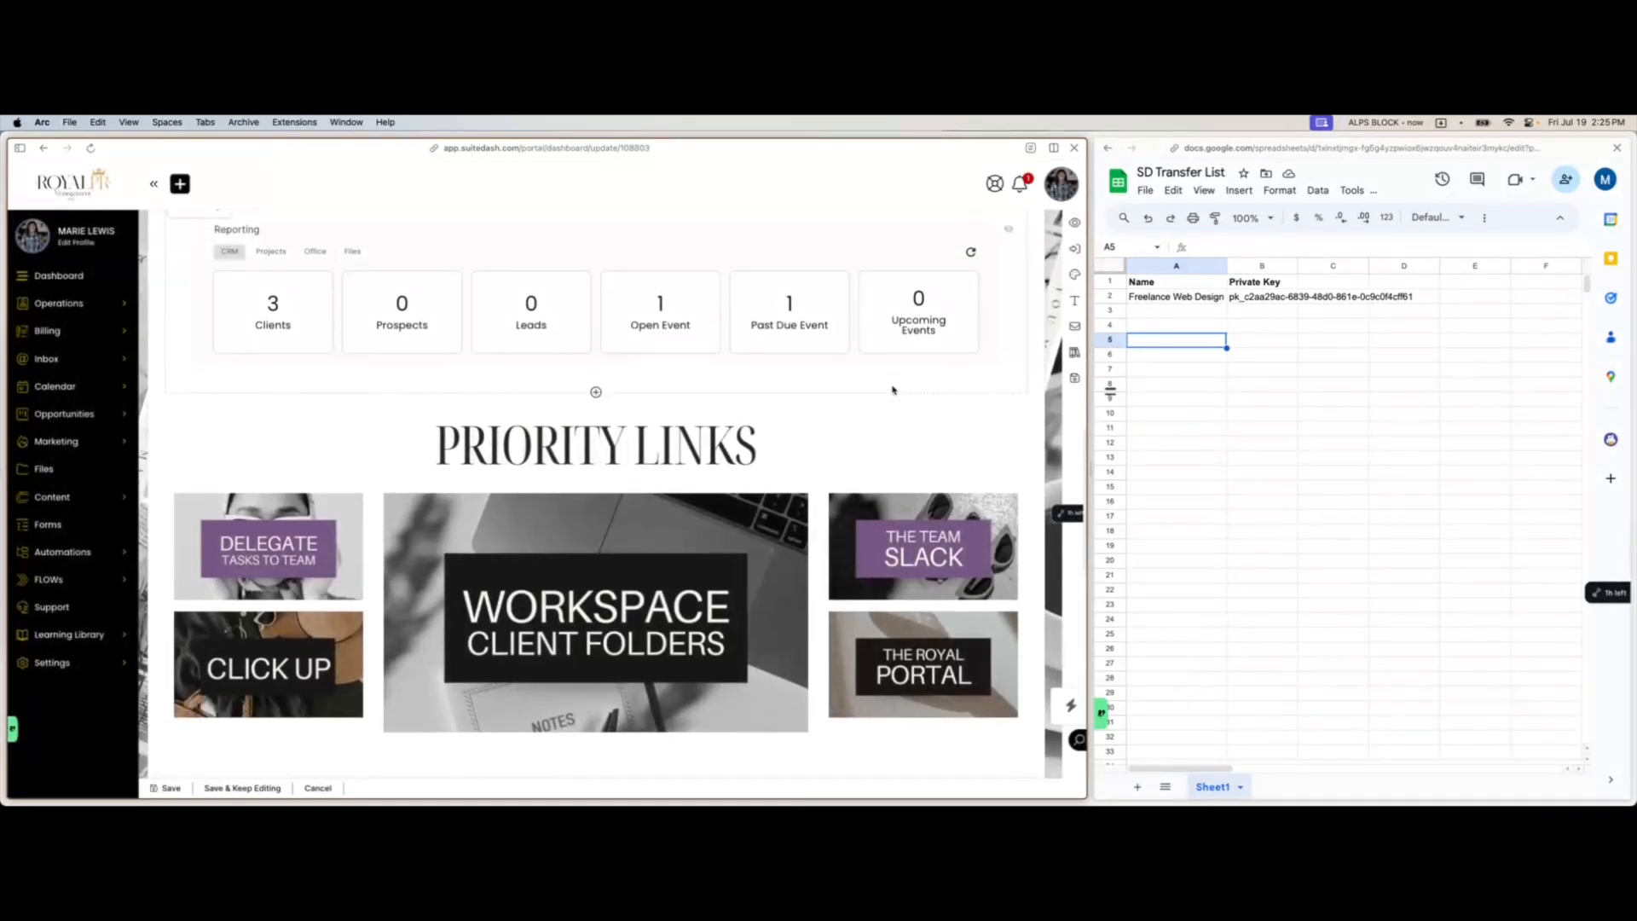
scroll(892, 389, up, 3)
scroll(891, 390, down, 5)
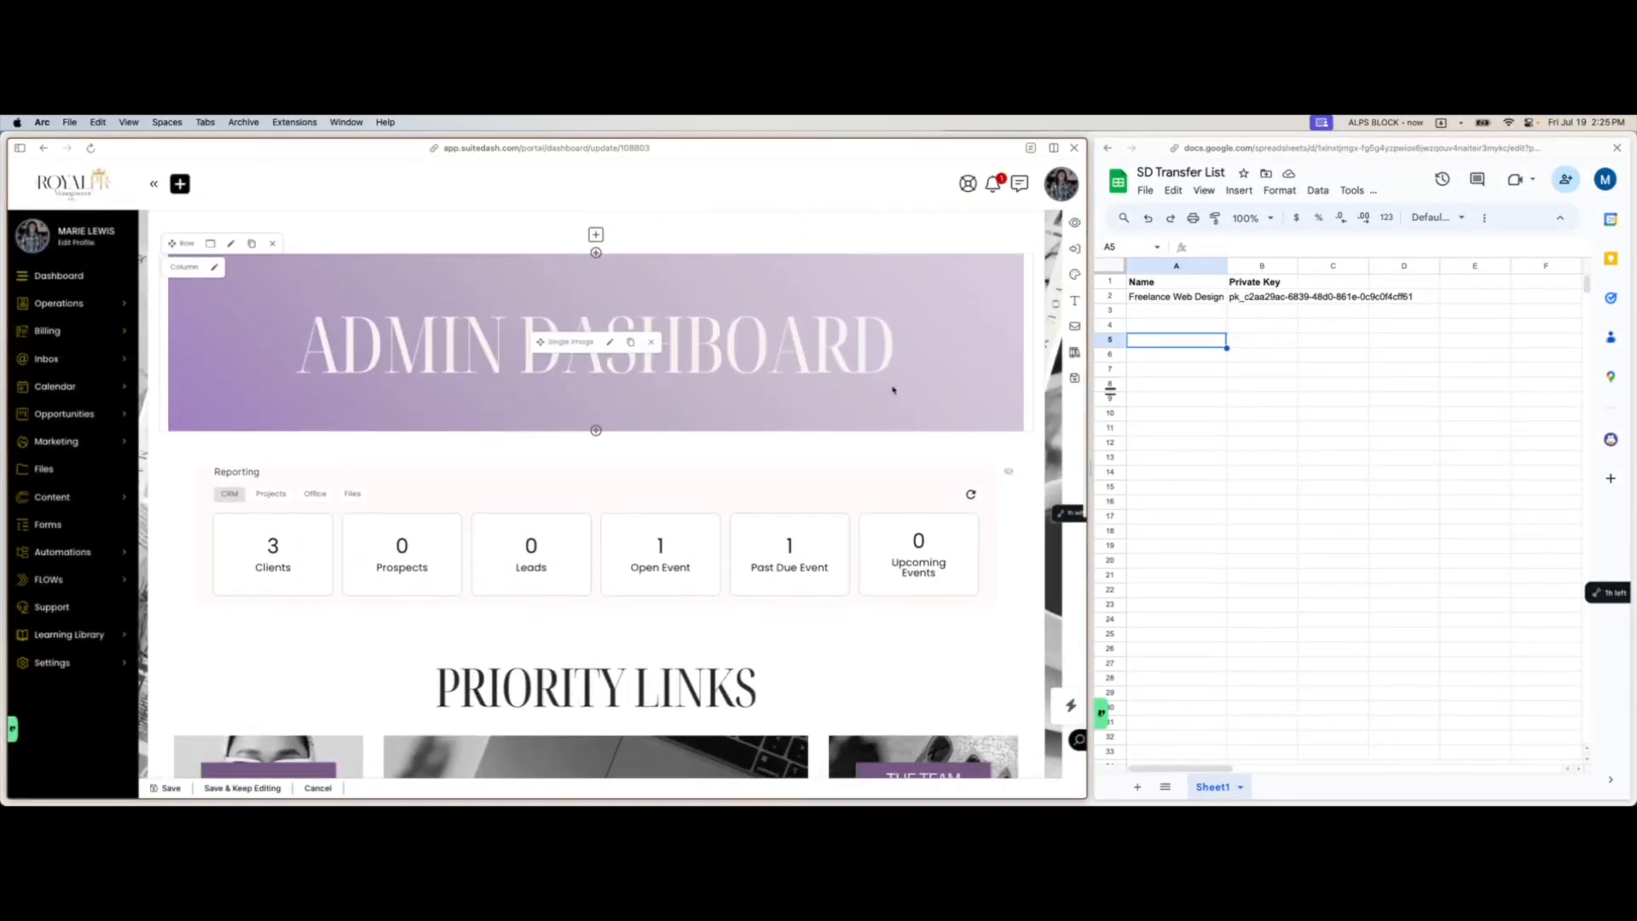
scroll(892, 390, down, 6)
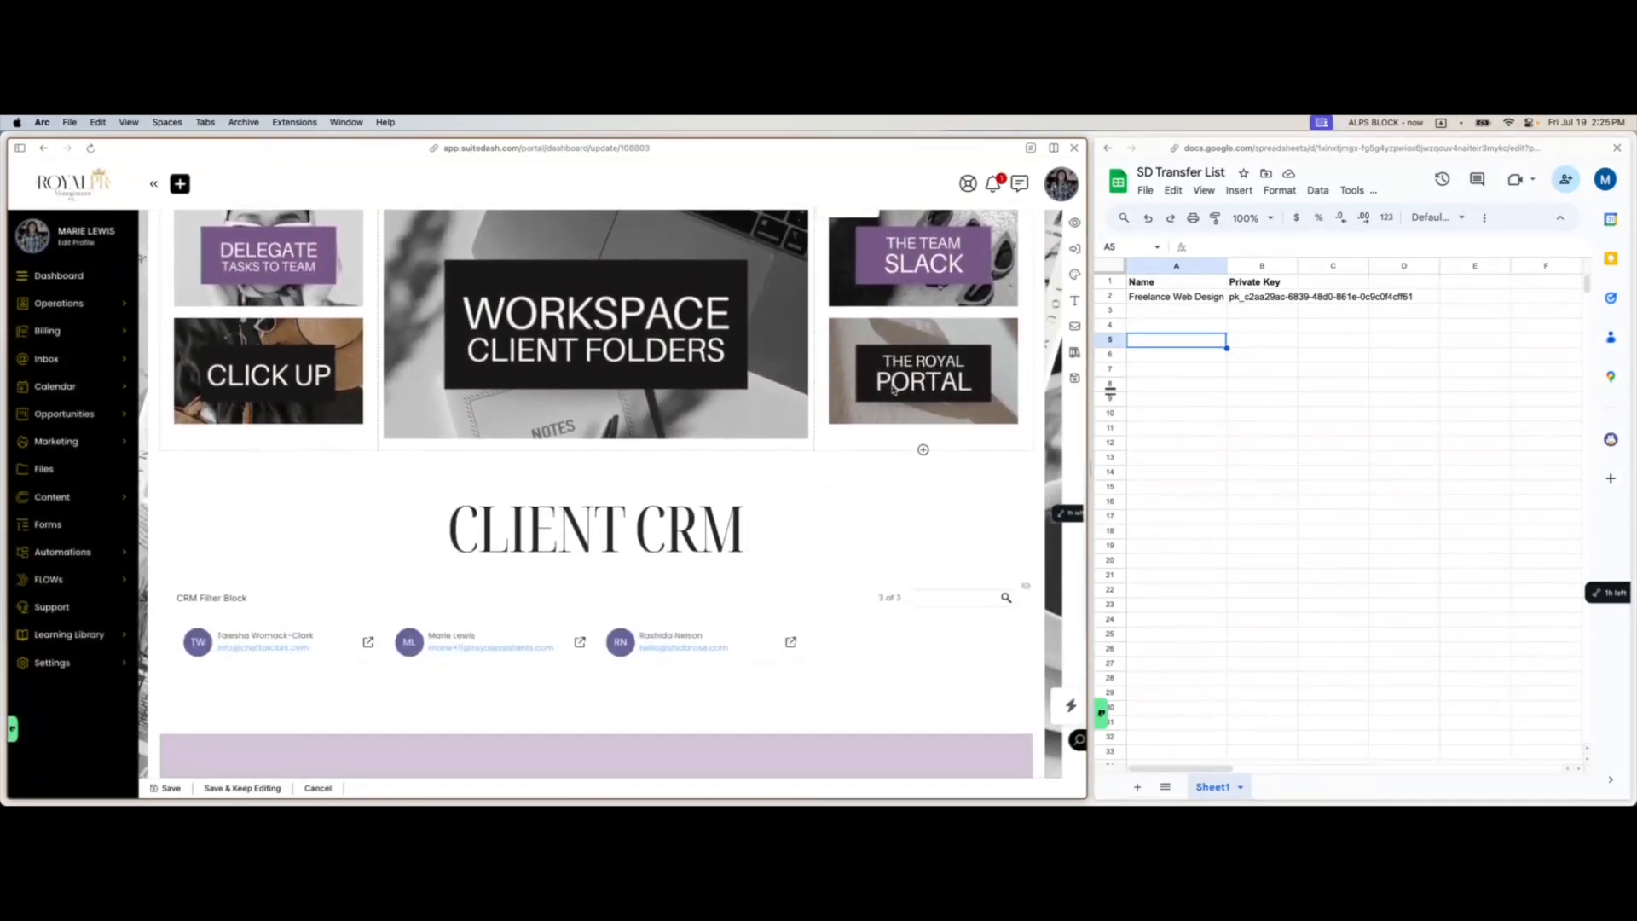
scroll(891, 389, down, 4)
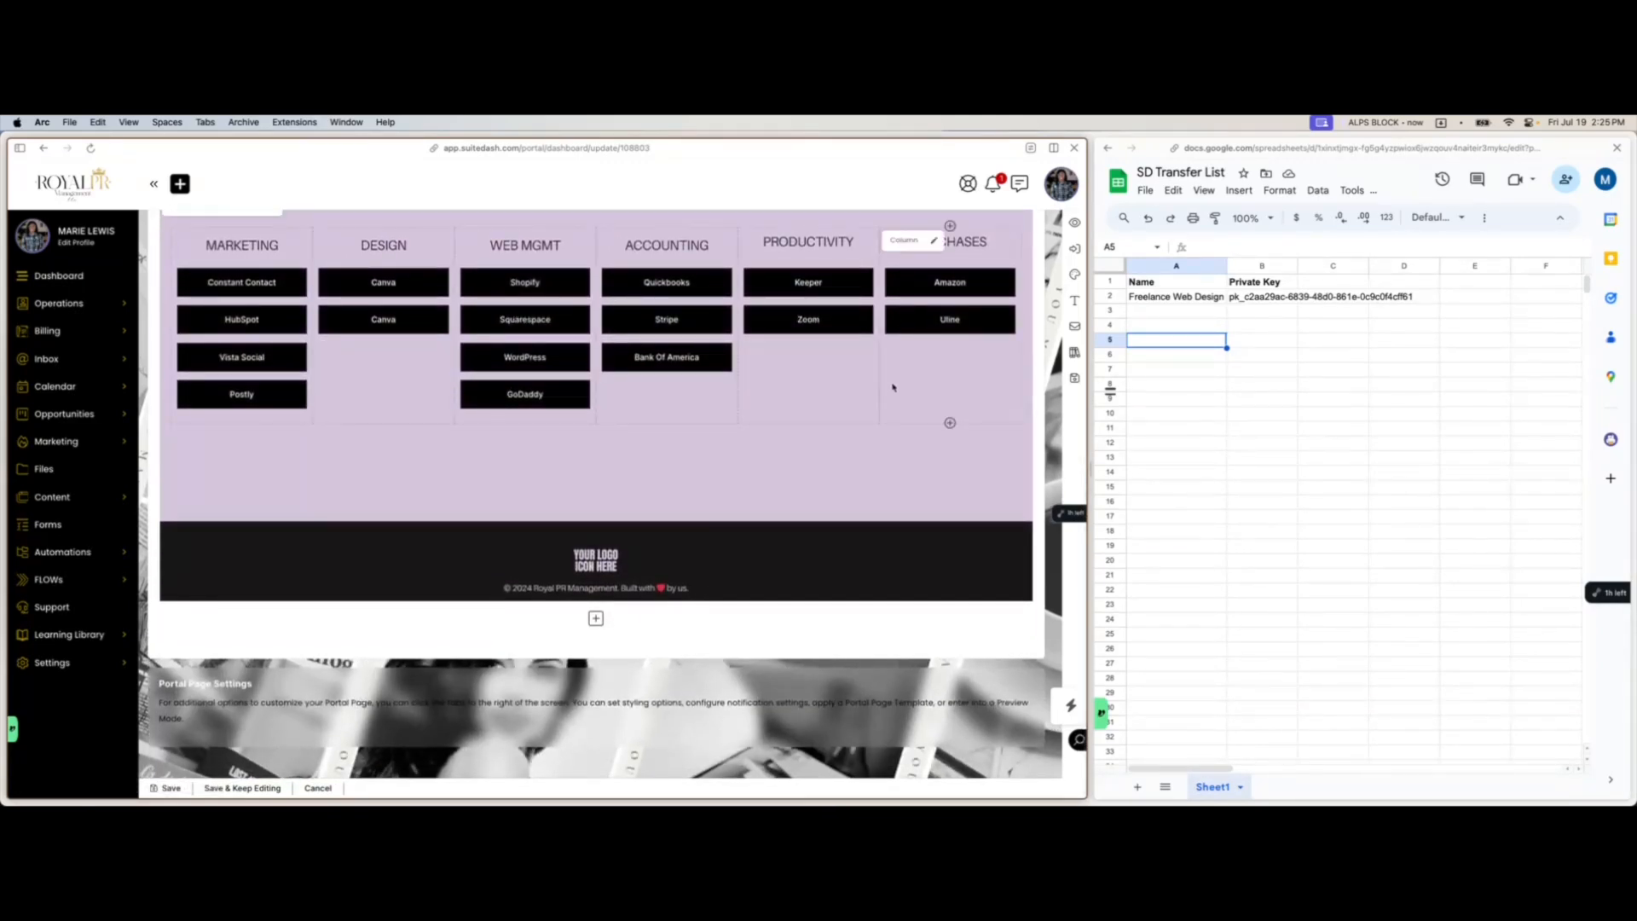
scroll(705, 530, up, 6)
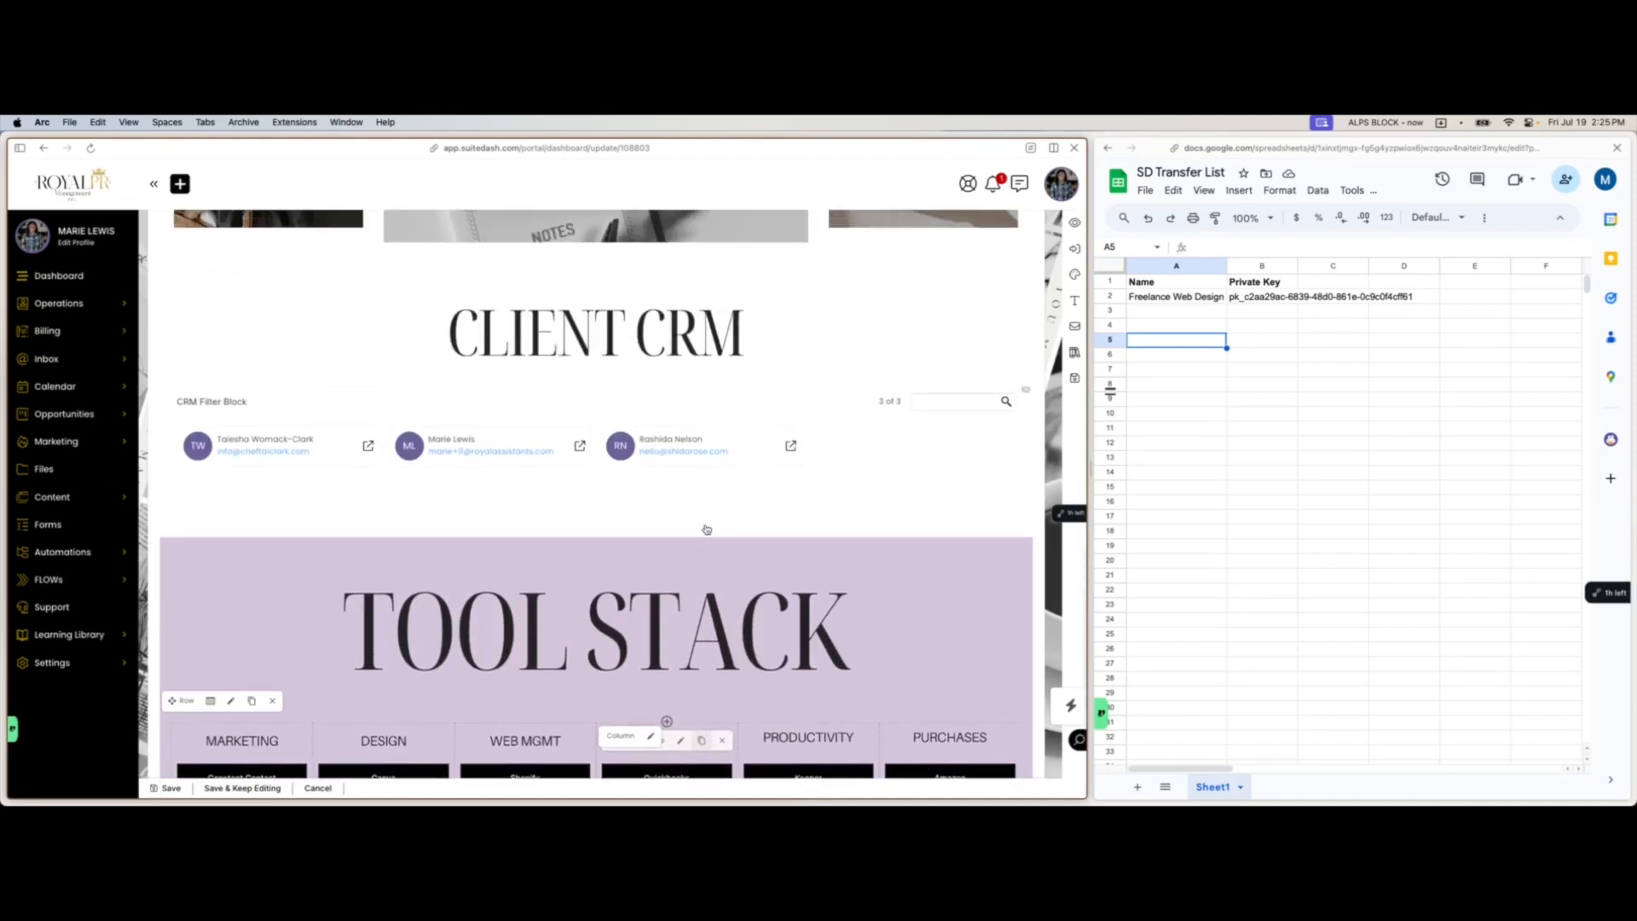
scroll(706, 529, up, 8)
scroll(696, 526, up, 12)
scroll(279, 534, up, 2)
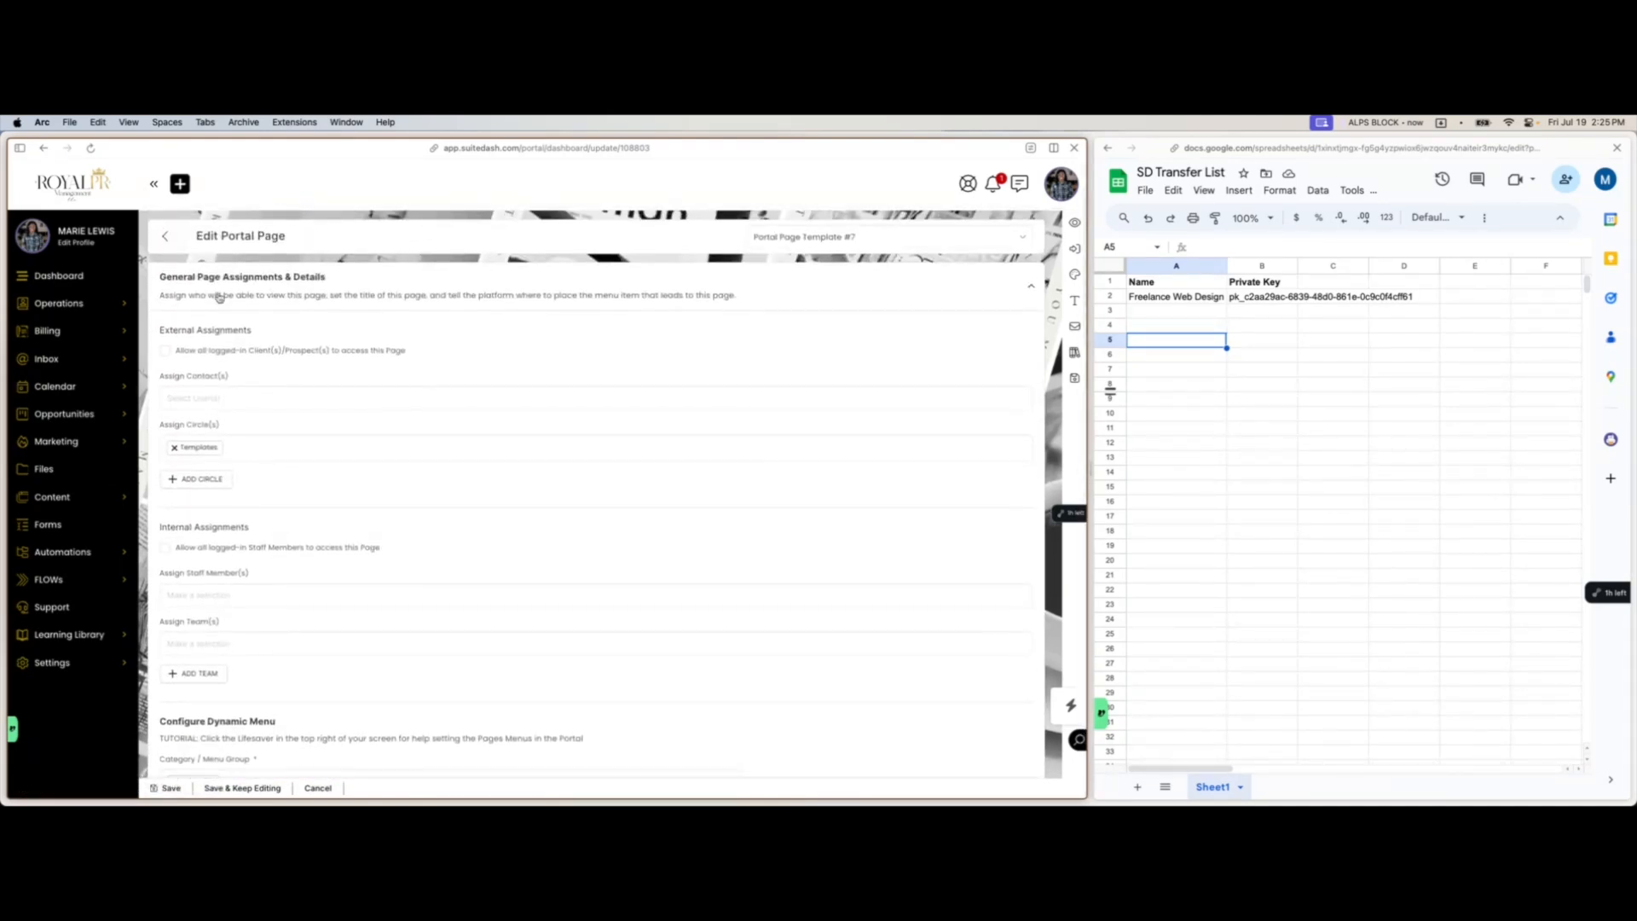
- Return to the portal pages list and review the layout of Portal Page Template #1
click(168, 238)
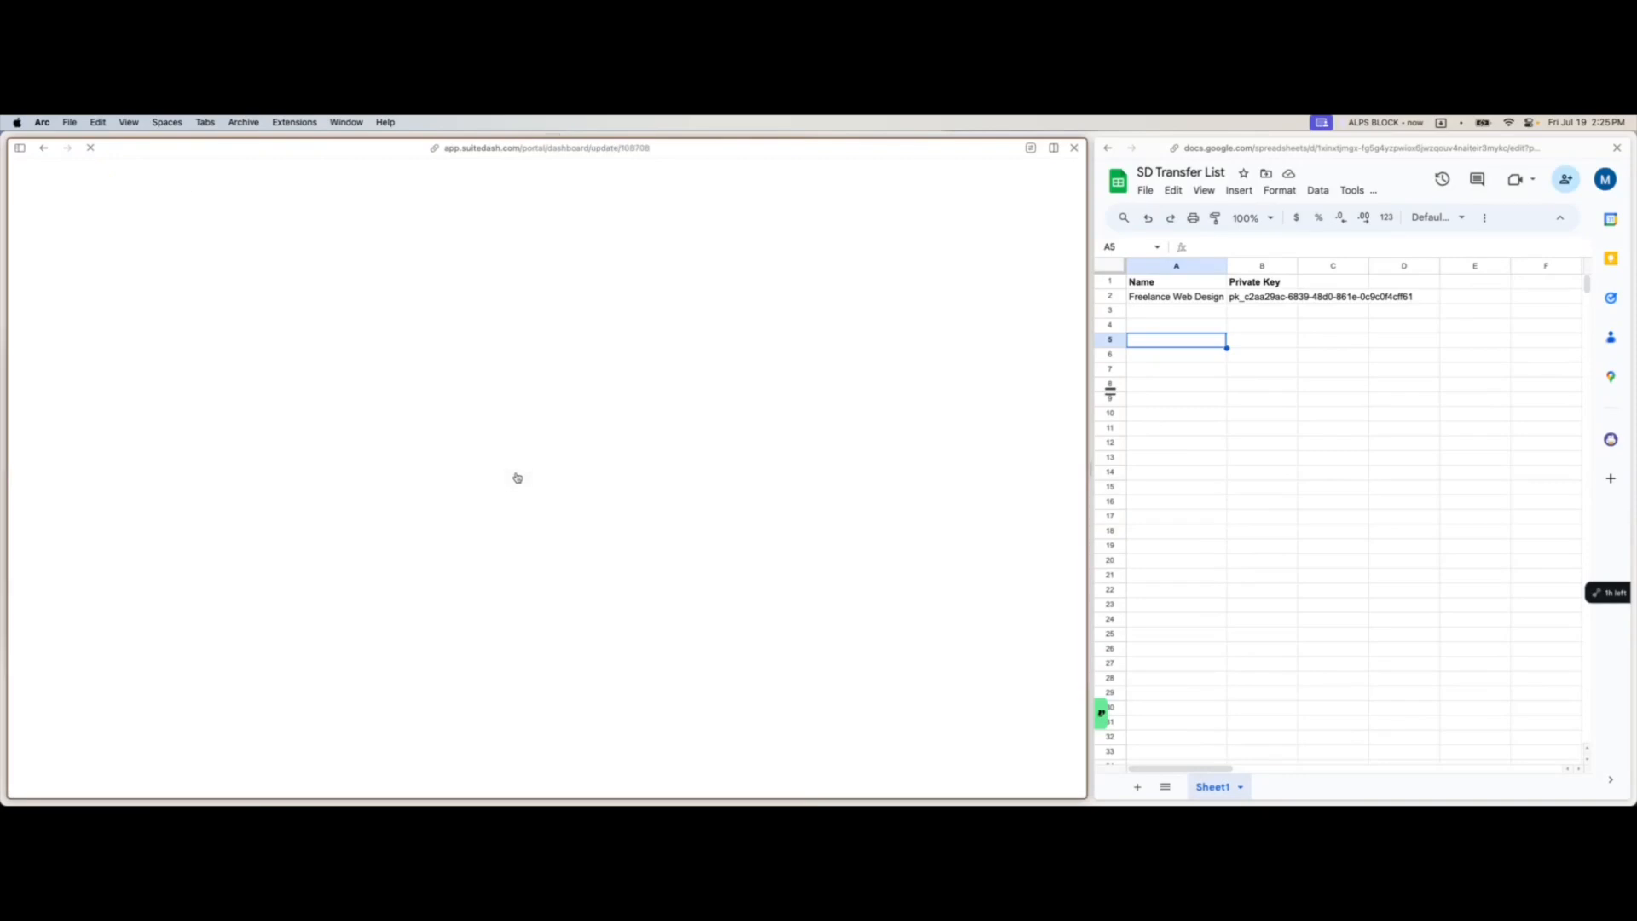
scroll(516, 478, down, 8)
scroll(516, 478, down, 10)
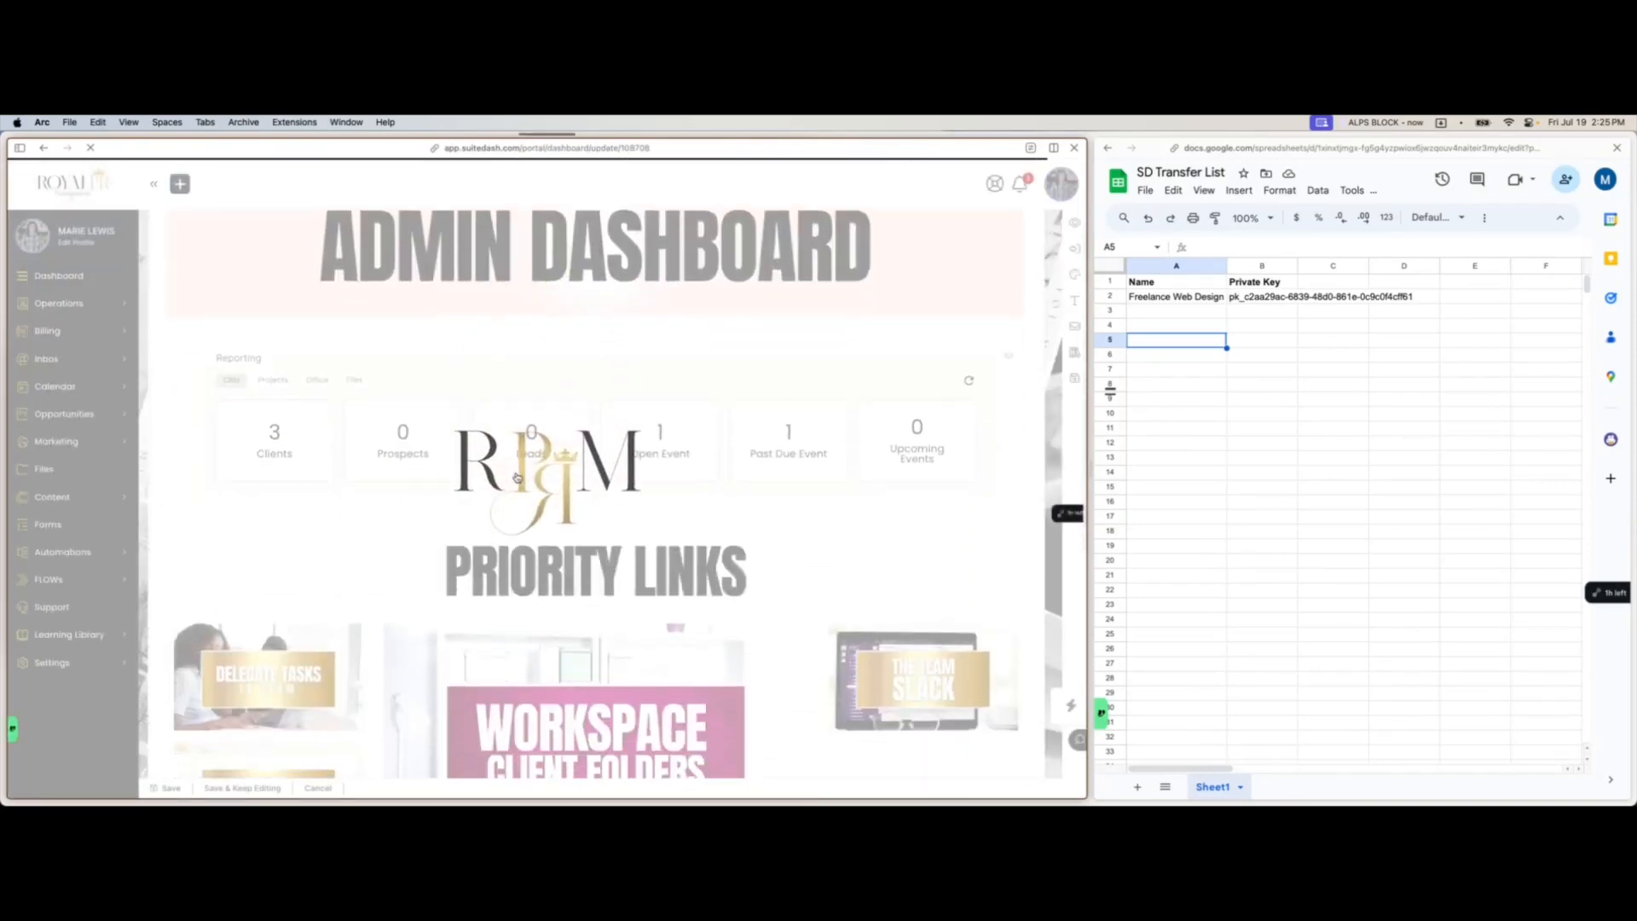
scroll(517, 477, down, 10)
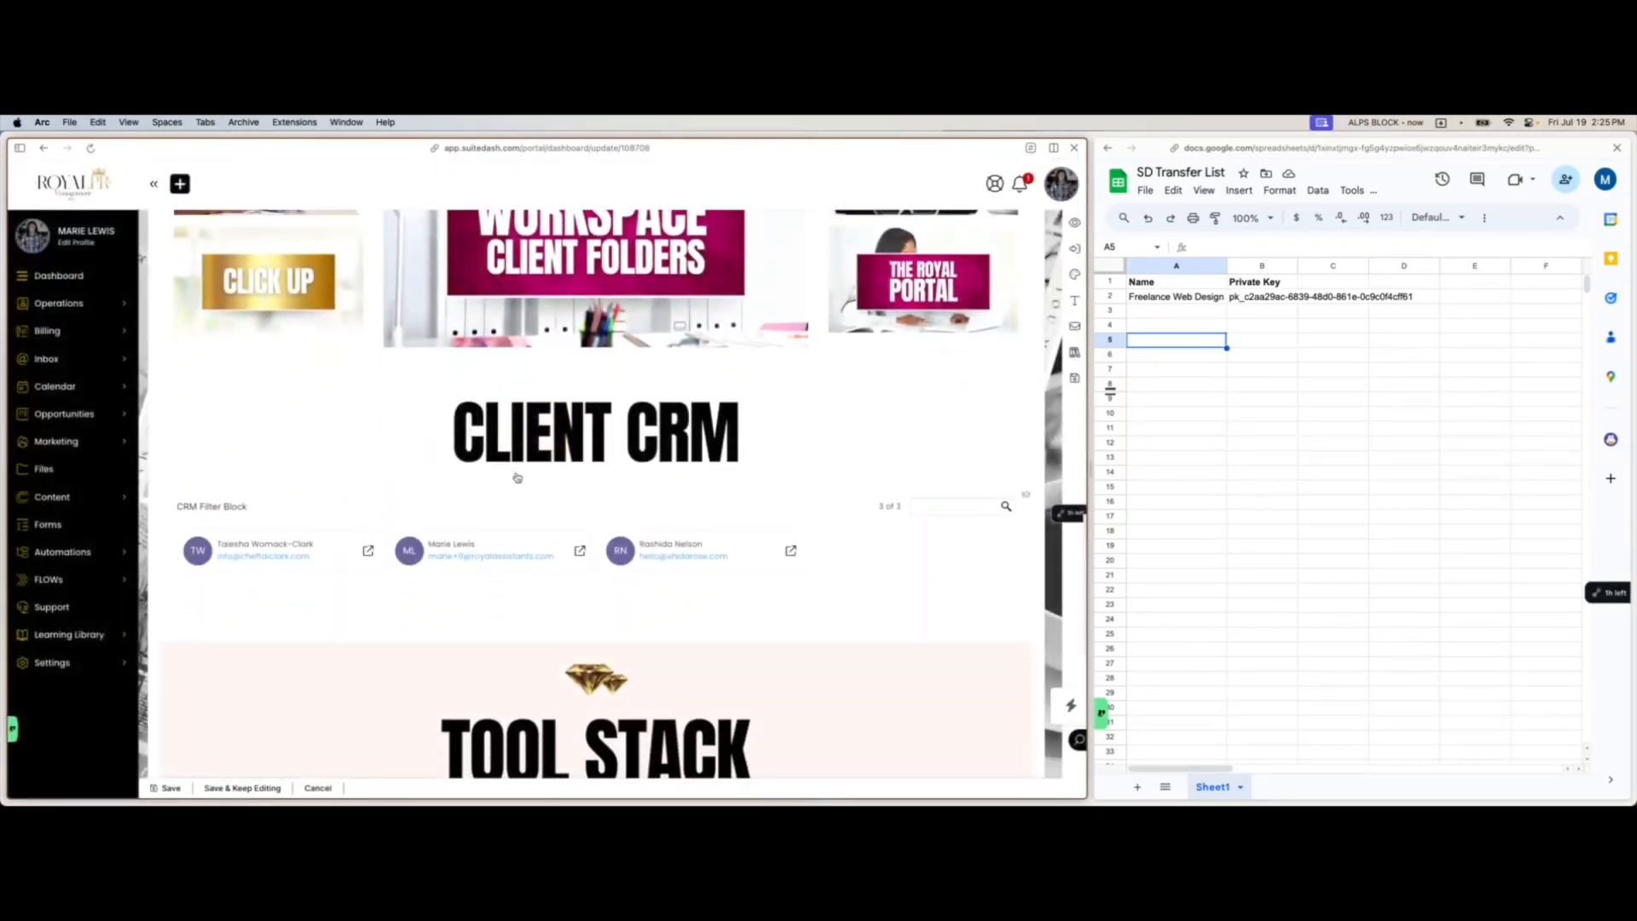
scroll(517, 478, up, 20)
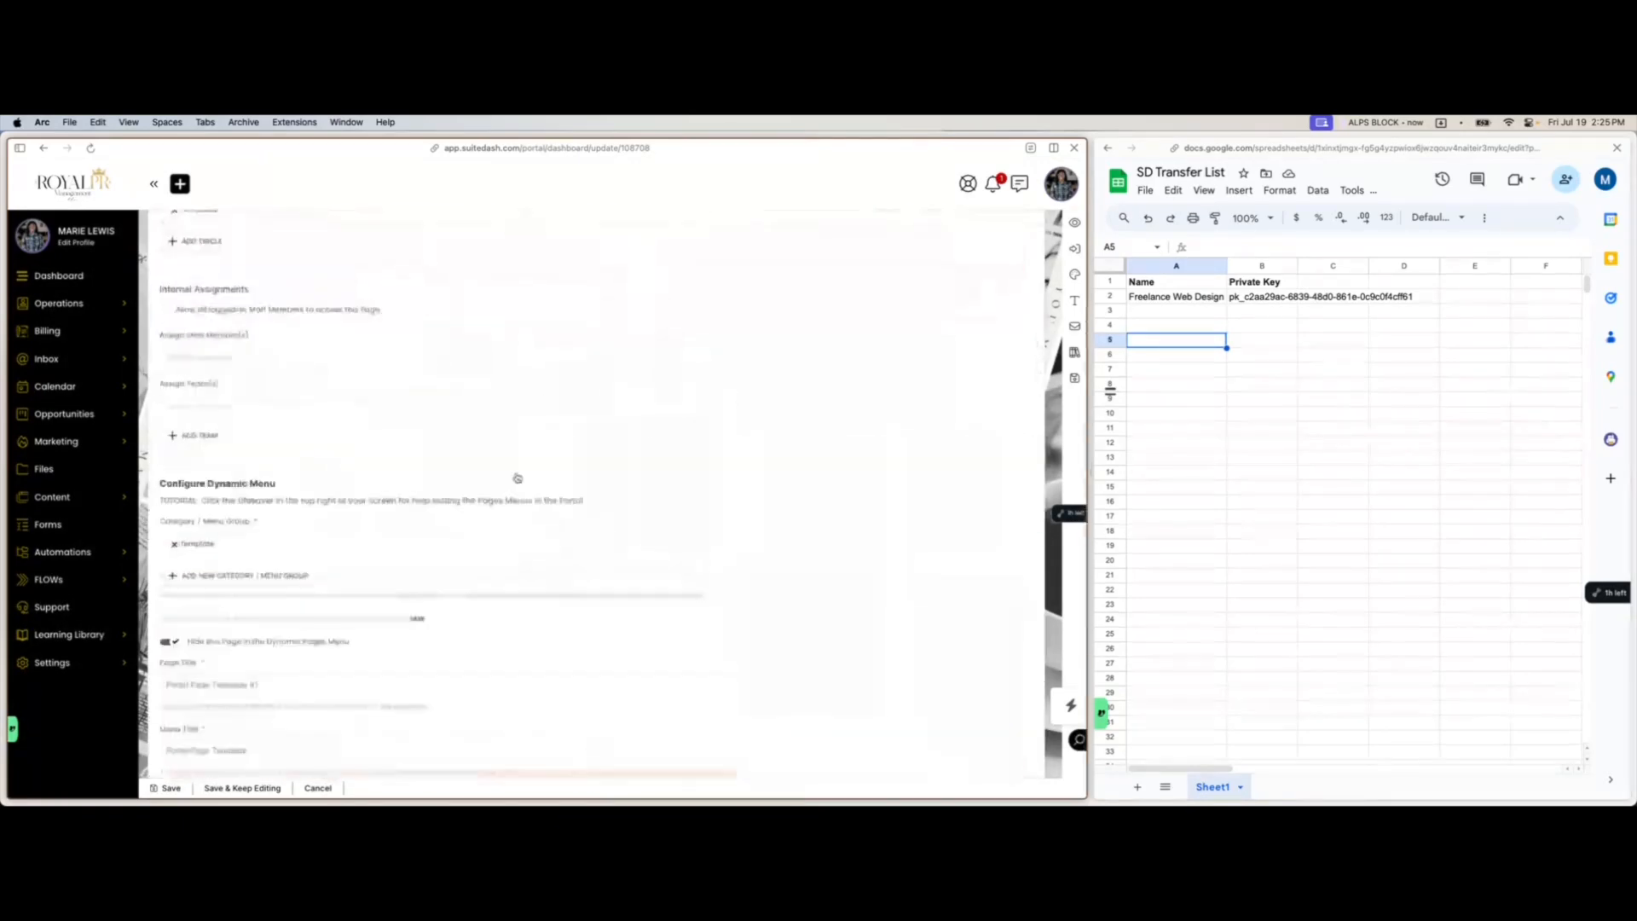
- Switch the portal page editor to the unnumbered Portal Page Template and look over the page
click(871, 241)
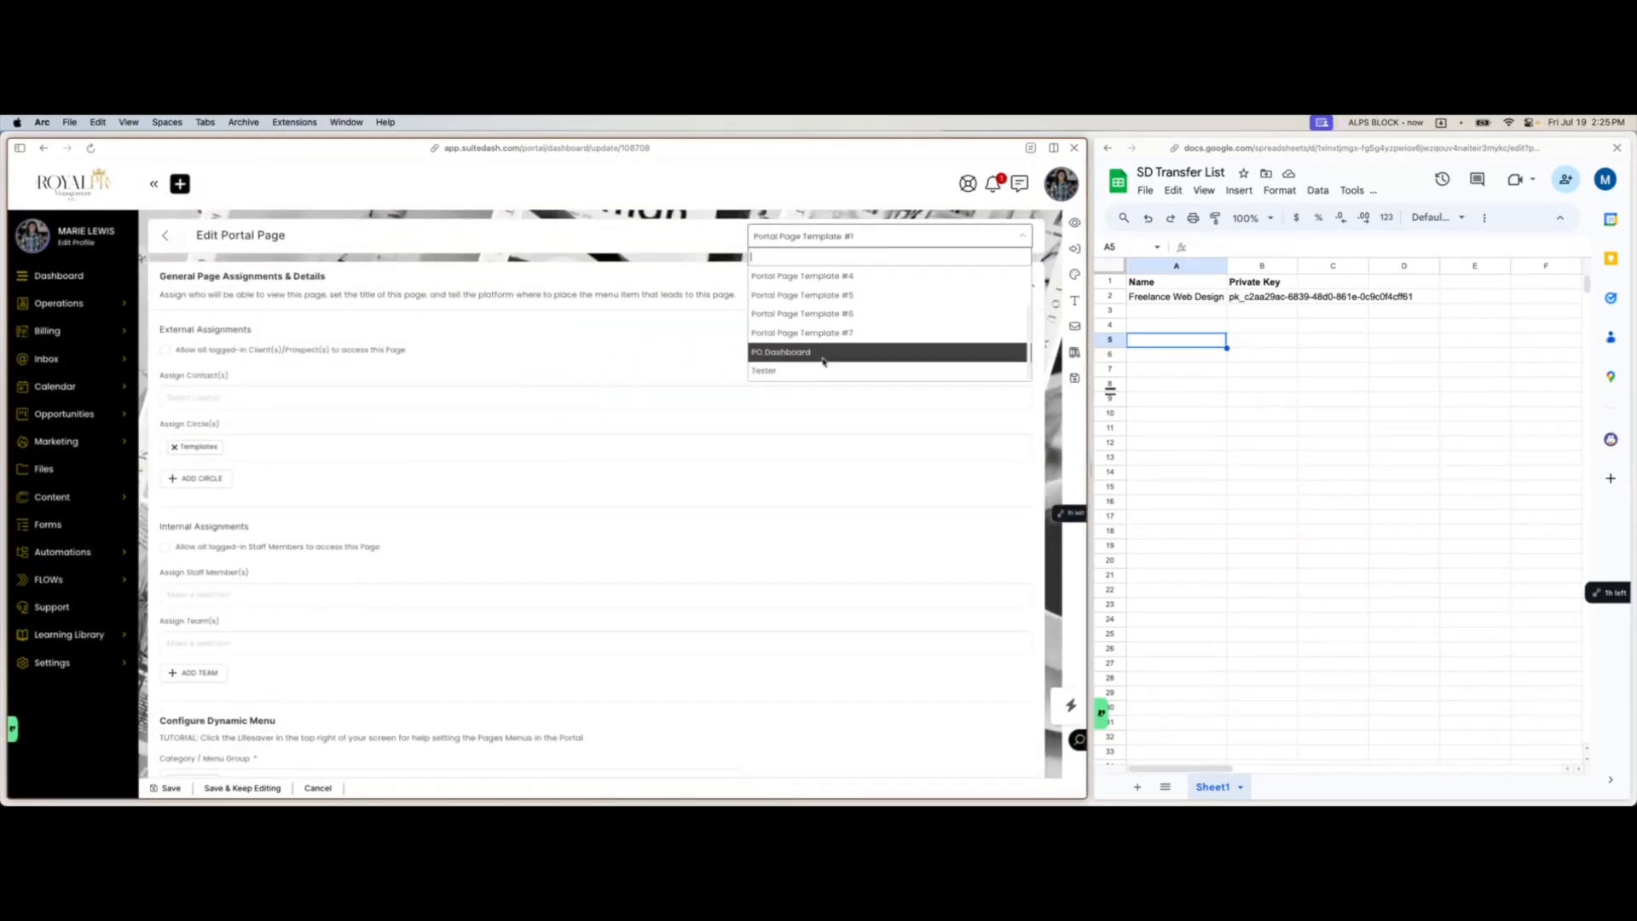
click(826, 279)
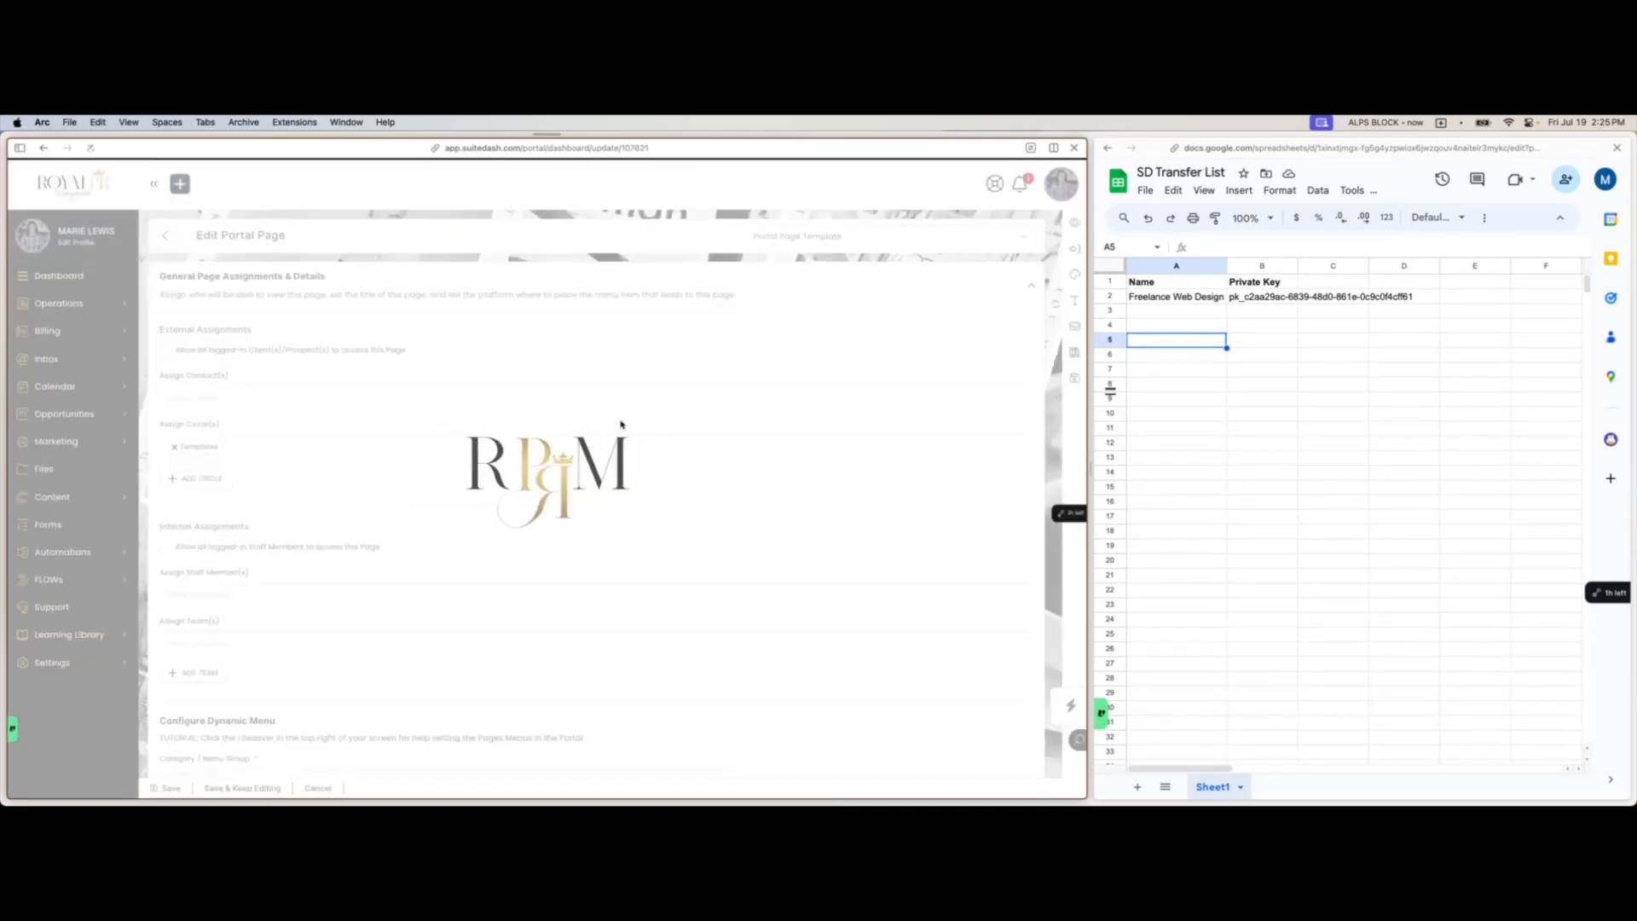
scroll(595, 454, down, 10)
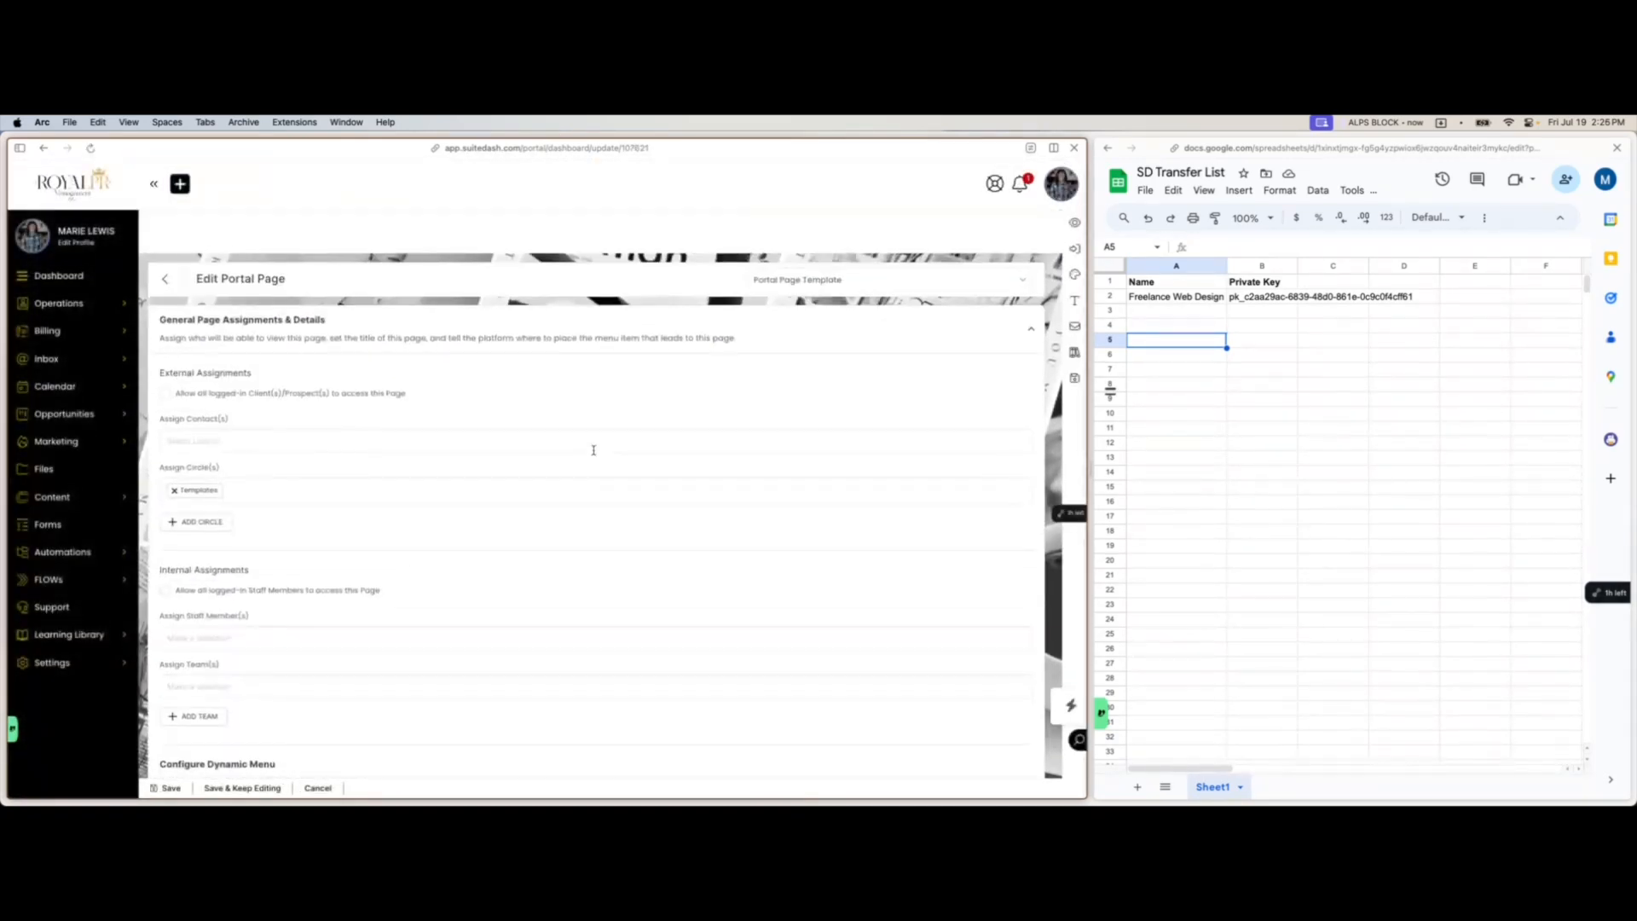
- Go to the content landing pages and examine the tax preparation sections of Landing Template # 1 | Clementine
click(47, 496)
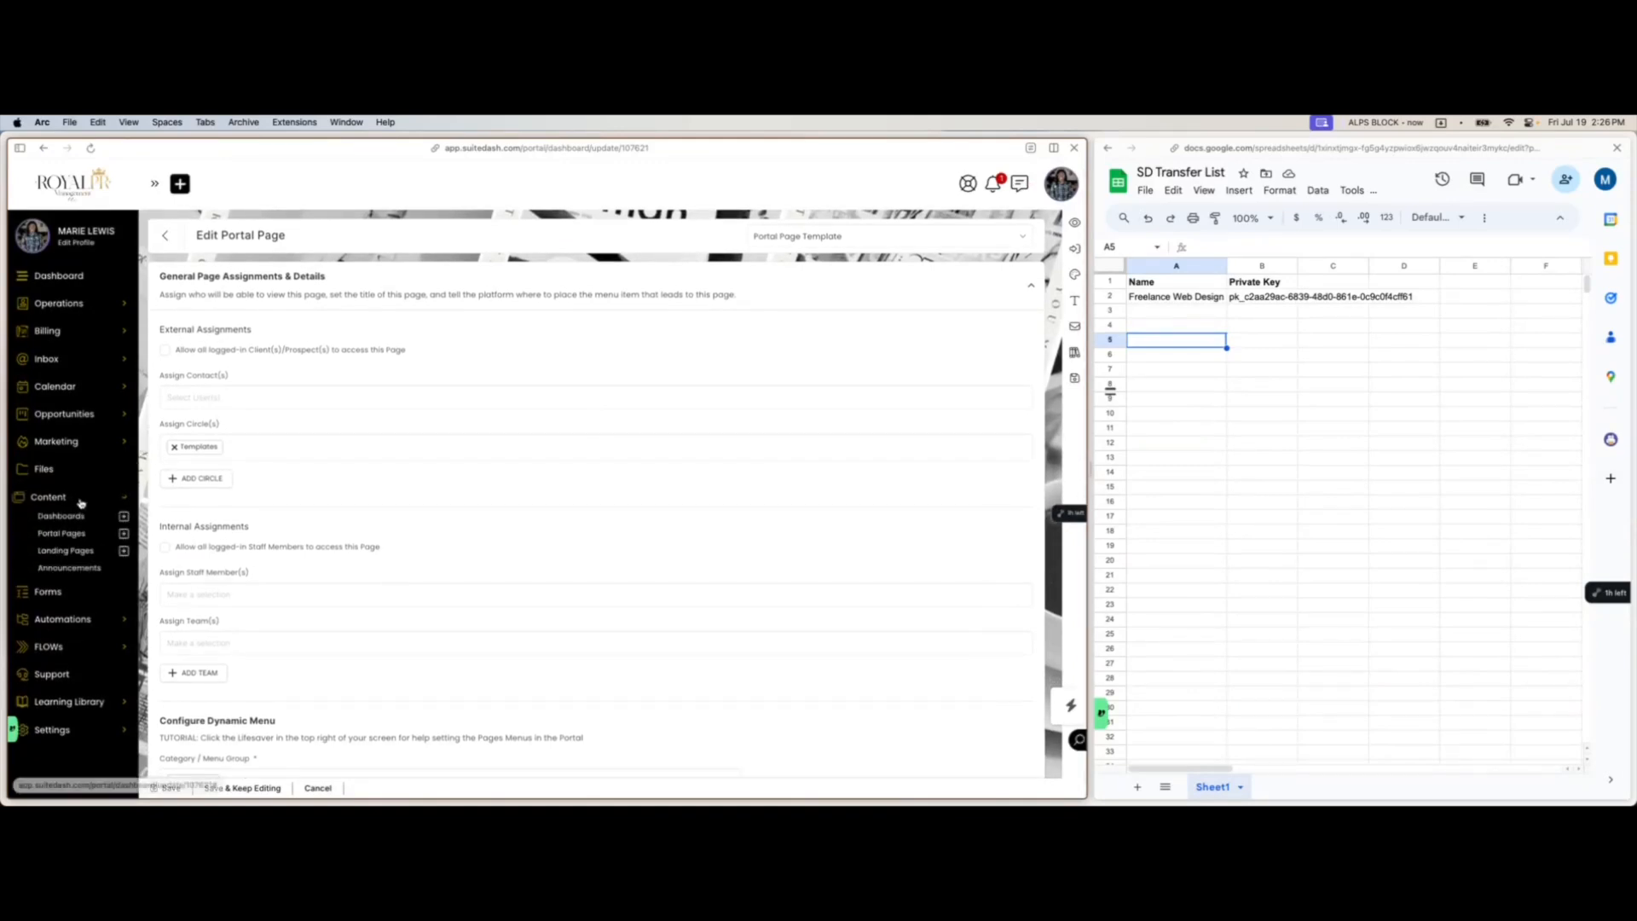
click(70, 552)
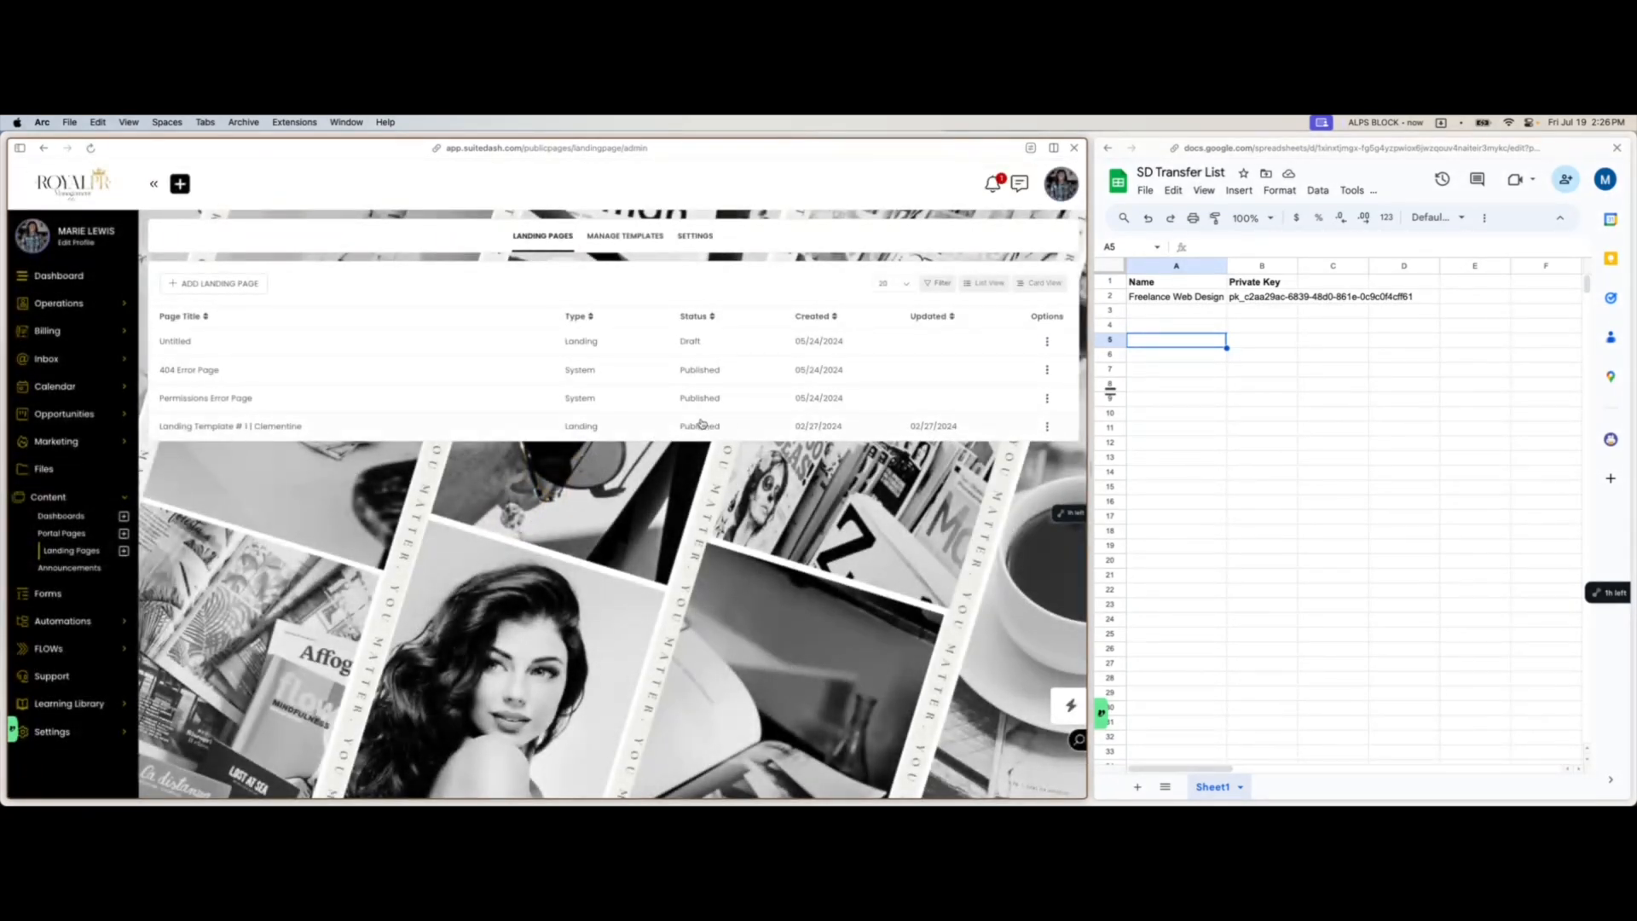
click(483, 432)
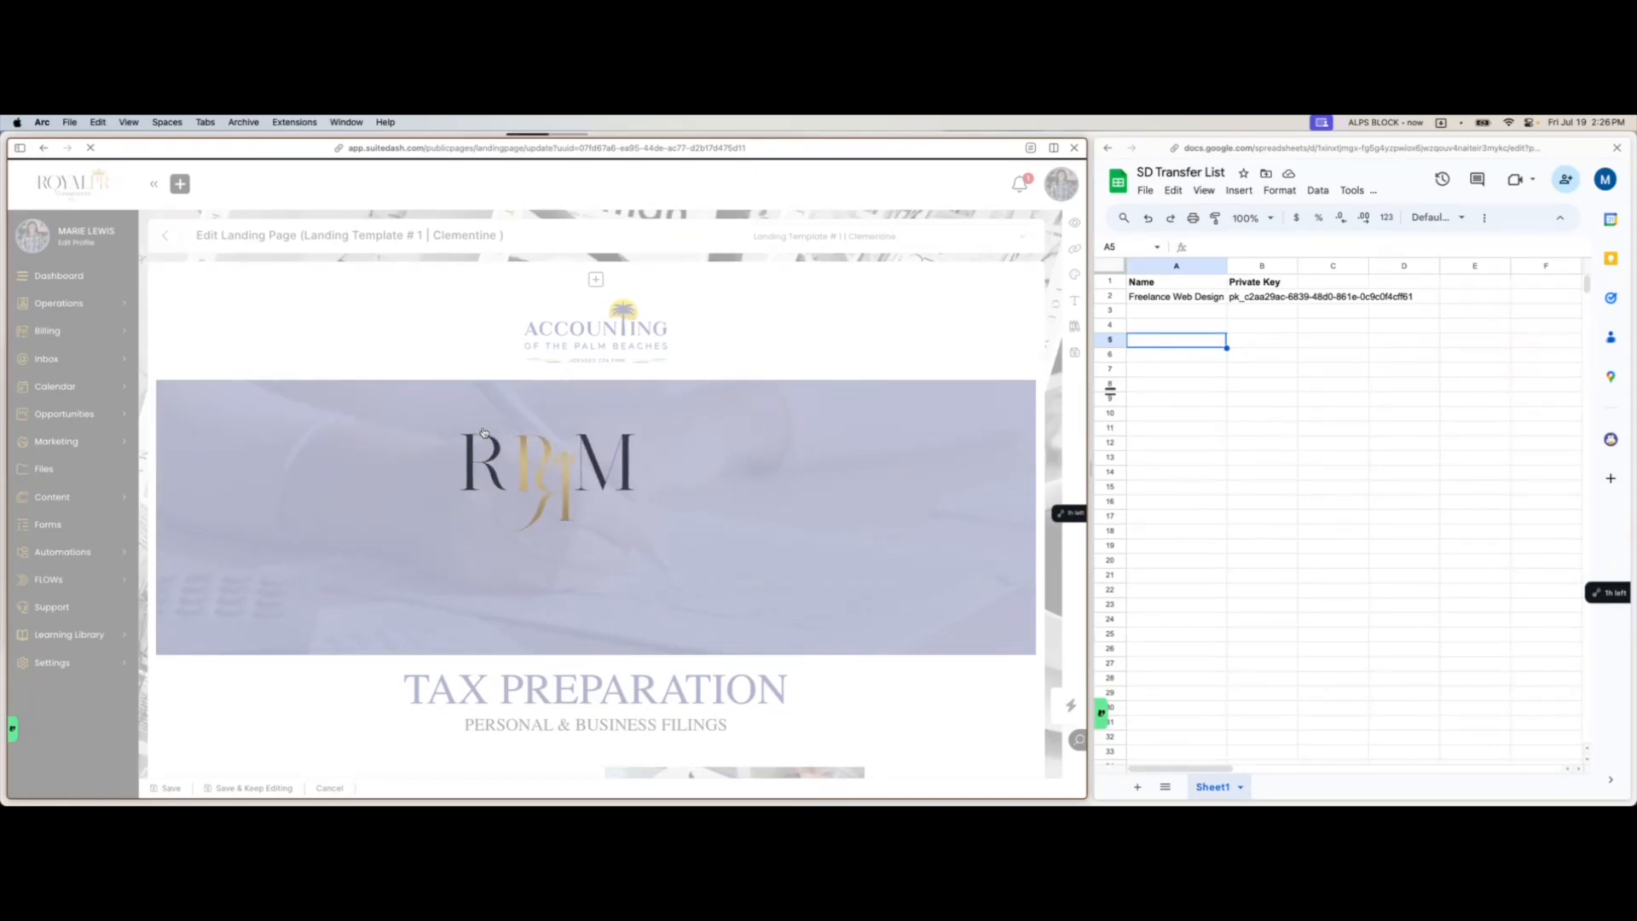
scroll(483, 432, down, 10)
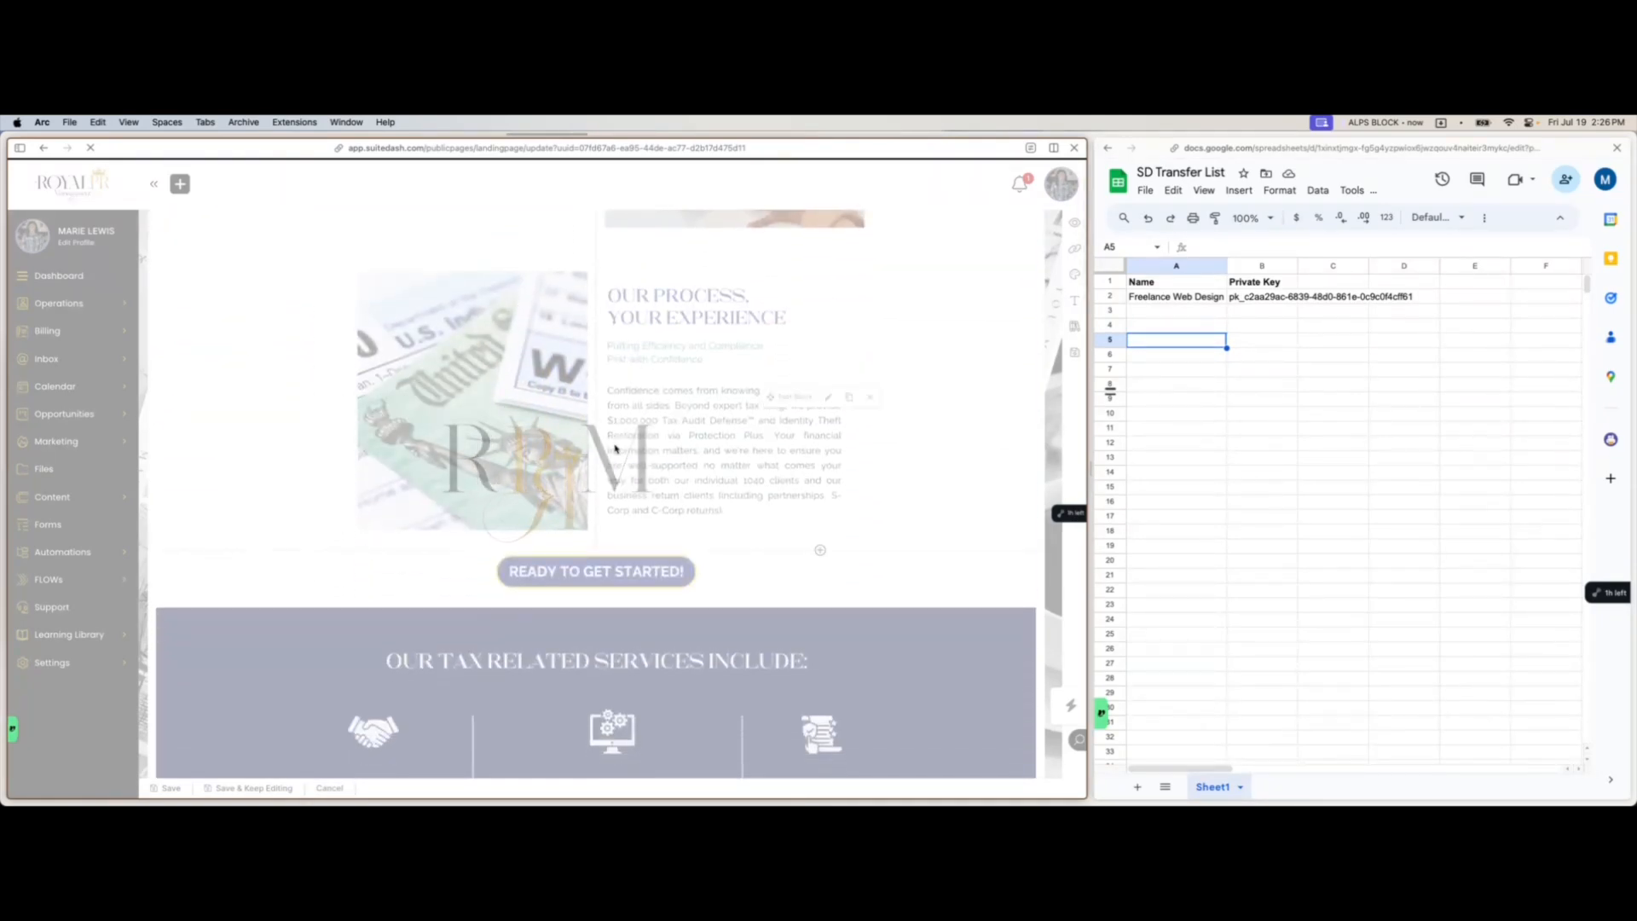
scroll(623, 431, down, 5)
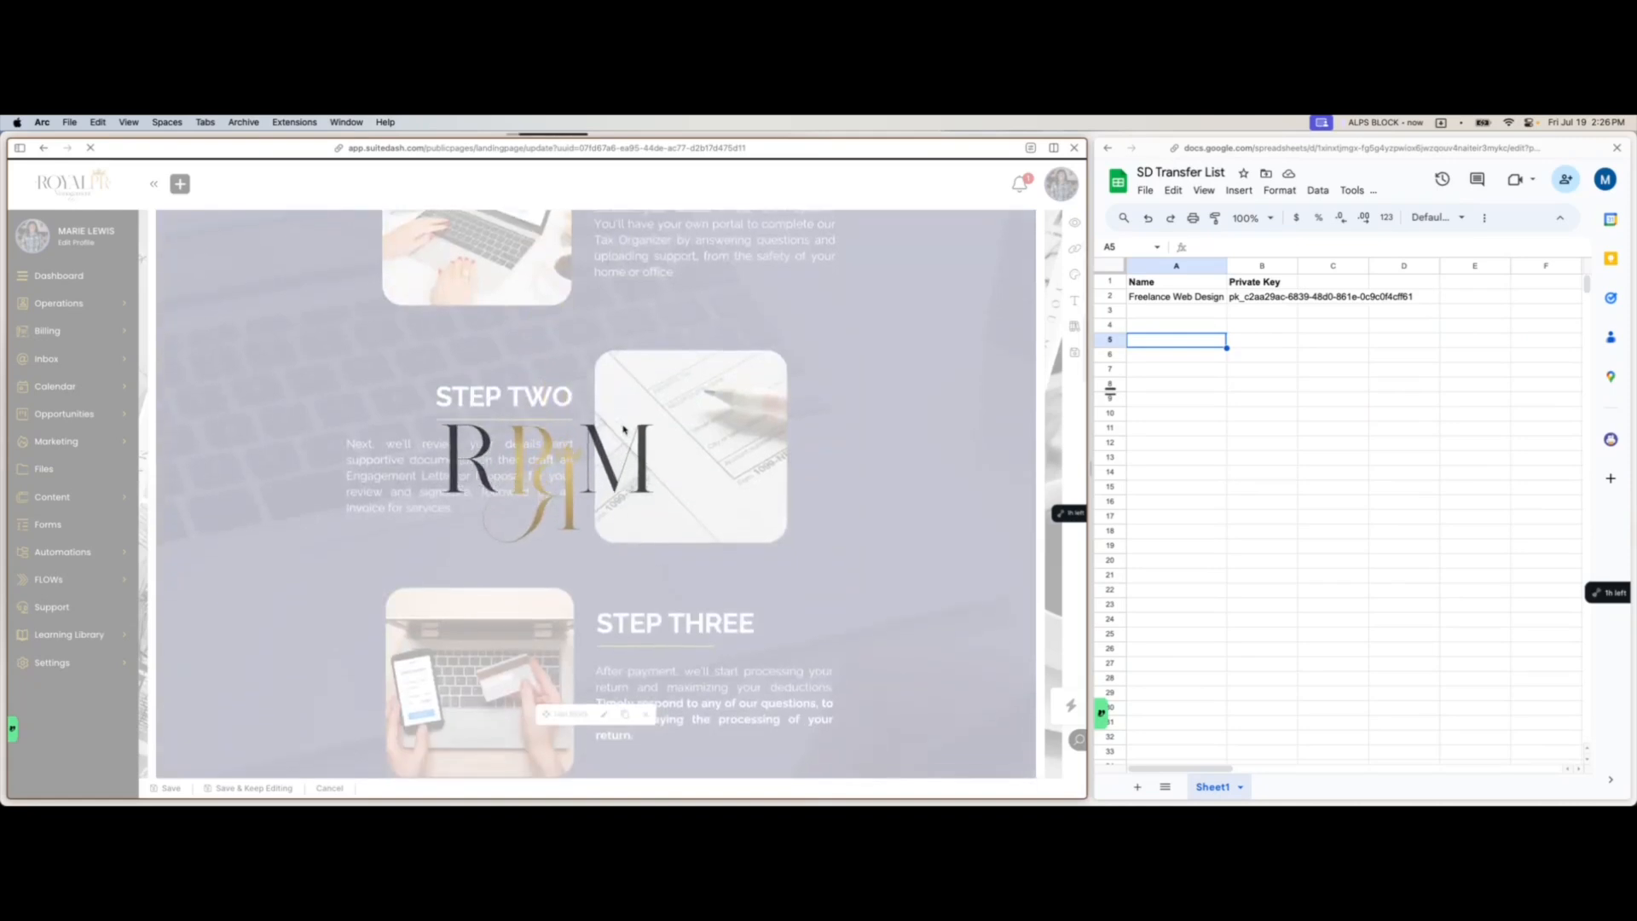
scroll(623, 431, up, 15)
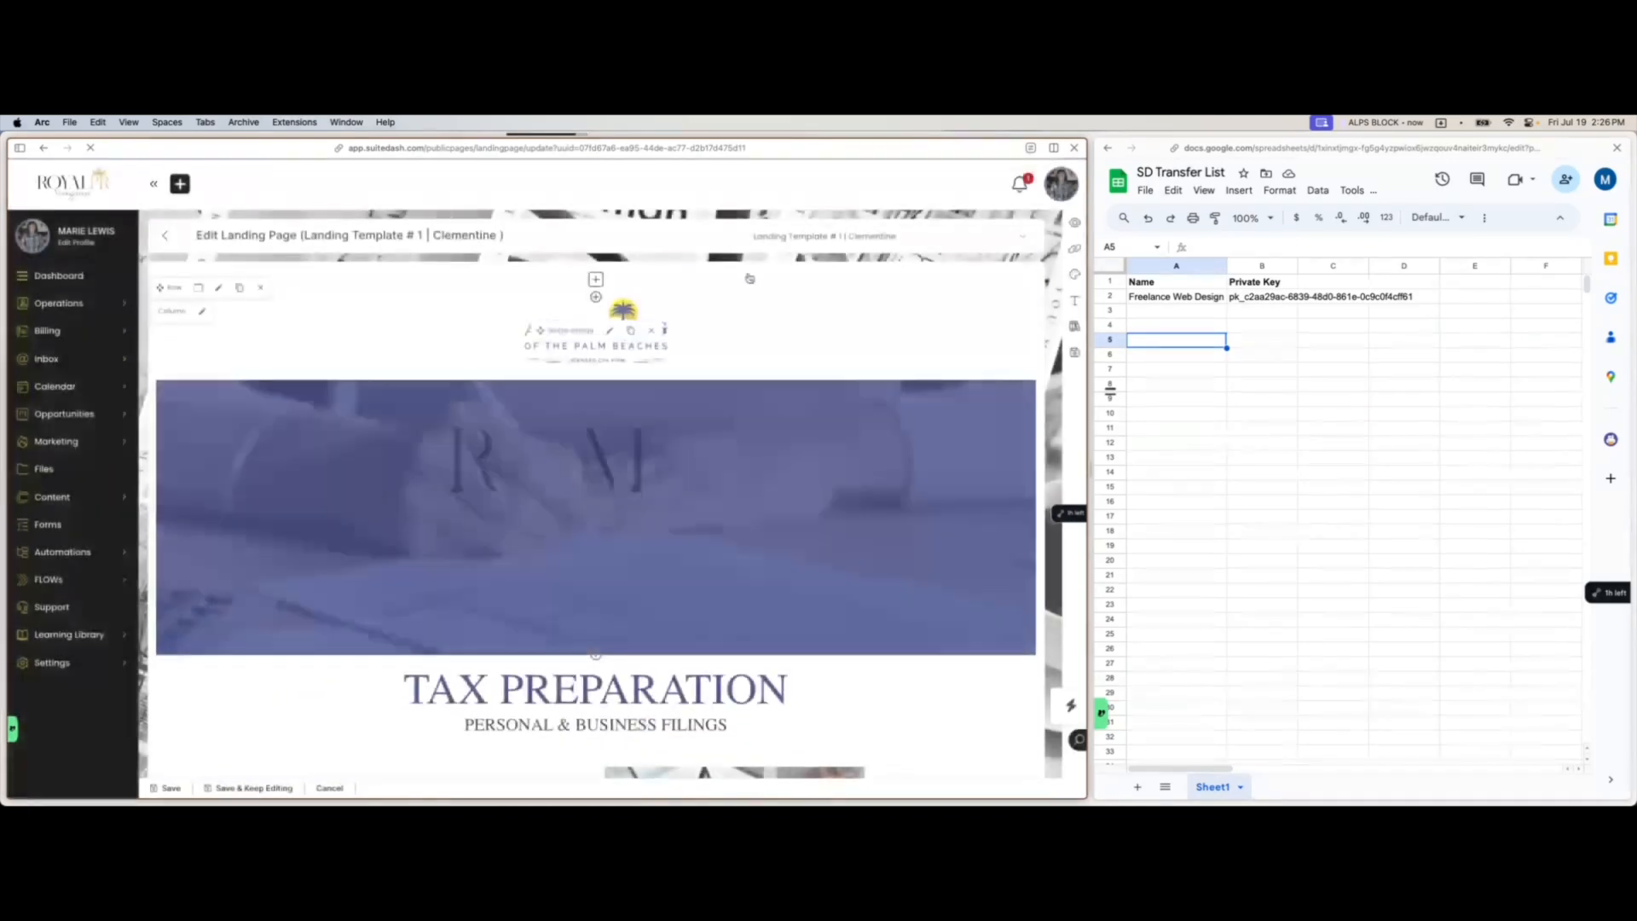
scroll(706, 502, down, 10)
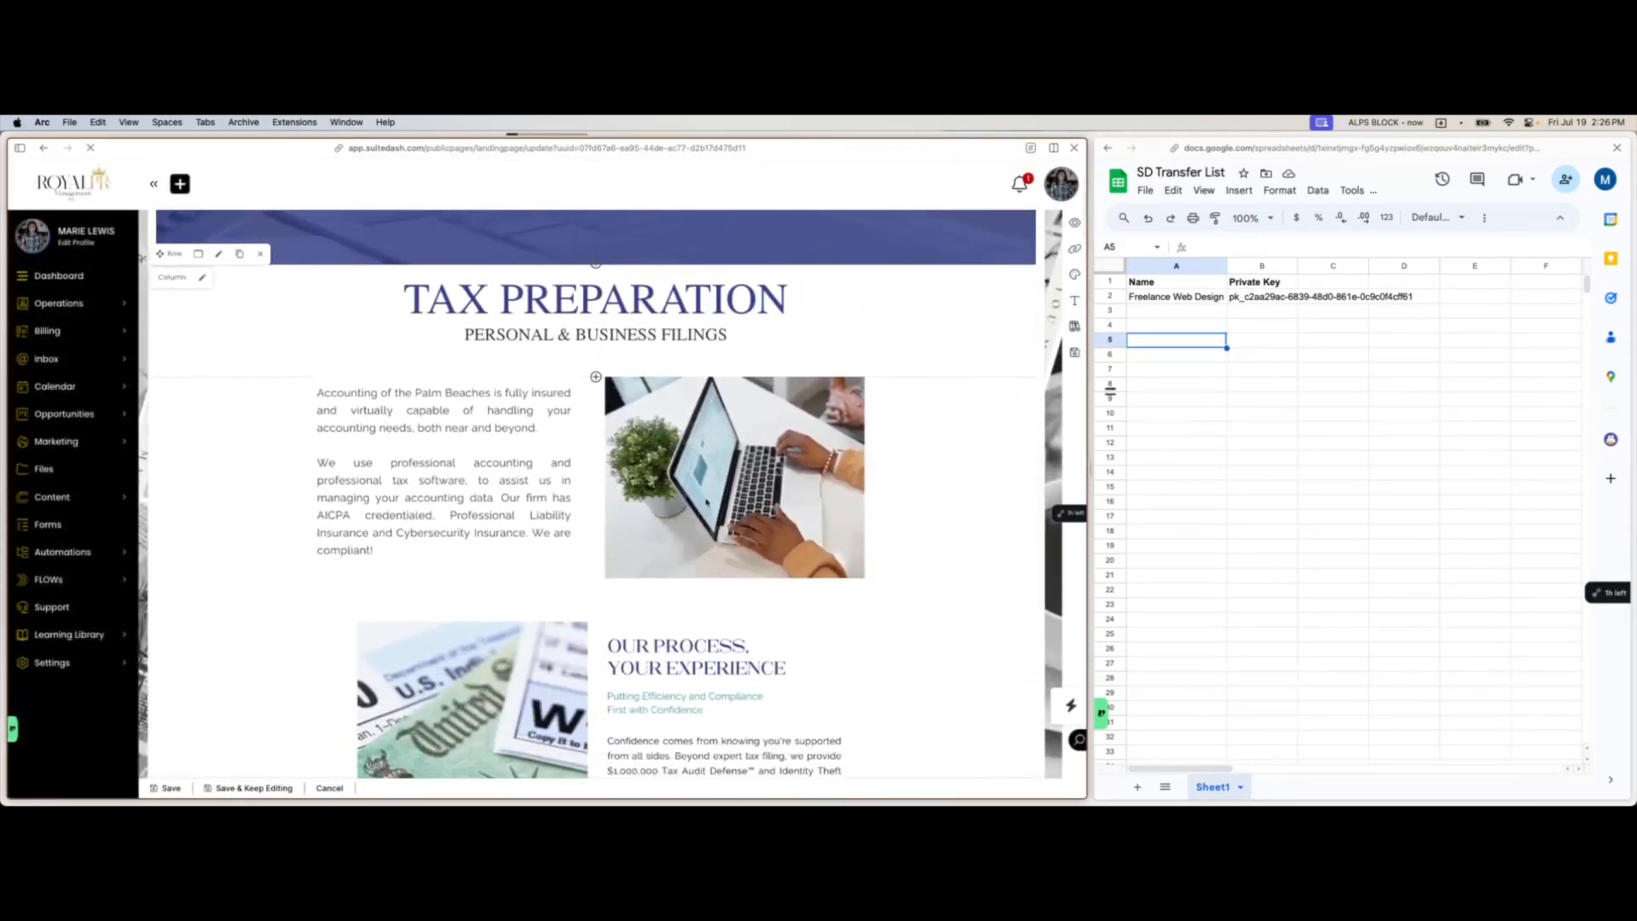
scroll(706, 502, down, 12)
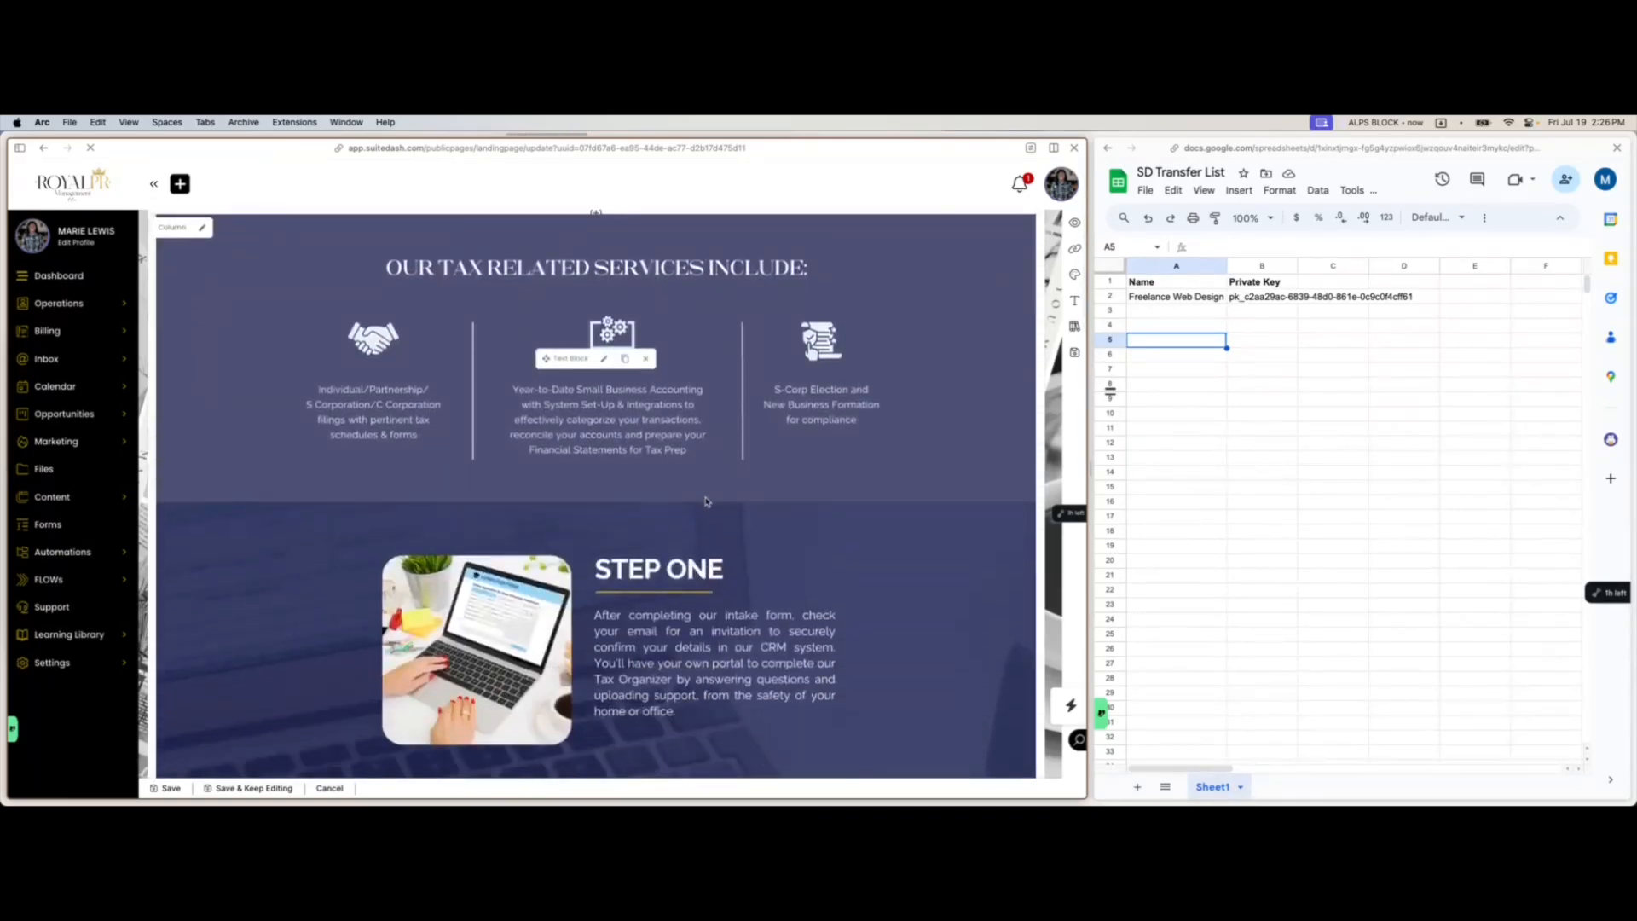
scroll(706, 497, down, 15)
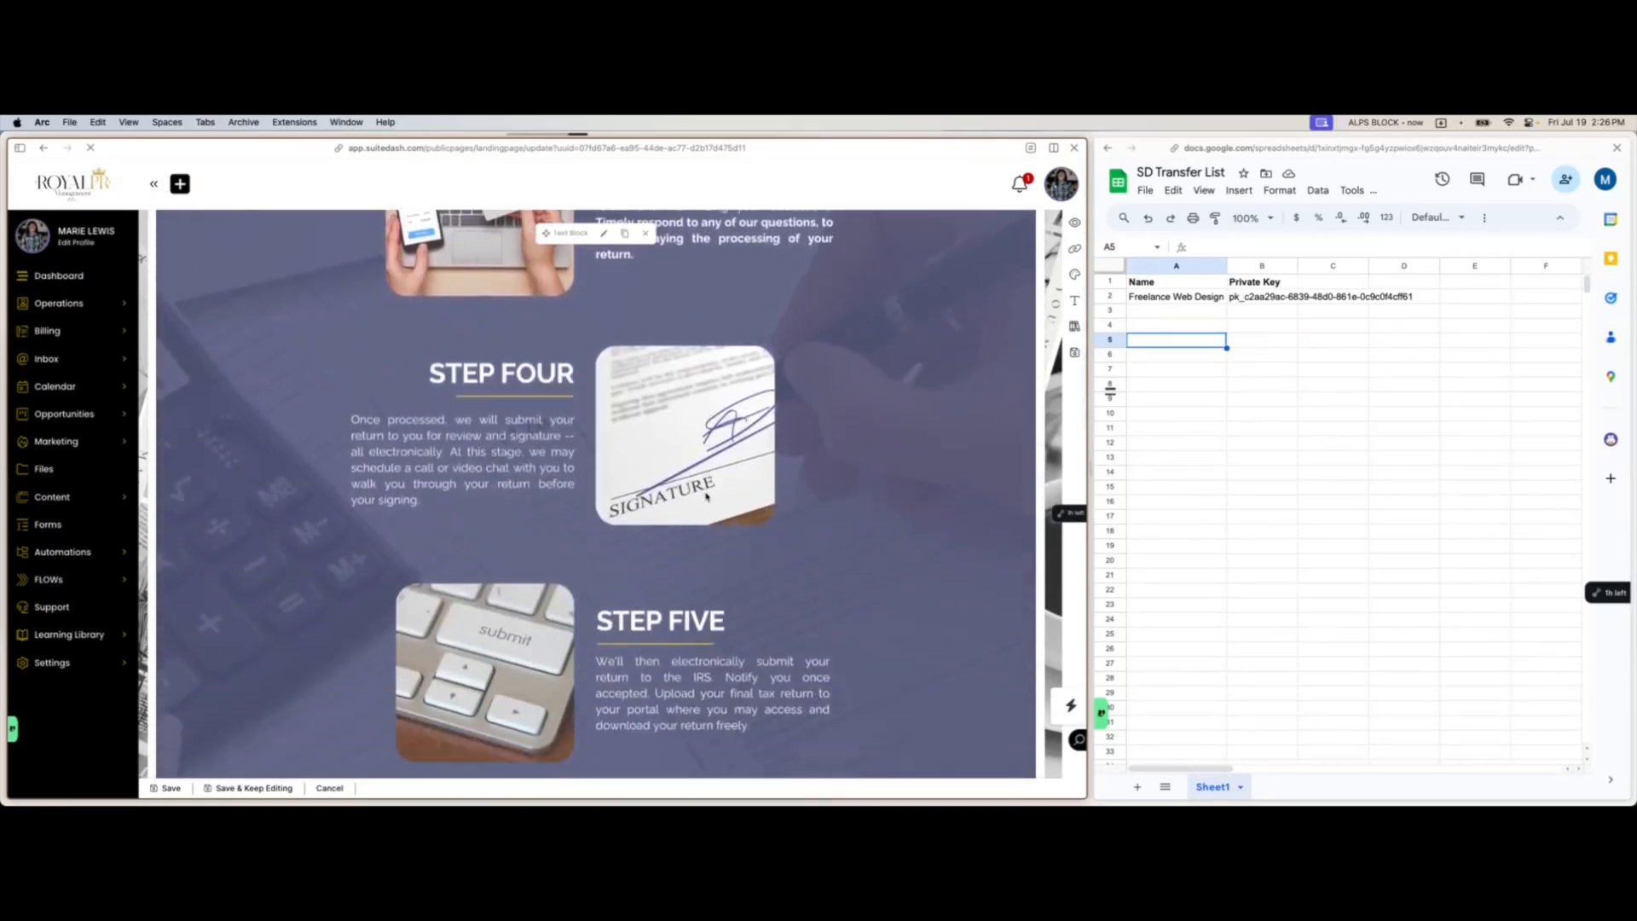
- Examine the rest of the tax landing page template, from the process steps through the service sections to the contact footer
scroll(839, 500, down, 5)
scroll(707, 584, up, 4)
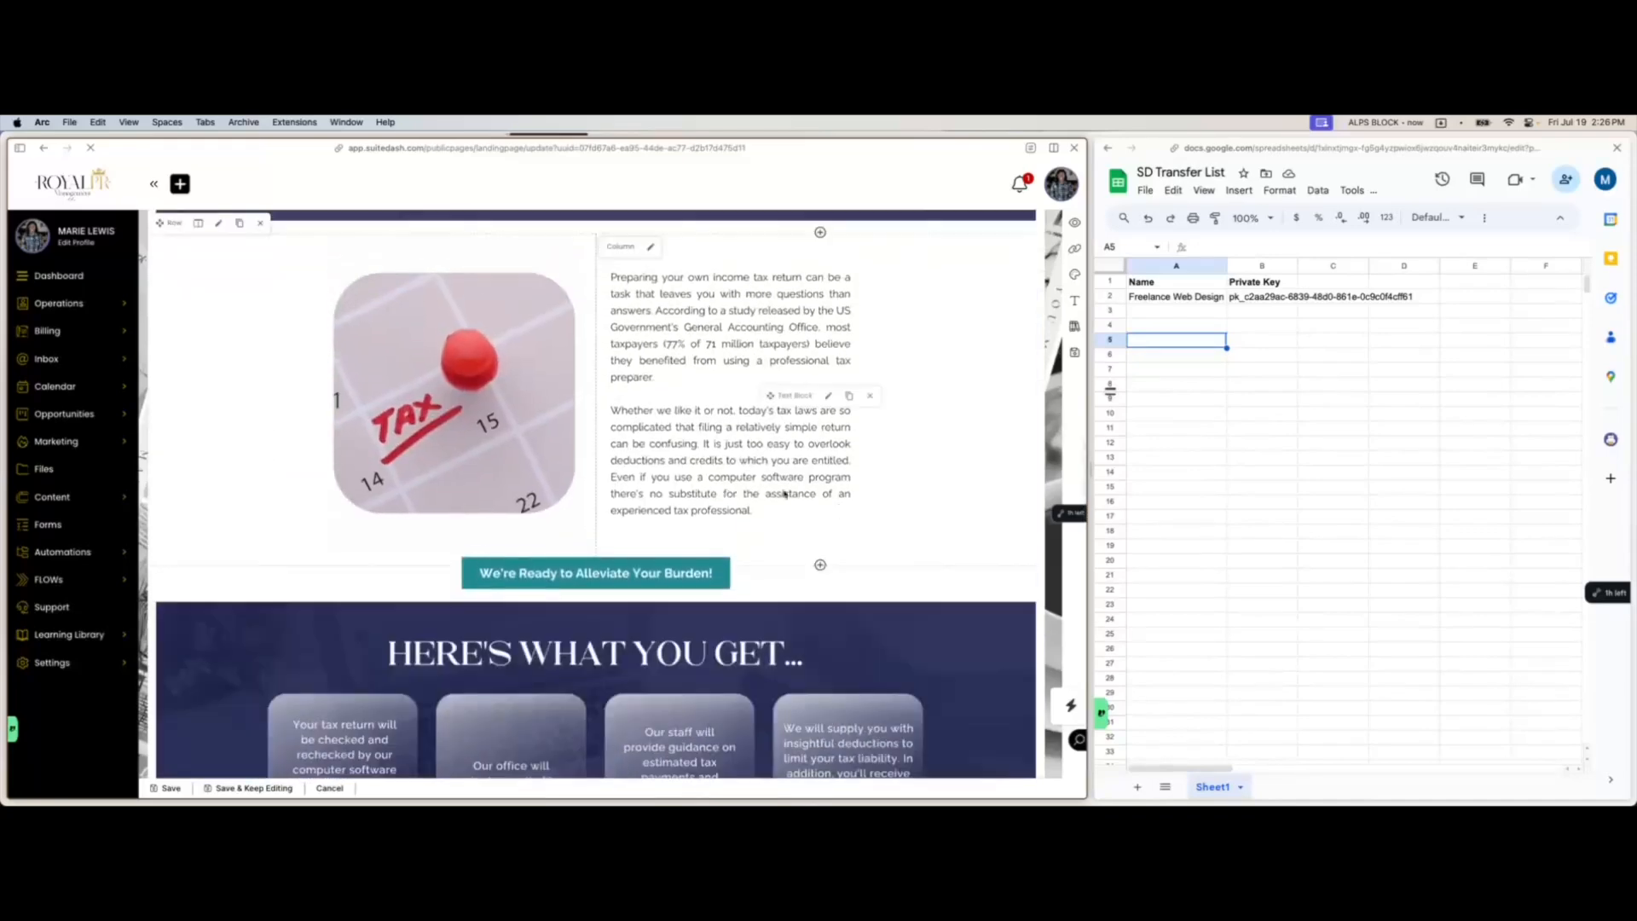
scroll(707, 584, down, 10)
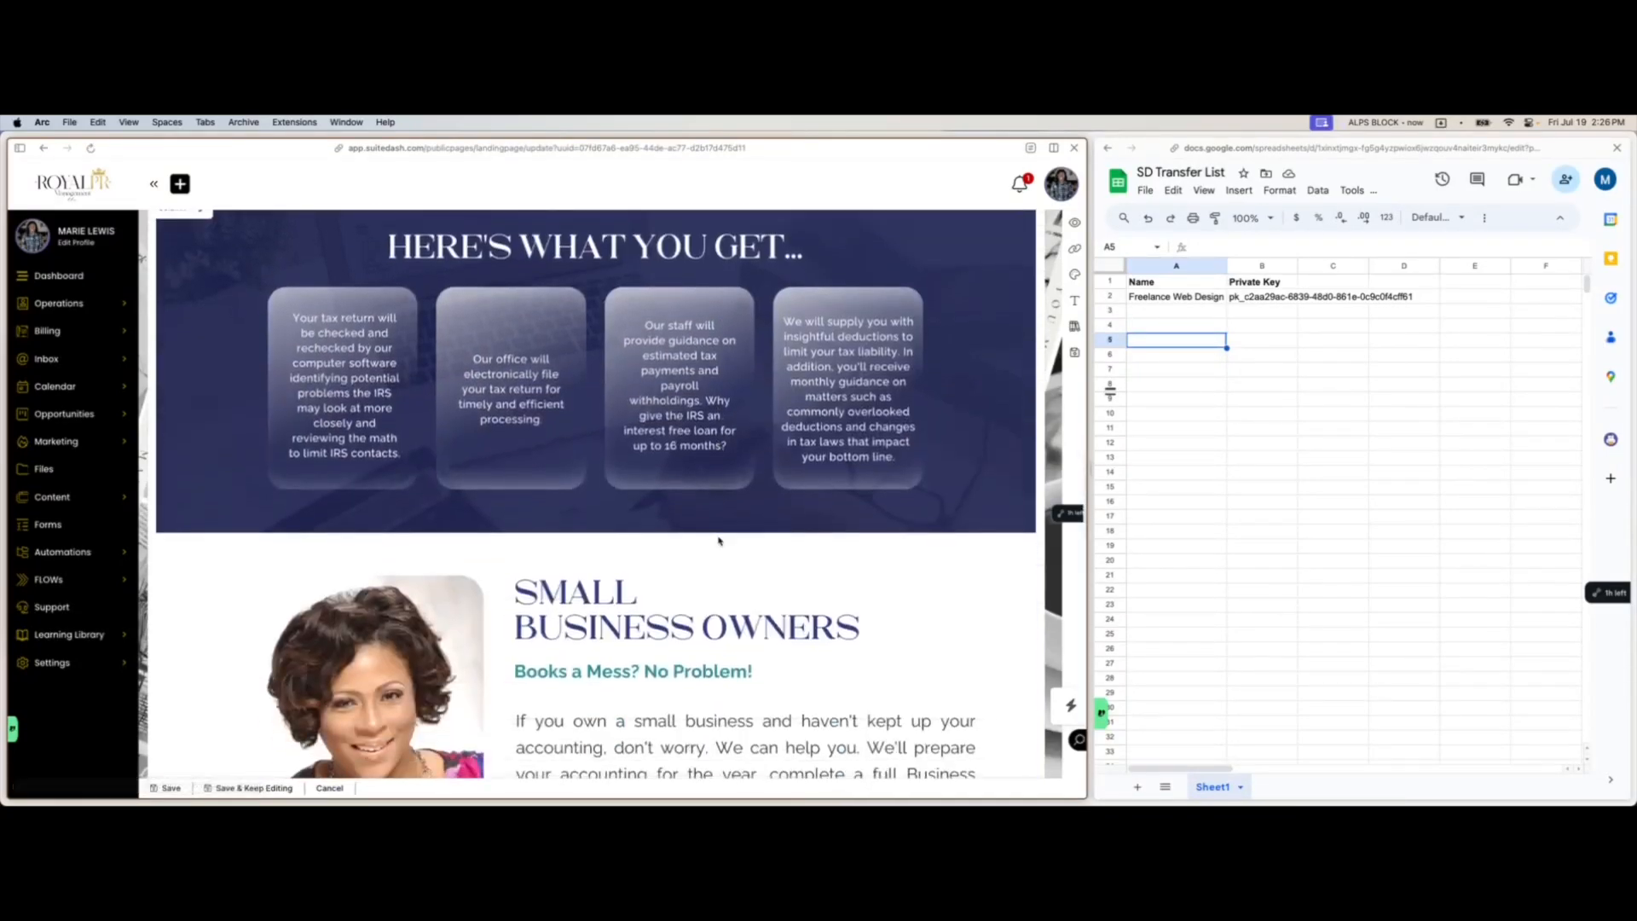
scroll(718, 540, down, 10)
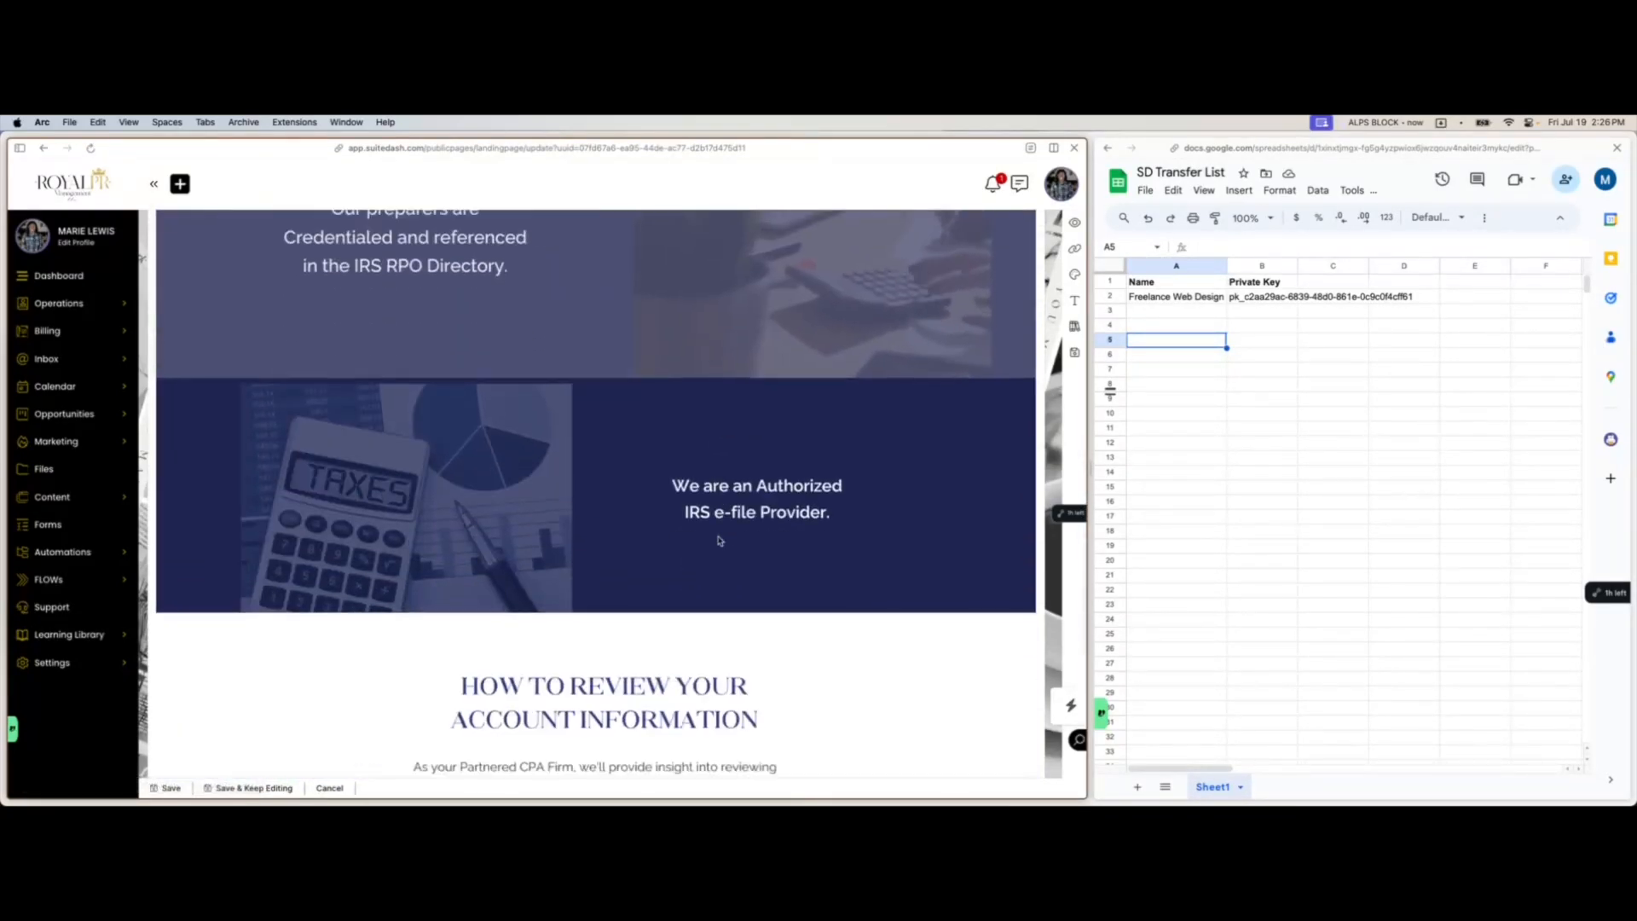
scroll(719, 541, down, 10)
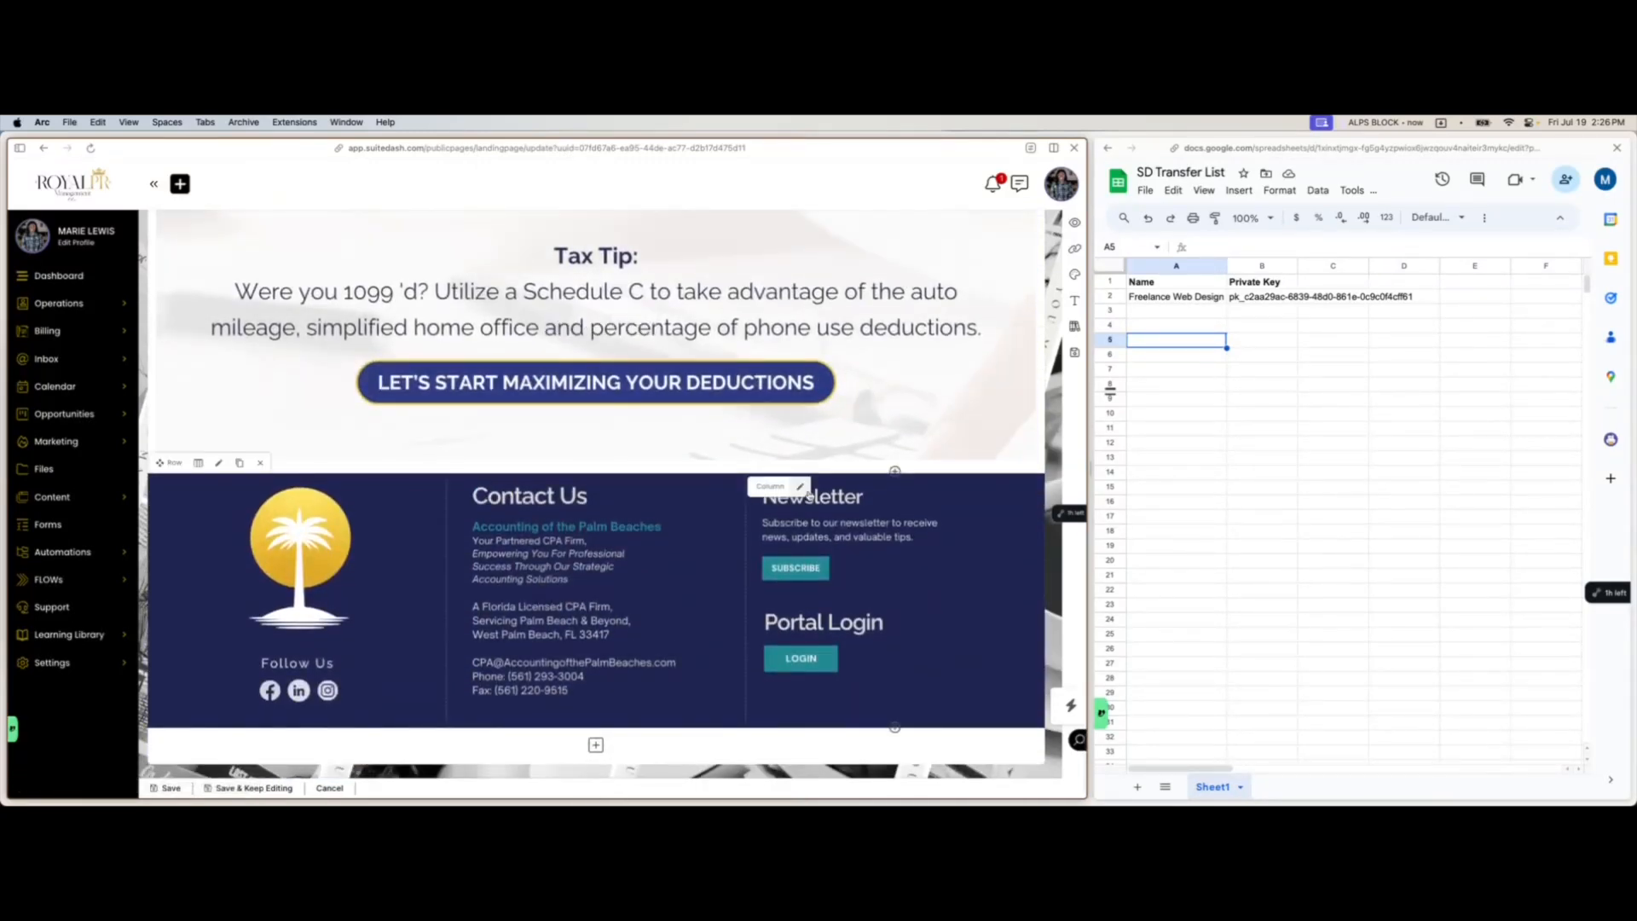
scroll(852, 639, down, 1)
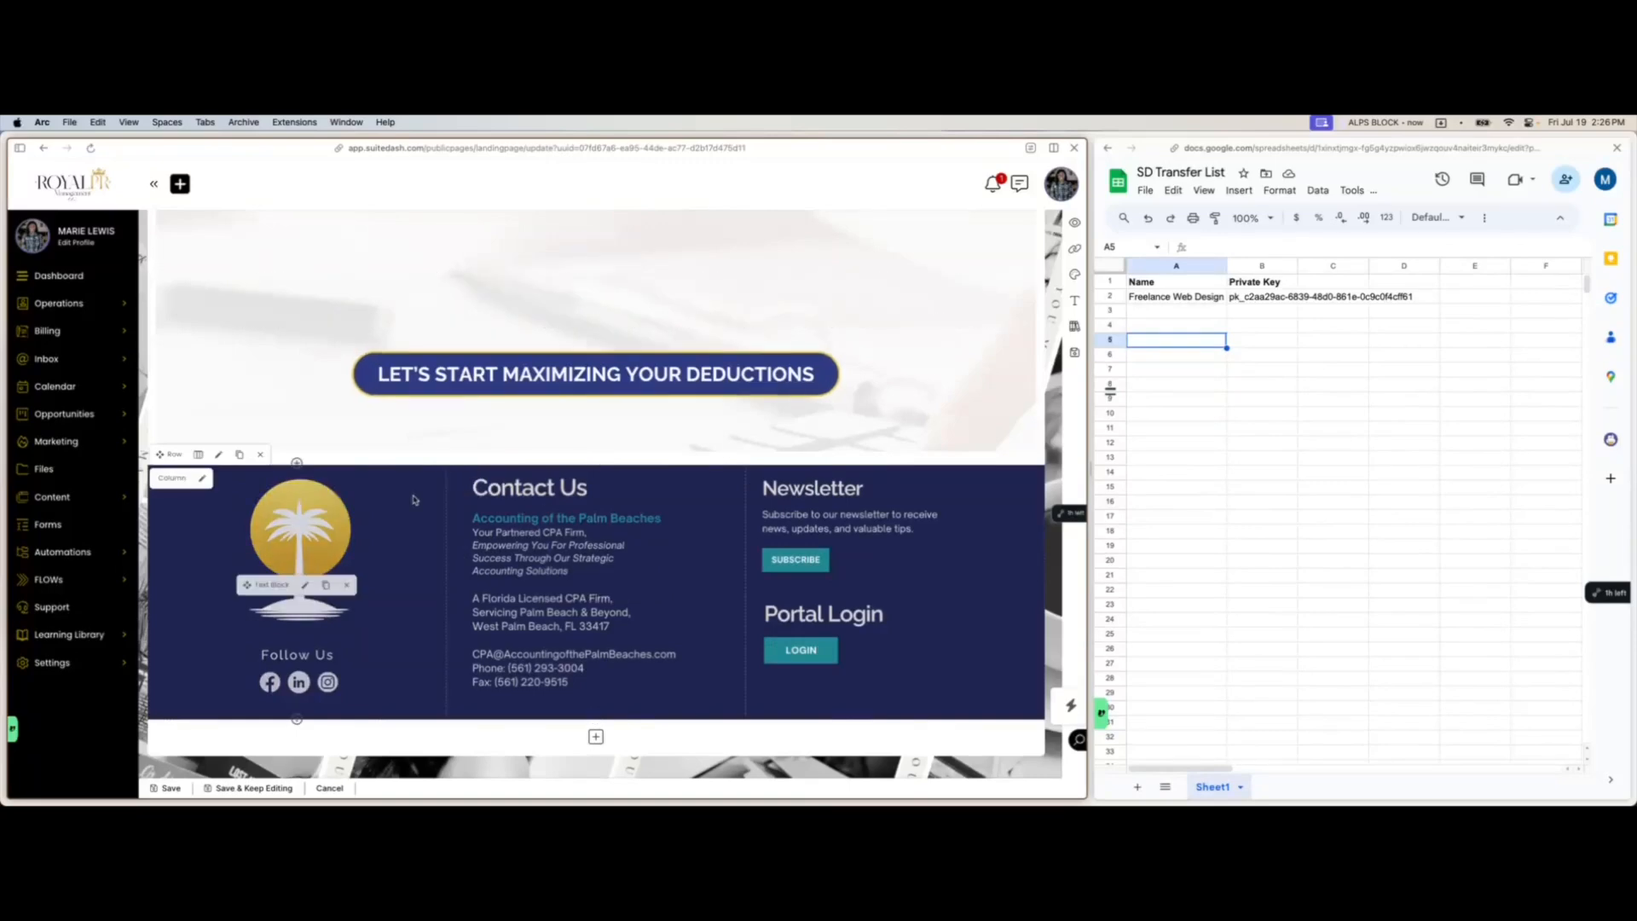
scroll(313, 473, up, 5)
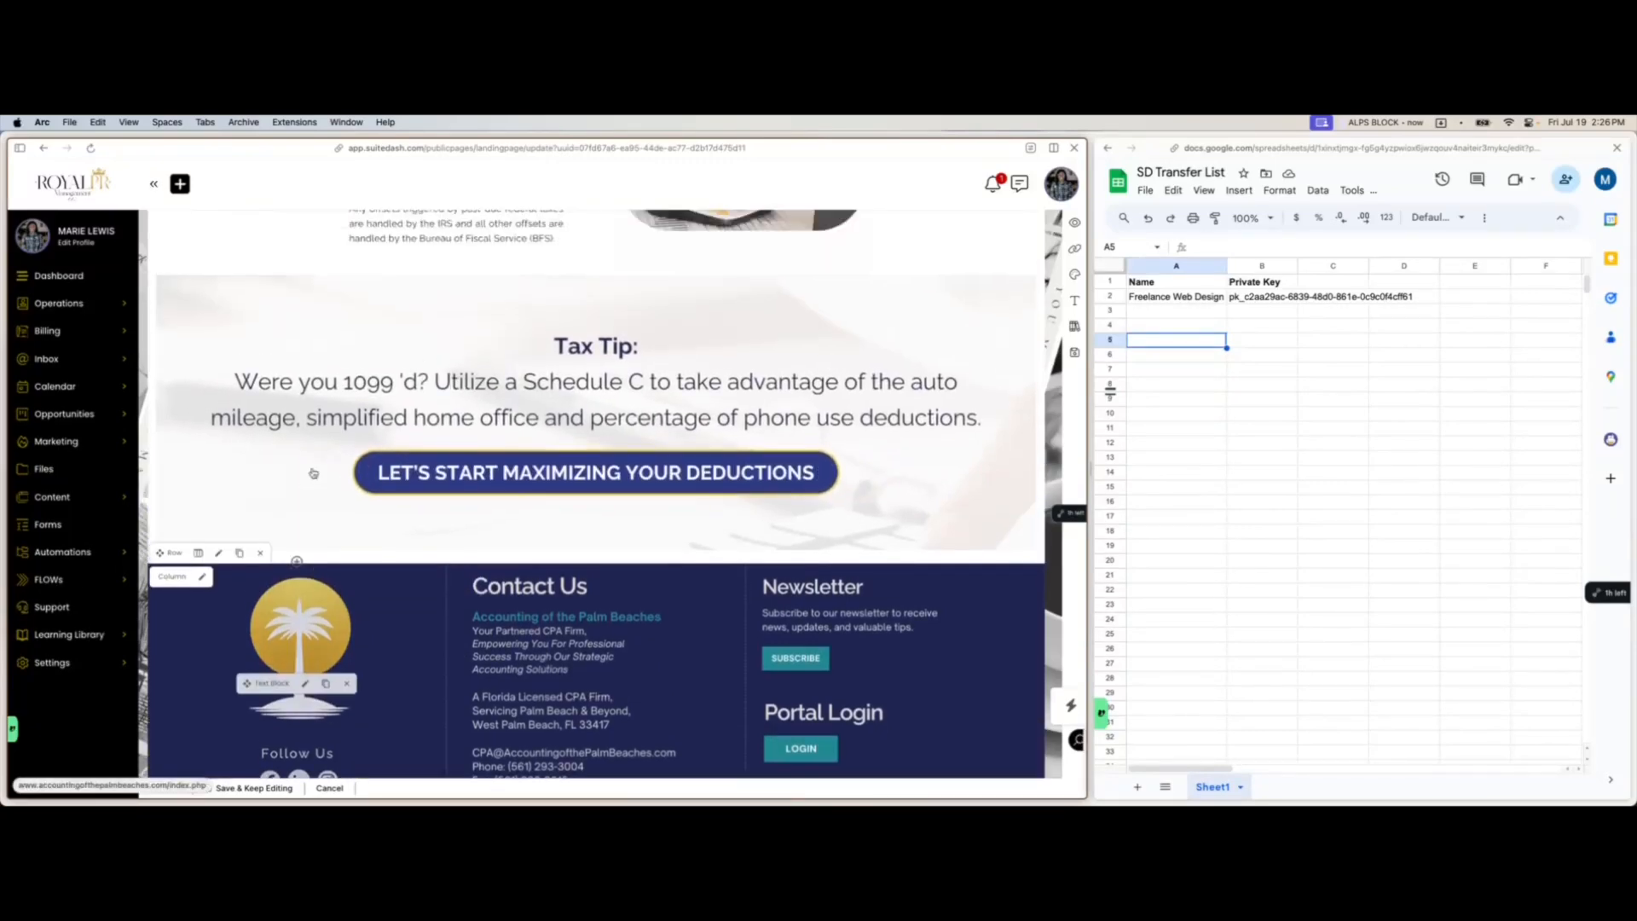
- Check the content announcements area, and check the options available for Support Ticket Form Number 1 in the forms list
click(75, 498)
click(70, 566)
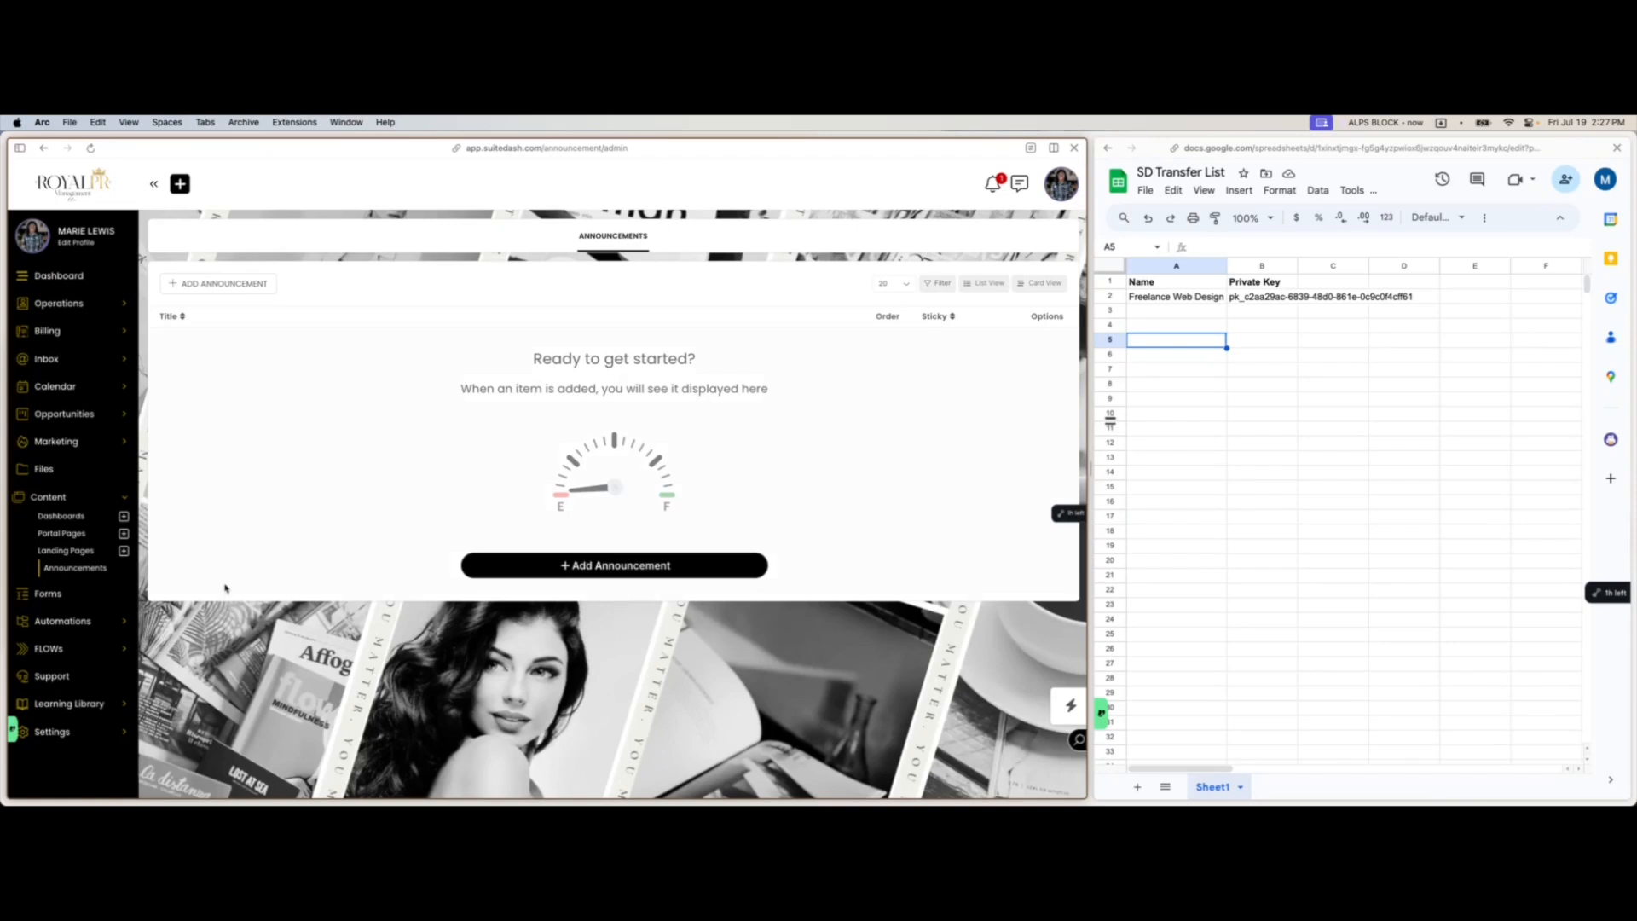
click(82, 599)
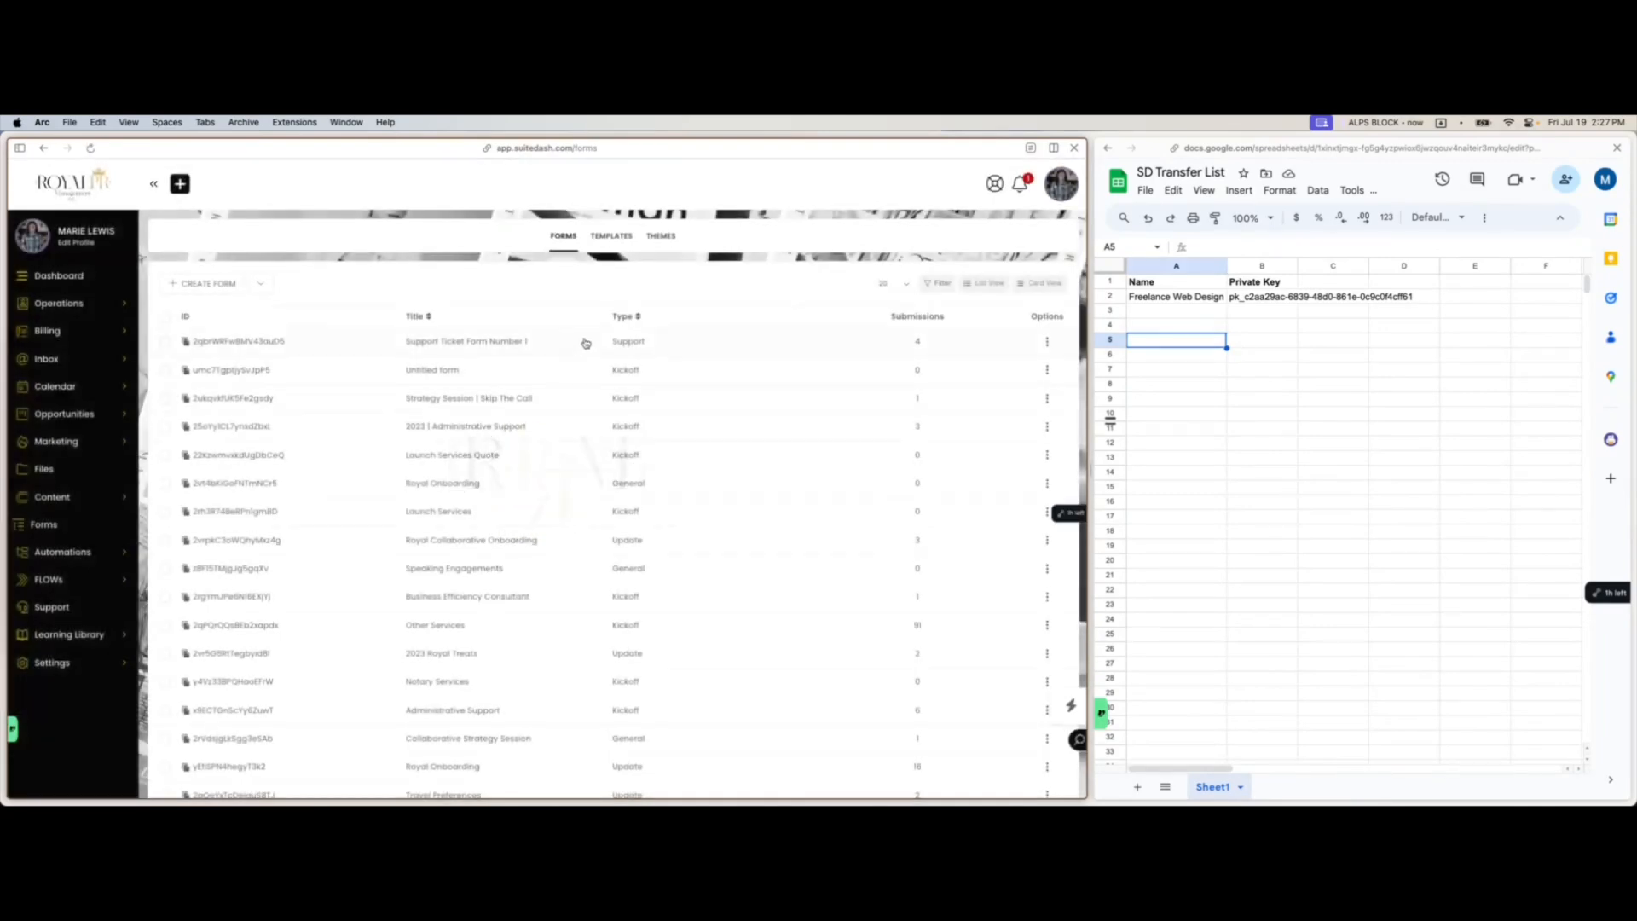
click(1046, 344)
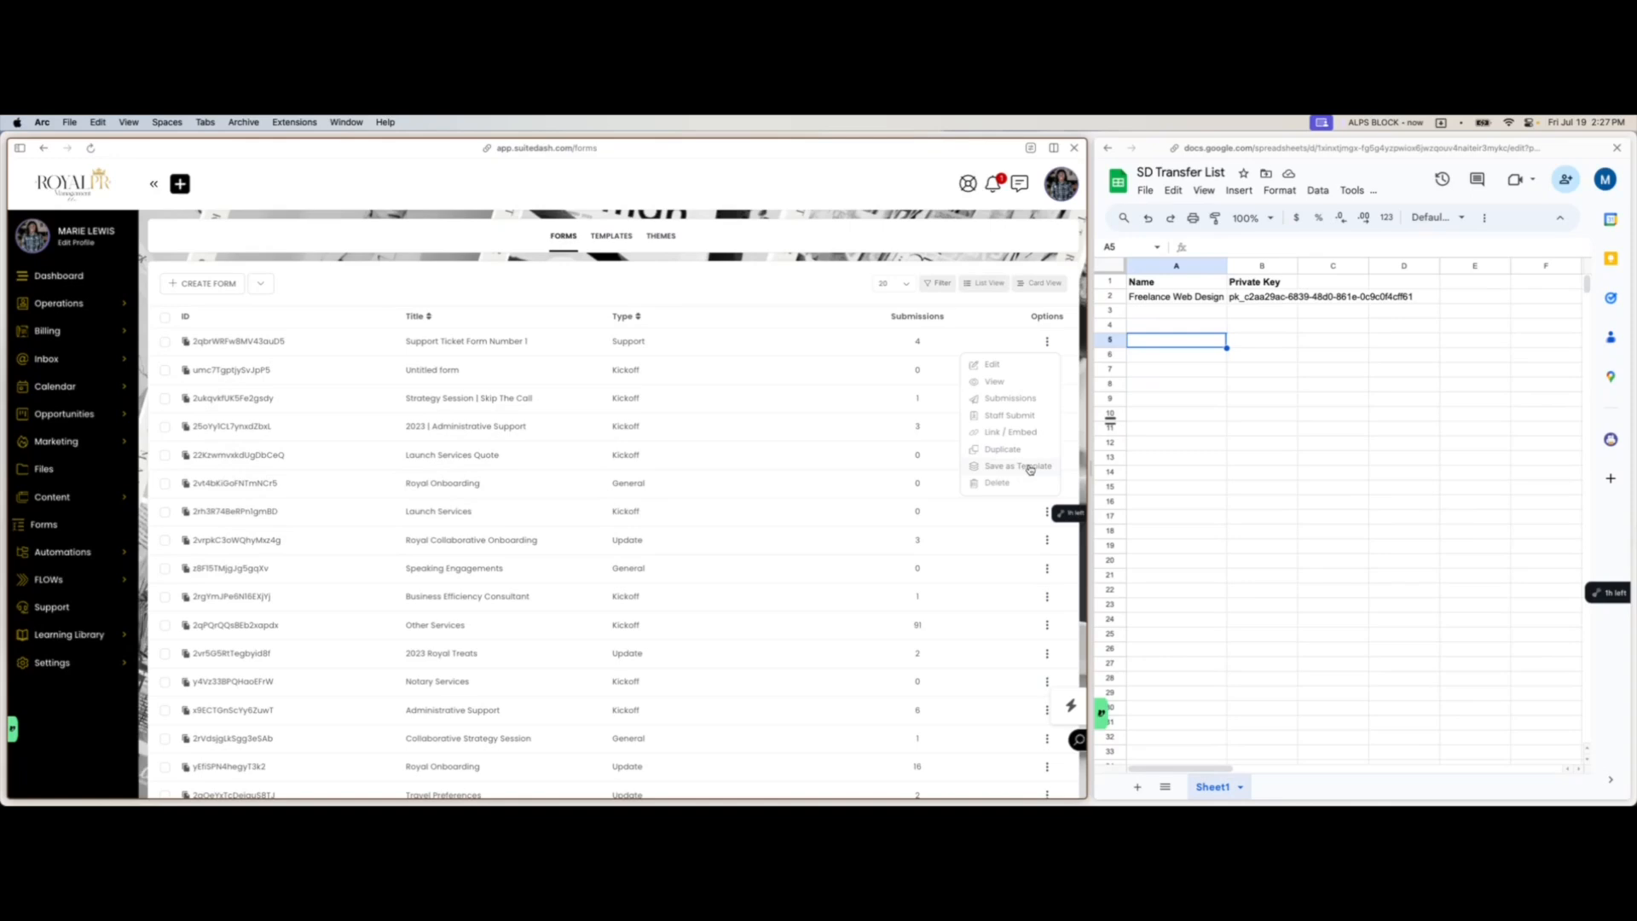
- Go to the form templates and check which options Subscriber Form offers
click(627, 246)
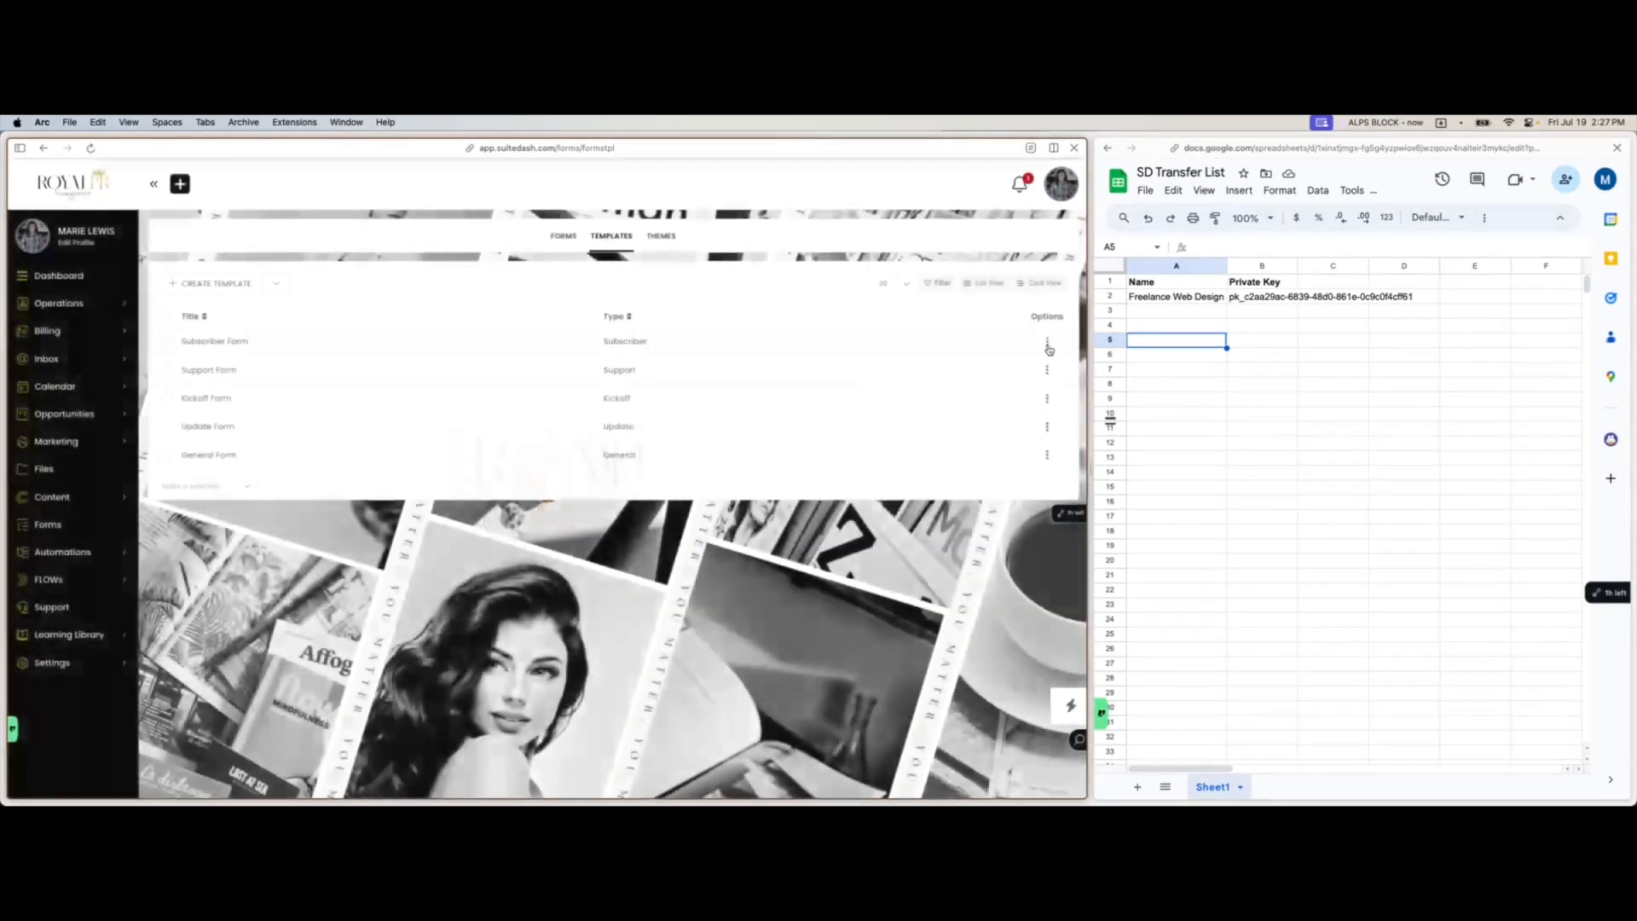
click(1049, 344)
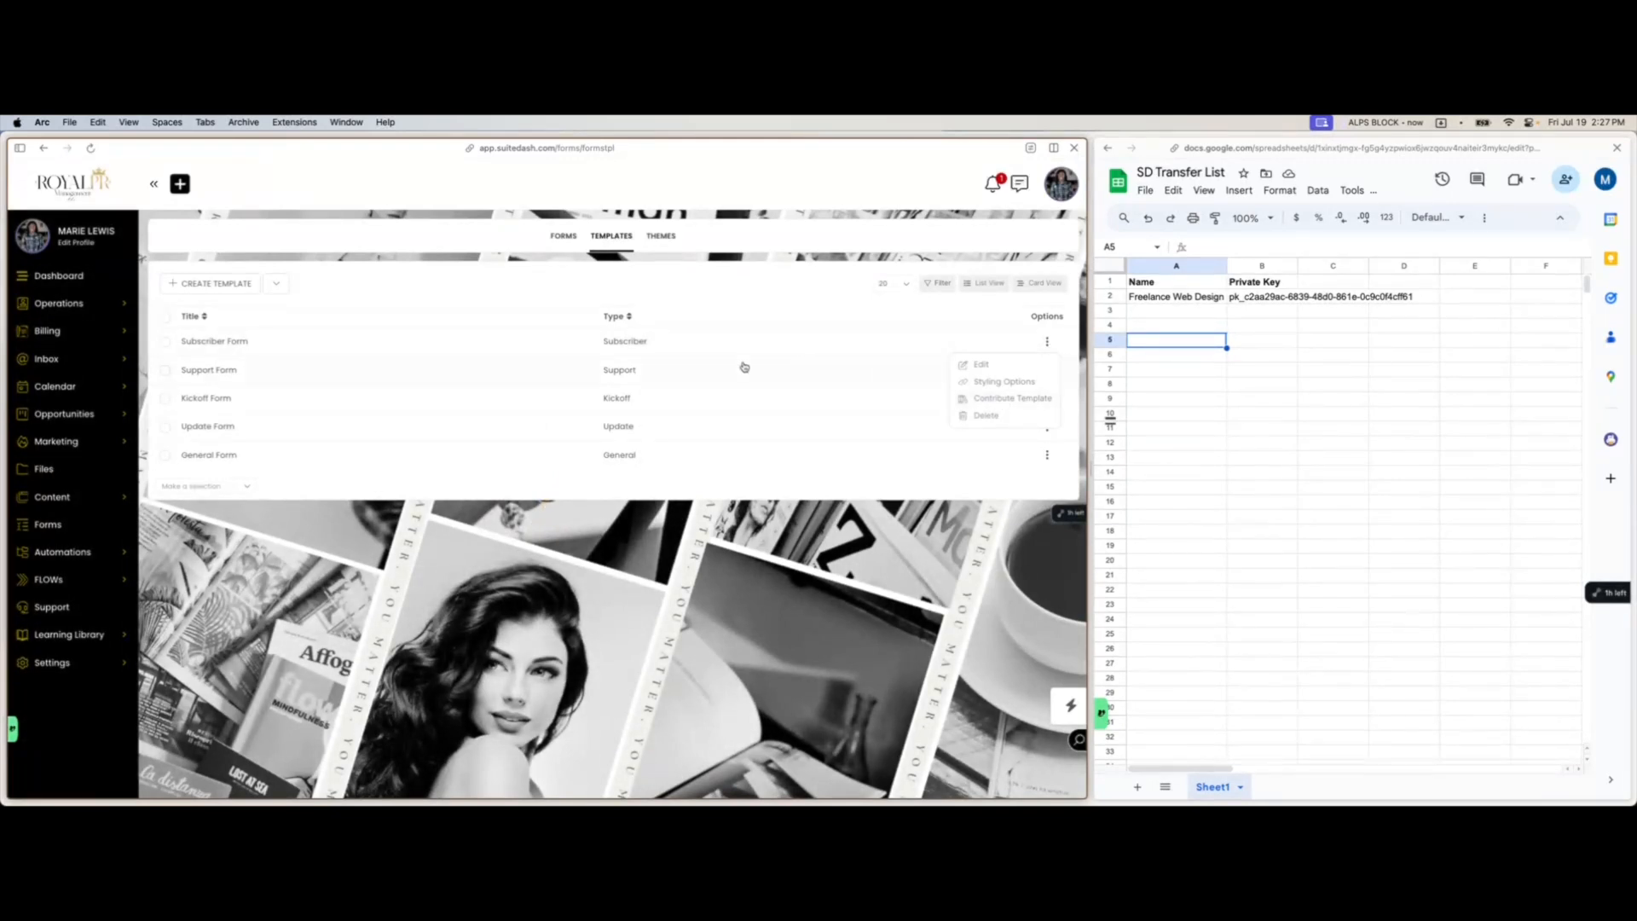
click(761, 564)
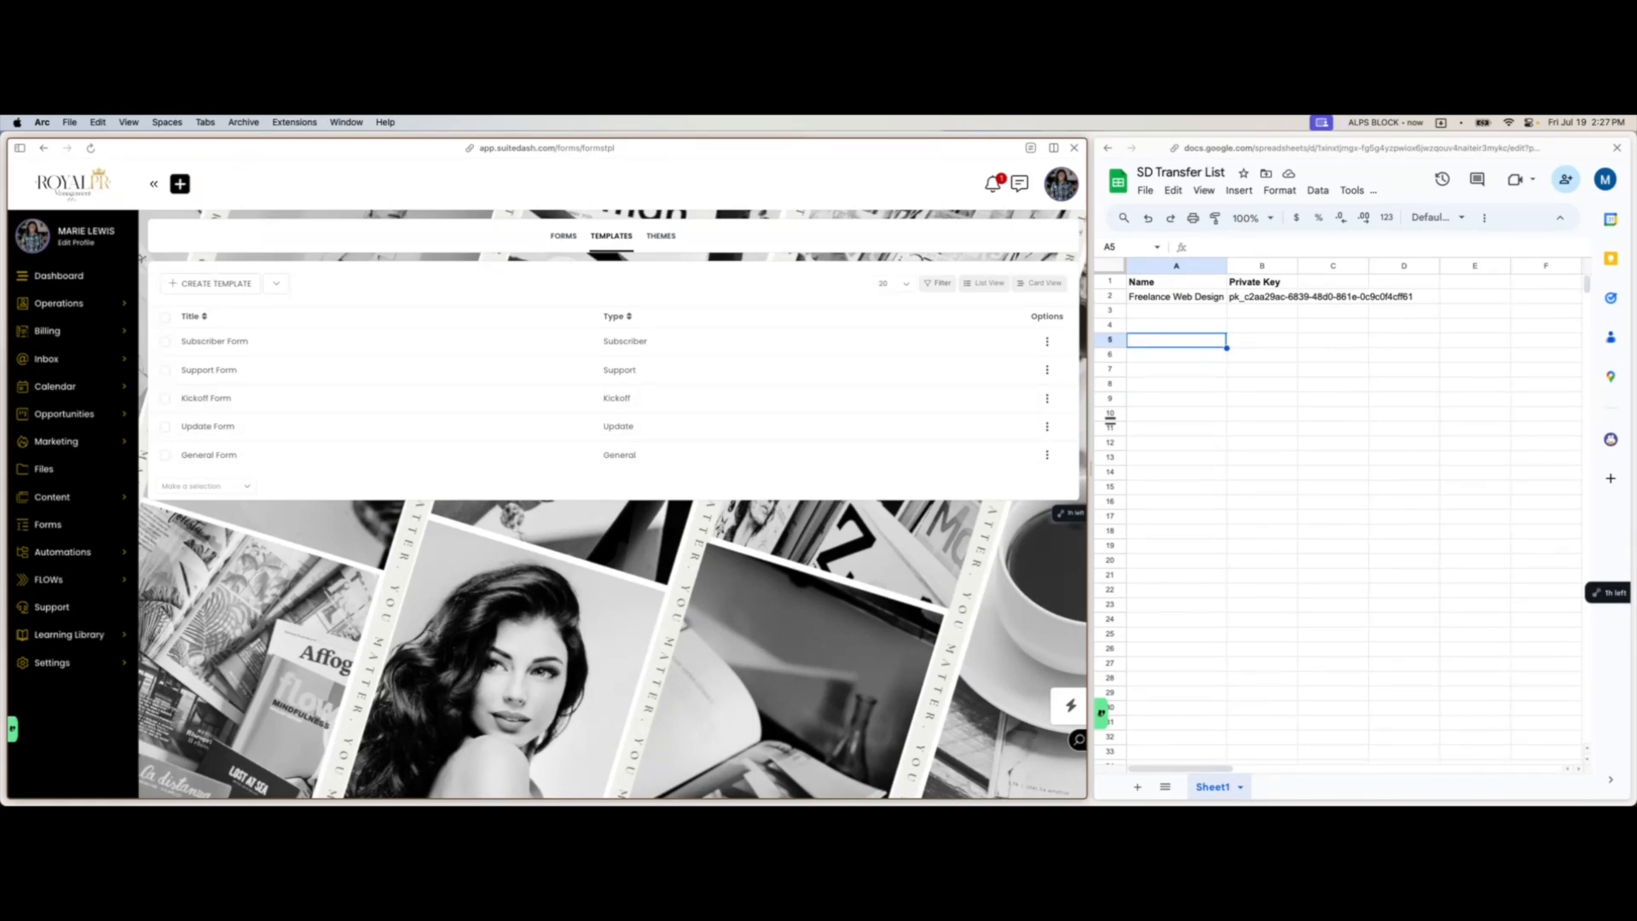
- Contribute the Kickoff Form template by sharing it privately under the Video category, copying its private sharing key
click(1057, 191)
click(1047, 401)
click(1030, 458)
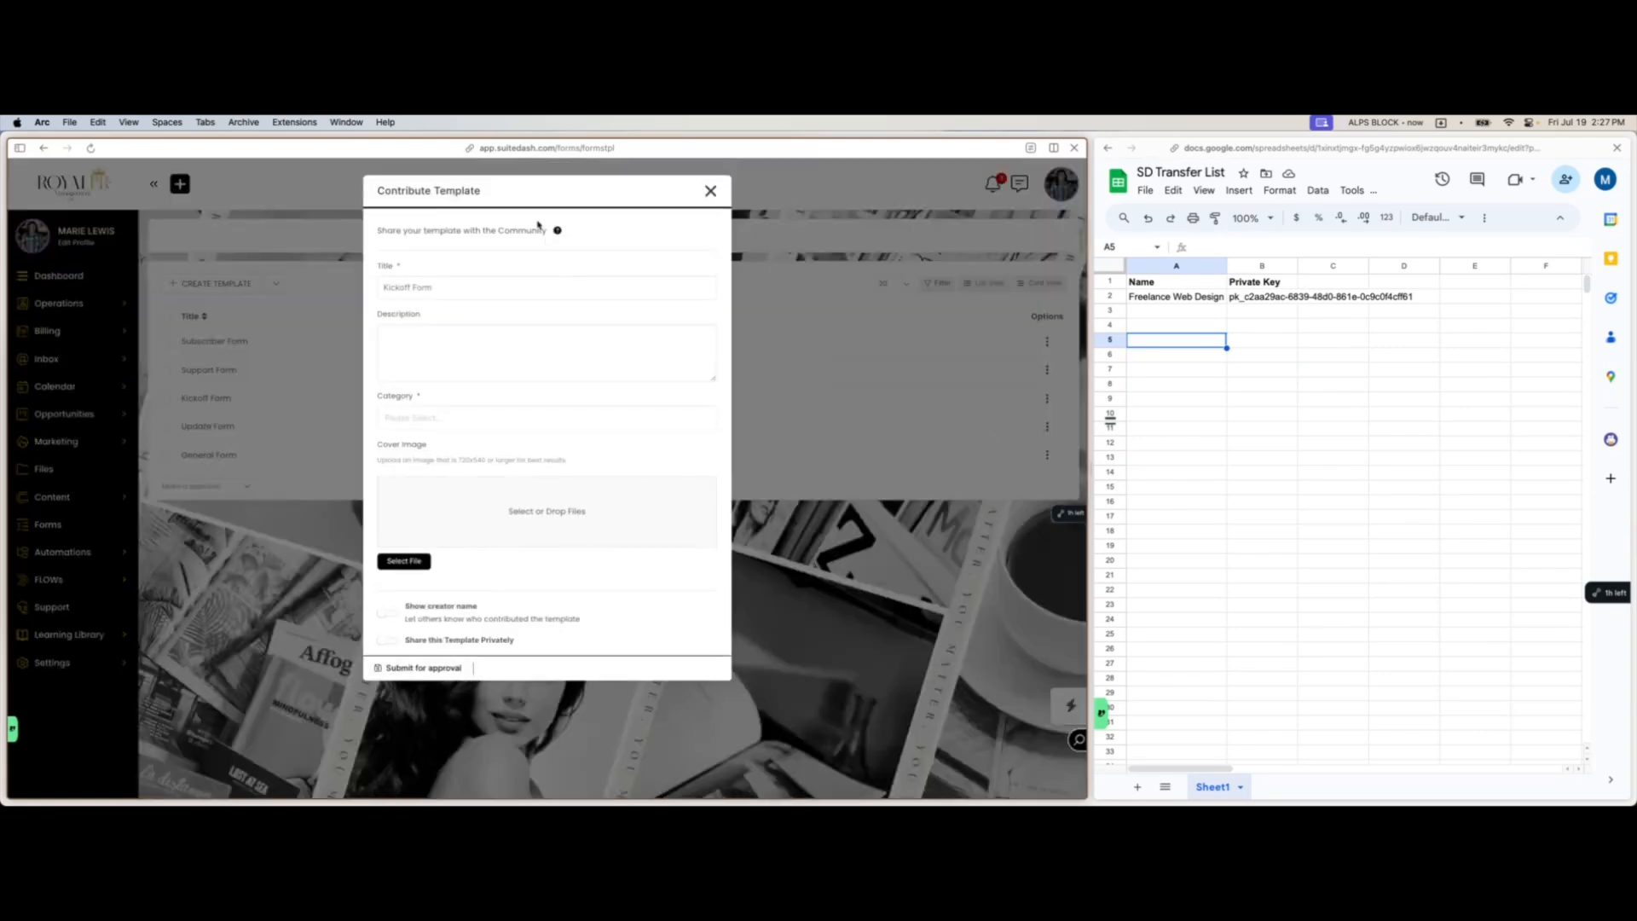
click(388, 640)
click(658, 661)
click(400, 418)
click(409, 496)
click(407, 688)
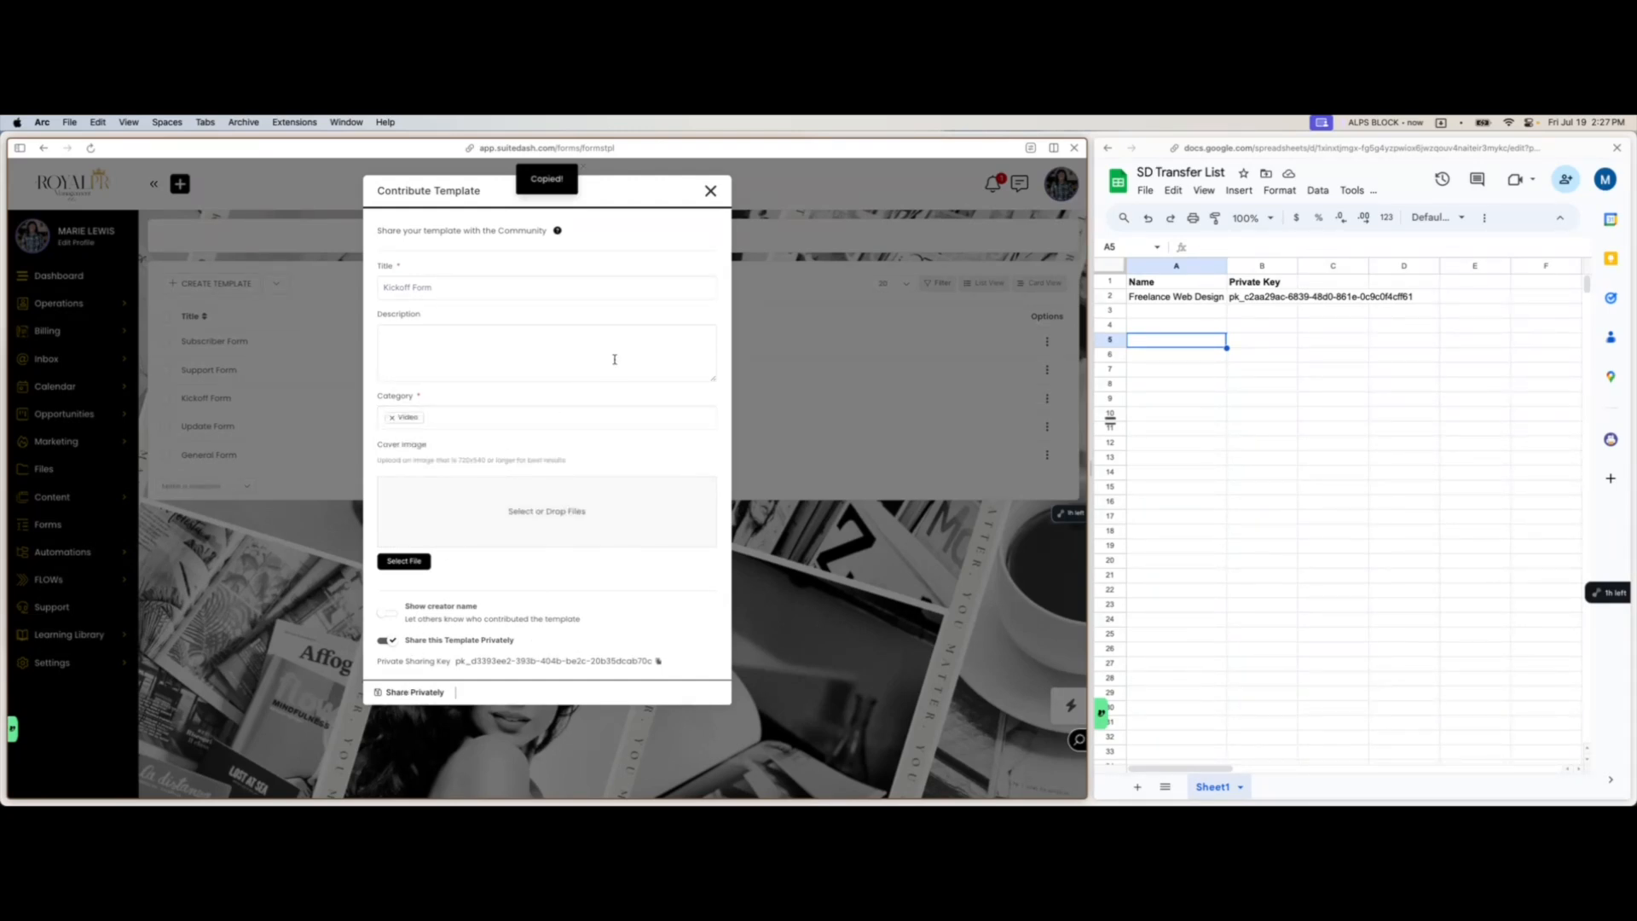
click(424, 697)
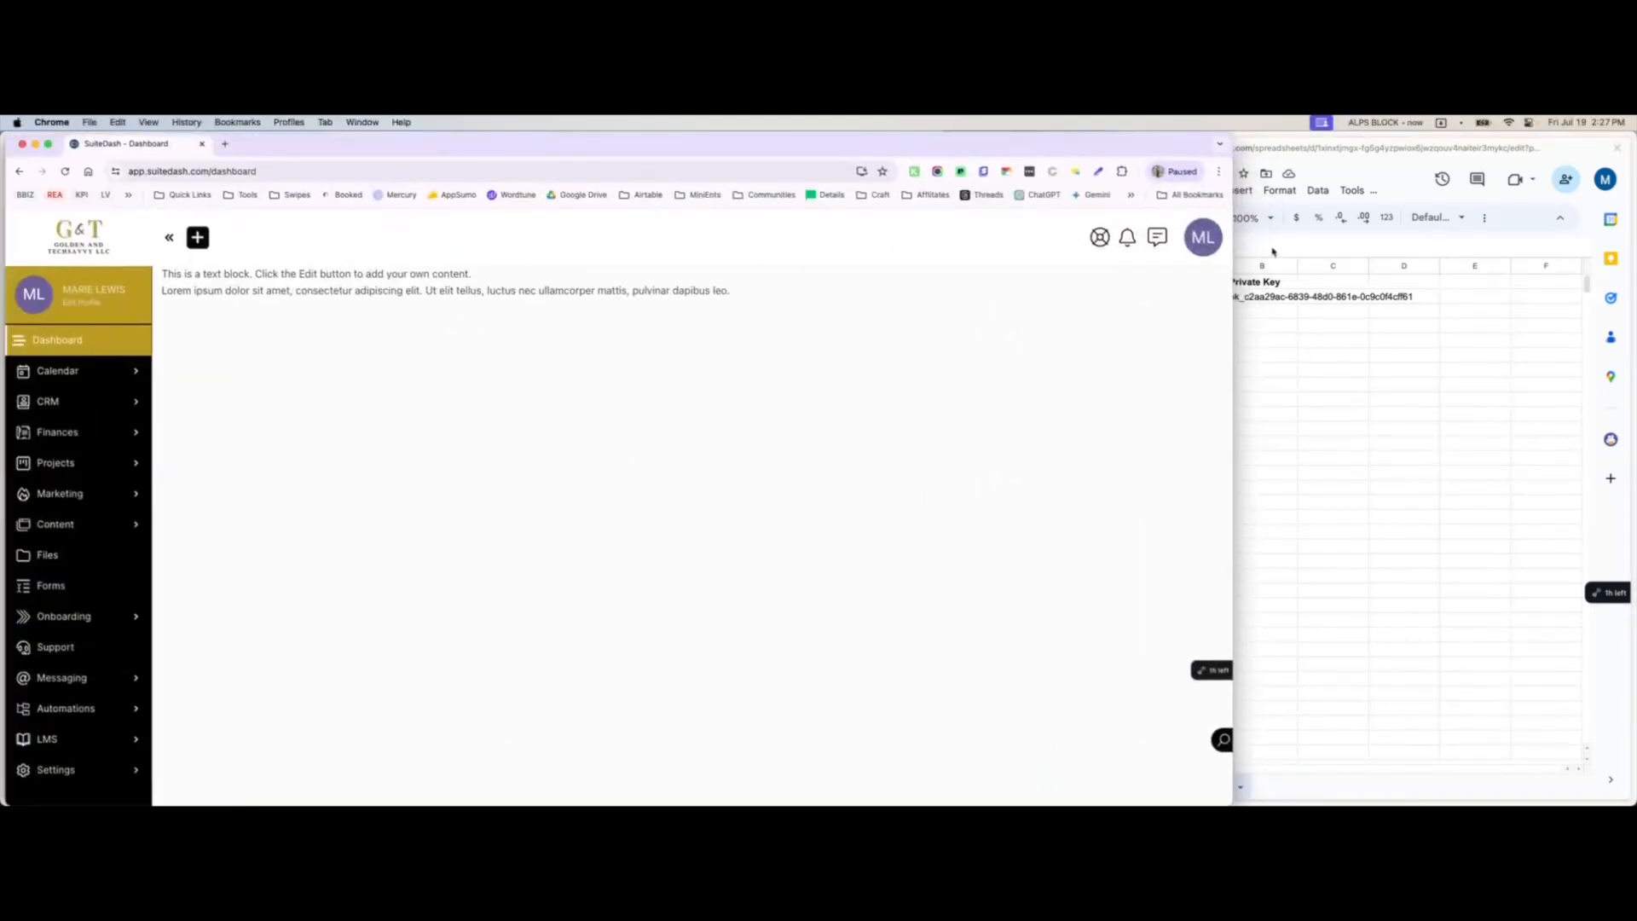
- Switch to the Golden and TechSavvy portal in Chrome and open its Template Library
click(1203, 237)
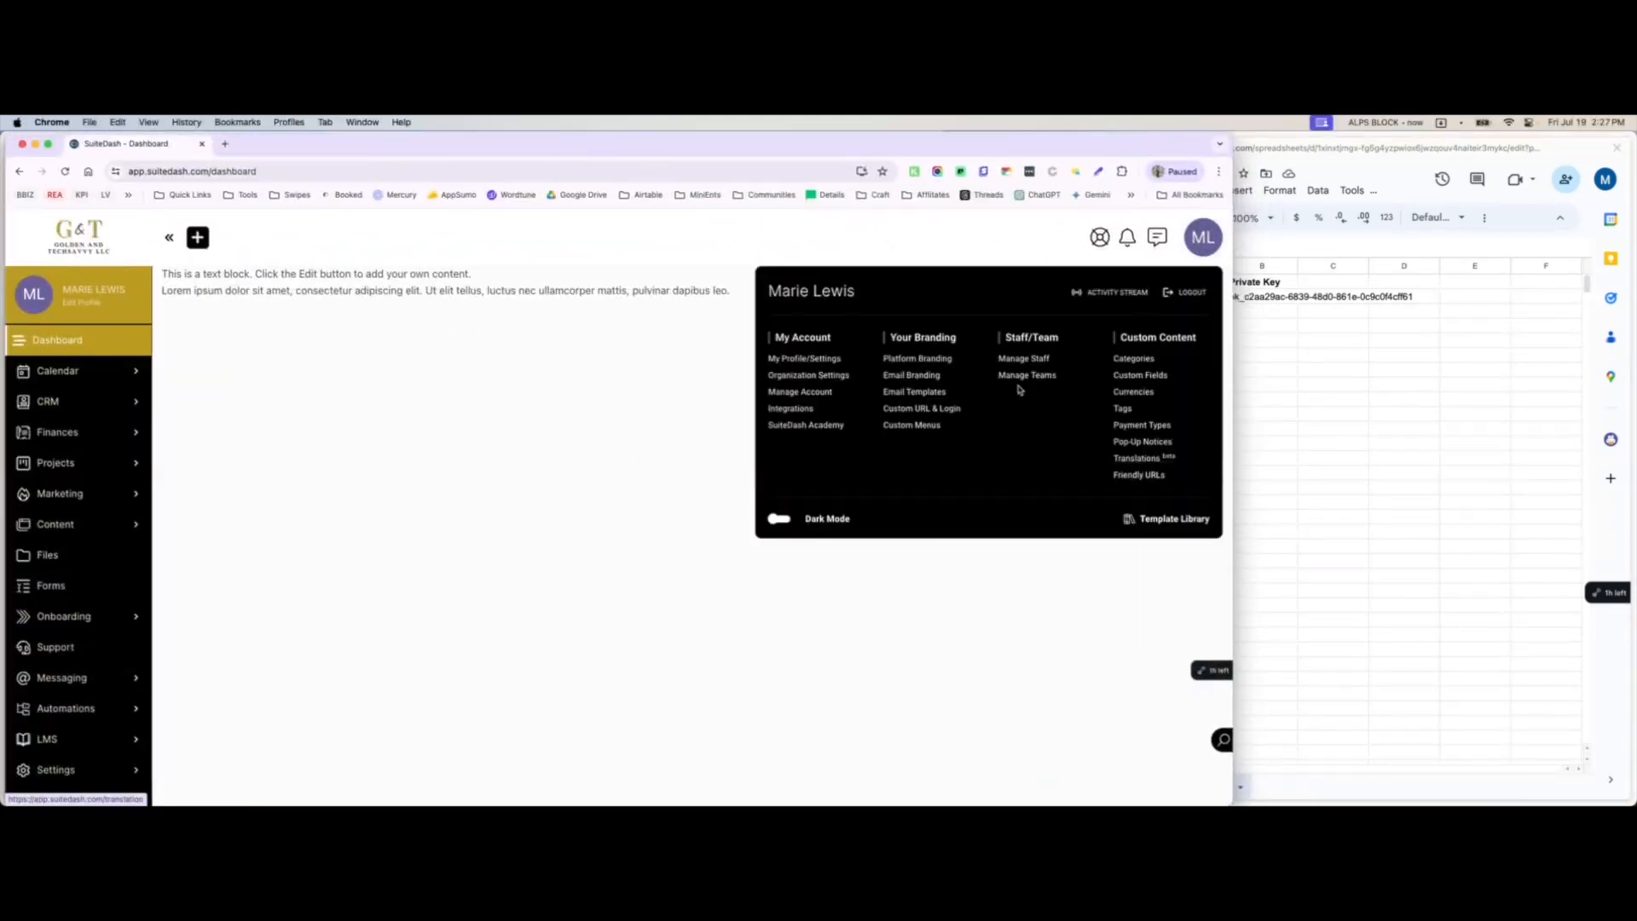
click(1169, 526)
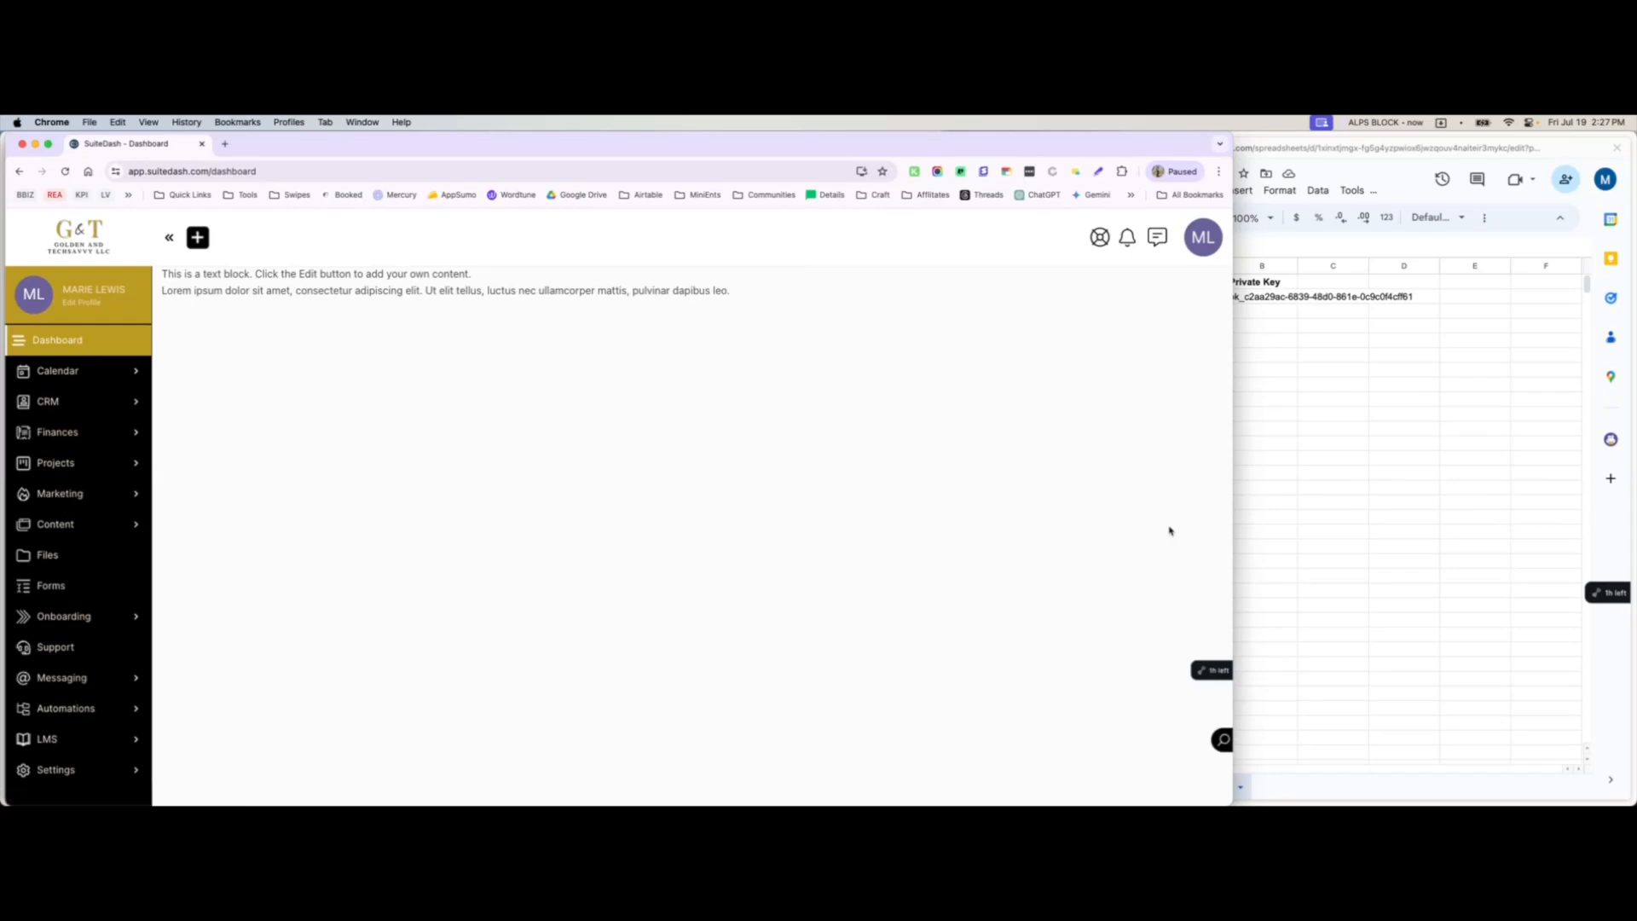
click(1193, 248)
click(1160, 524)
click(1201, 238)
click(1160, 519)
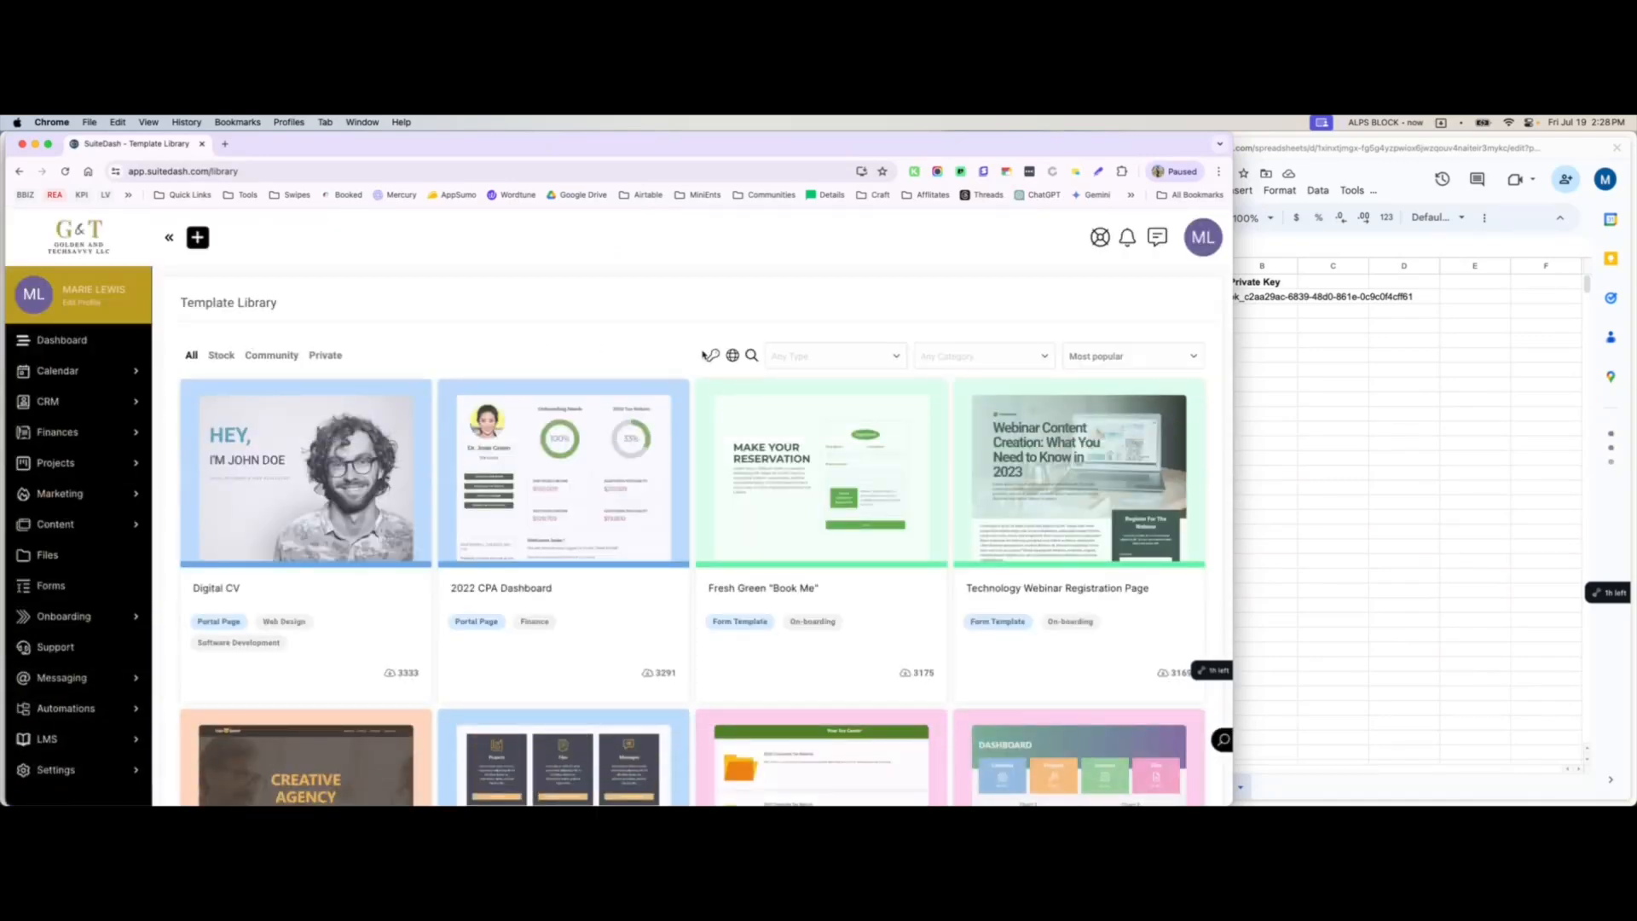
- Redeem the copied private sharing key in the Template Library
click(706, 354)
click(618, 329)
key(super+v)
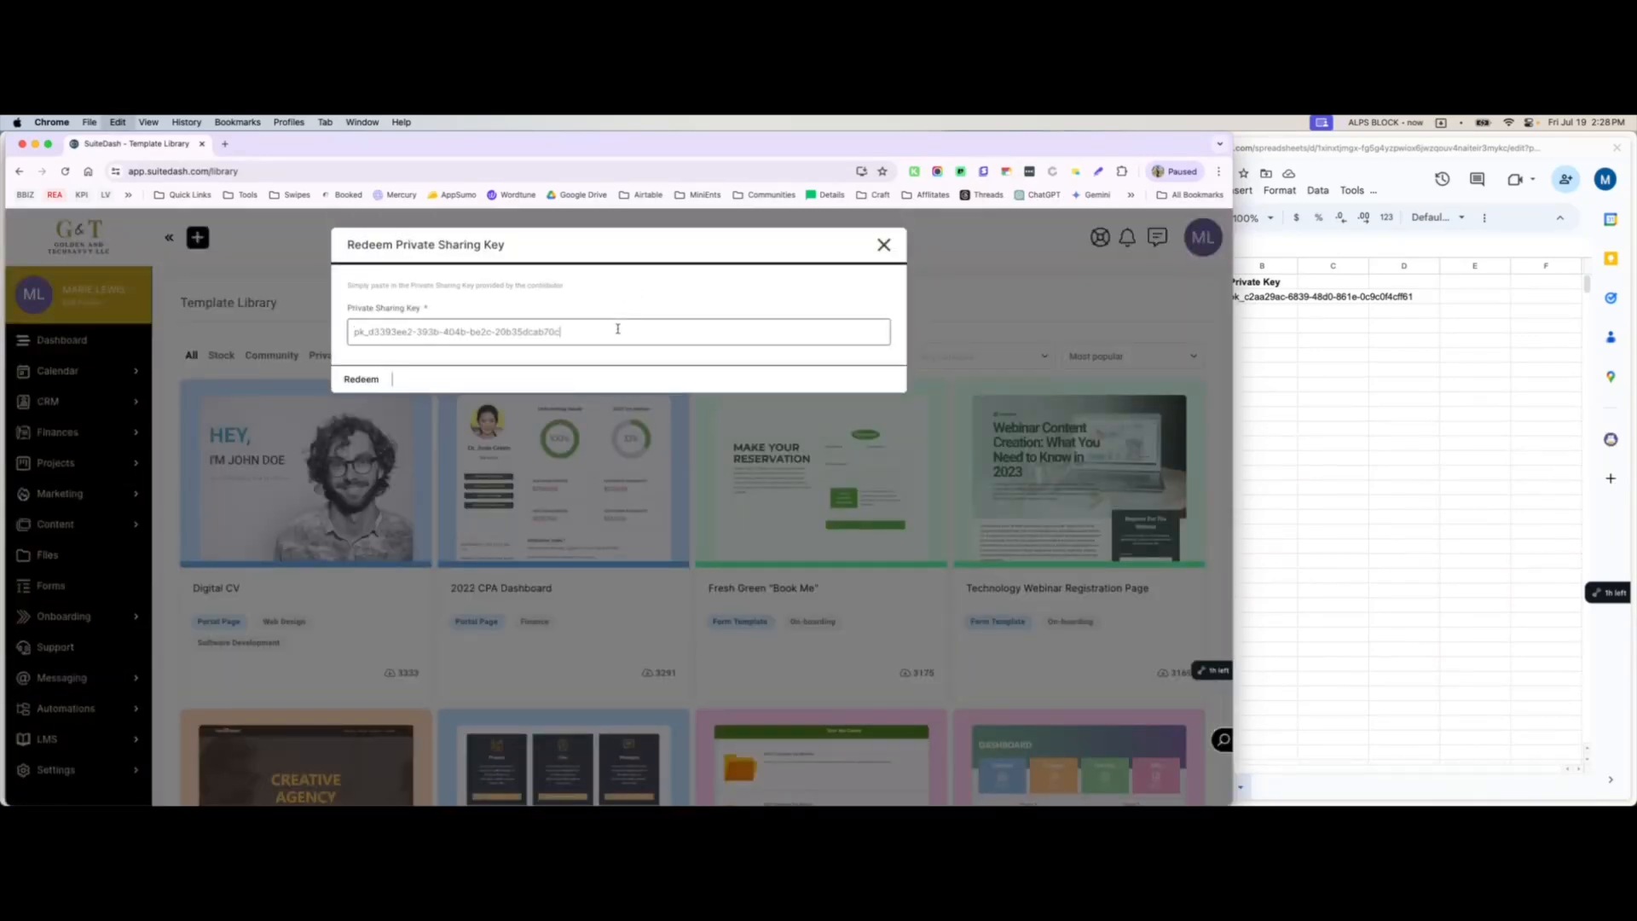
click(382, 378)
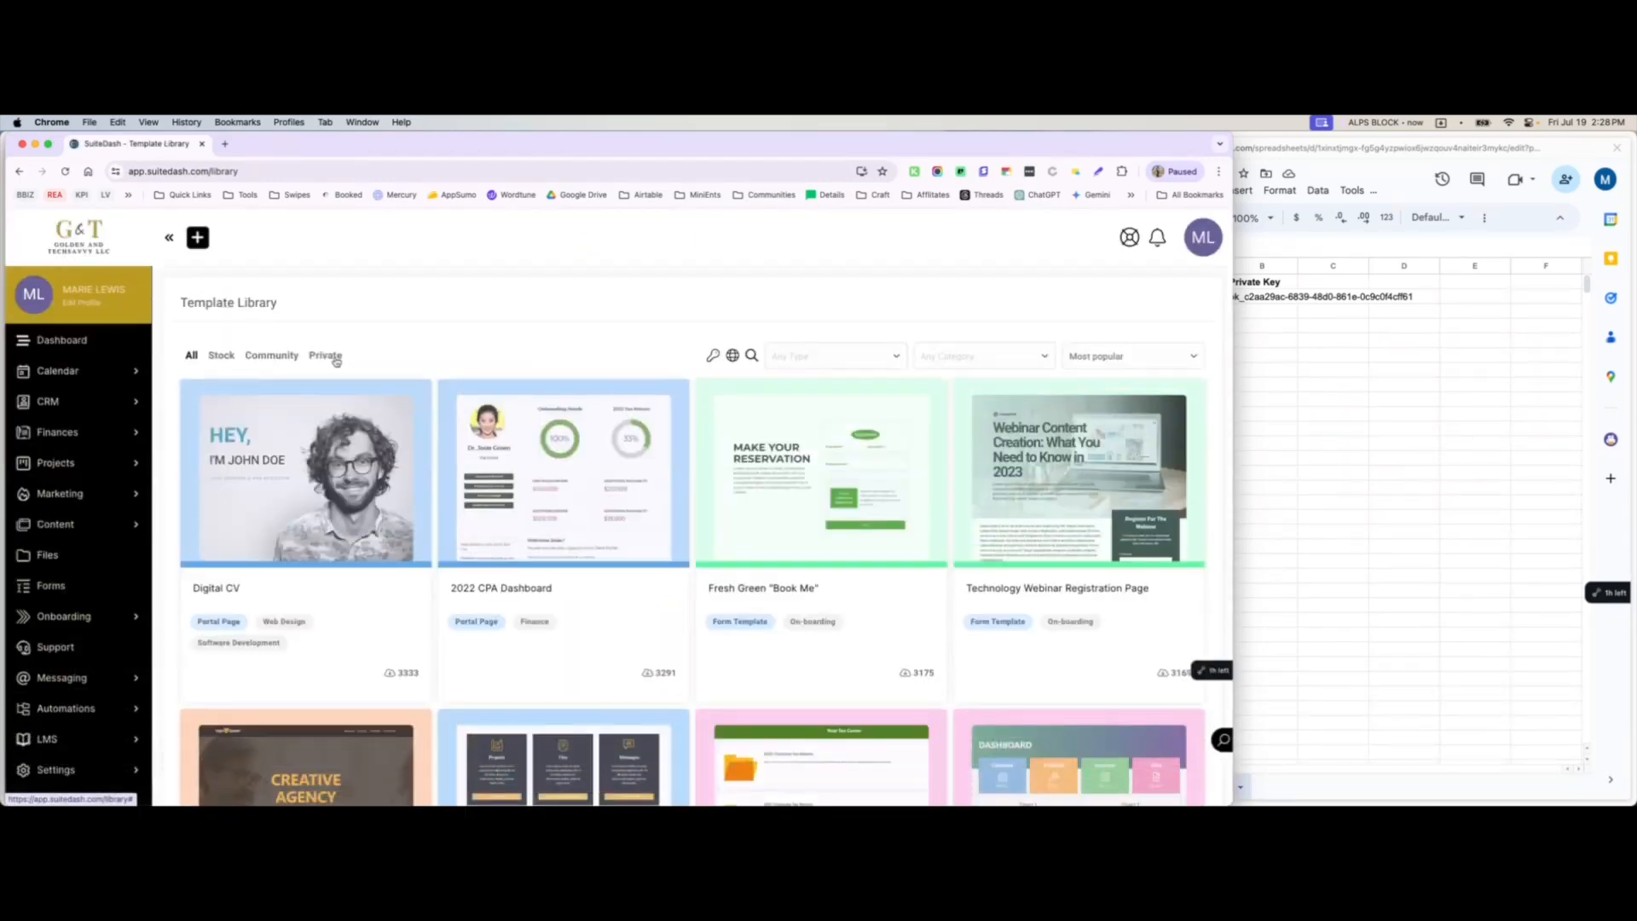
- Preview the private Kickoff Form template, read the custom fields notice for adding it, and return to the library without adding it
click(336, 359)
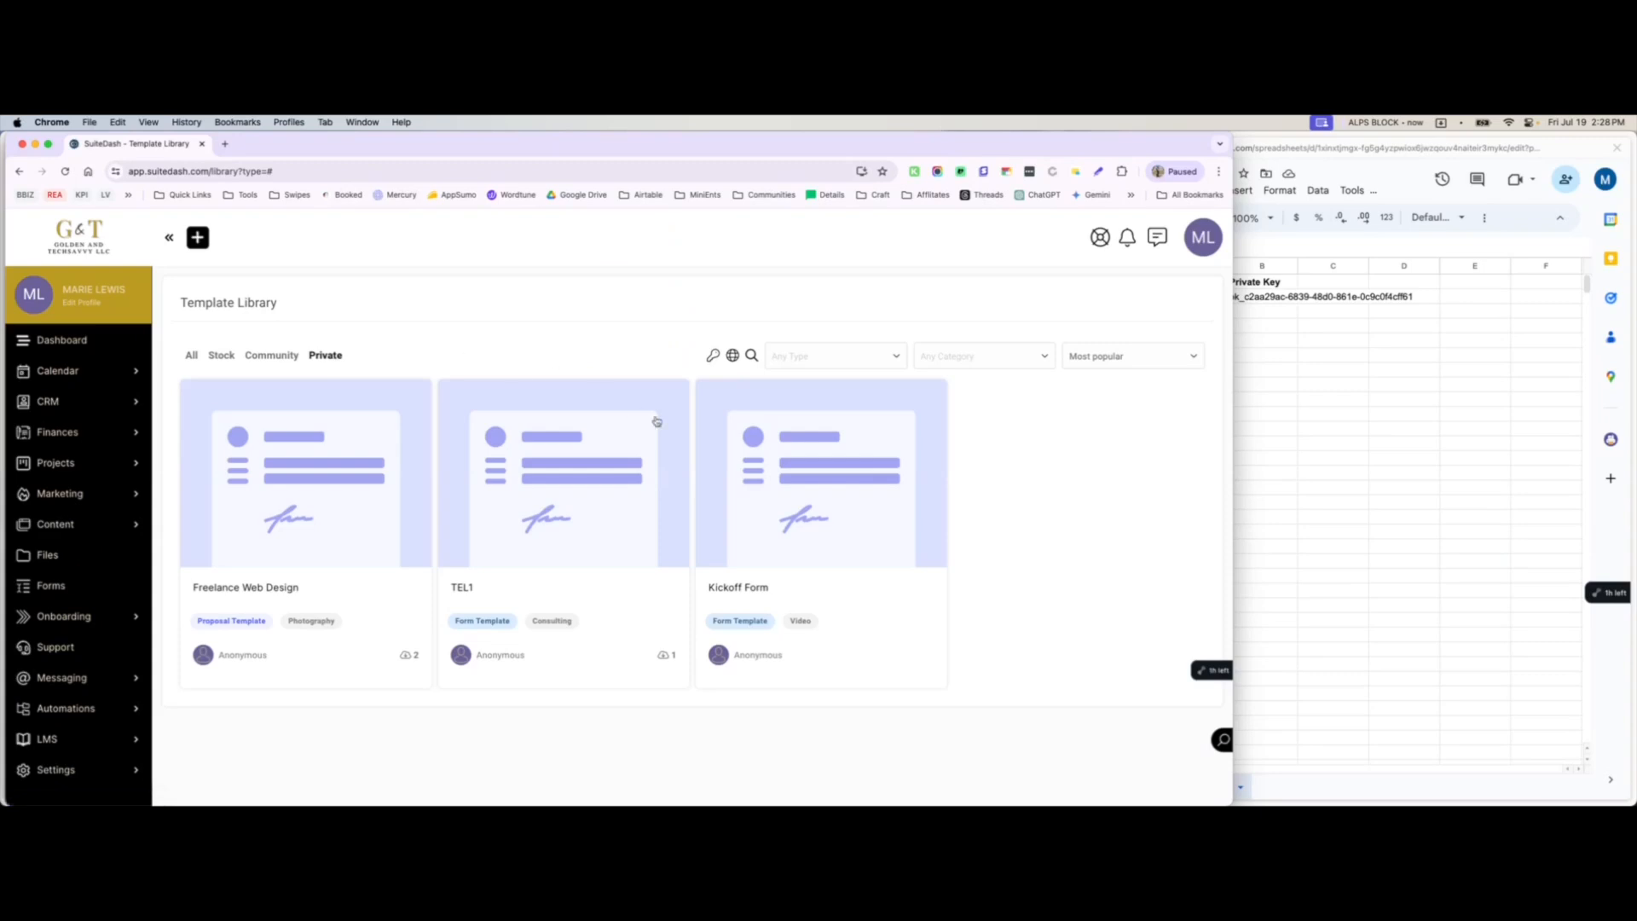
click(770, 478)
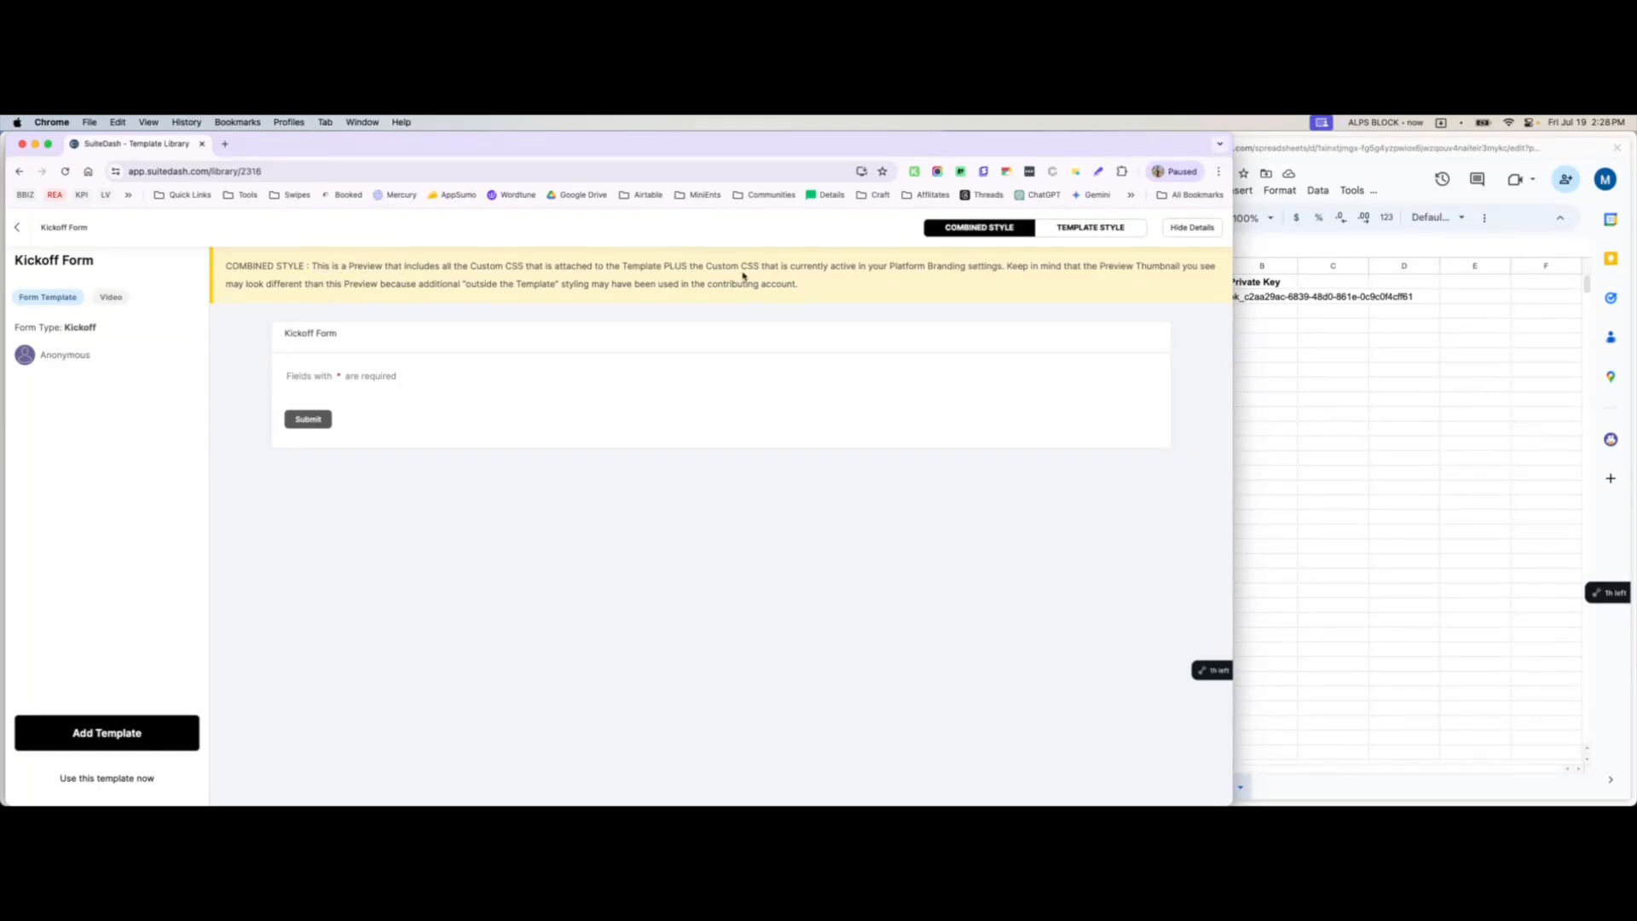
click(123, 736)
drag(486, 355, 839, 387)
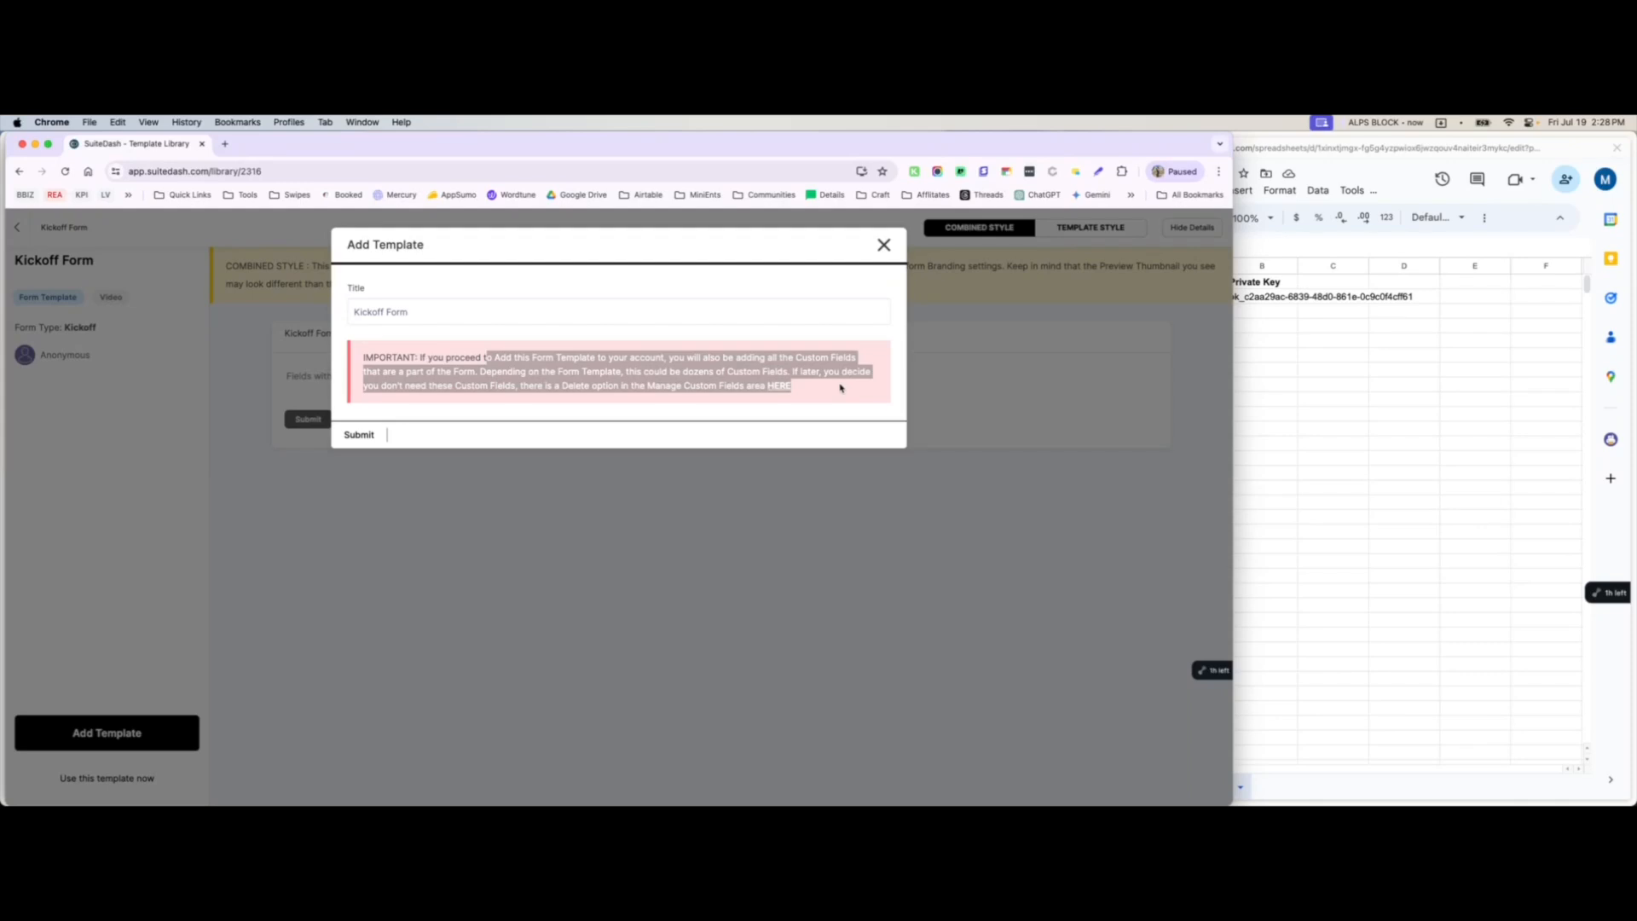
click(706, 374)
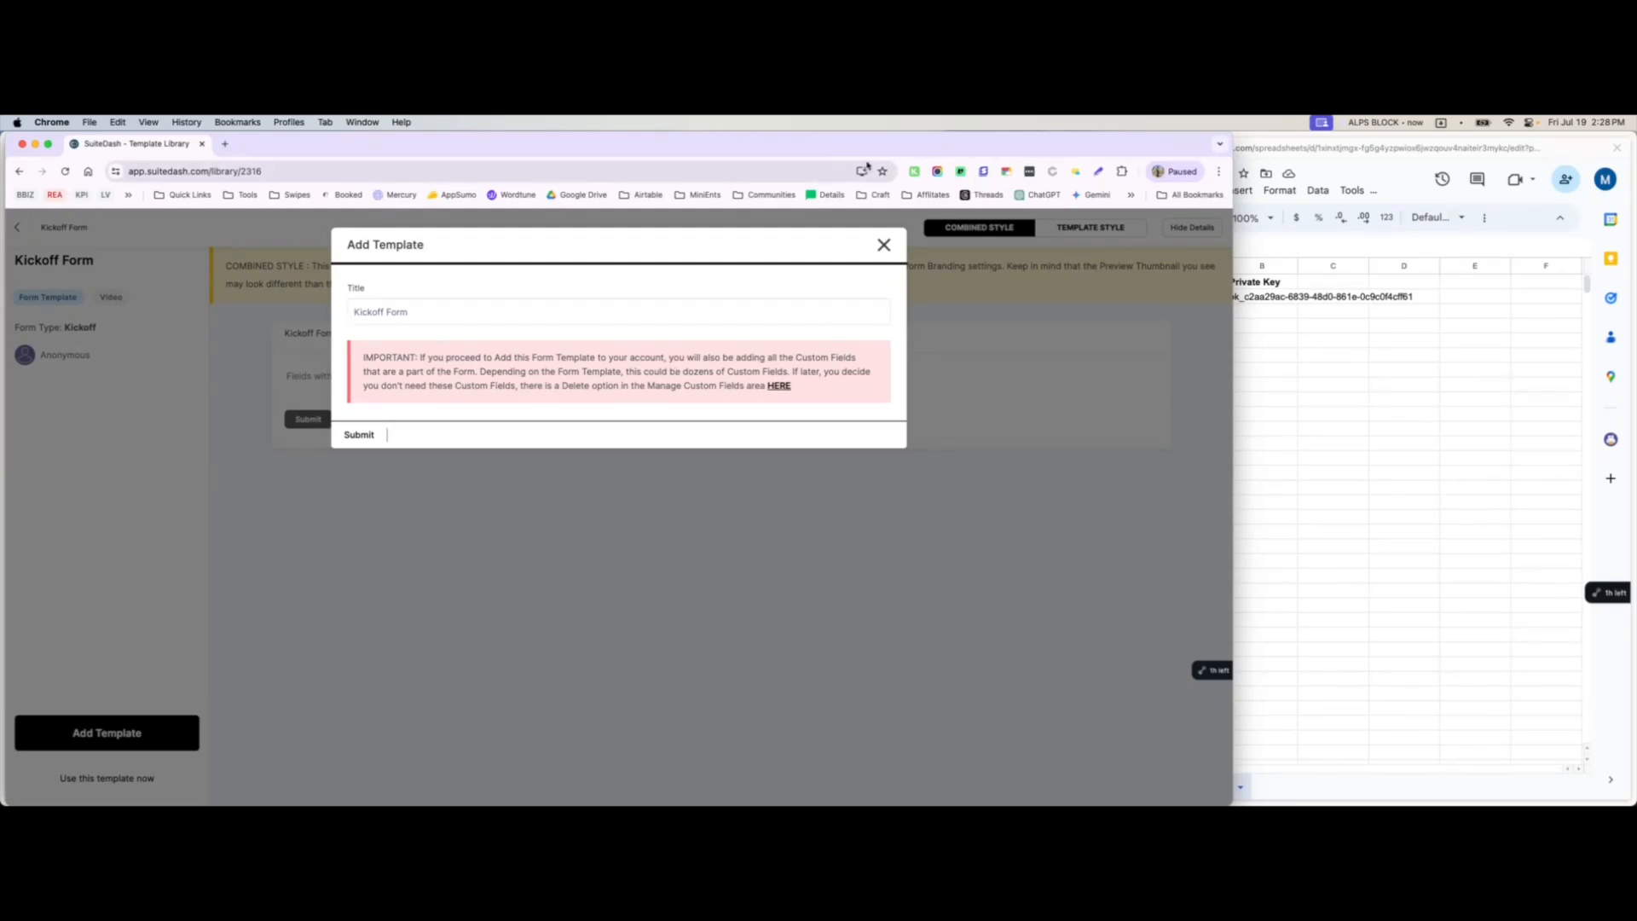
click(887, 247)
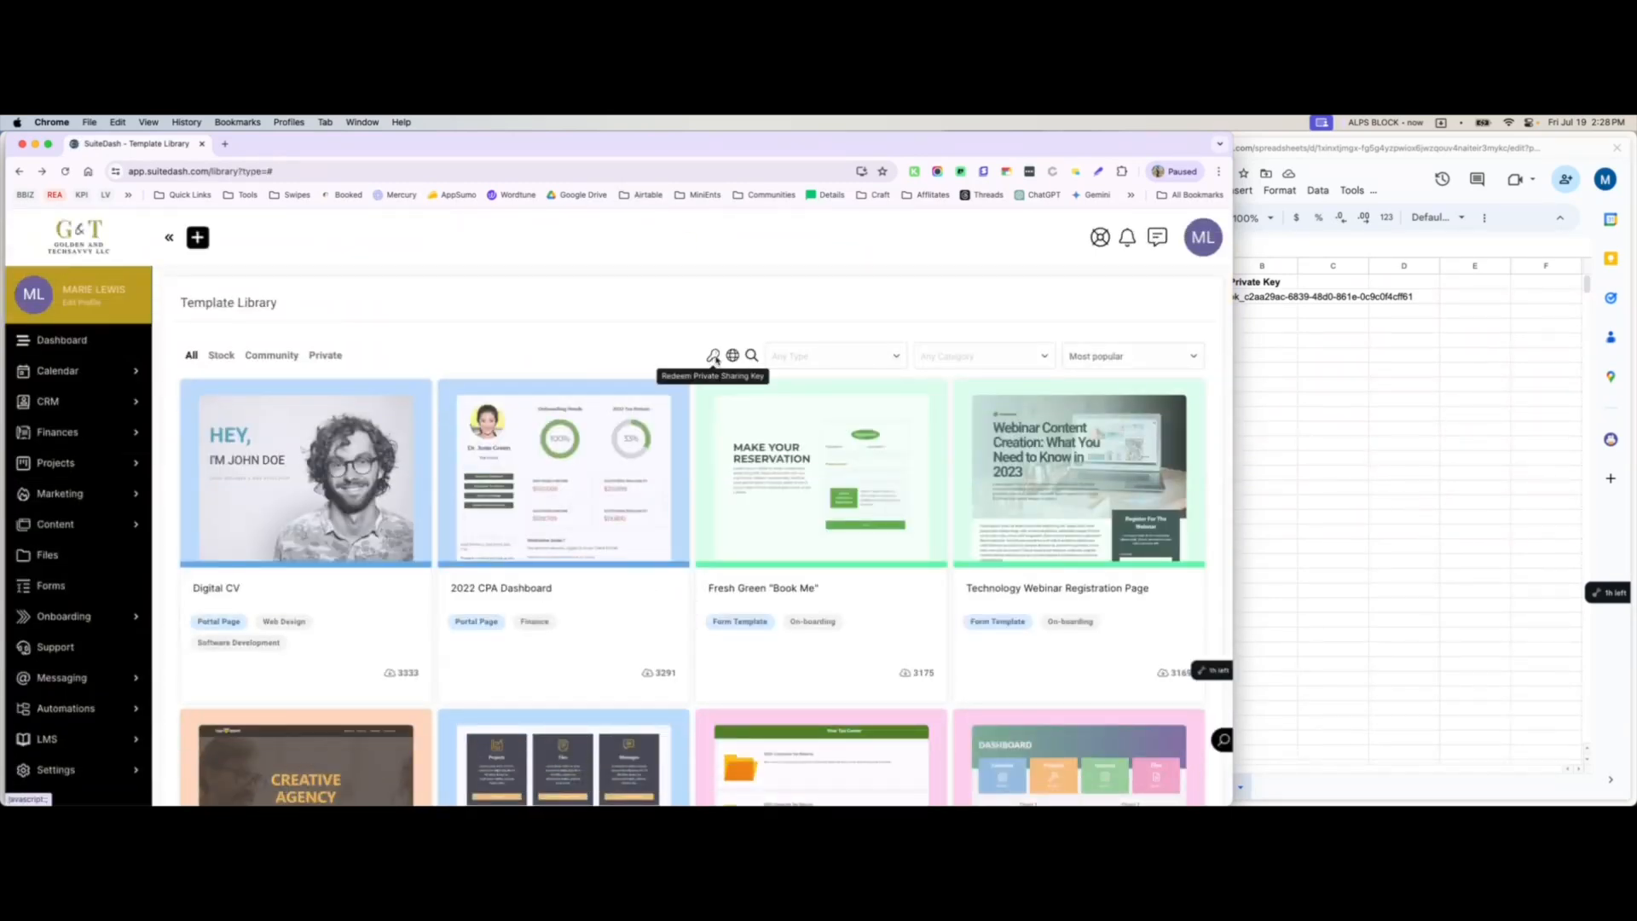
click(713, 356)
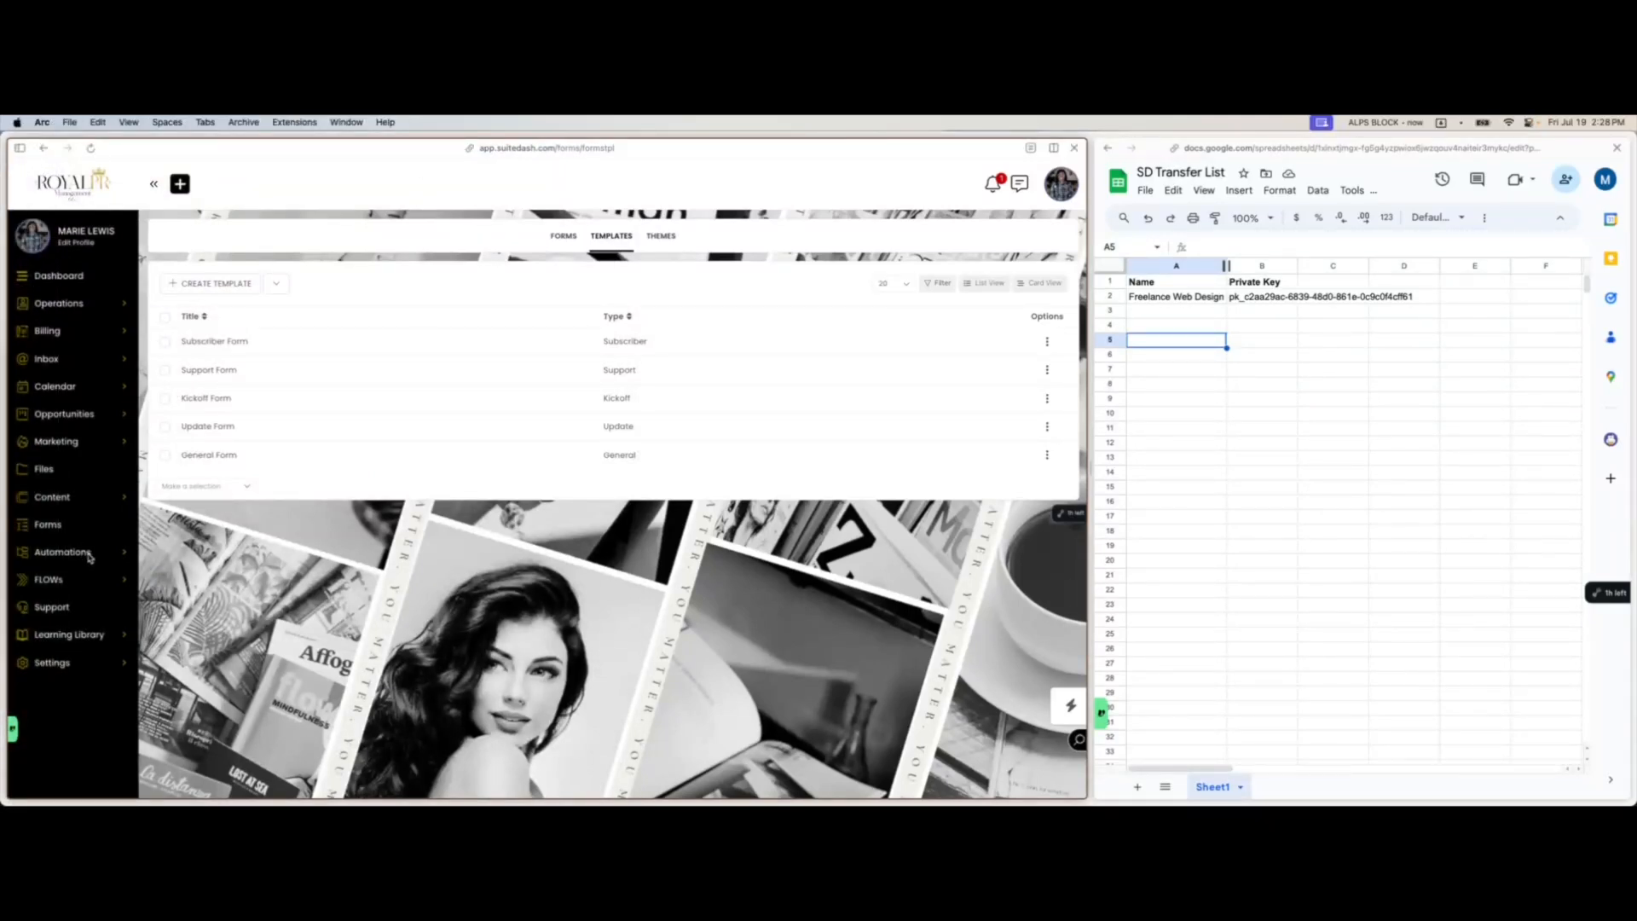
- In the Royal PR portal in Arc, check the First Prospect Follow-Up email cannon's options and the email cannon templates
click(88, 555)
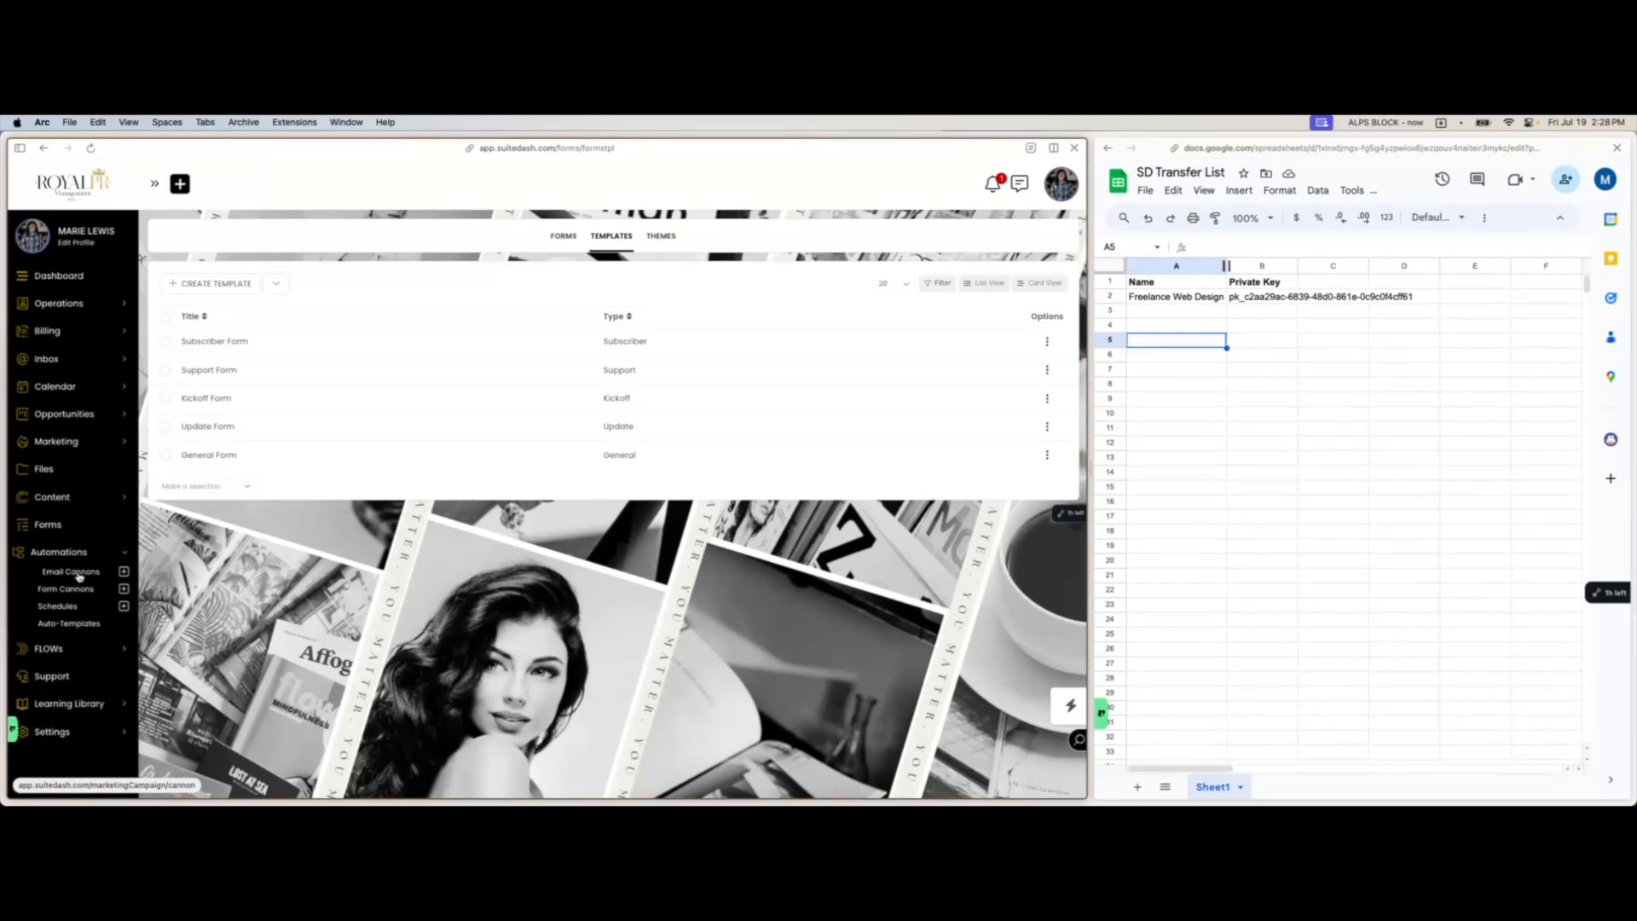
click(79, 573)
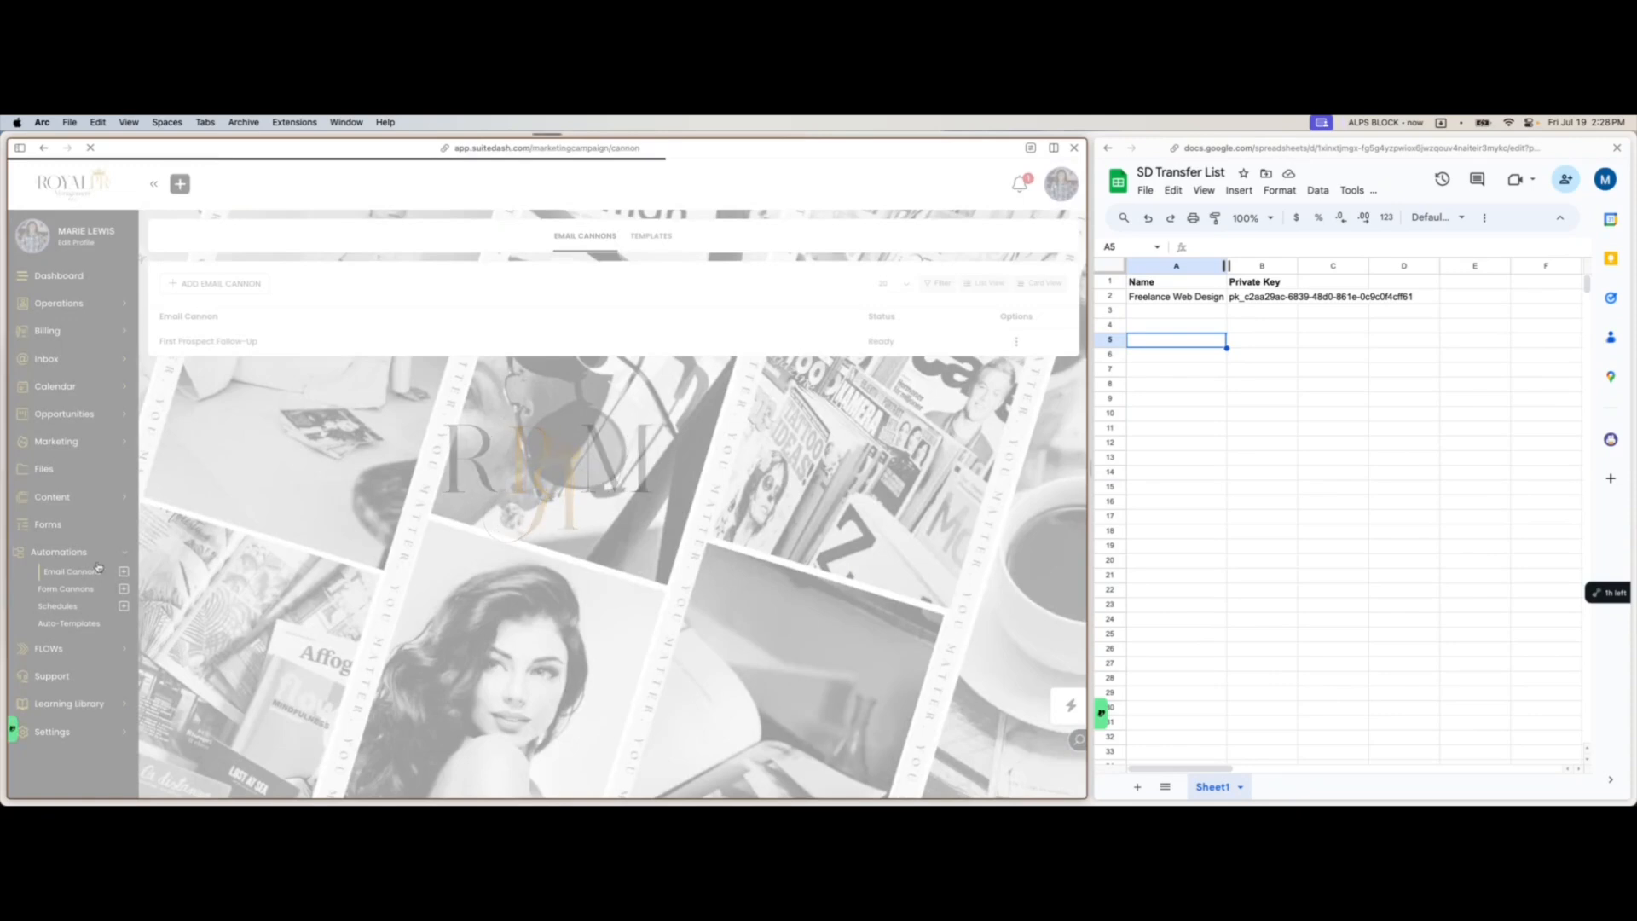
click(1016, 342)
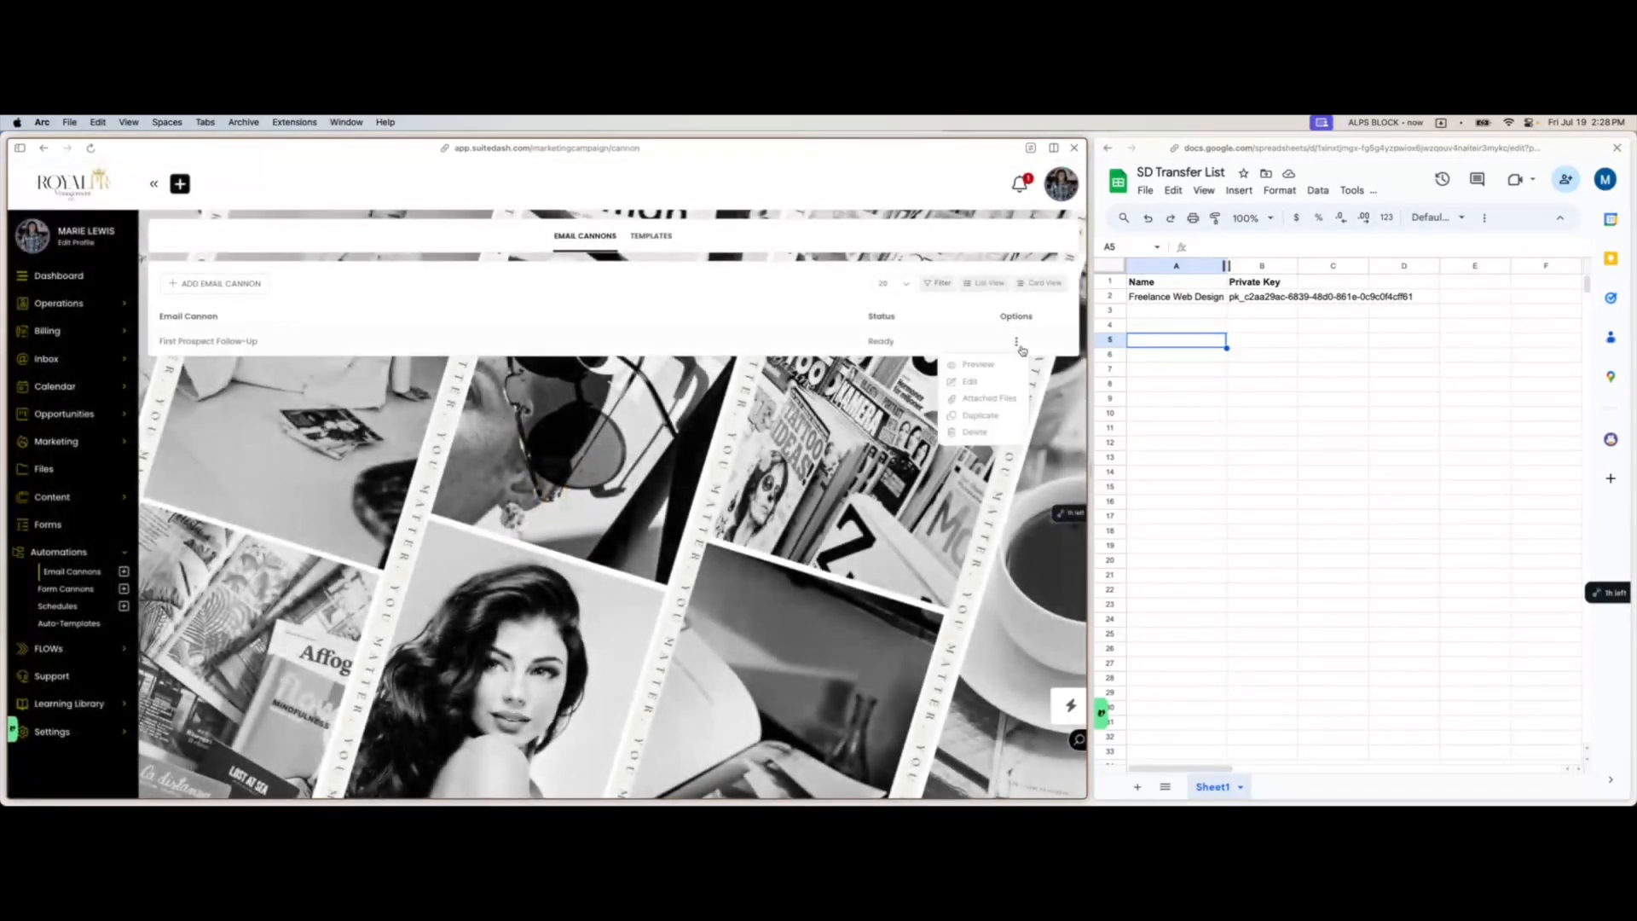
click(659, 241)
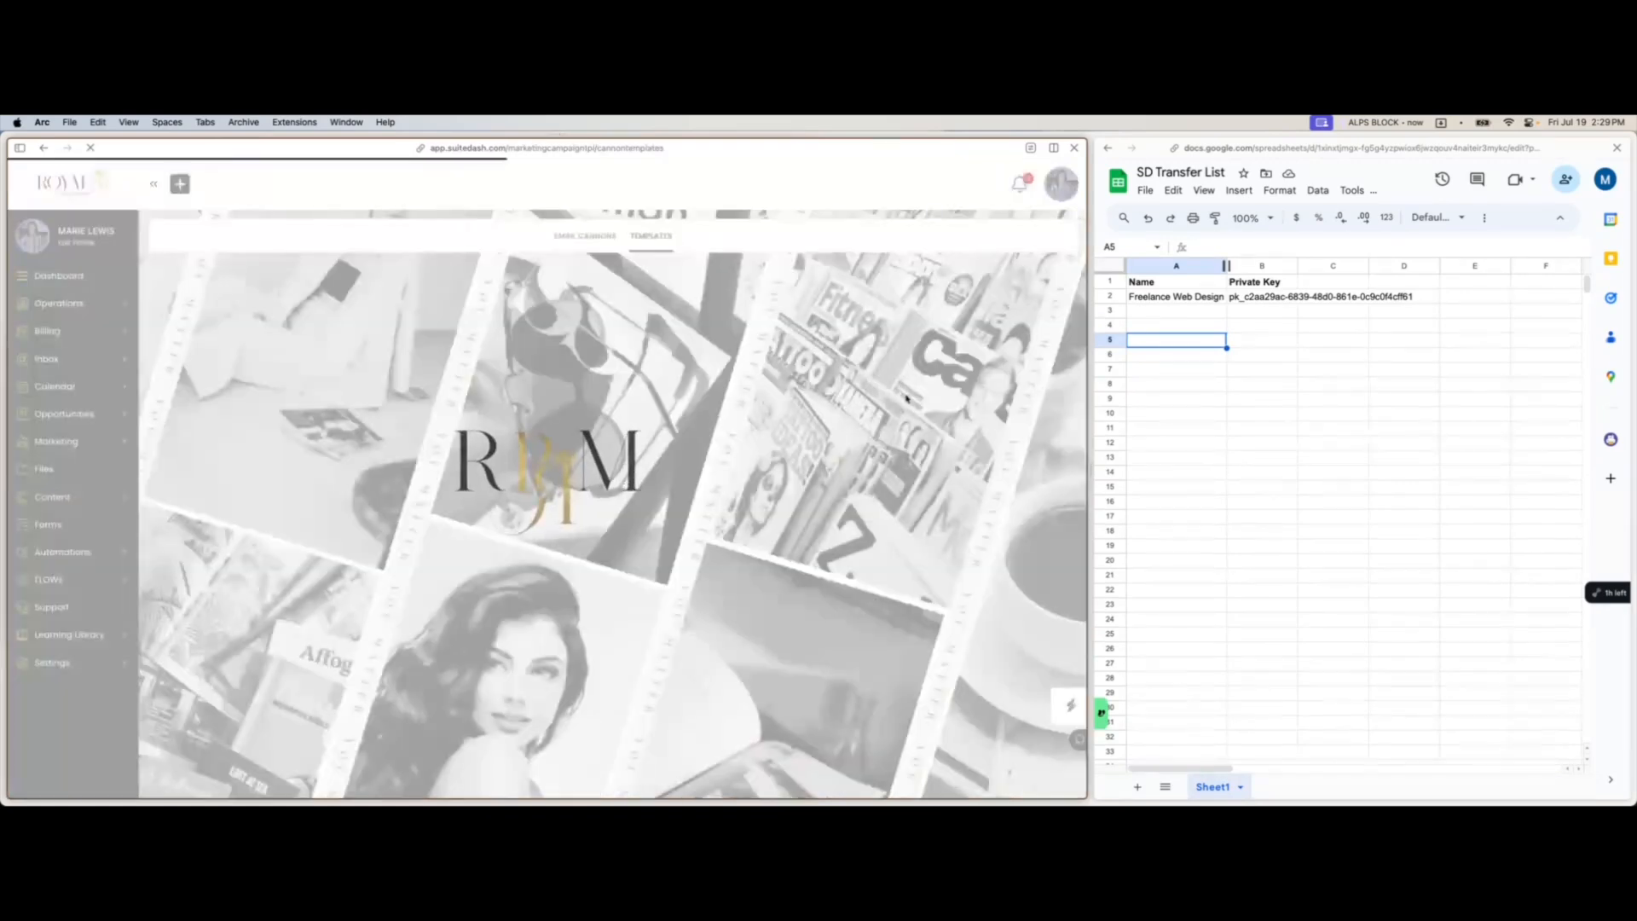
- Preview the First Prospect Follow-Up email cannon and examine its email body and test-send section
click(581, 238)
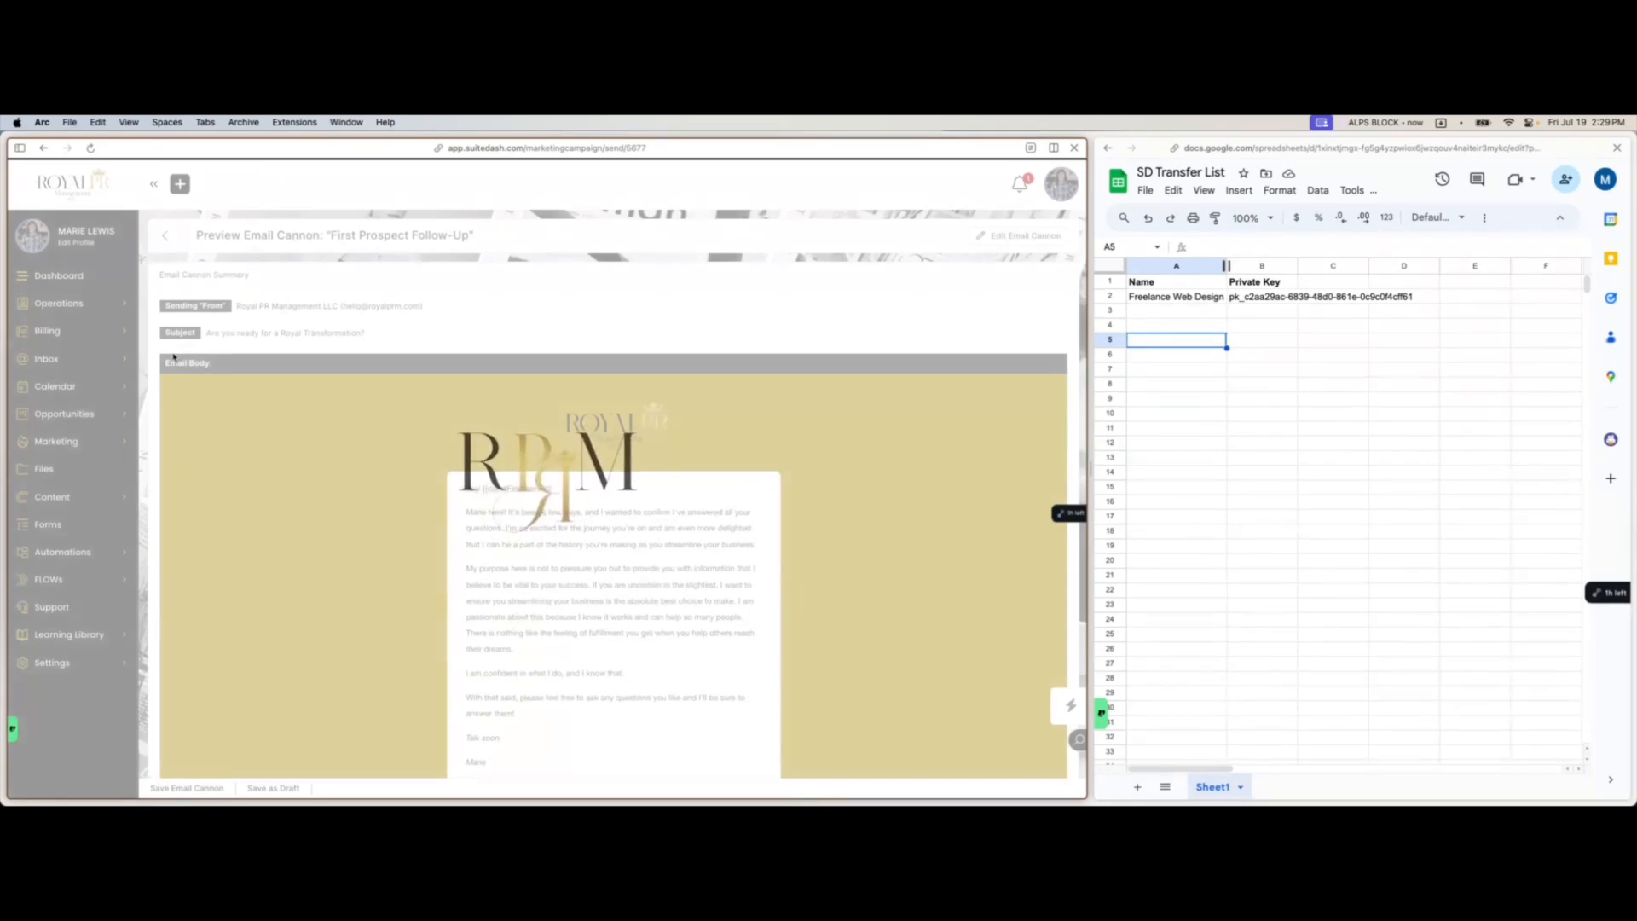
scroll(331, 558, down, 5)
scroll(362, 634, up, 3)
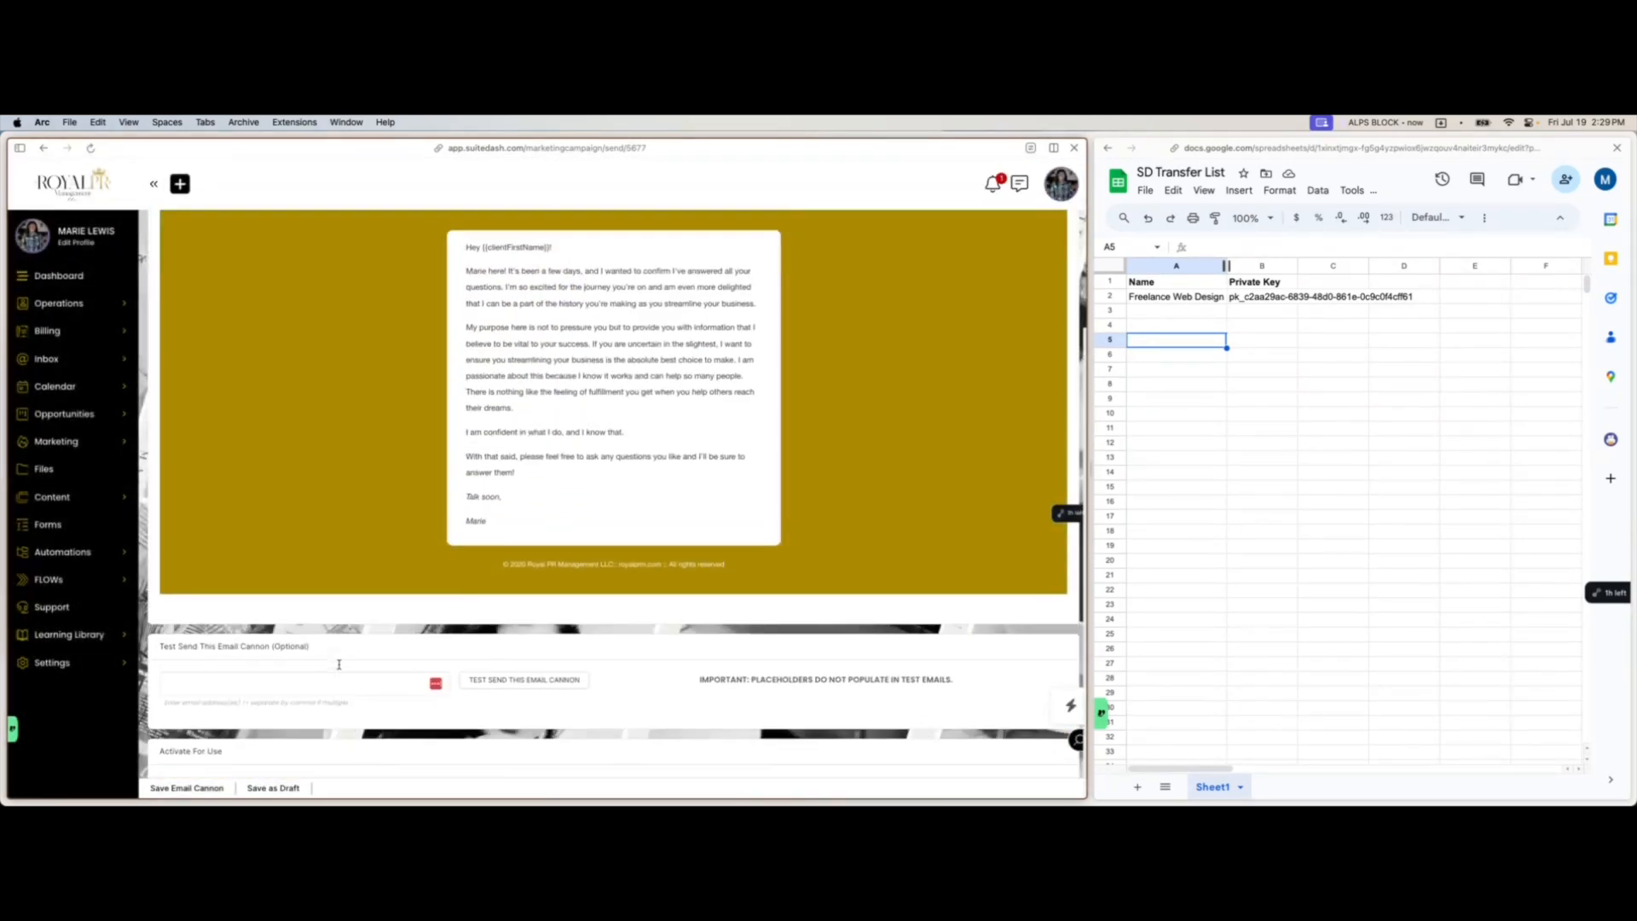
scroll(363, 627, up, 2)
scroll(362, 601, down, 4)
scroll(362, 596, up, 4)
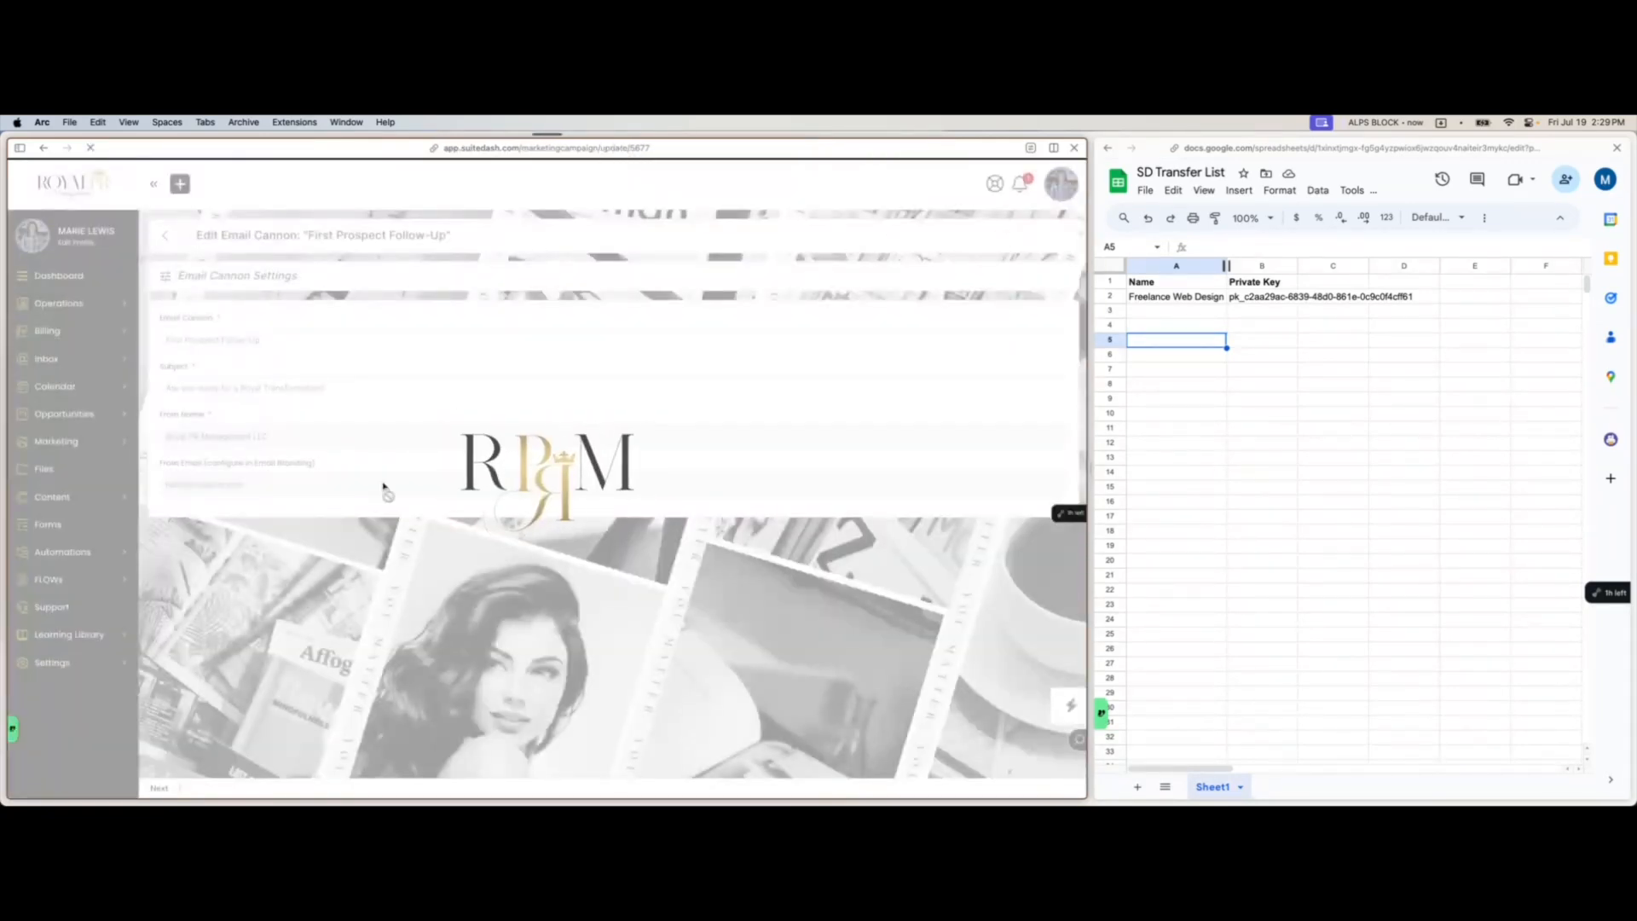
- Examine the First Prospect Follow-Up email content in visual and HTML views, and copy the formatted email body
click(160, 788)
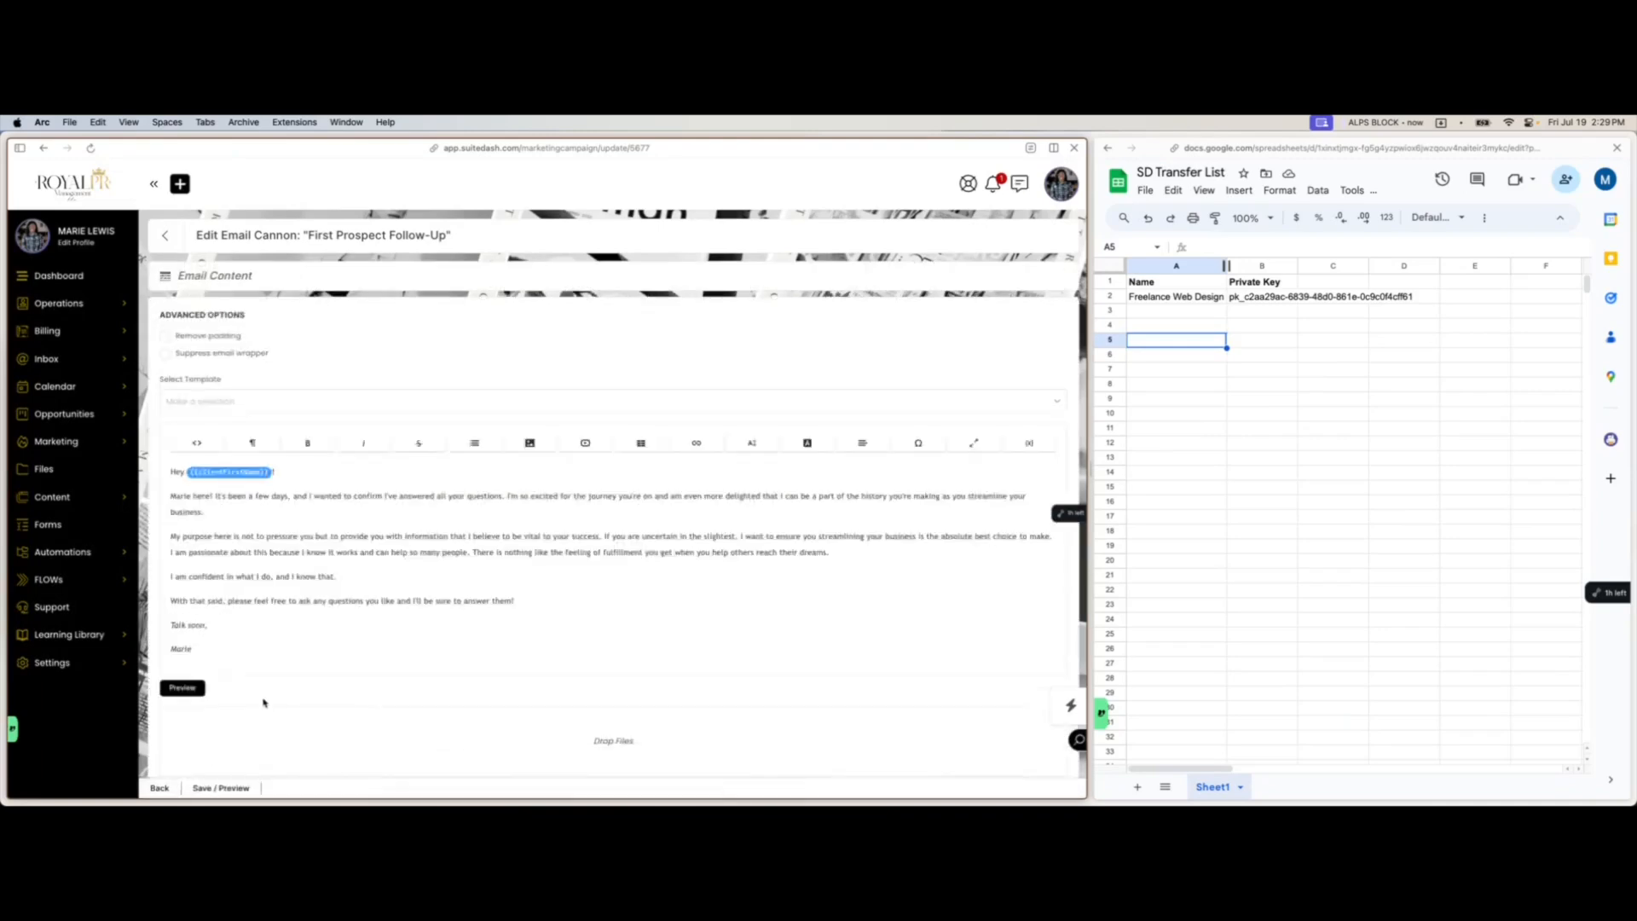
click(197, 442)
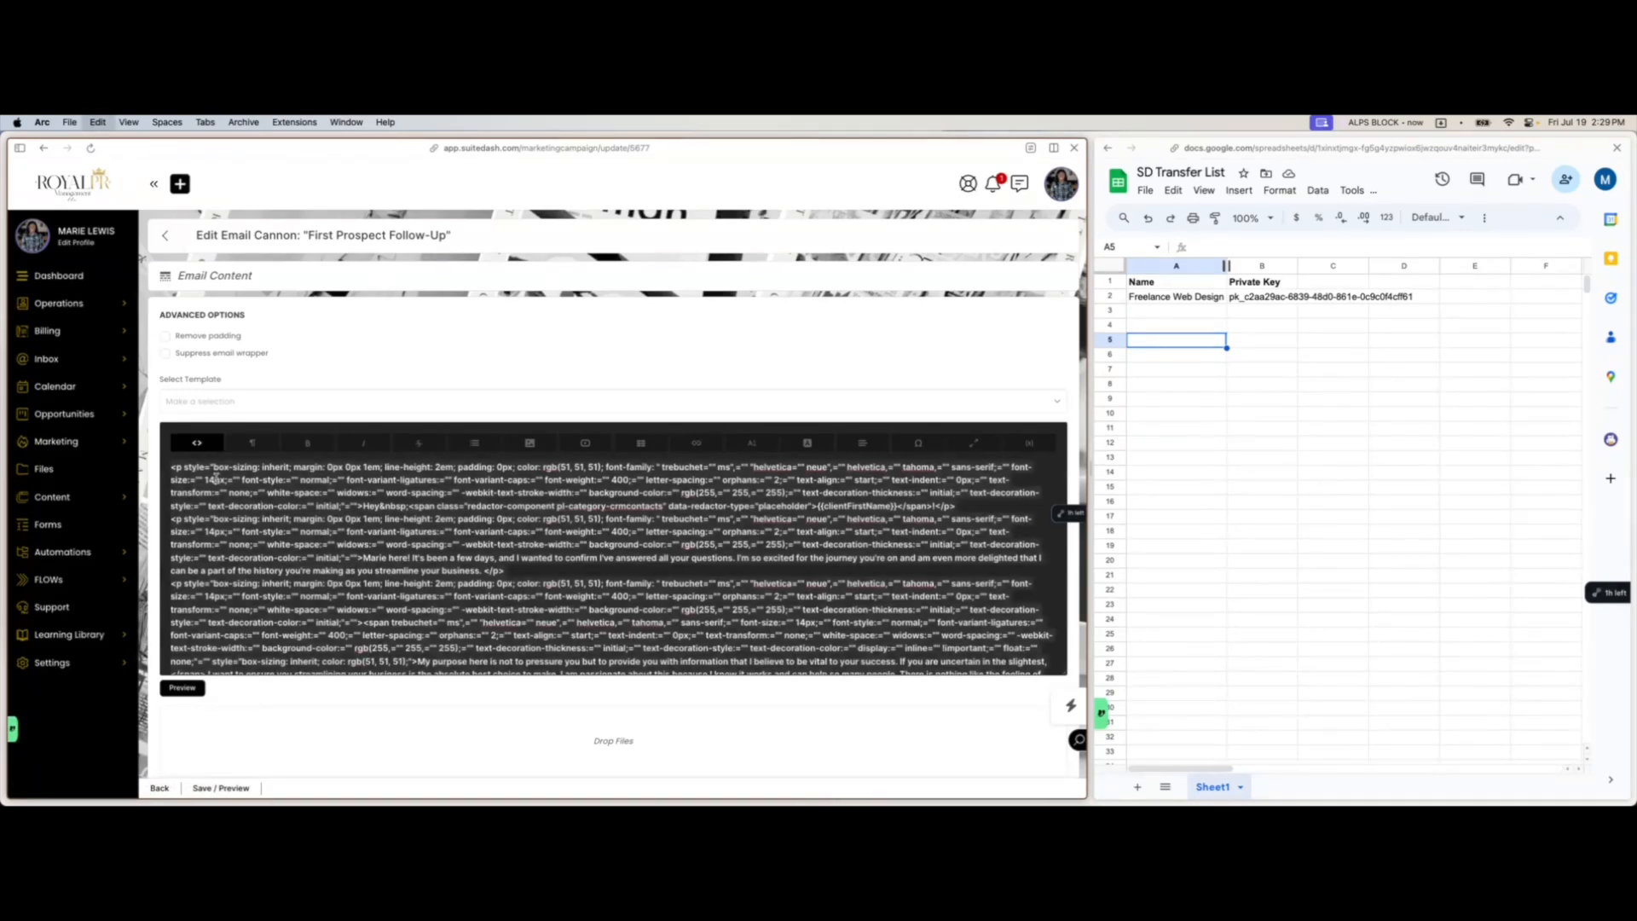
click(197, 443)
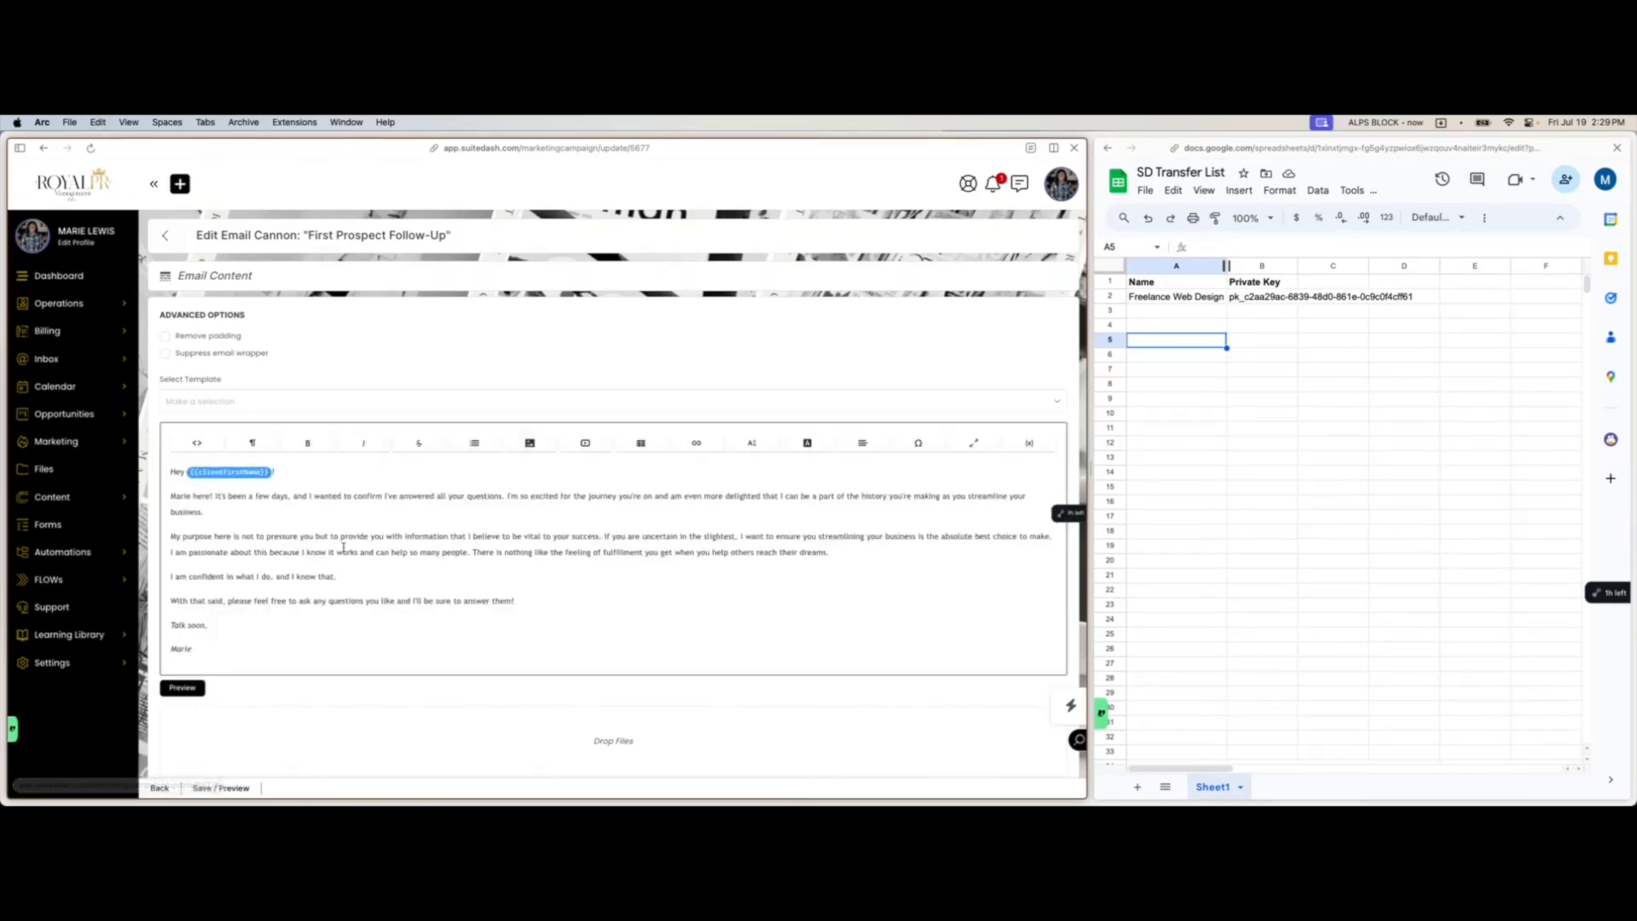
key(super+a)
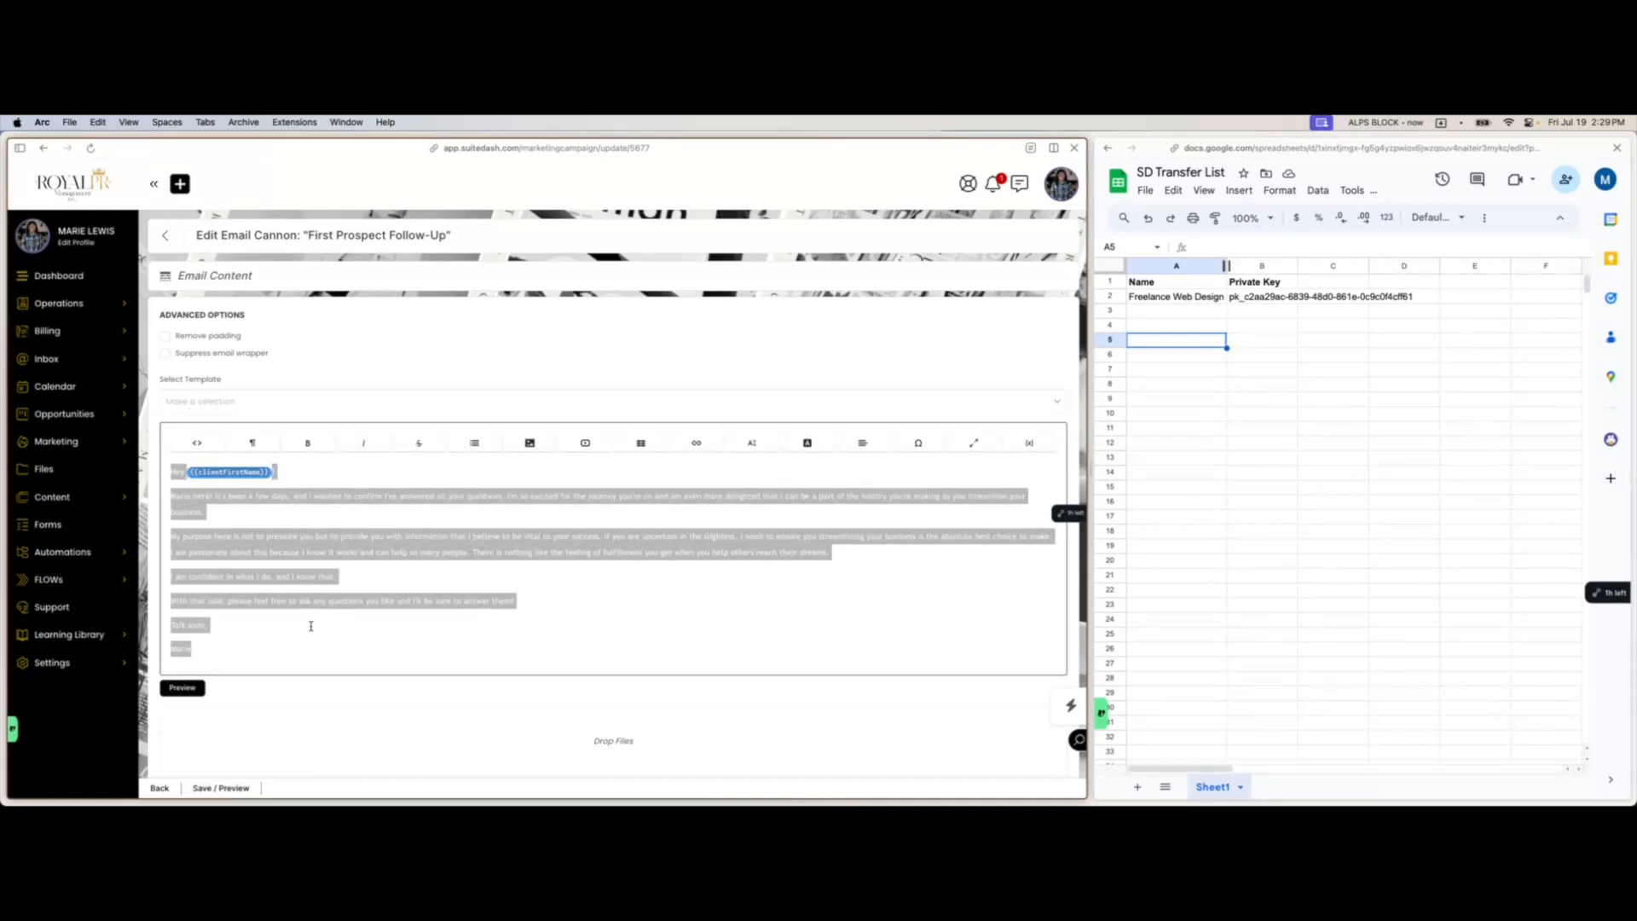
key(super+c)
click(270, 548)
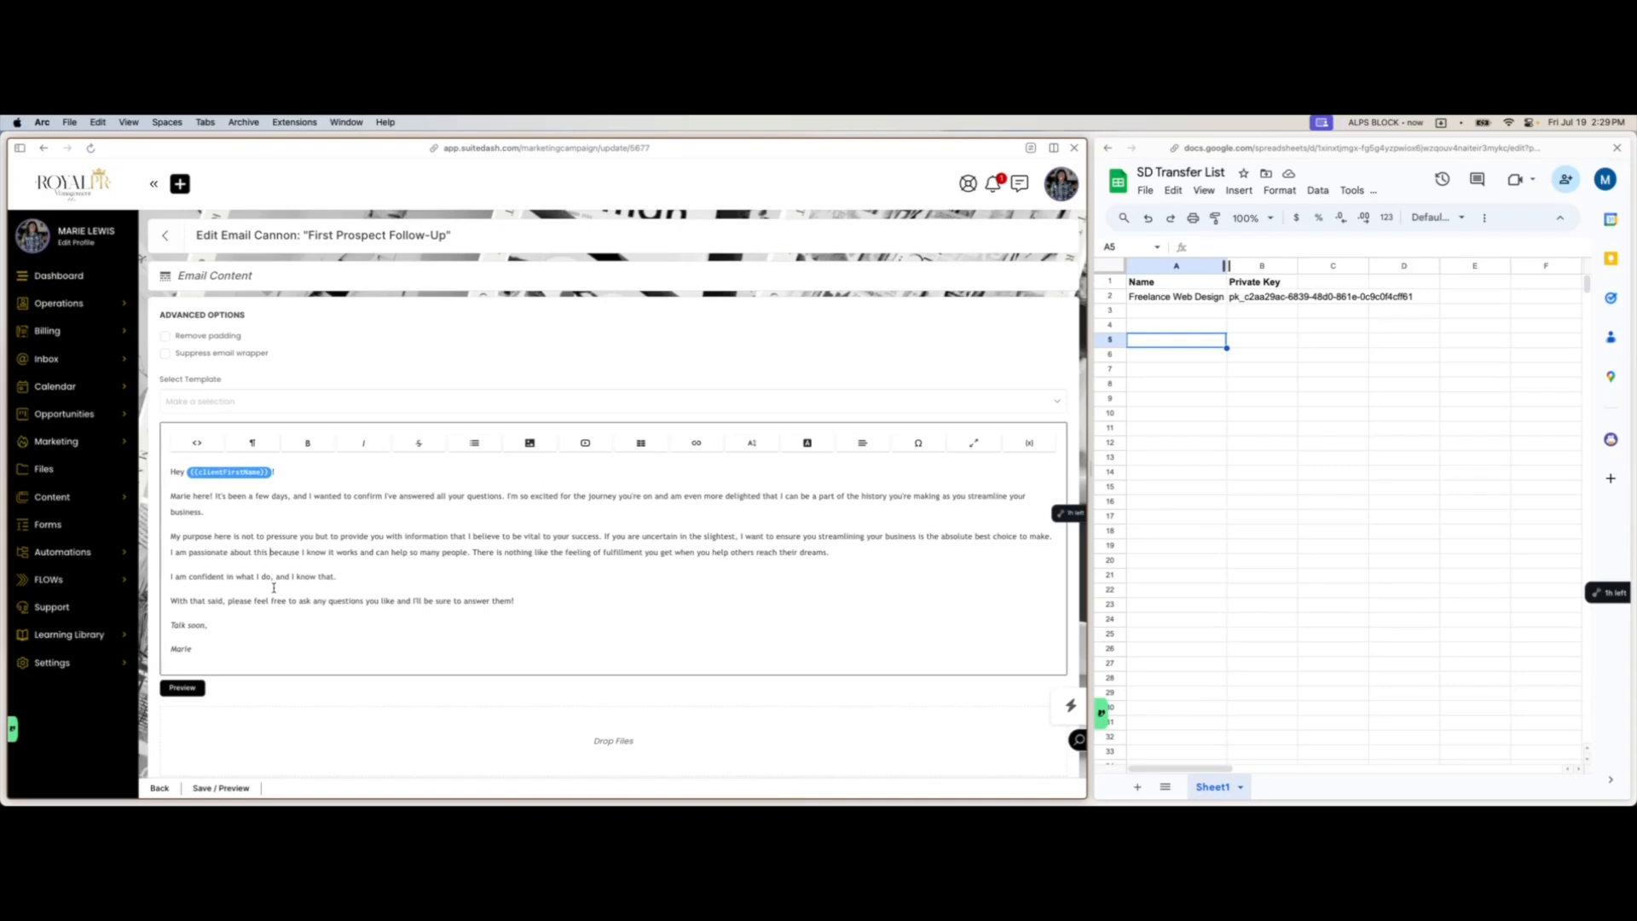
click(196, 443)
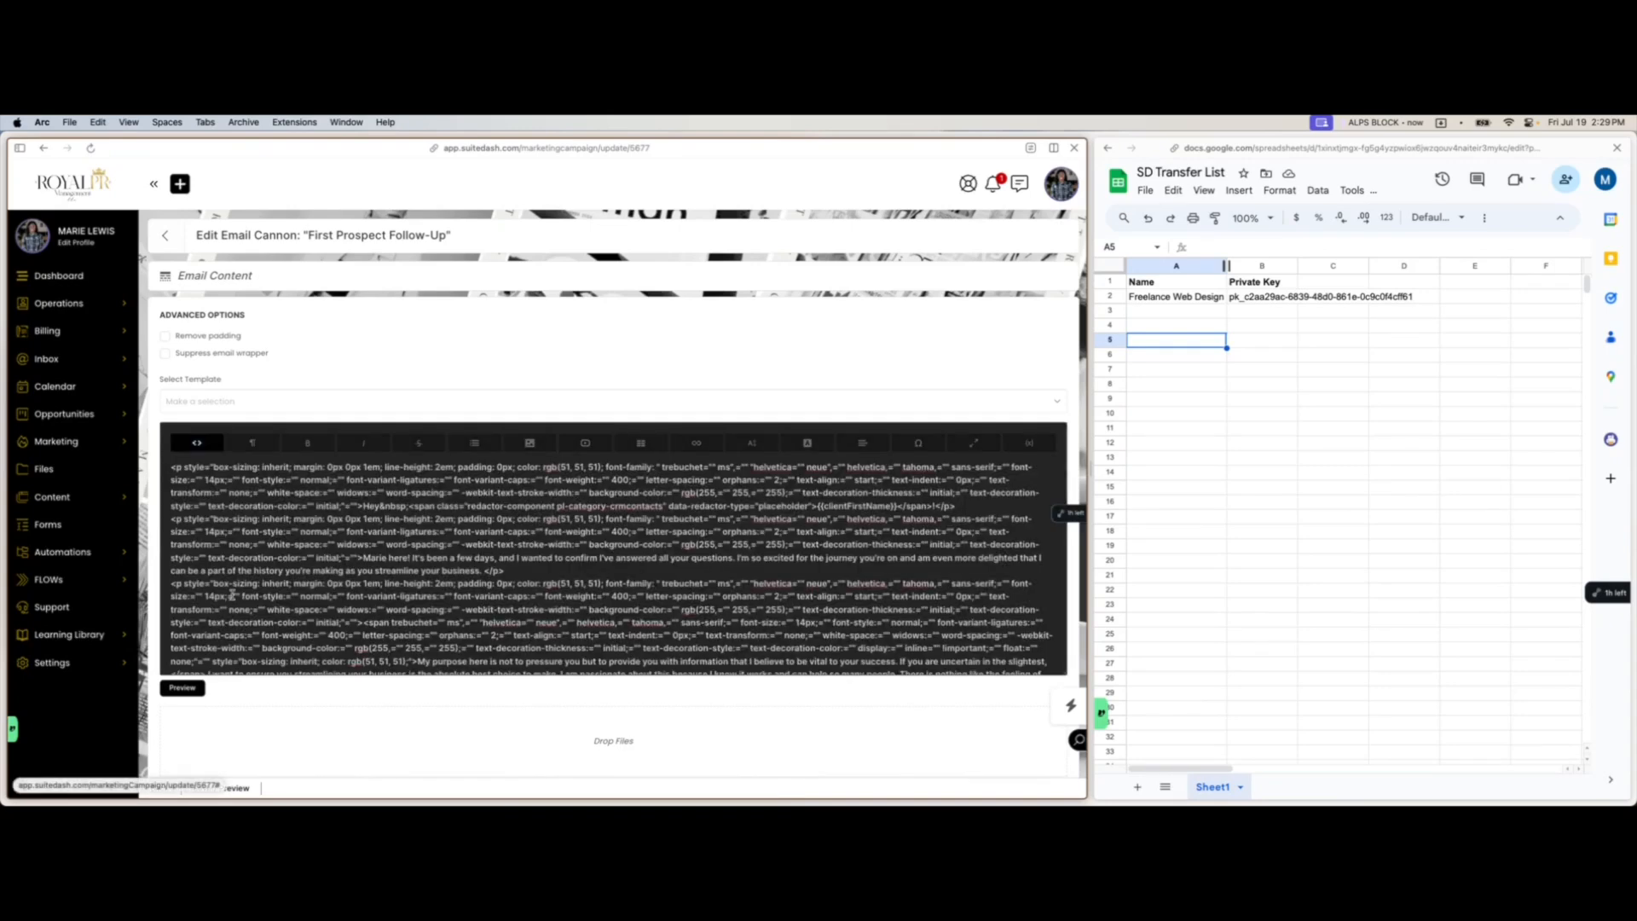
- Review the Travel Preferences form cannon's setup, forms, security and activation message, including its HTML source, and close it without changes
click(103, 554)
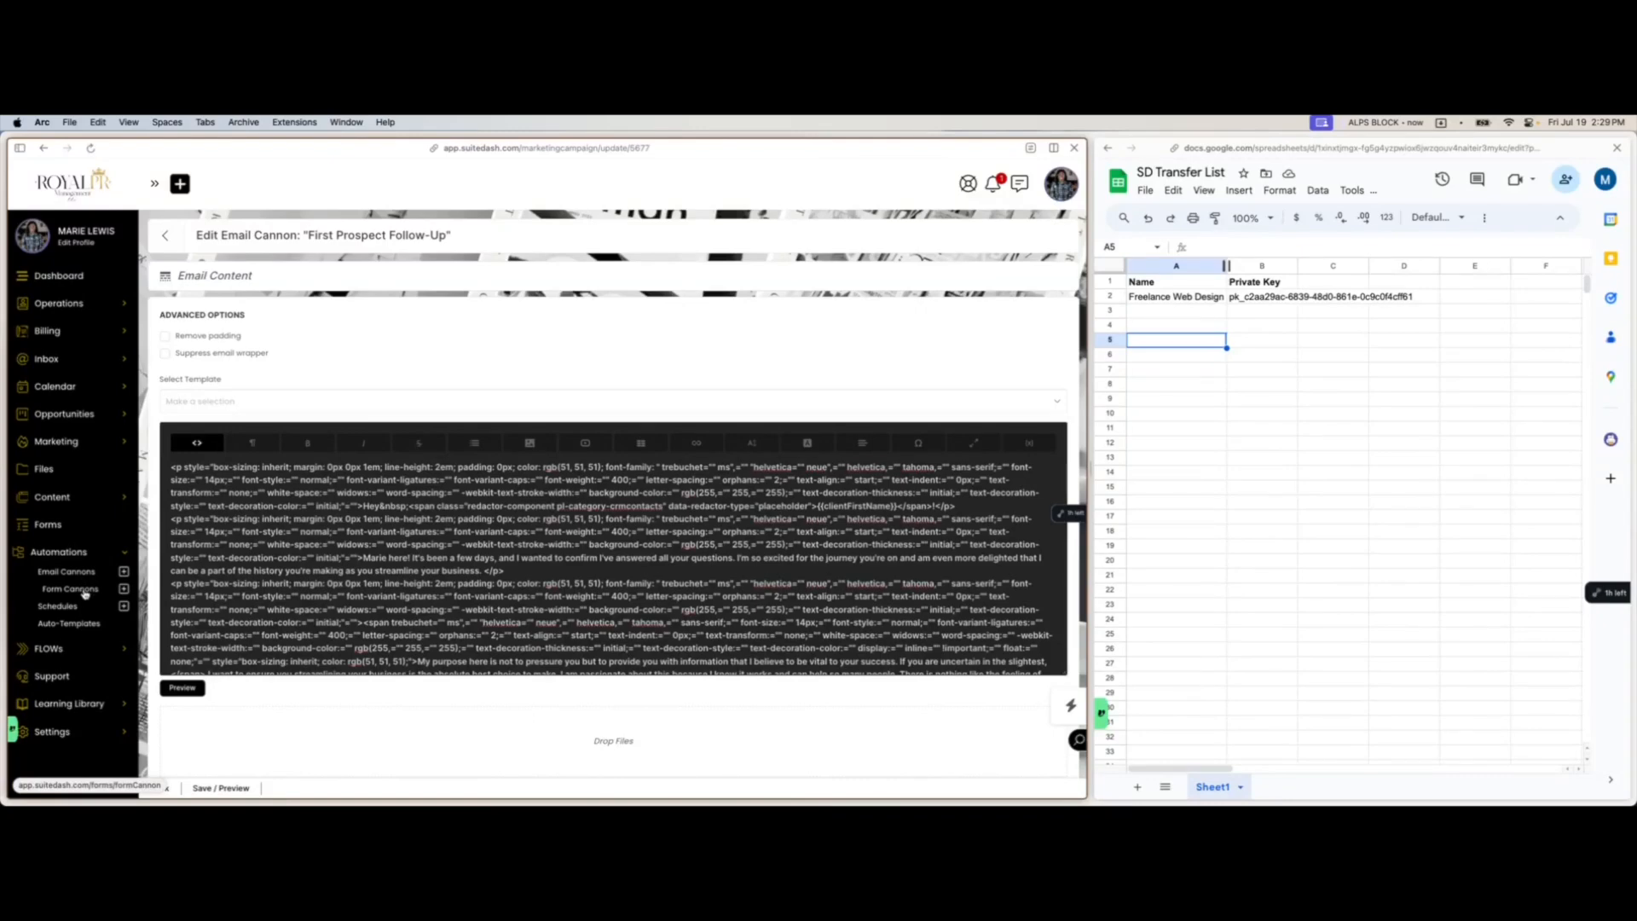
click(85, 593)
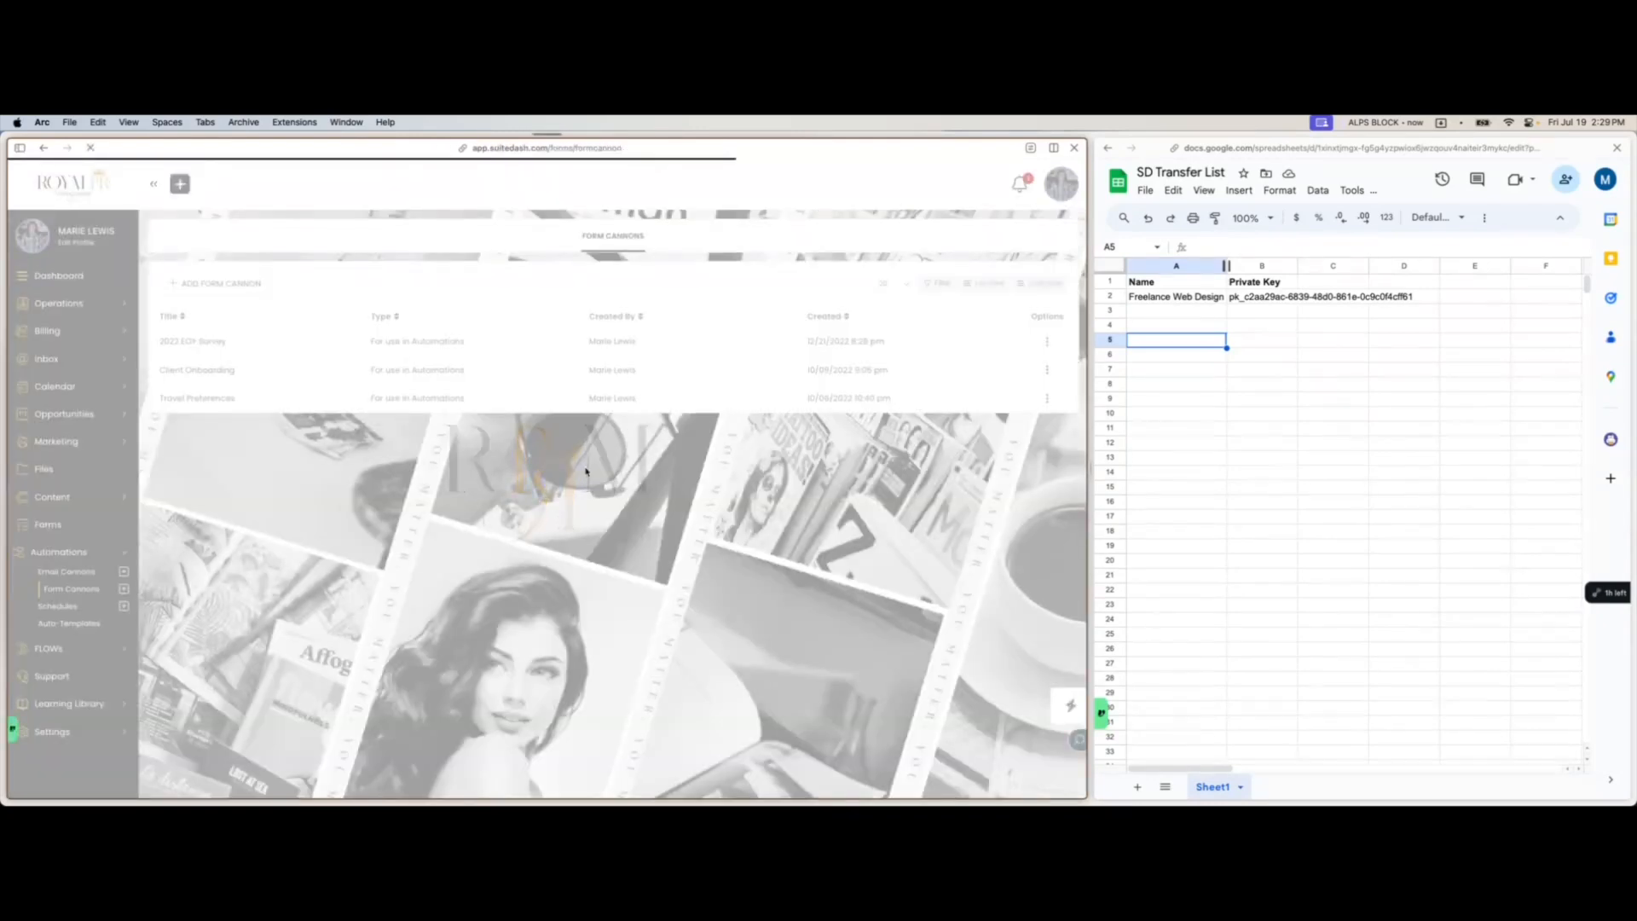
click(1047, 398)
click(1005, 421)
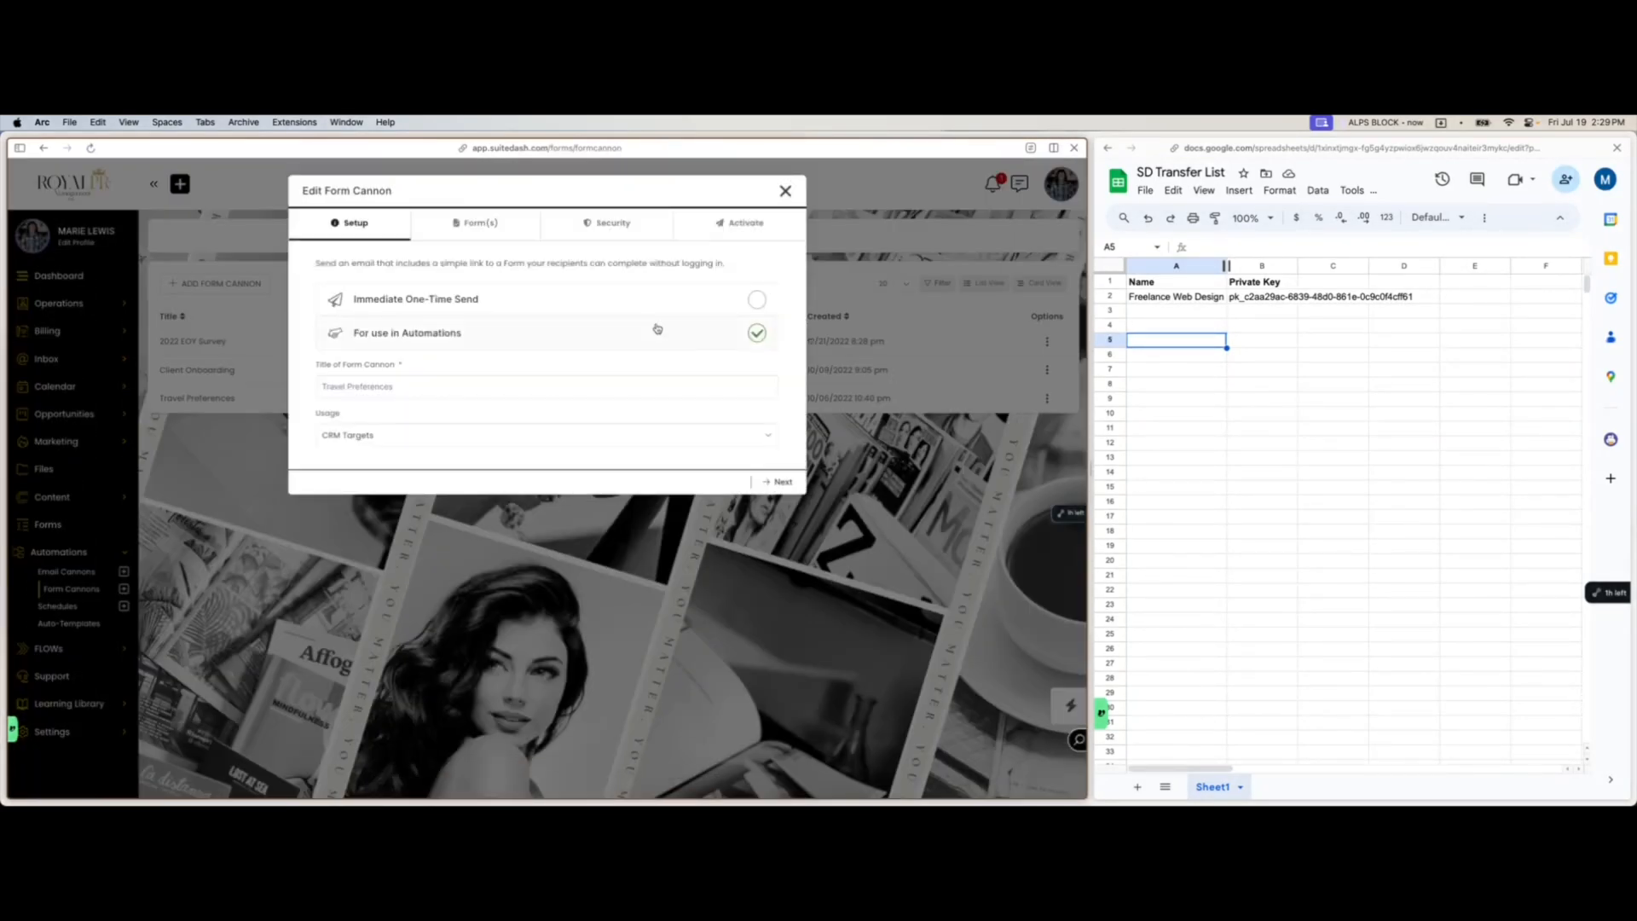
click(504, 226)
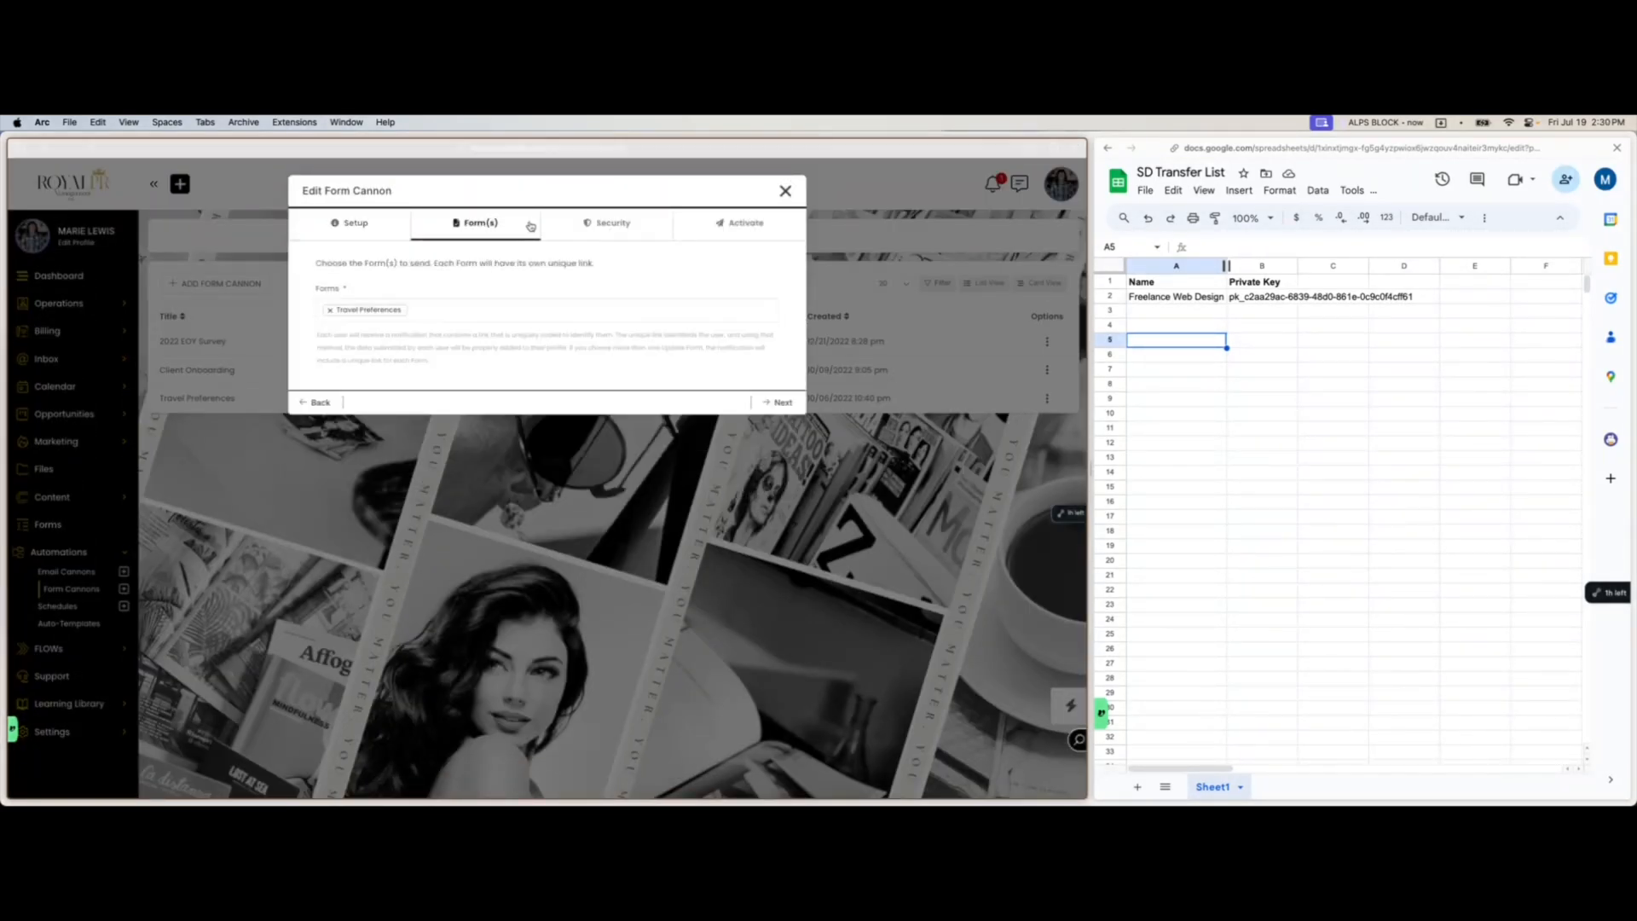
click(616, 227)
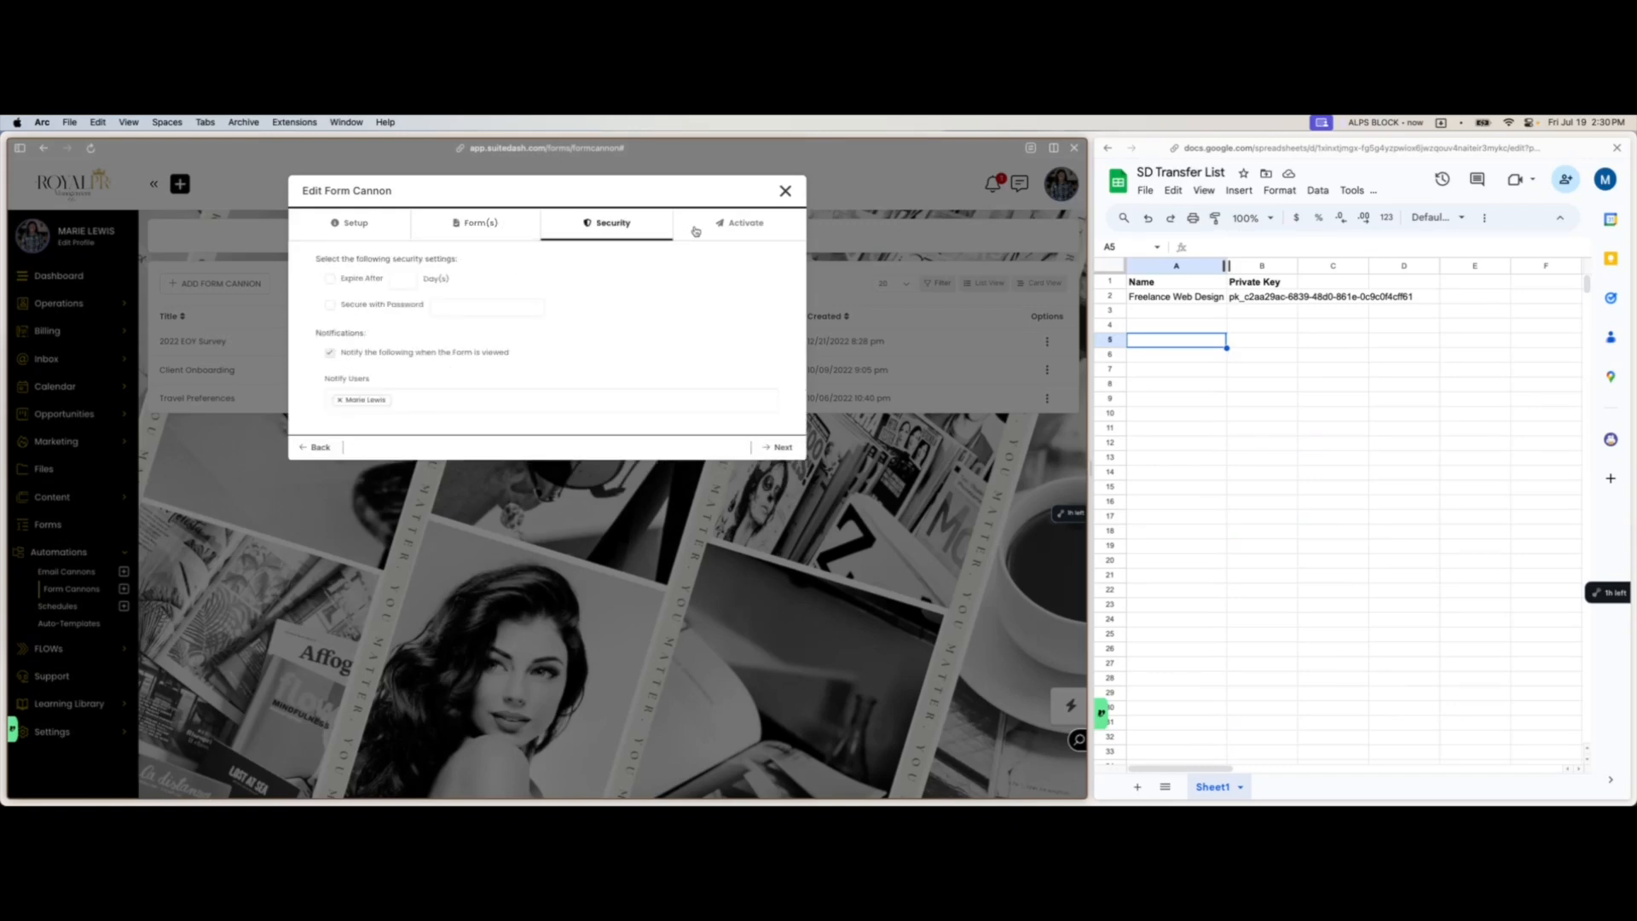
click(694, 227)
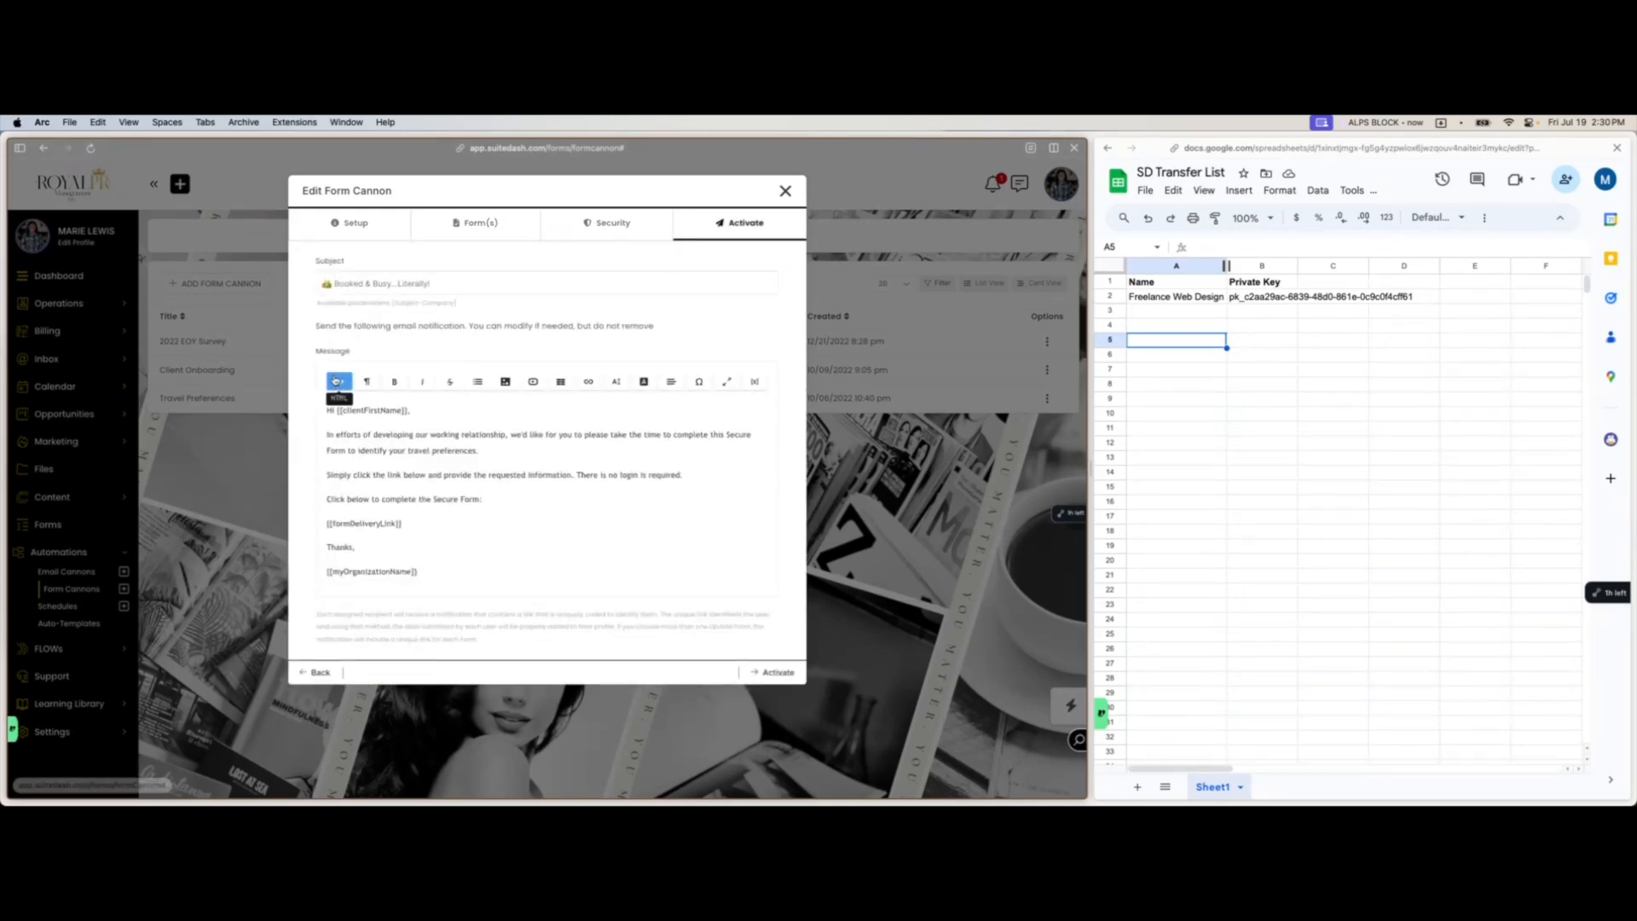
click(338, 381)
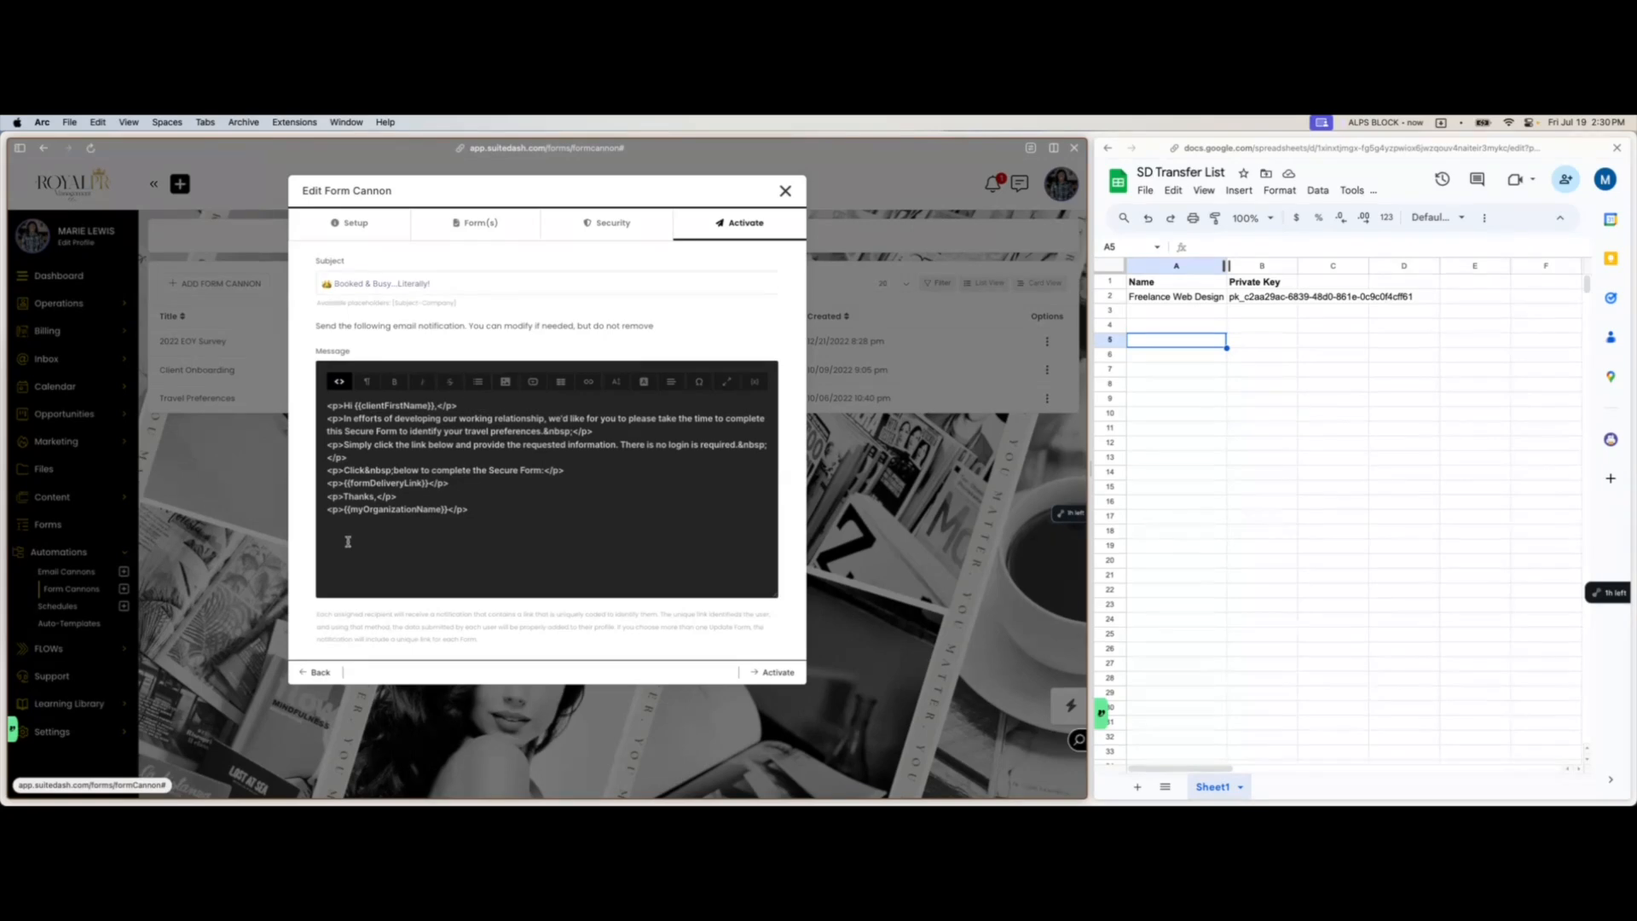
click(785, 192)
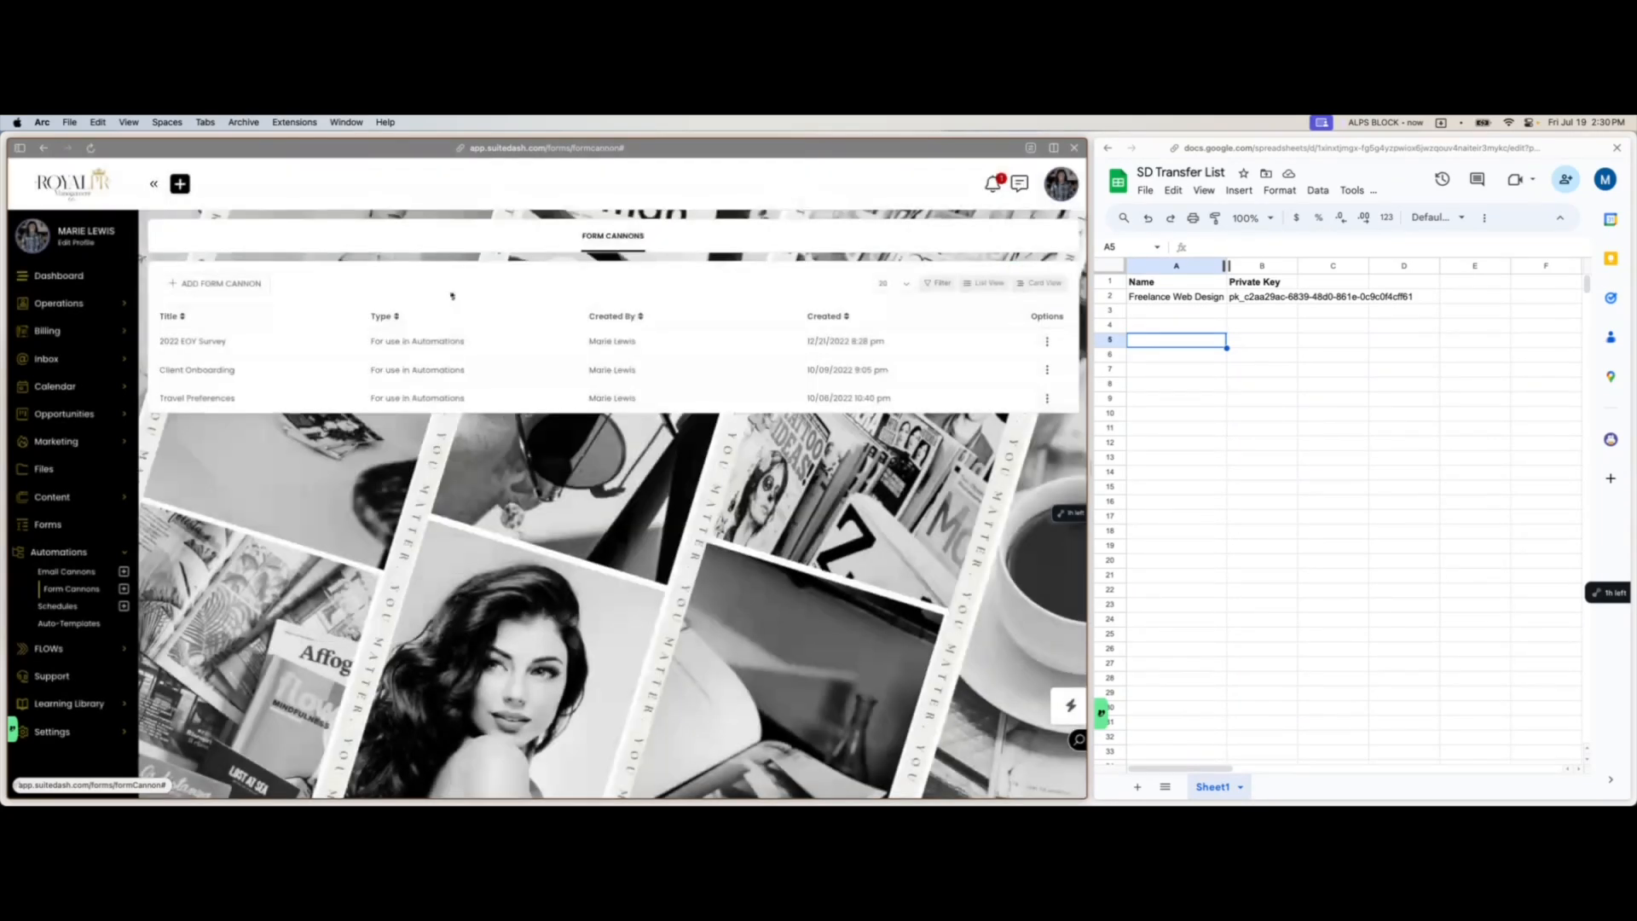
- Check the options and settings of the "SMS --" schedule for staff targets, closing its settings without saving
click(62, 606)
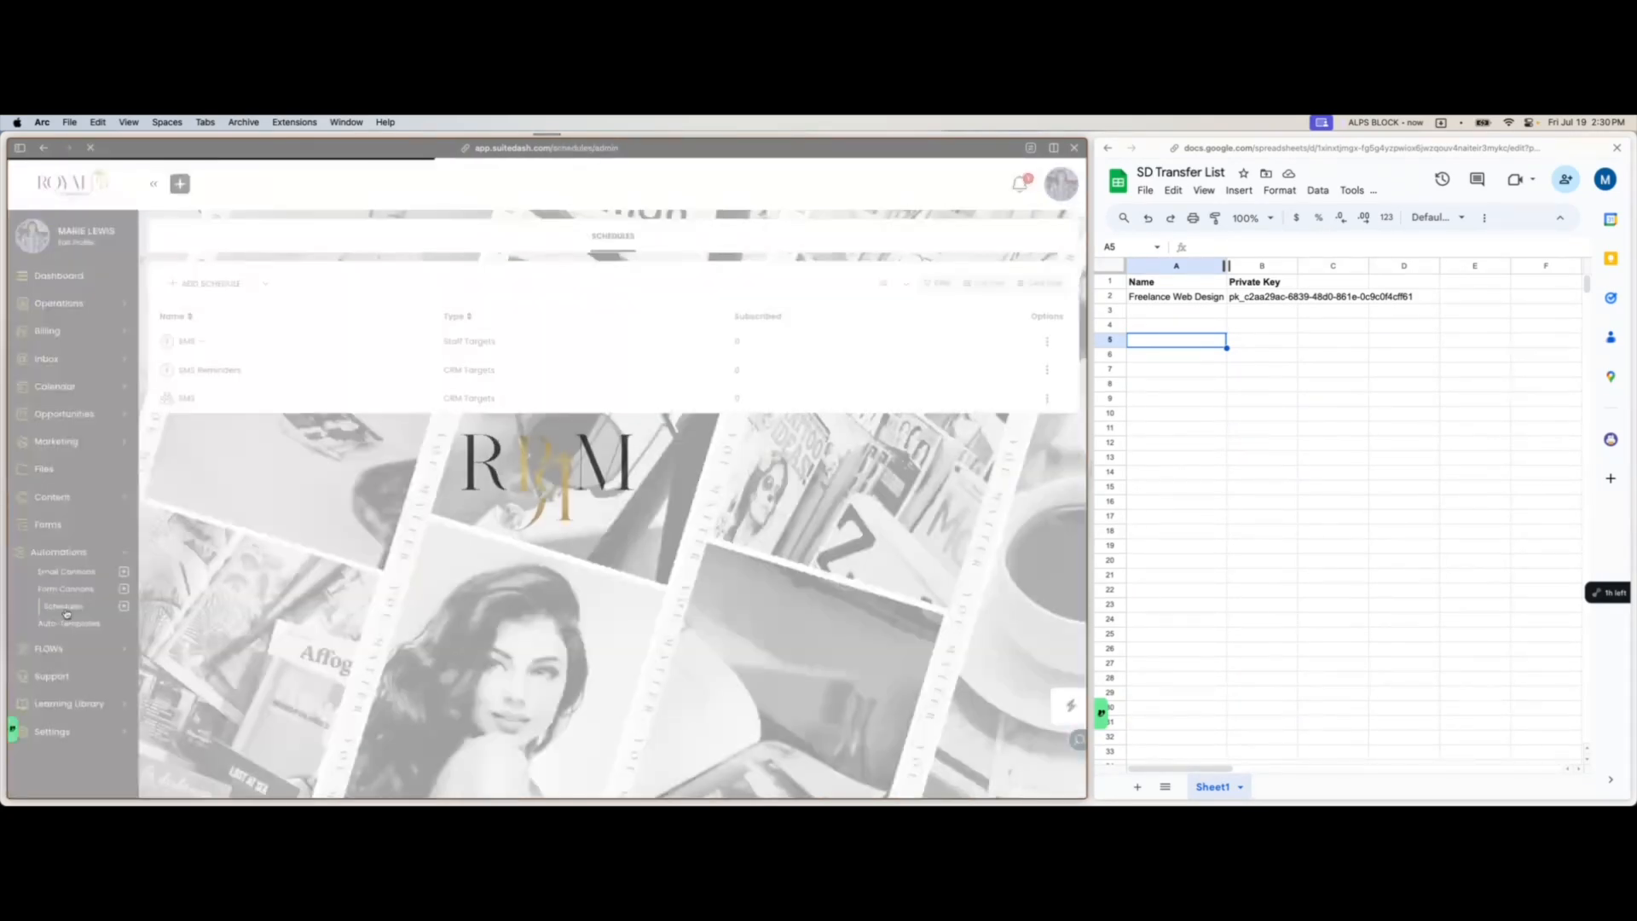
click(1047, 342)
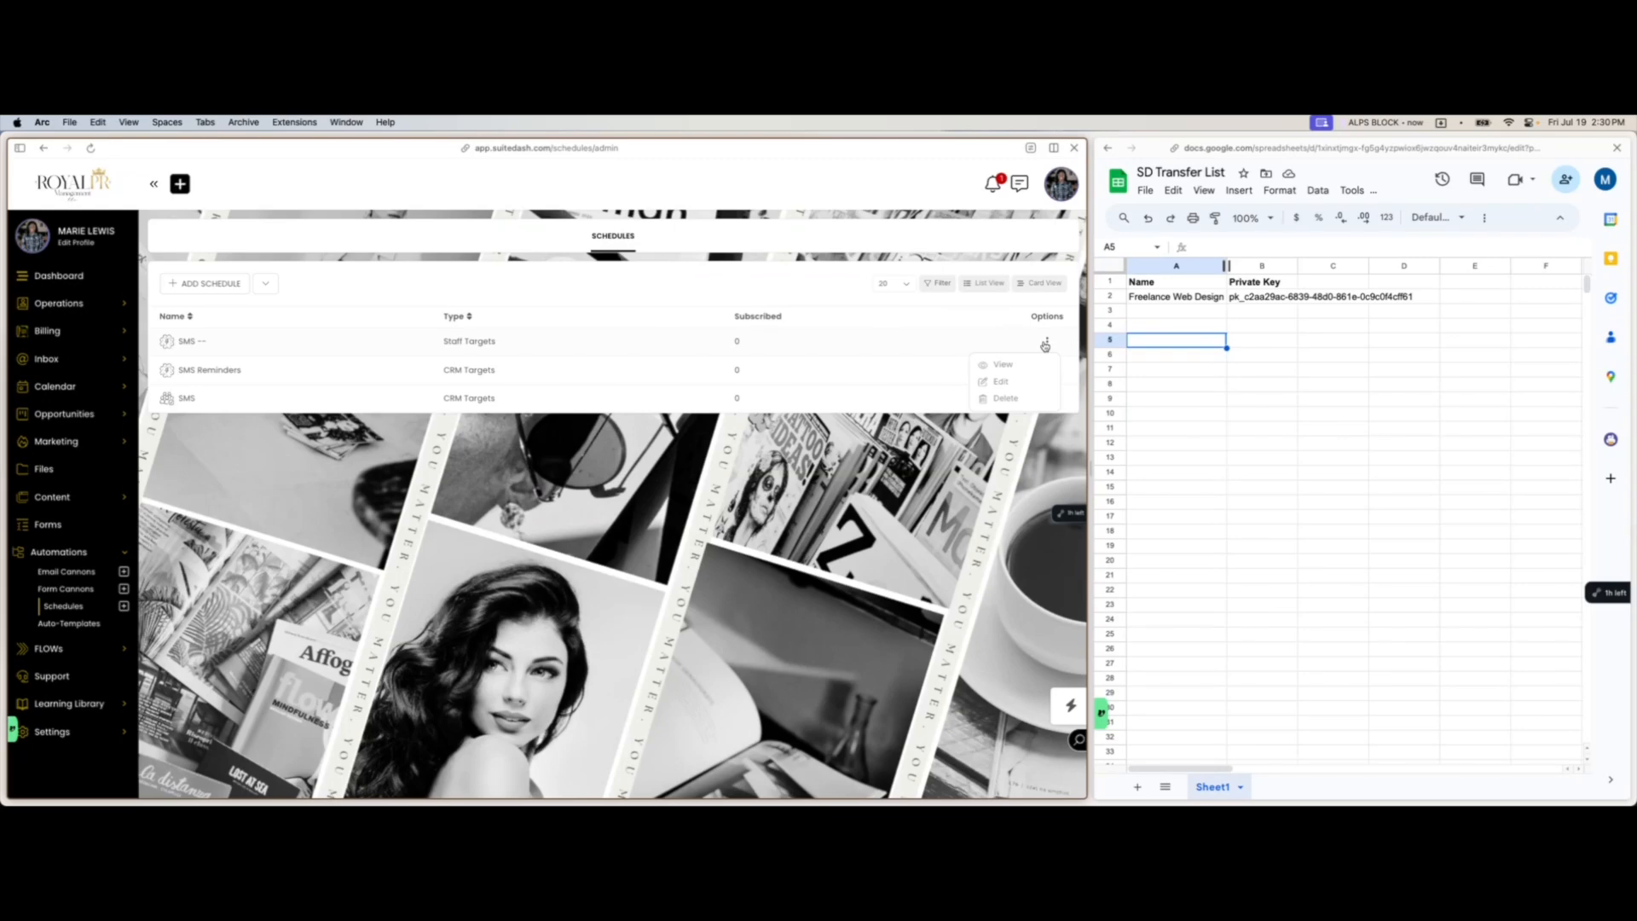
click(1009, 383)
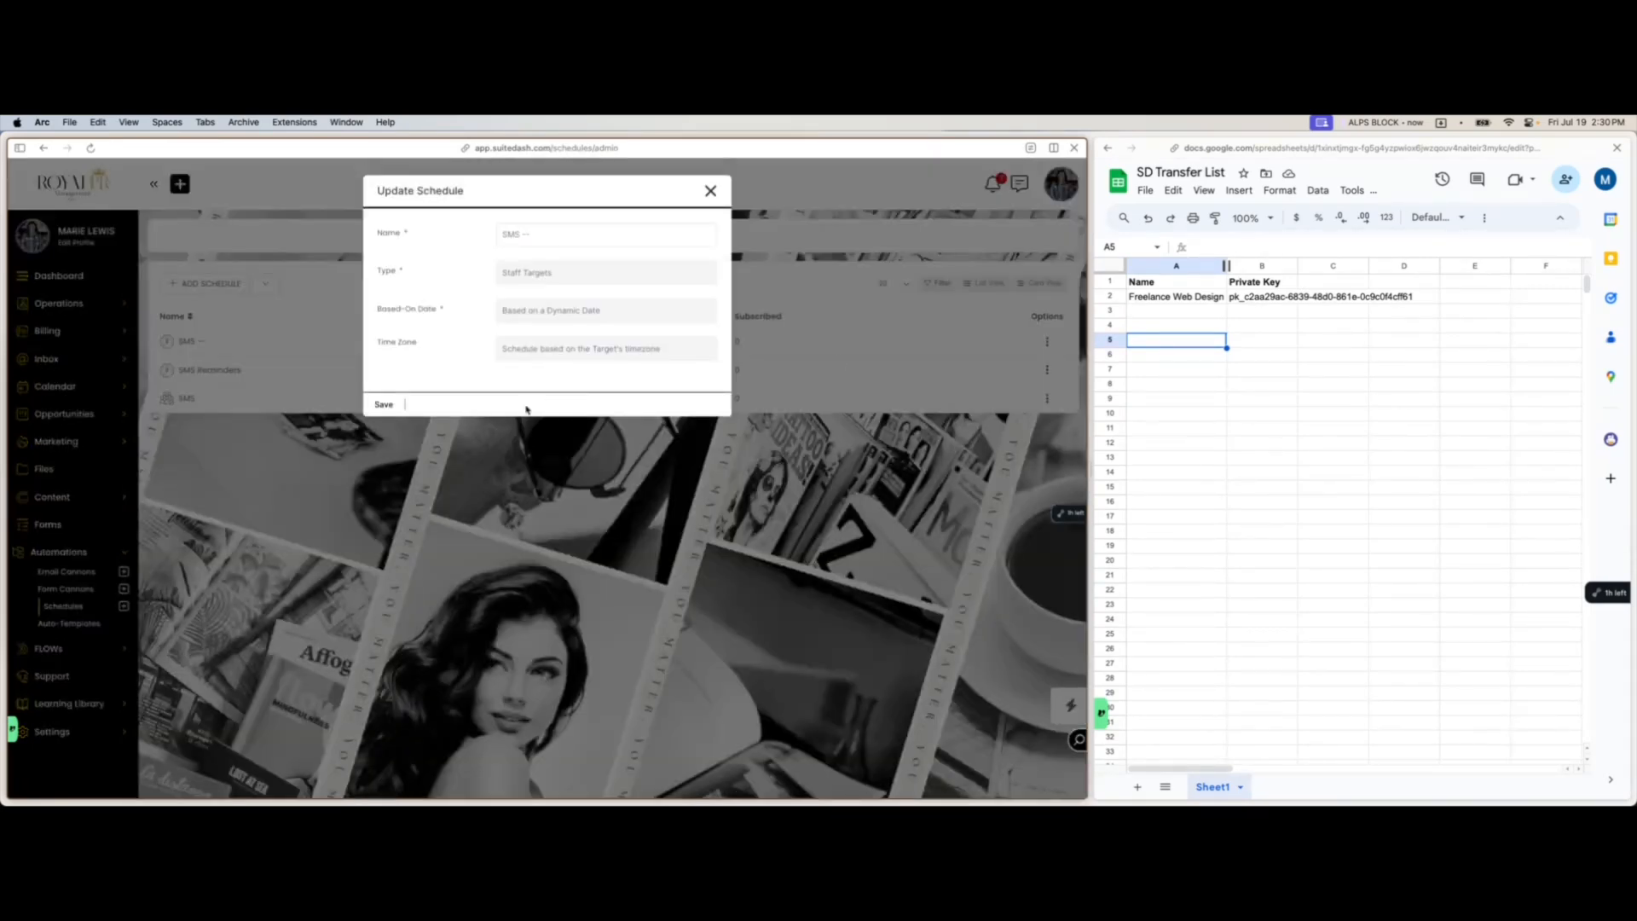
click(710, 191)
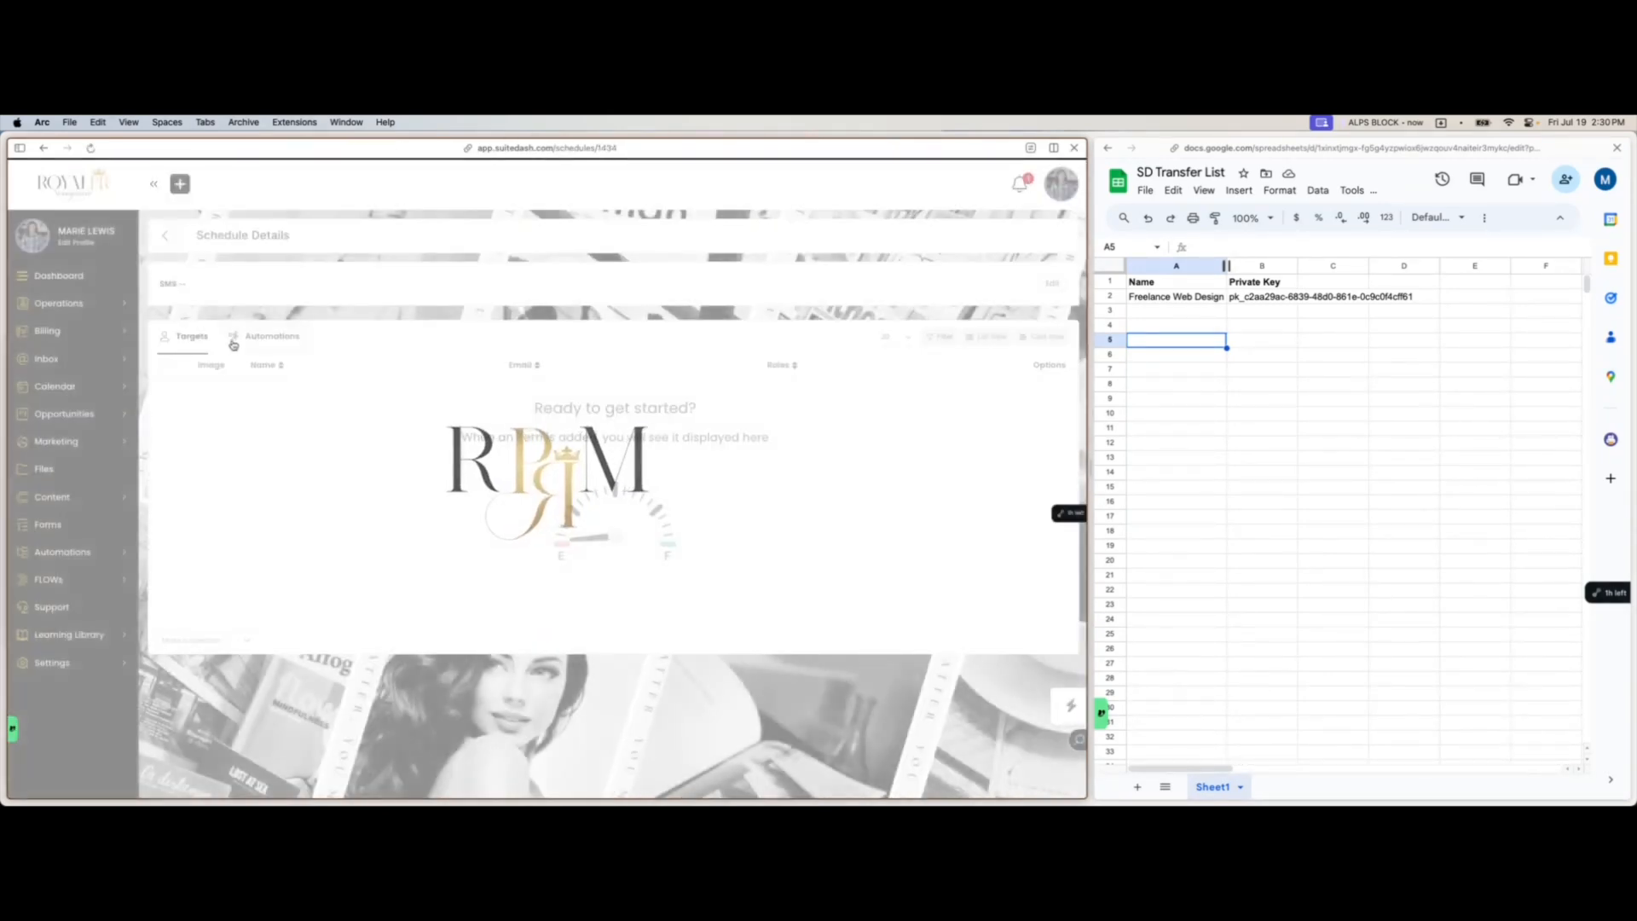
- Examine how automations are added and configured for the "SMS --" schedule, and close the configuration without adding one
click(233, 341)
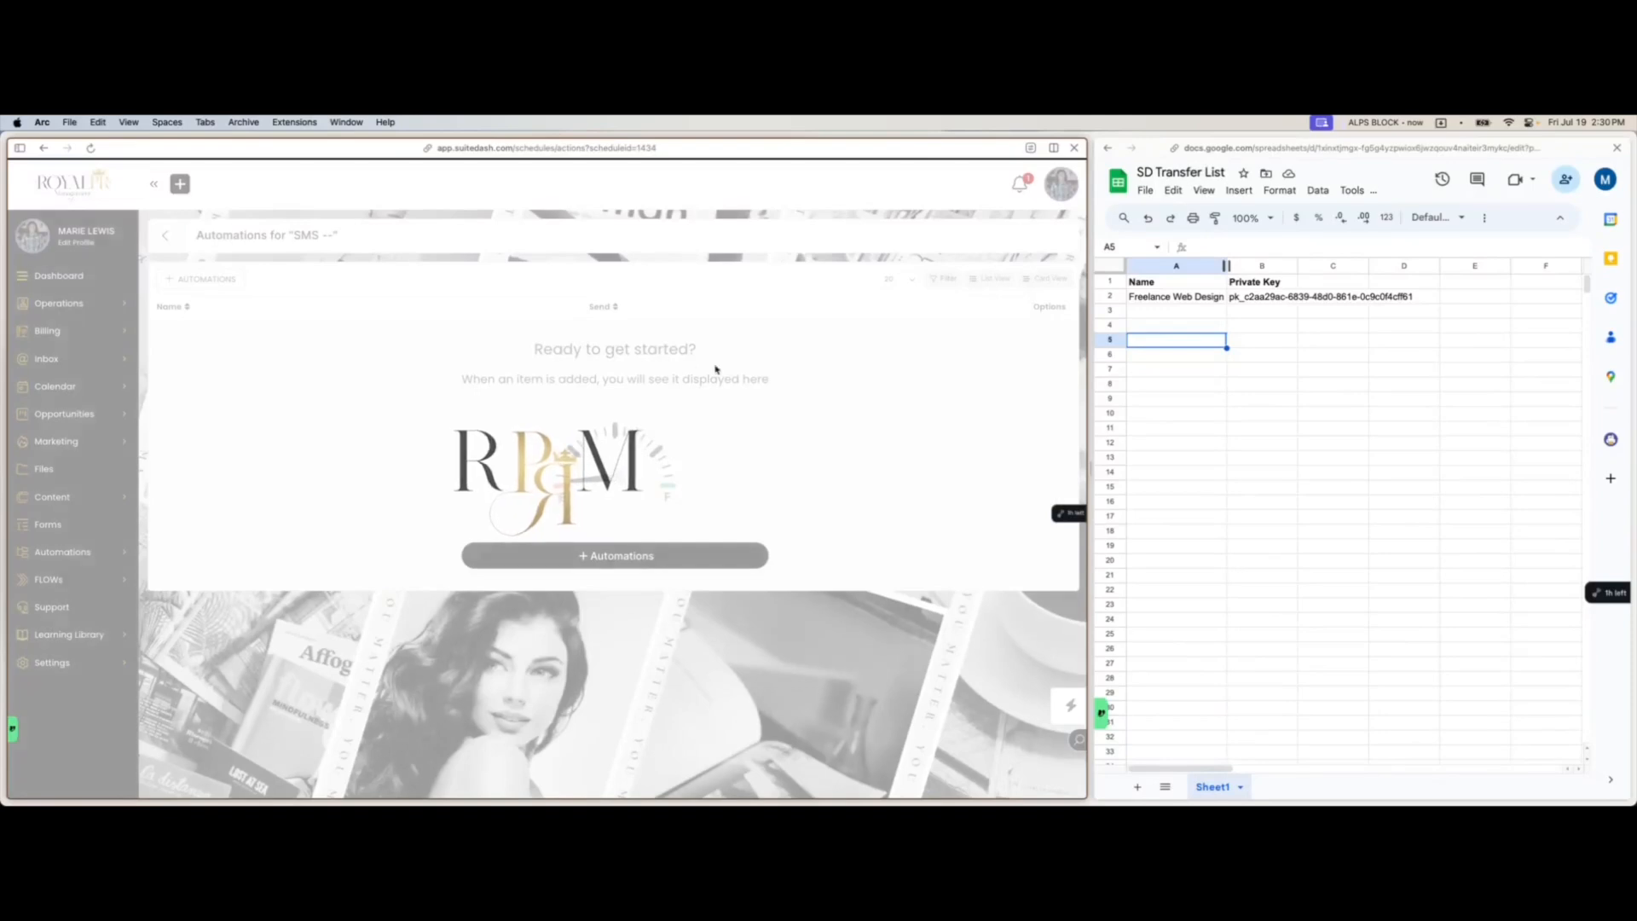
click(618, 556)
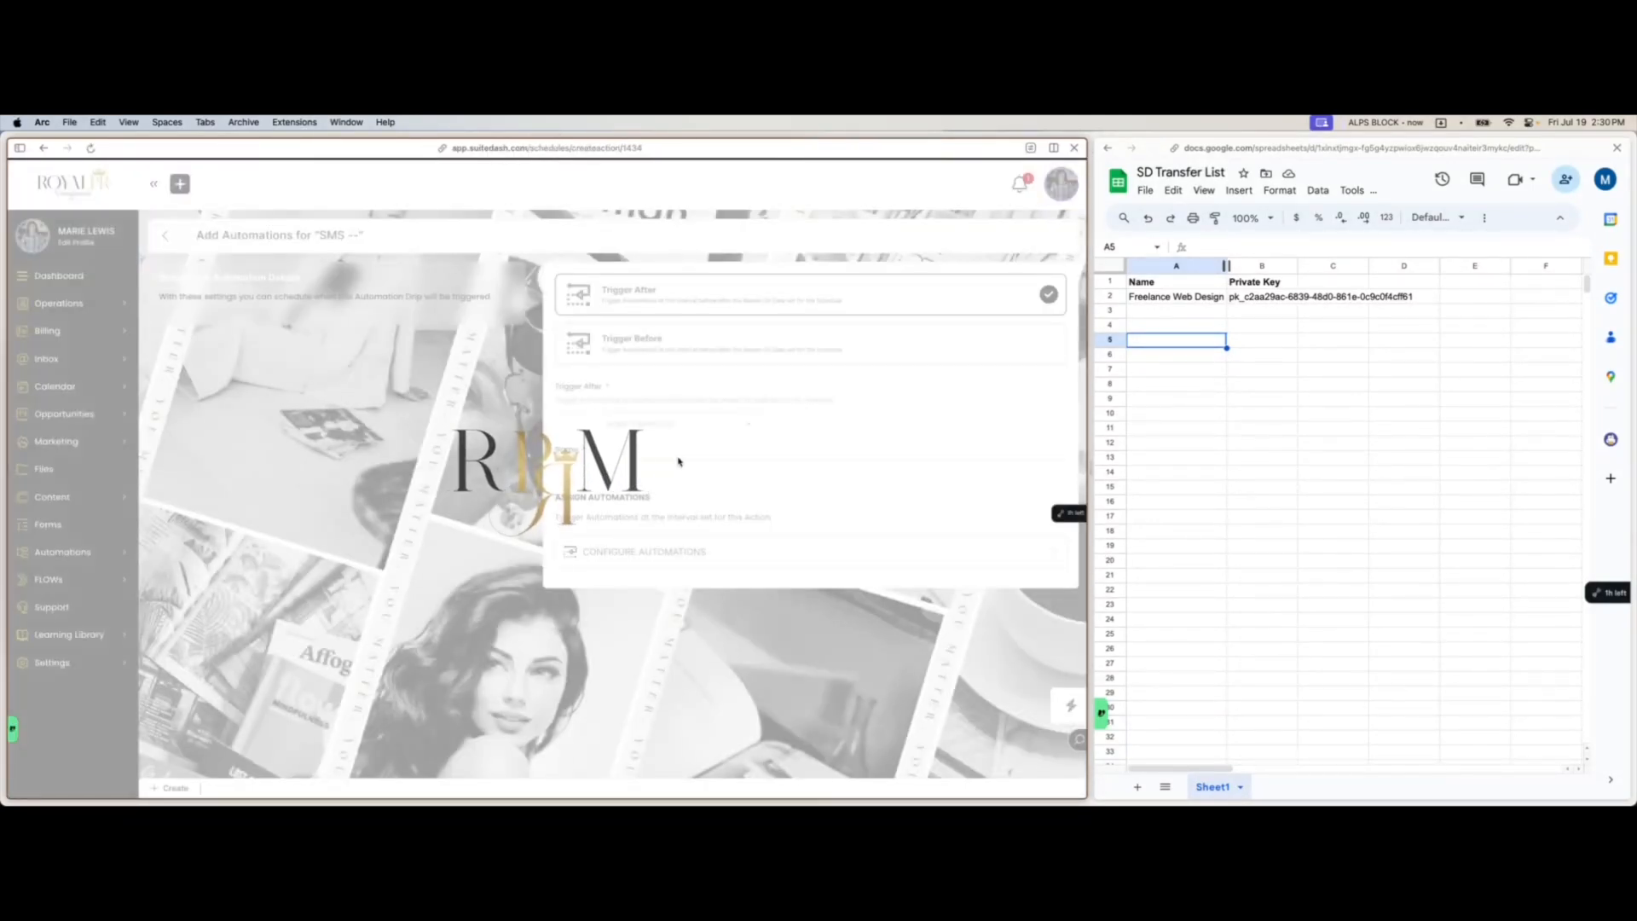
click(642, 552)
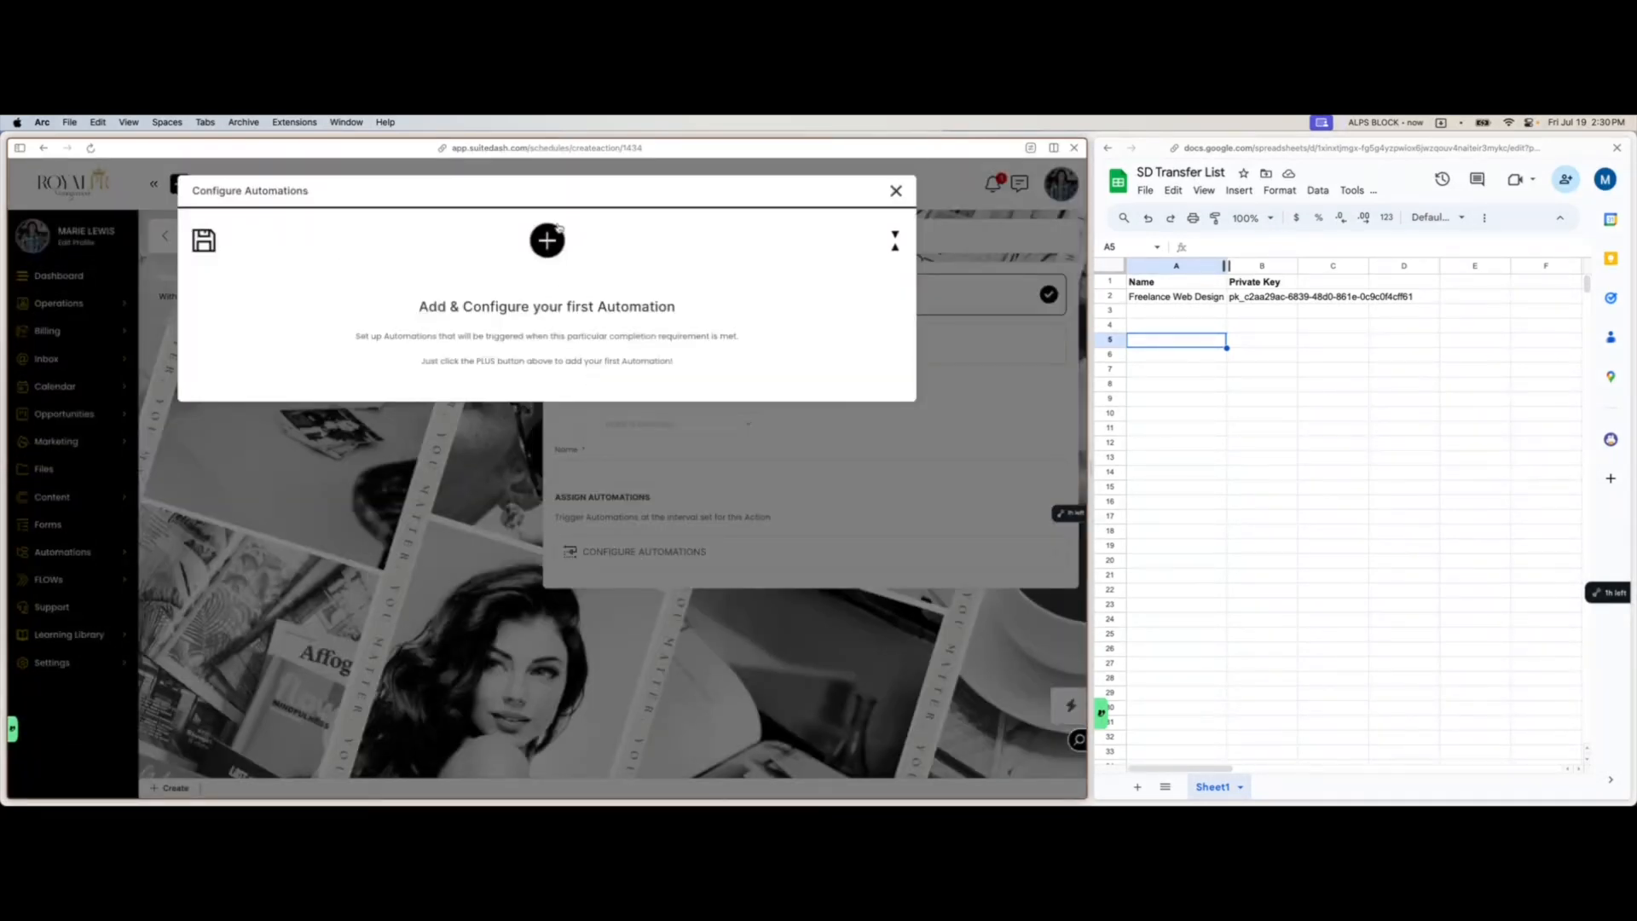
click(546, 253)
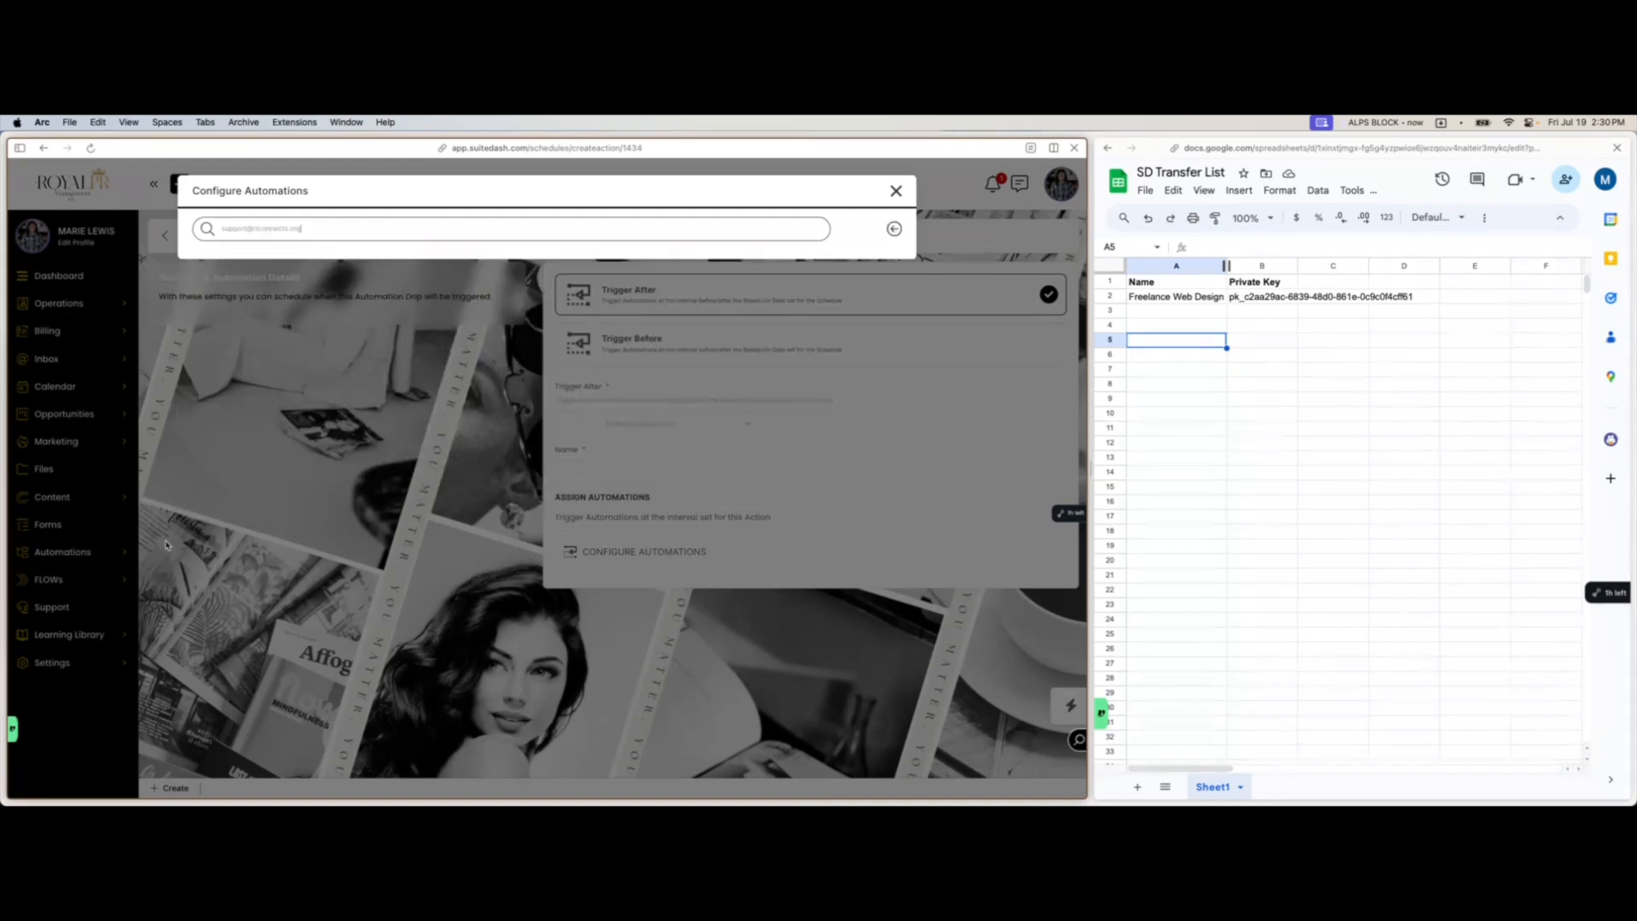
click(895, 191)
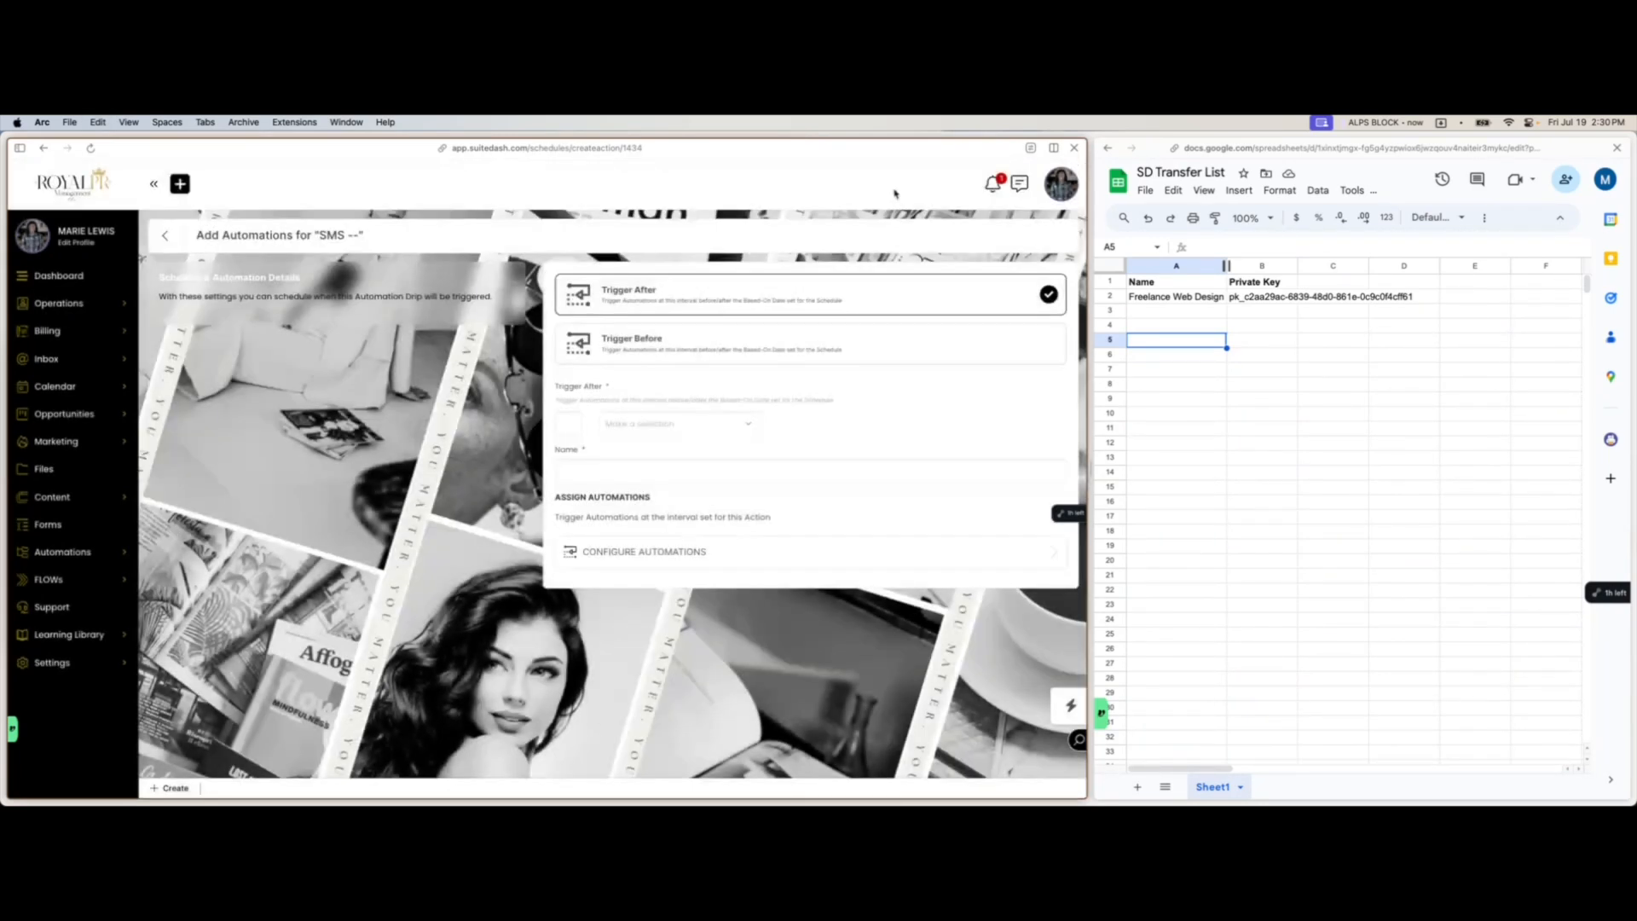
- Check which options the Onboarding FLOW offers in the FLOWs list, dismissing the welcome notice
click(78, 583)
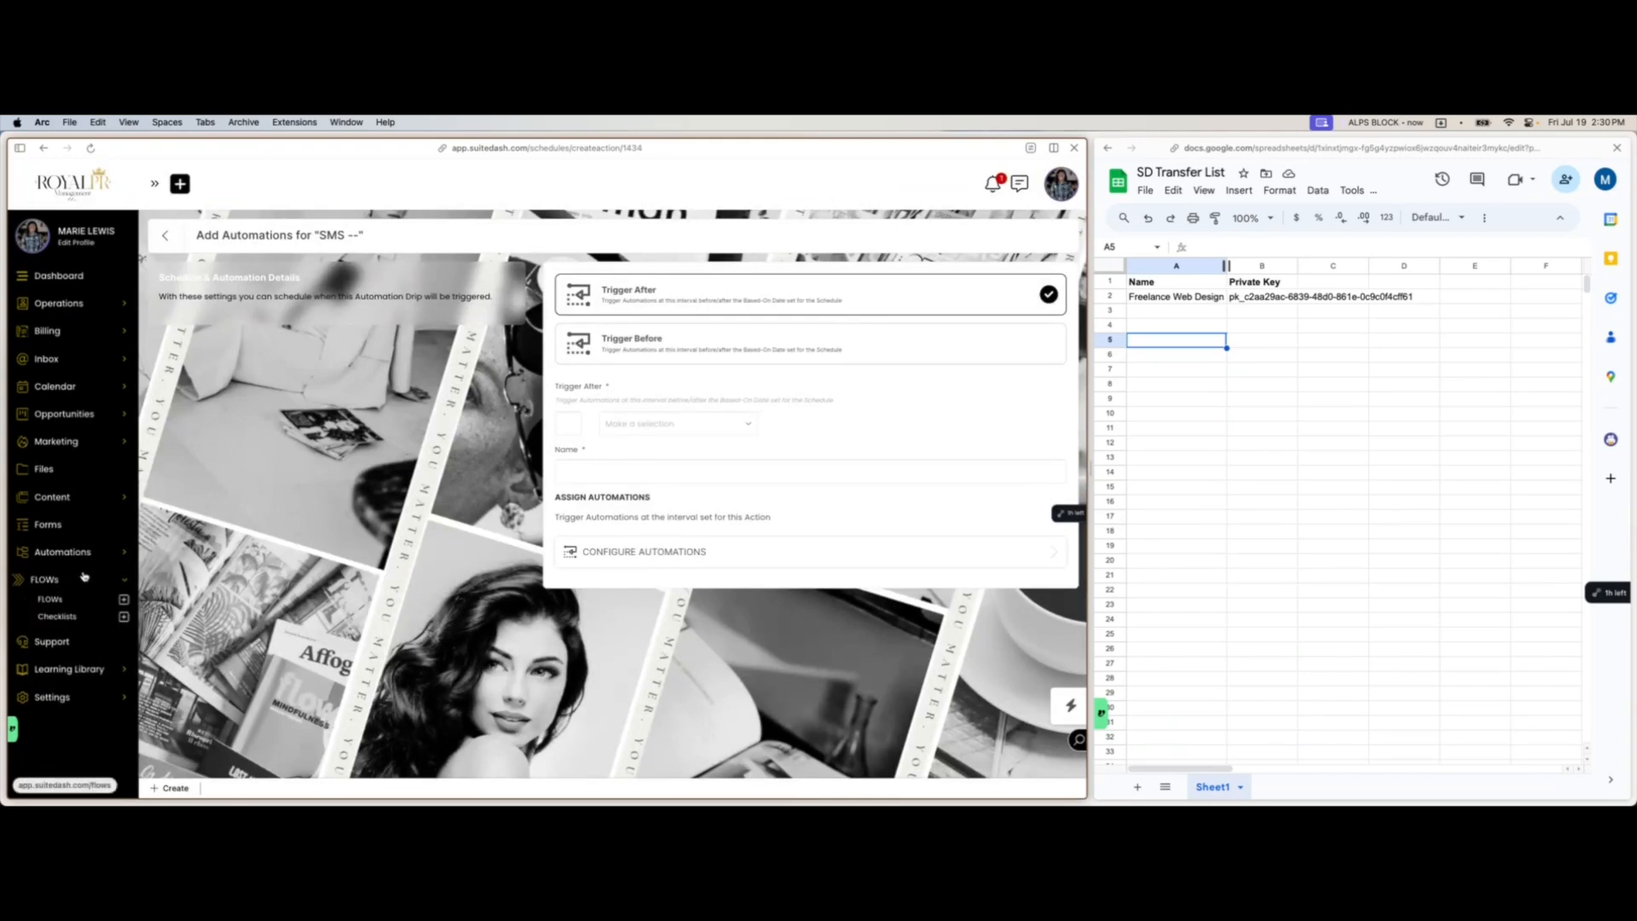
click(53, 601)
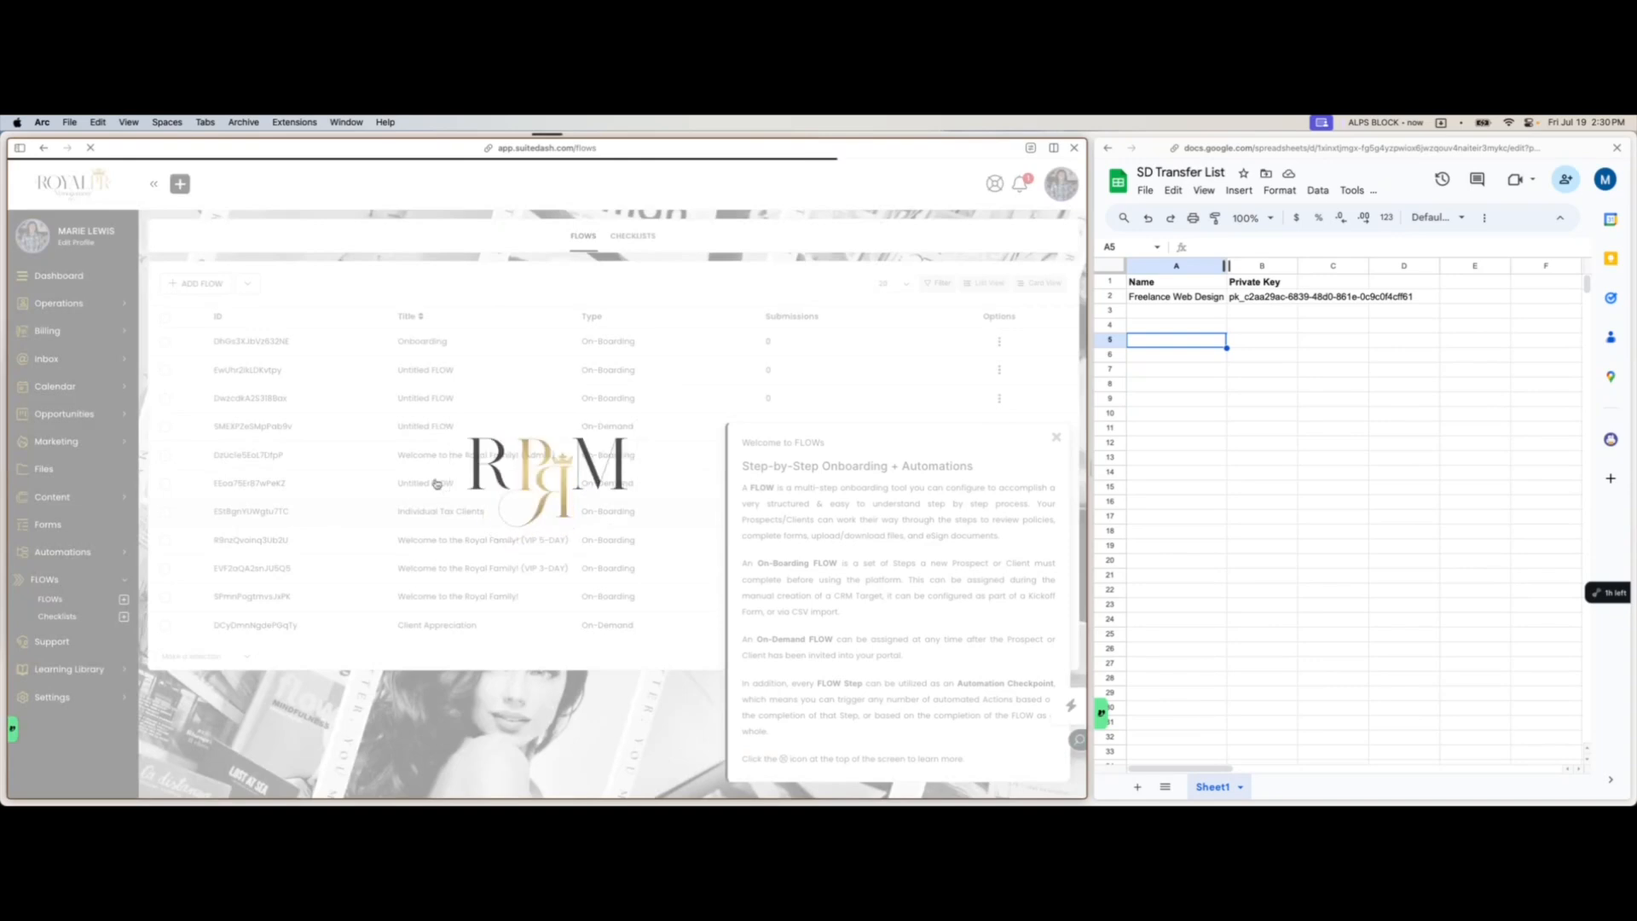
click(1057, 438)
click(1000, 340)
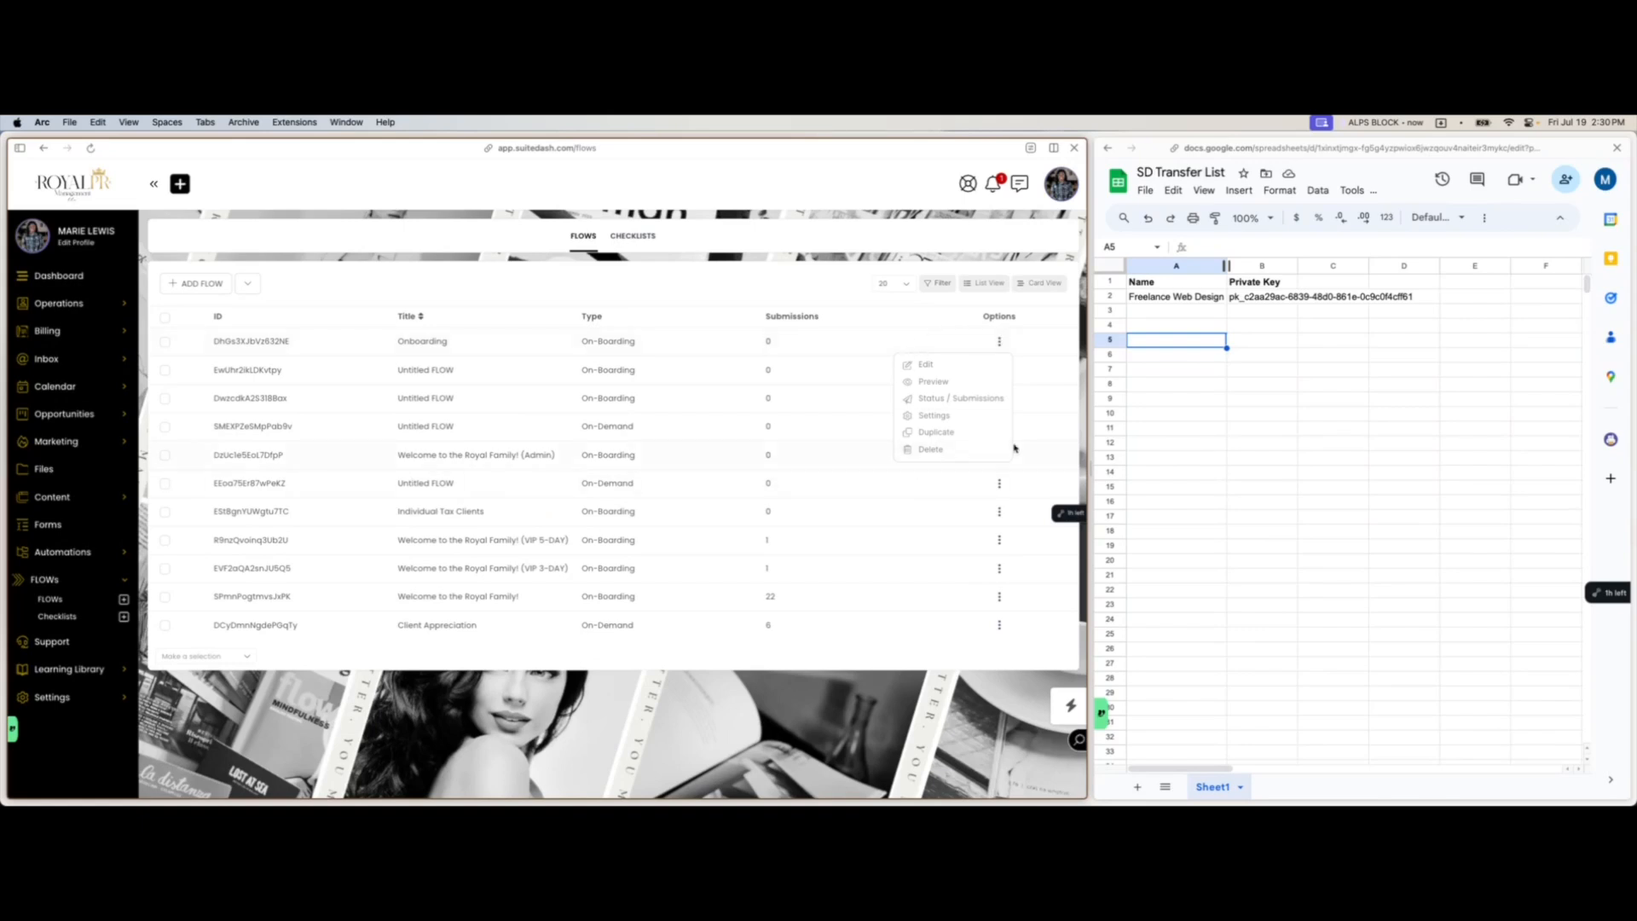
- Open the Onboarding FLOW and examine the details of its first step, including the embedded checklist and automations
click(794, 350)
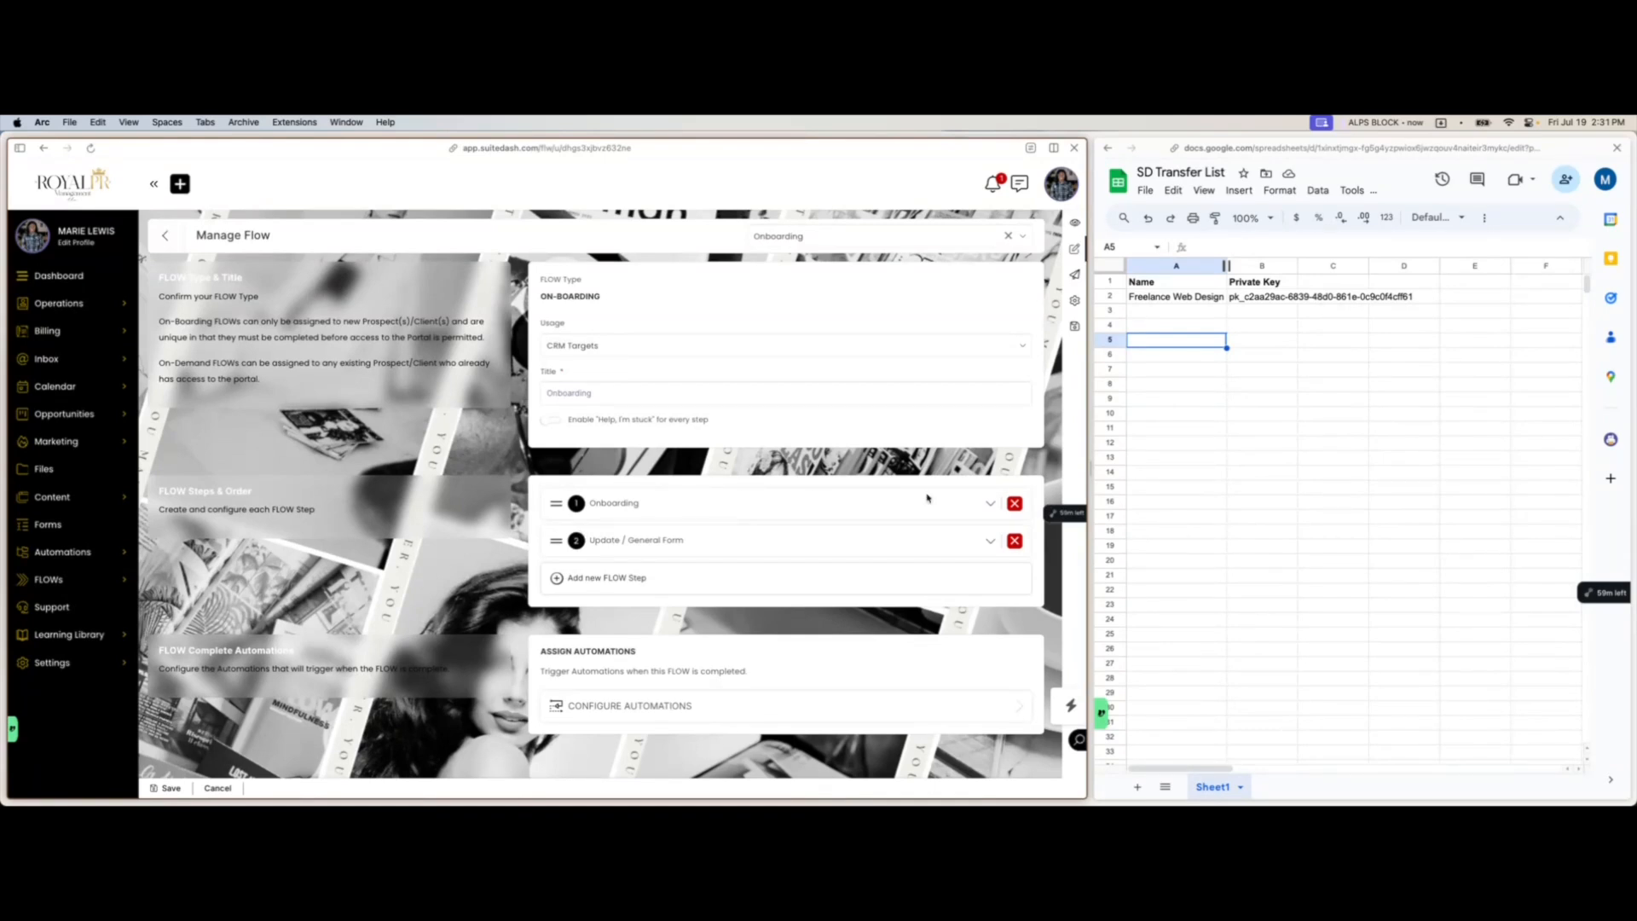
click(989, 504)
scroll(704, 644, down, 3)
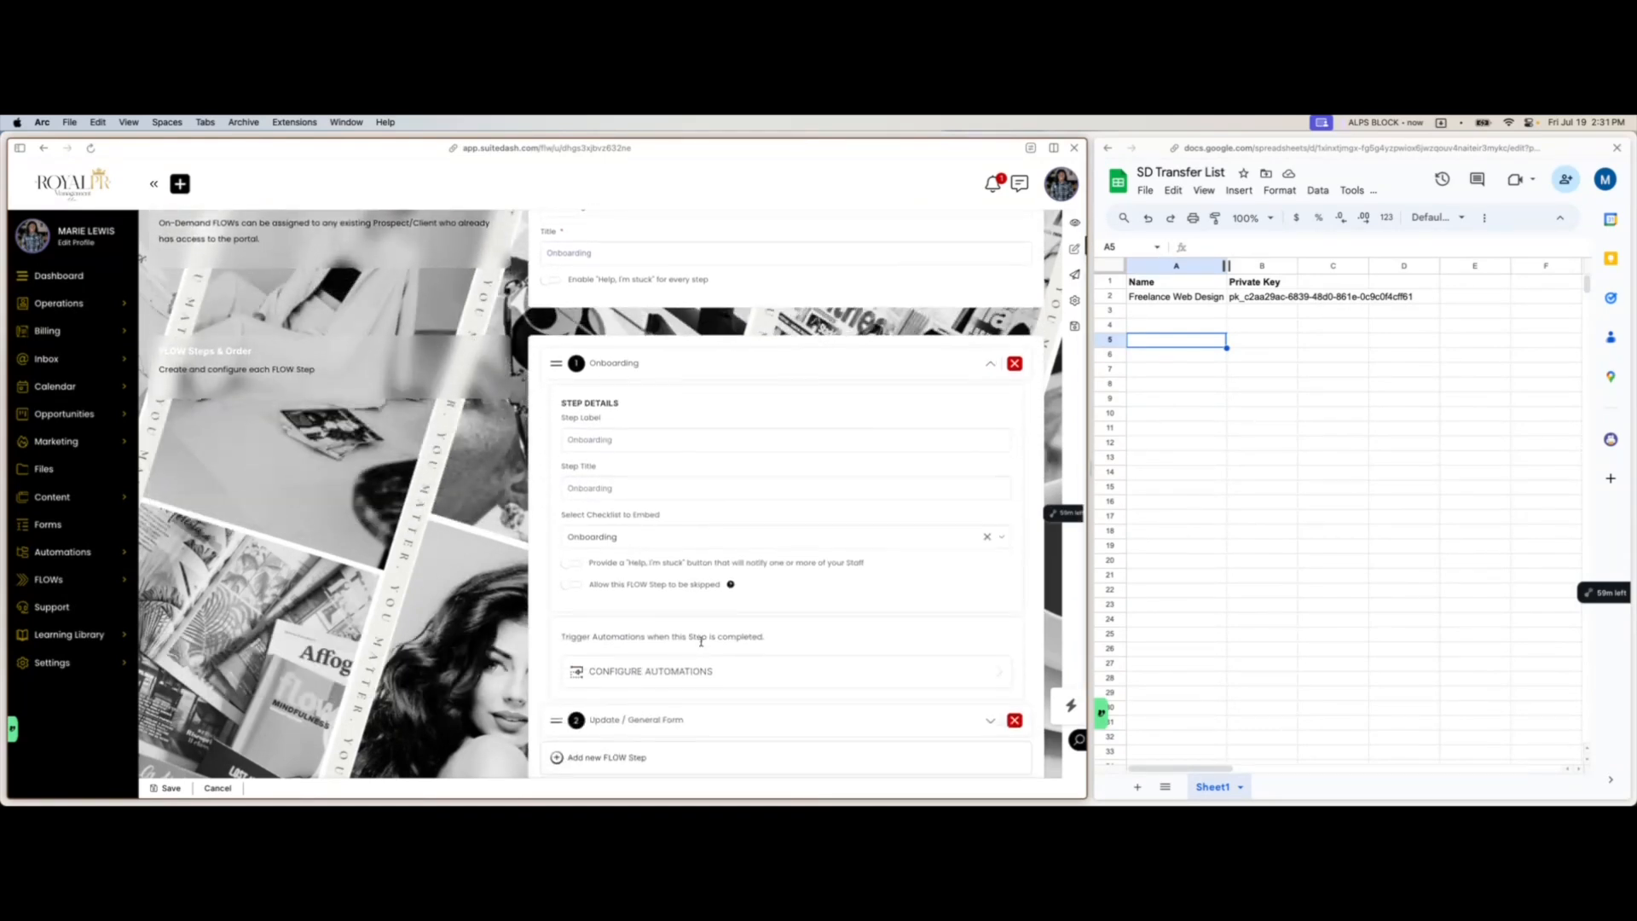
scroll(703, 644, down, 2)
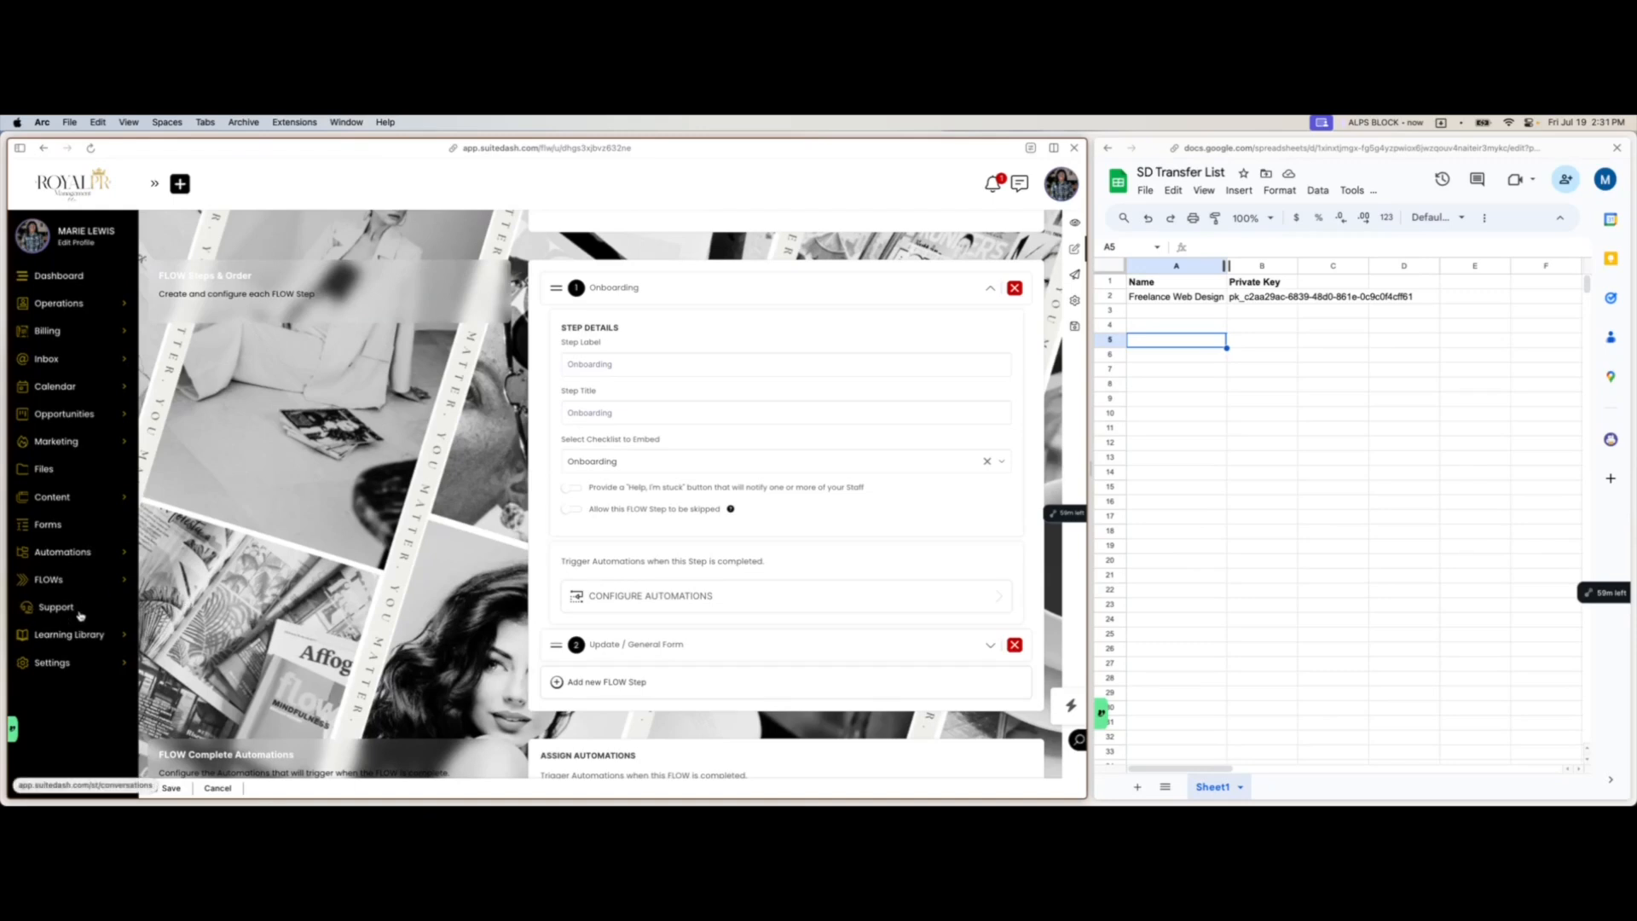
- Review the Learning Library products and check the options available for the first product
click(81, 639)
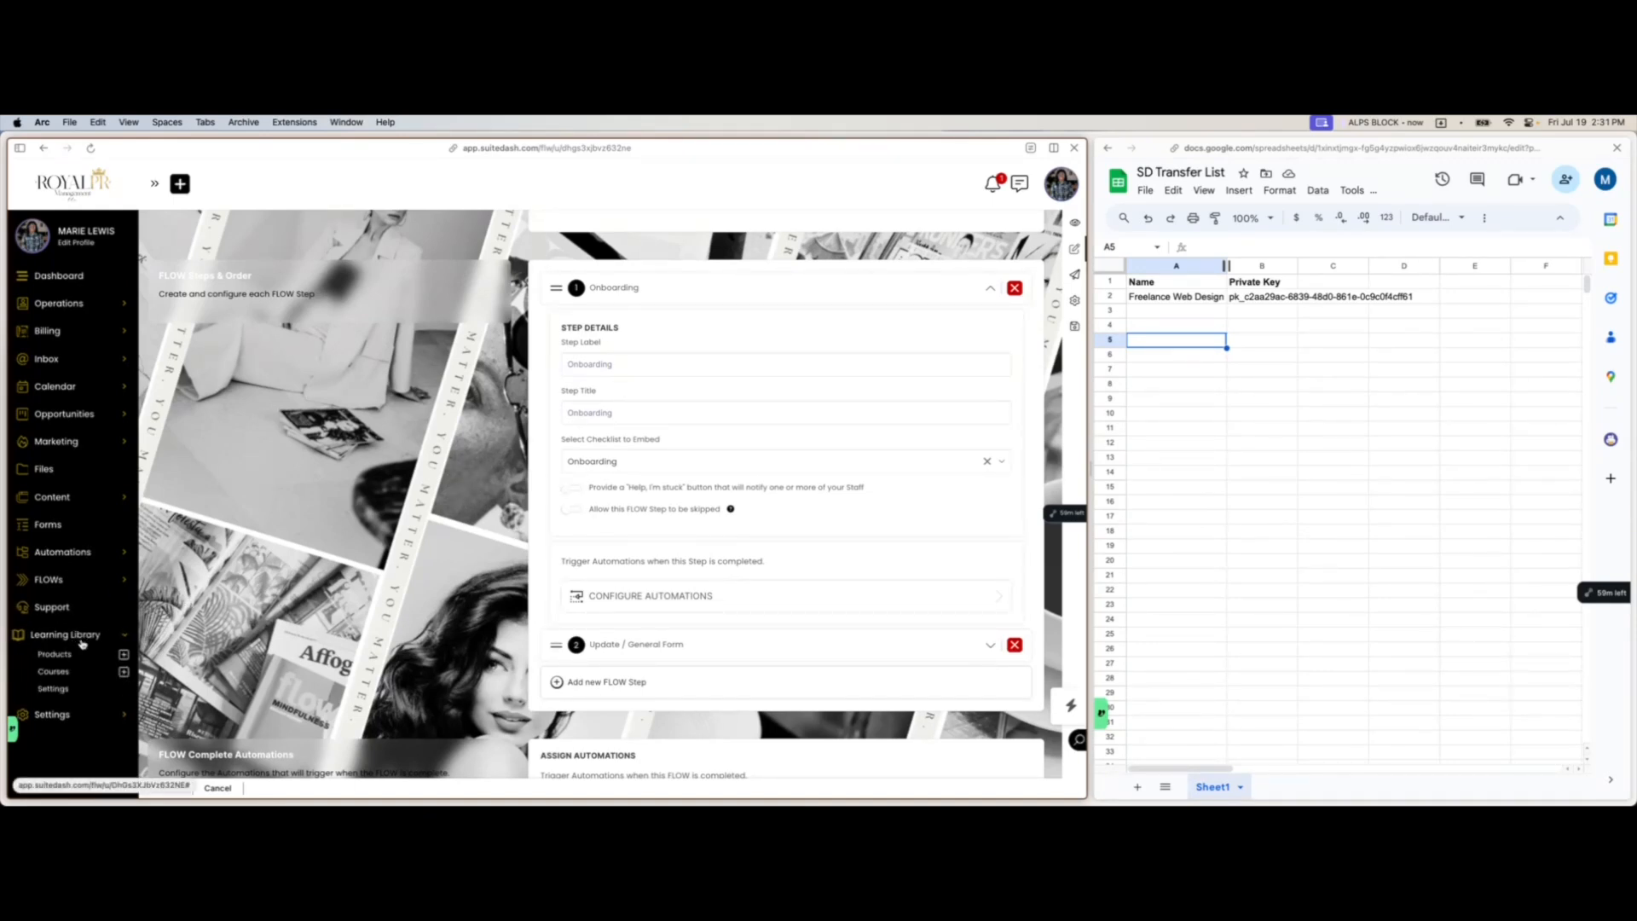
click(58, 655)
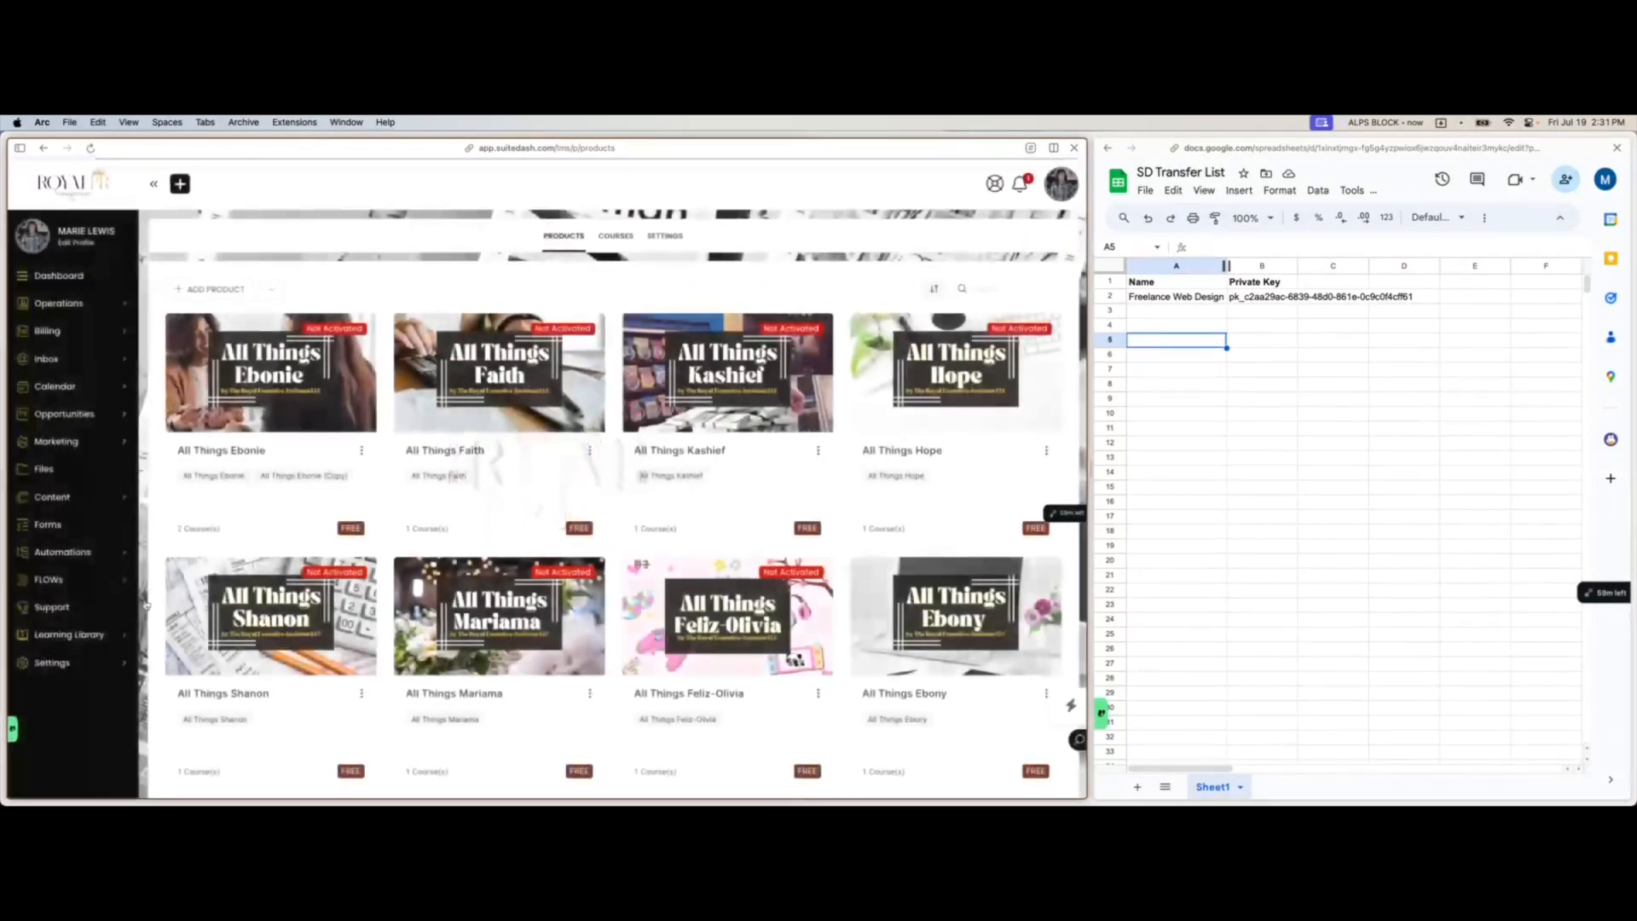
click(359, 451)
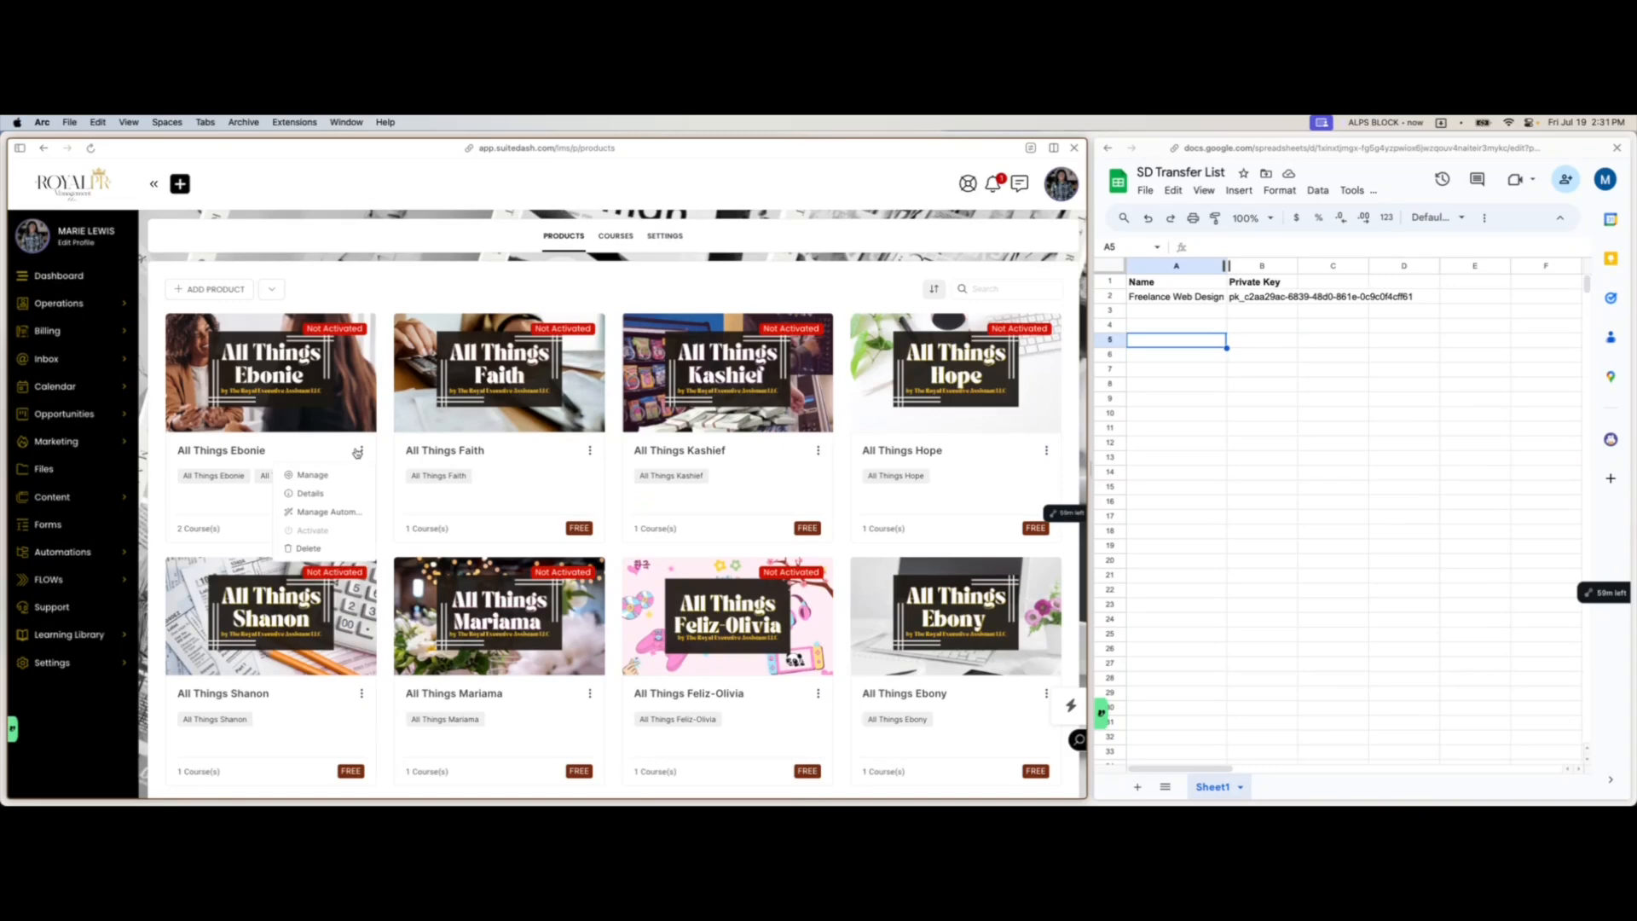
scroll(444, 281, down, 5)
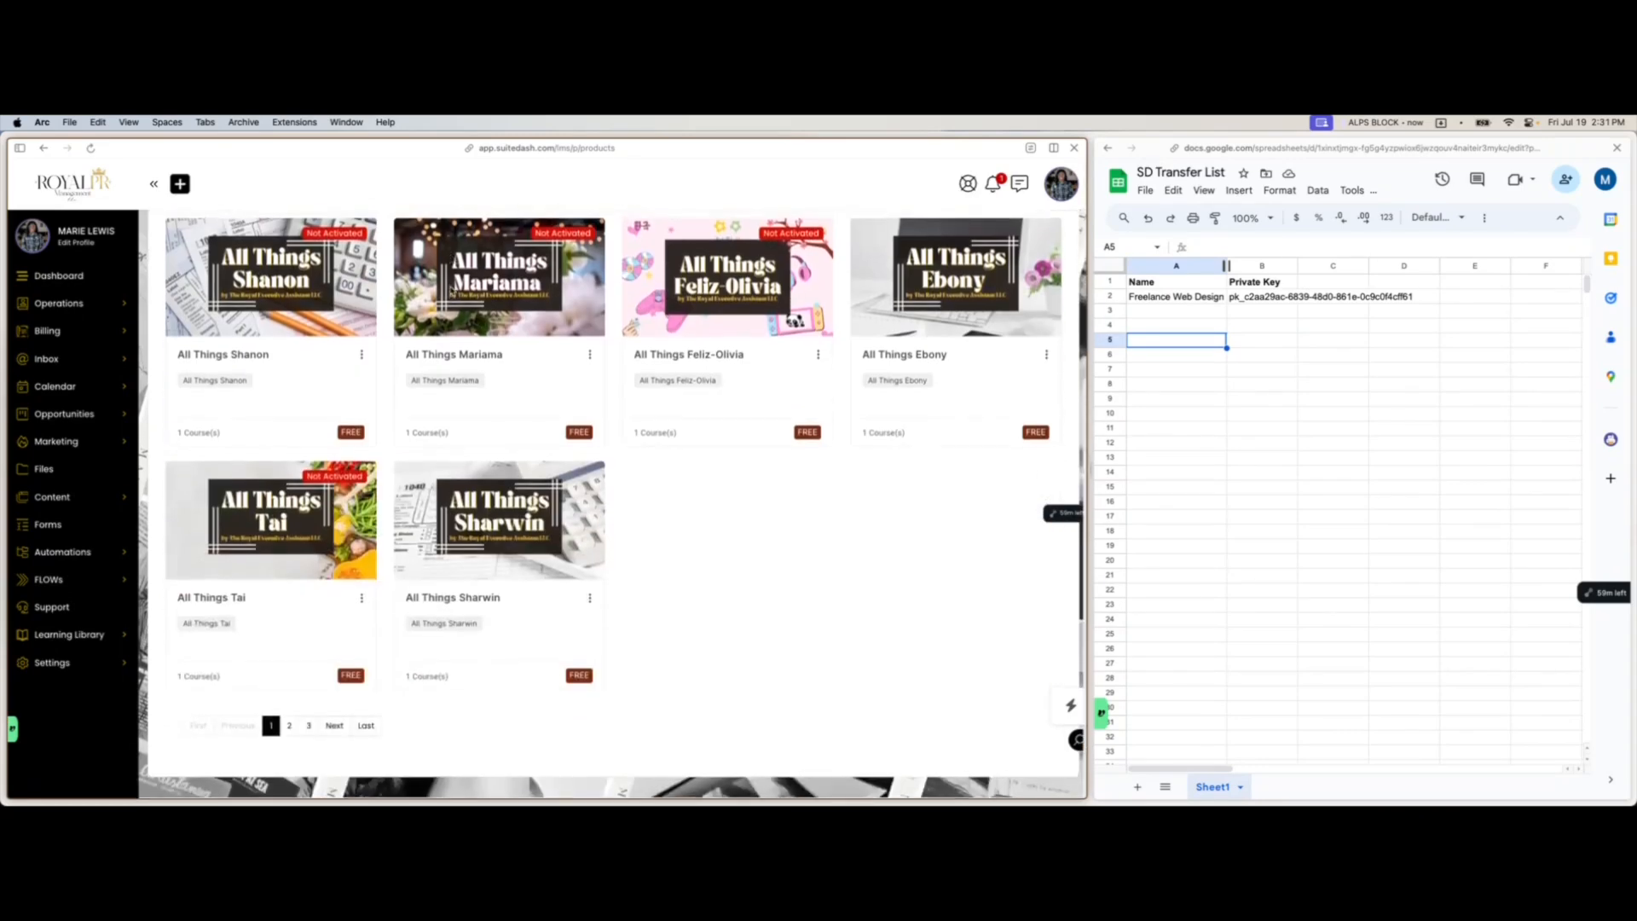
scroll(451, 290, up, 5)
click(360, 451)
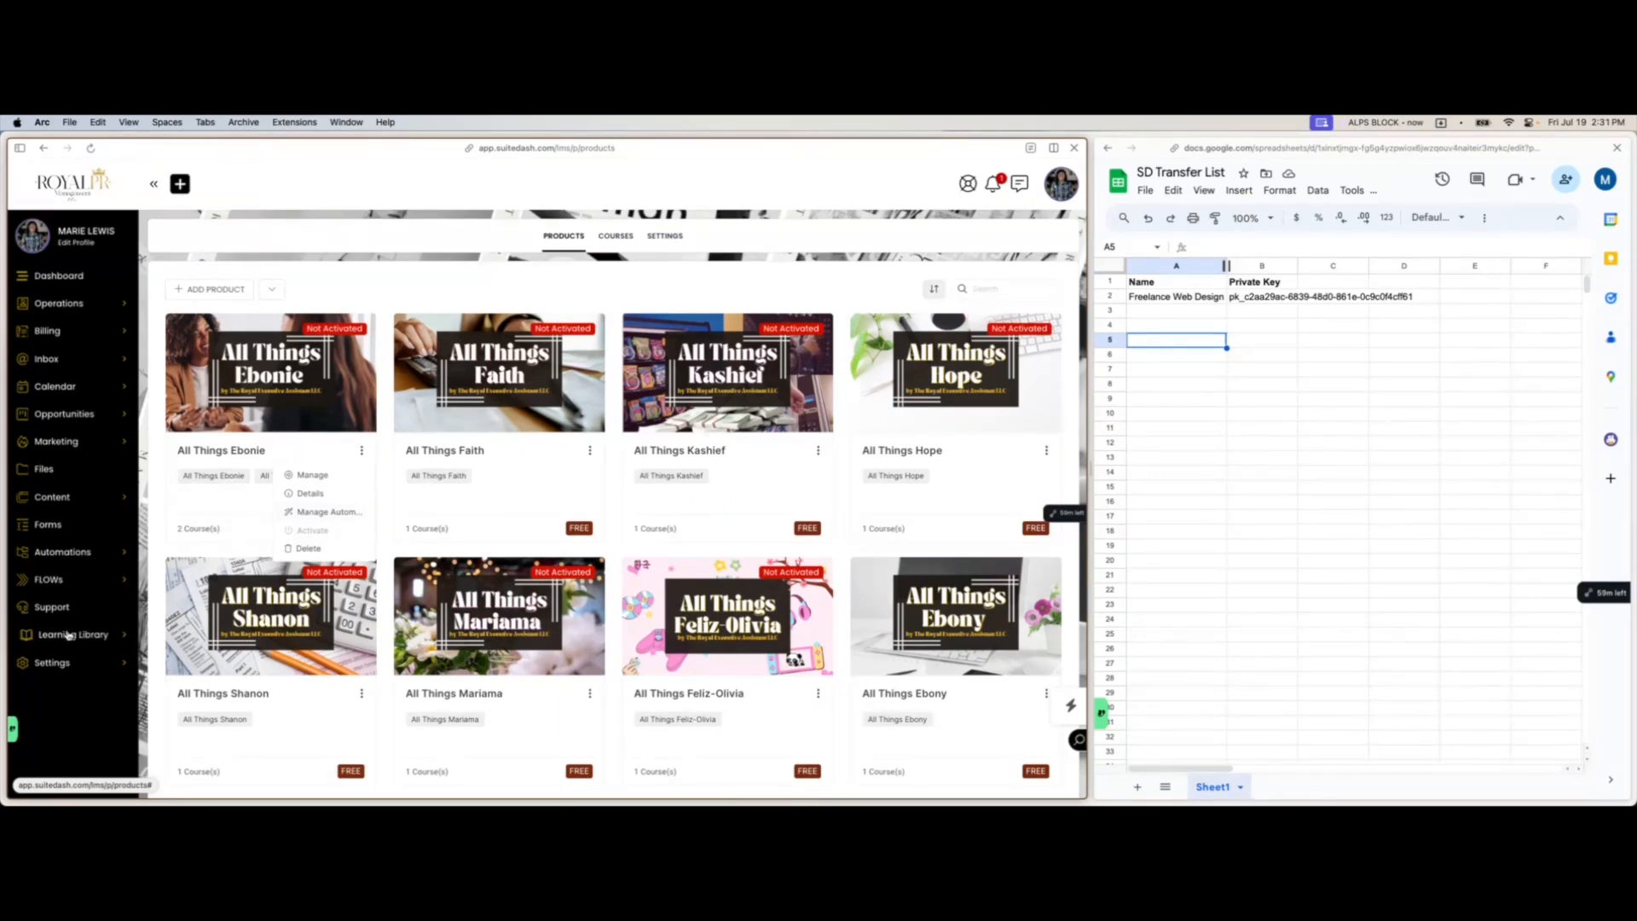
- Check which settings areas the portal's Settings section lists
click(75, 665)
scroll(76, 668, down, 1)
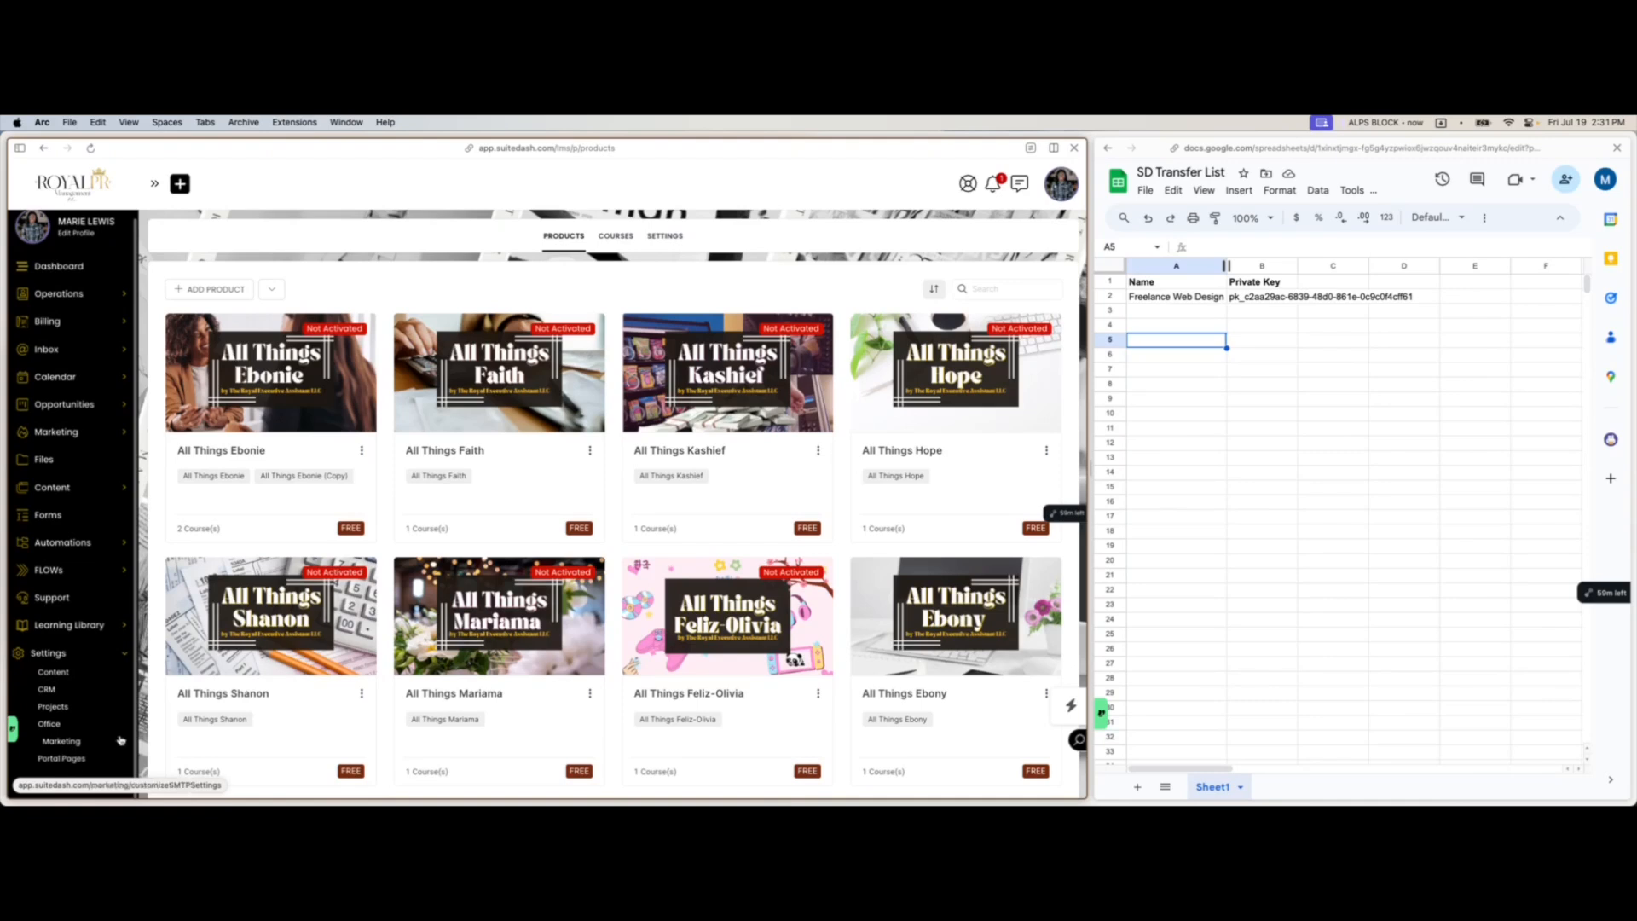
scroll(88, 661, up, 1)
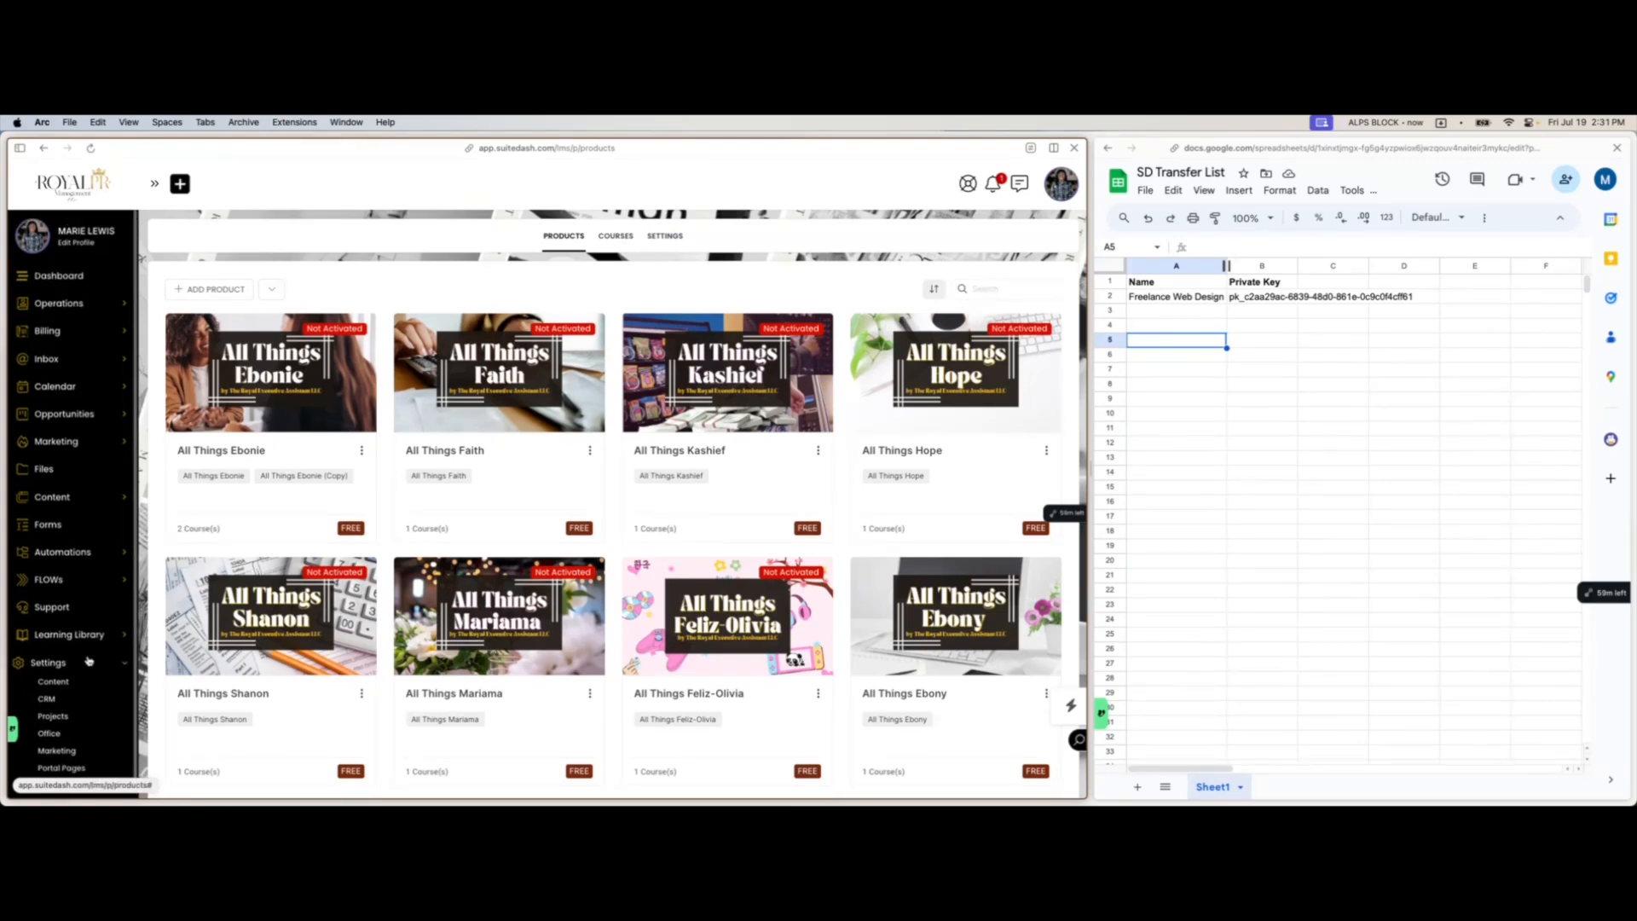
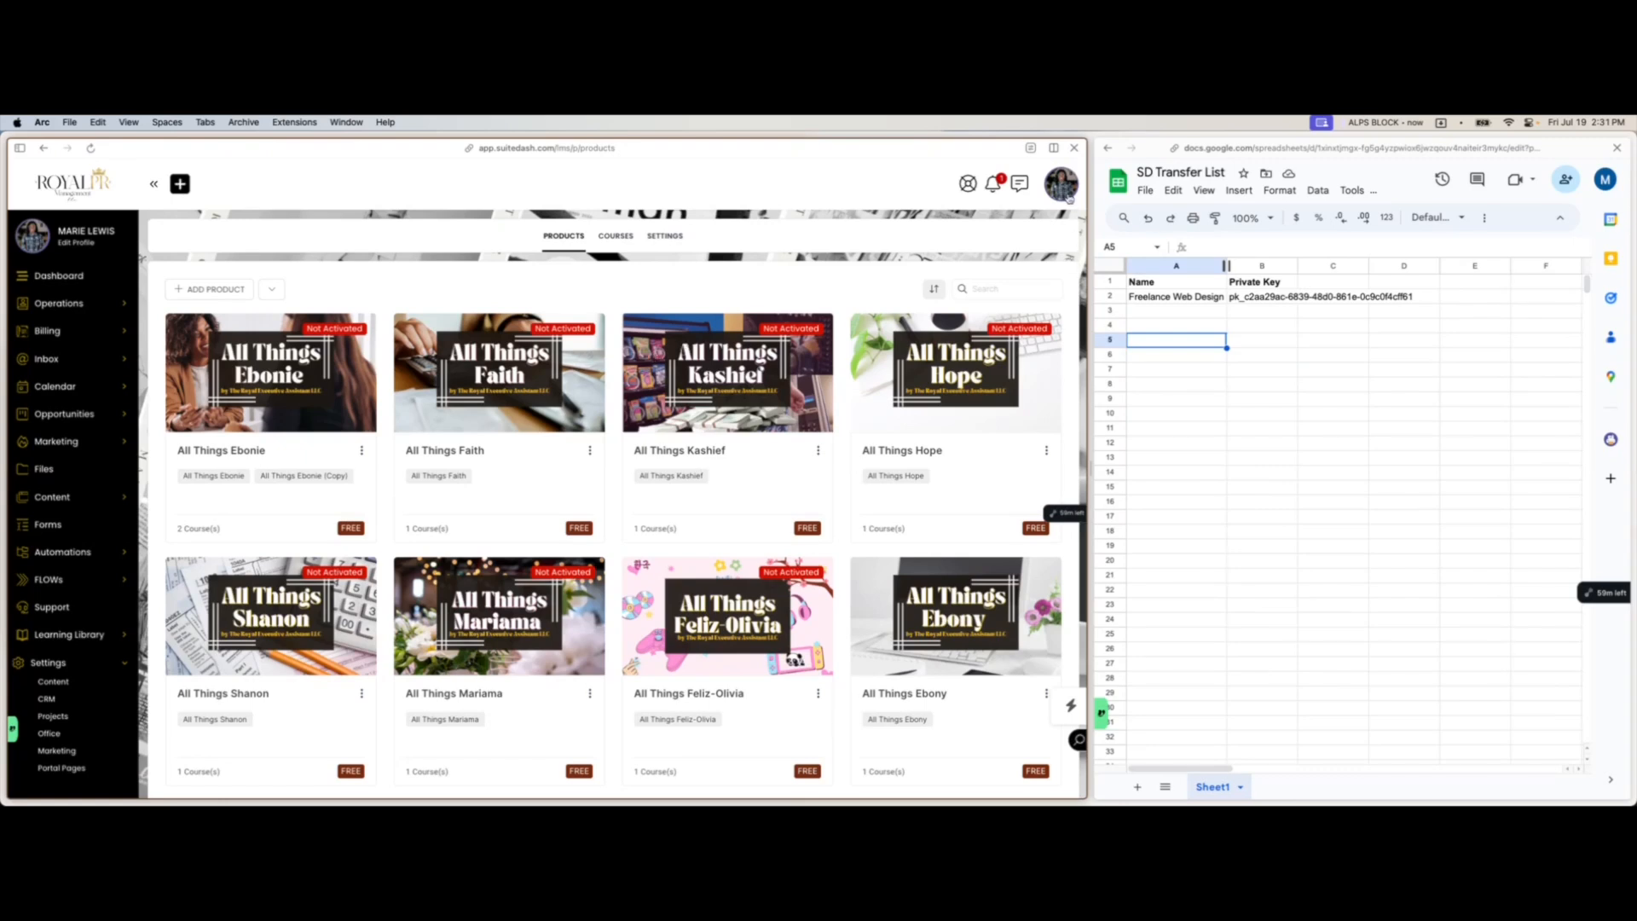
- Open the Custom URL & Login settings and review the login layouts, logo, colors, app icon and favicon options
click(1068, 198)
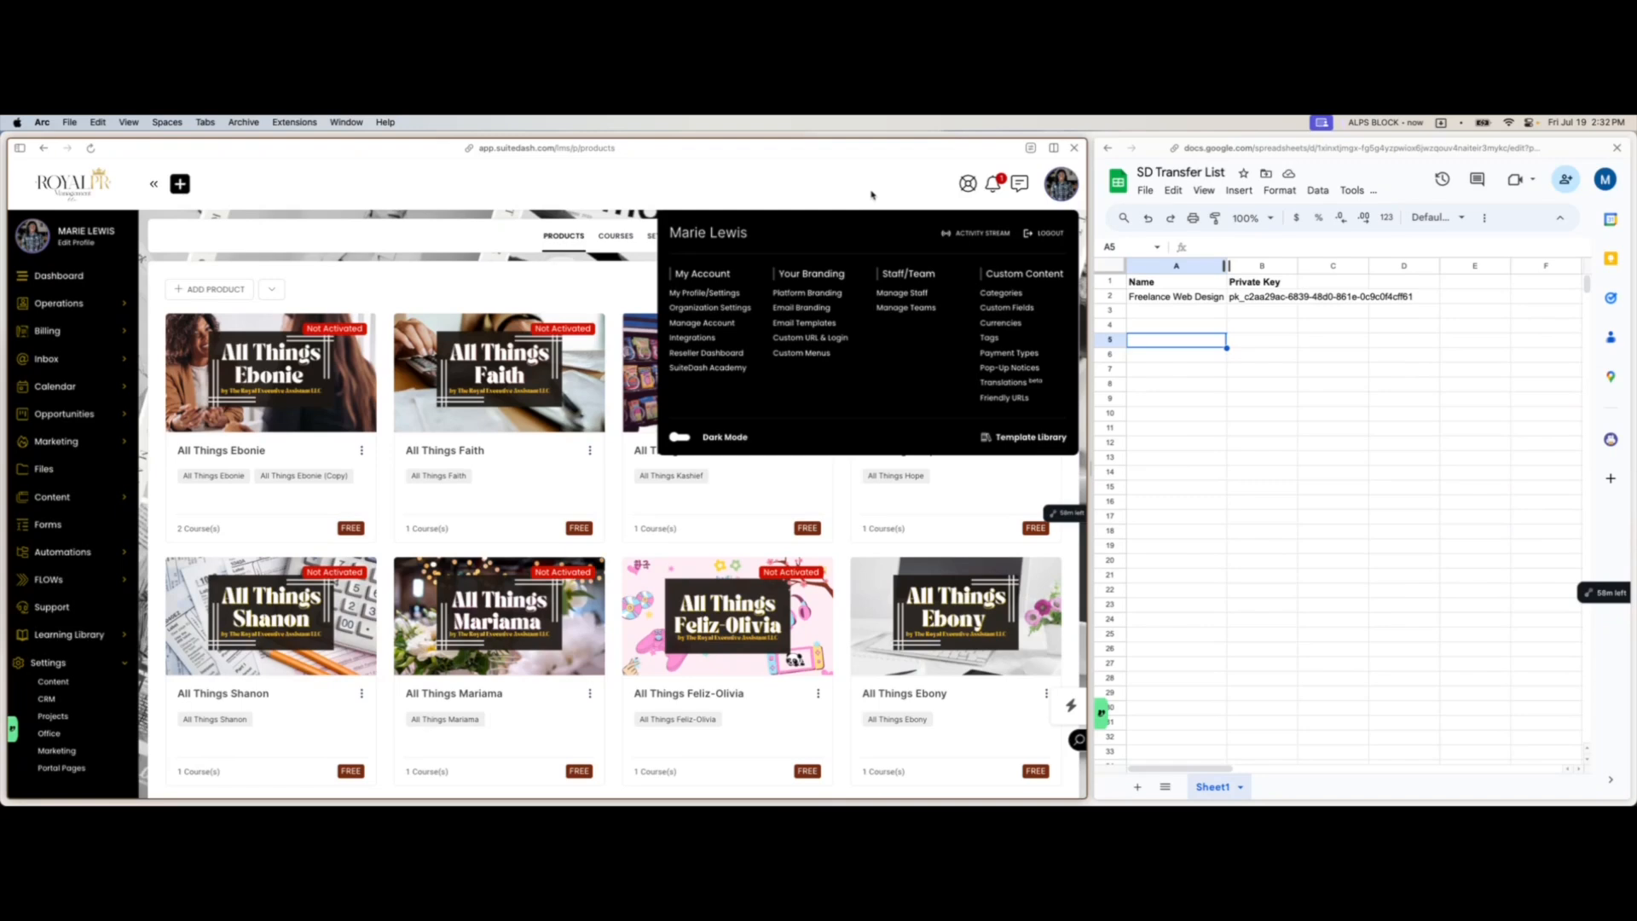
click(825, 345)
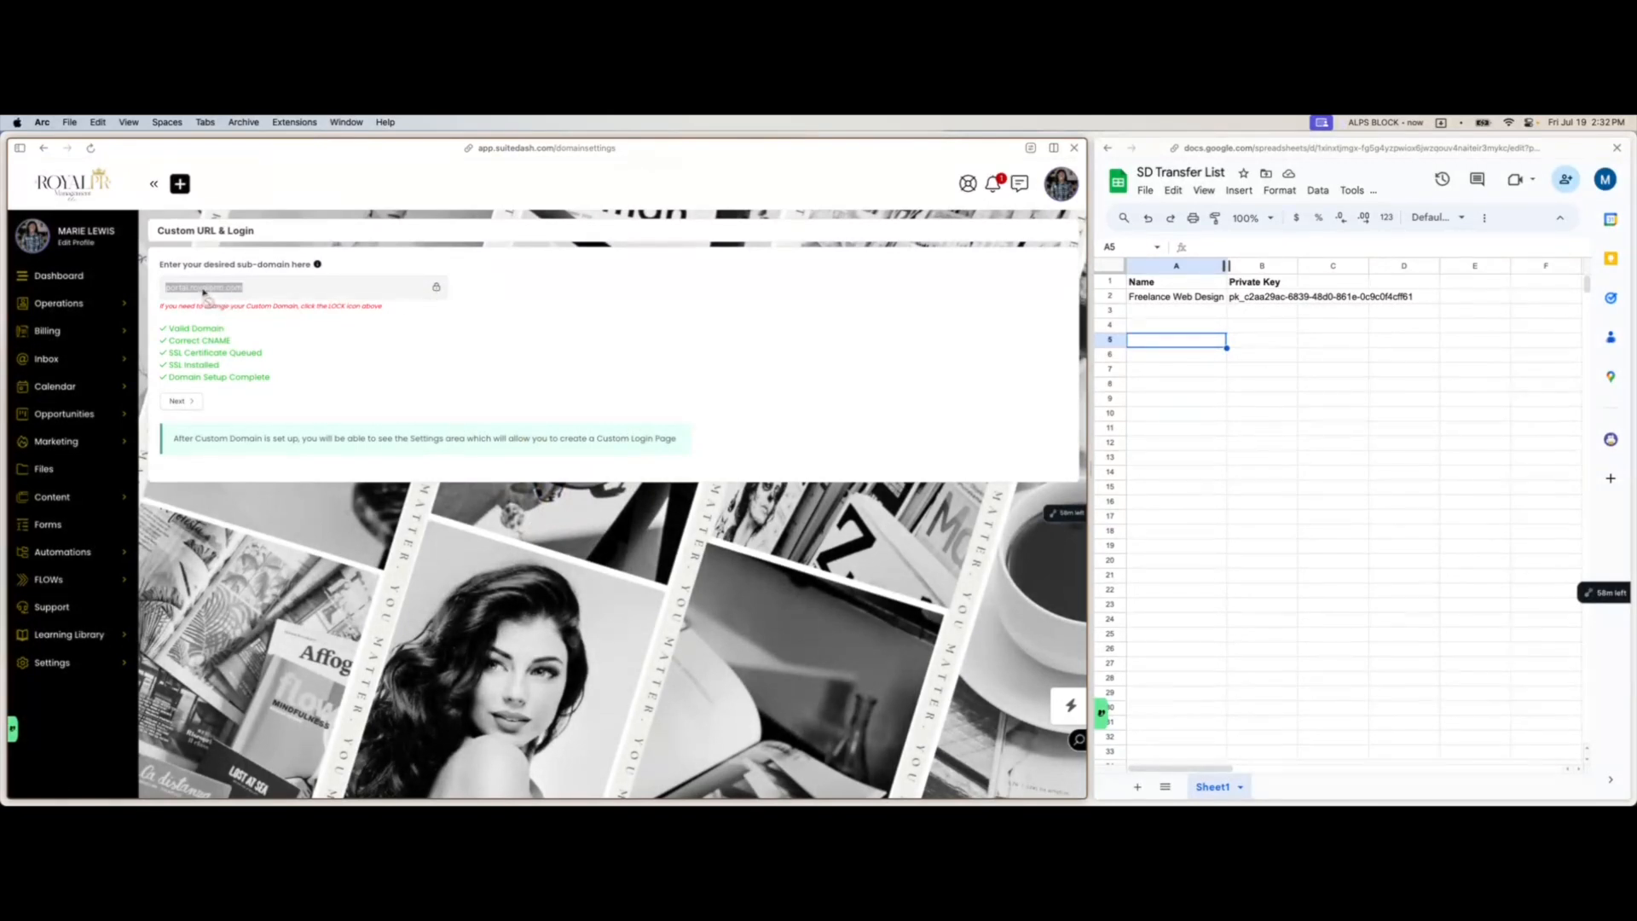
mouse_move(4, 255)
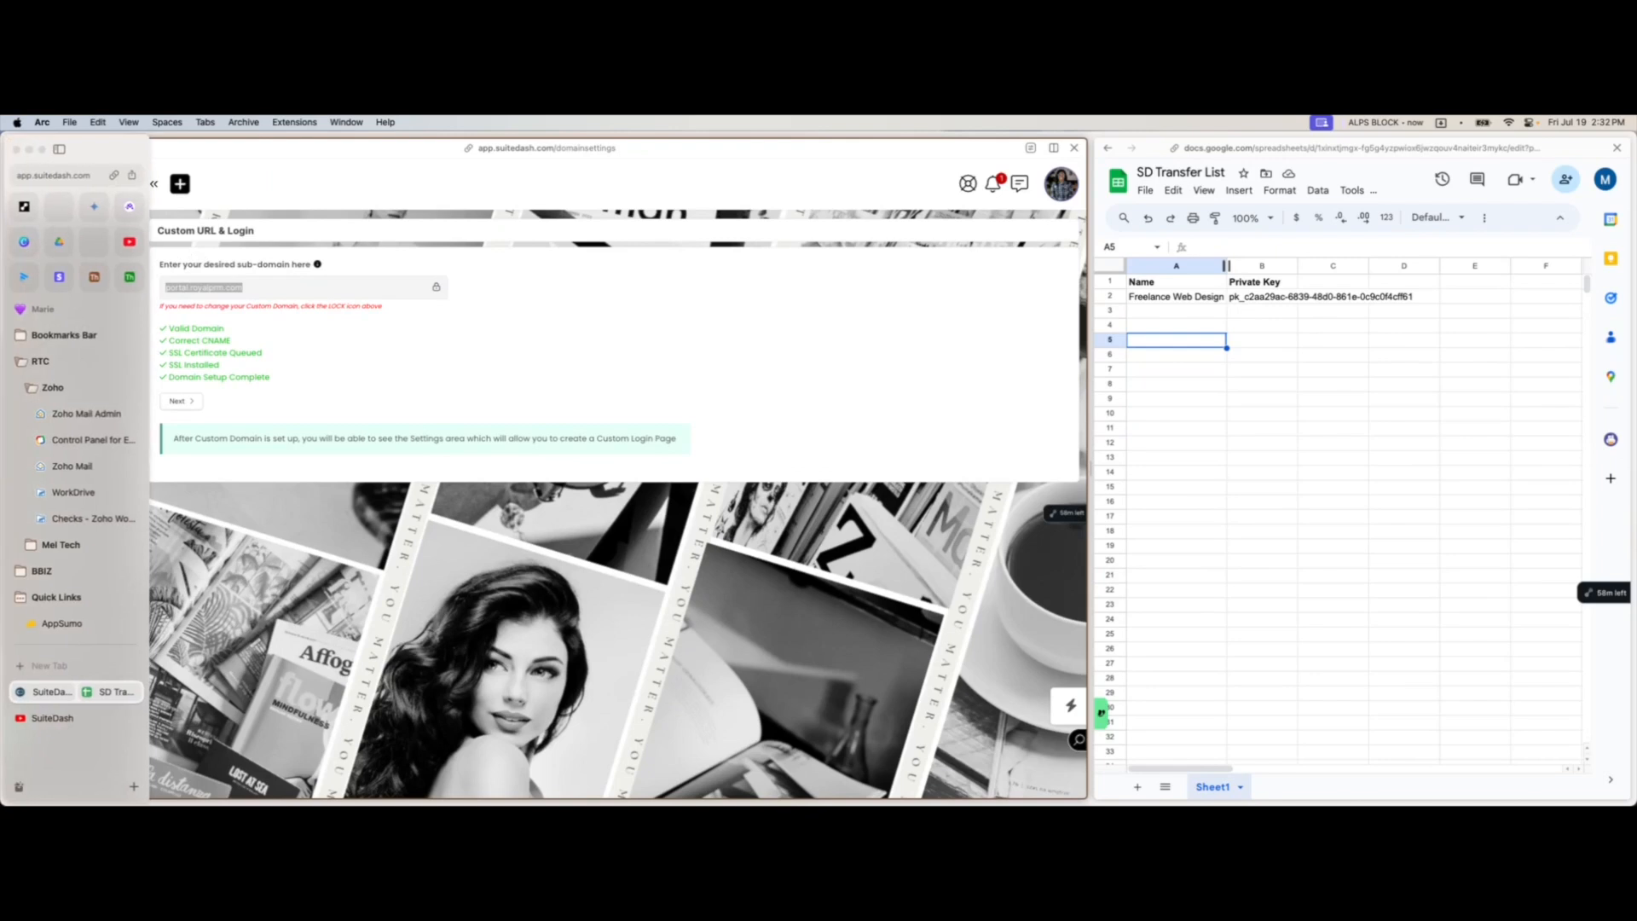
click(184, 406)
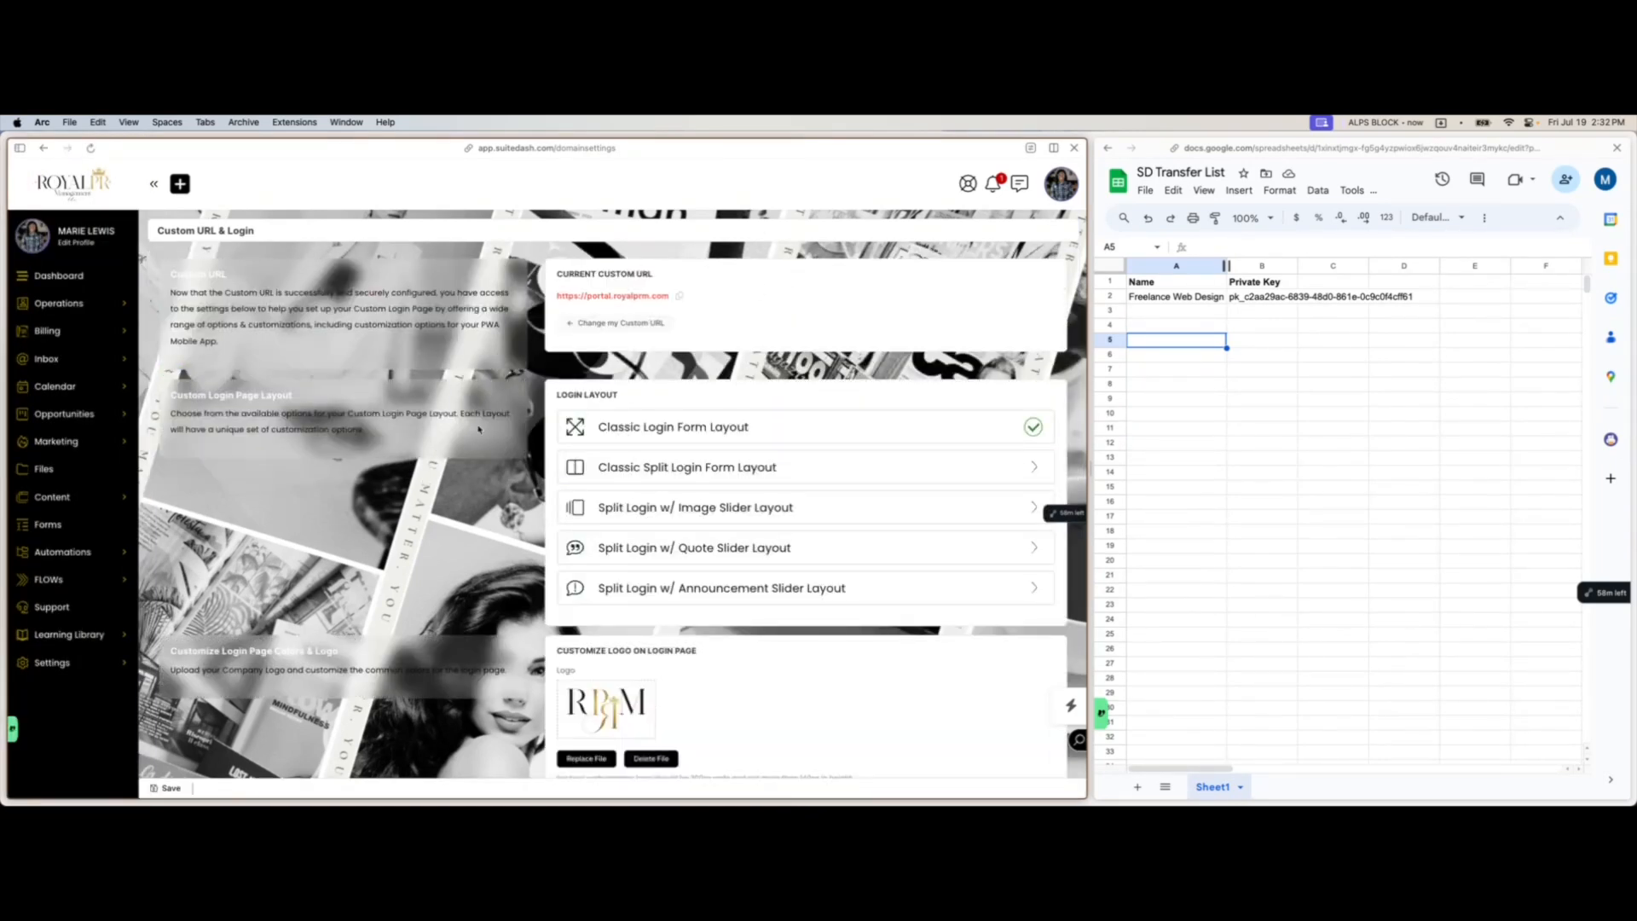
scroll(720, 271, down, 10)
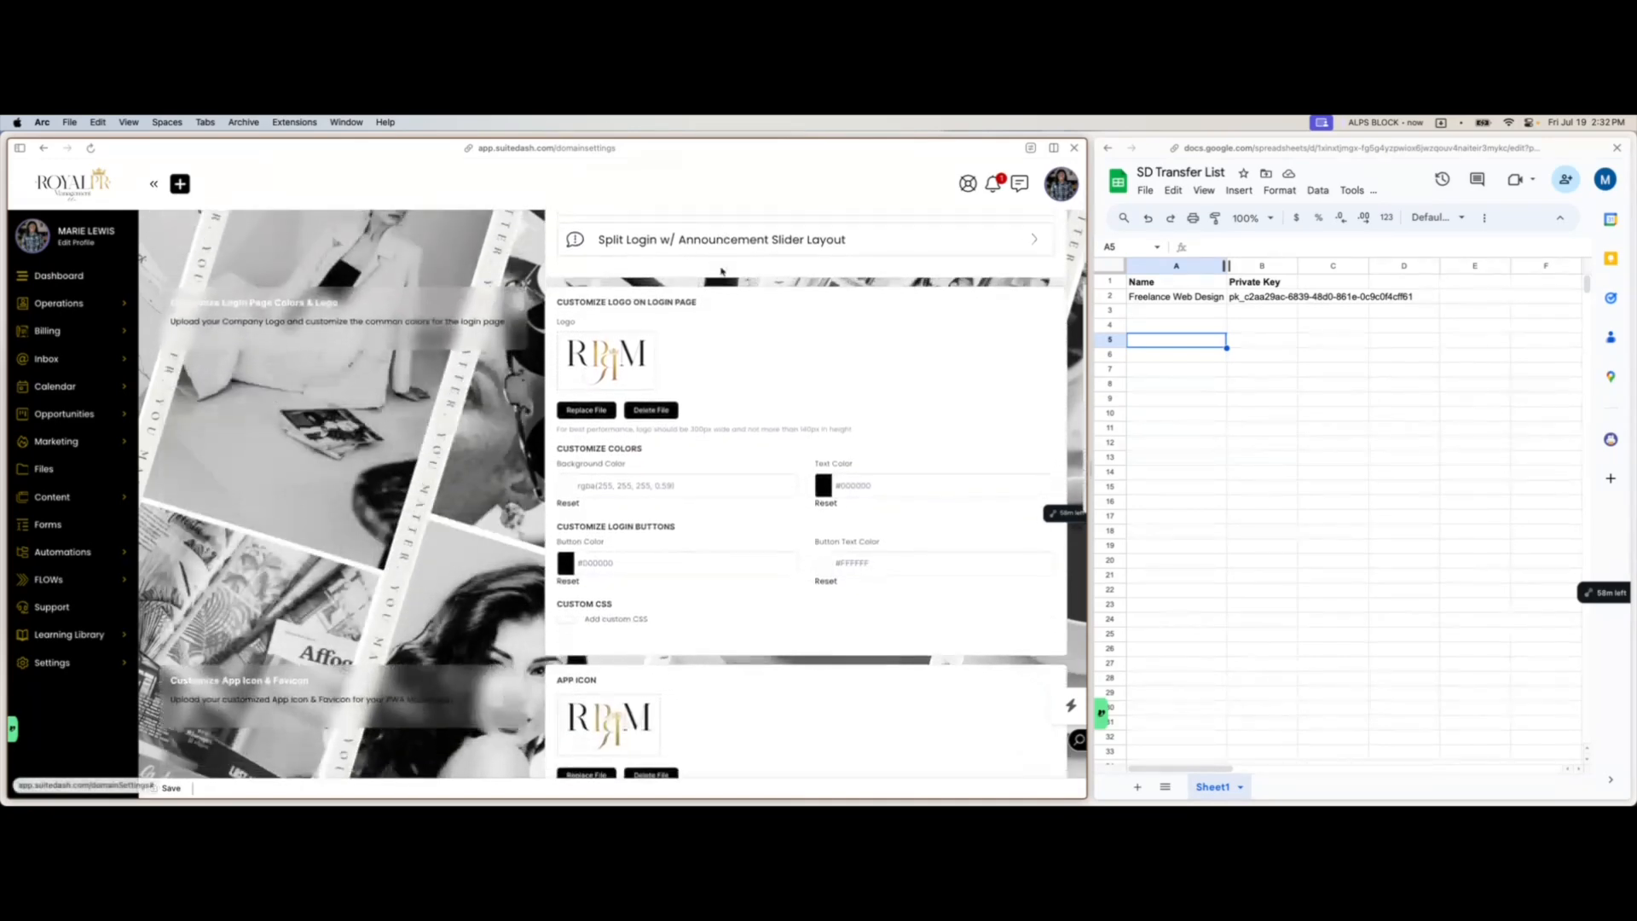
scroll(720, 271, down, 1)
scroll(829, 330, down, 3)
- Open the Email Templates and review the full body of the Portal Access Invitation - Internals email
click(1071, 193)
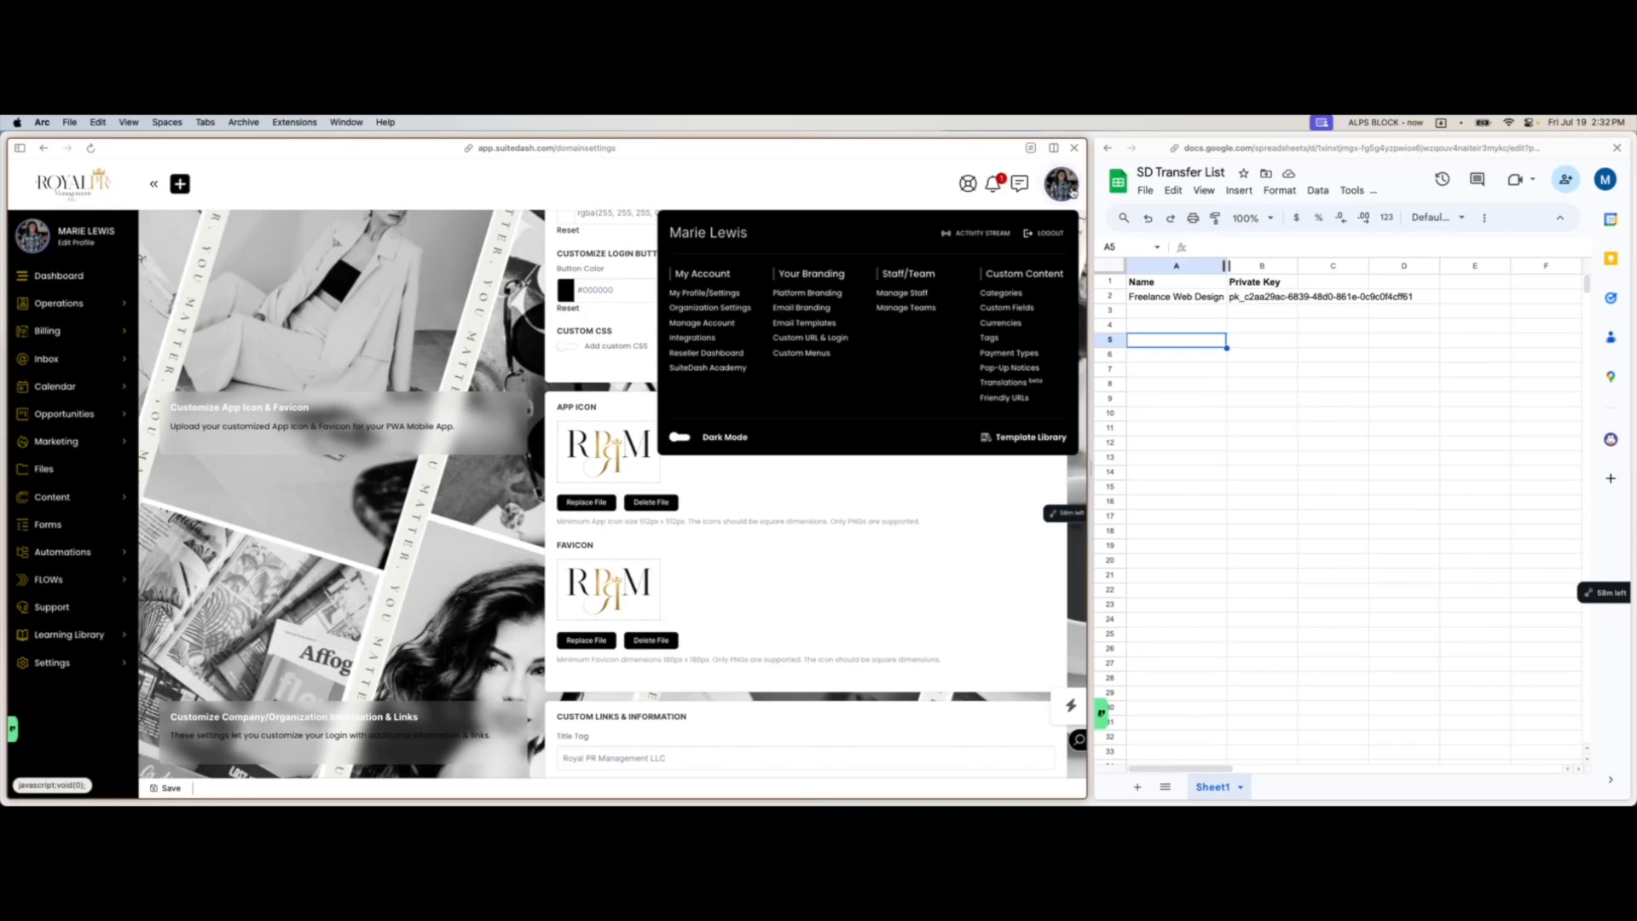
click(898, 295)
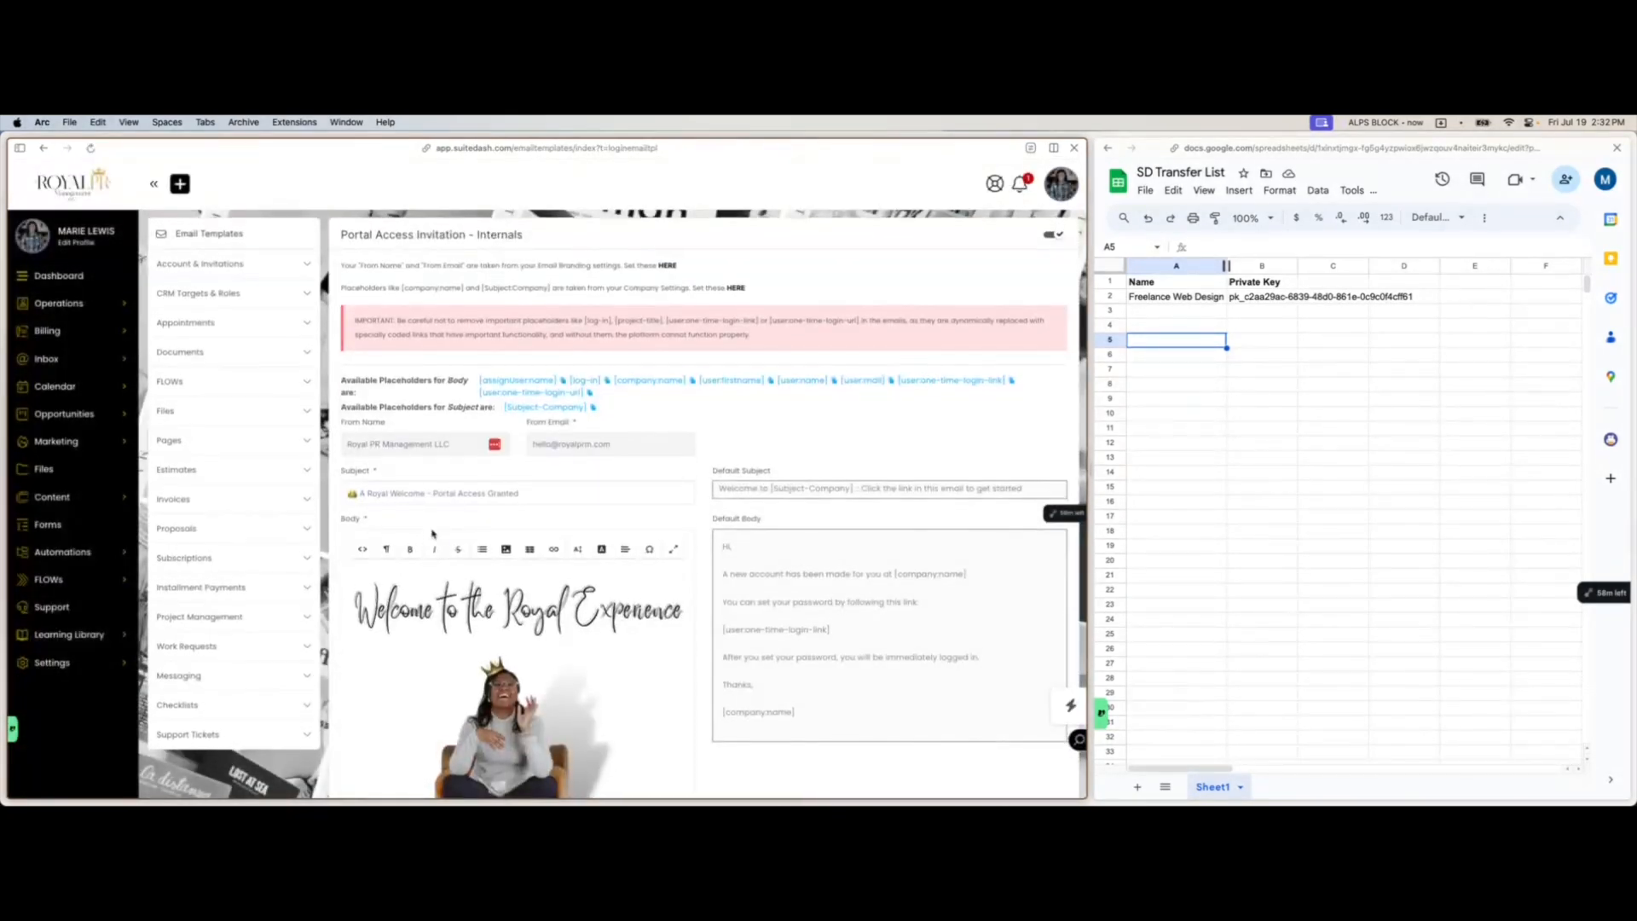
scroll(433, 529, down, 10)
scroll(302, 430, up, 5)
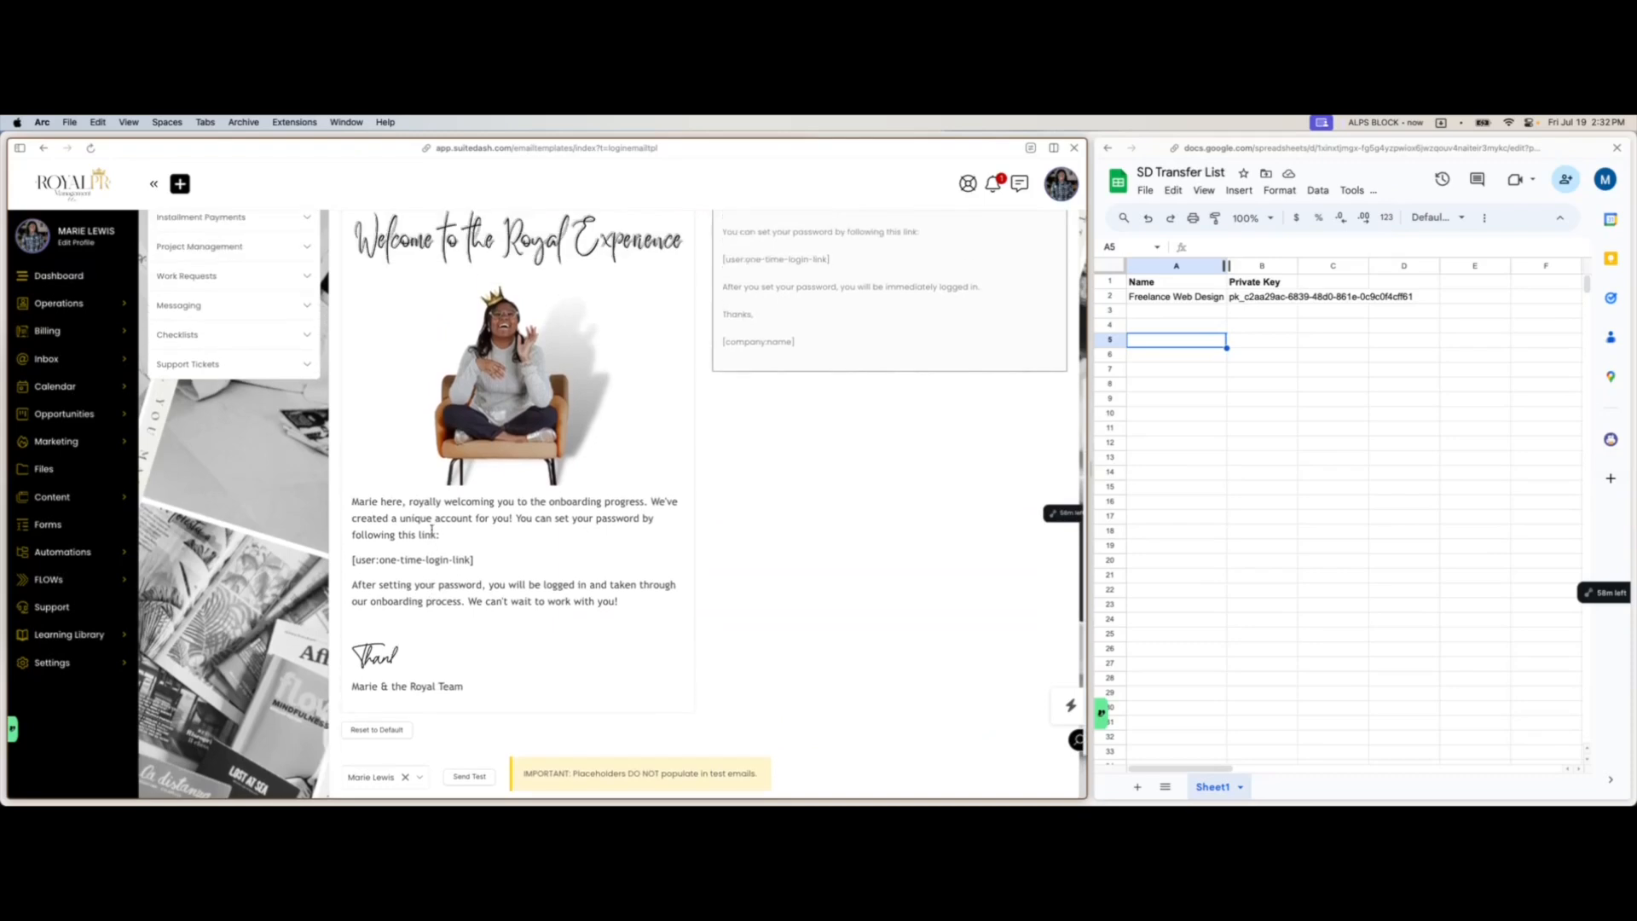
scroll(296, 288, up, 3)
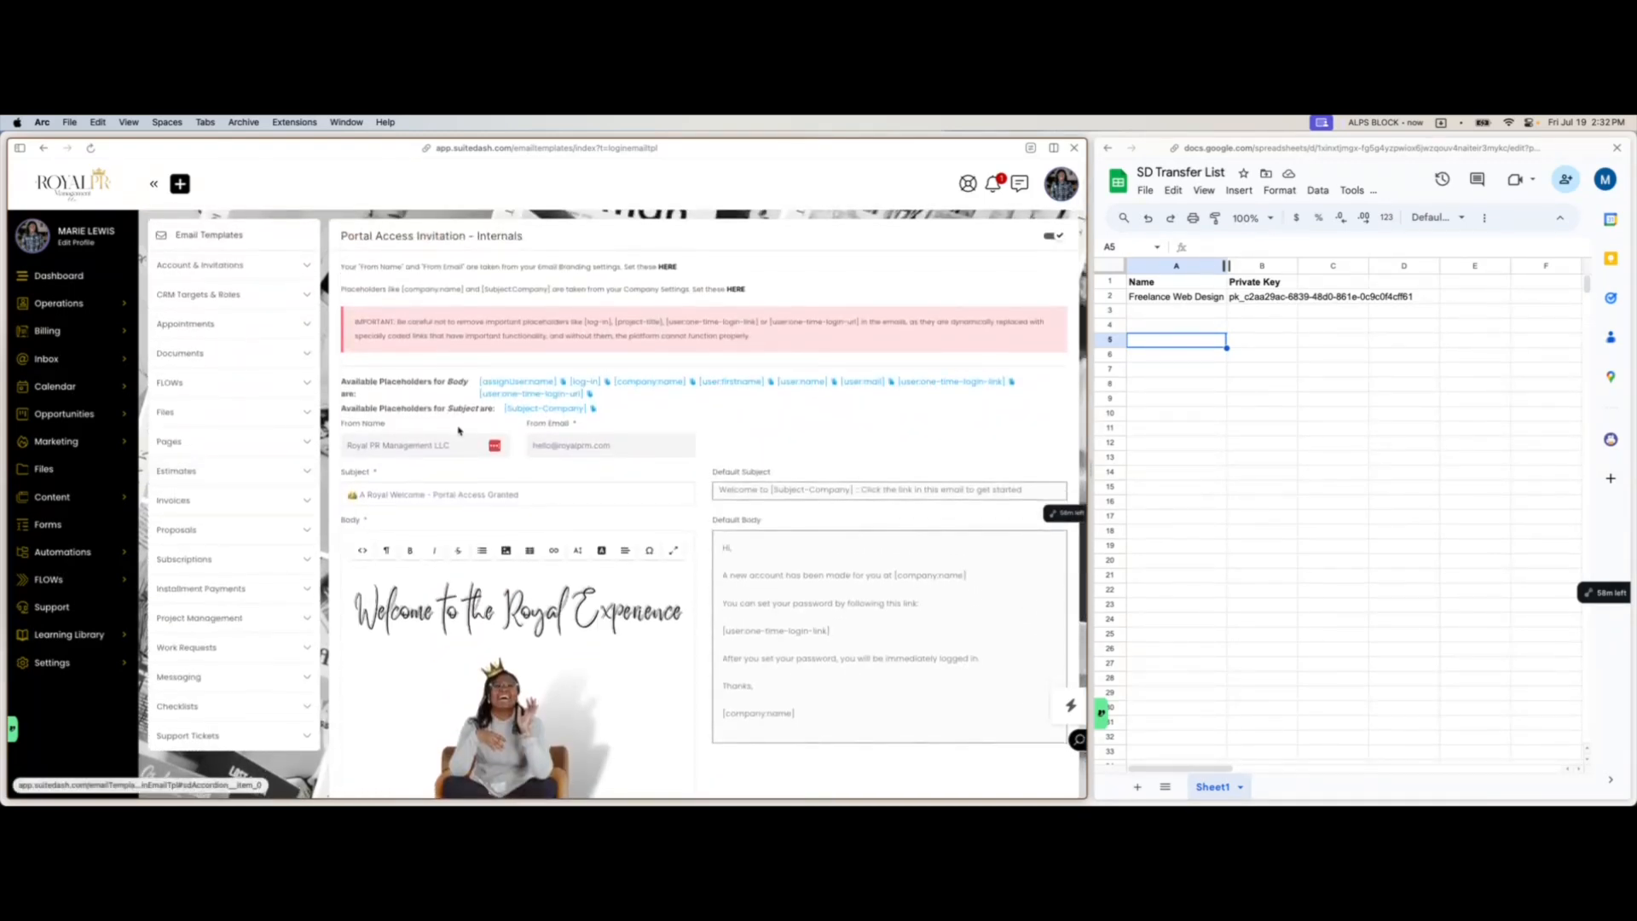
- Browse the Account & Invitations templates and show the HTML source of the Portal Access Invitation - Company email body
click(224, 262)
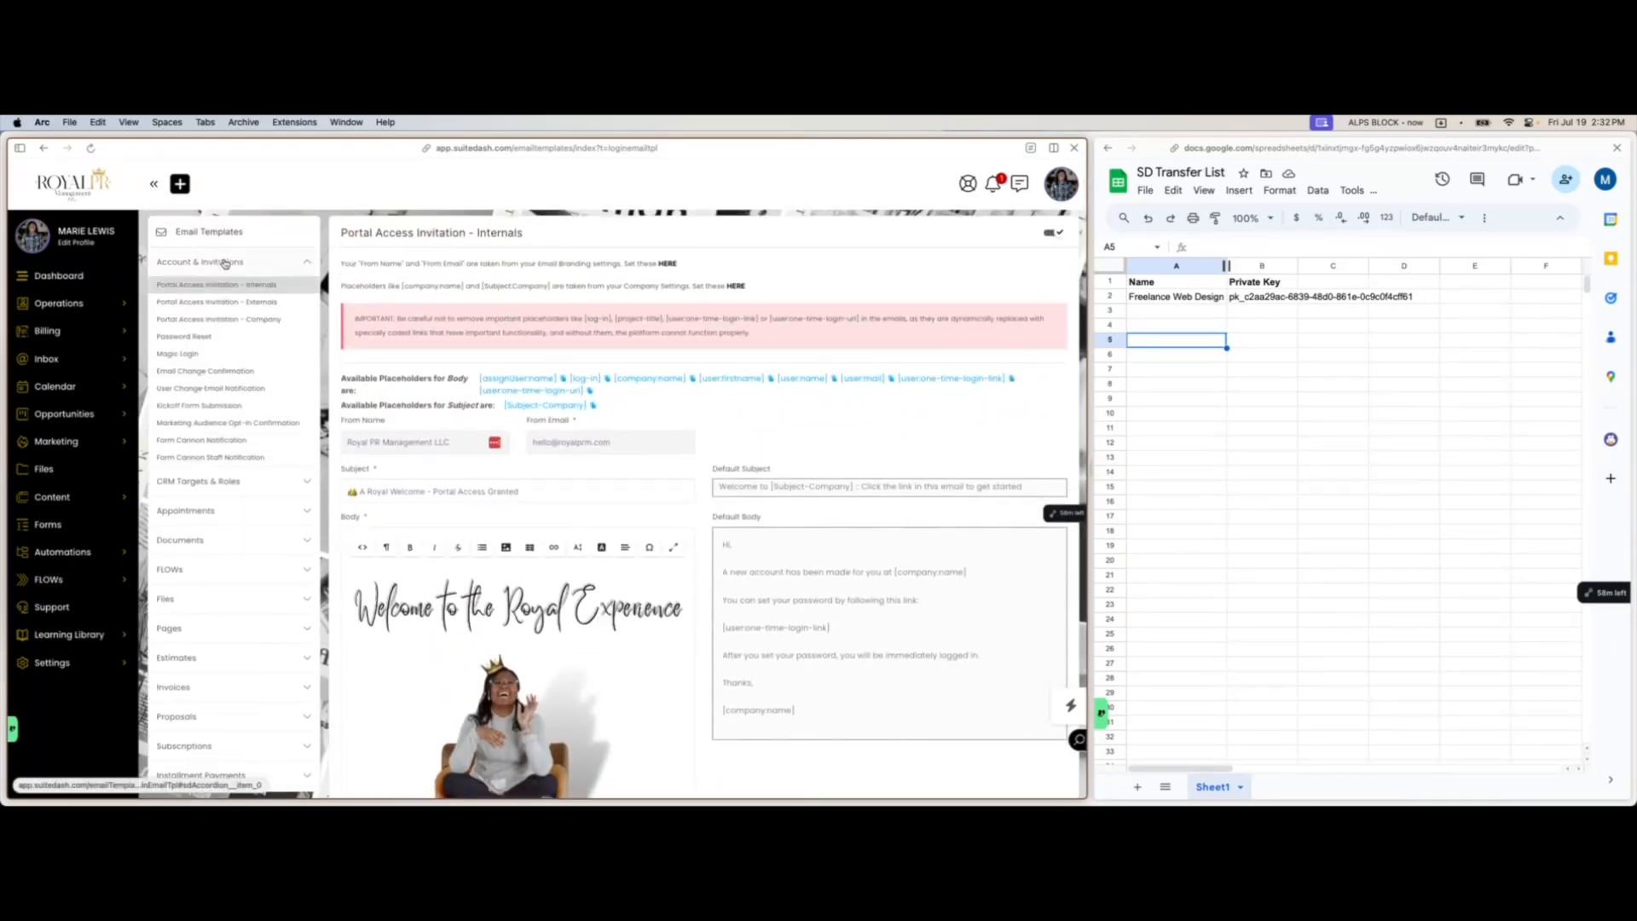
click(228, 304)
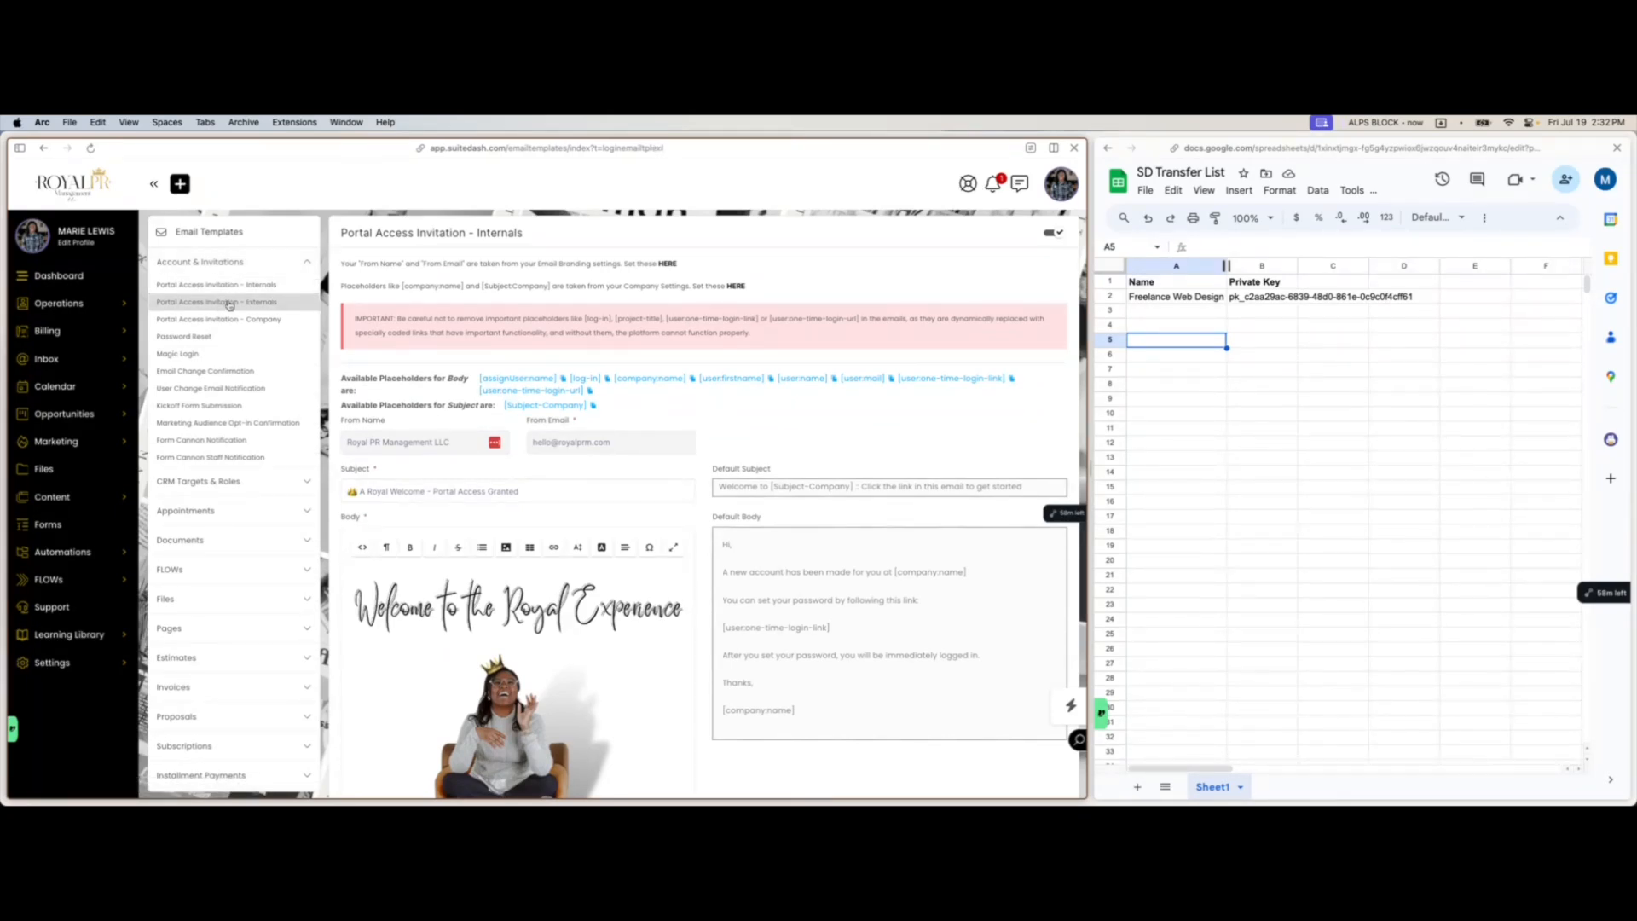
click(230, 319)
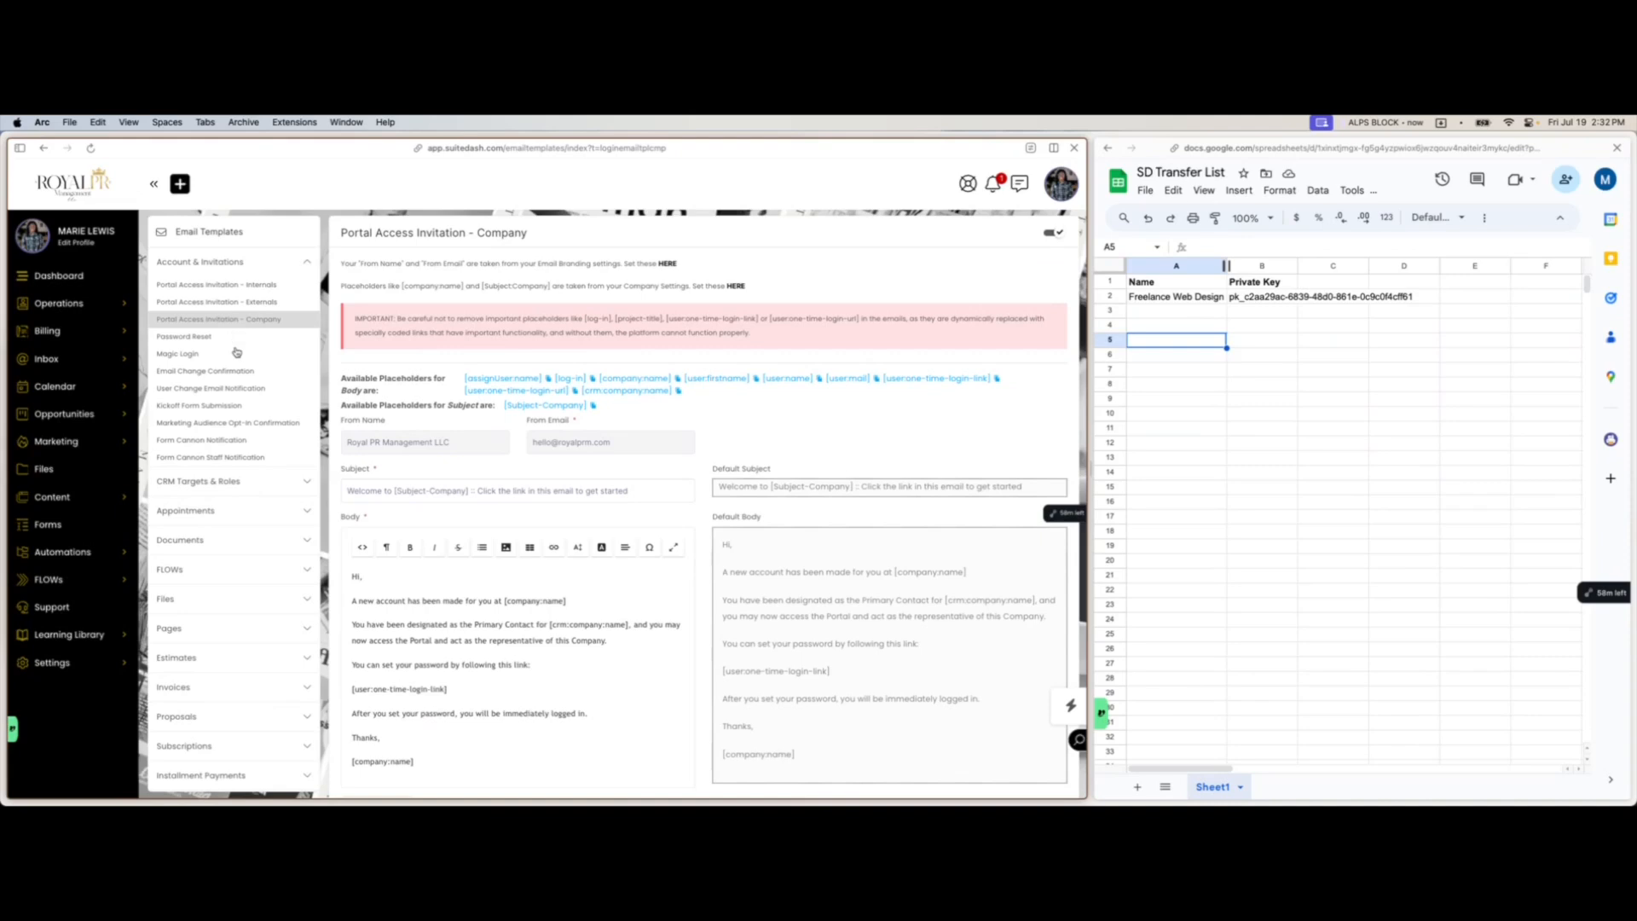
click(363, 546)
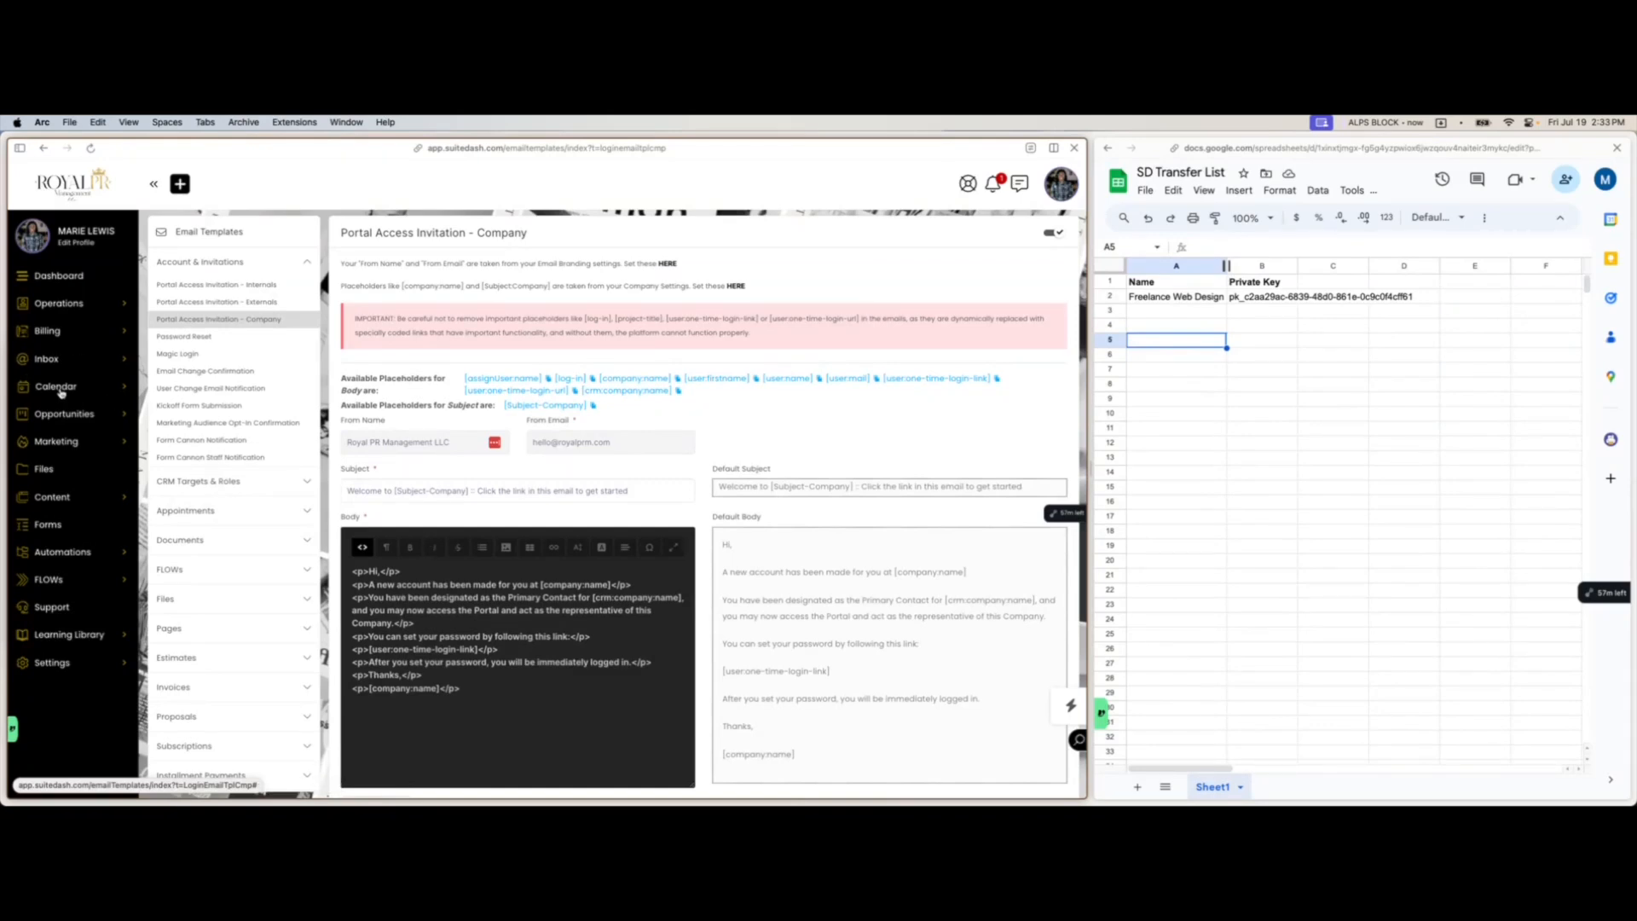
- Go to the Clients list, select all contacts and open their Export / Reports options
click(1058, 202)
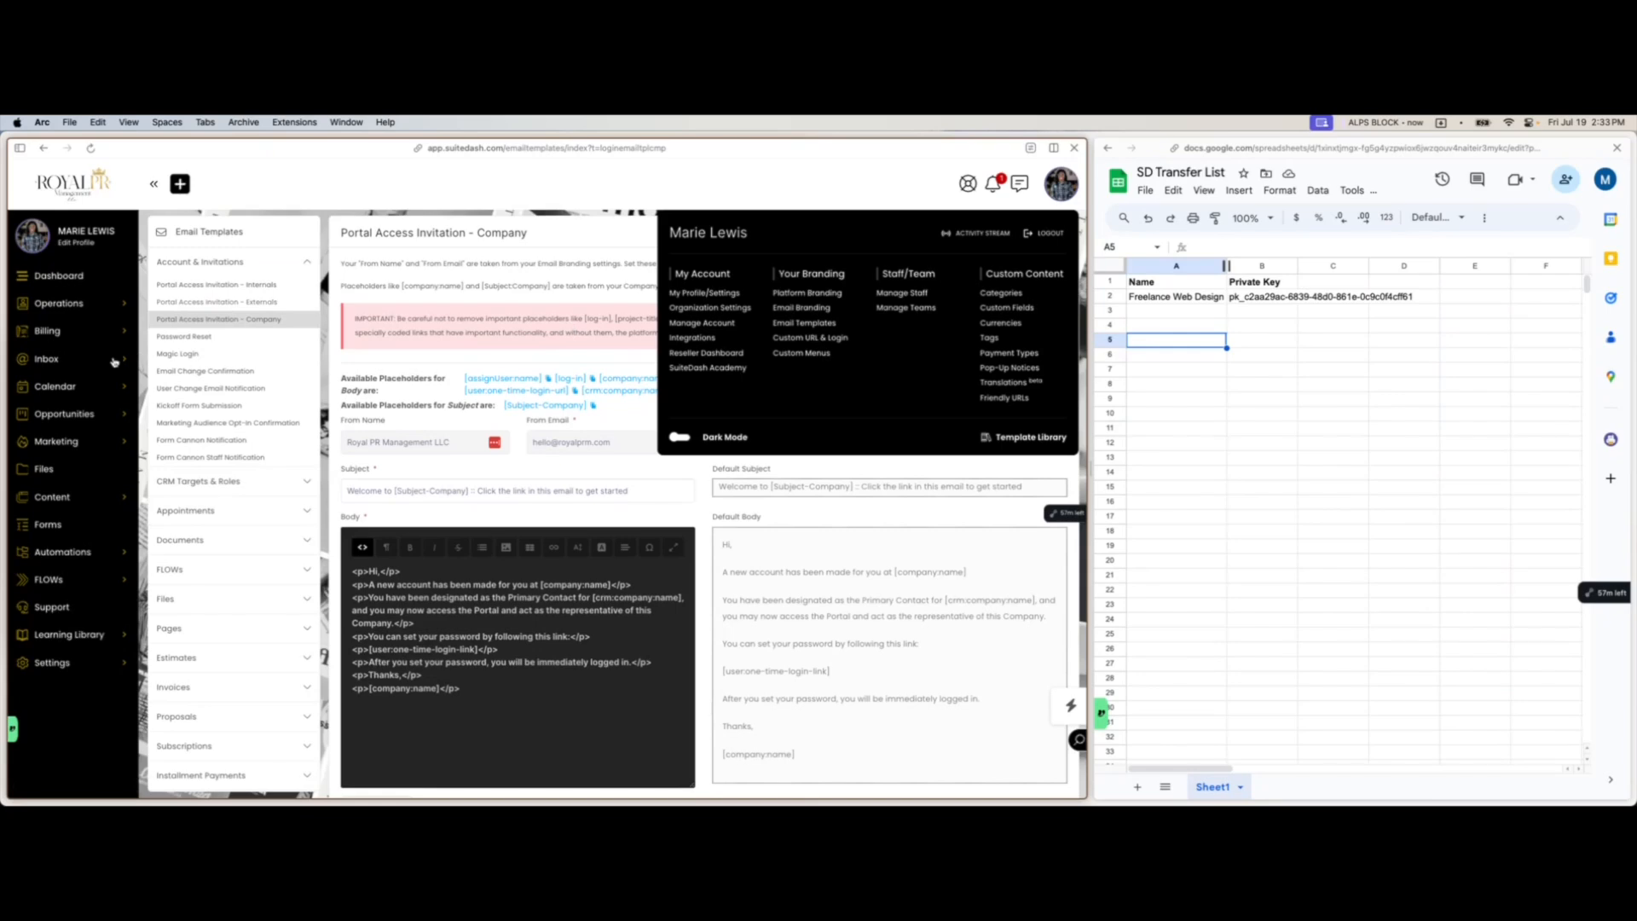
click(57, 303)
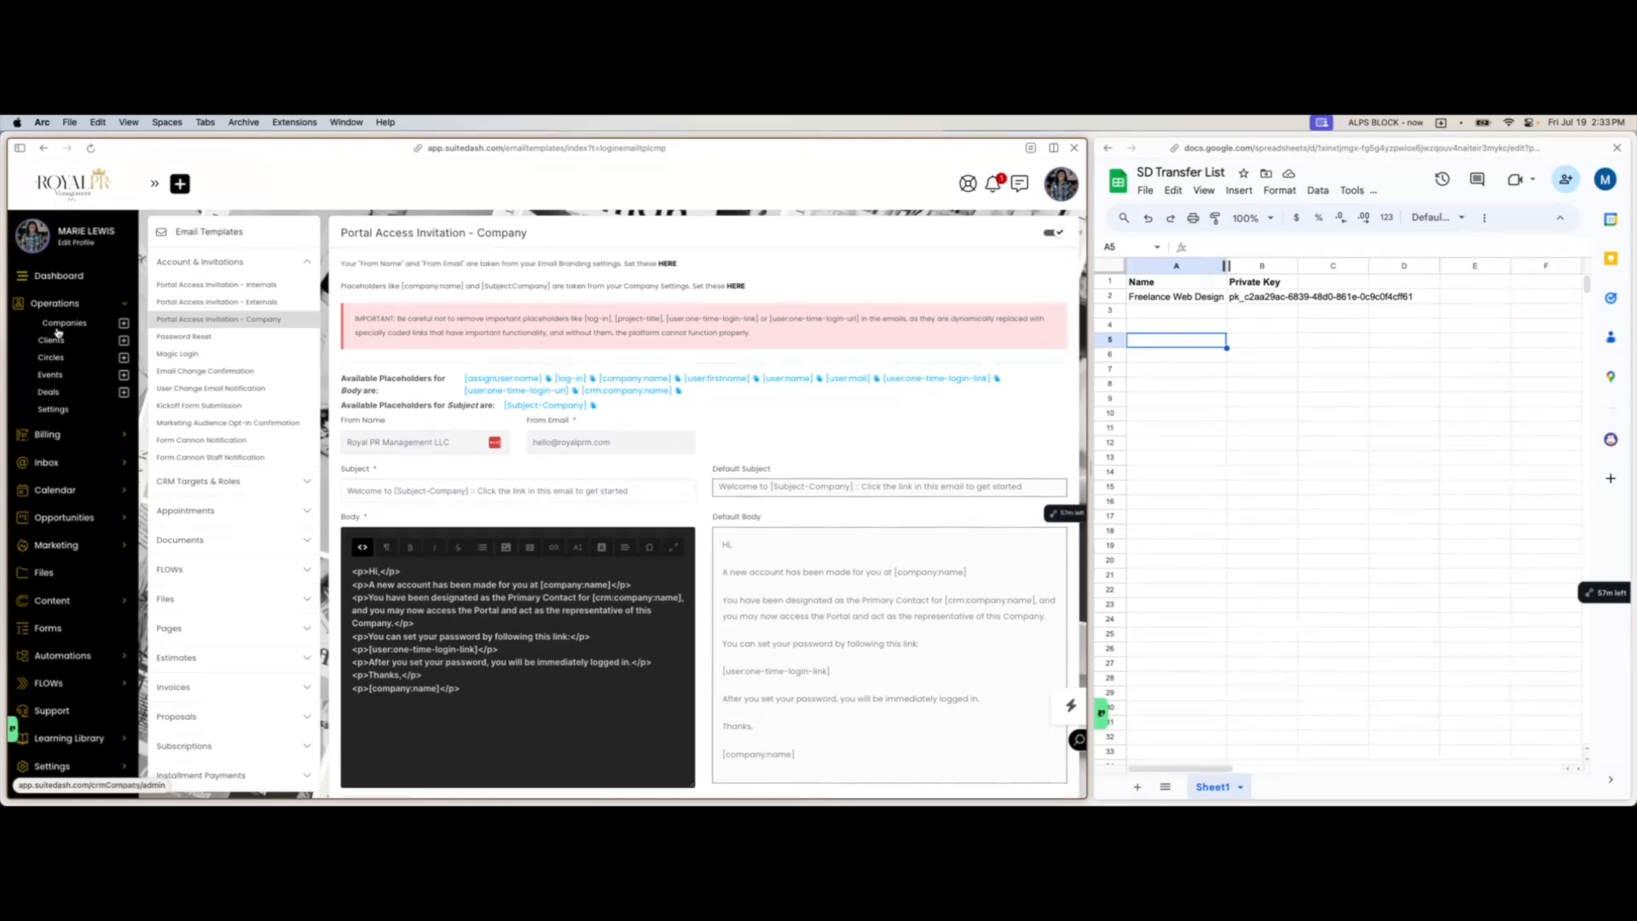
click(55, 342)
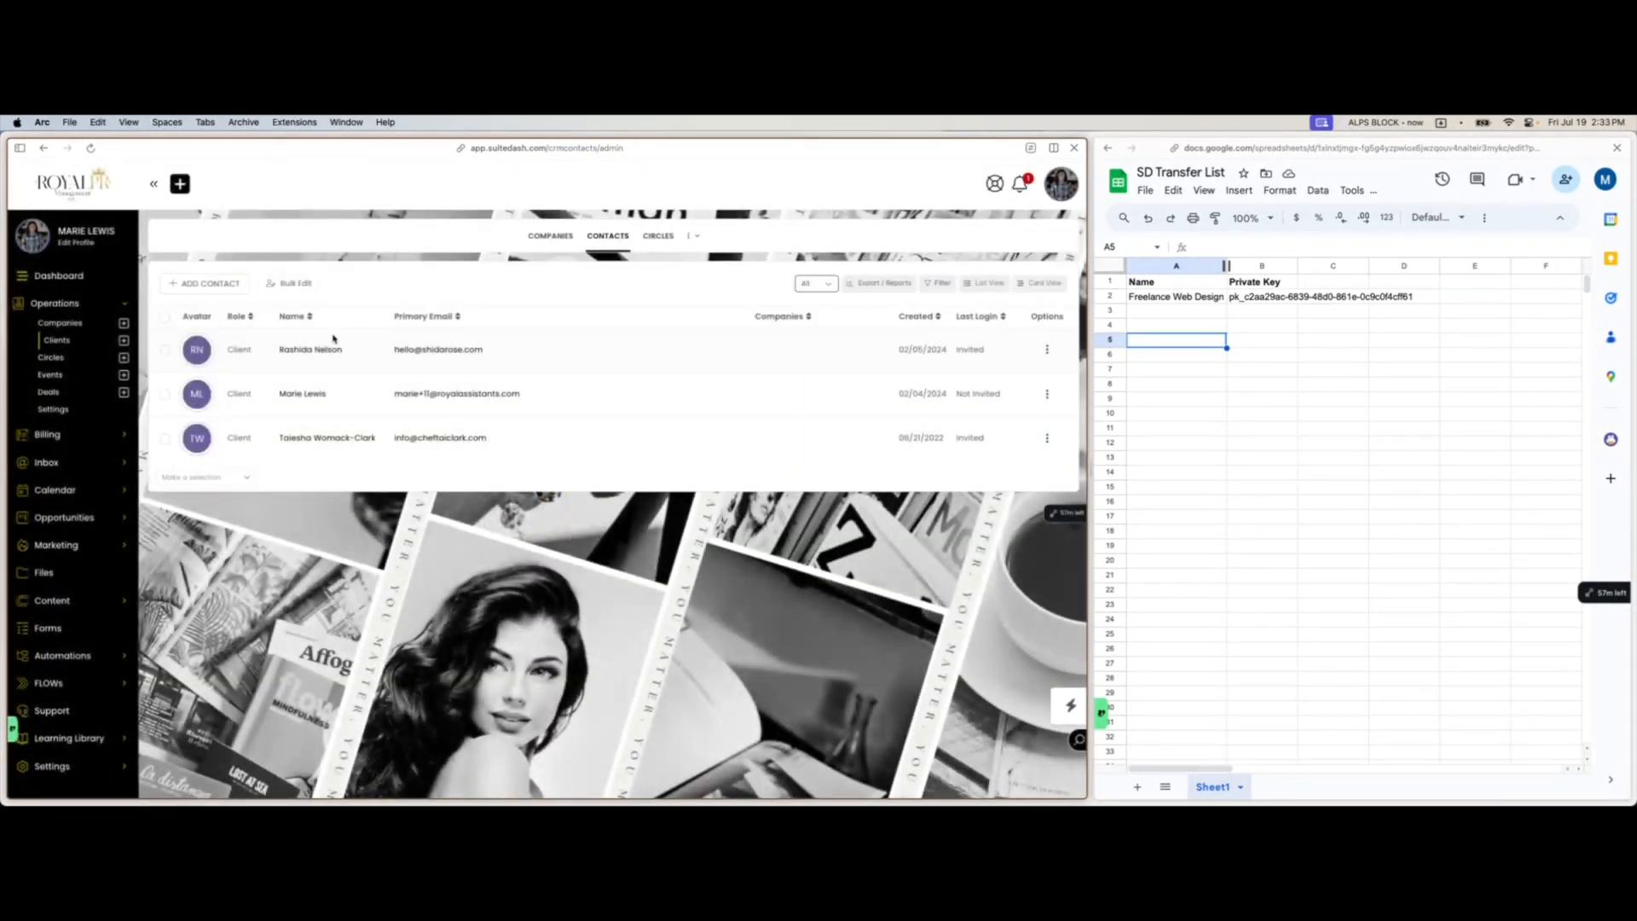
click(167, 319)
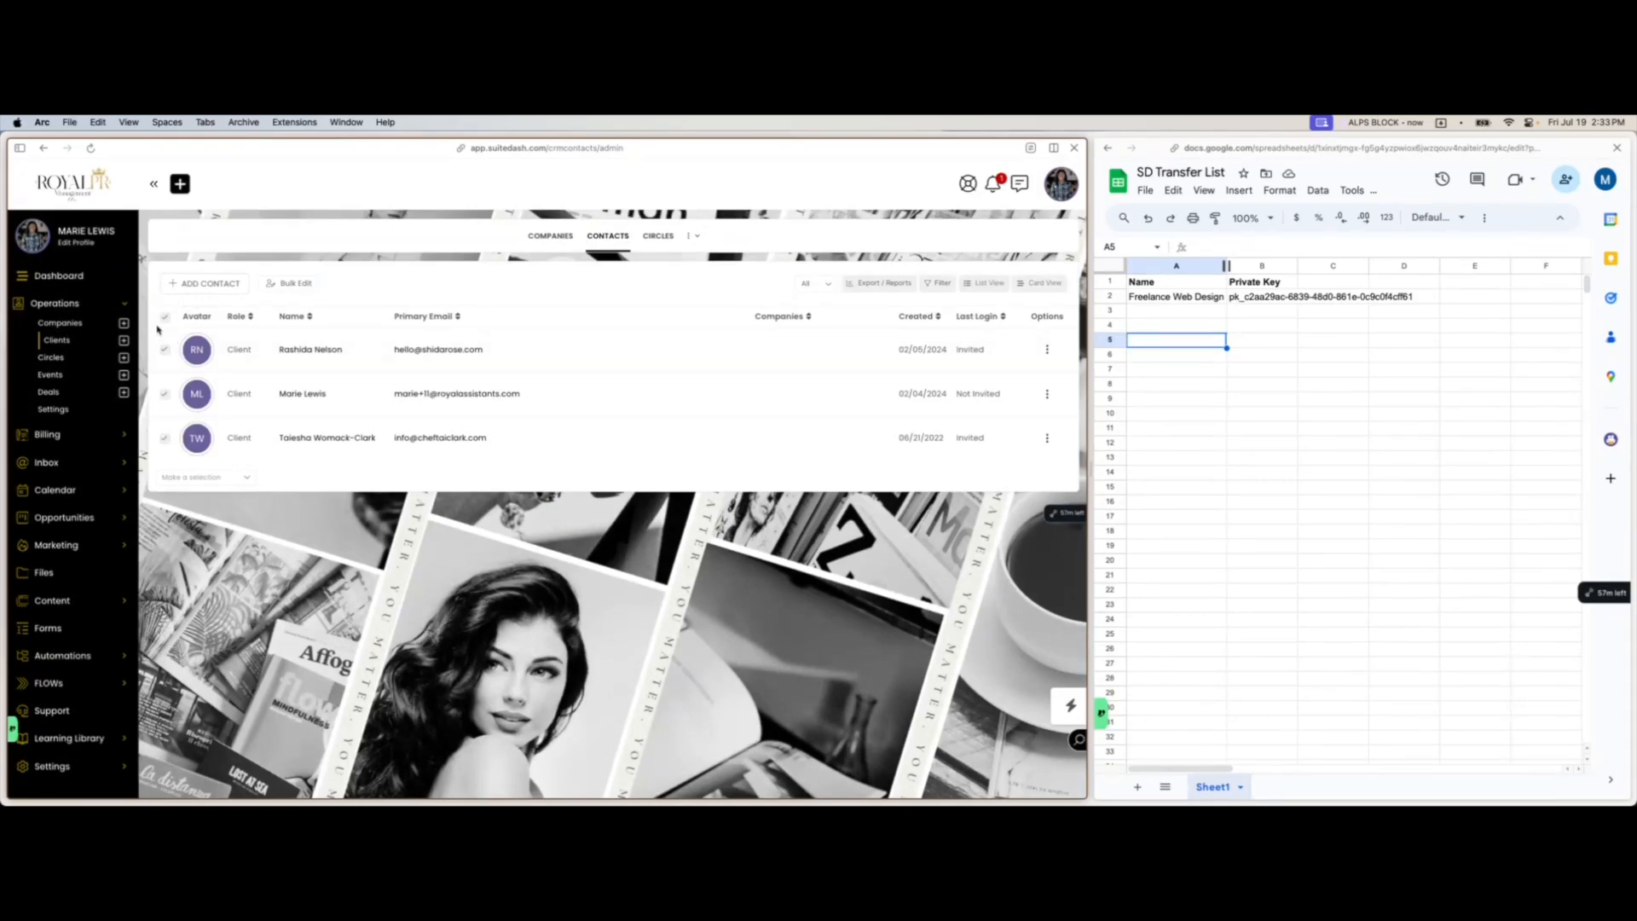
click(885, 283)
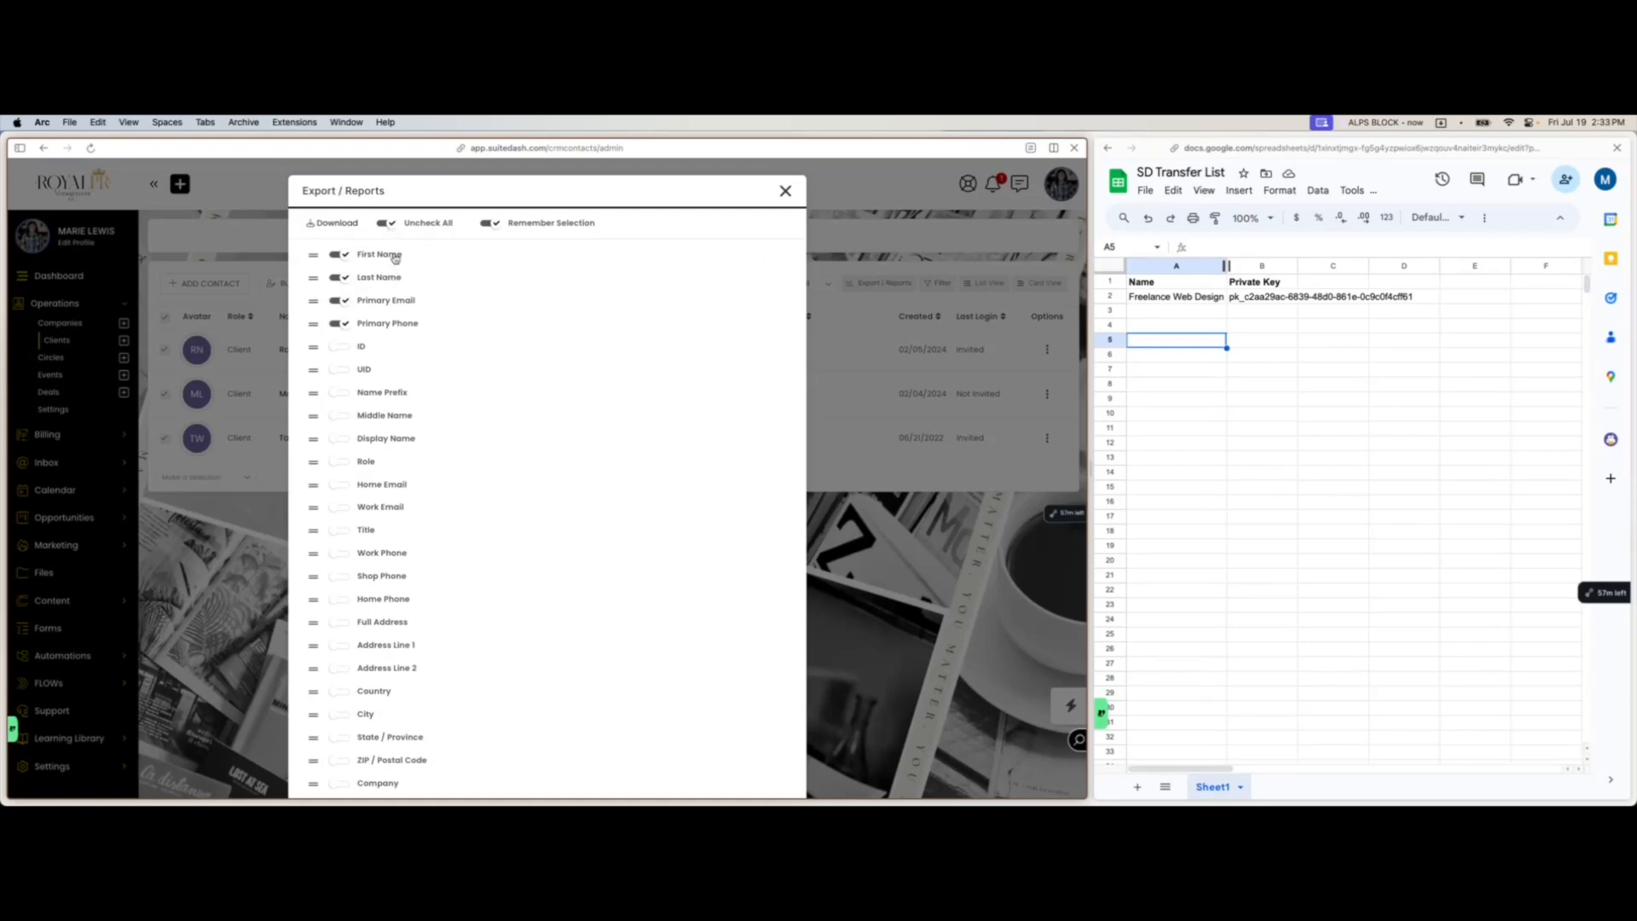
- Enable every field for the contacts export, review the complete field list and close the export without downloading
click(388, 225)
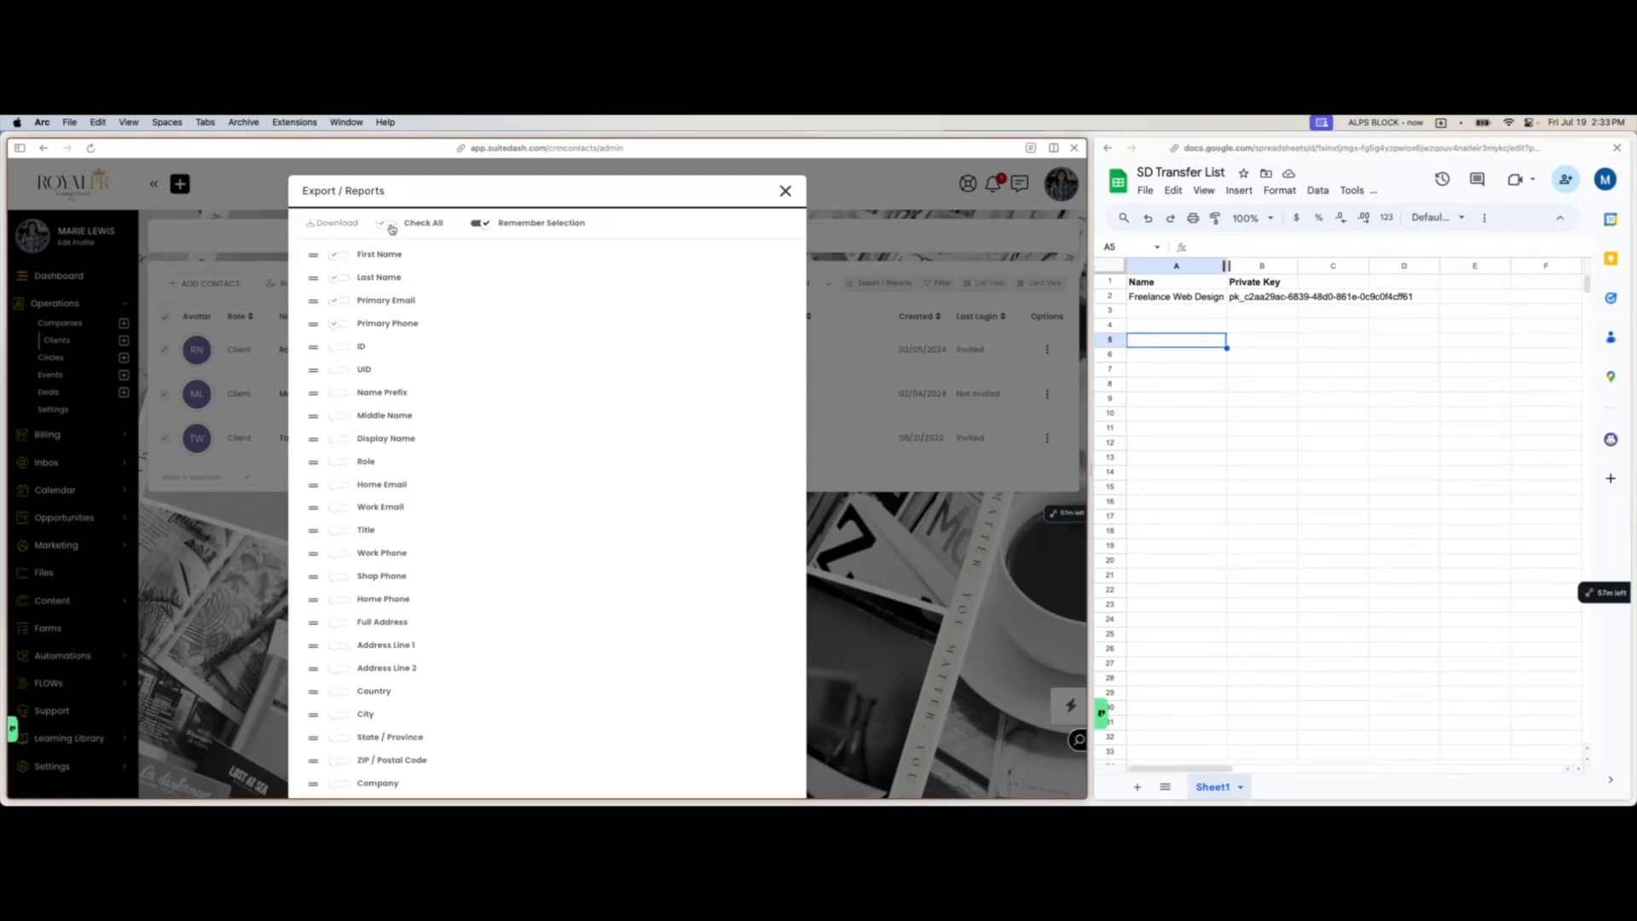
click(389, 225)
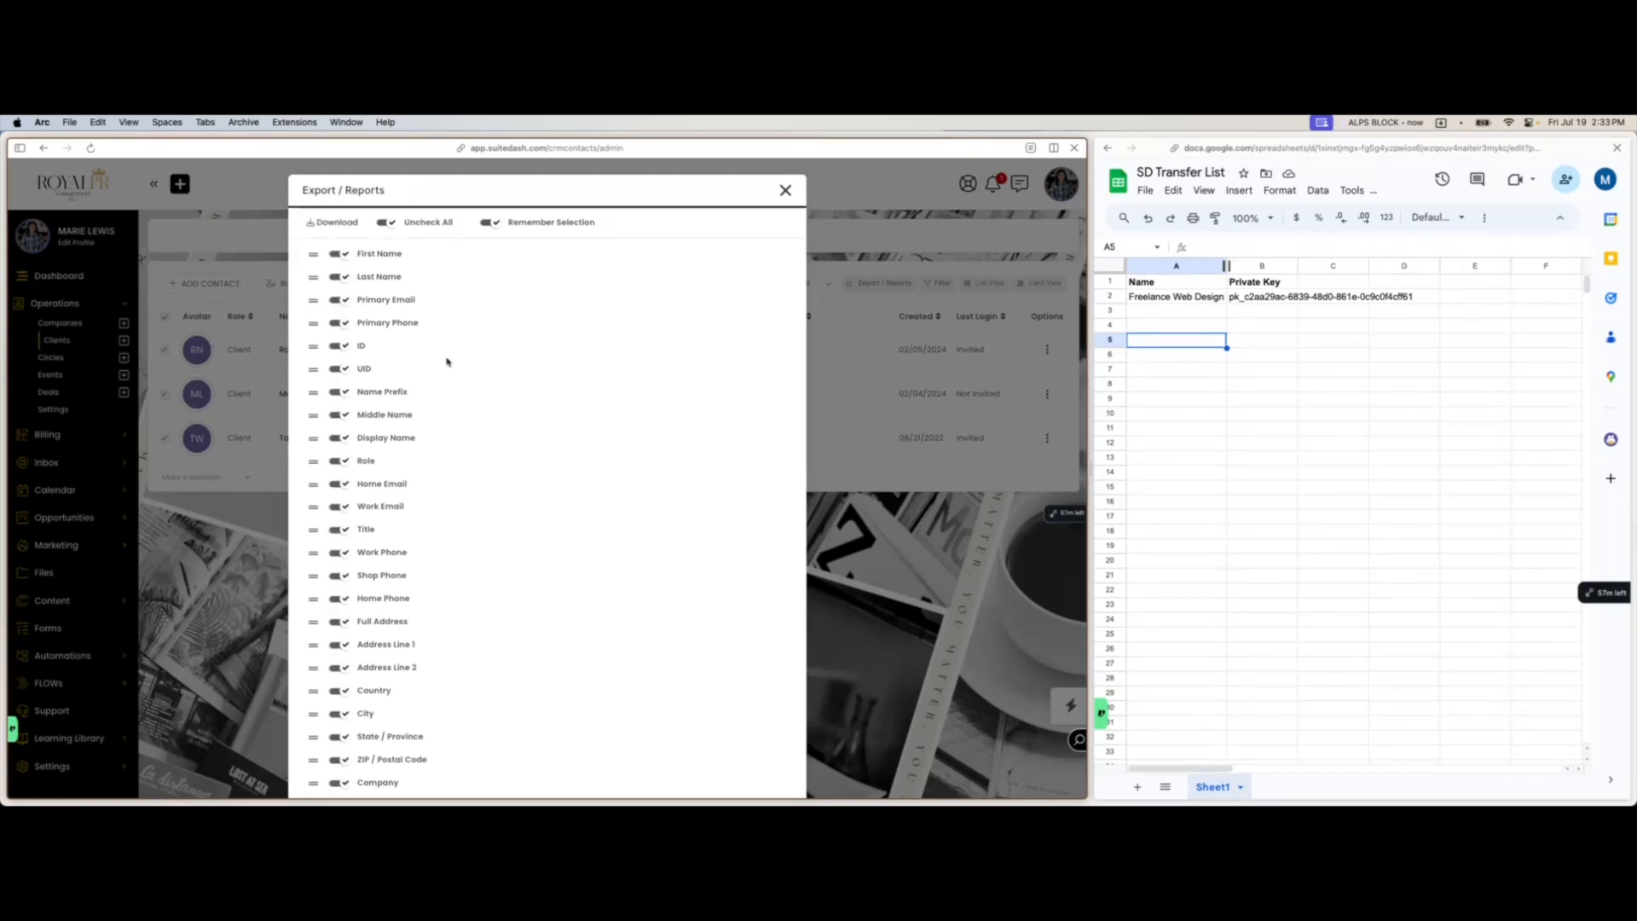
scroll(447, 361, down, 20)
scroll(447, 357, down, 20)
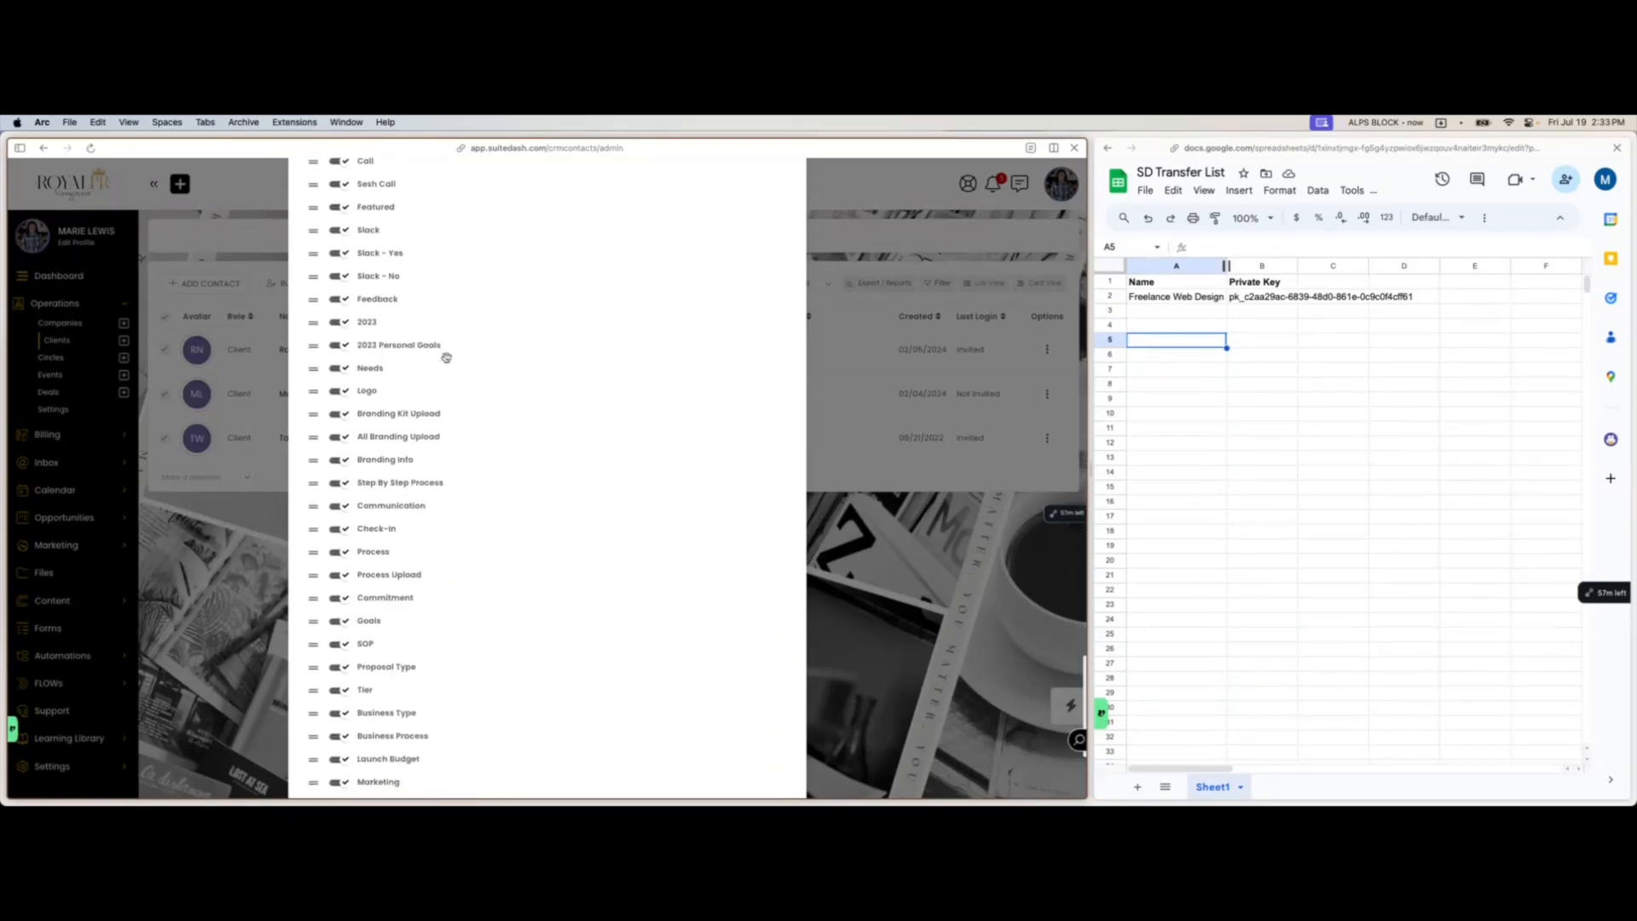
scroll(447, 357, down, 5)
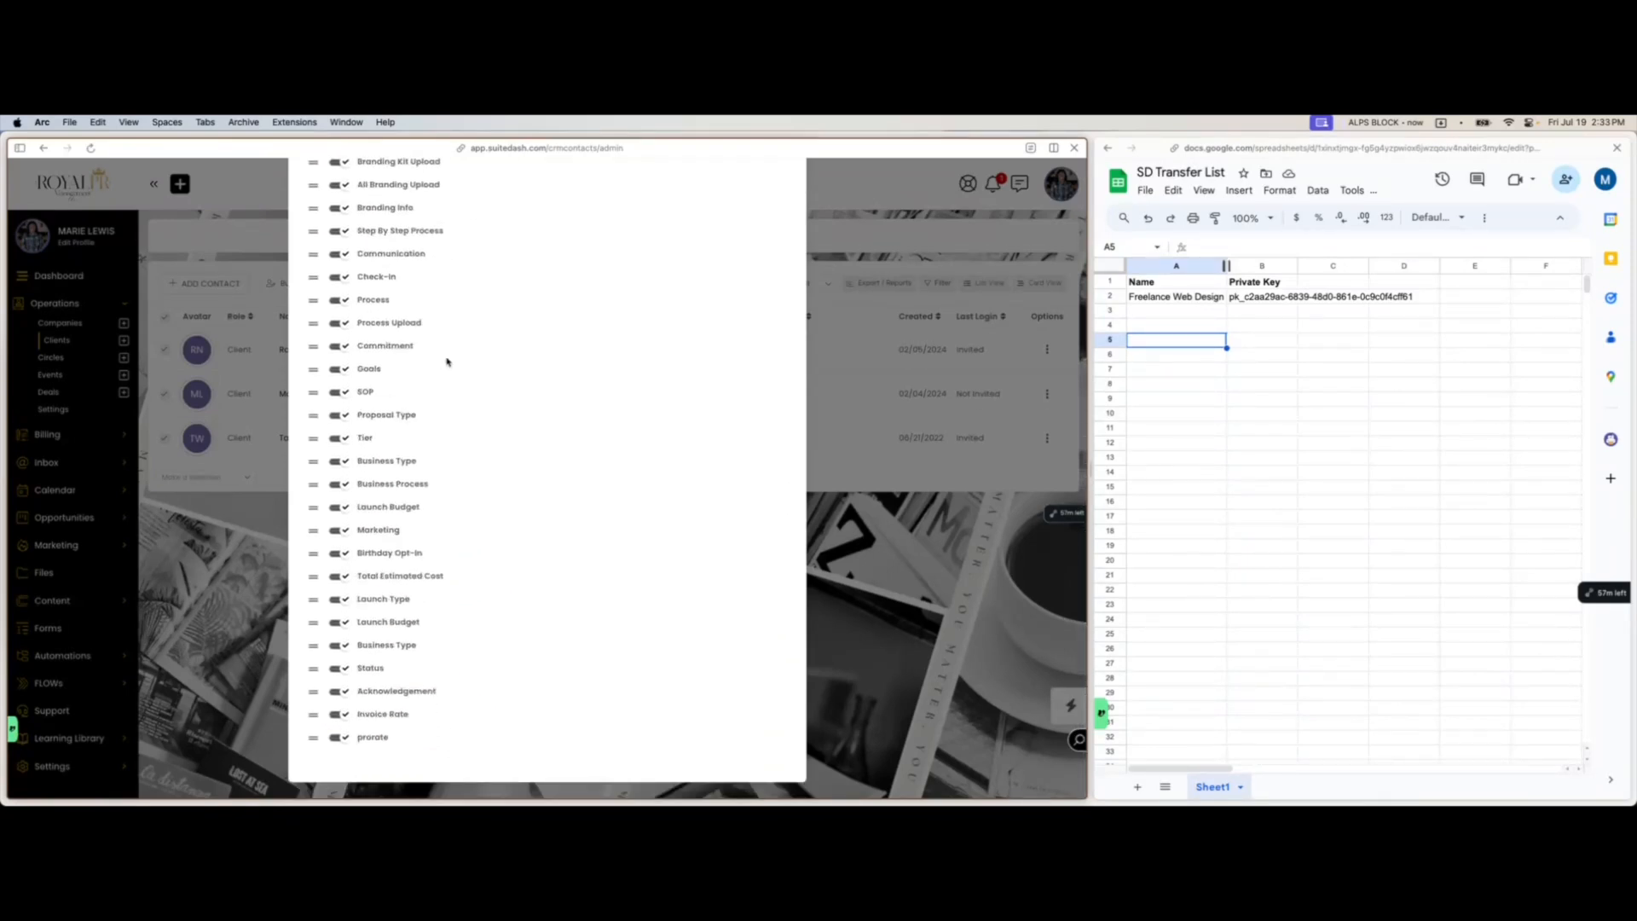
scroll(447, 364, up, 15)
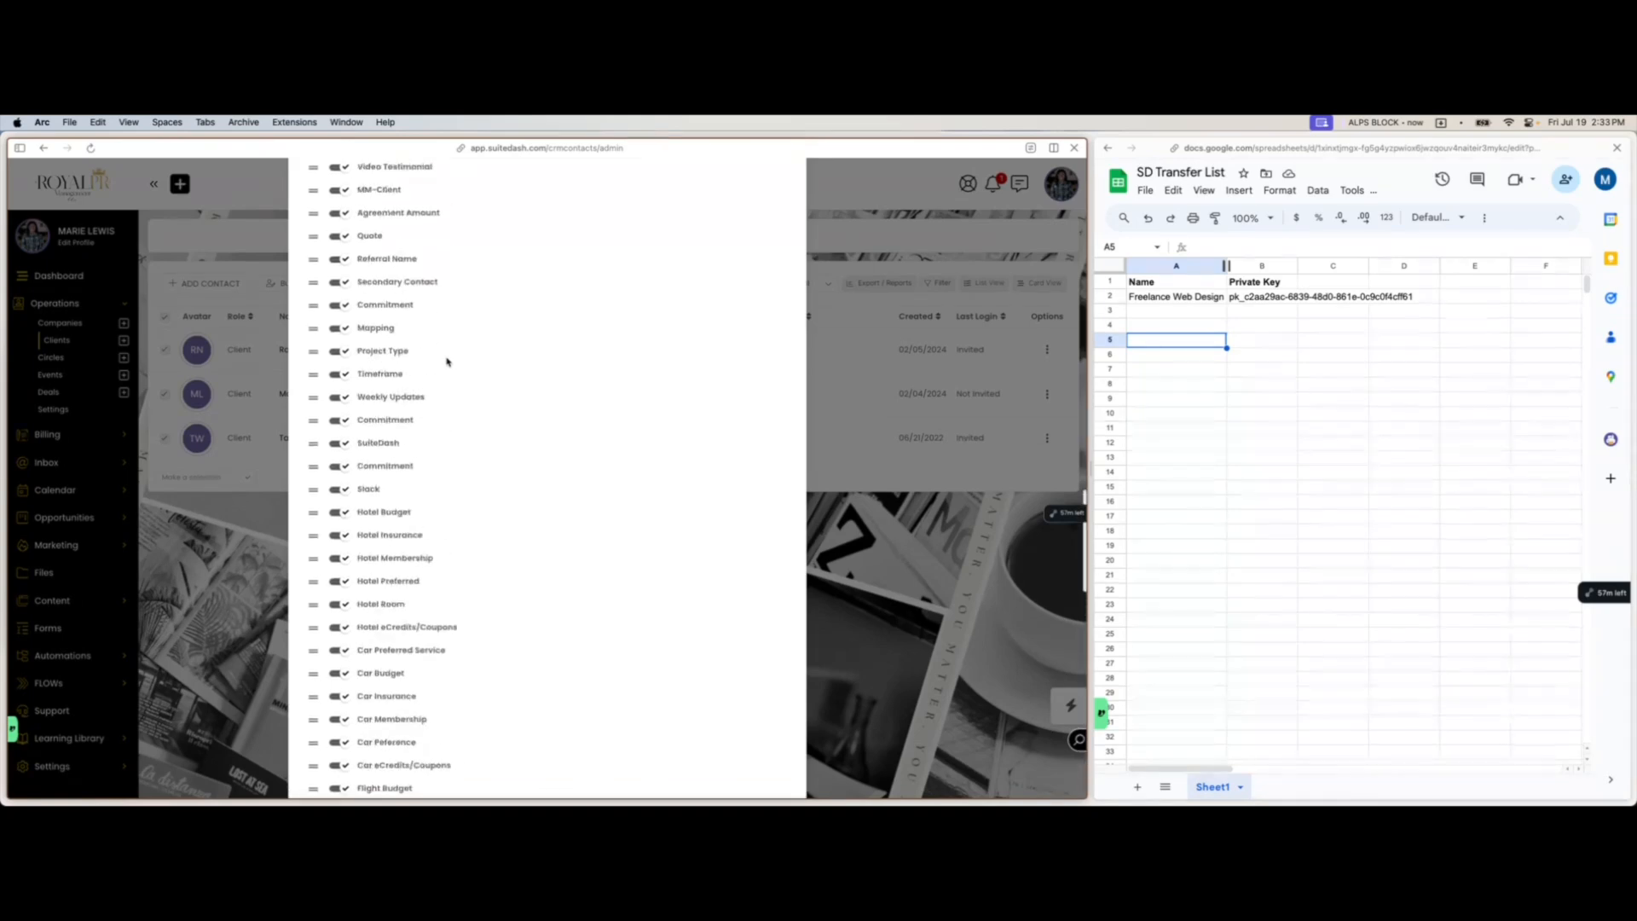
scroll(447, 365, up, 5)
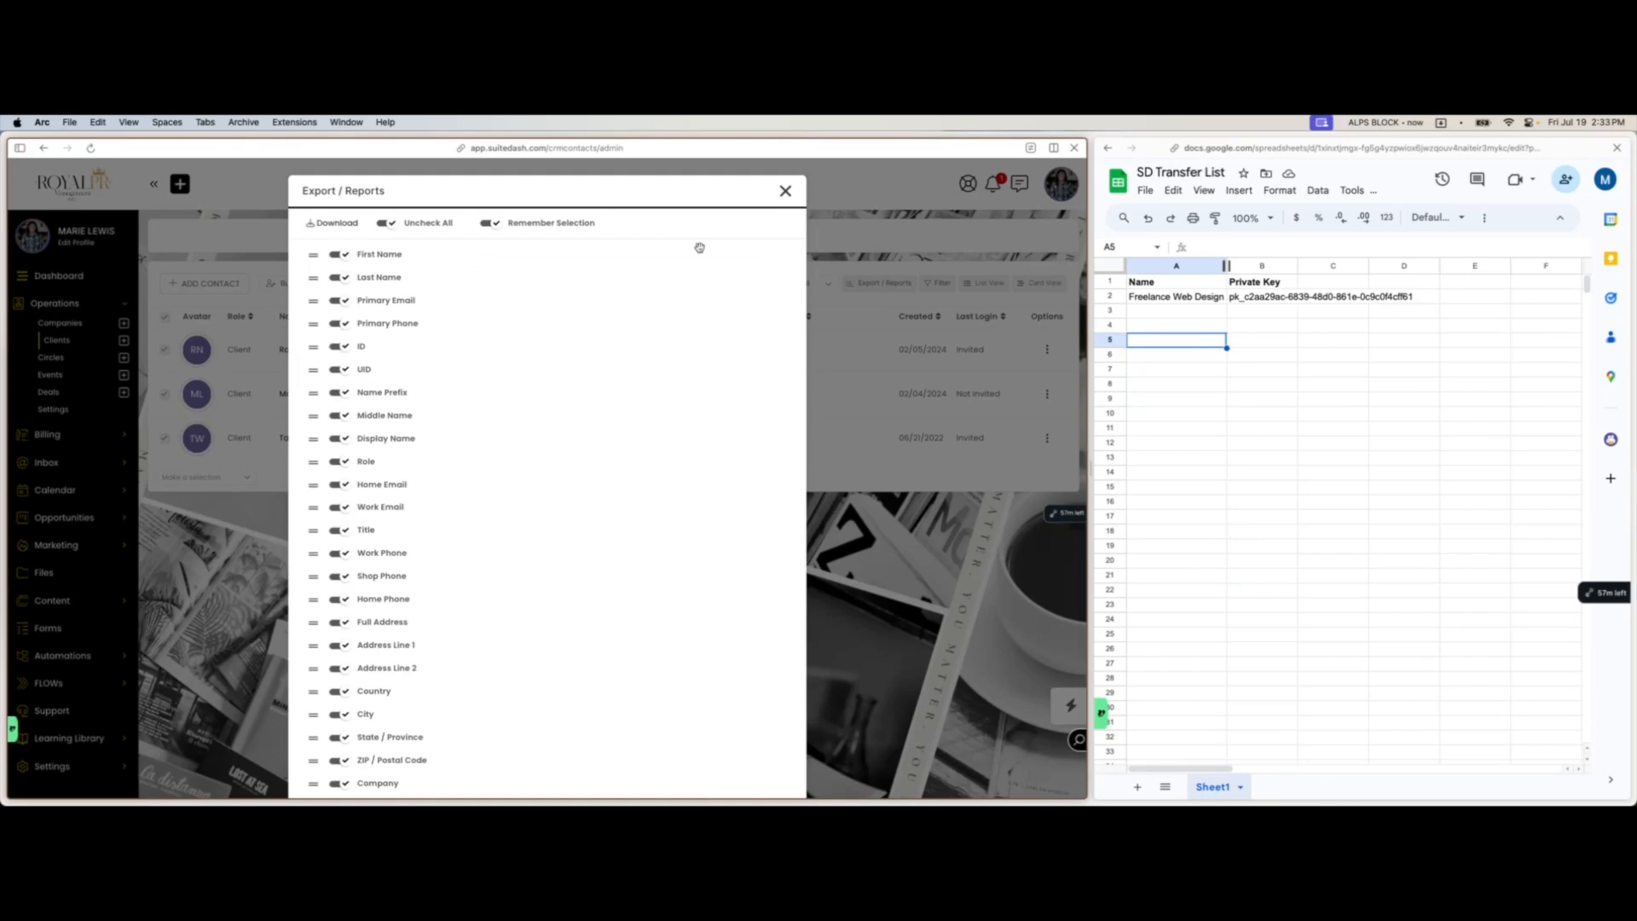
scroll(500, 420, down, 1)
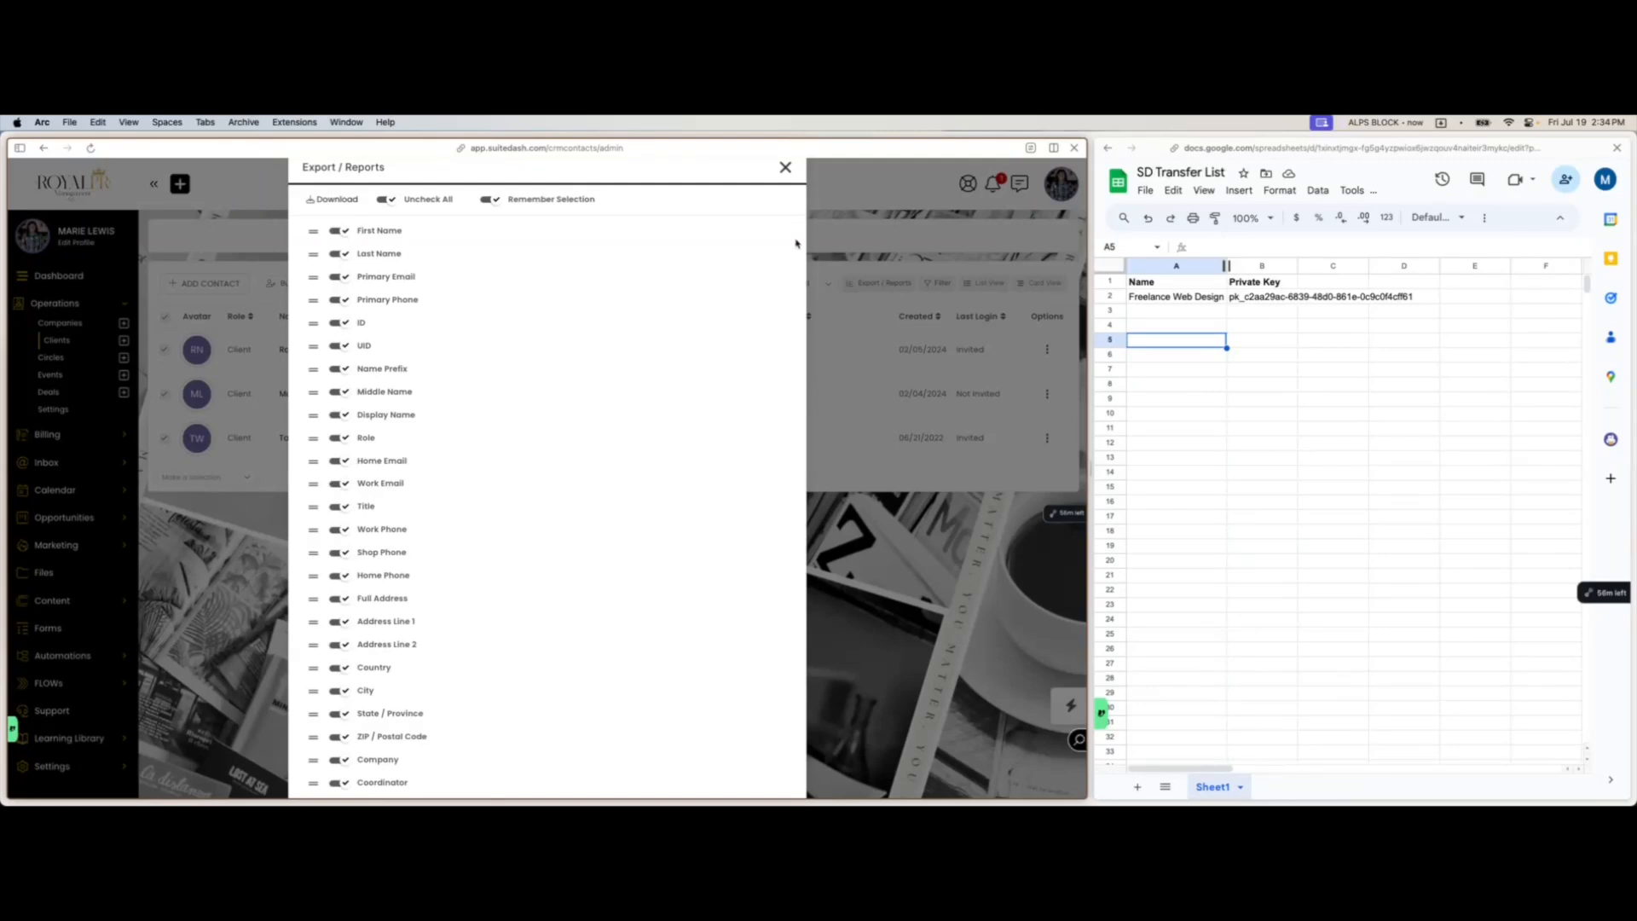
click(785, 167)
drag(1201, 310, 1178, 476)
click(1252, 384)
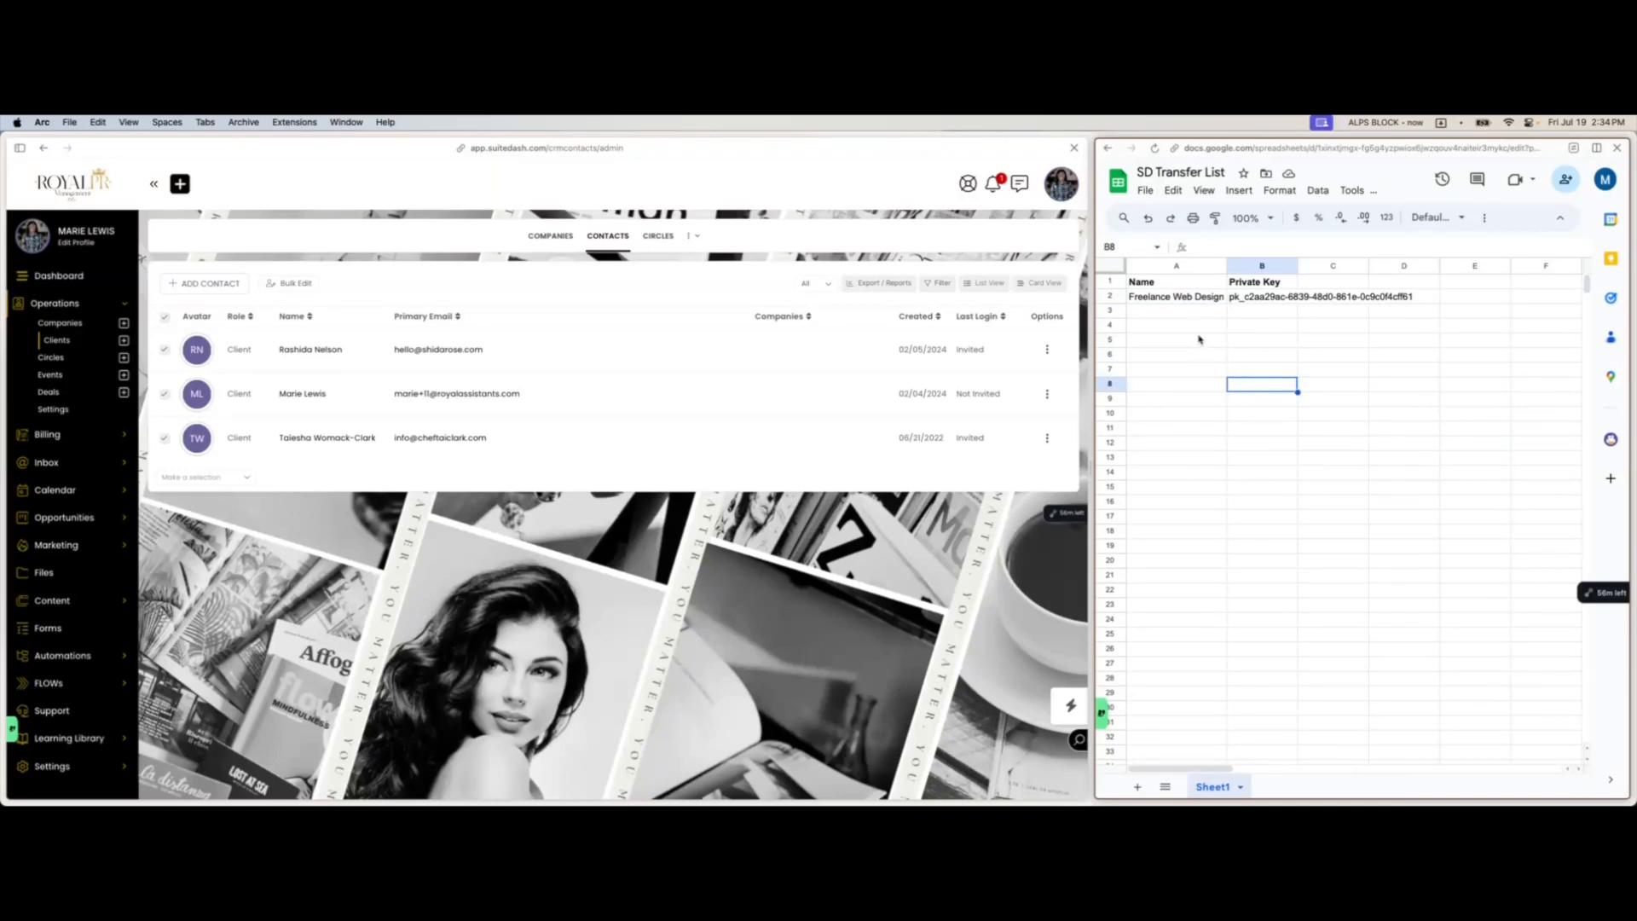
drag(1183, 311, 1302, 544)
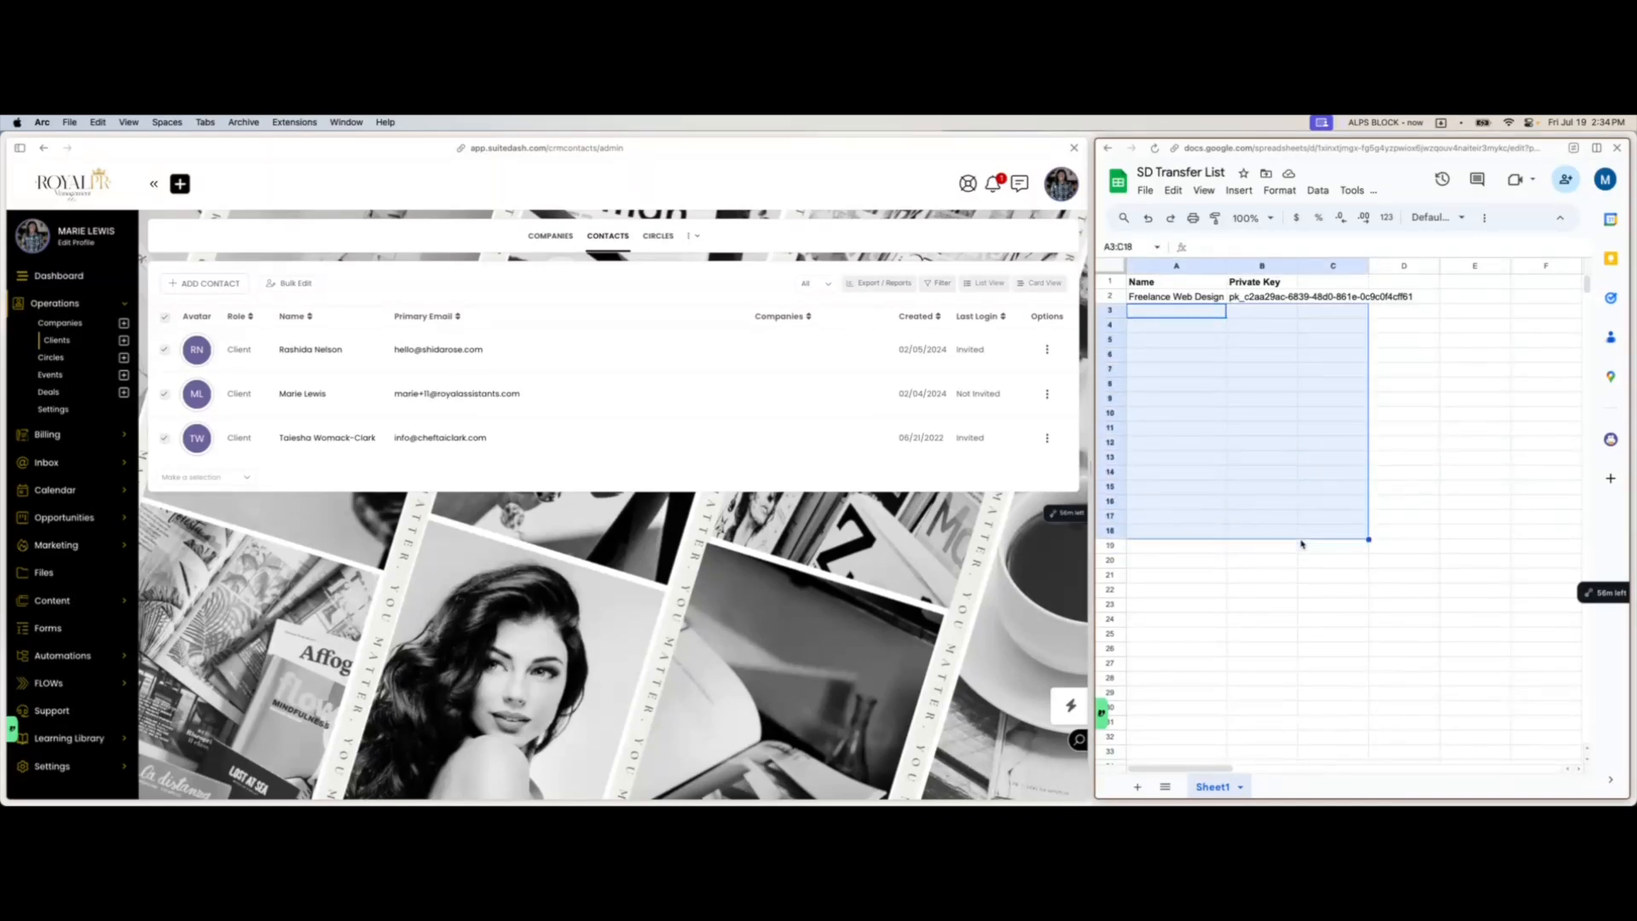